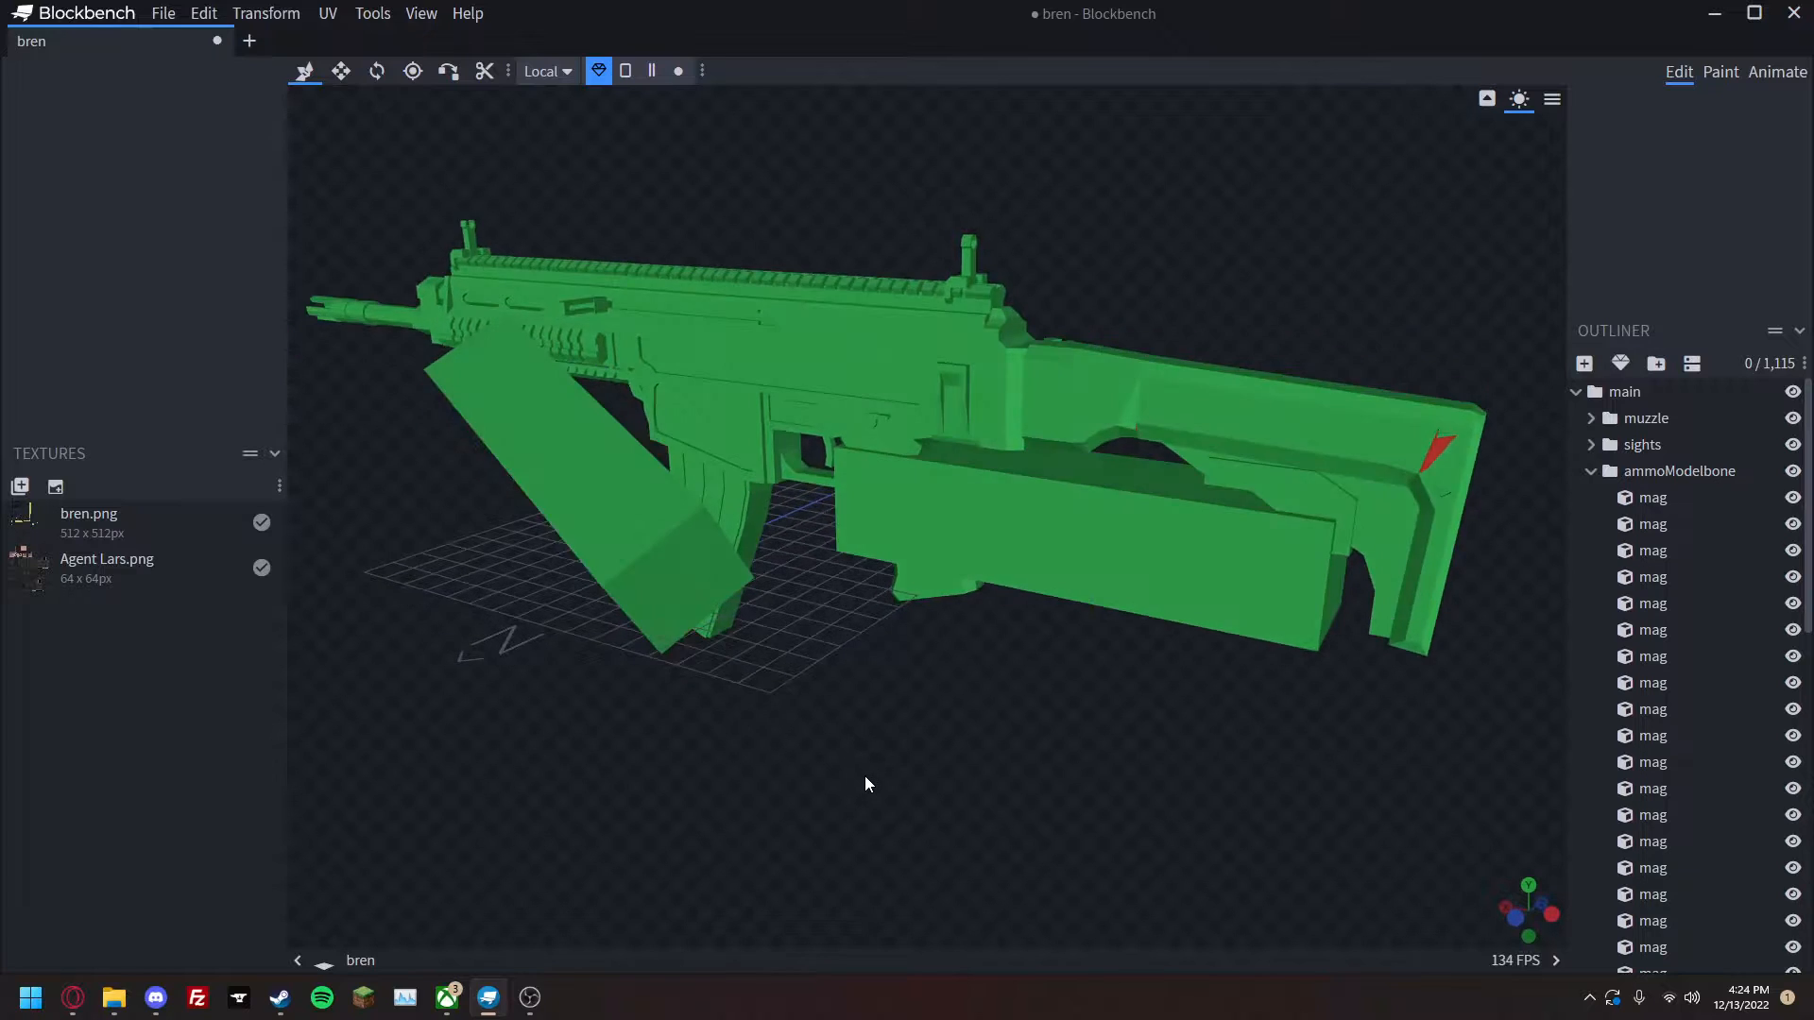
Enter face selection mode and invert the red reversed faces on the near side of the stock.
left_click(625, 71)
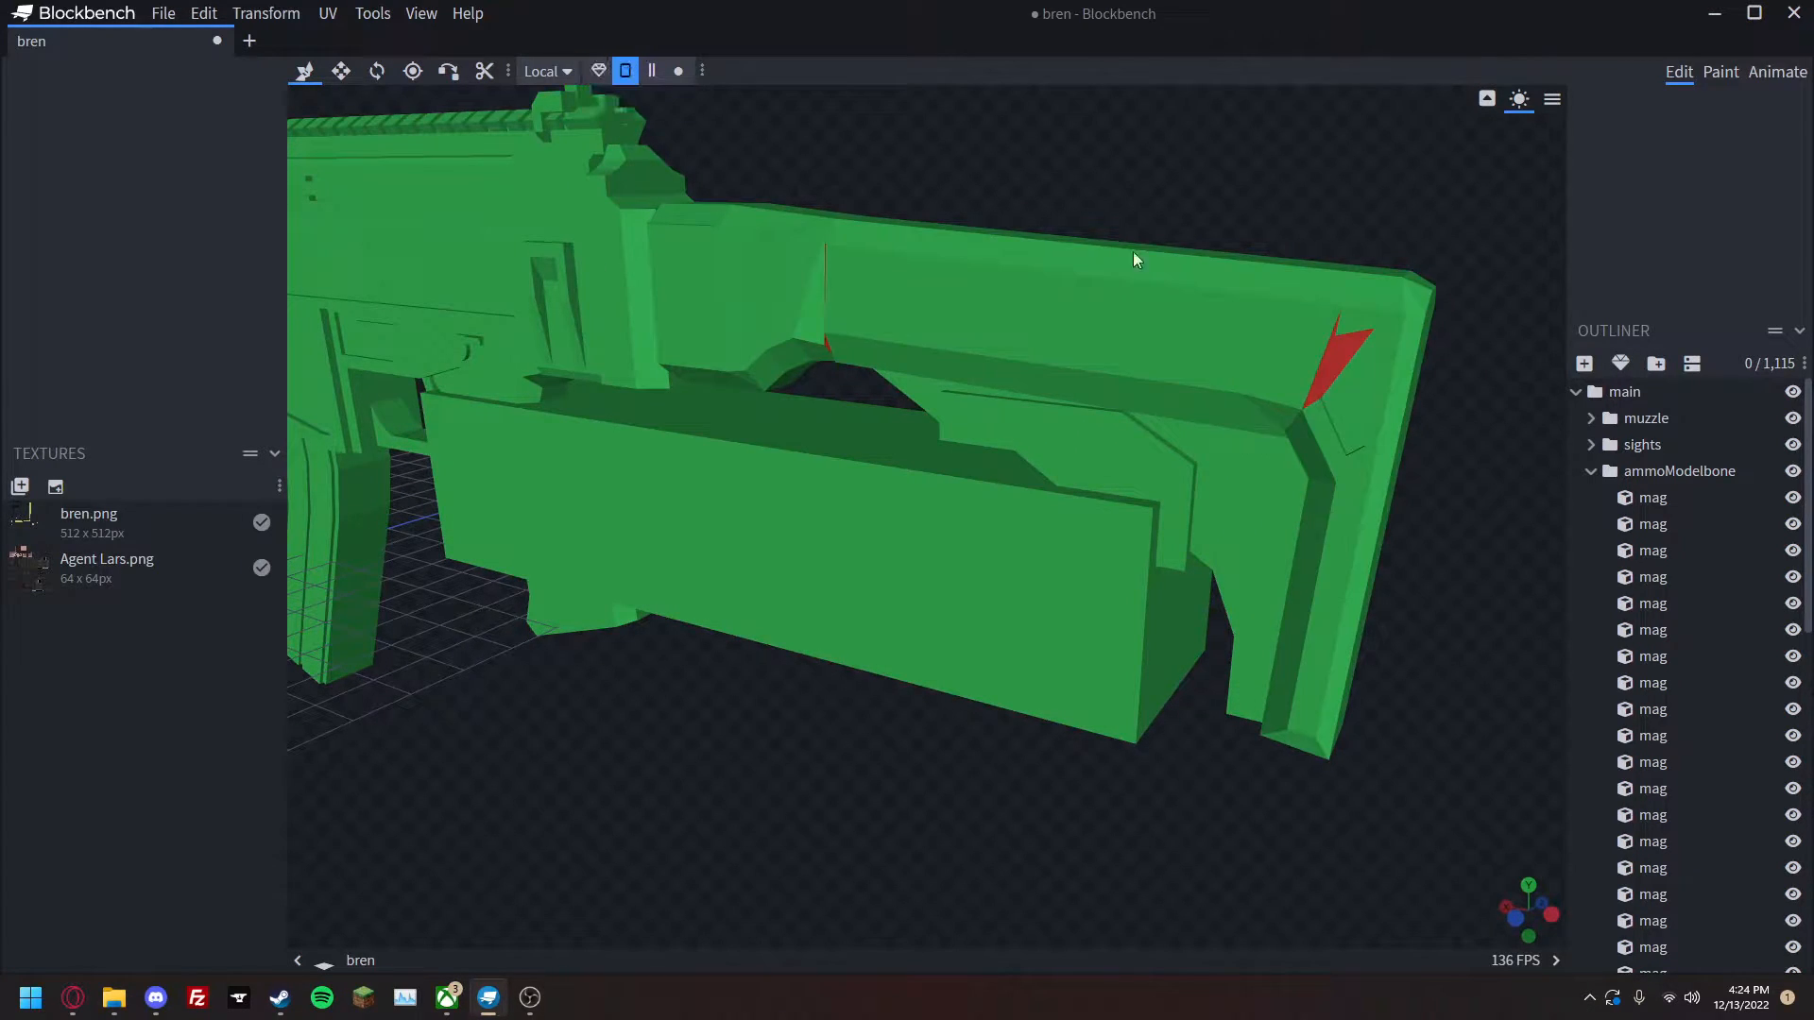
left_click(1327, 364)
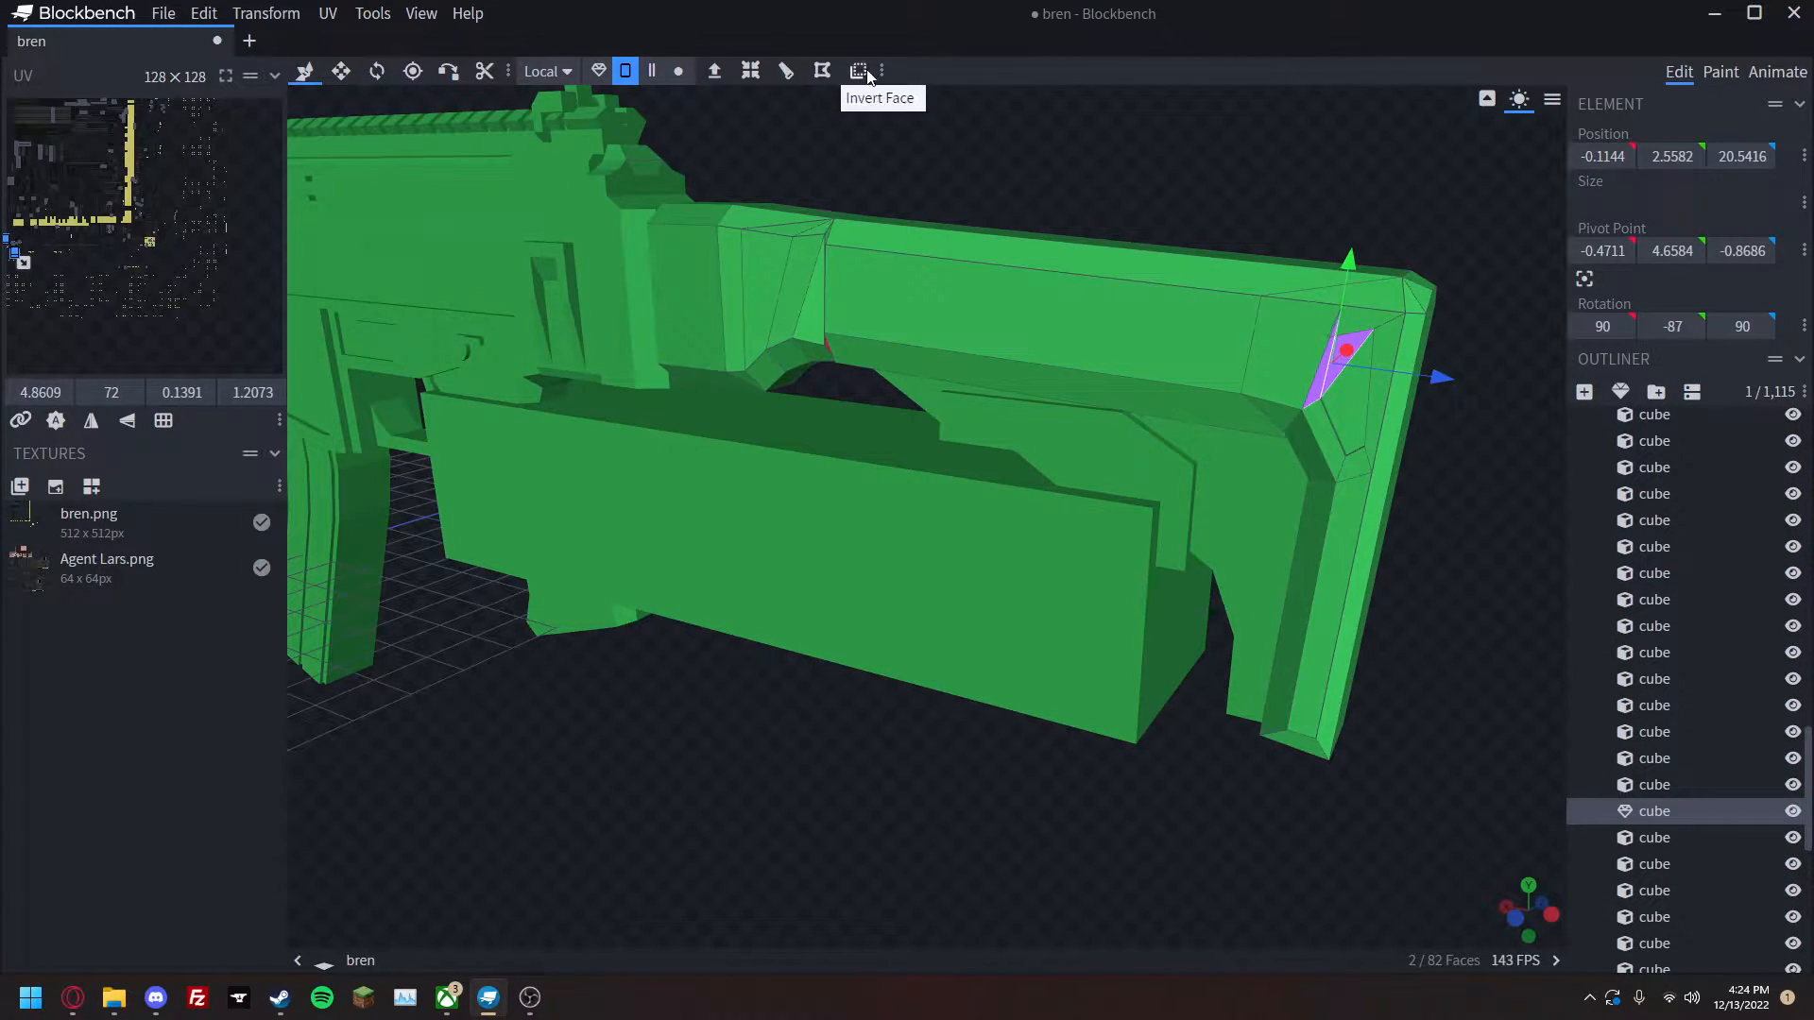
left_click(831, 350)
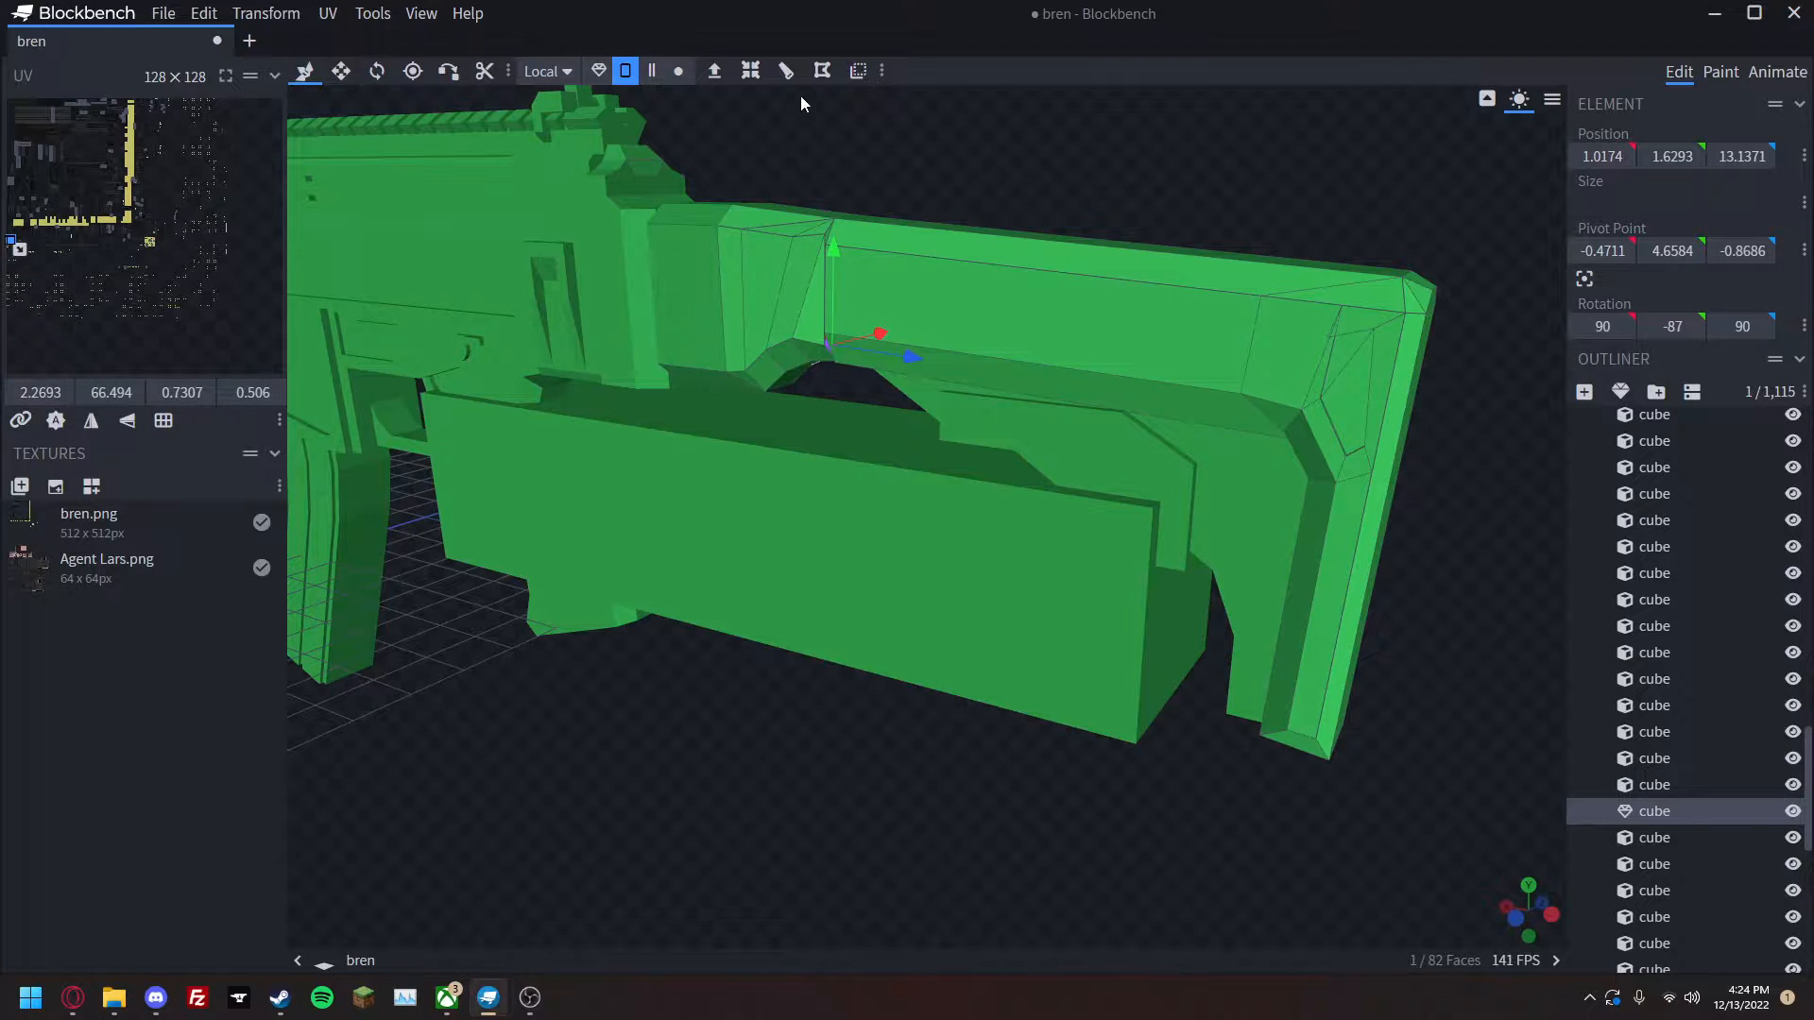
Invert the red reversed faces at the rear of the stock on the opposite side of the rifle.
middle_click_drag(954, 359, 949, 446)
scroll(916, 257, "up", 8)
middle_click_drag(665, 610, 900, 576)
scroll(718, 605, "down", 12)
middle_click_drag(1001, 727, 915, 764)
scroll(716, 643, "up", 9)
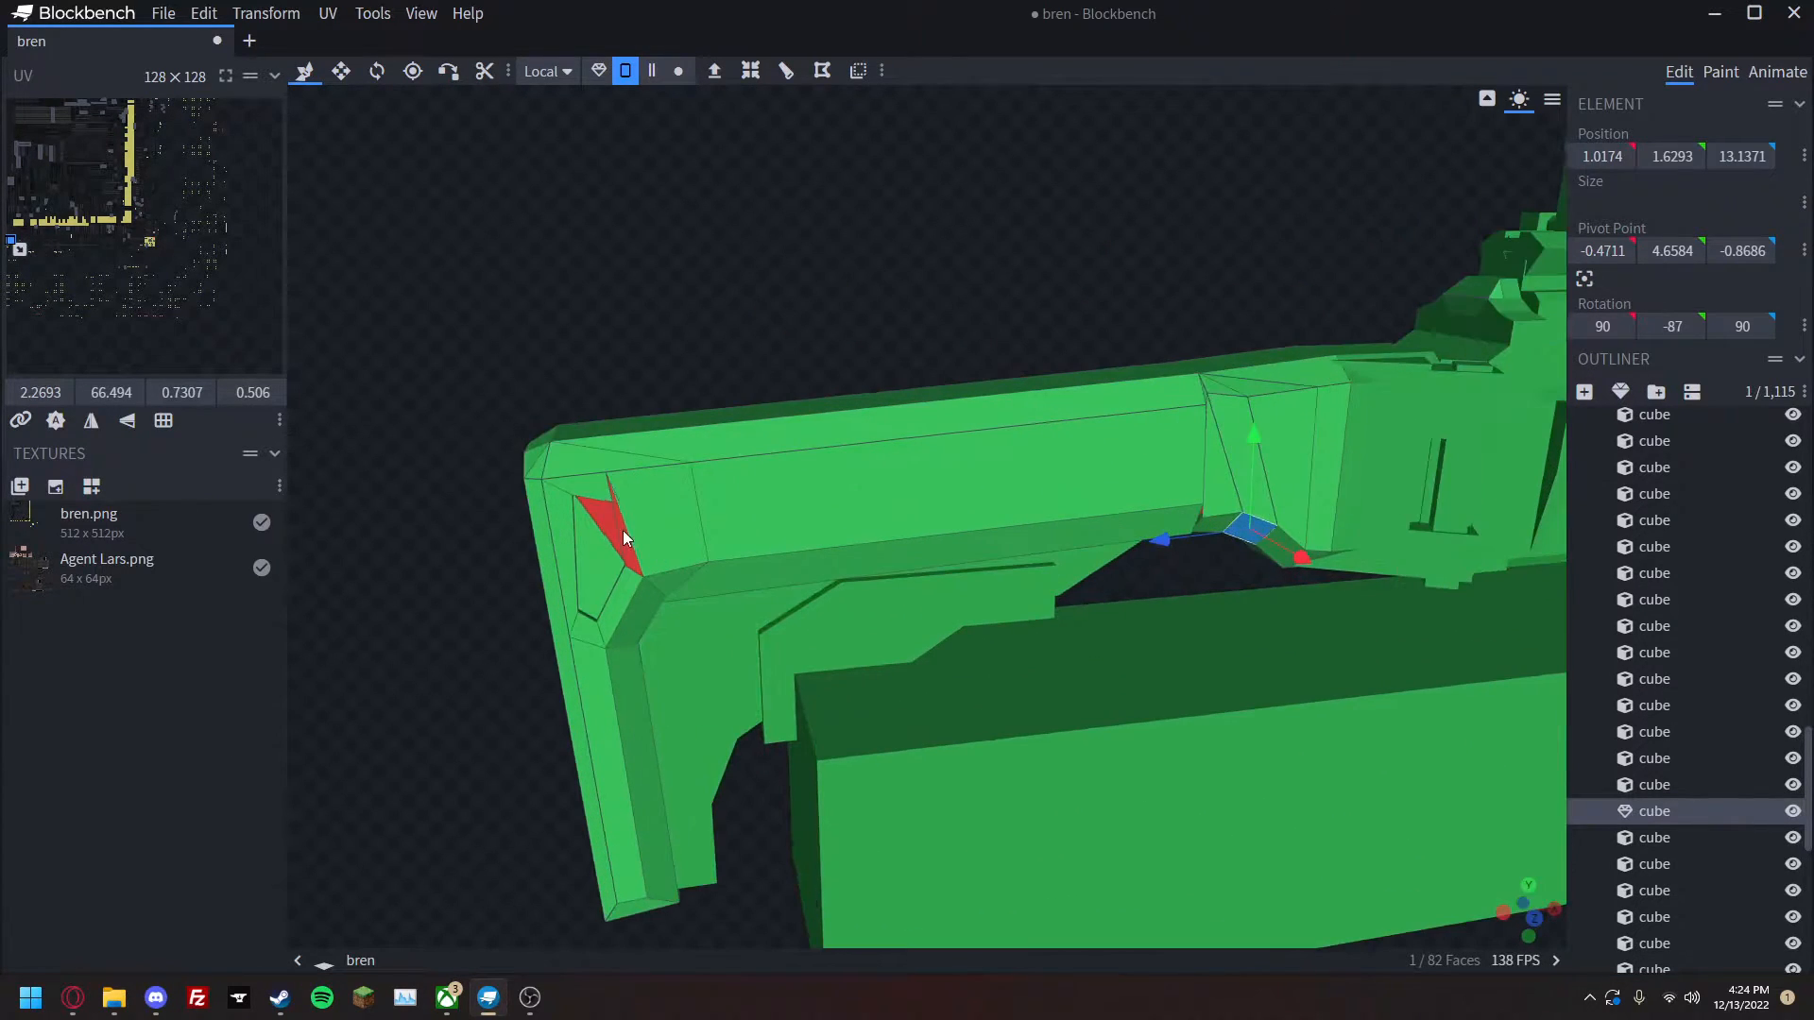
left_click(597, 524)
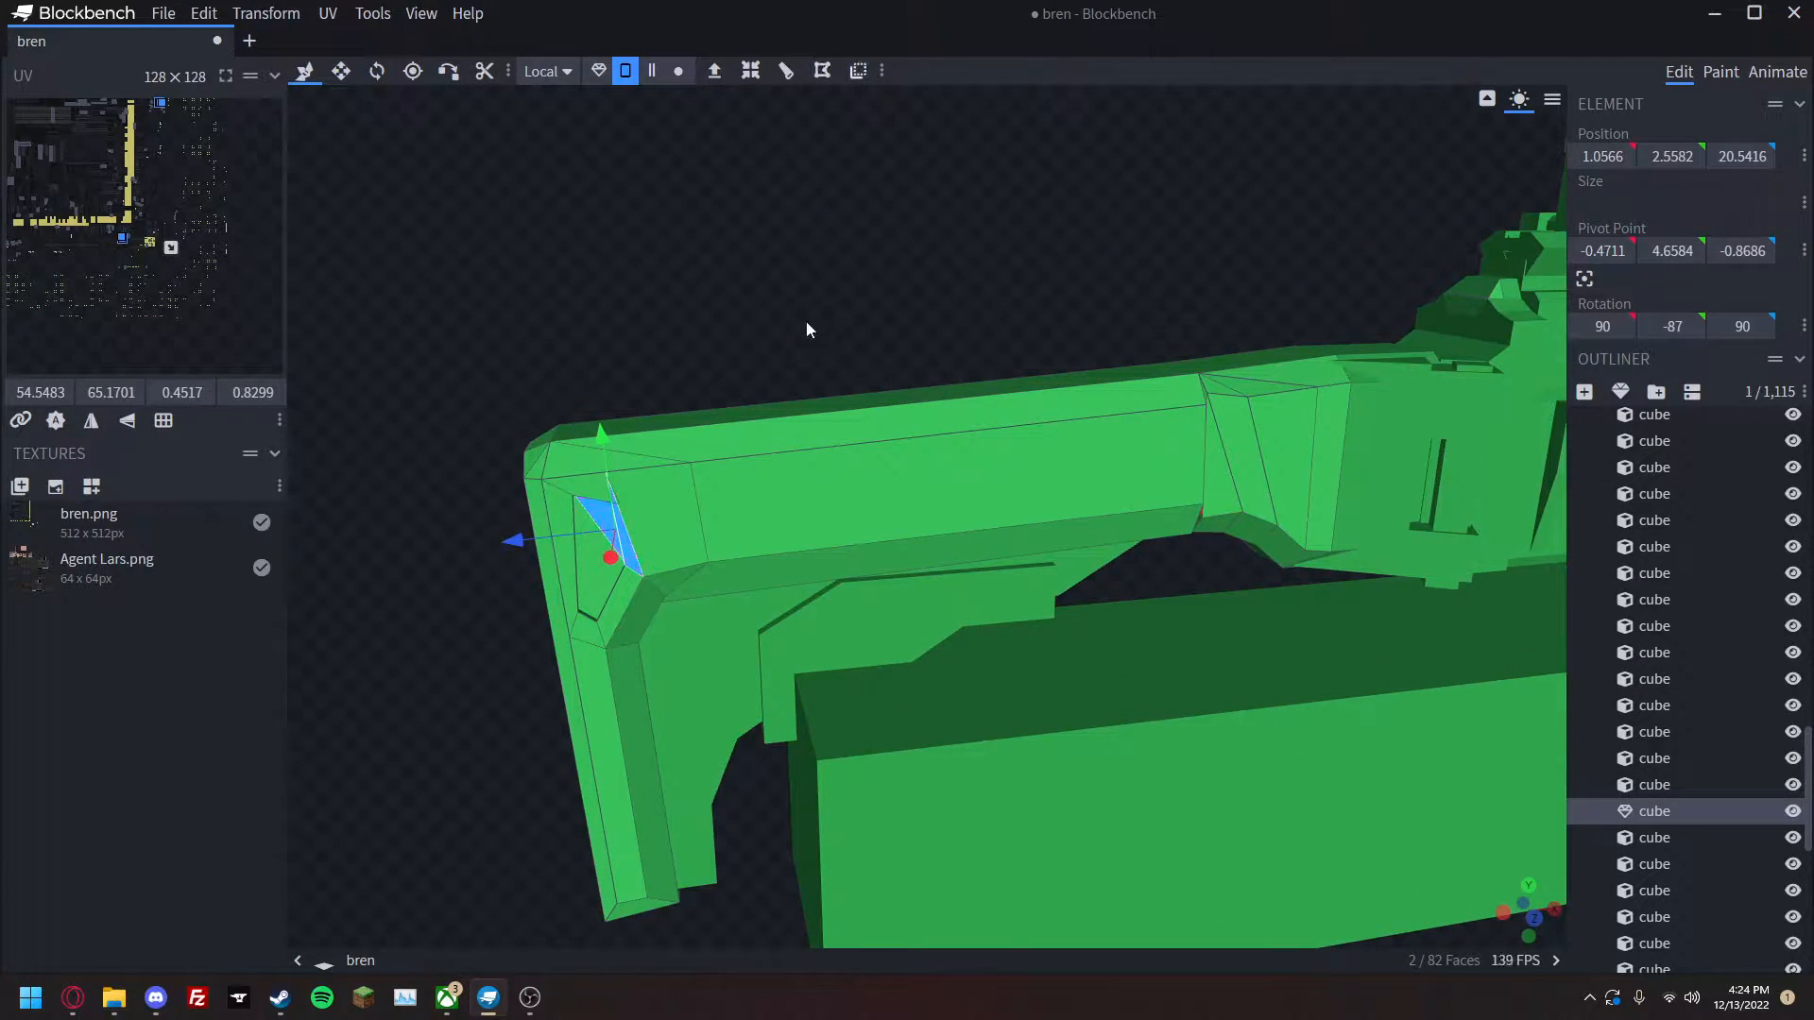
Change the viewport from the face-orientation display to the textured view mode.
scroll(819, 376, "down", 5)
left_click_drag(733, 405, 1124, 403)
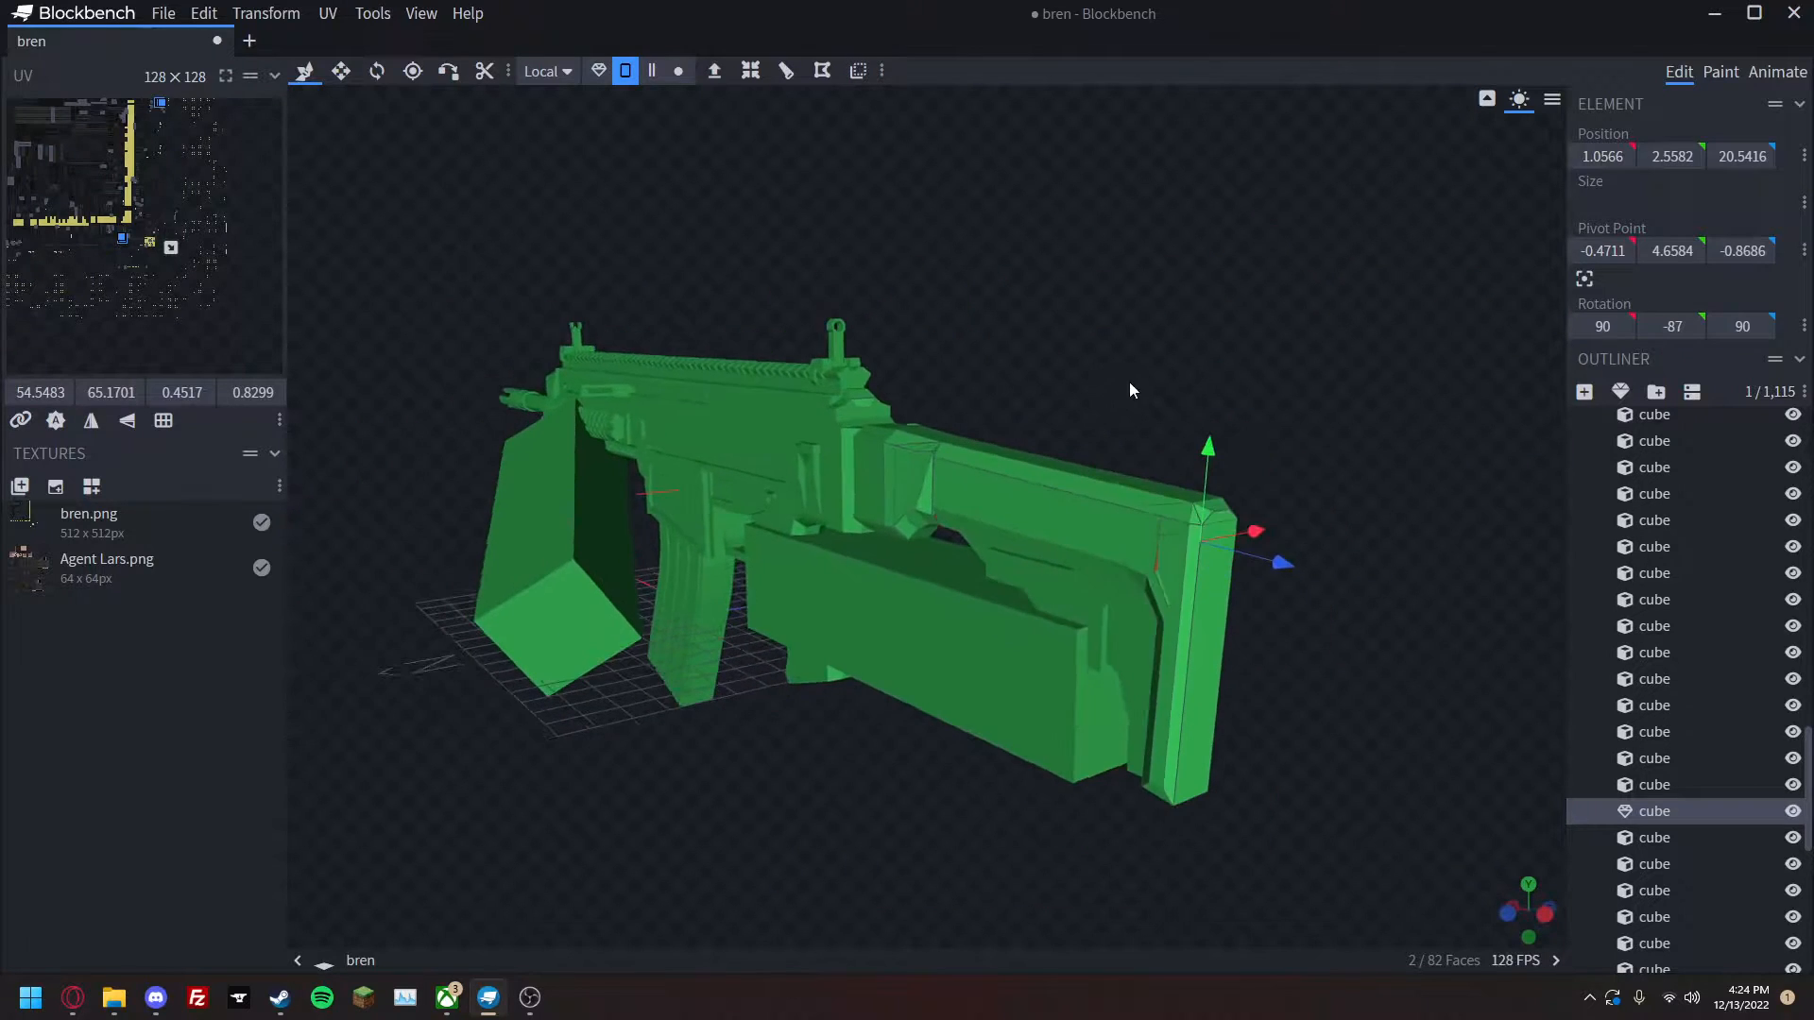
key("z")
left_click_drag(770, 732, 1168, 725)
scroll(956, 733, "down", 3)
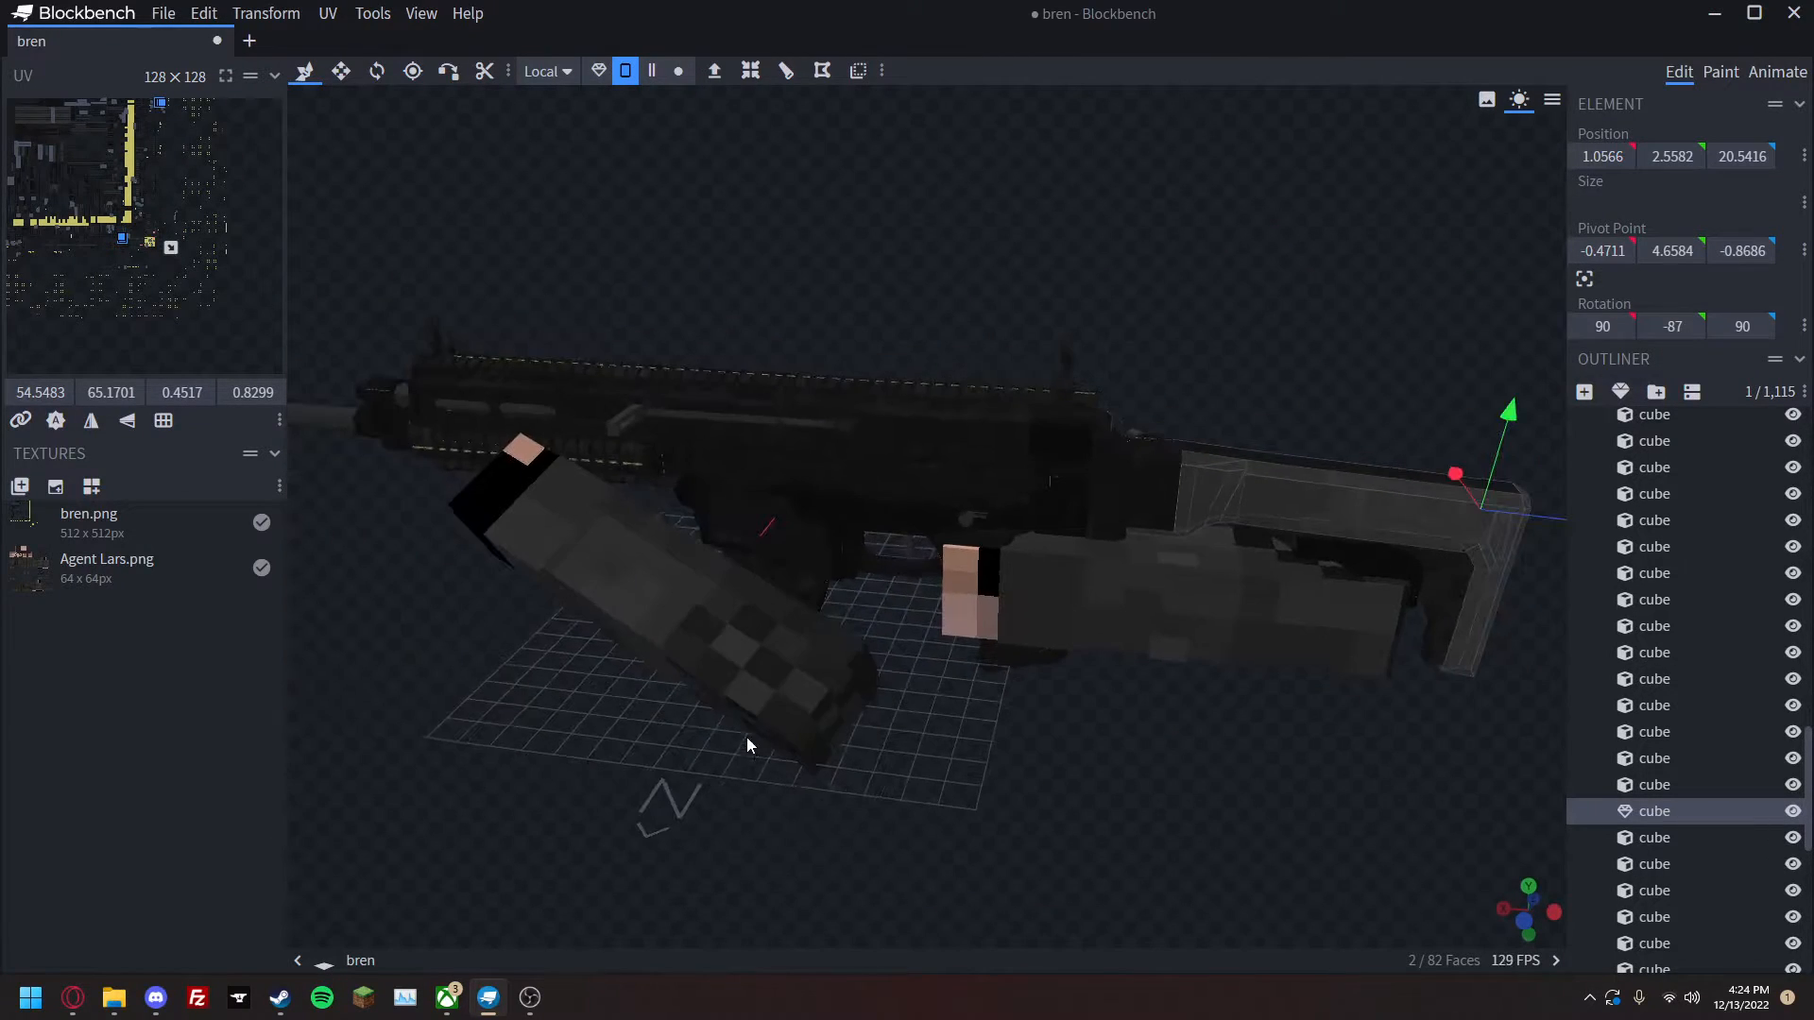
right_click_drag(746, 739, 945, 666)
Cycle through the viewport's view modes to inspect the model, returning to the textured view.
left_click(945, 666)
key("z")
left_click_drag(605, 696, 312, 708)
key("z")
key("z")
key("z")
key("z")
Collapse the ammoModelbone, stock and rightarm groups in the outliner and clear the selection.
scroll(1693, 849, "up", 5)
scroll(1692, 858, "up", 10)
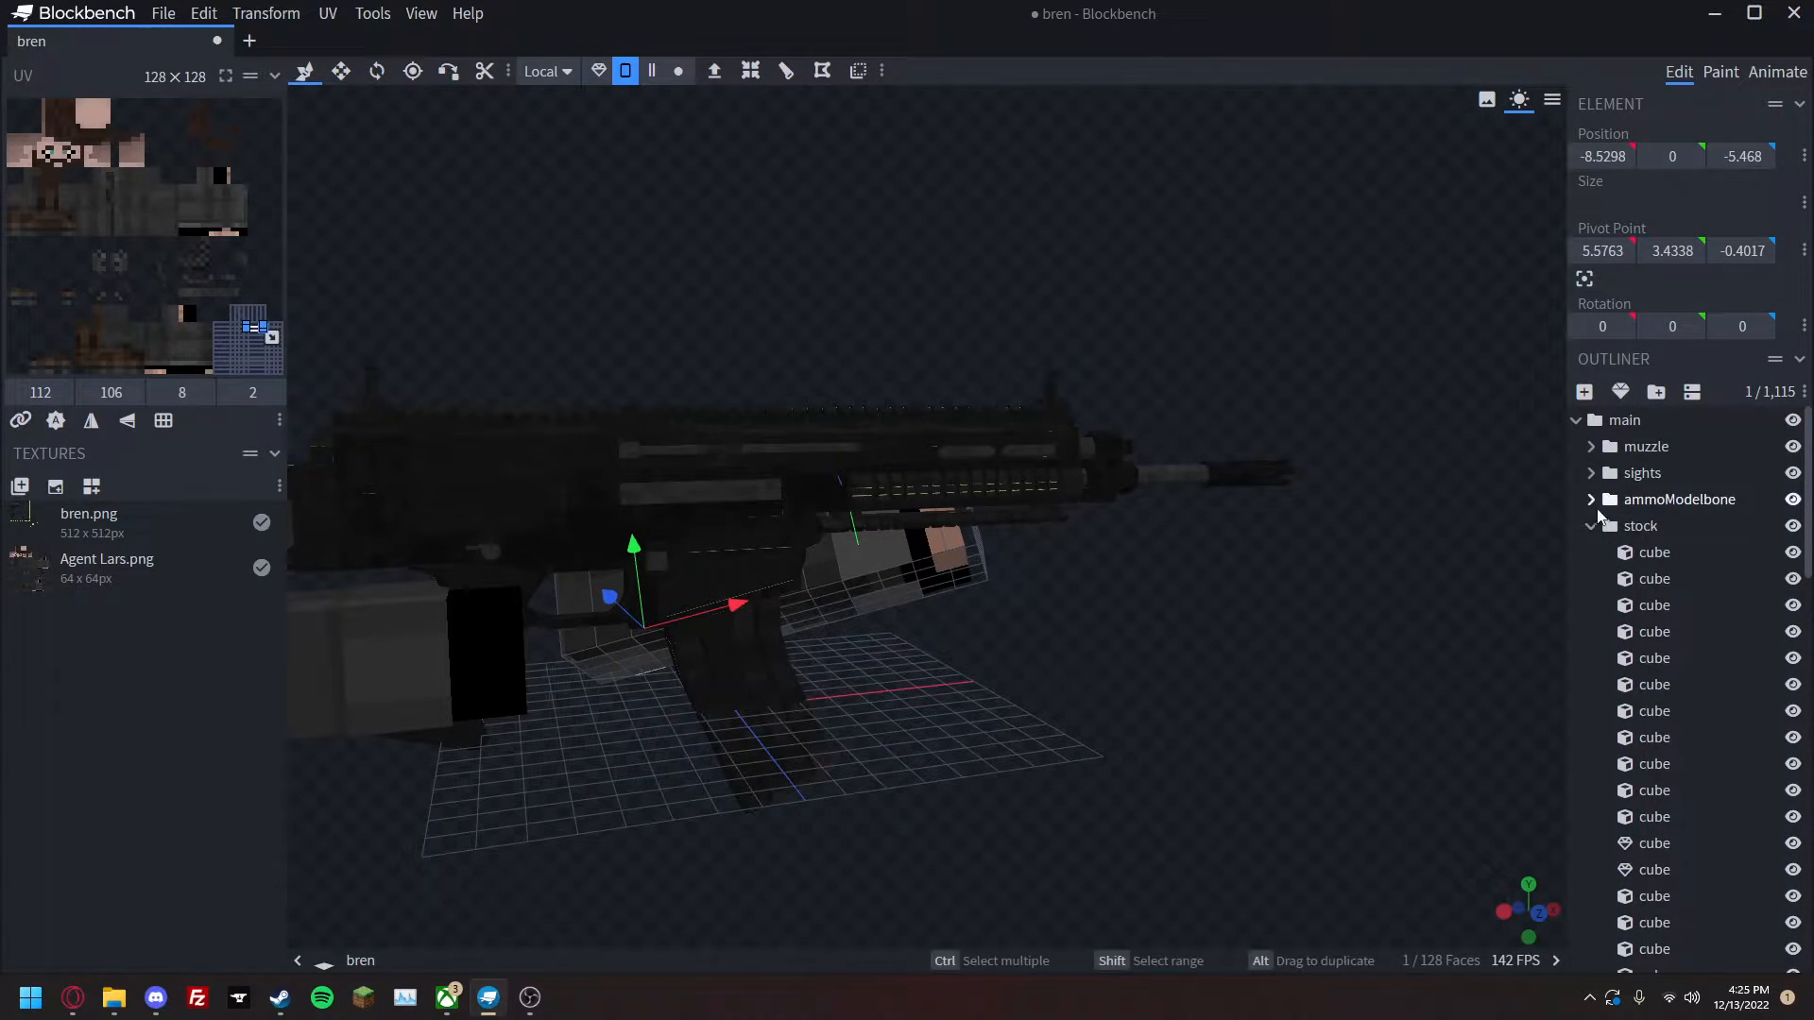
left_click(1591, 526)
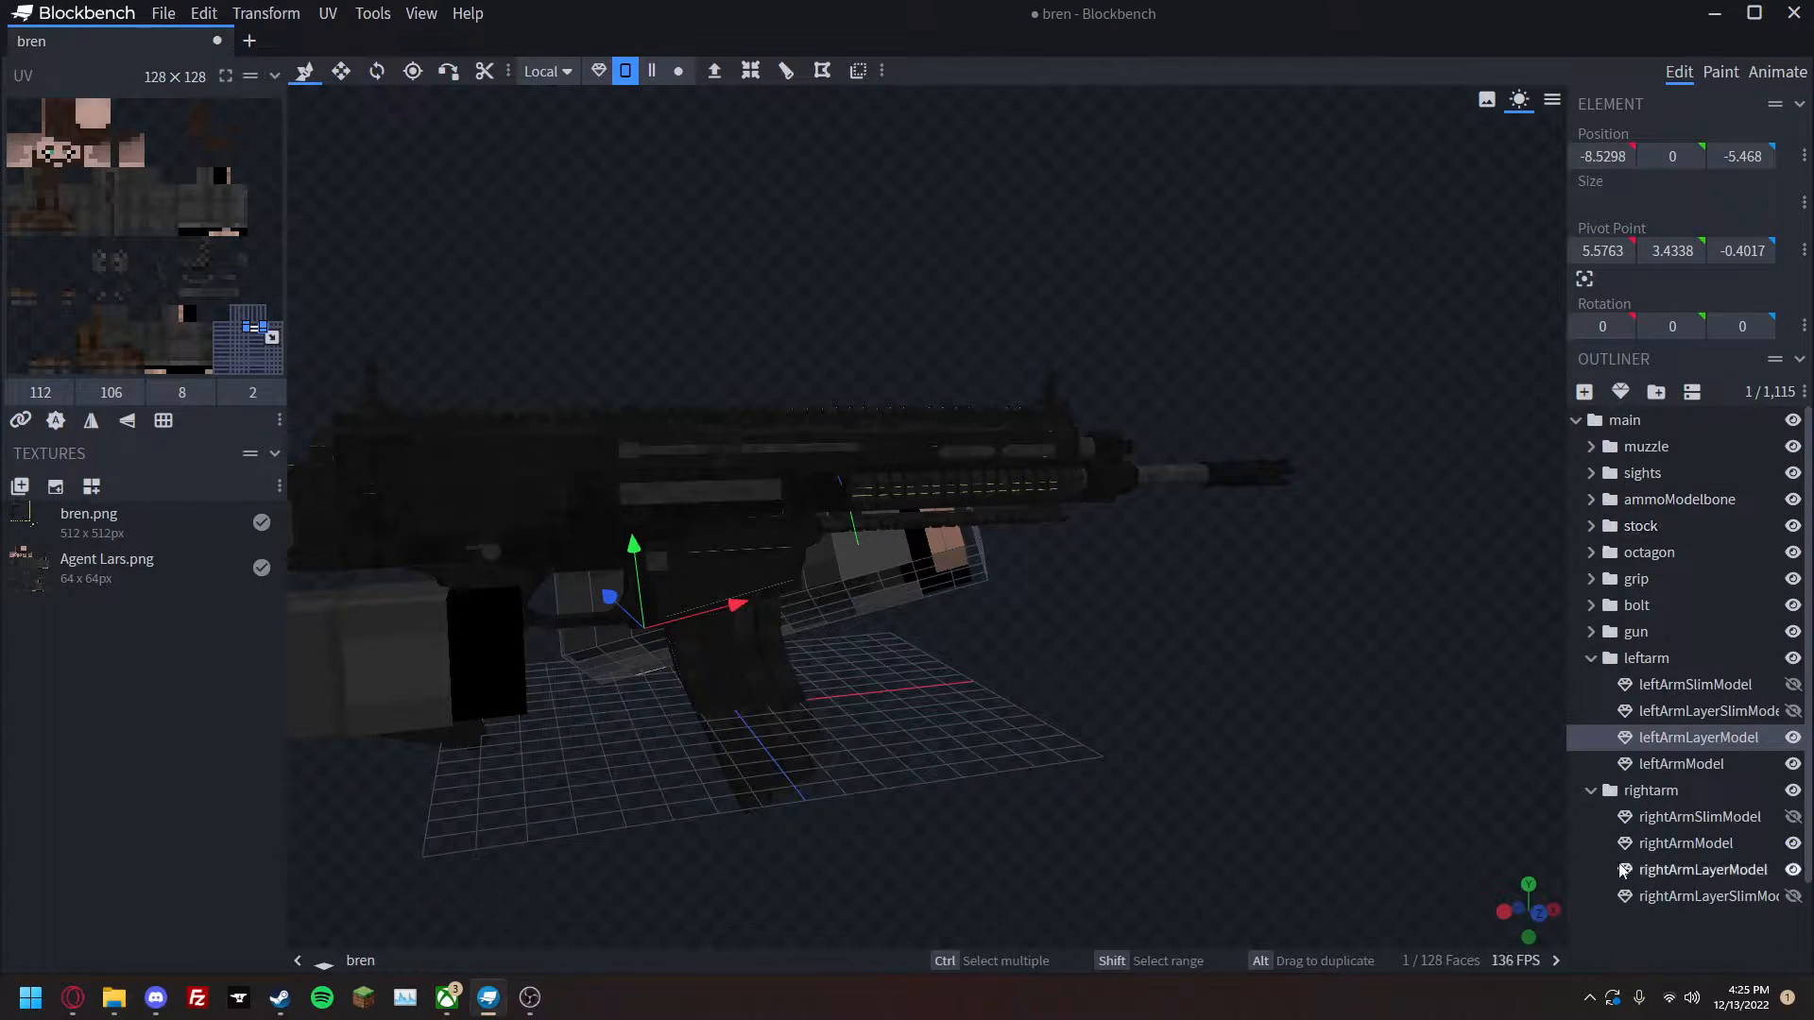
left_click(1641, 499)
left_click(1659, 950)
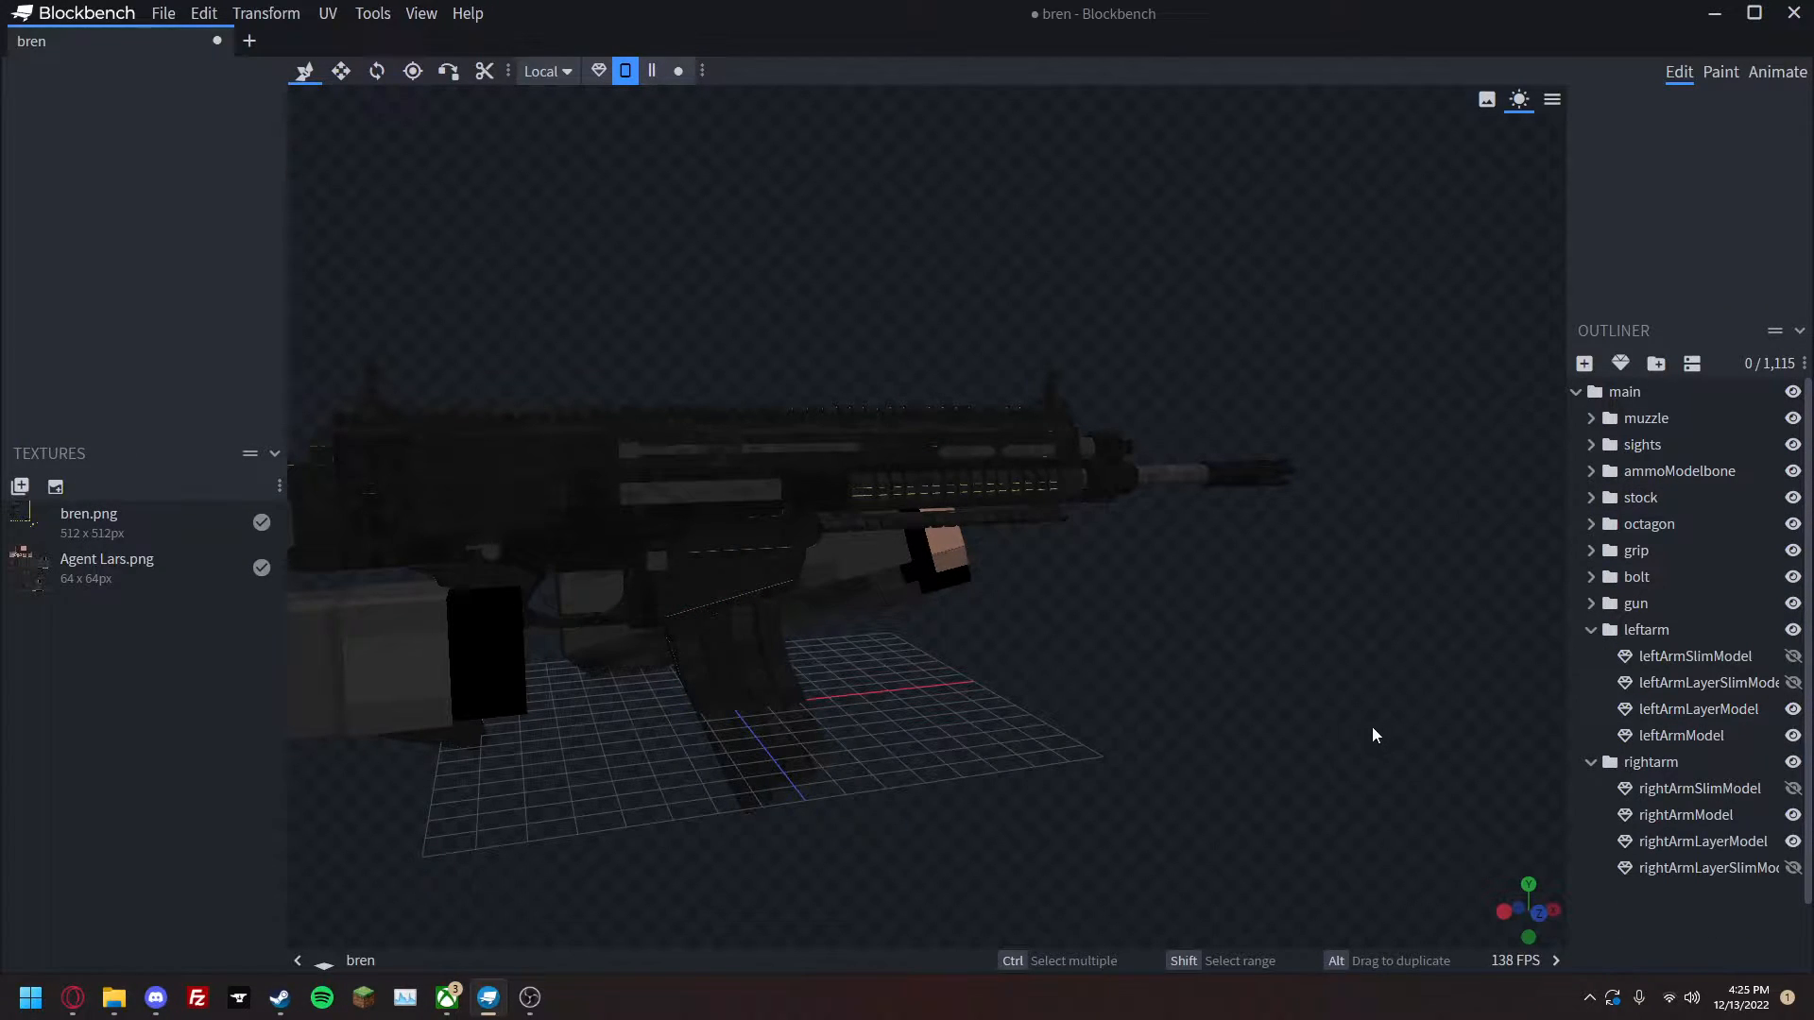
left_click(1593, 762)
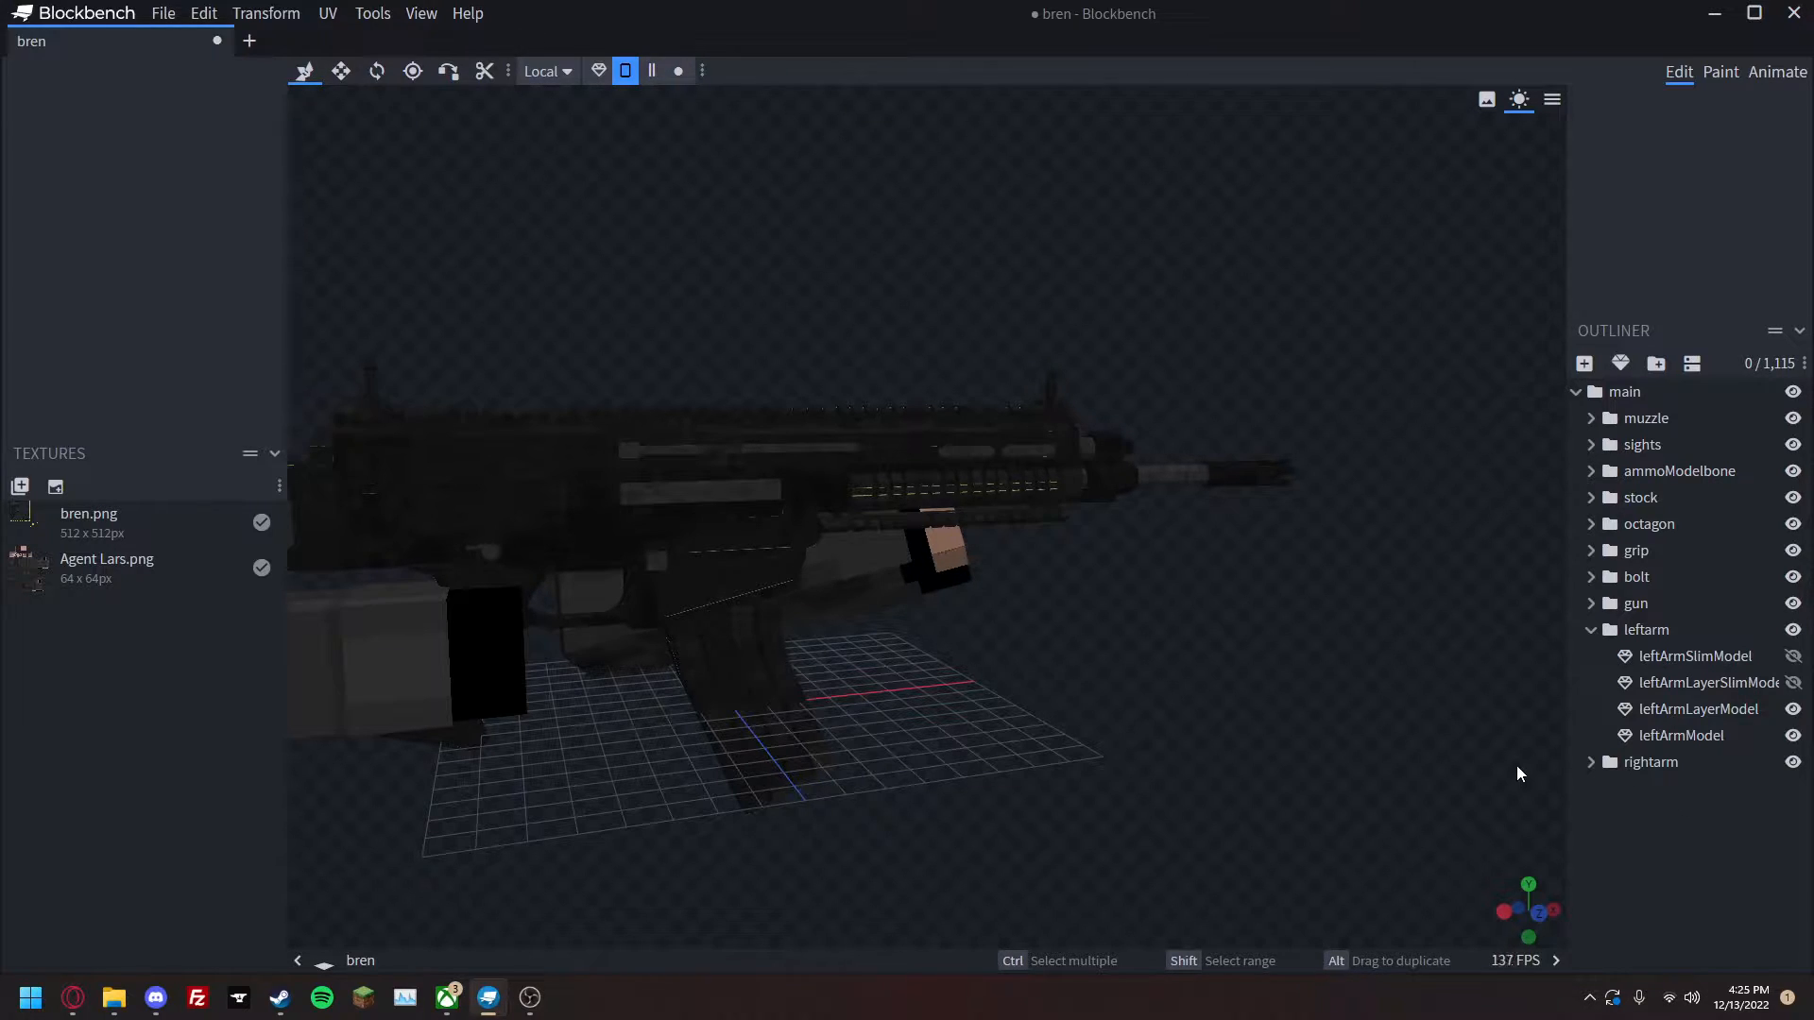
Examine the rifle from several angles and check the muzzle group by selecting it.
left_click_drag(1261, 486, 738, 777)
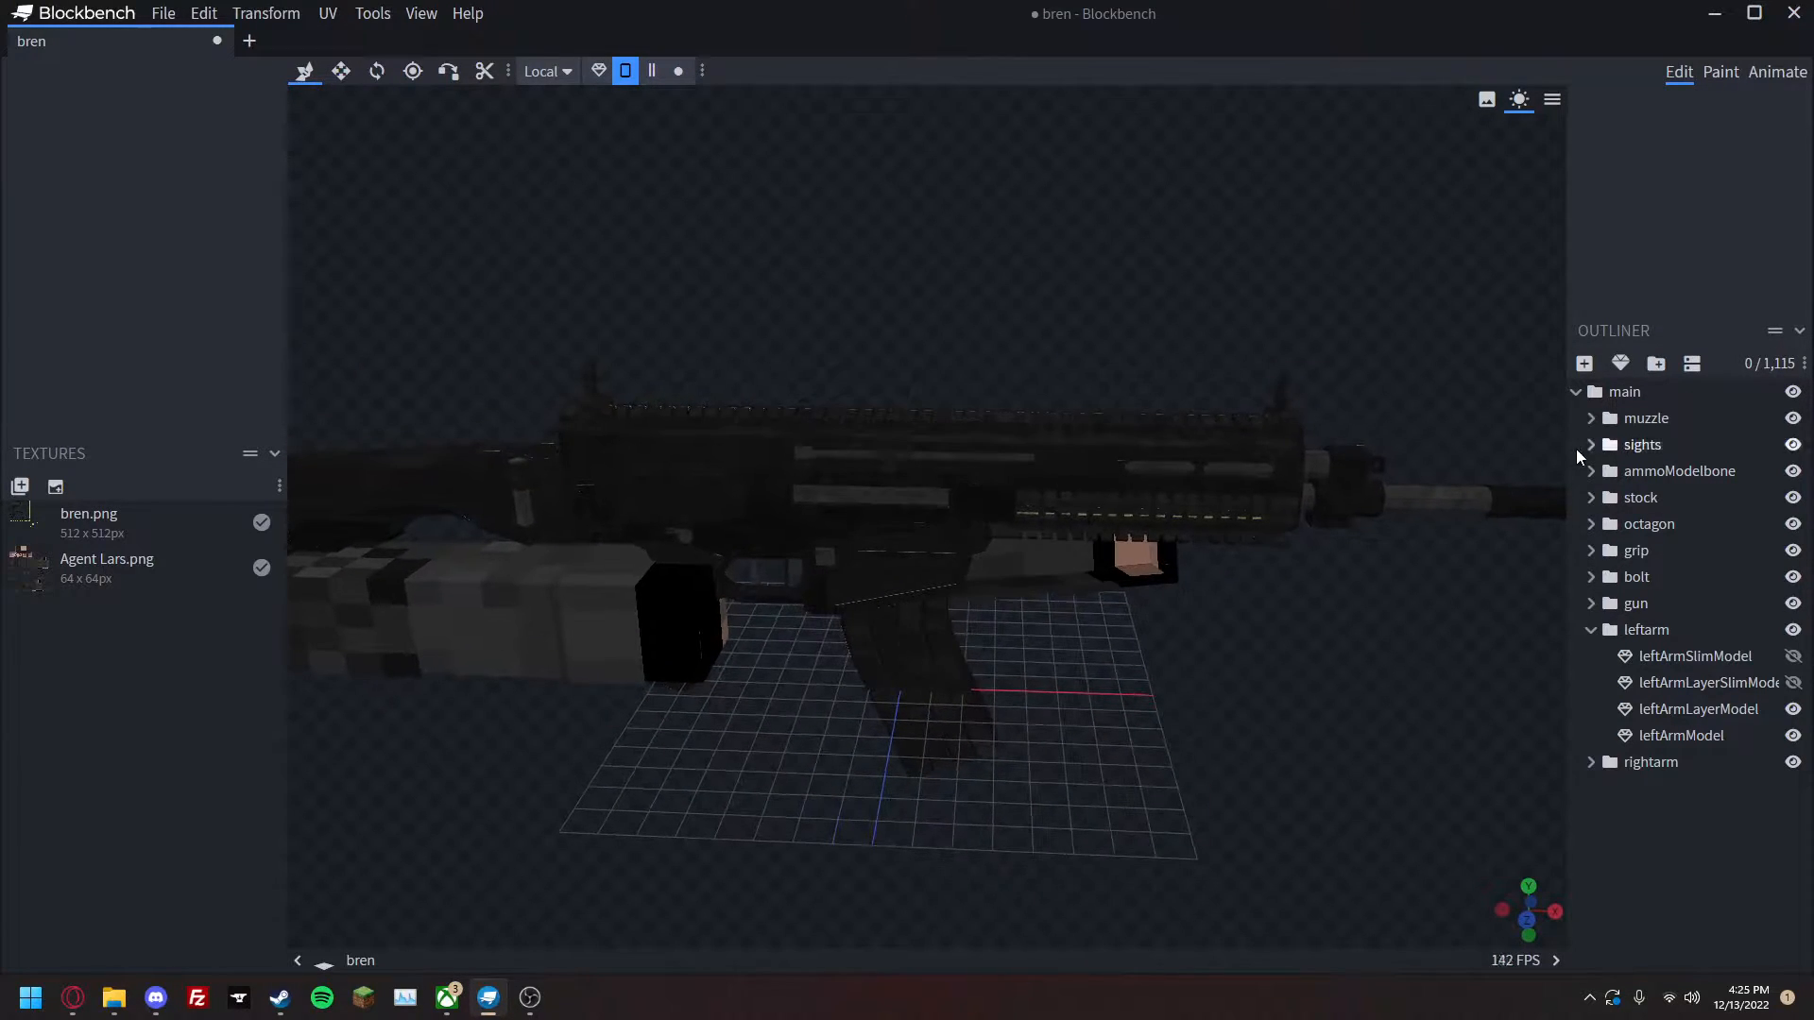
left_click_drag(1155, 826, 1109, 775)
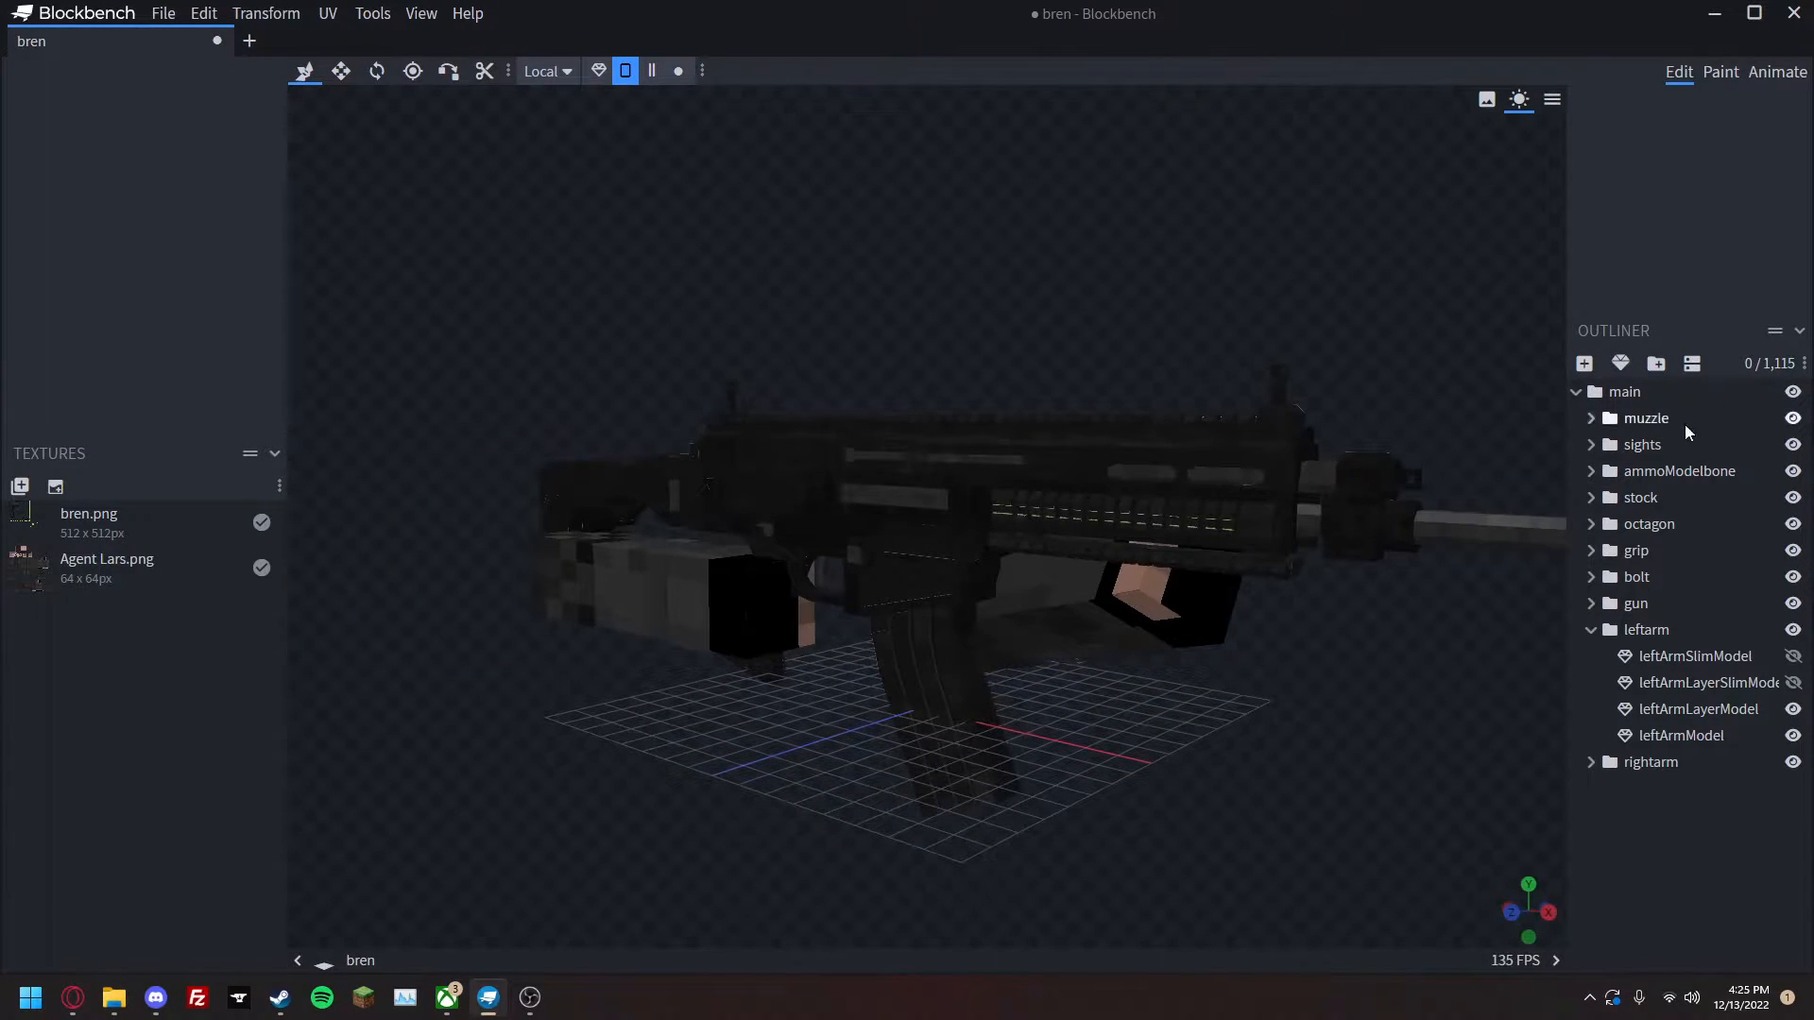
left_click(1625, 420)
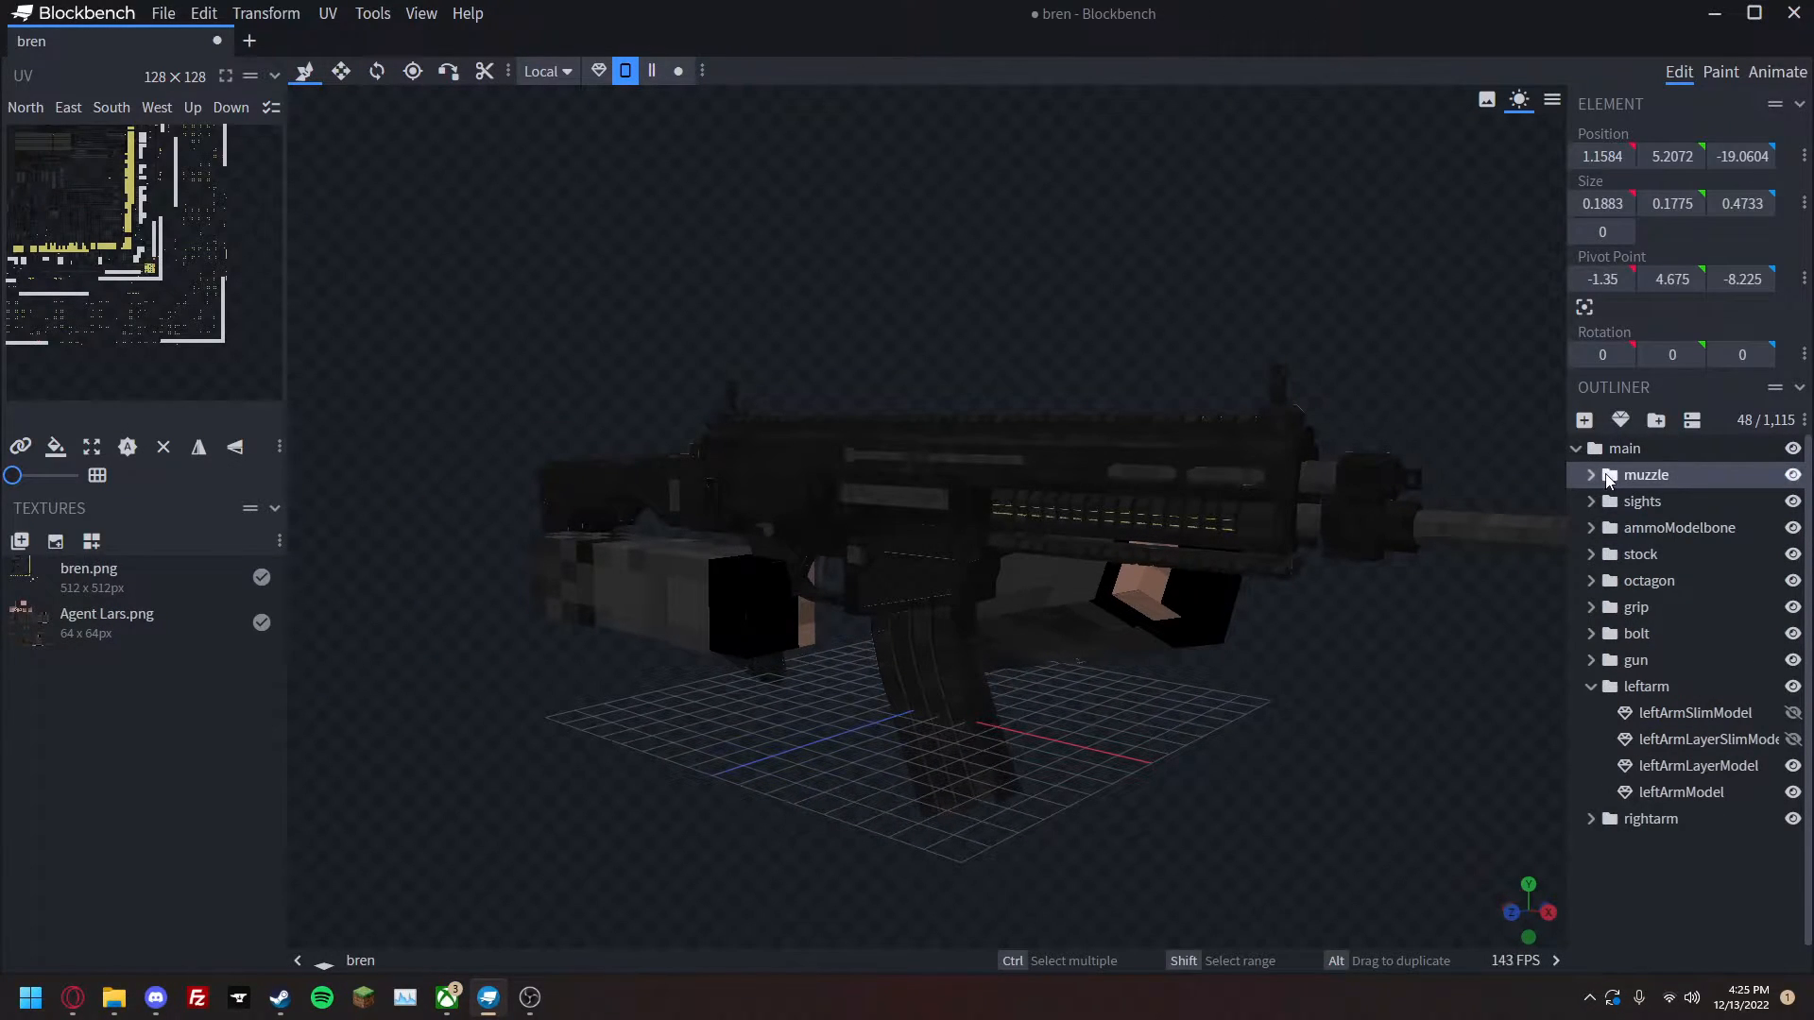
left_click(1656, 907)
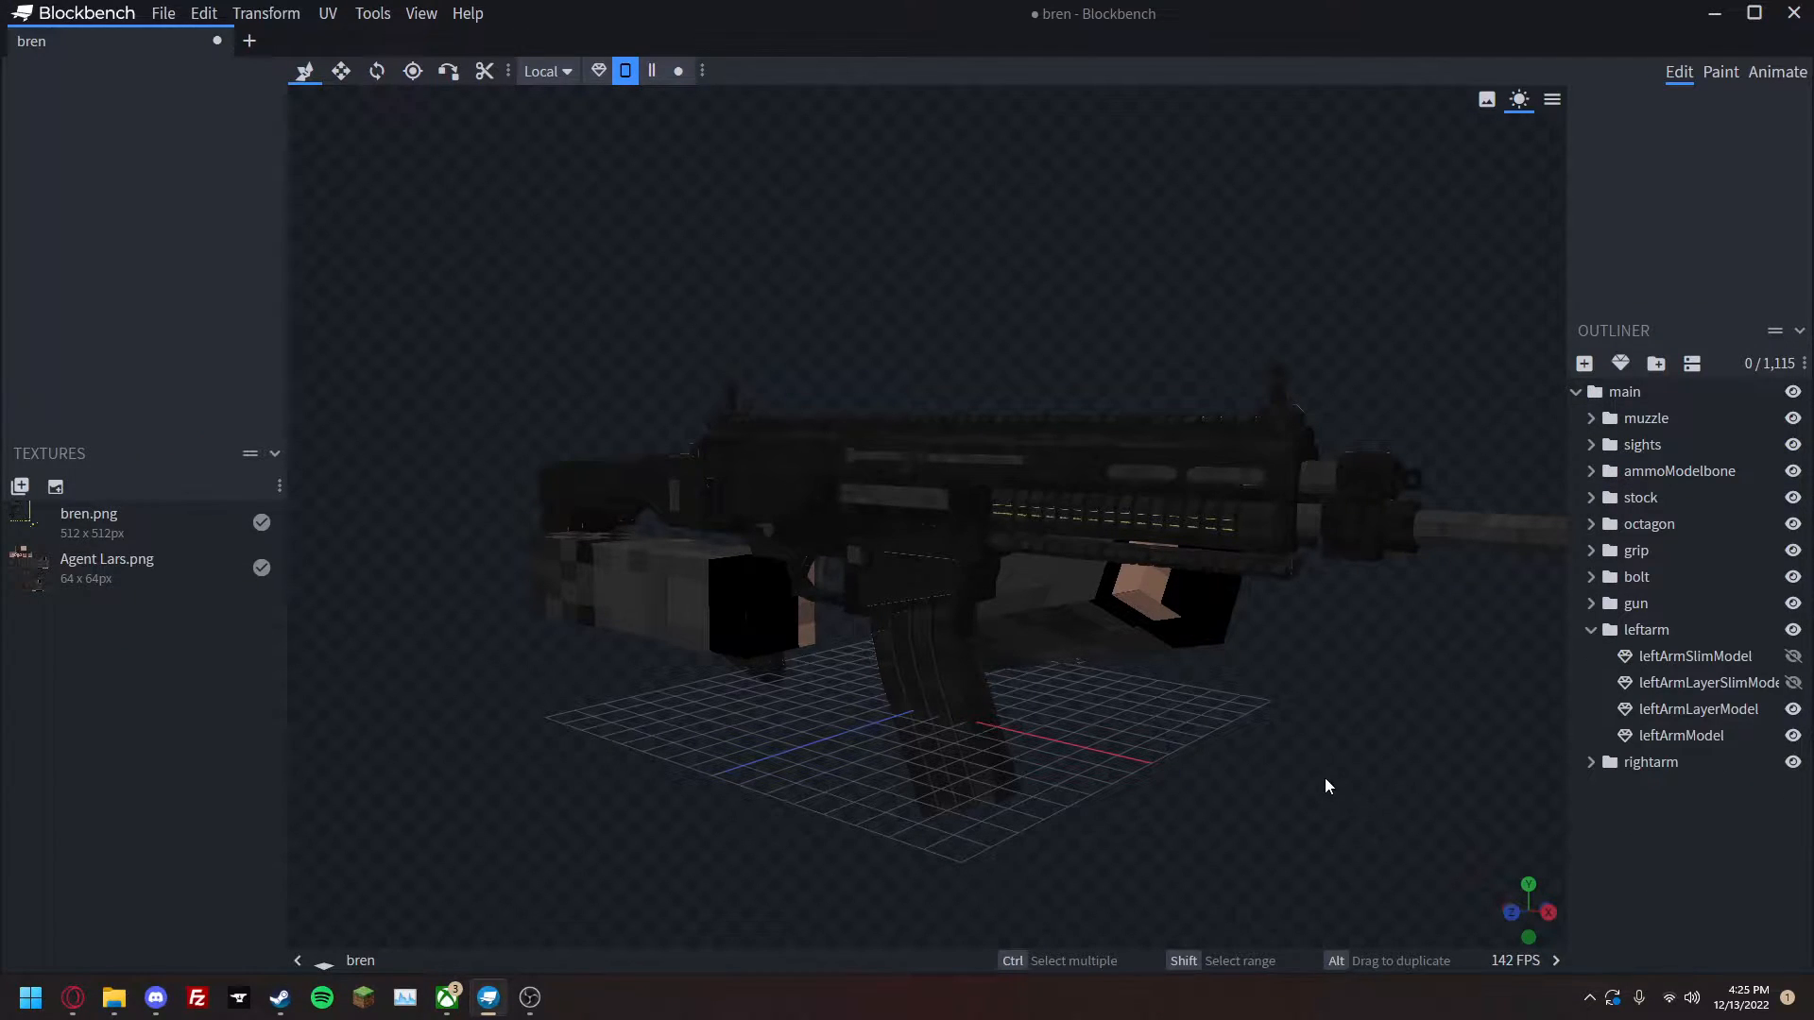
scroll(756, 751, "up", 5)
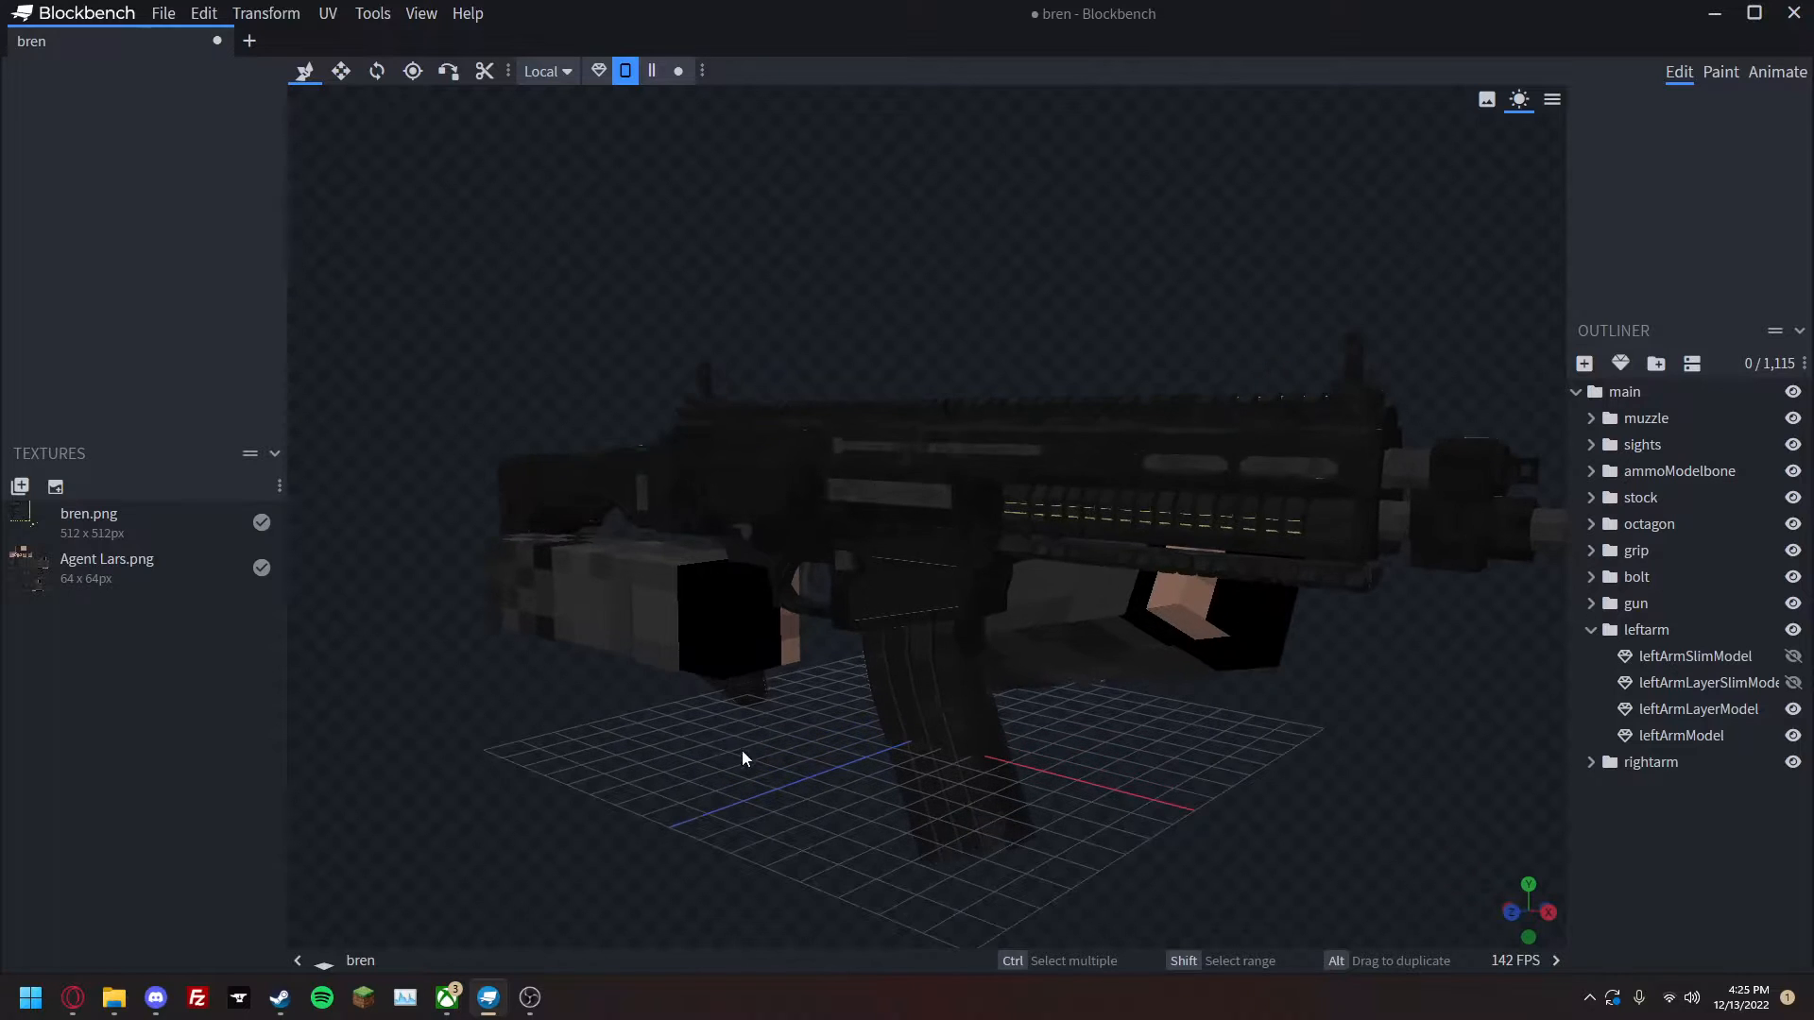
scroll(803, 775, "down", 3)
left_click_drag(763, 757, 717, 773)
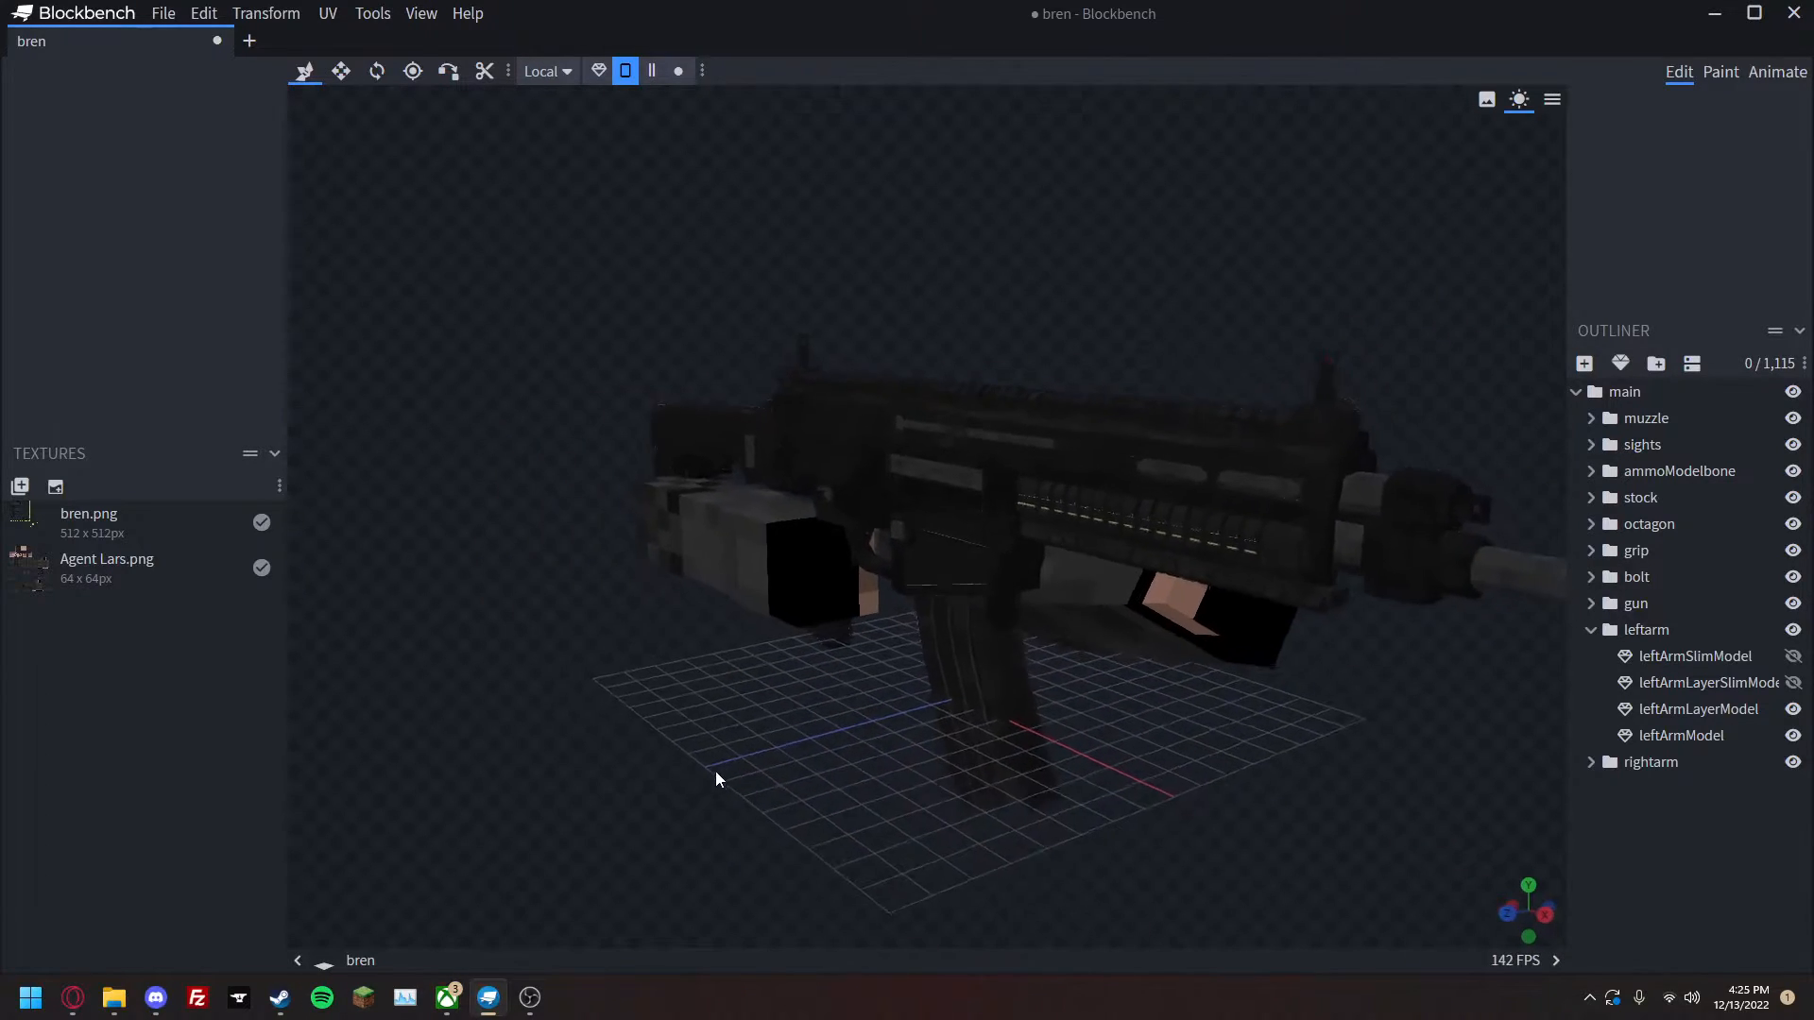
Check which parts belong to the main group and which group holds the magazine, leaving ammoModelbone collapsed and nothing selected.
left_click(1625, 397)
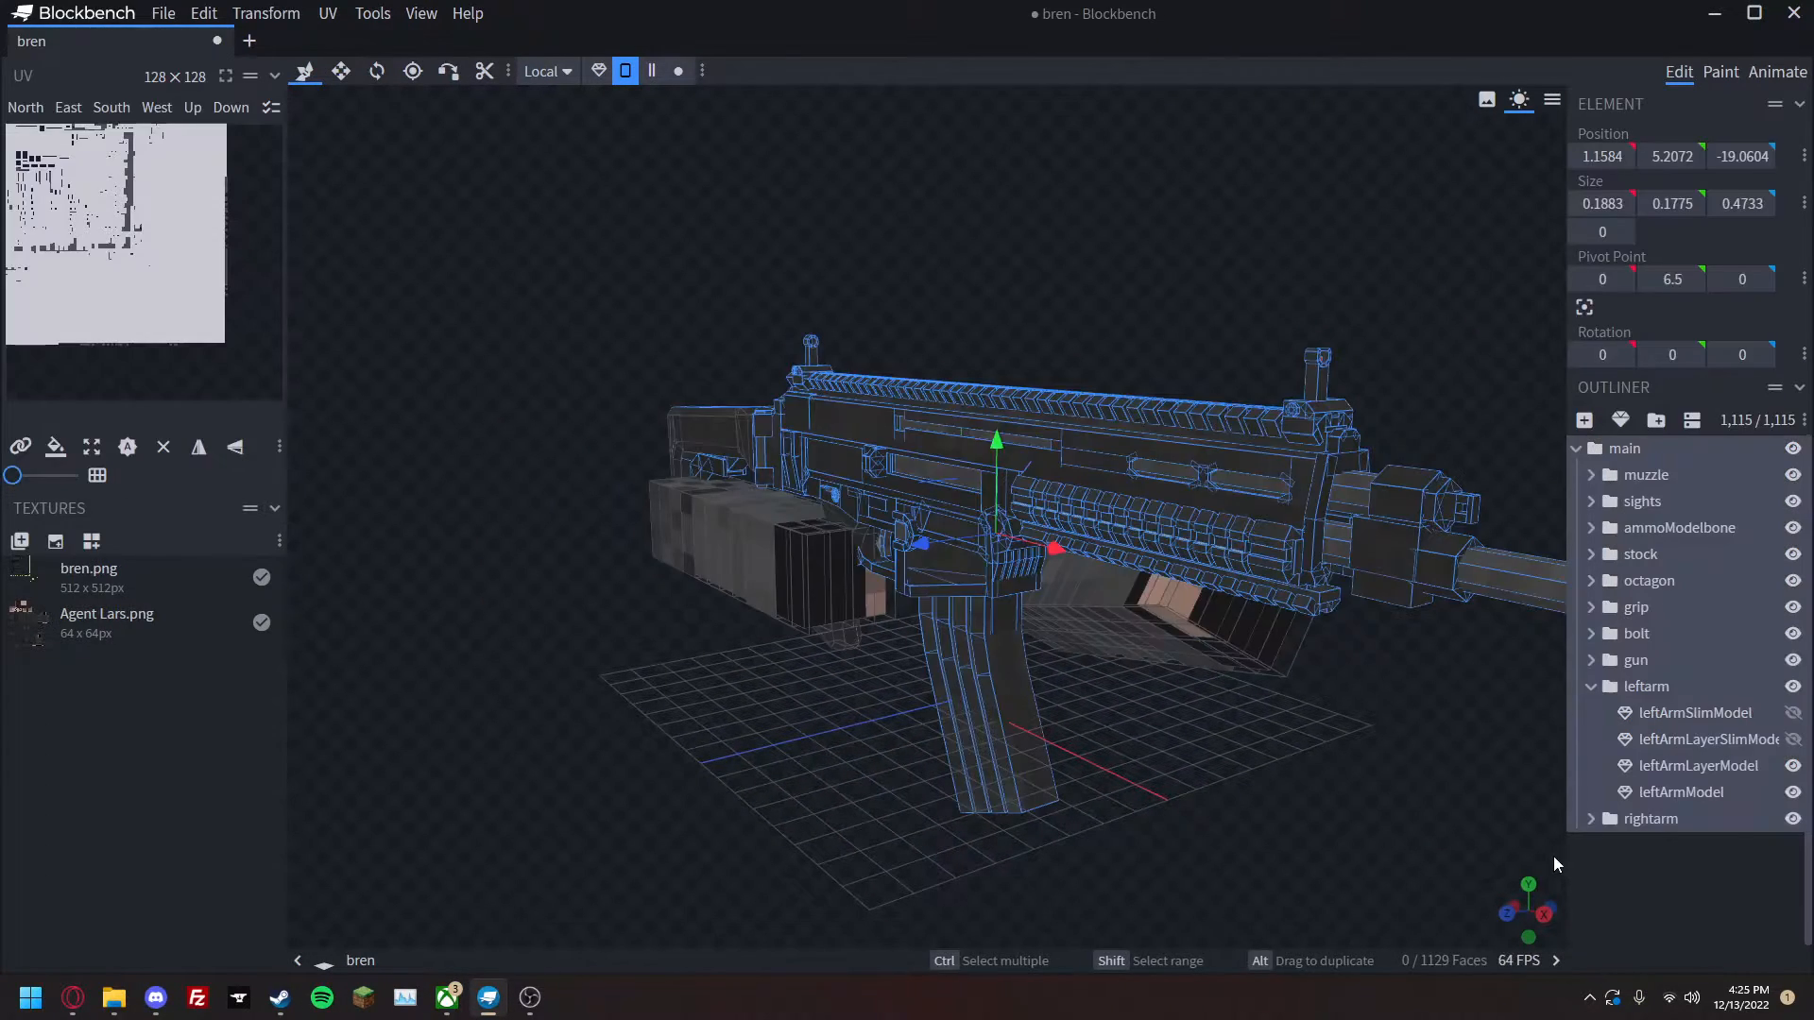
left_click_drag(1286, 842, 945, 831)
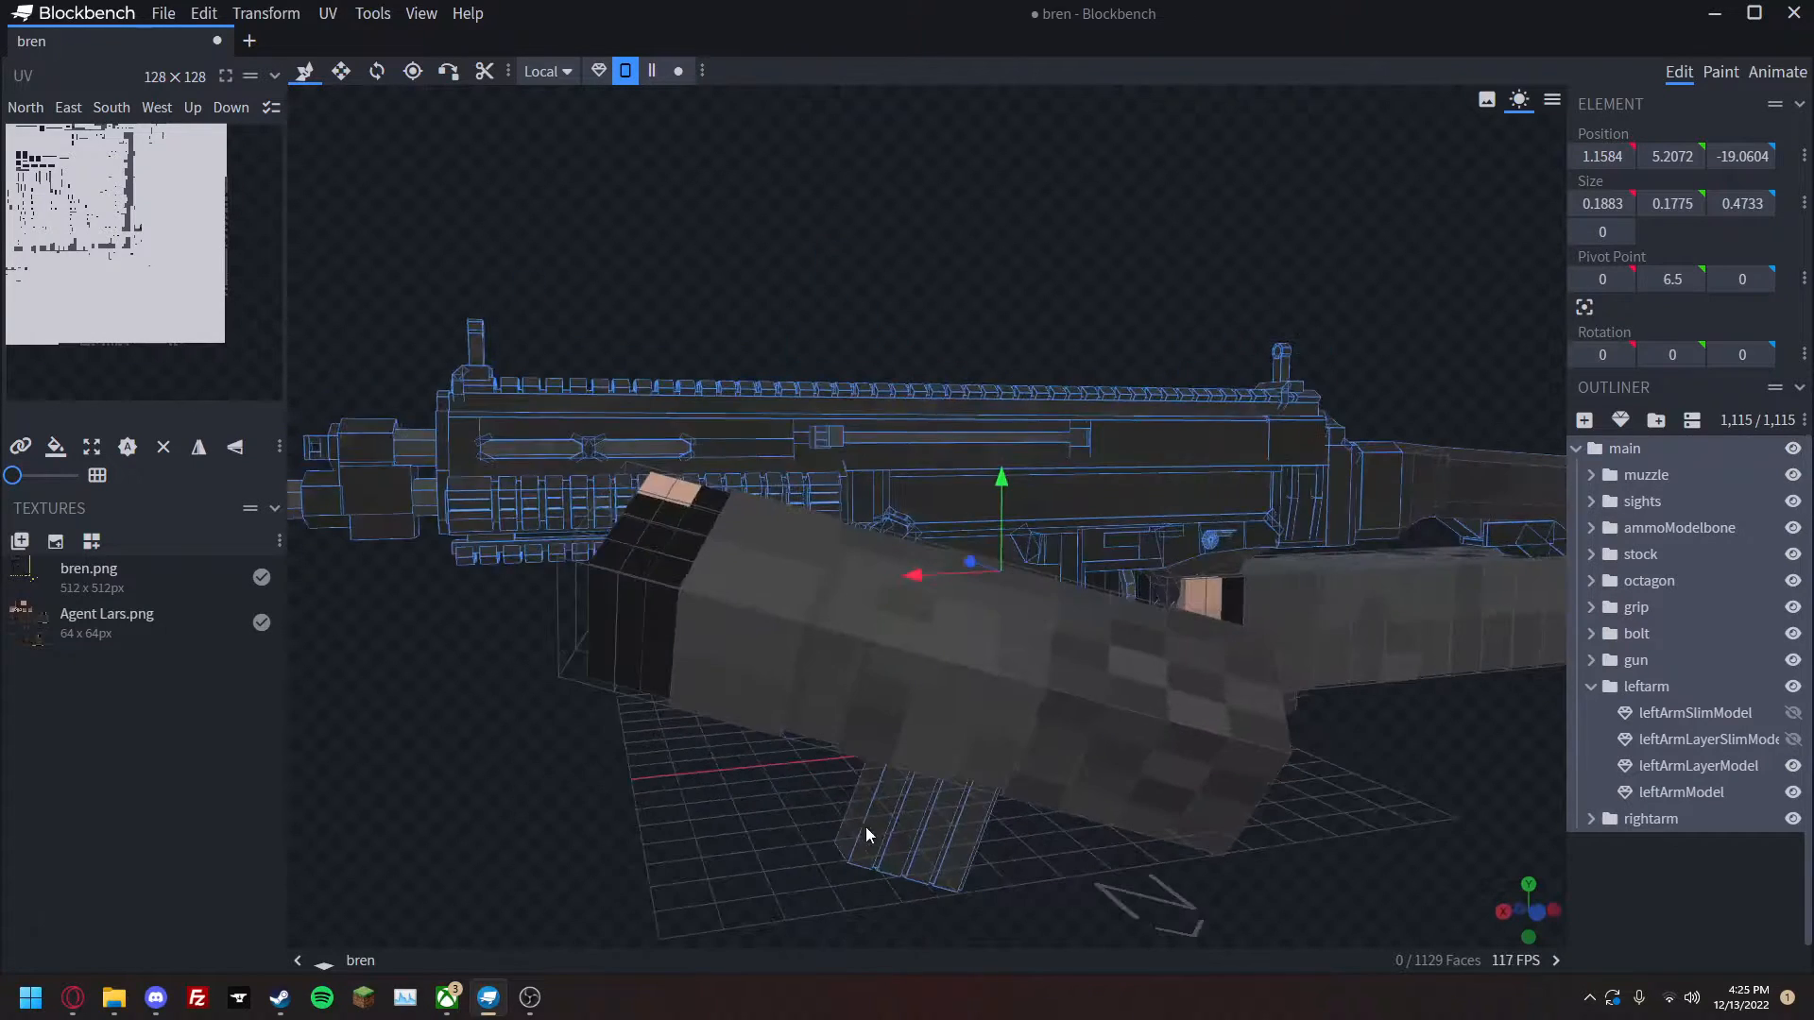
left_click(862, 828)
left_click_drag(780, 846, 619, 868)
scroll(624, 865, "up", 3)
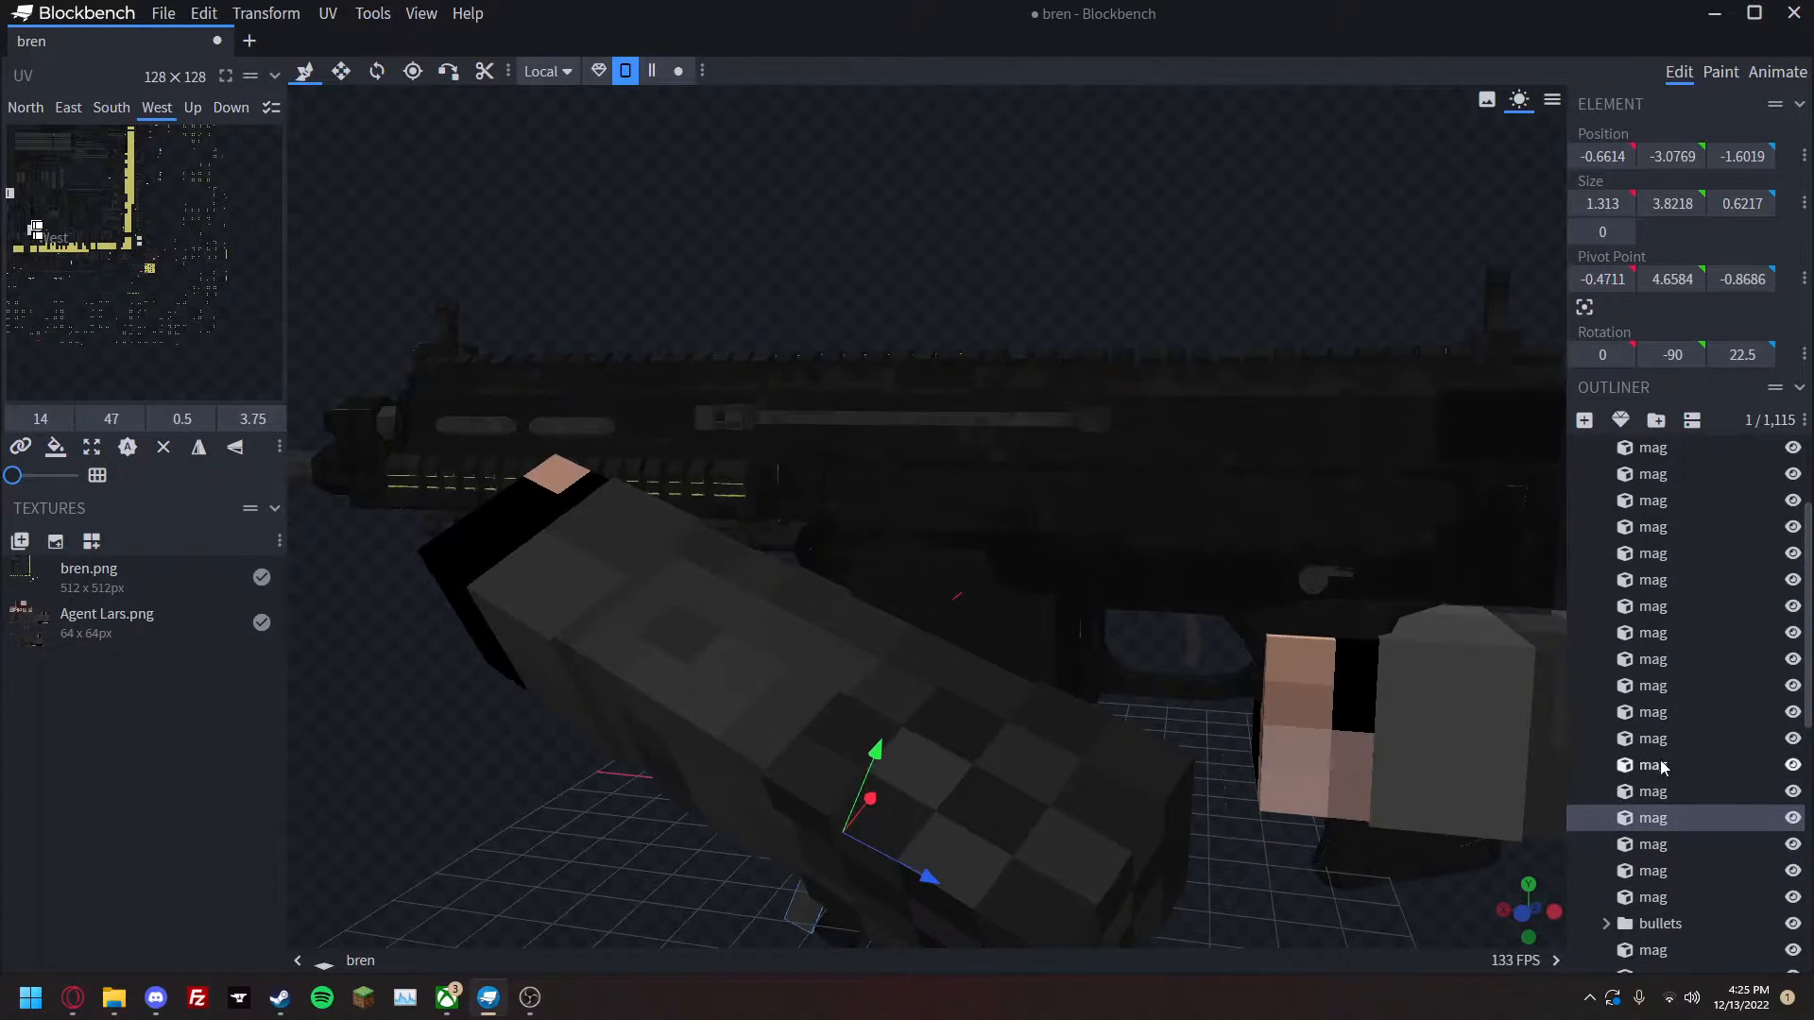
scroll(1652, 763, "up", 2)
left_click(1592, 528)
left_click(1686, 850)
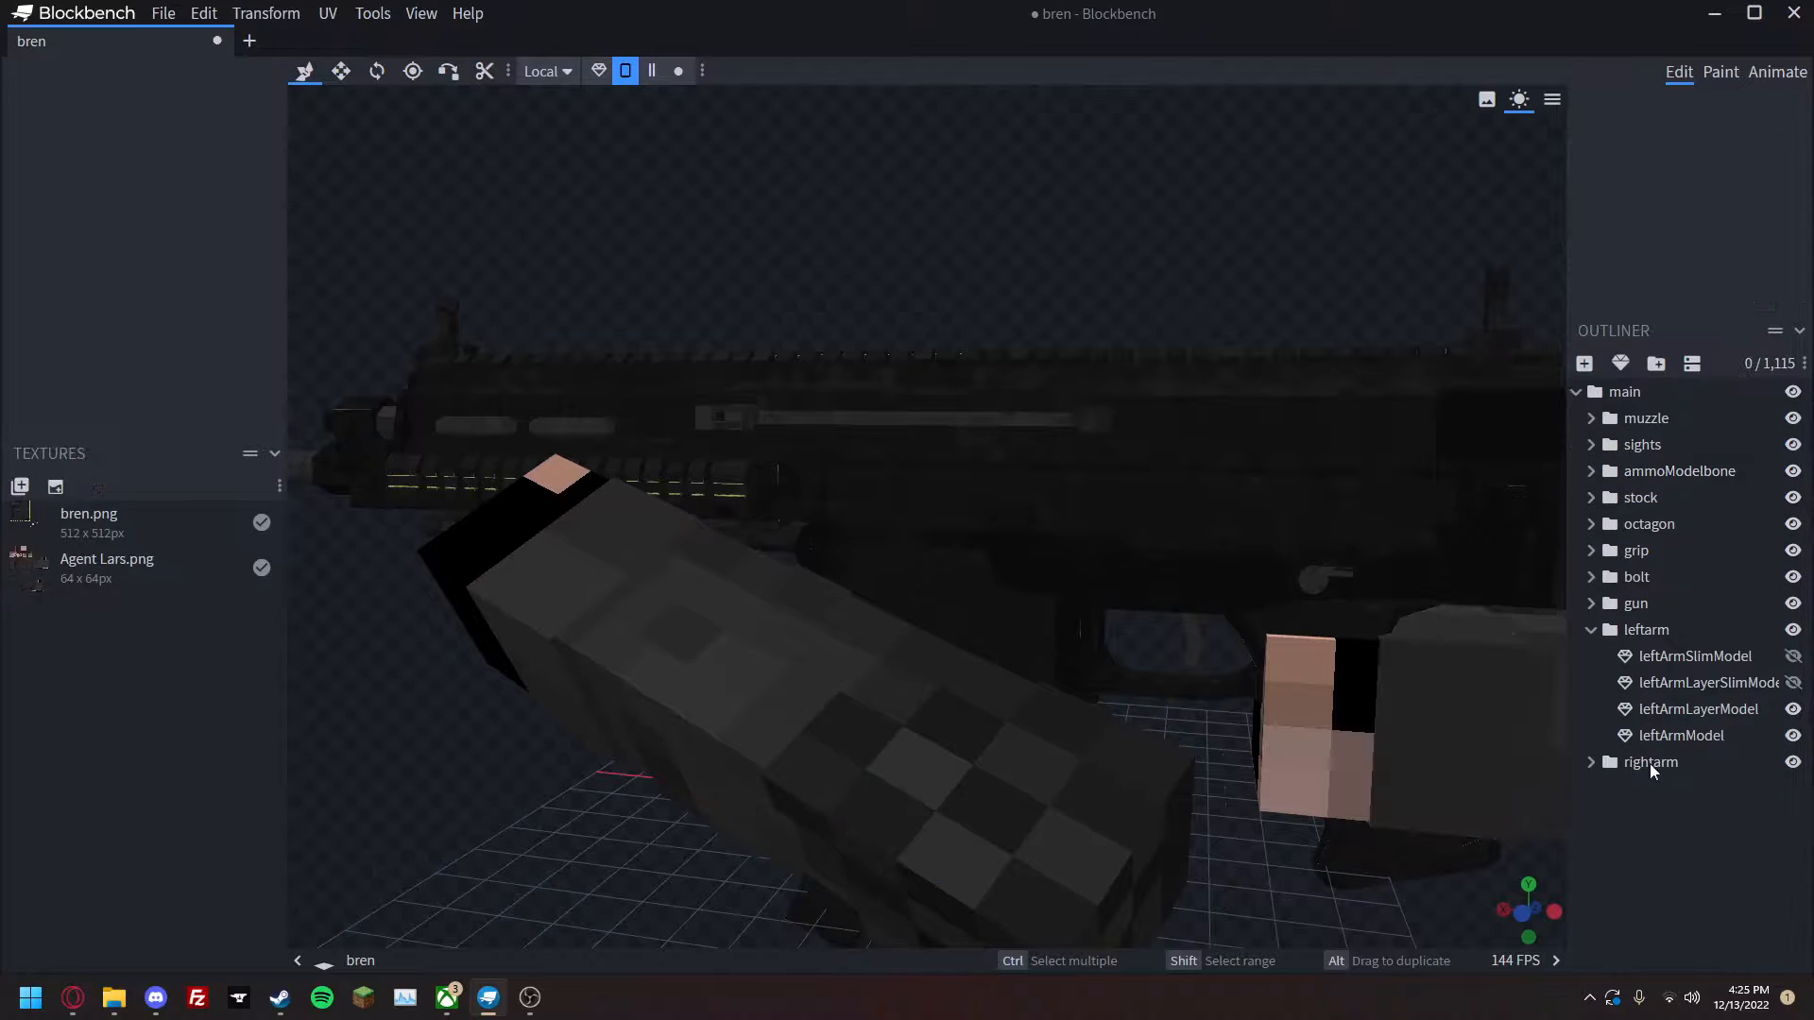
Move all cubes of the octagon group into the gun group and delete the emptied octagon group.
left_click(1648, 524)
left_click_drag(878, 548, 943, 717)
left_click(1592, 580)
left_click(1654, 607)
left_click(1641, 801, "shift")
left_click_drag(1642, 802, 1645, 871)
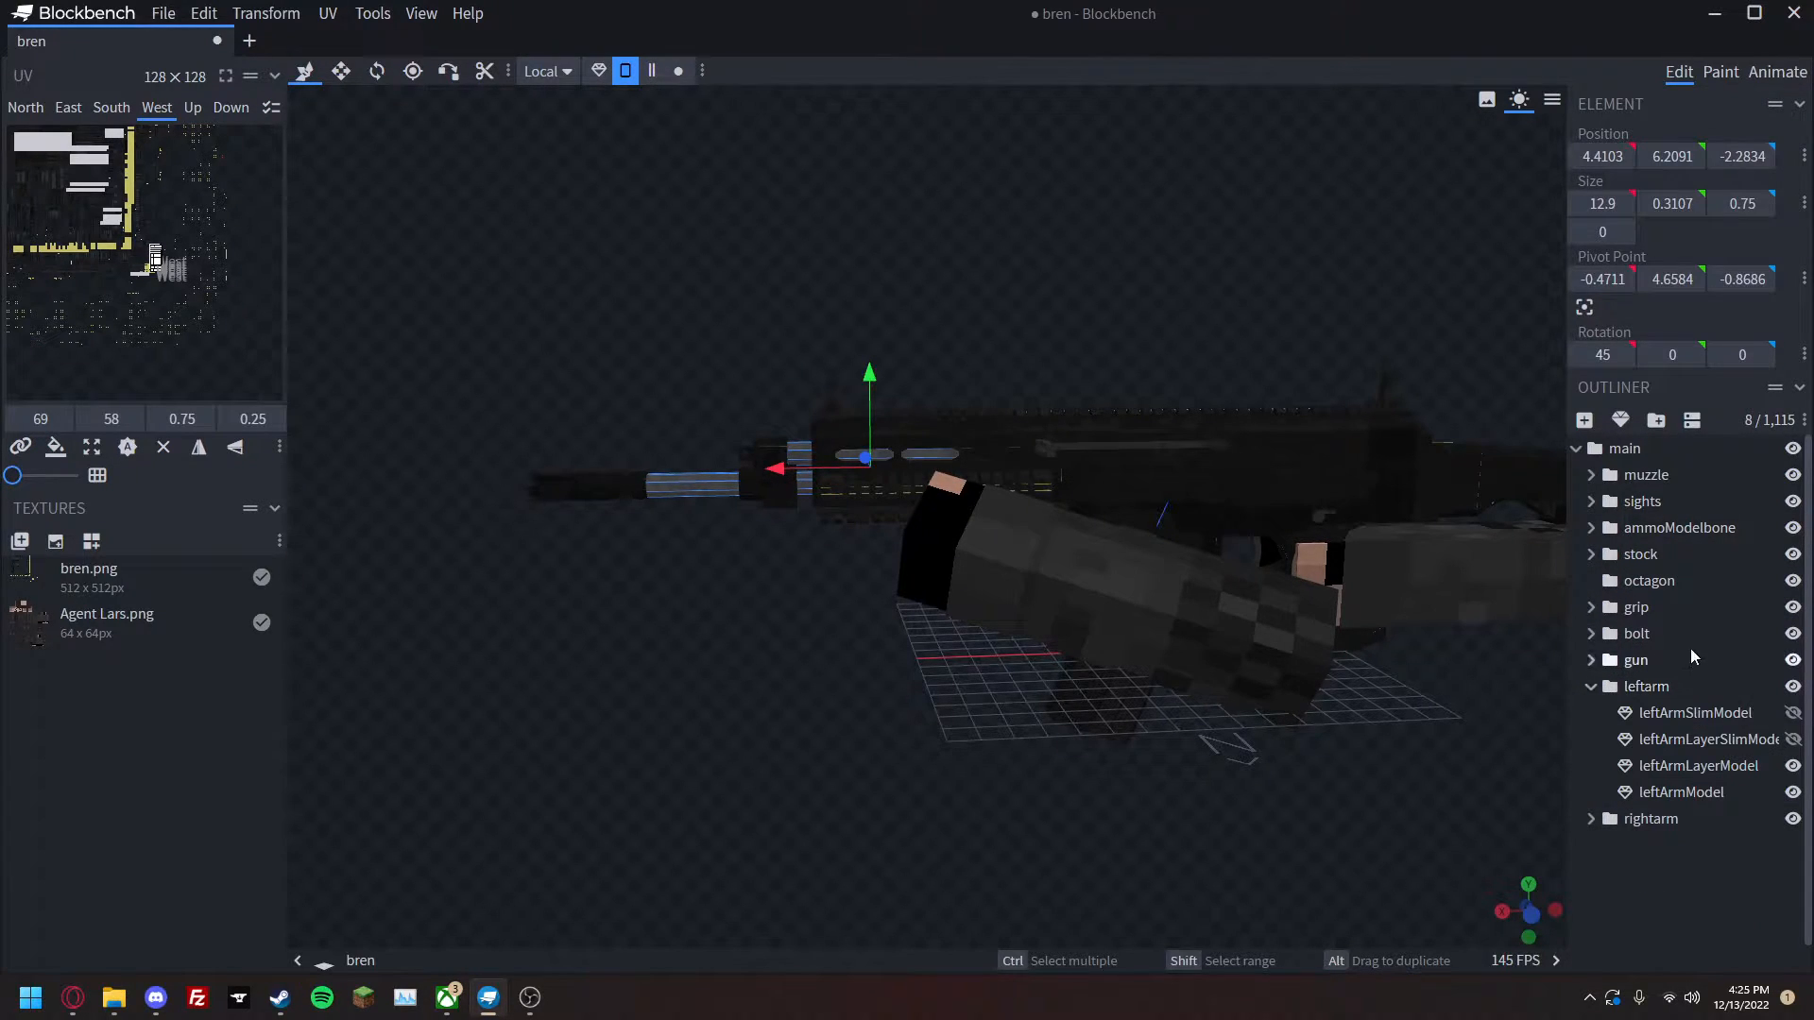
left_click(1647, 580)
key("Delete")
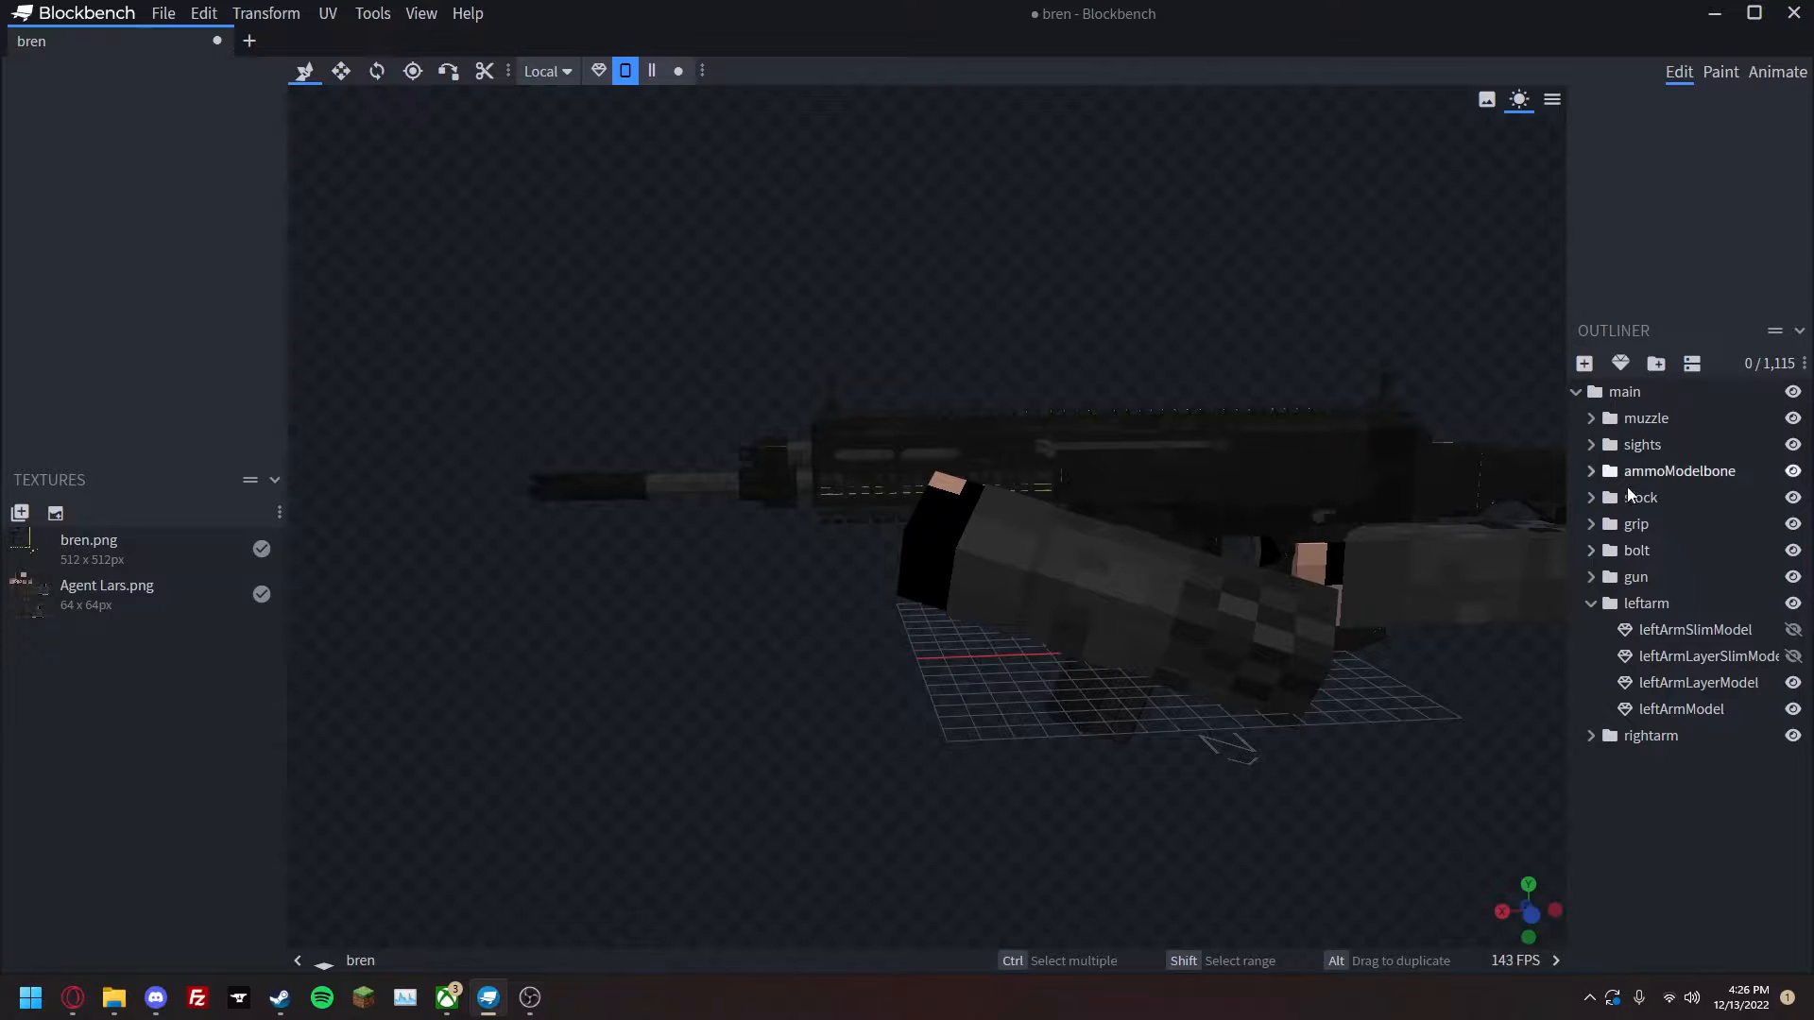
left_click(1646, 605)
left_click(1616, 763)
left_click(1624, 877)
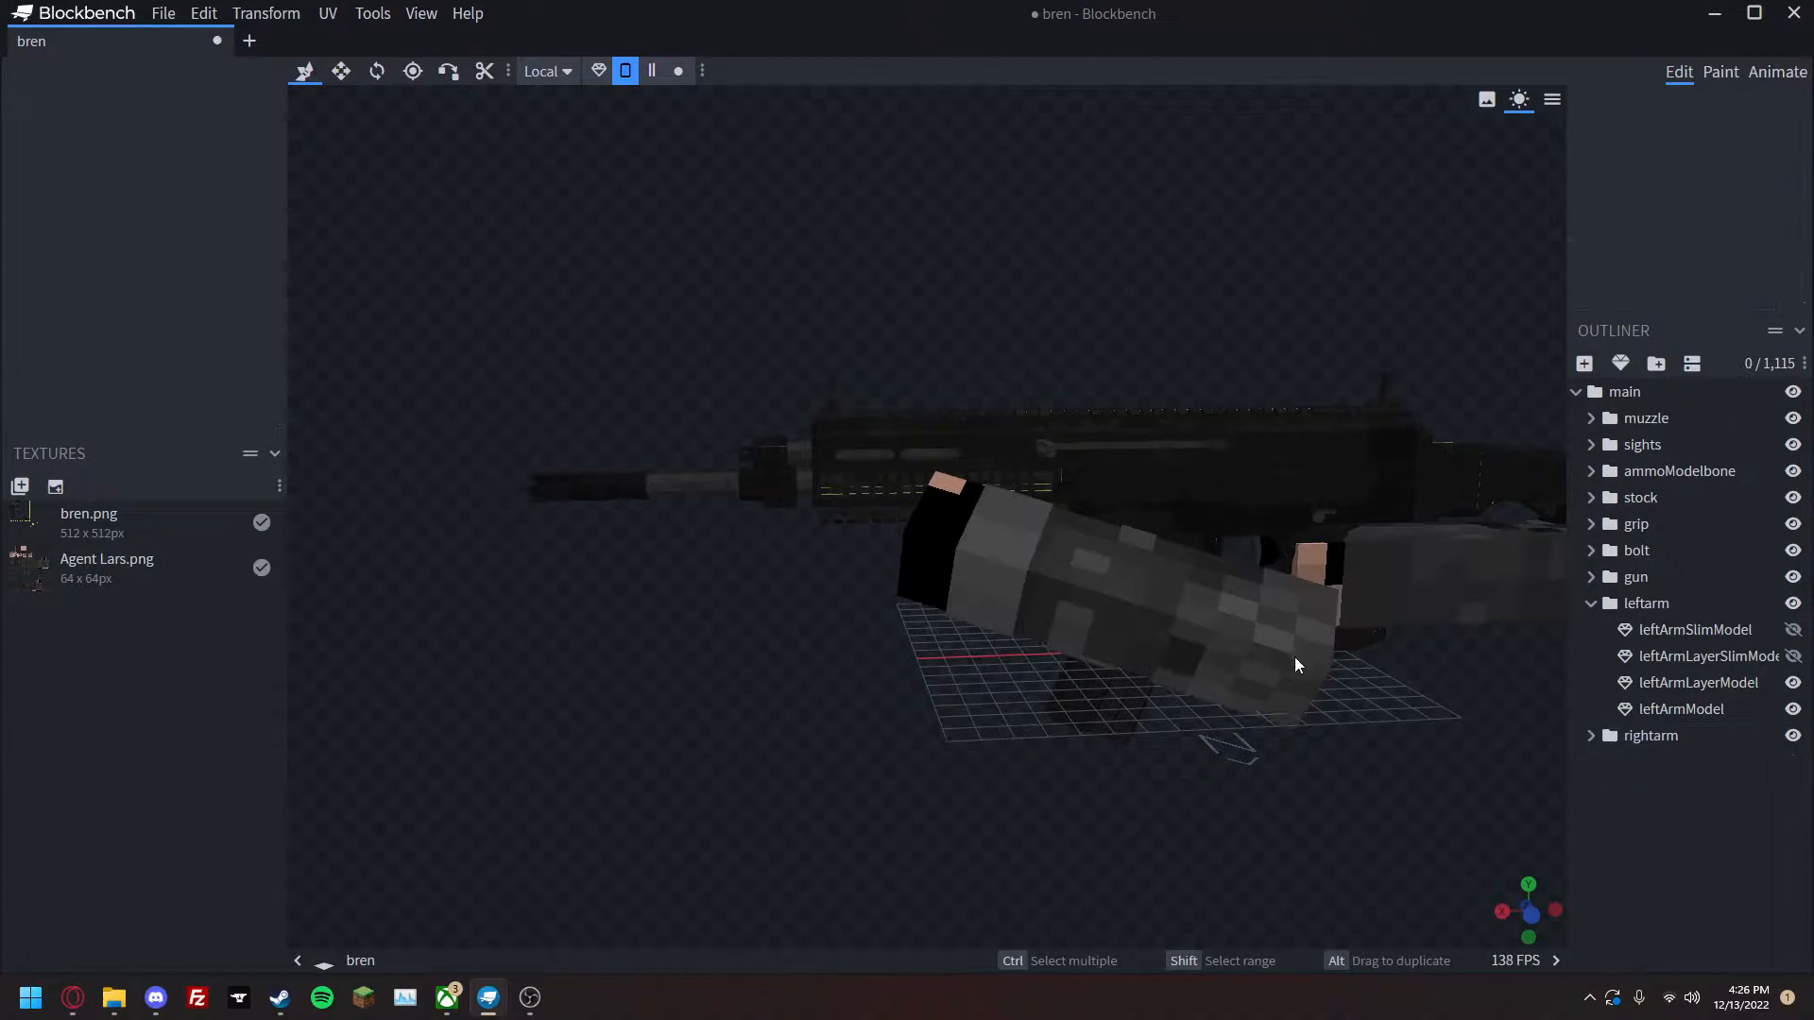
left_click_drag(1294, 654, 1200, 555)
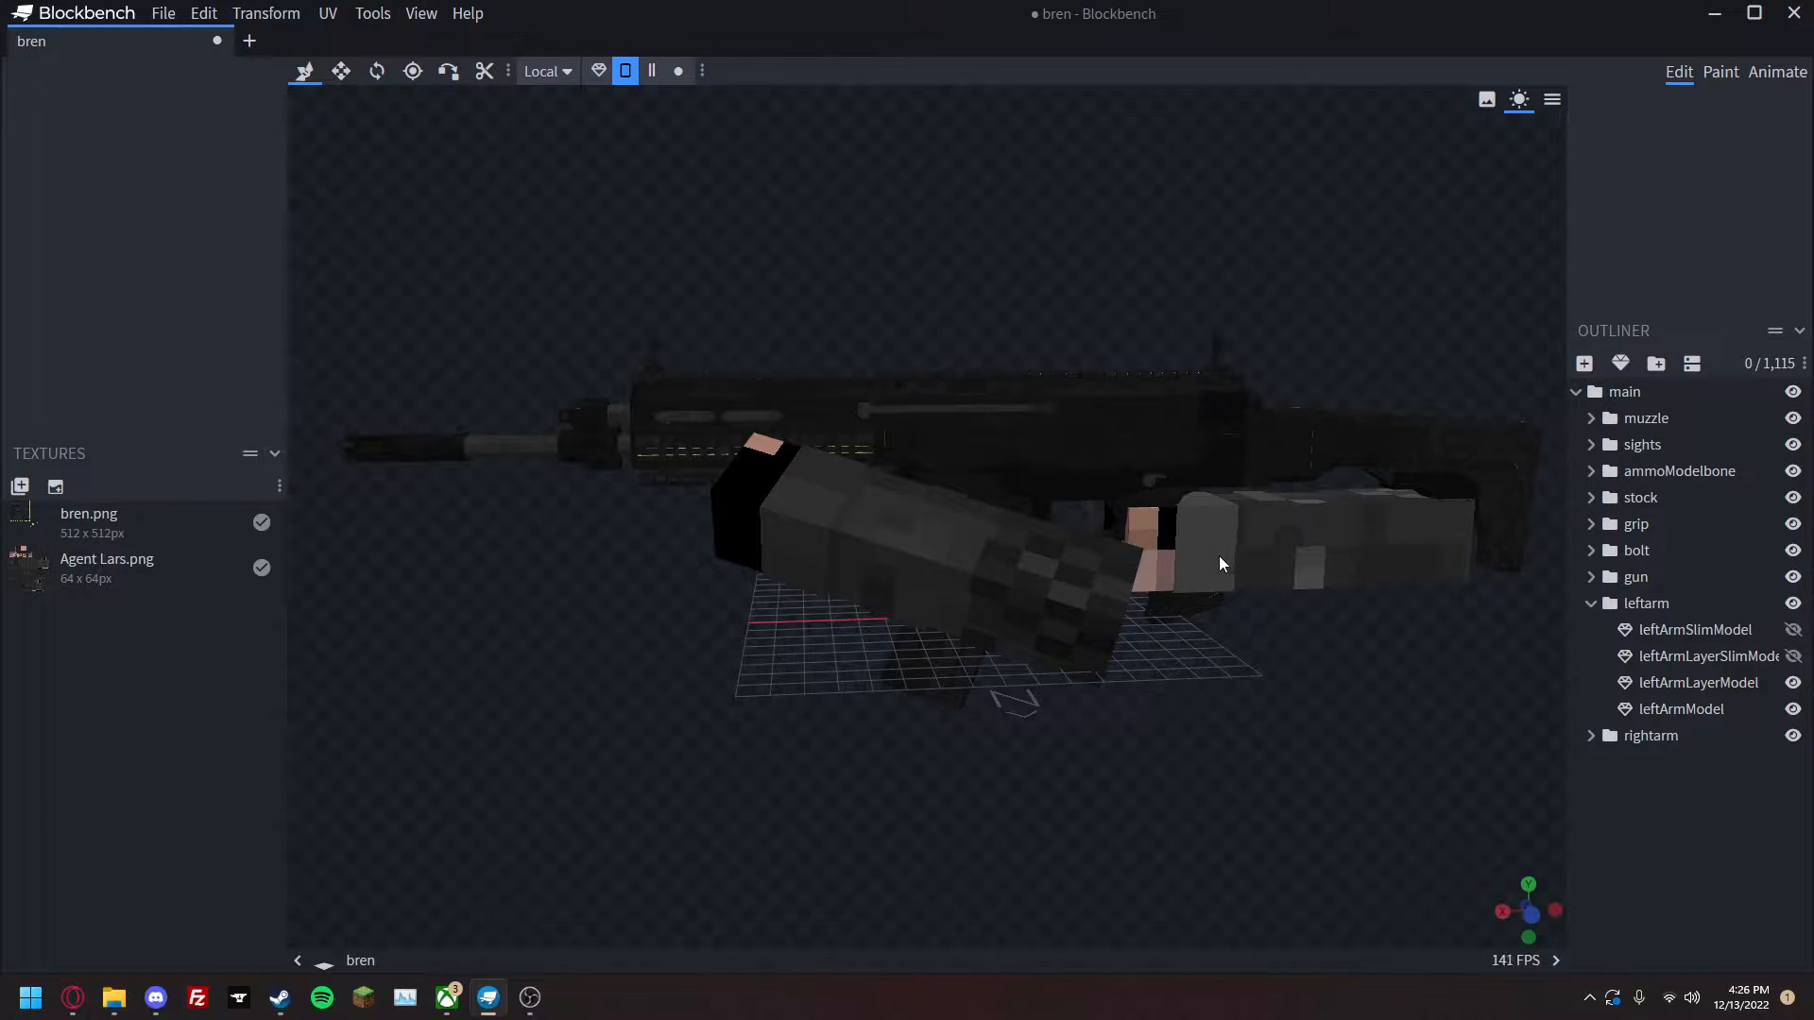
left_click_drag(1351, 585, 553, 780)
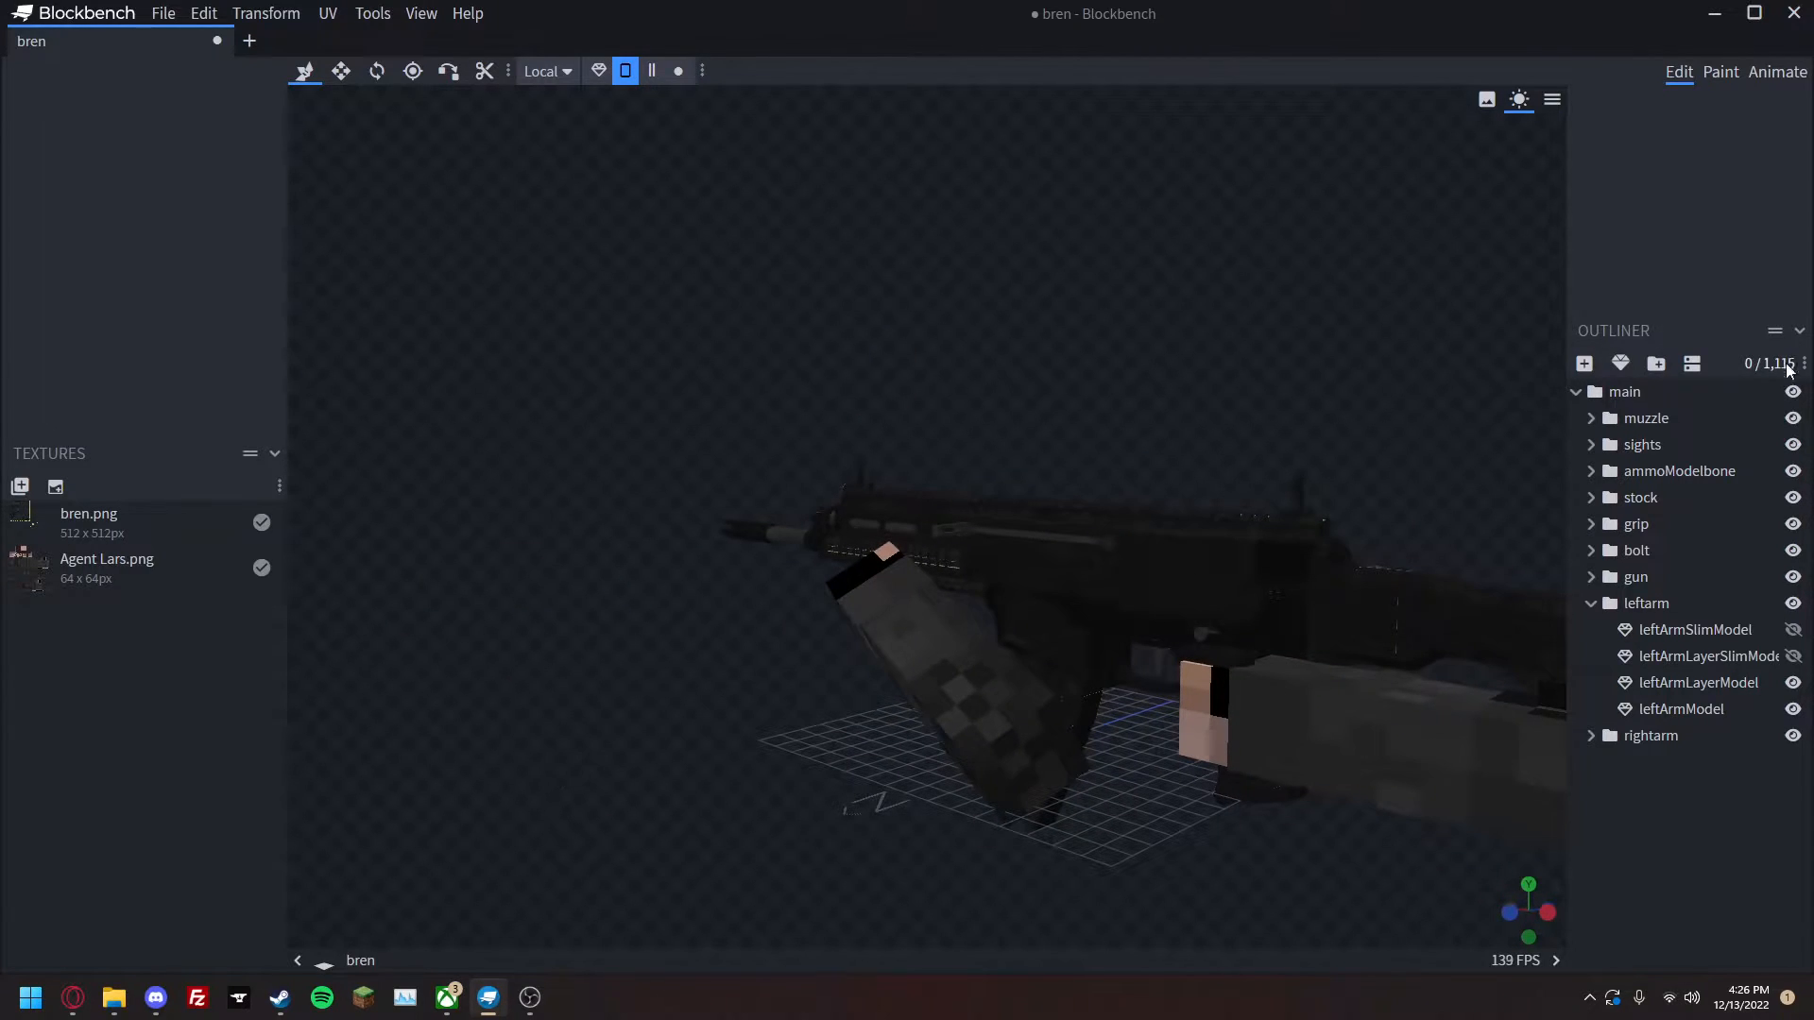
left_click_drag(1029, 455, 888, 442)
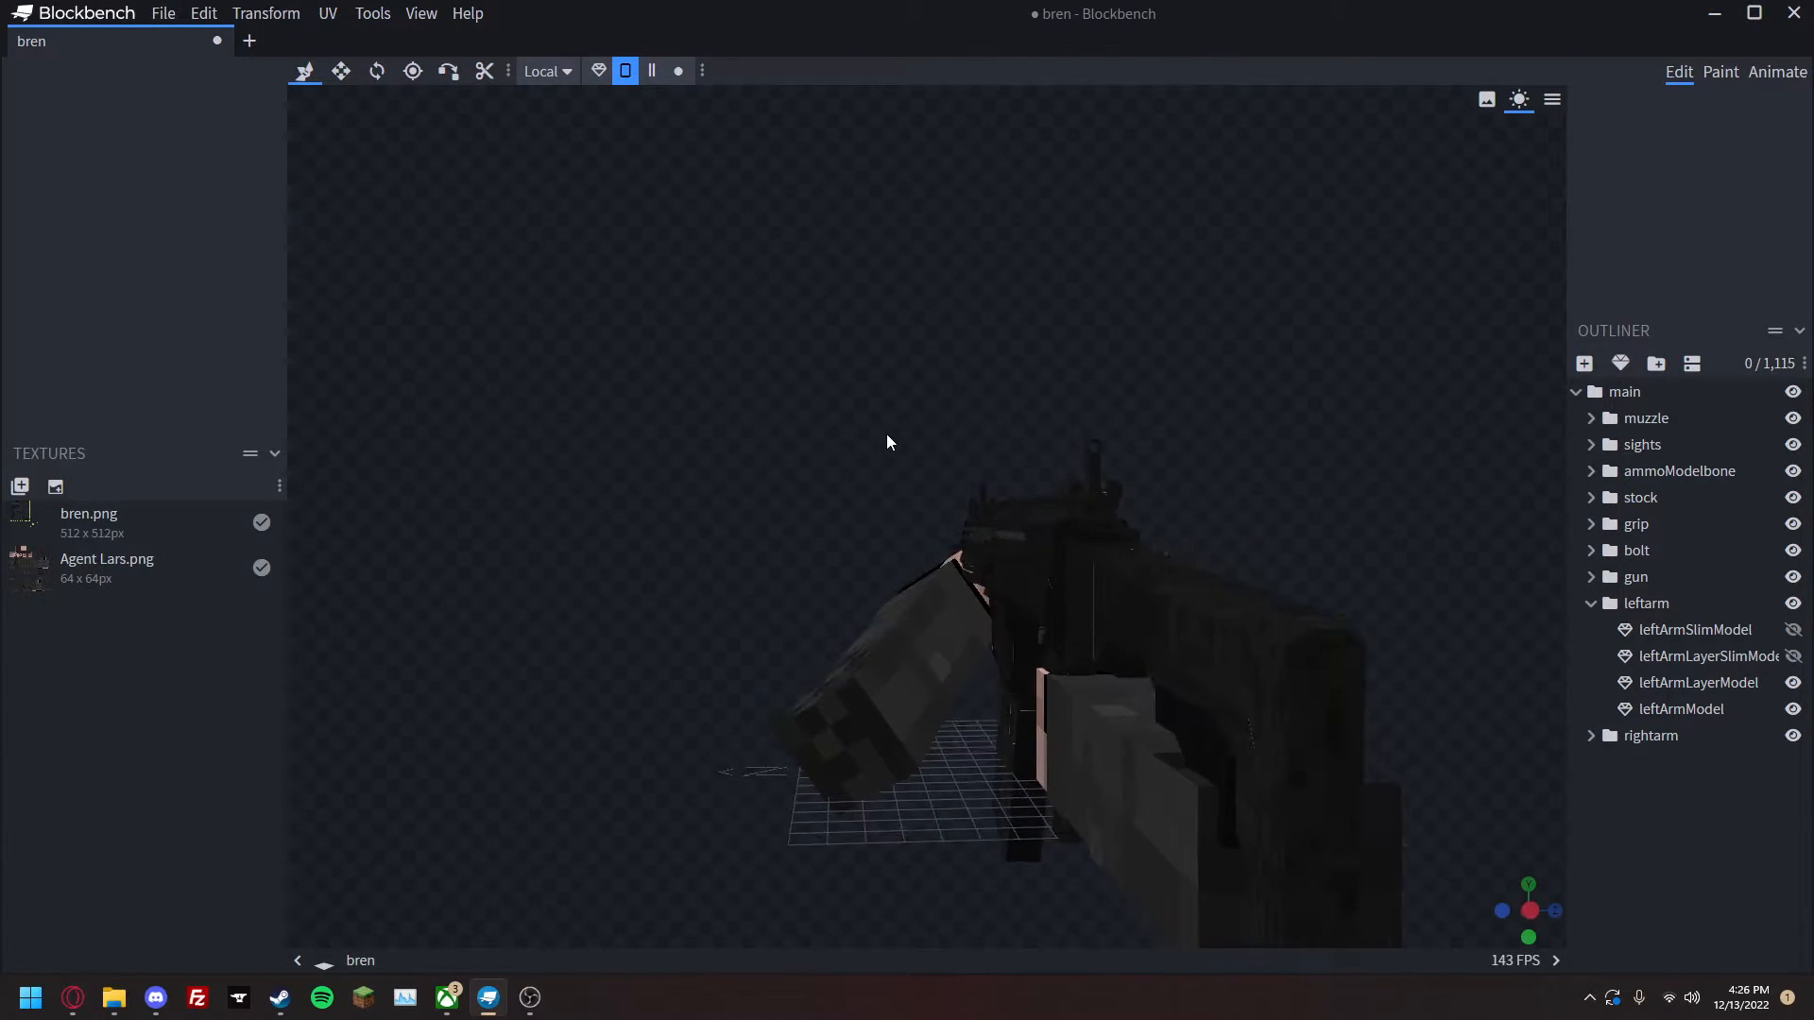
right_click(845, 537)
left_click_drag(841, 531, 856, 478)
right_click_drag(856, 470, 877, 514)
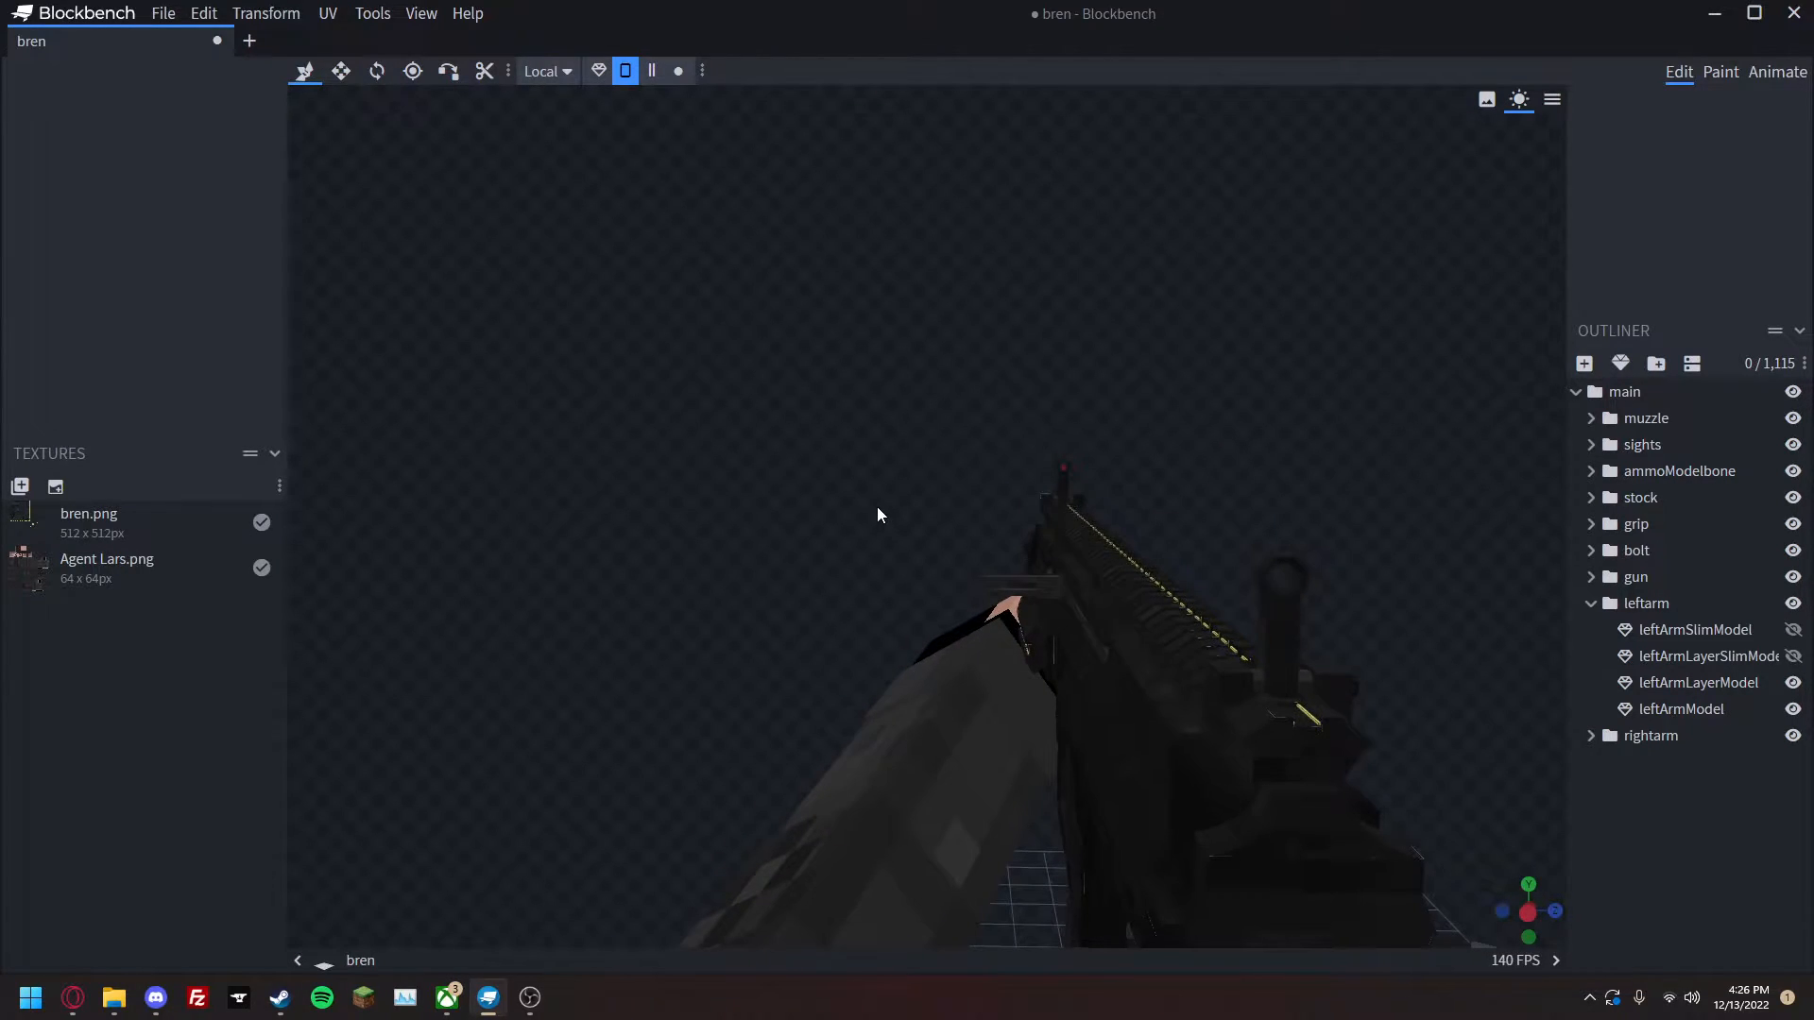
right_click(883, 505)
left_click(817, 546)
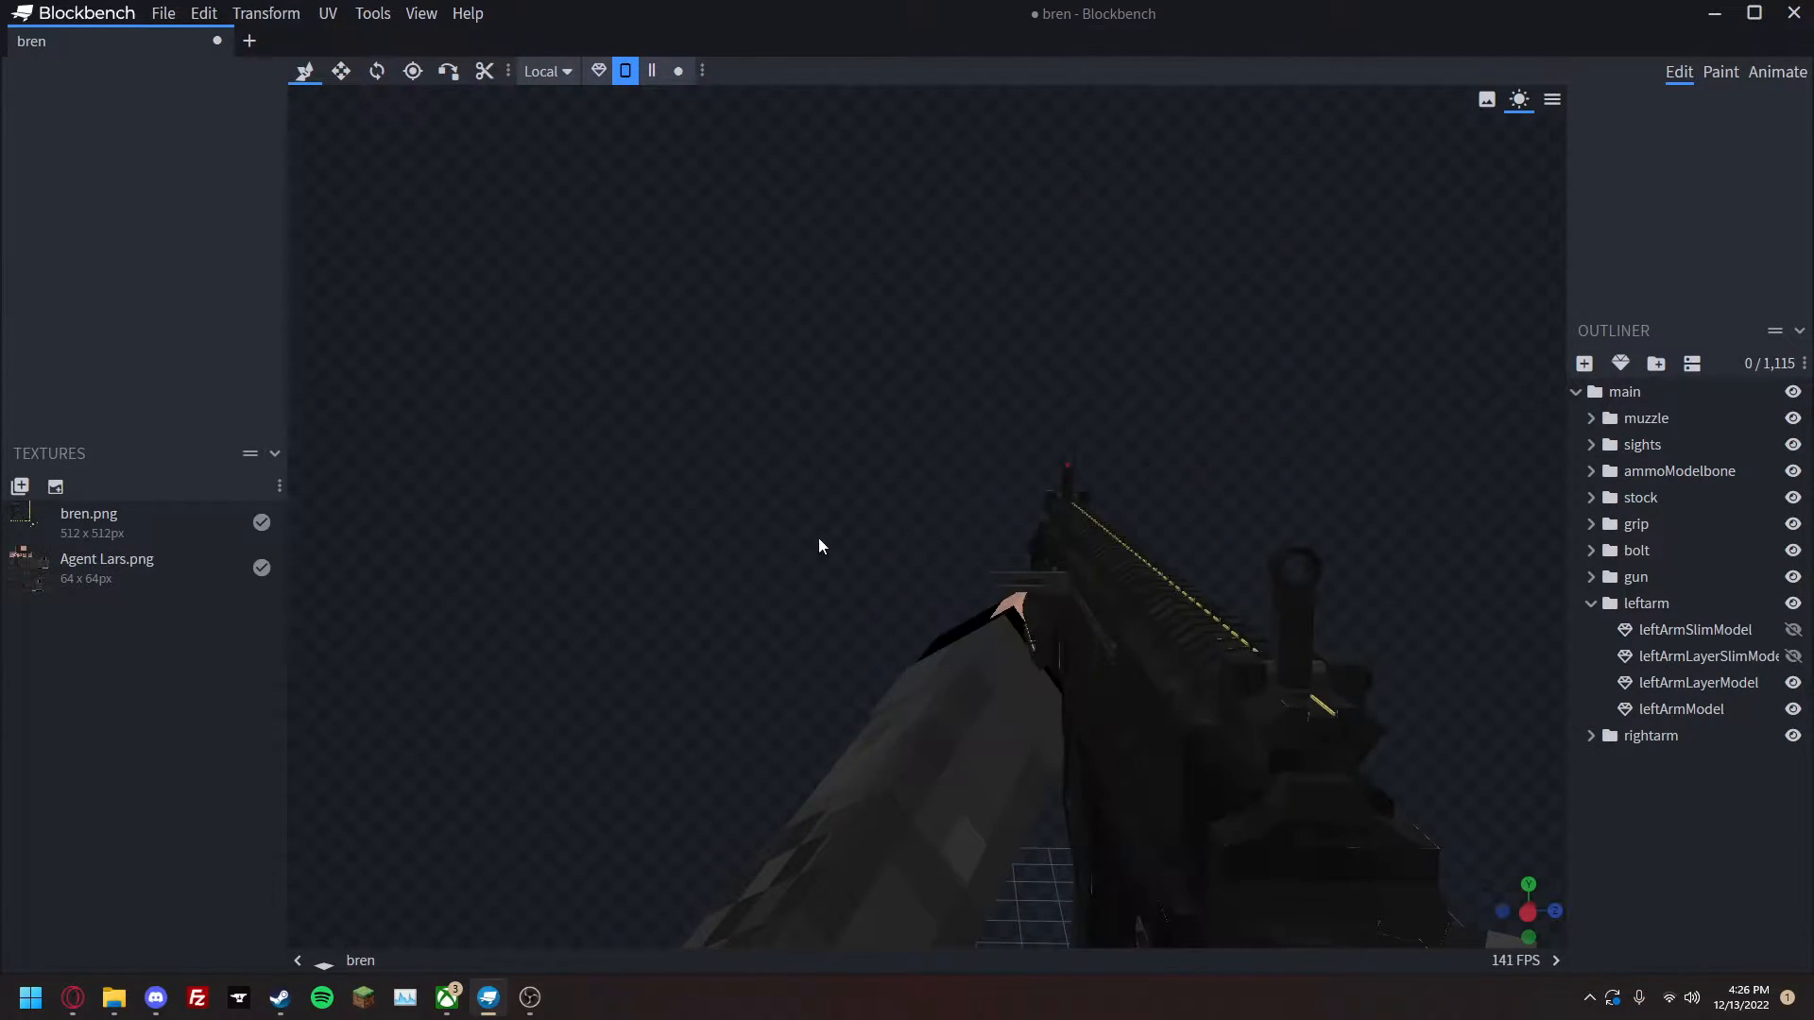
right_click(856, 514)
left_click(947, 645)
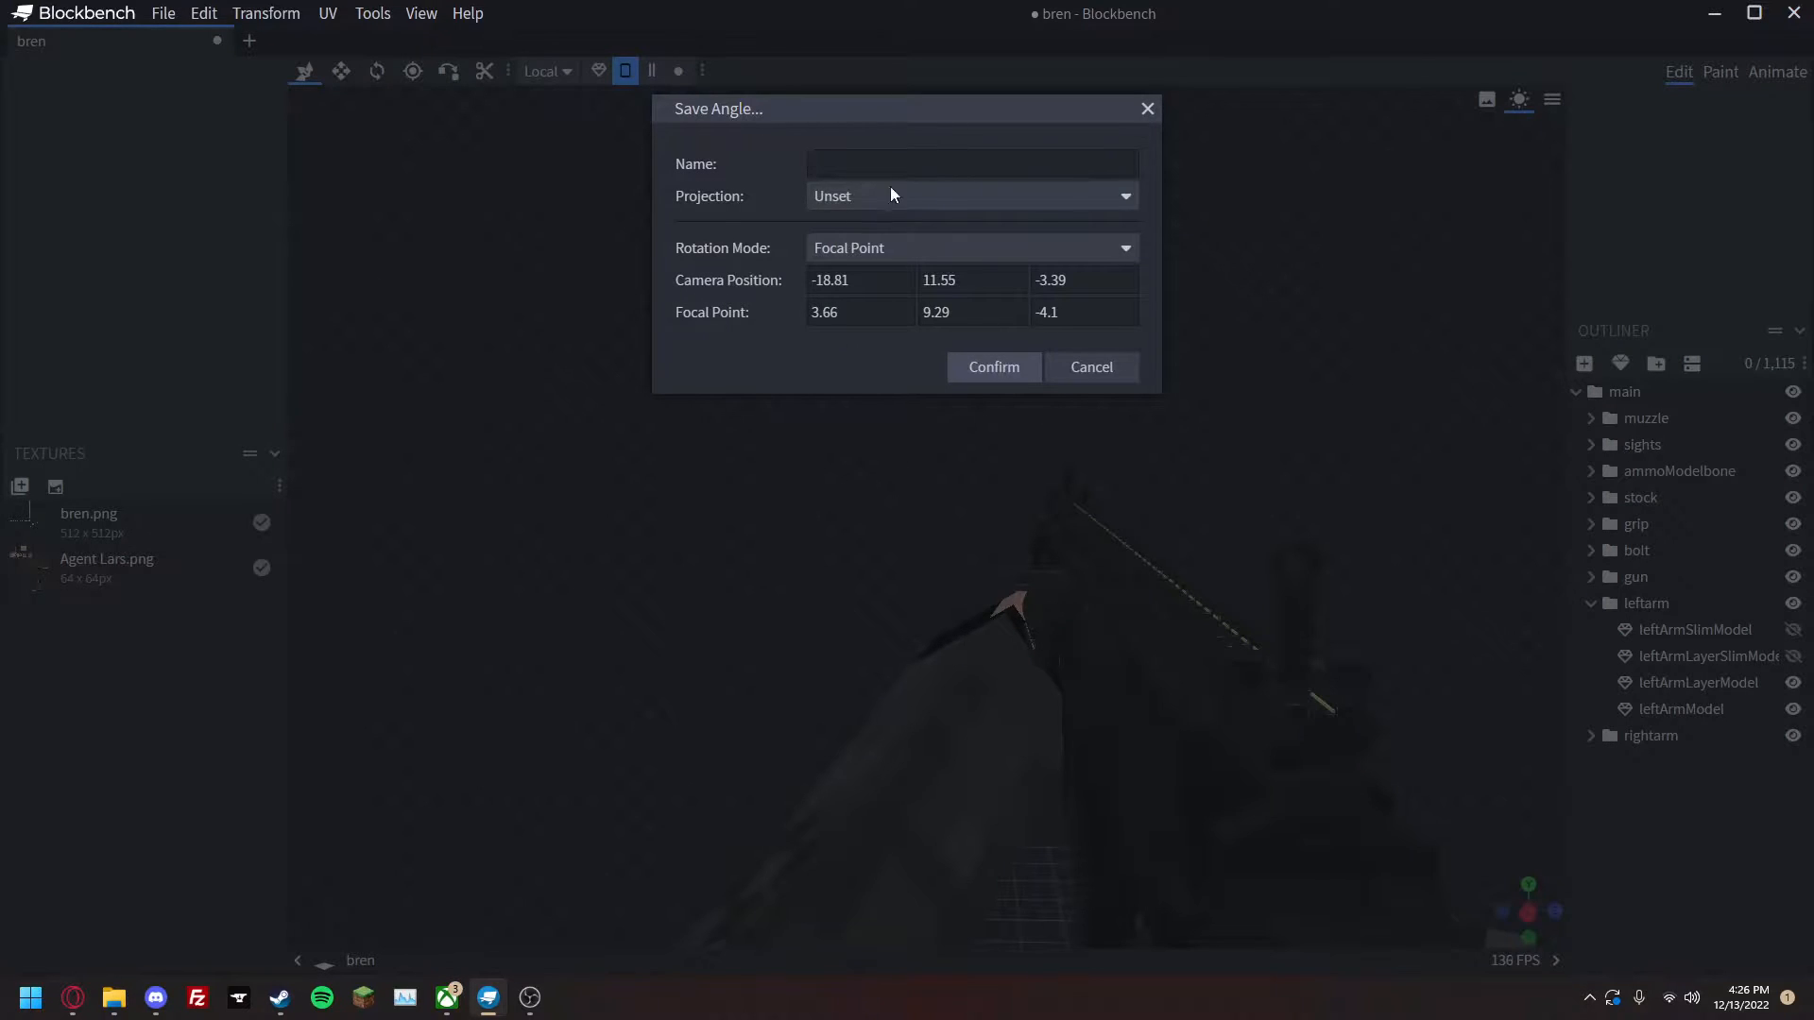
left_click(1091, 367)
Set the camera to the saved first-person angle bren, the one listed just above g11.
right_click(904, 533)
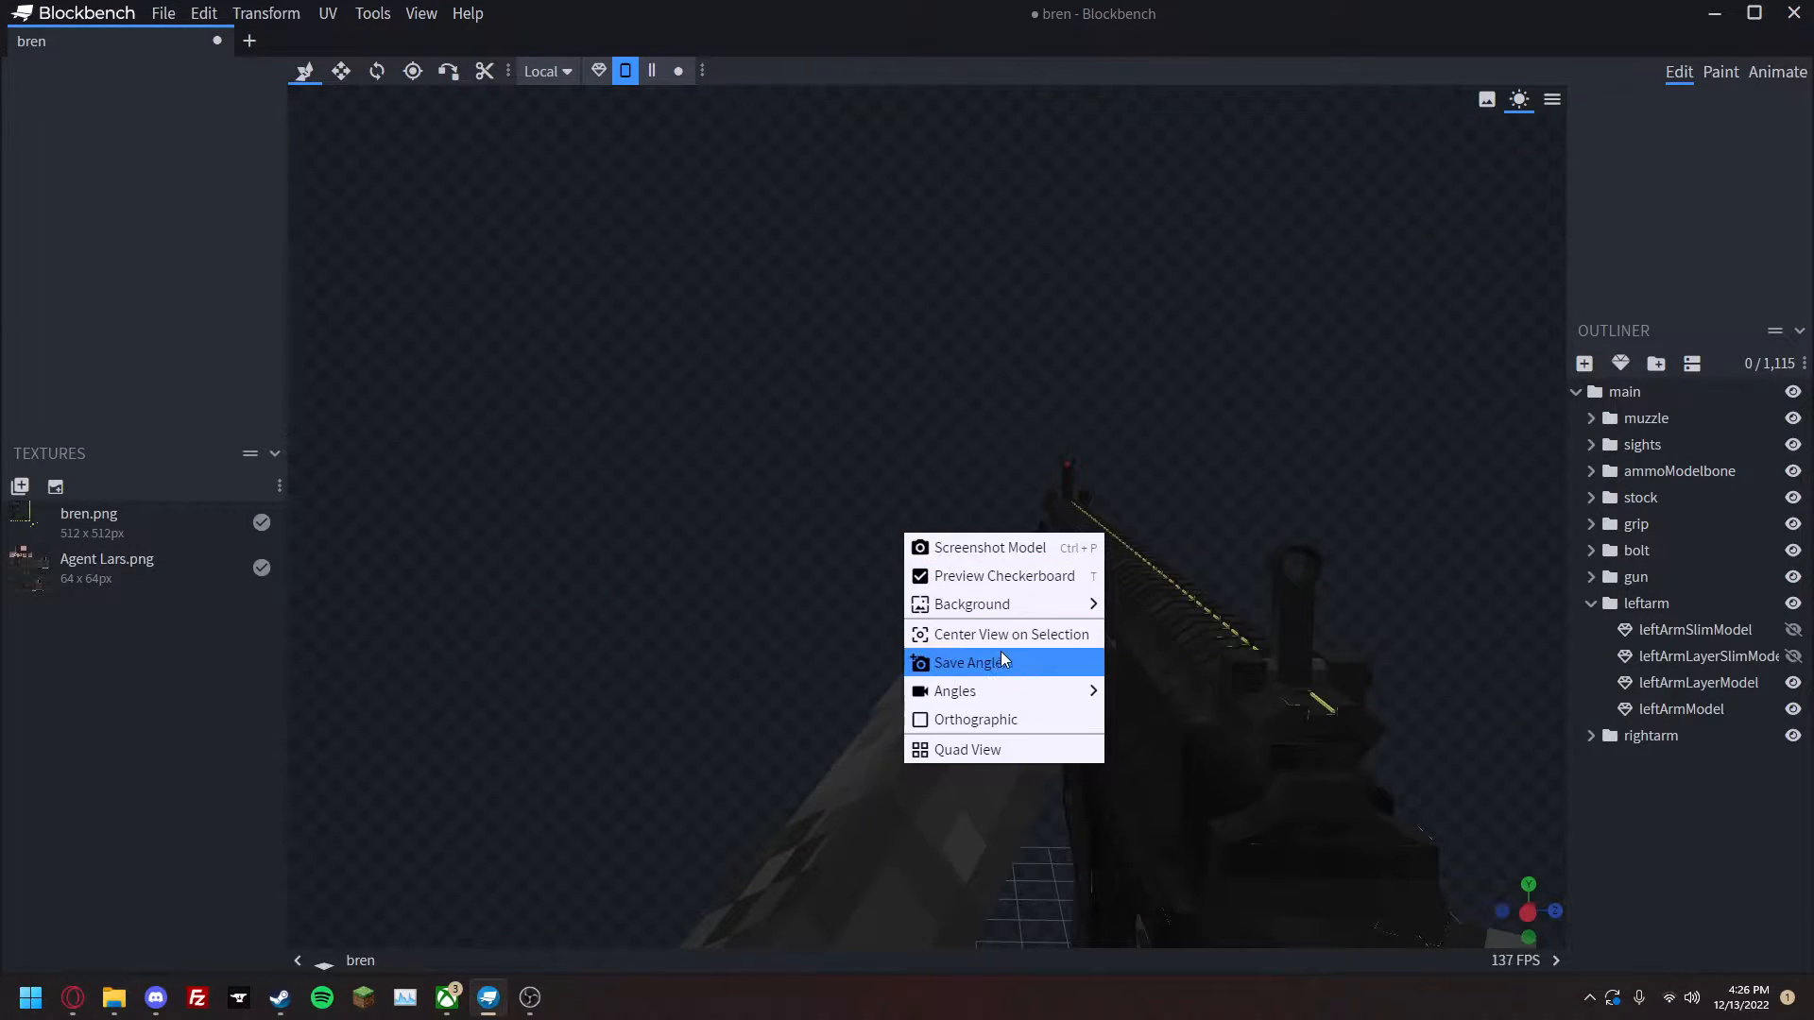
mouse_move(1001, 694)
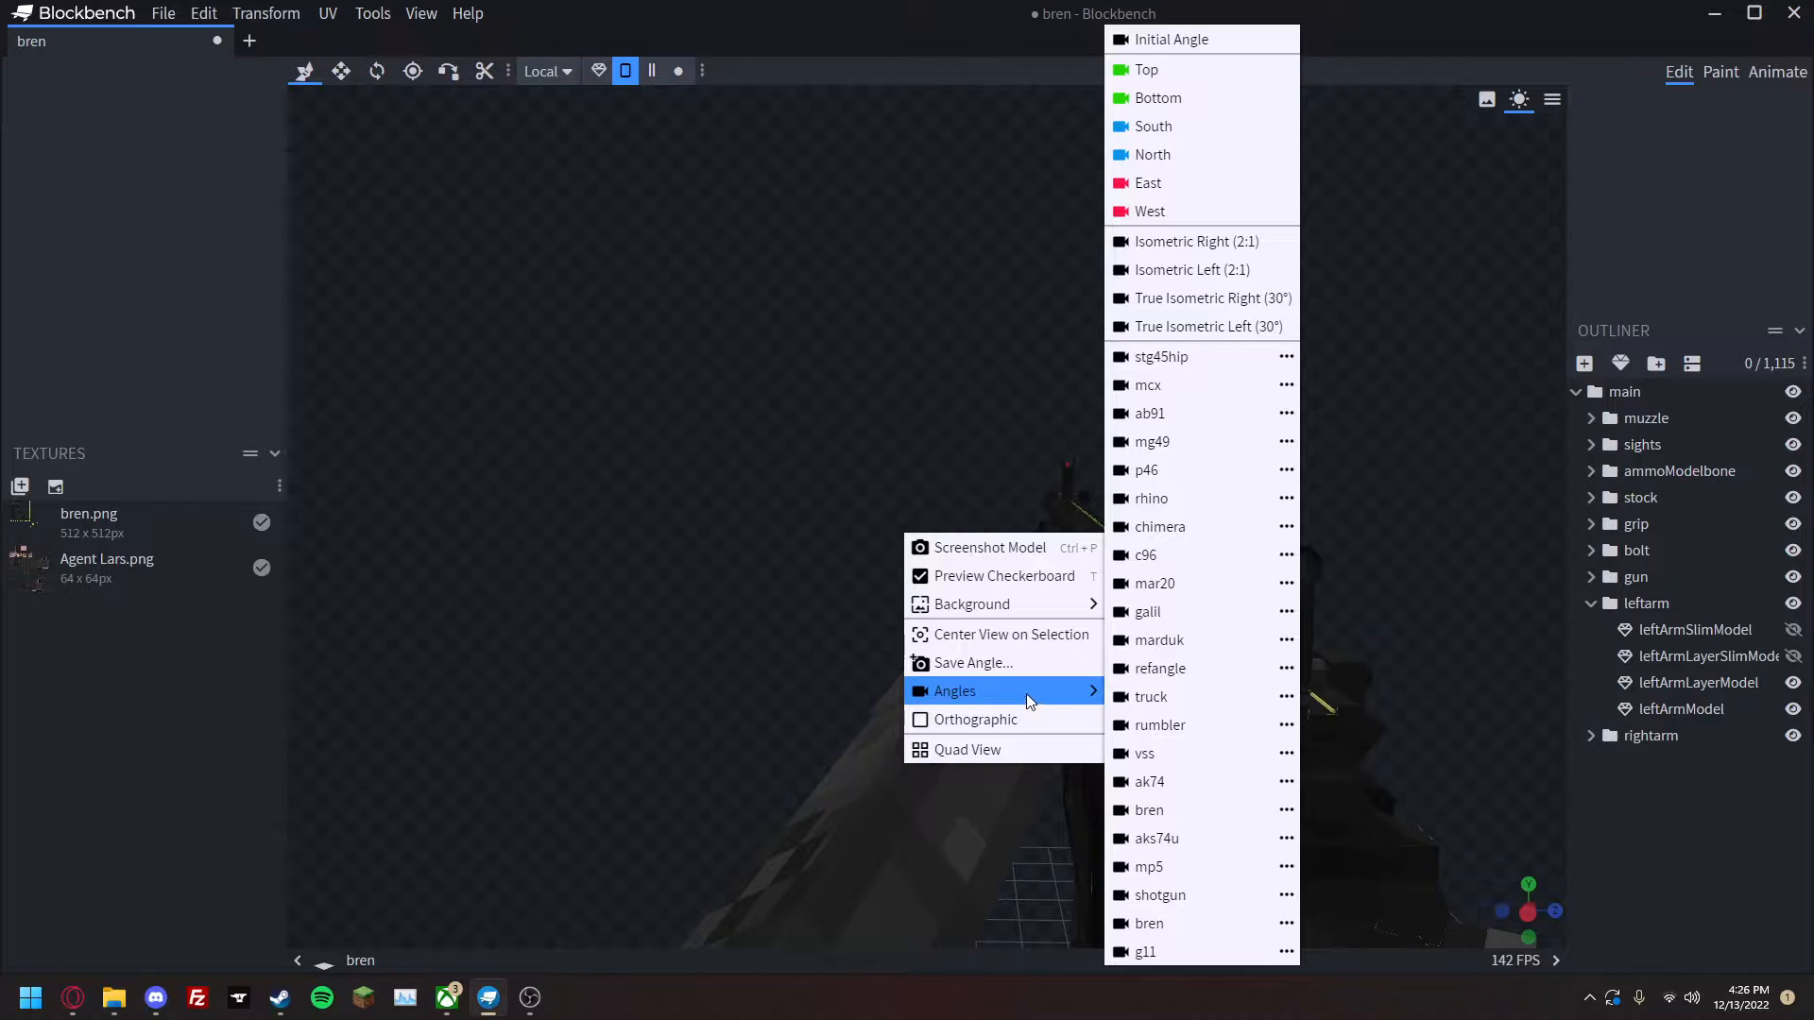
left_click(1160, 924)
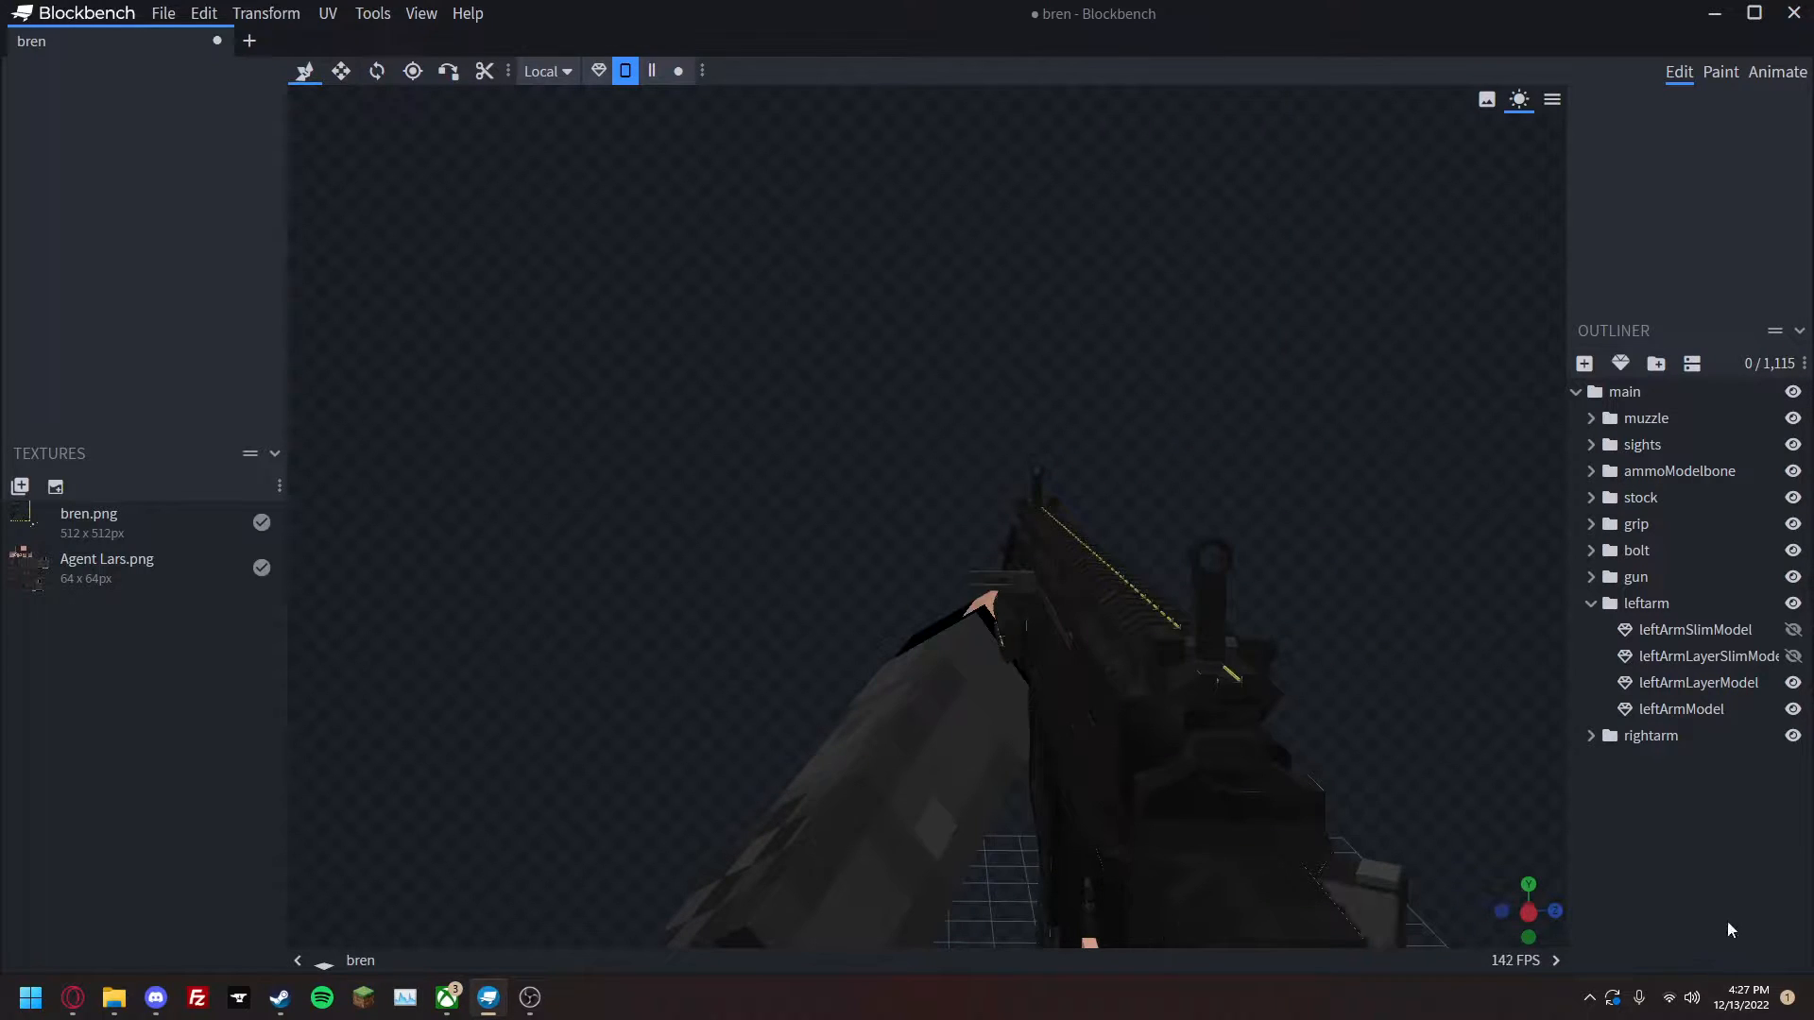
Switch to Animate mode and create a new animation named animation.model.reload.
left_click(1777, 74)
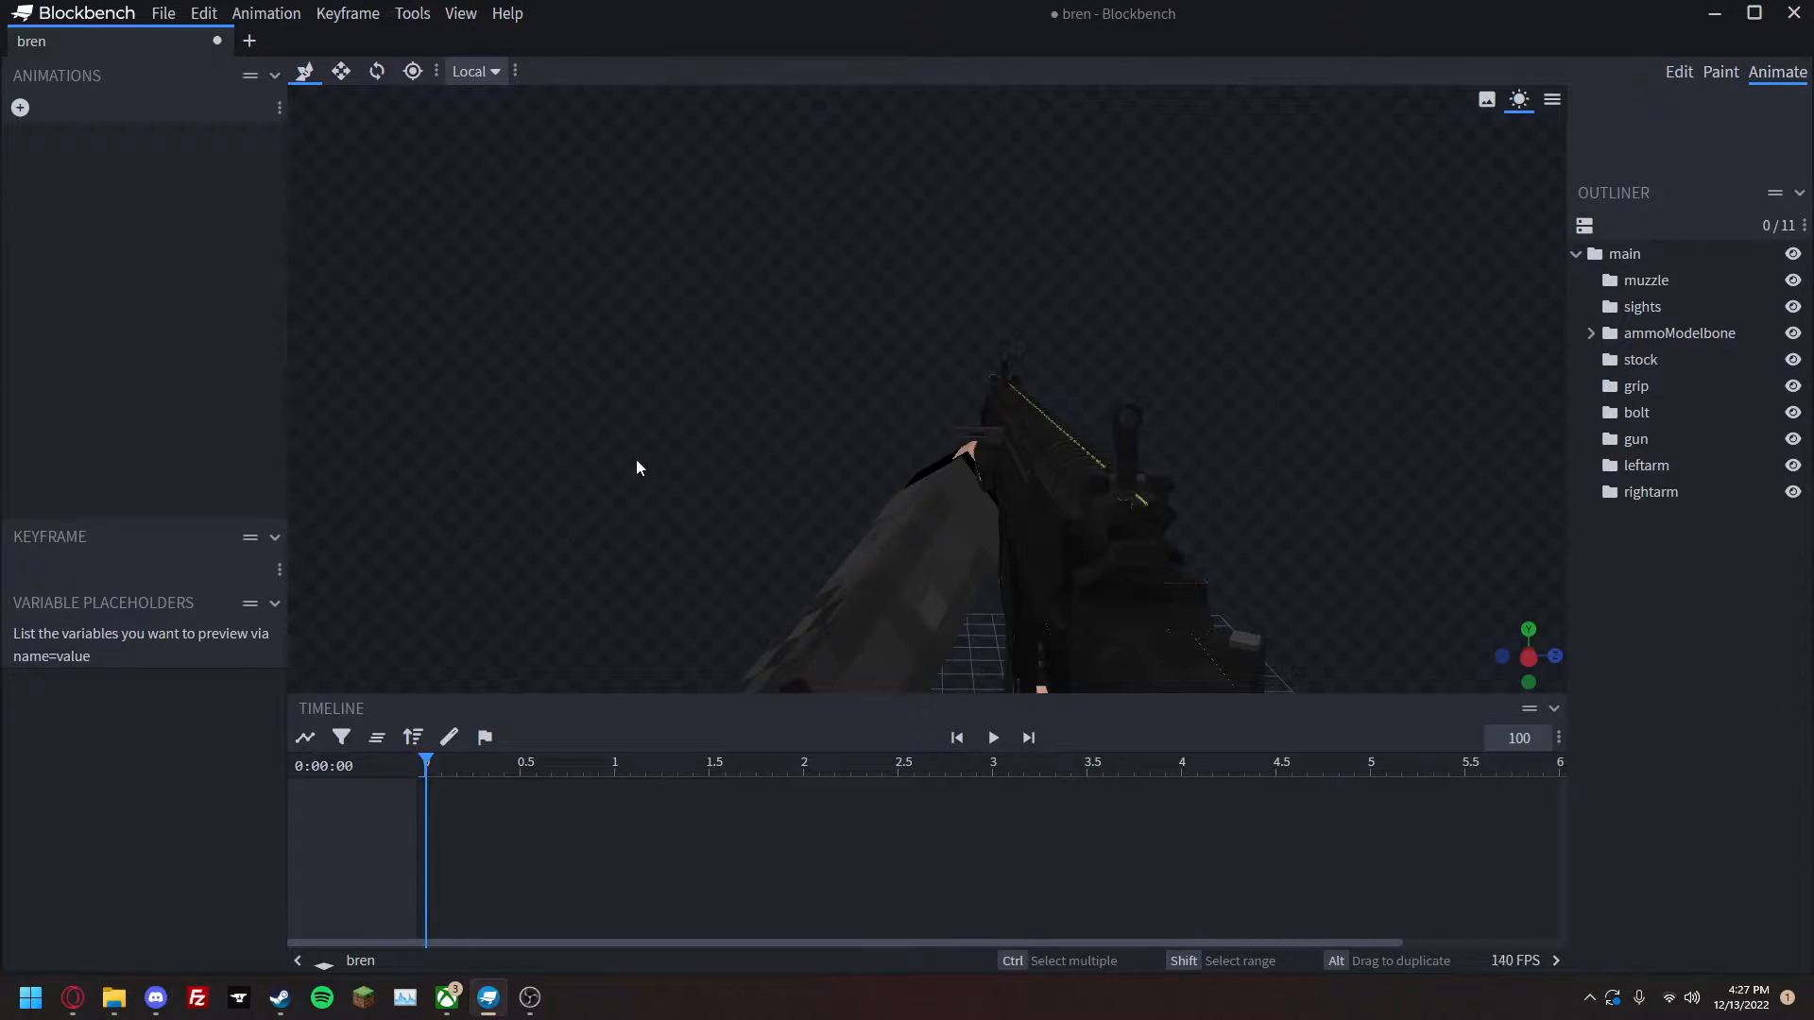
left_click(20, 106)
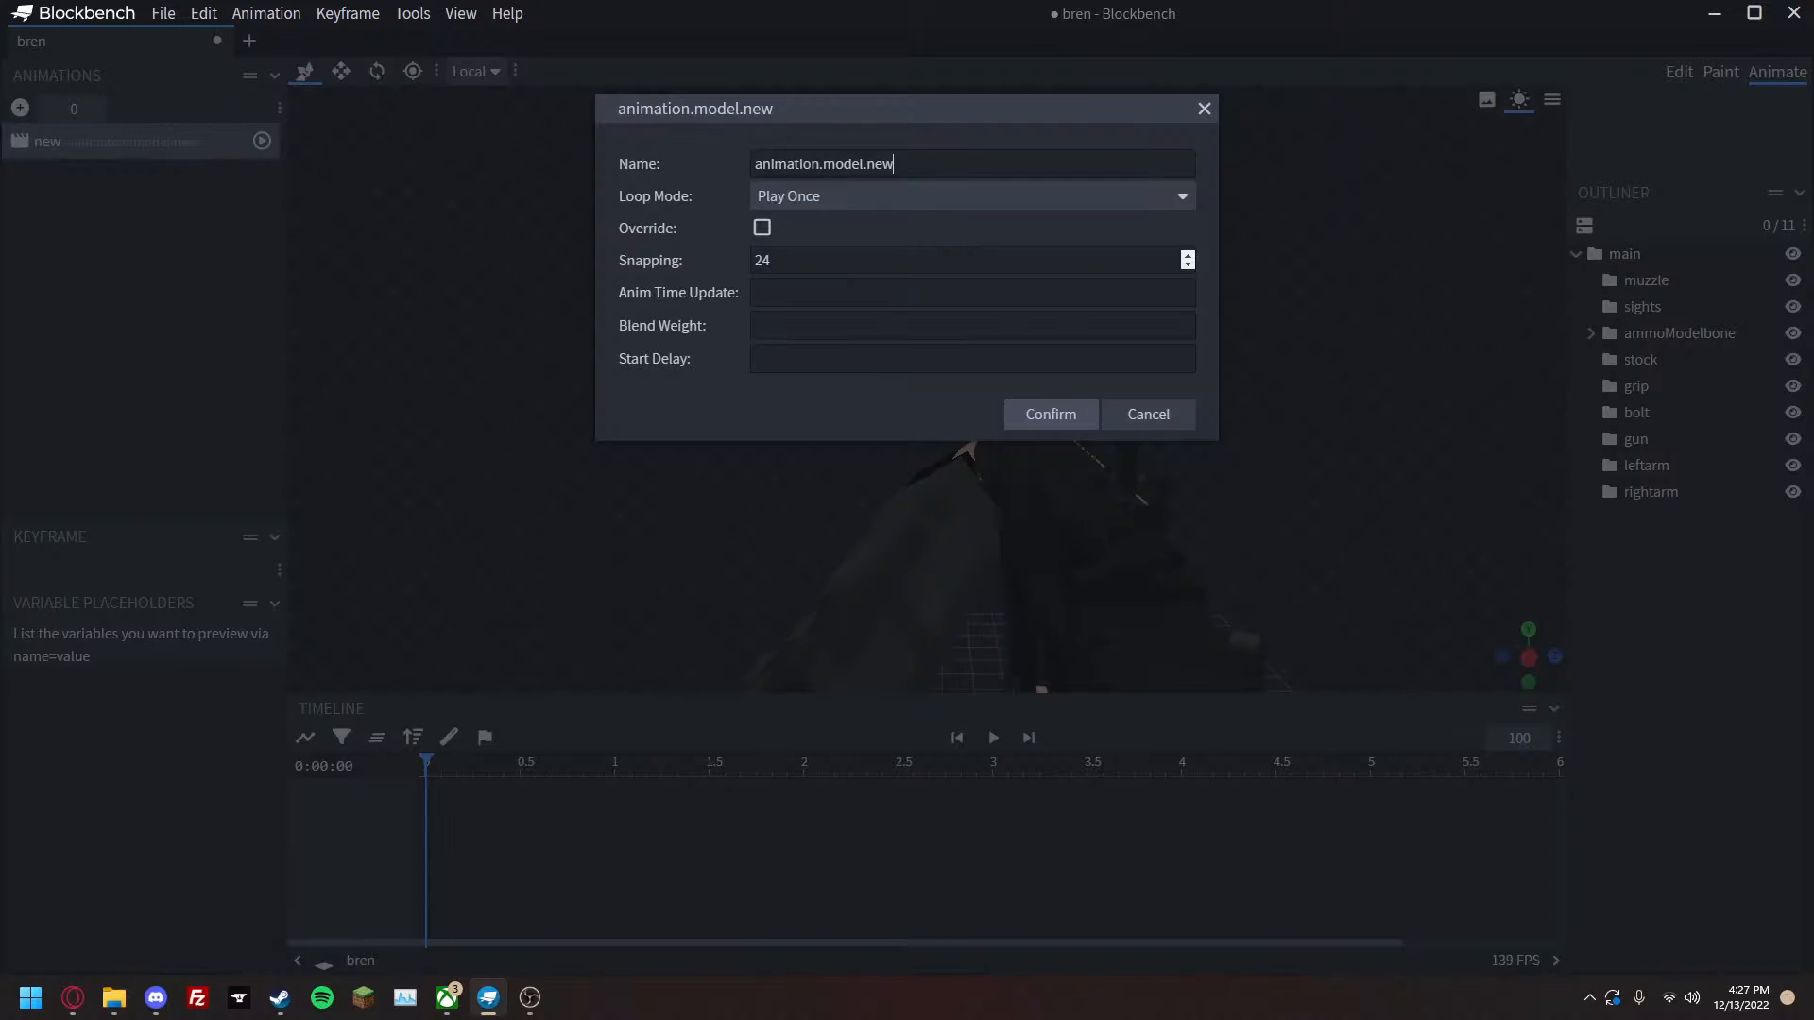
double_click(873, 164)
type("reload")
key("Return")
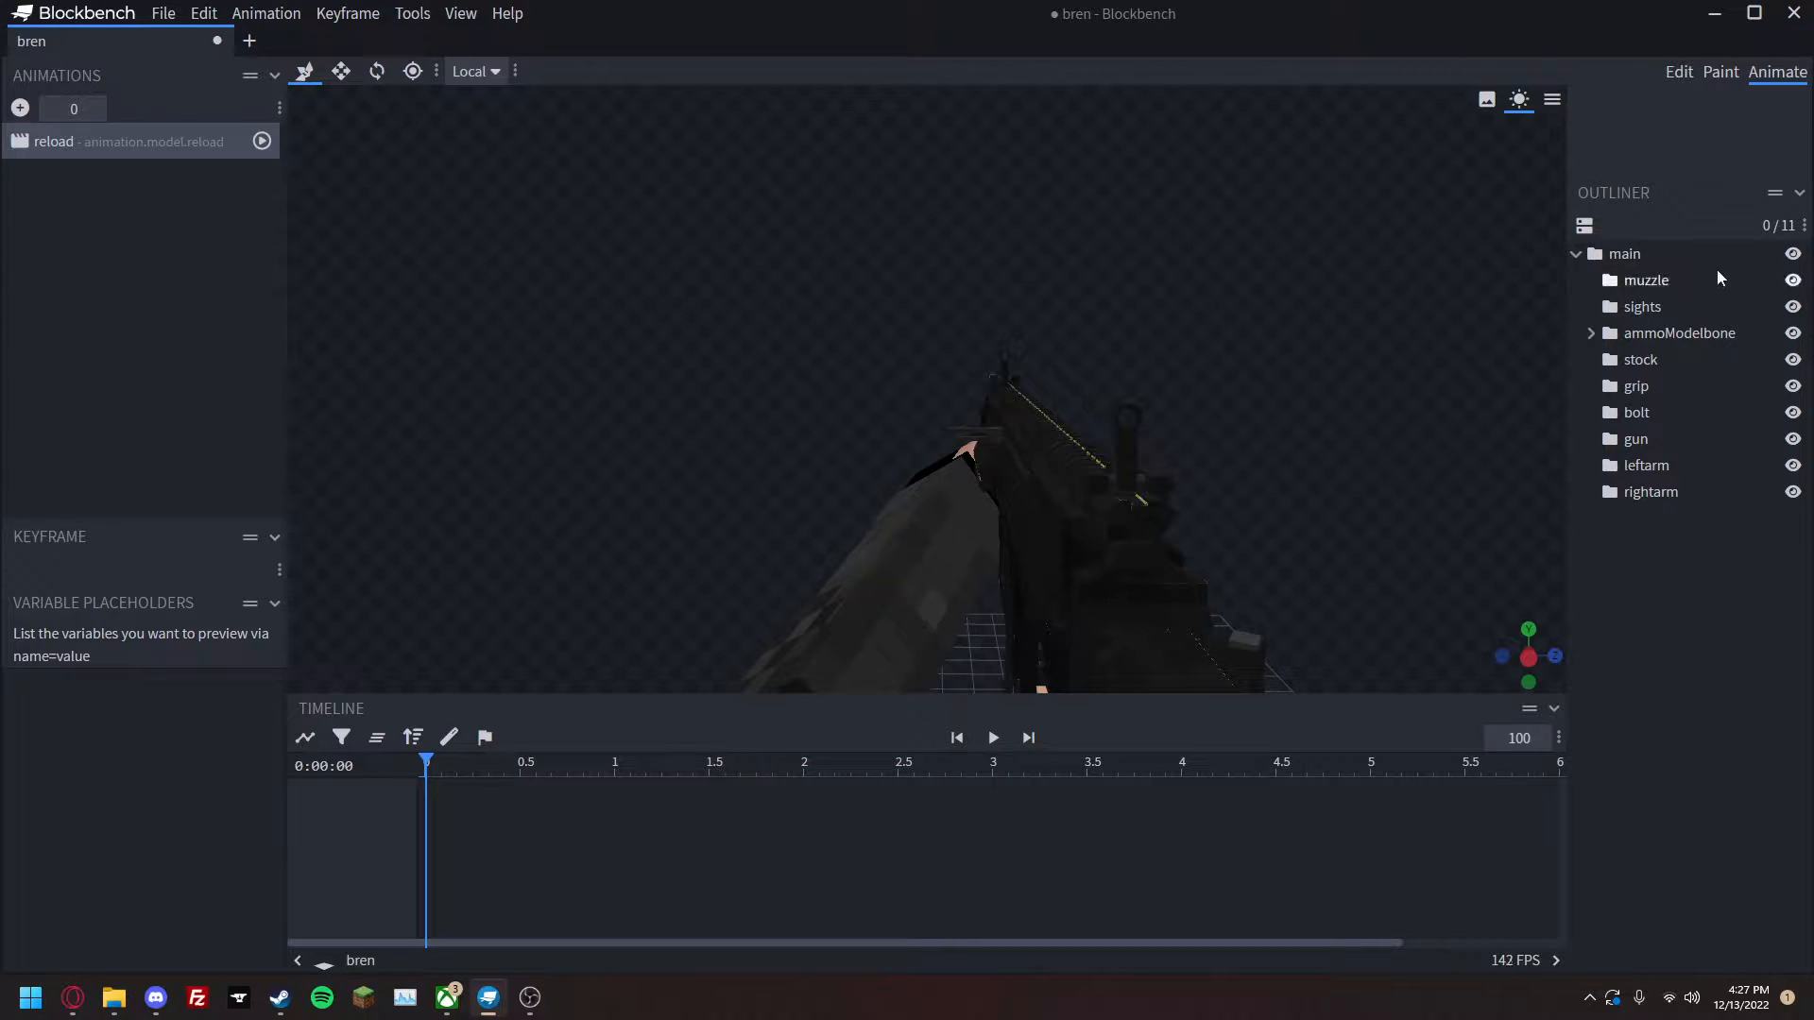
Add the main group to the reload animation's timeline and set the animation length to 5.4167 seconds.
left_click(1657, 257)
left_click(1590, 361)
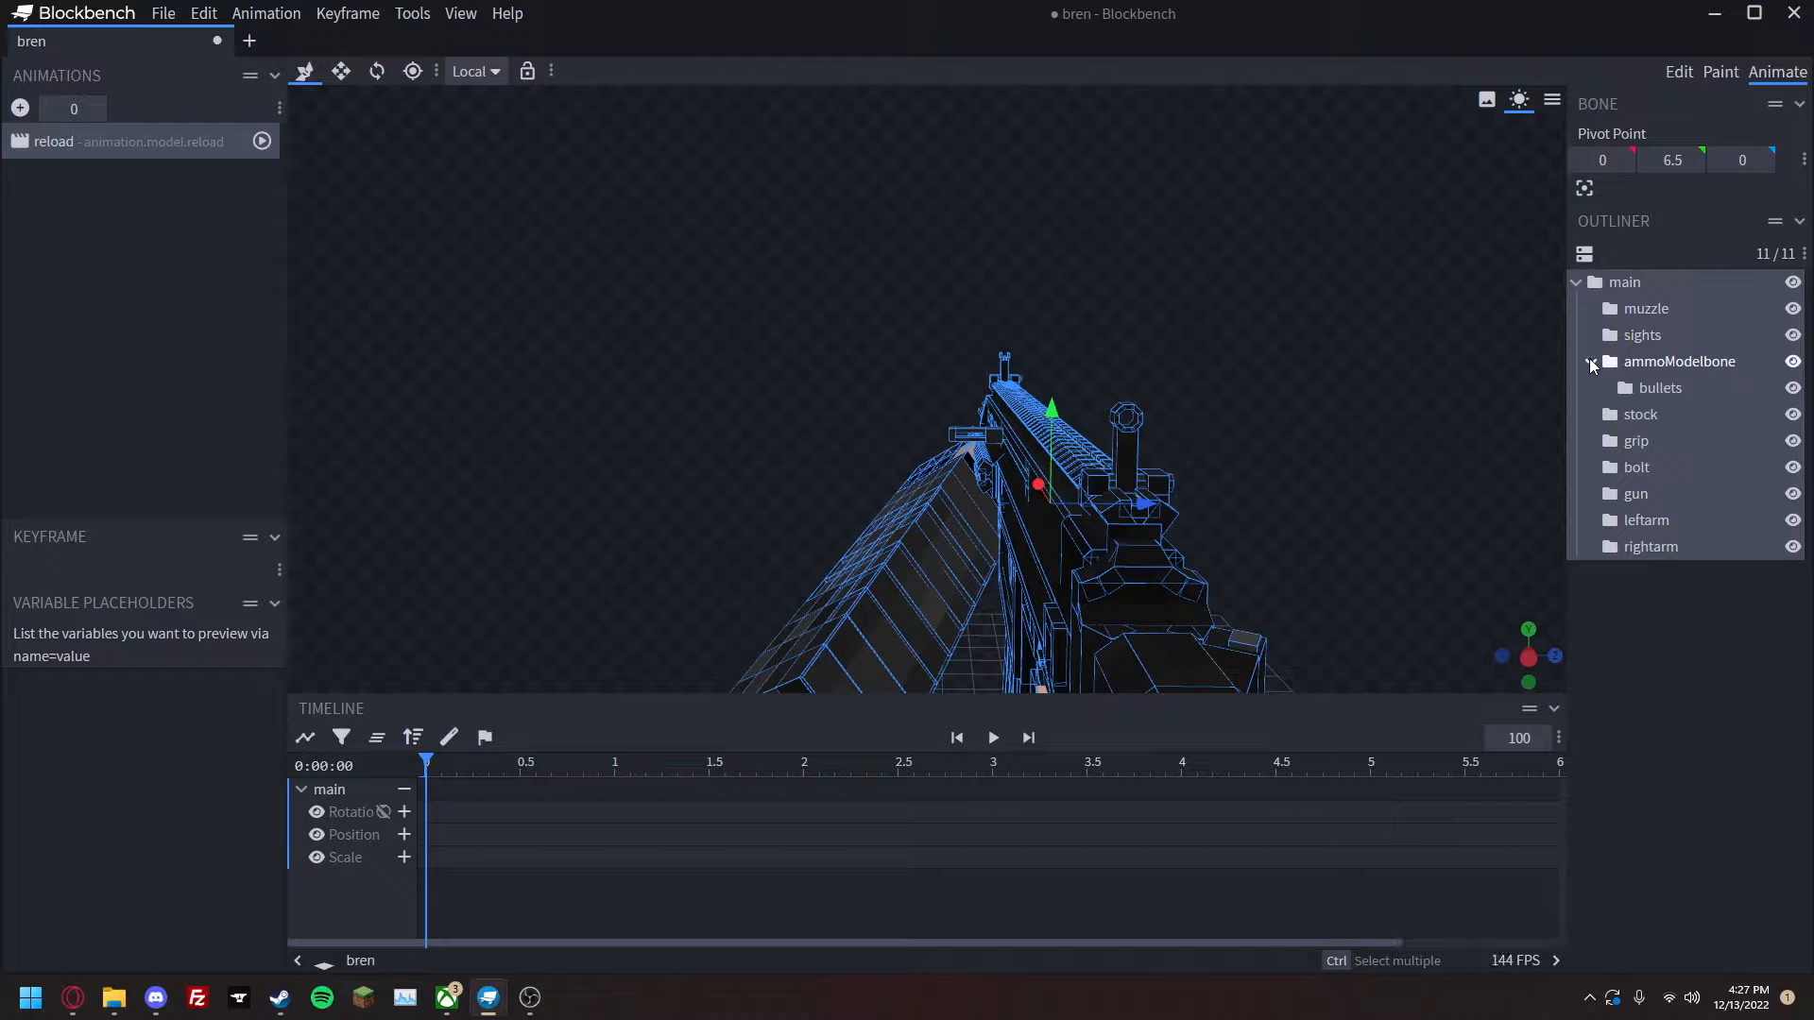
left_click(1590, 362)
left_click(1659, 532)
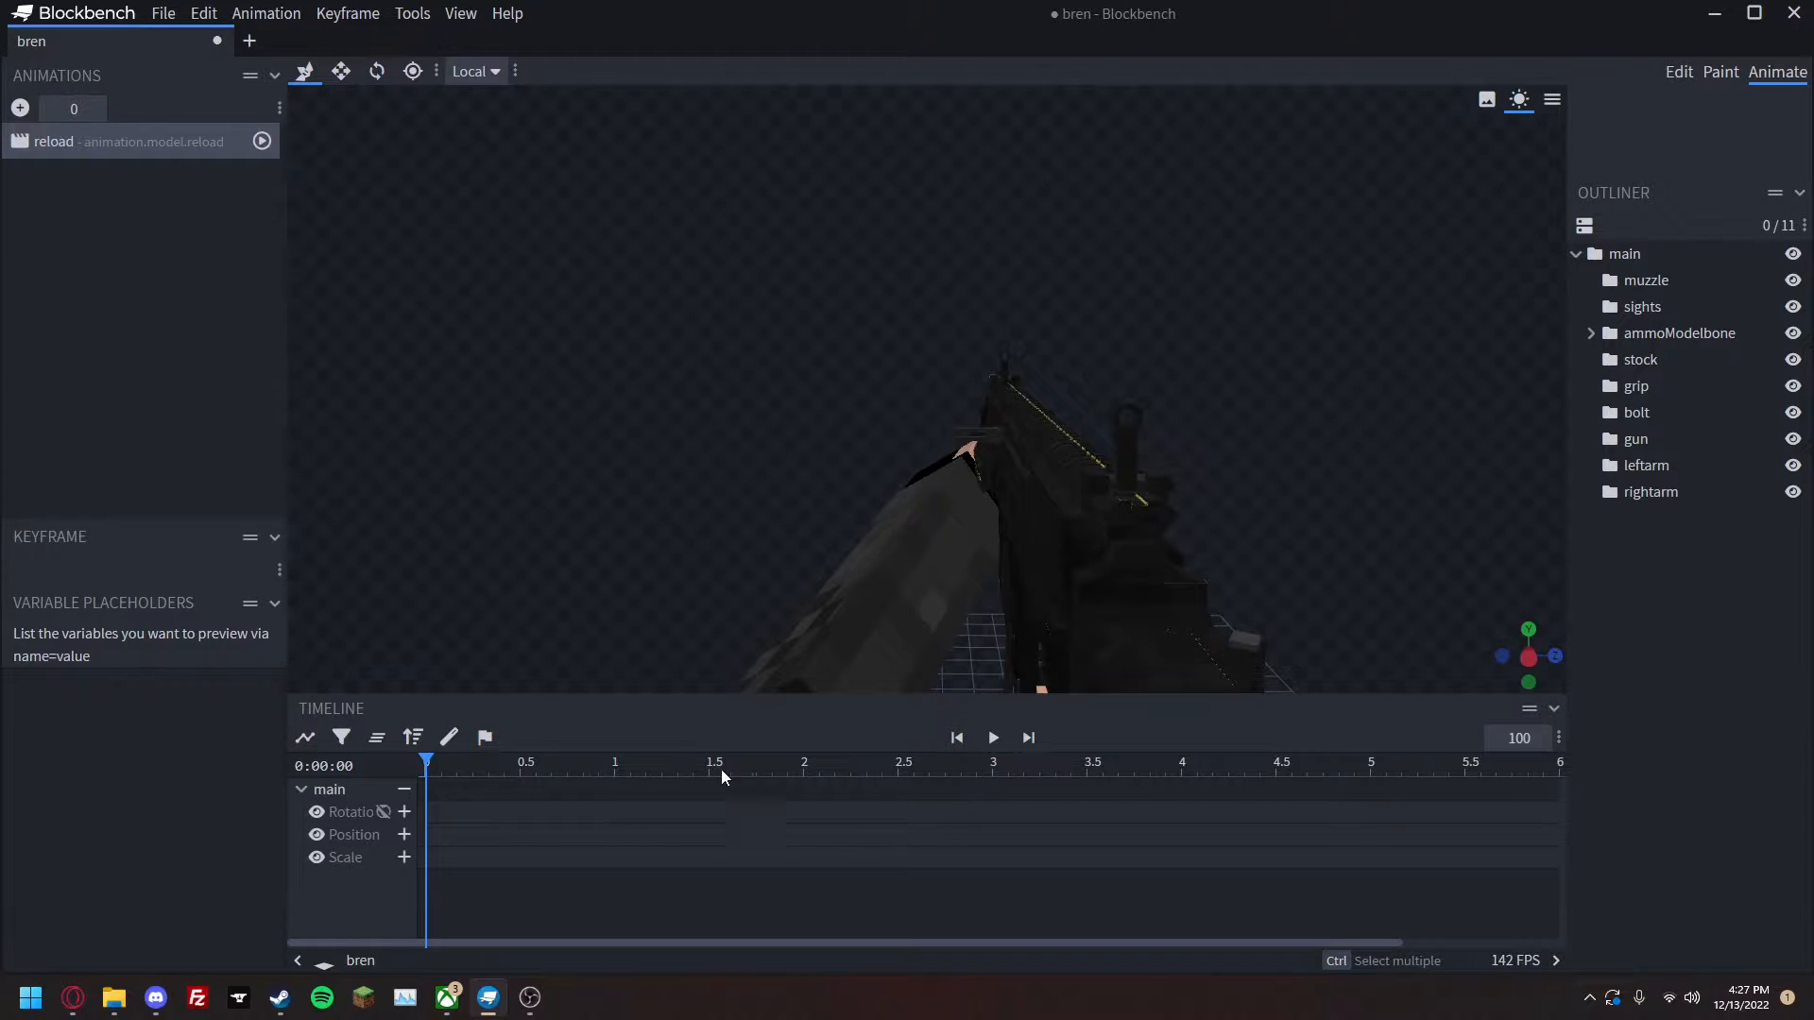
mouse_move(426, 764)
left_mouse_down()
mouse_move(489, 764)
mouse_move(426, 772)
left_mouse_up()
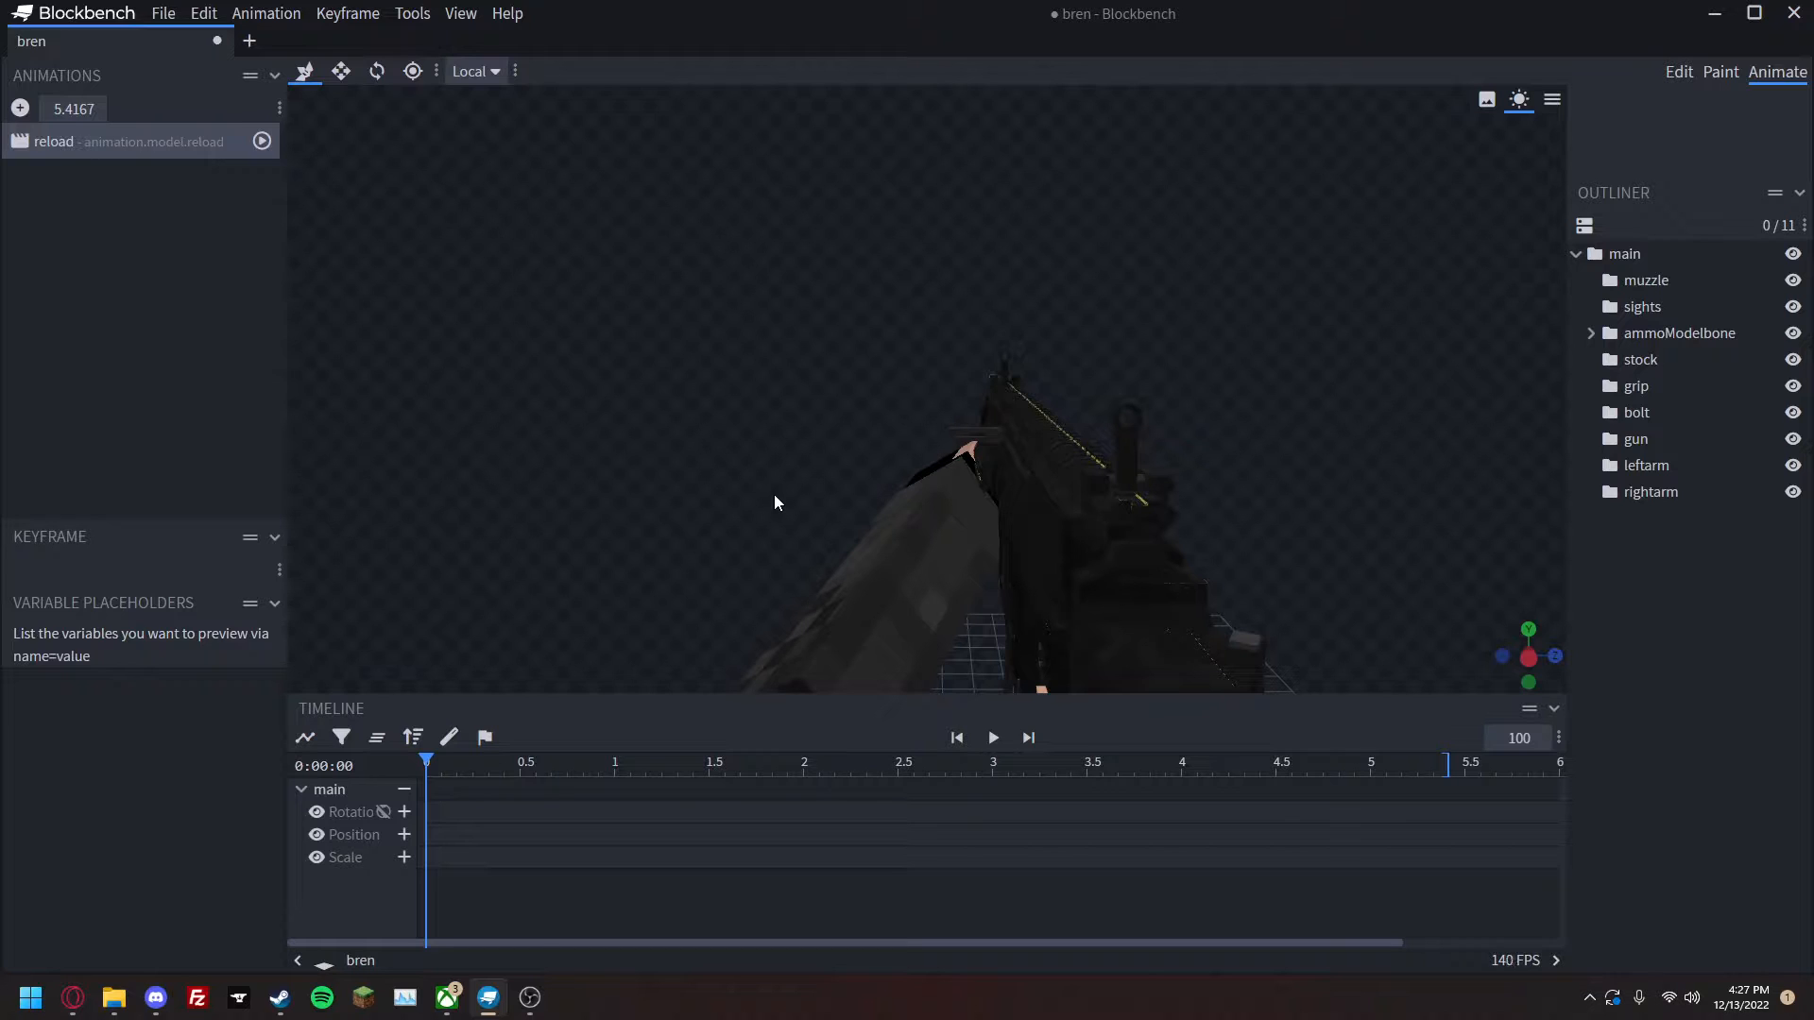
Examine the magazine area and both arms from several angles, and return to the saved bren angle just above g11.
left_click_drag(709, 480, 994, 567)
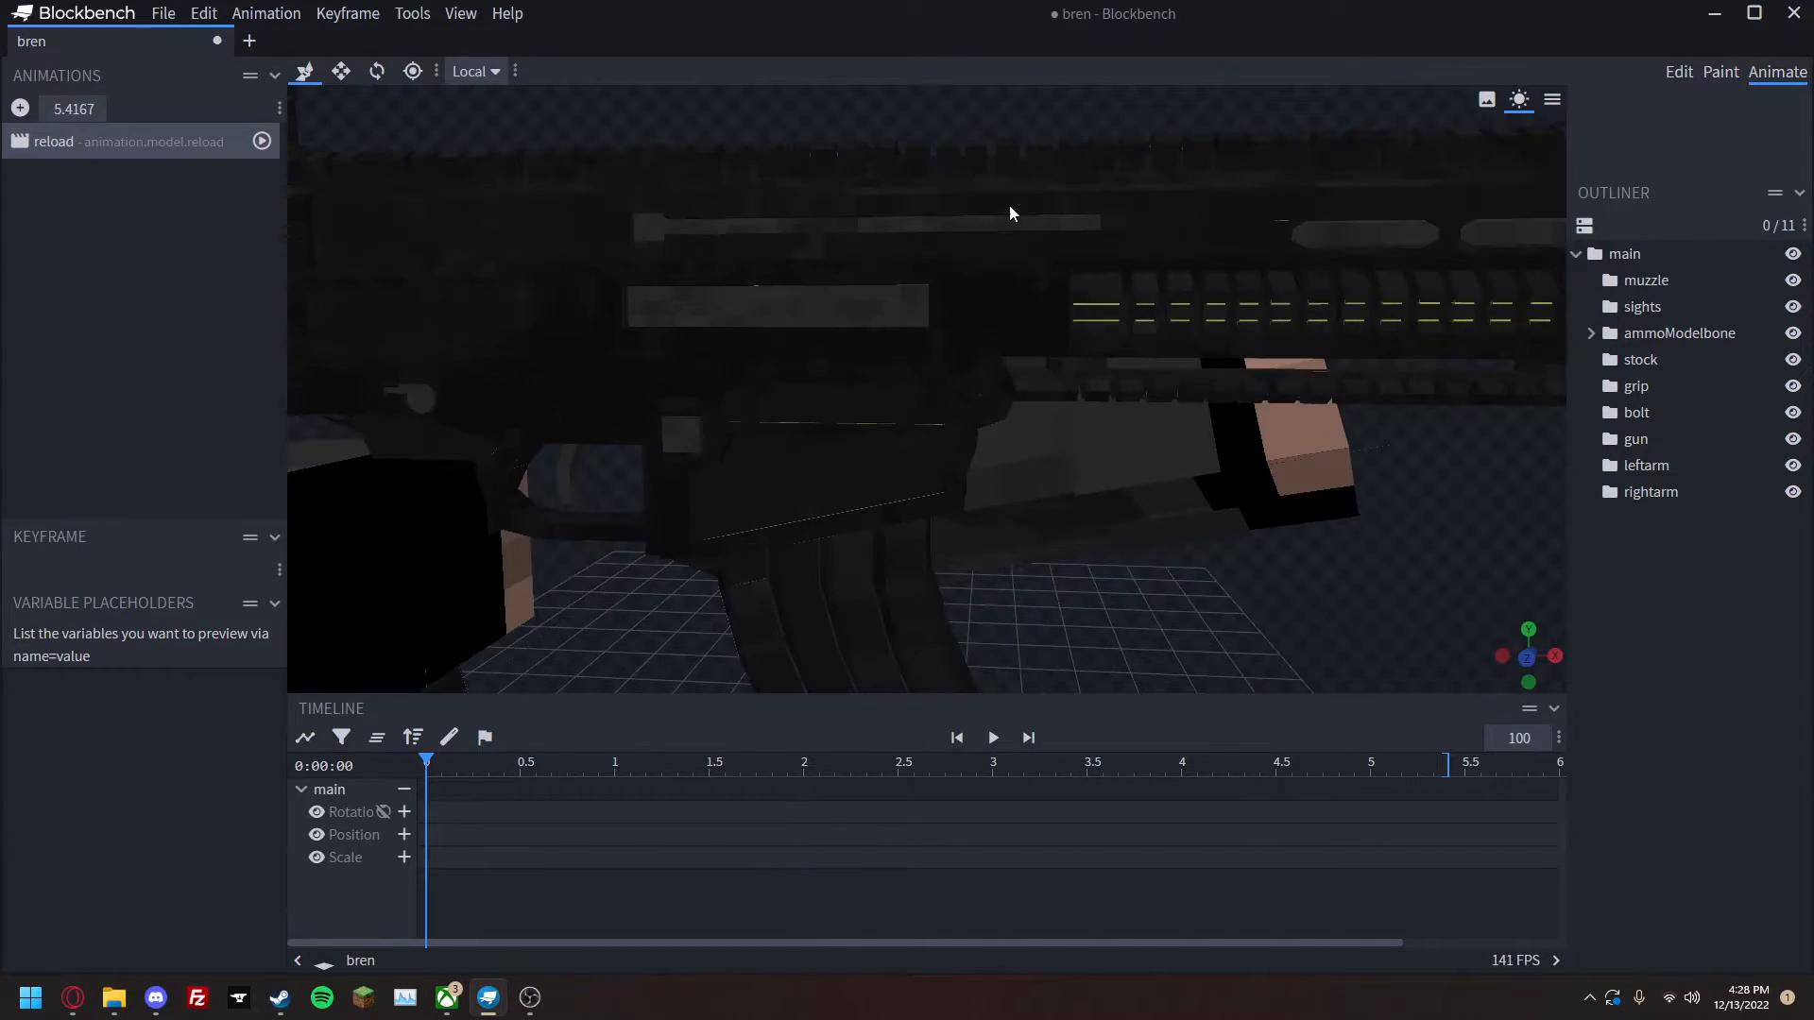
scroll(1169, 566, "down", 5)
left_click_drag(1217, 569, 454, 587)
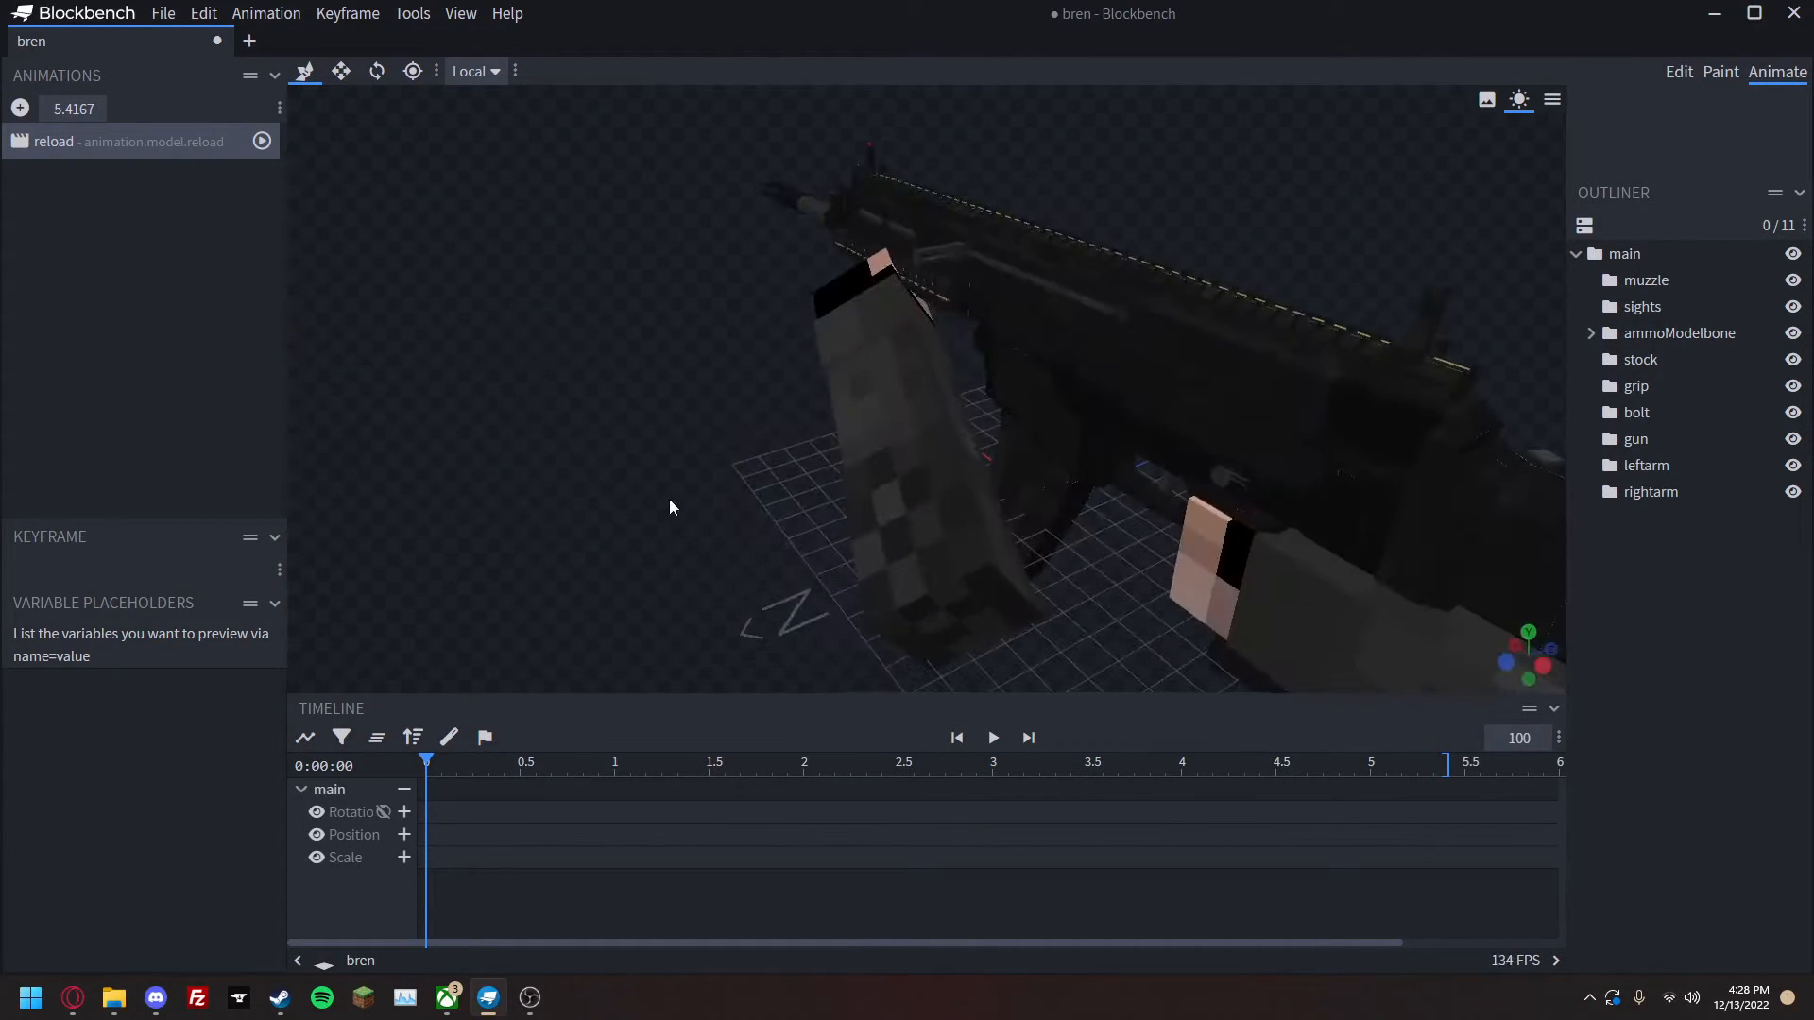
right_click(669, 499)
mouse_move(794, 657)
left_click(906, 921)
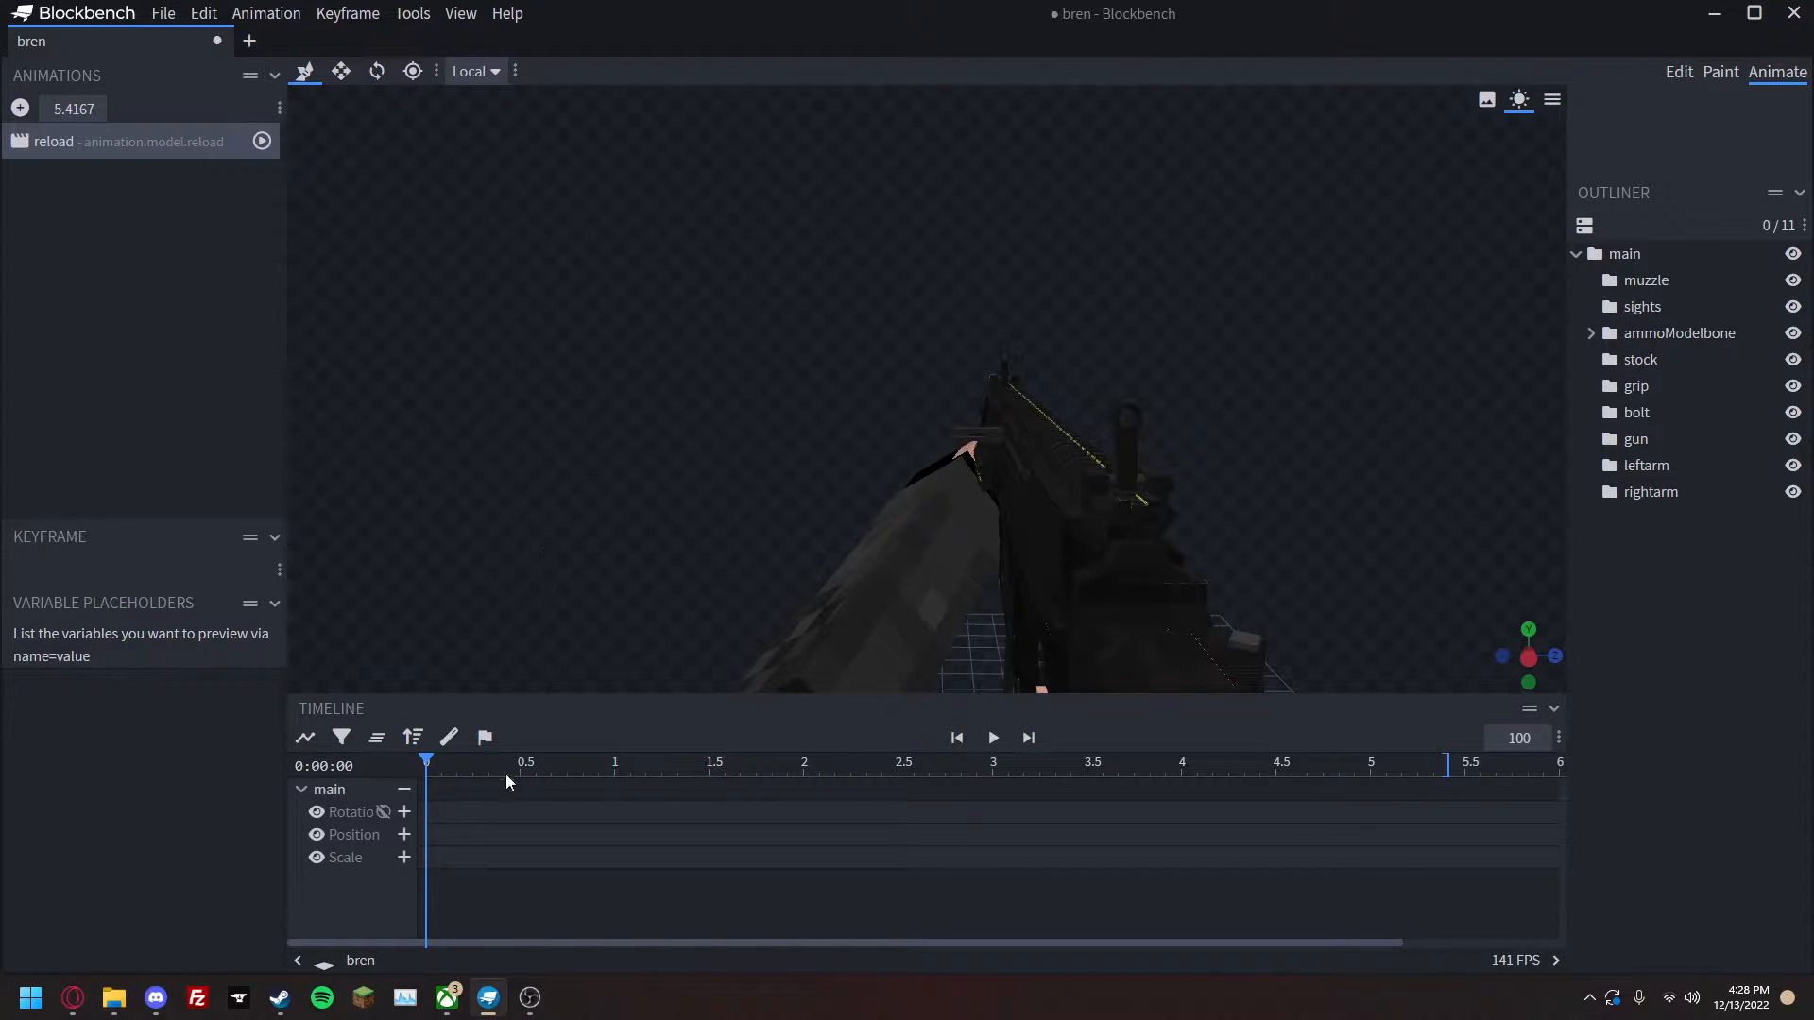
Key main's rotation and position at 0 s, and at 0.2083 s rotate the rifle and move it to Y 2, Z 0.9.
left_click(404, 812)
left_click(404, 834)
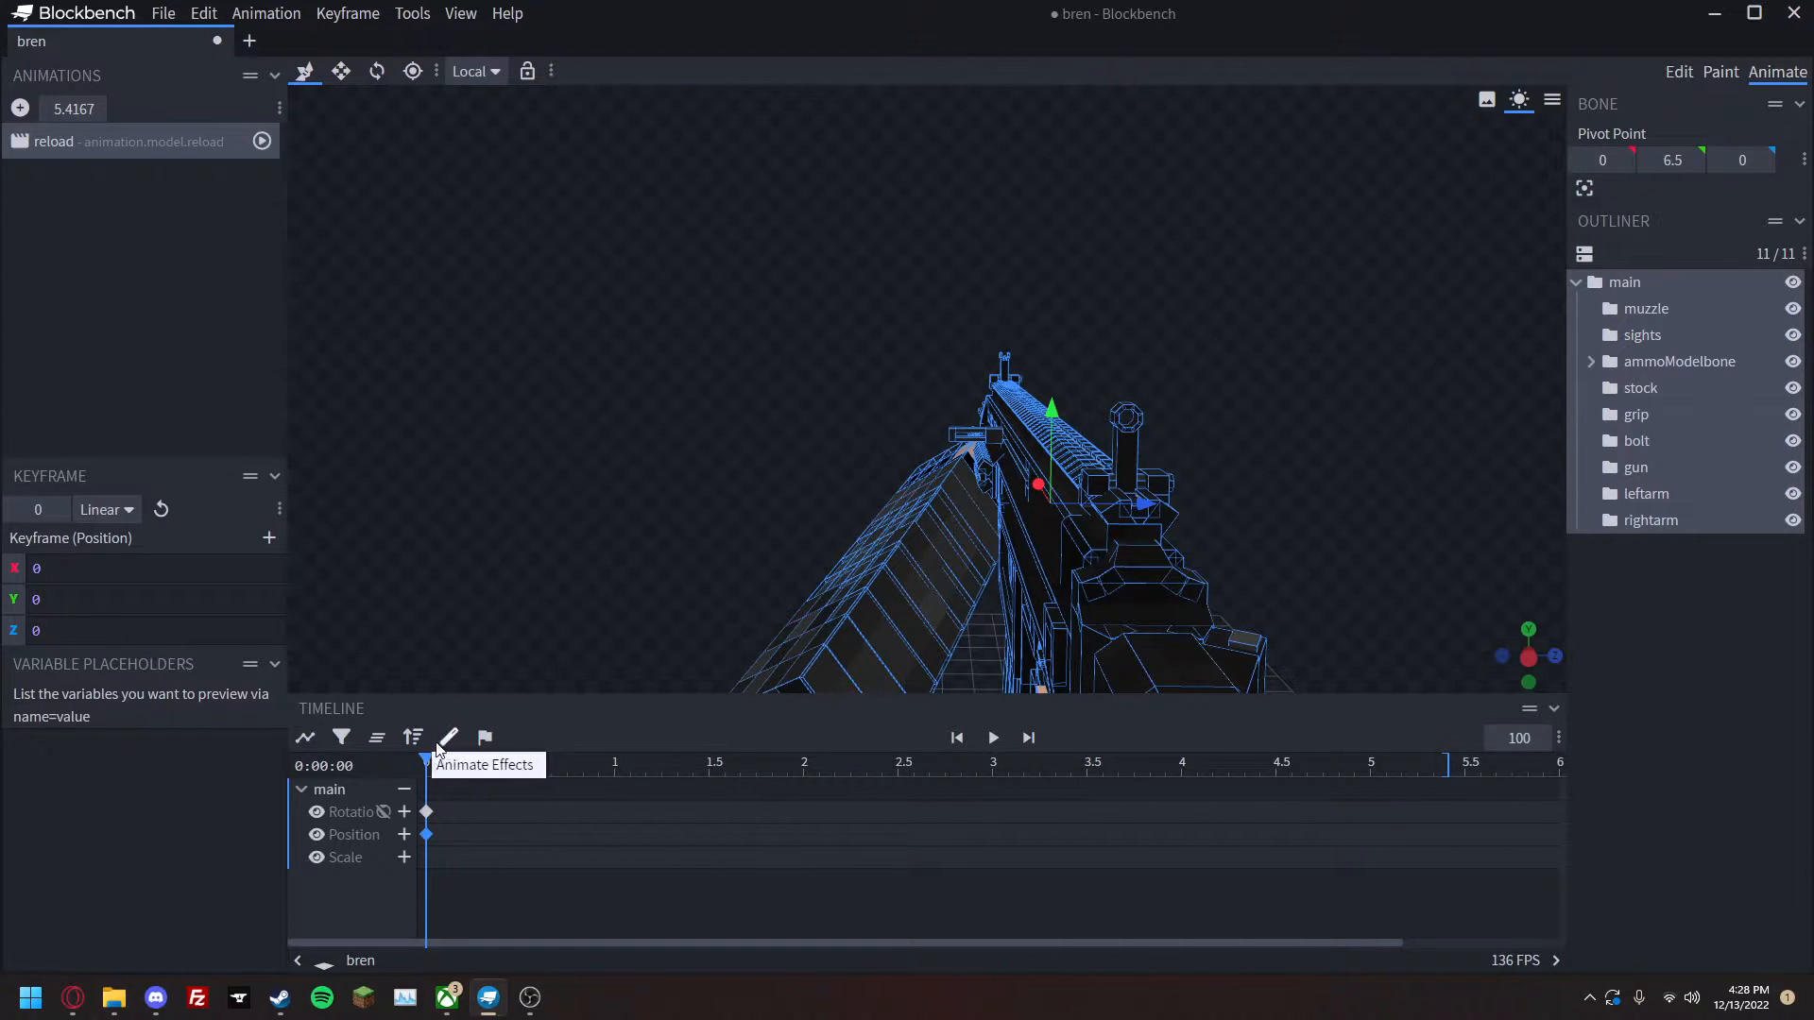
left_click_drag(427, 763, 465, 770)
key("r")
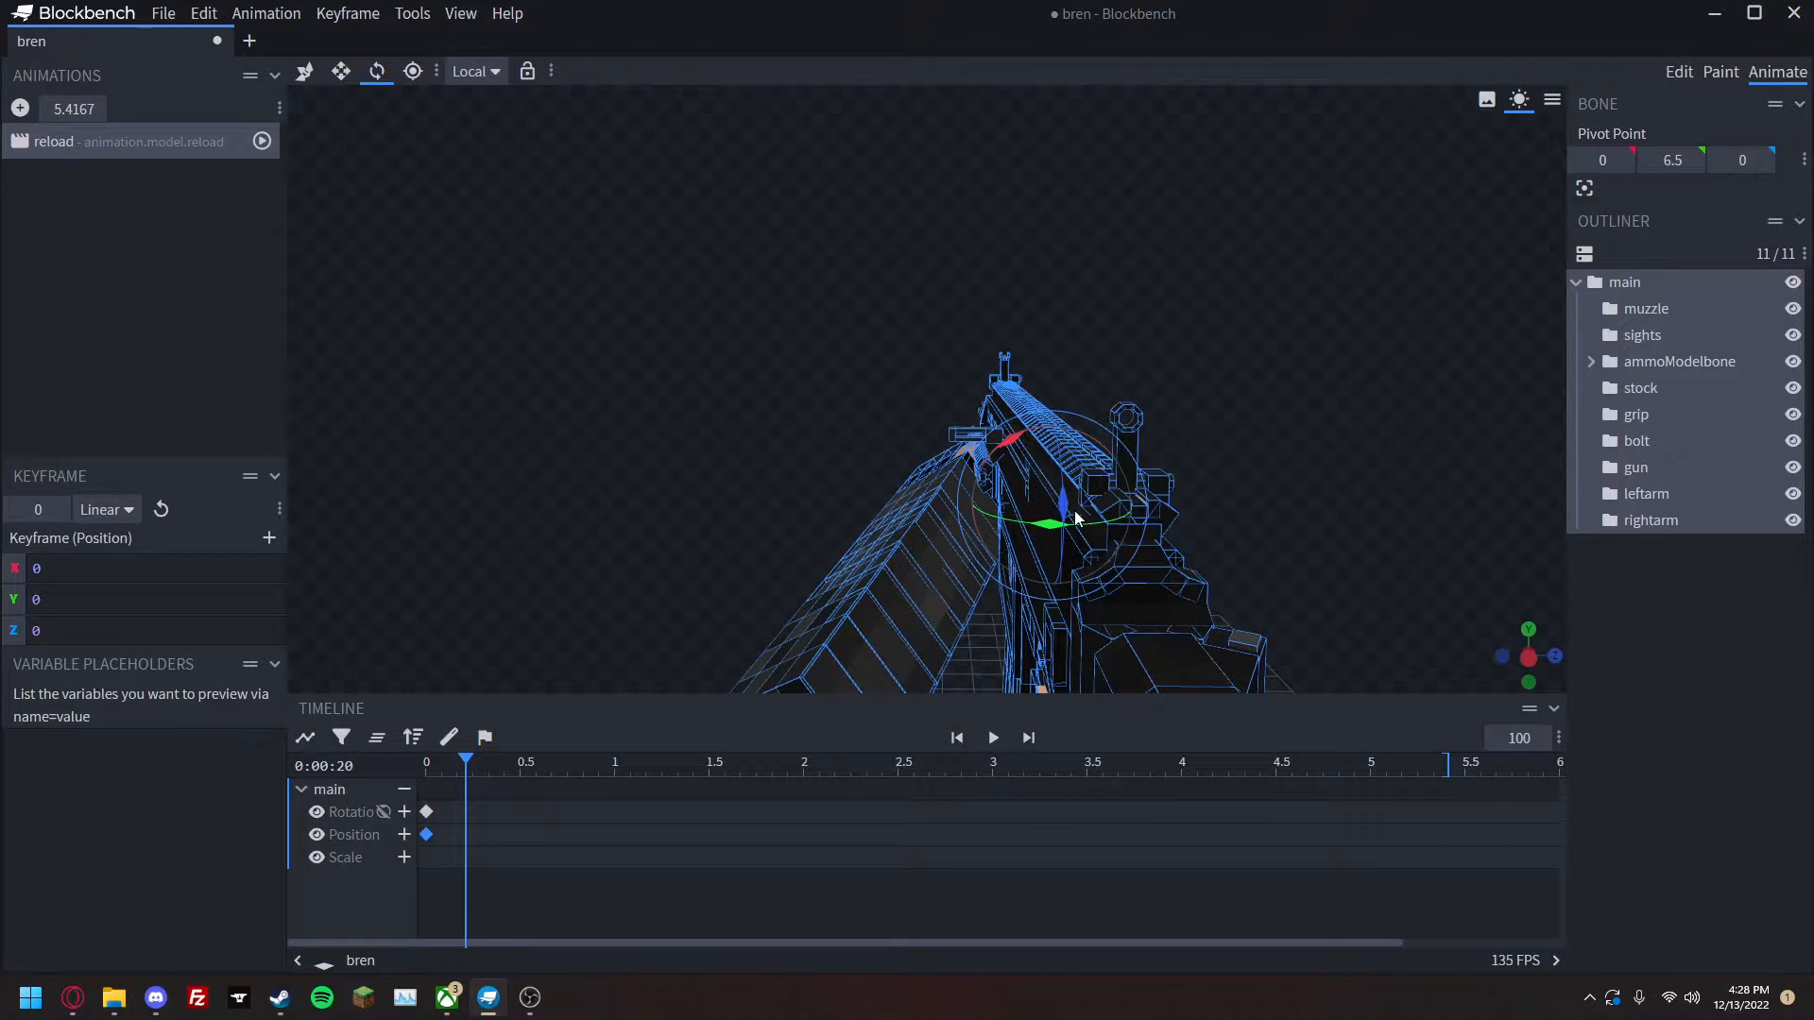
left_click_drag(1030, 527, 1085, 508)
key("v")
left_click_drag(1055, 432, 1090, 350)
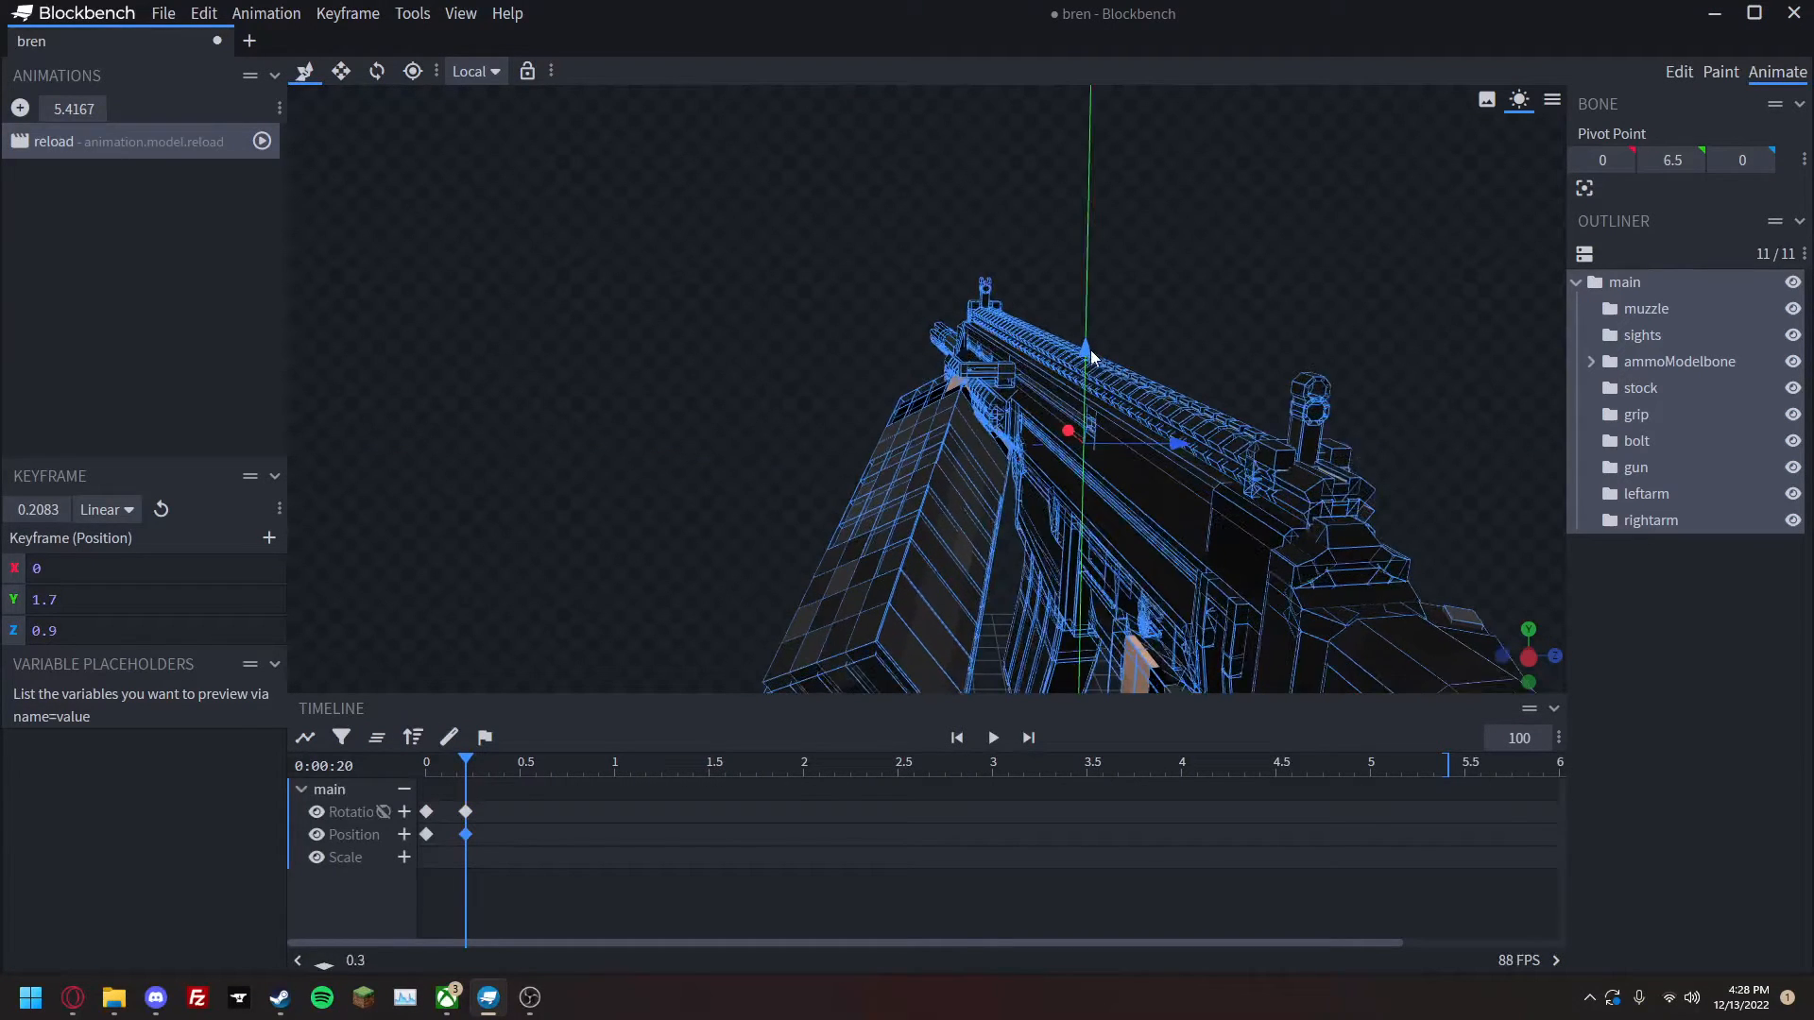
Scrub and play back the rifle's opening movement between its keyframes at 0 and 0.2083 s.
left_click(427, 769)
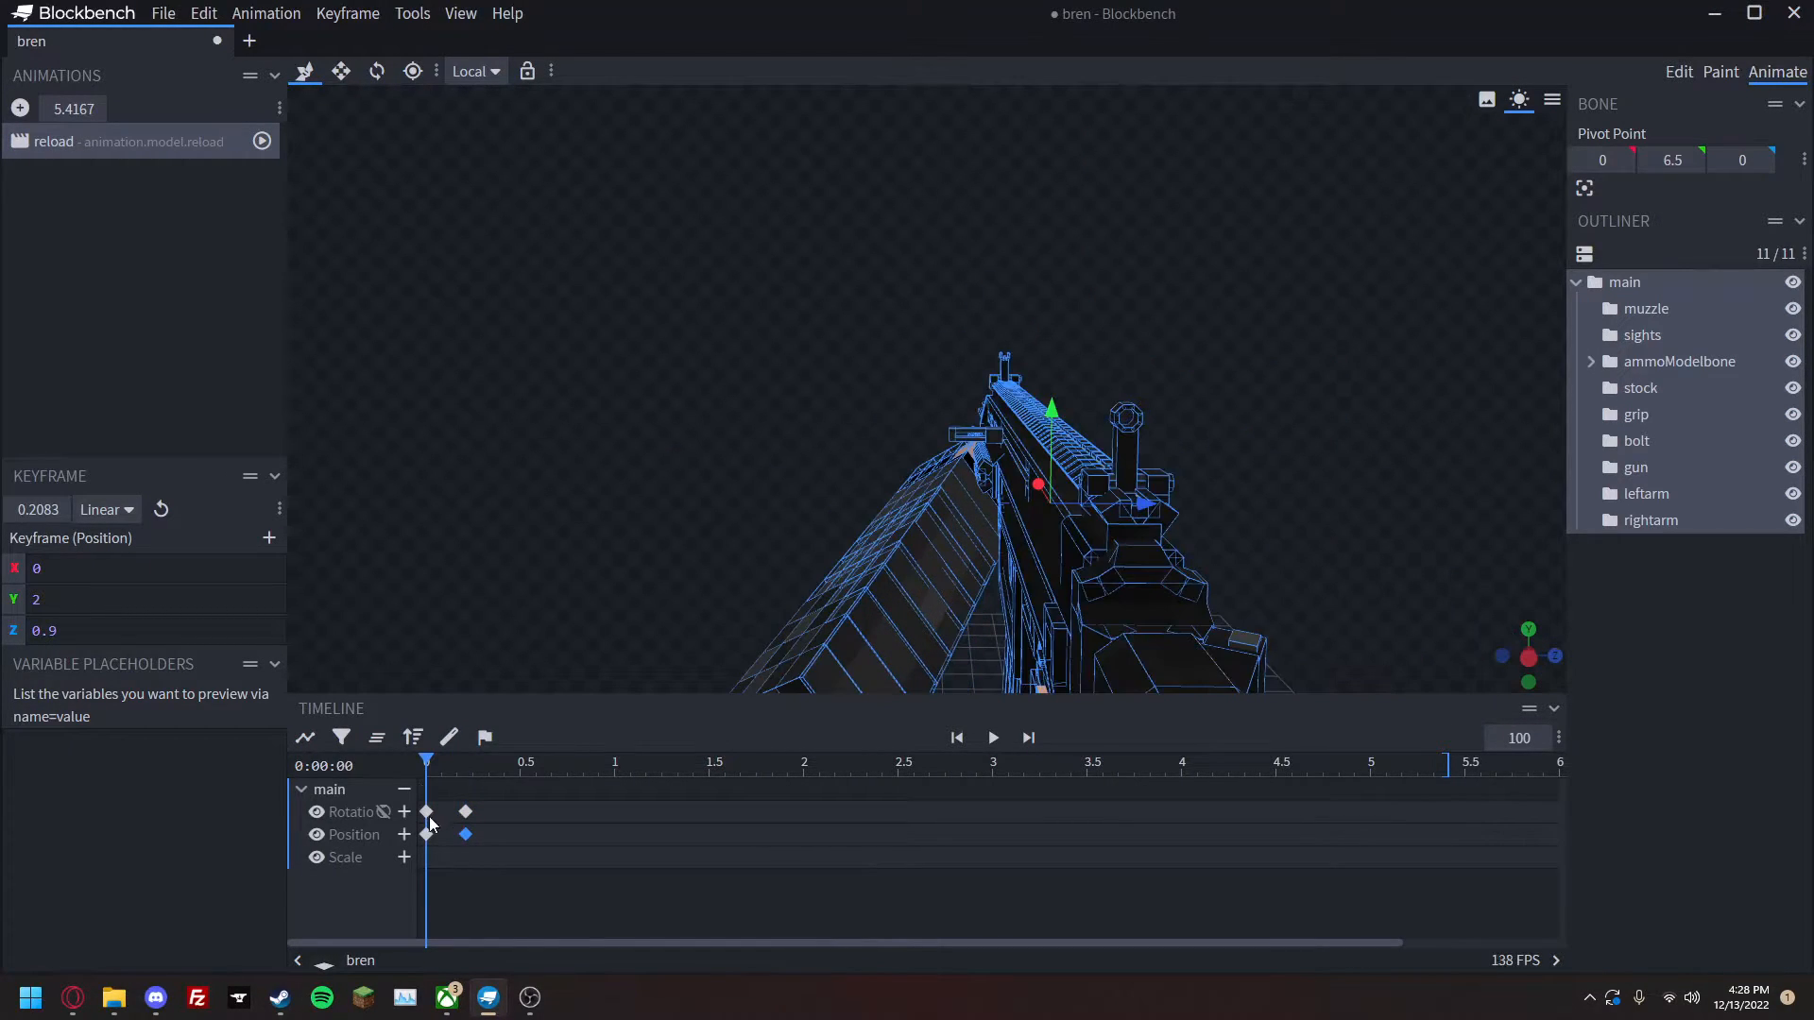
left_click_drag(427, 763, 466, 763)
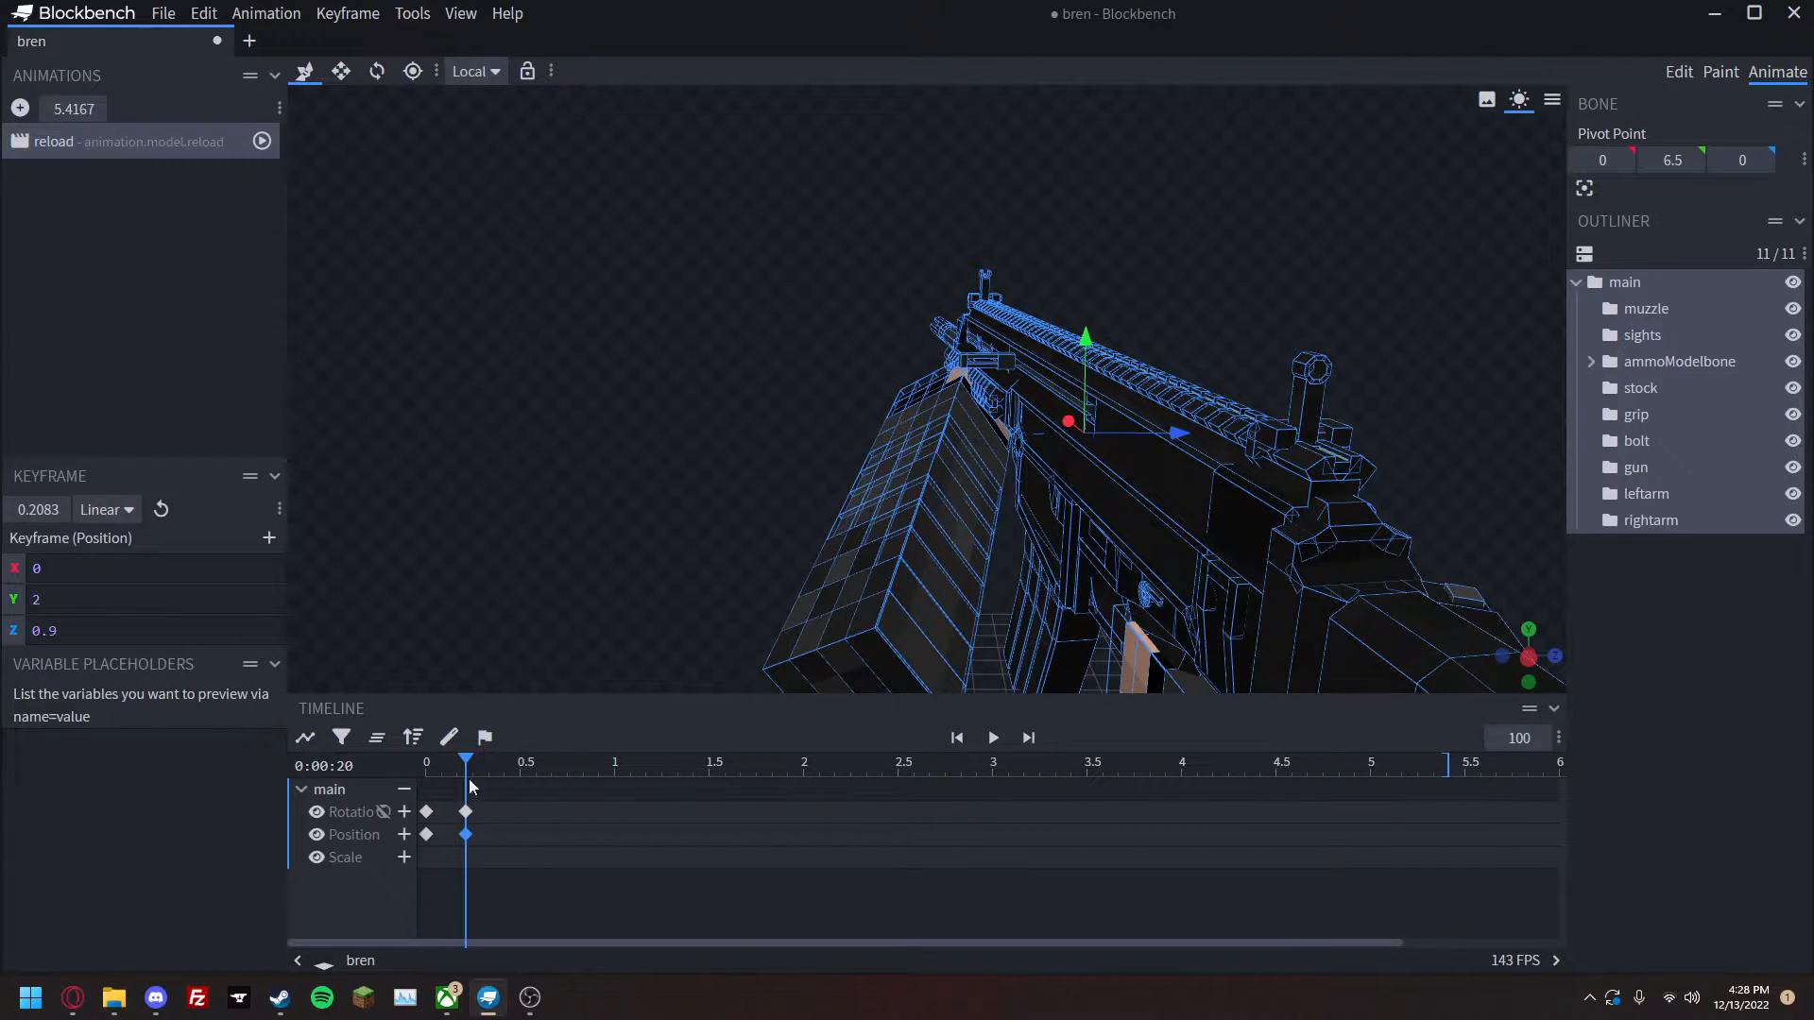
left_click_drag(470, 763, 419, 784)
key("space")
key("space")
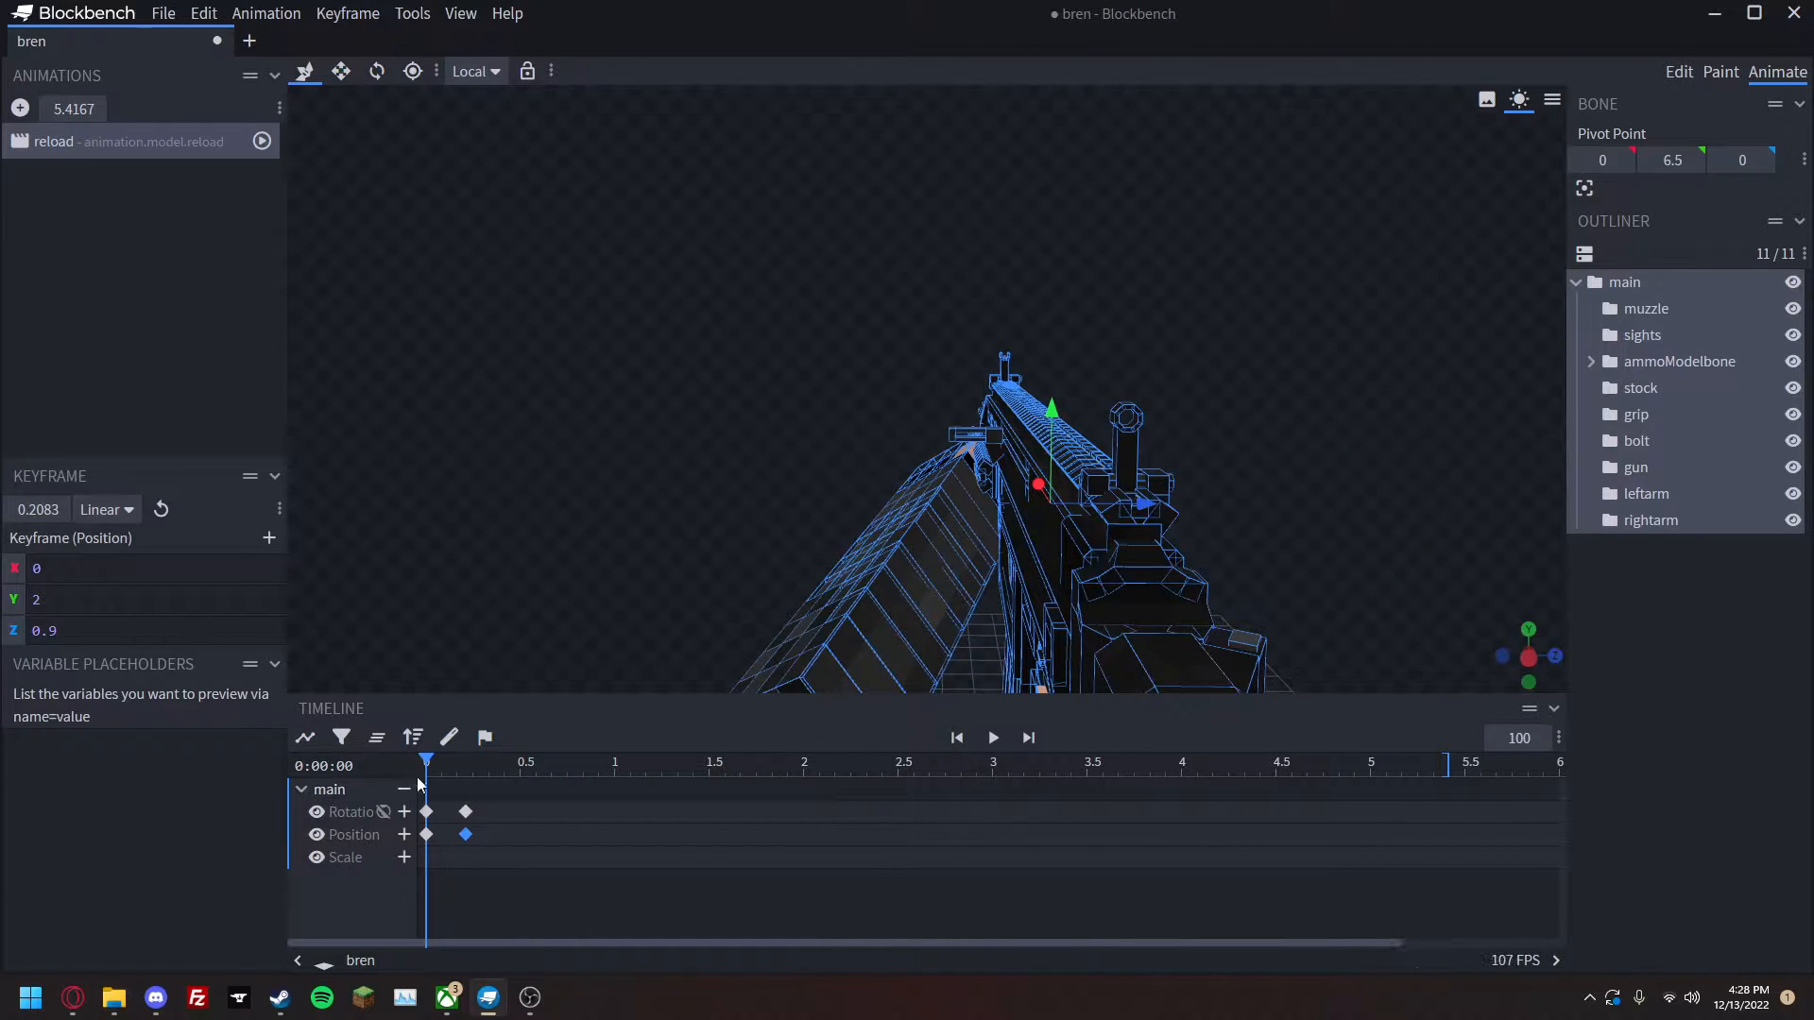
left_click_drag(452, 858, 428, 798)
left_click_drag(423, 763, 465, 768)
left_click(551, 831)
left_click(465, 834)
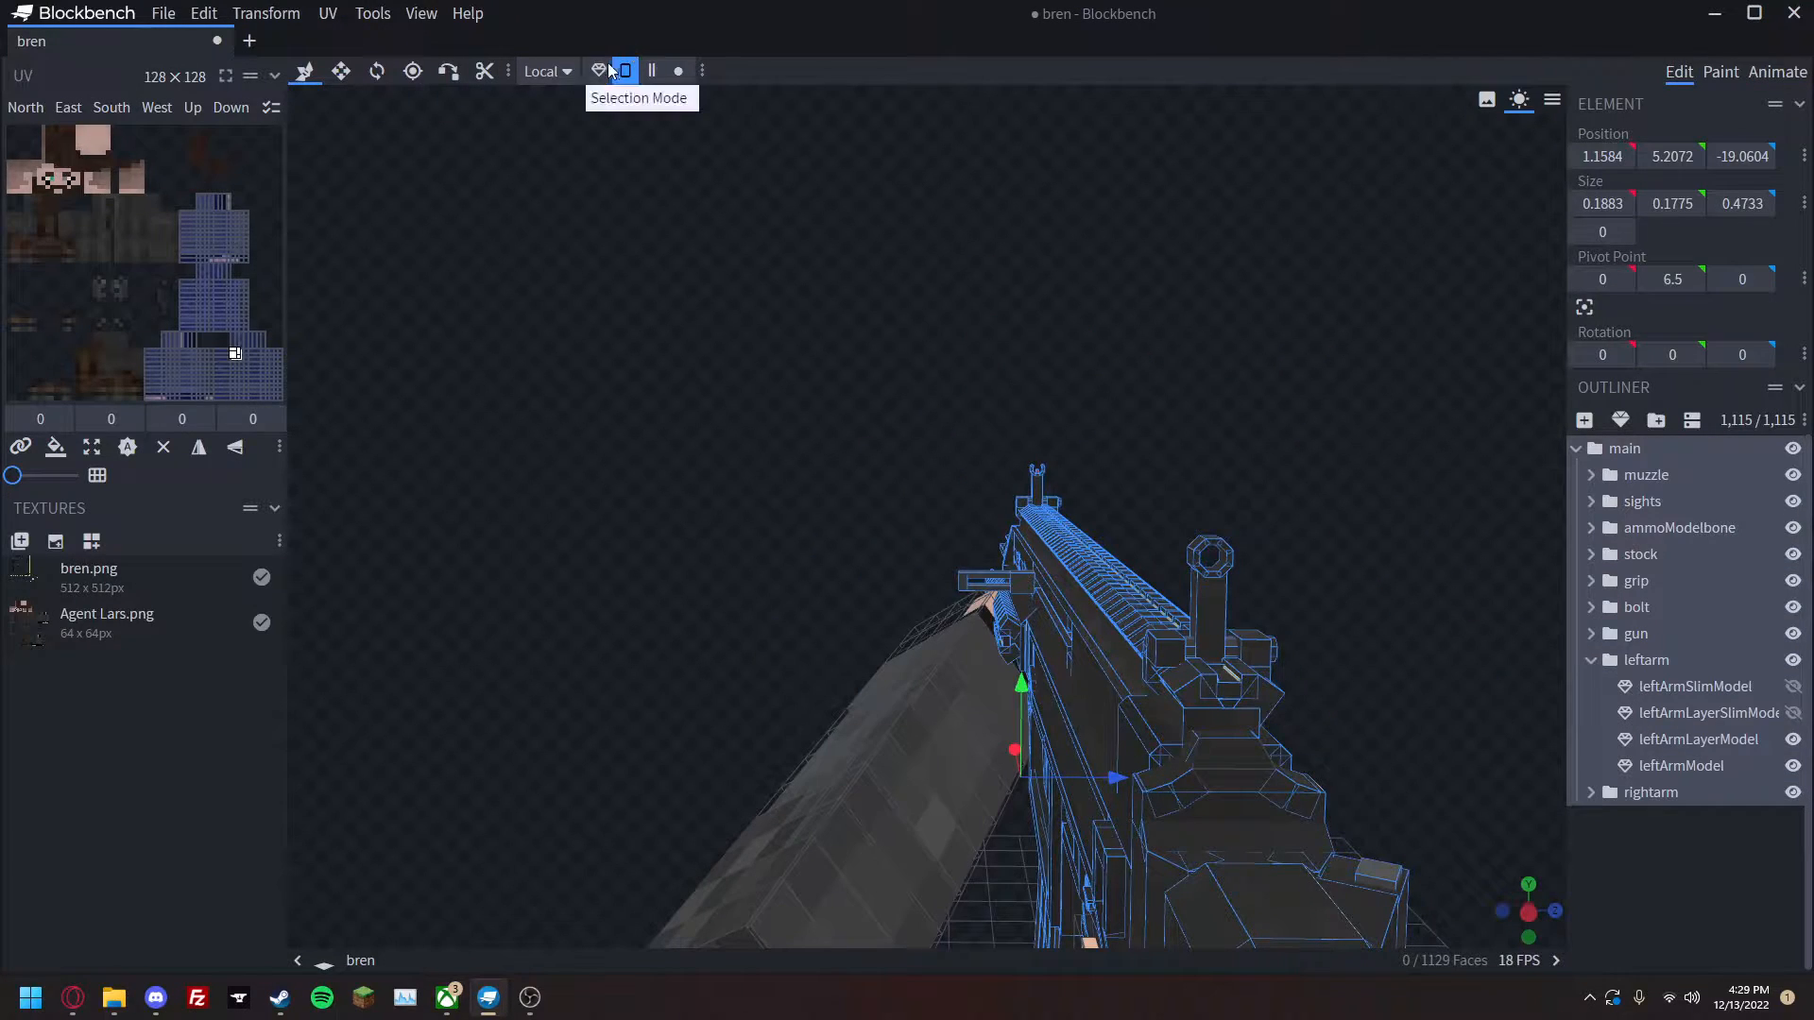
Change the Edit mode selection to whole objects, and select the left arm back in Animate mode.
left_click(604, 70)
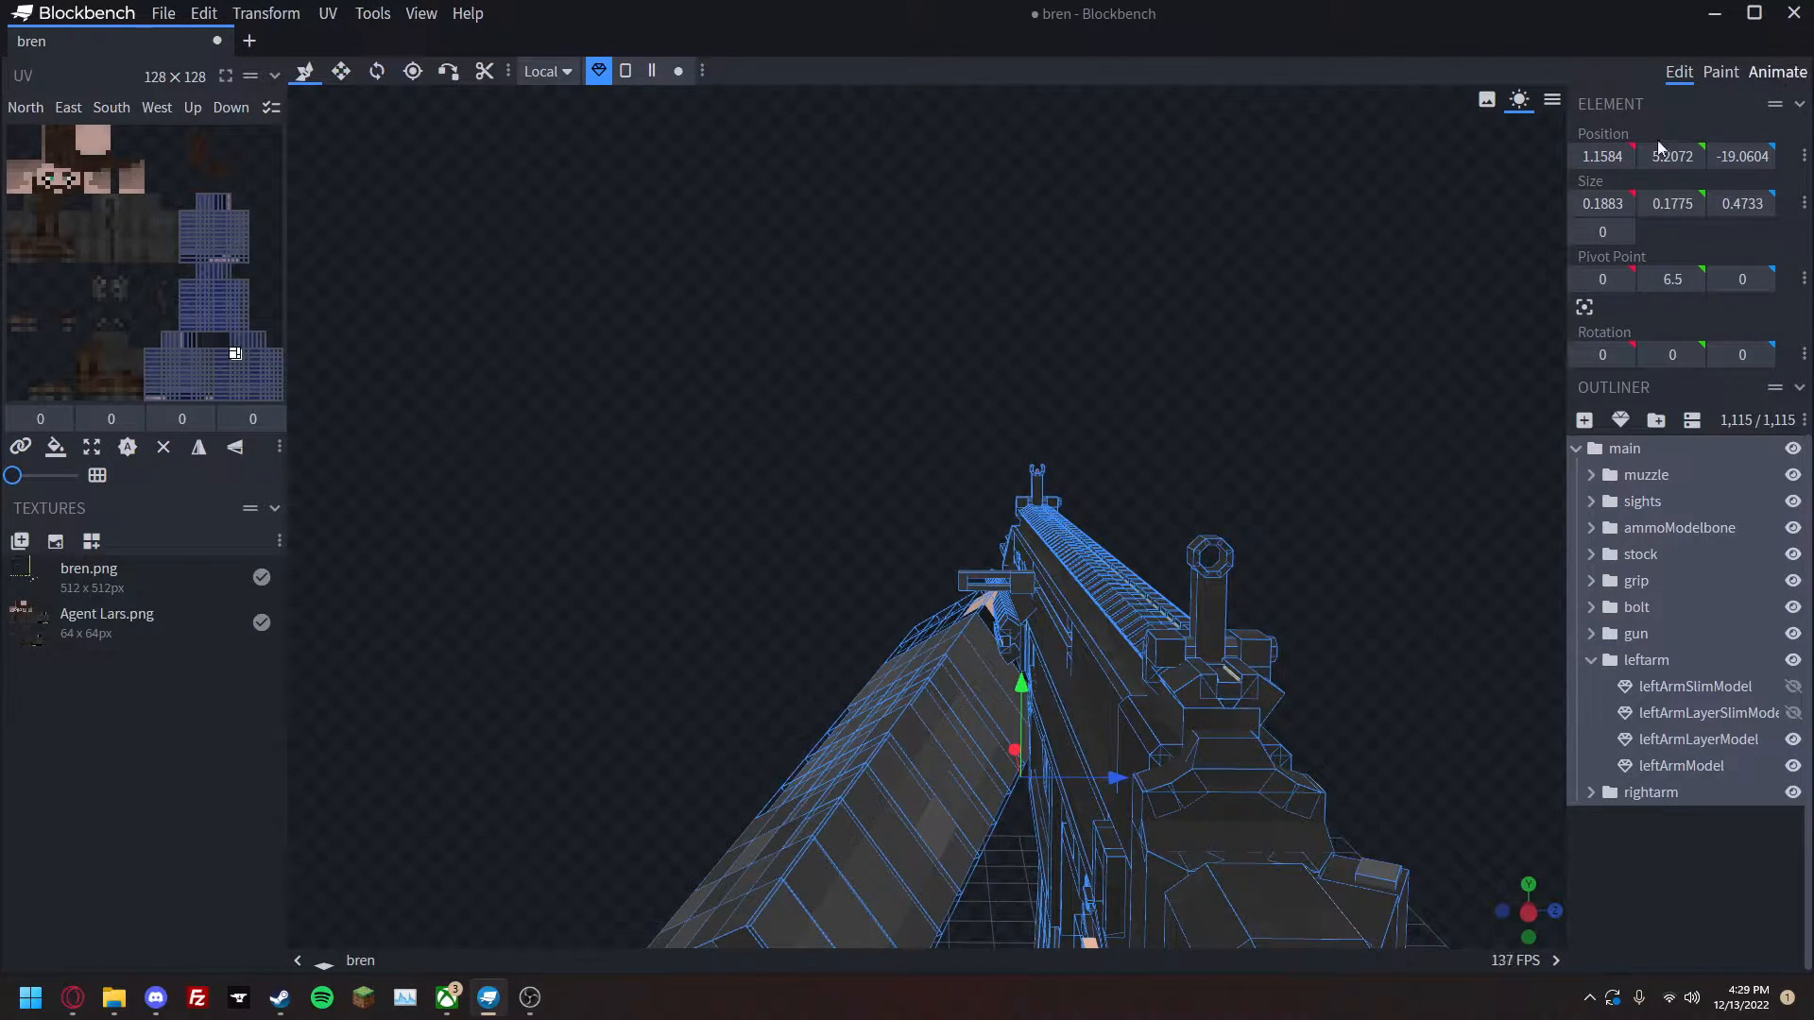
left_click(1778, 72)
left_click(950, 513)
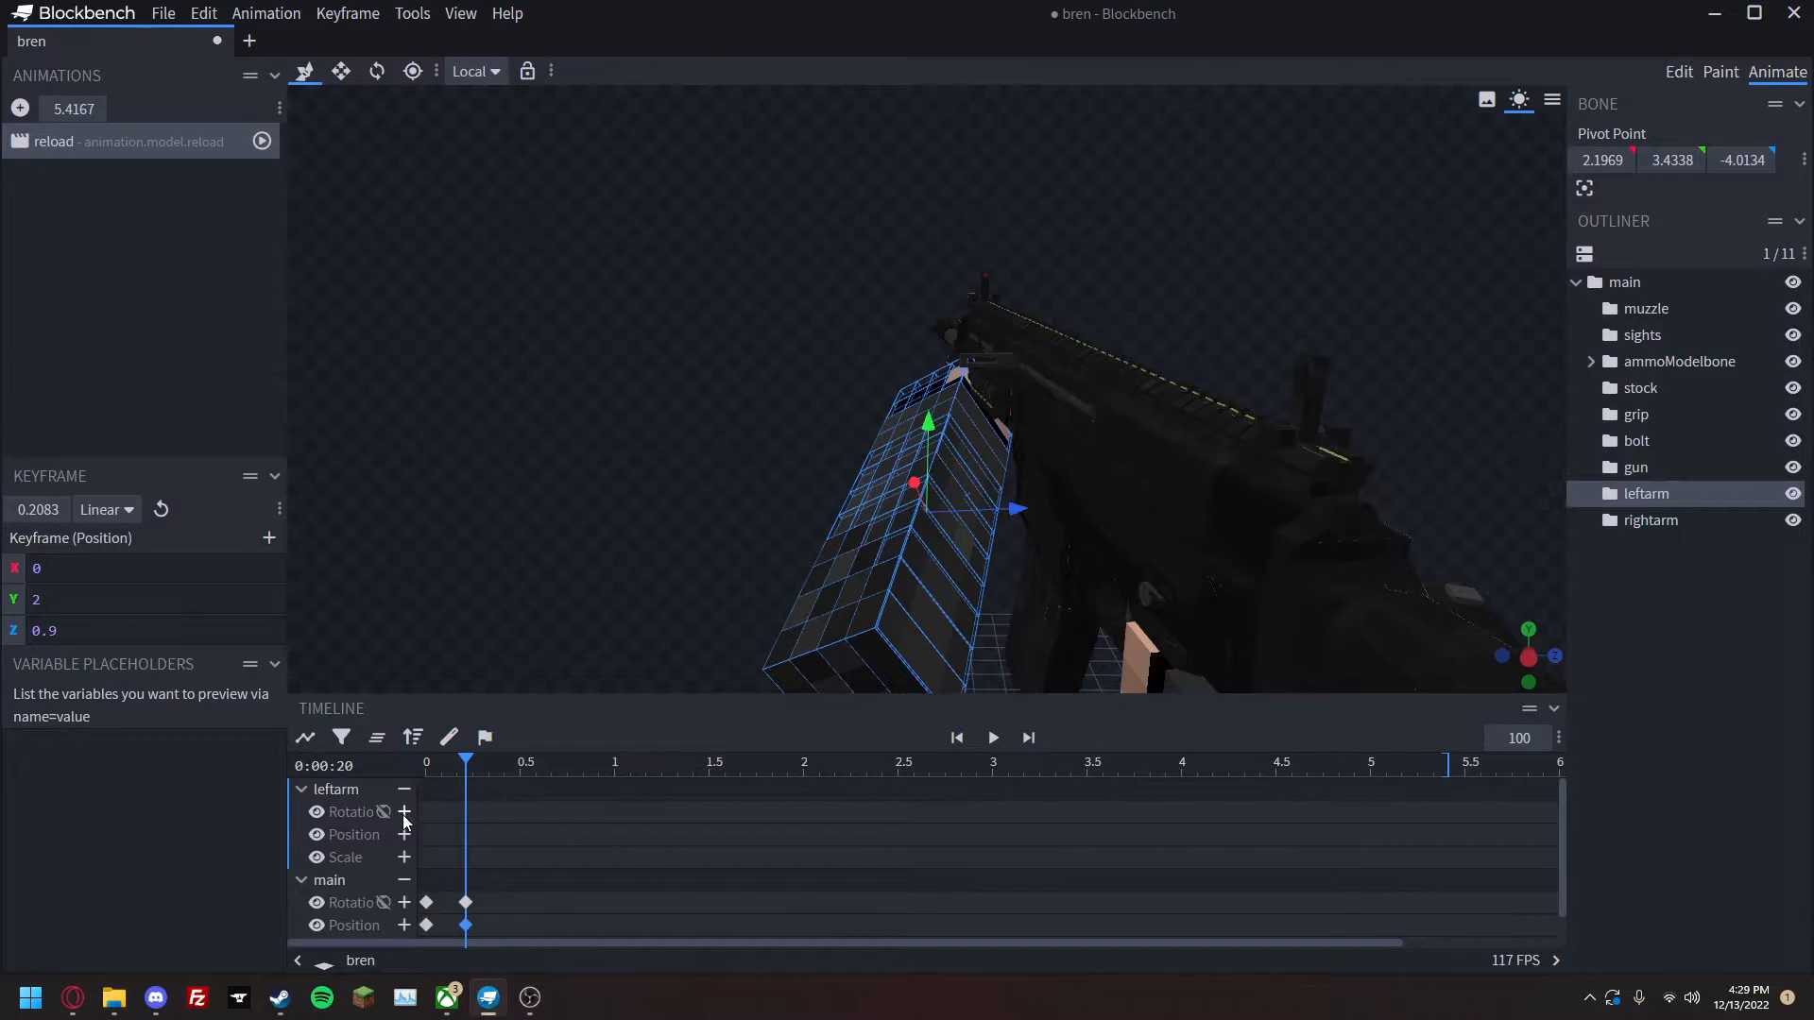
Key leftarm at 0.2083 s, and at 0.375 s rotate it and move it to the magazine at position 7.1, -3.8, 1.
left_click_drag(470, 766, 497, 765)
key("r")
left_click_drag(951, 456, 989, 758)
key("v")
left_click_drag(807, 576, 830, 599)
right_click_drag(1041, 680, 950, 622)
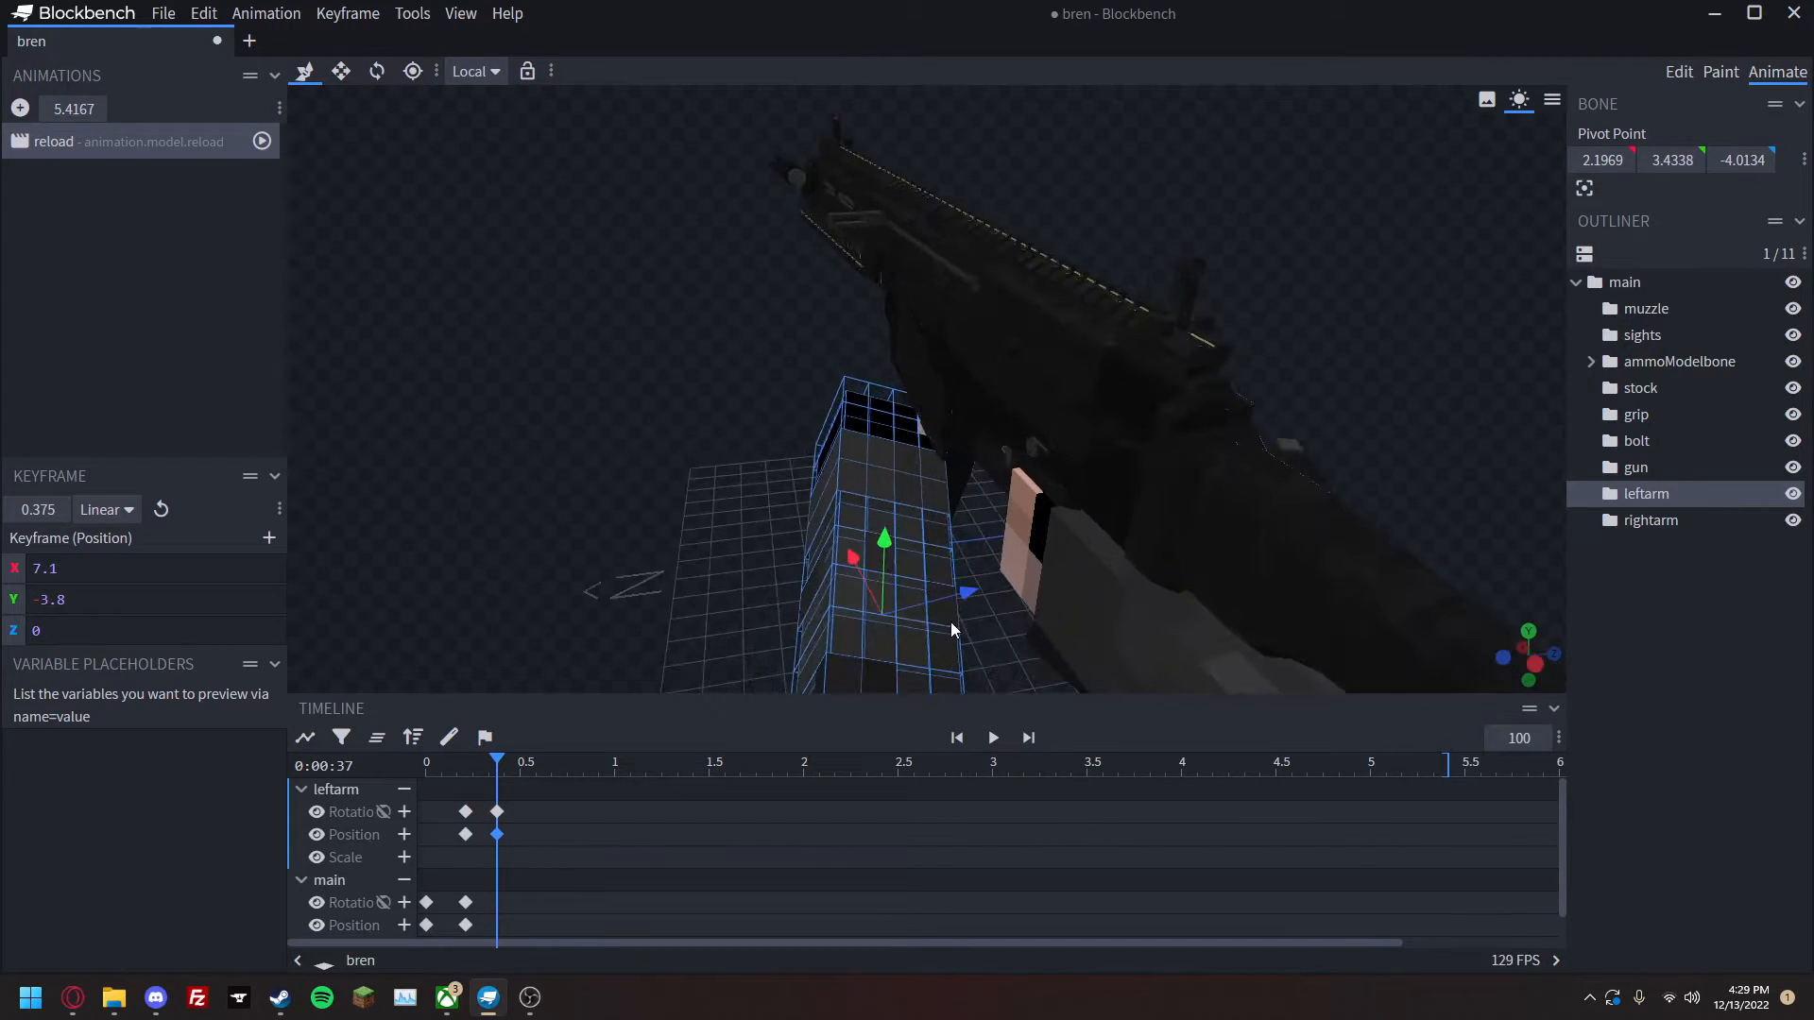
left_click_drag(958, 600, 994, 584)
Play back the arm movement and shift all leftarm keyframes earlier so that they start at 0.125 s.
left_click_drag(497, 769, 425, 767)
key("space")
key("space")
left_click_drag(610, 503, 855, 462)
left_click_drag(565, 856, 342, 747)
key("space")
key("space")
left_click_drag(470, 652, 782, 620)
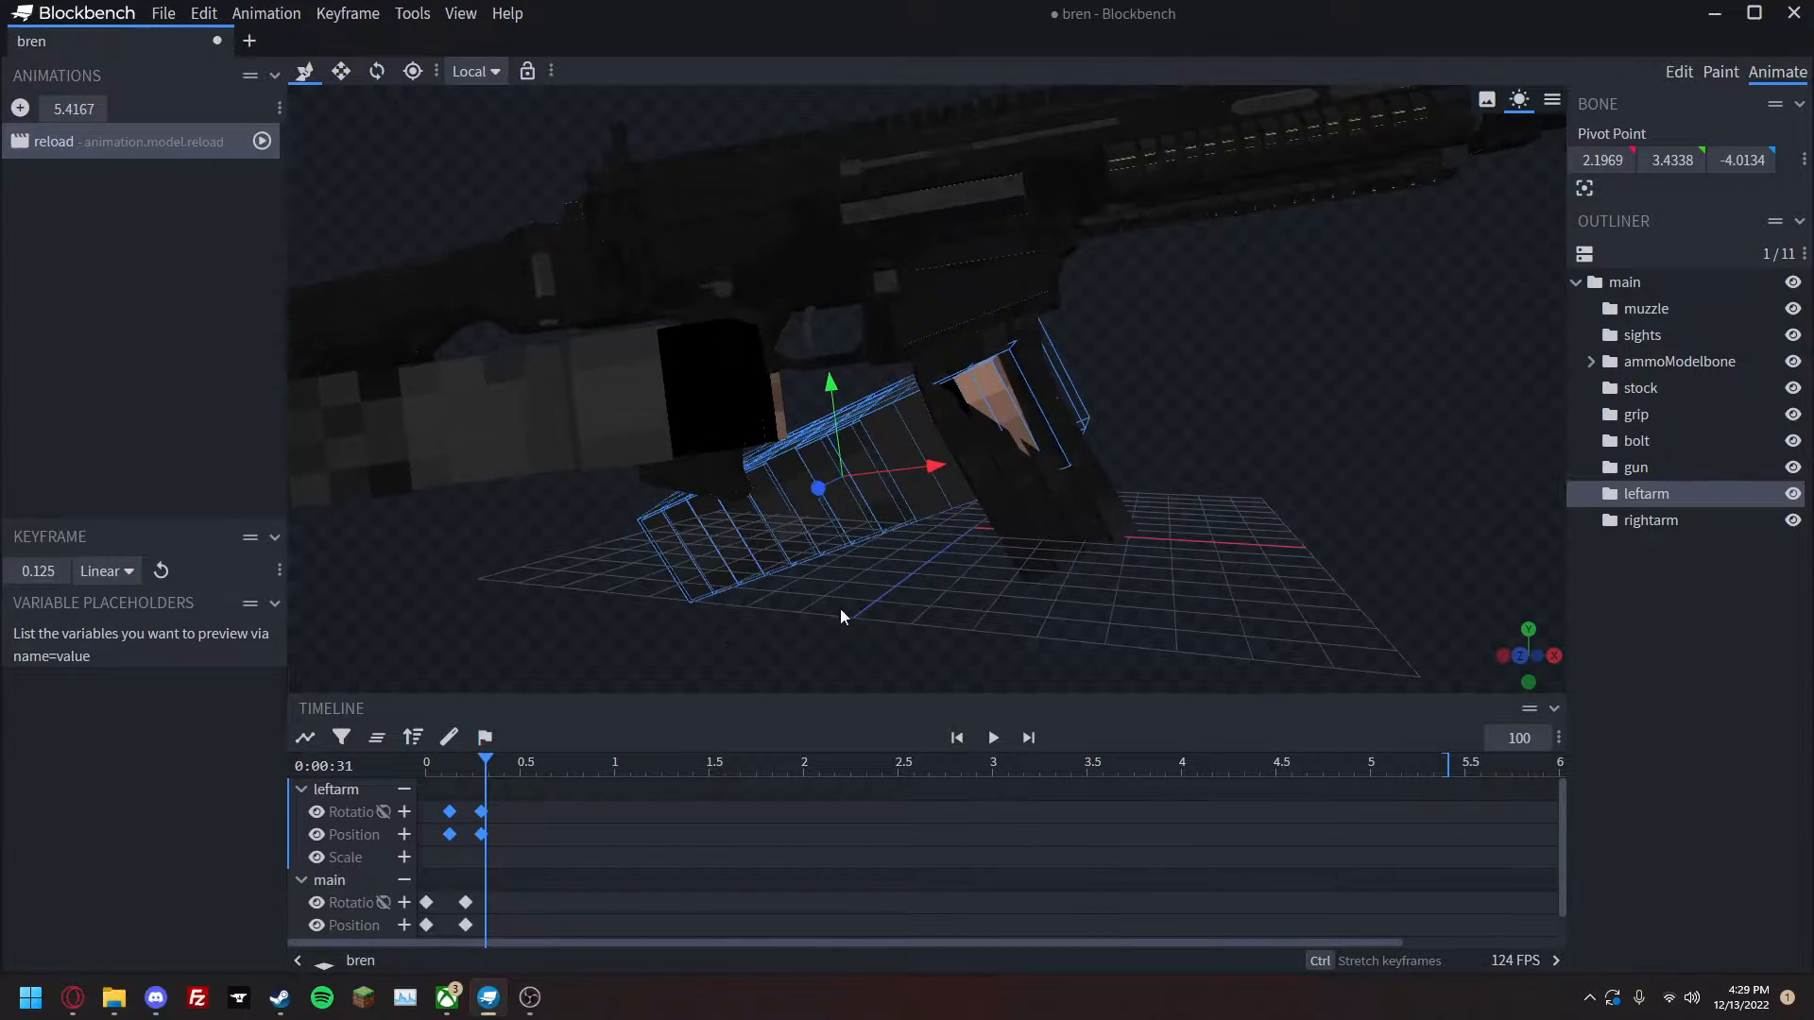
Key ammoModelbone's position at about 0.33 s, lower the magazine to Y -15 at 0.4583 s, and play back the drop.
left_click(1018, 521)
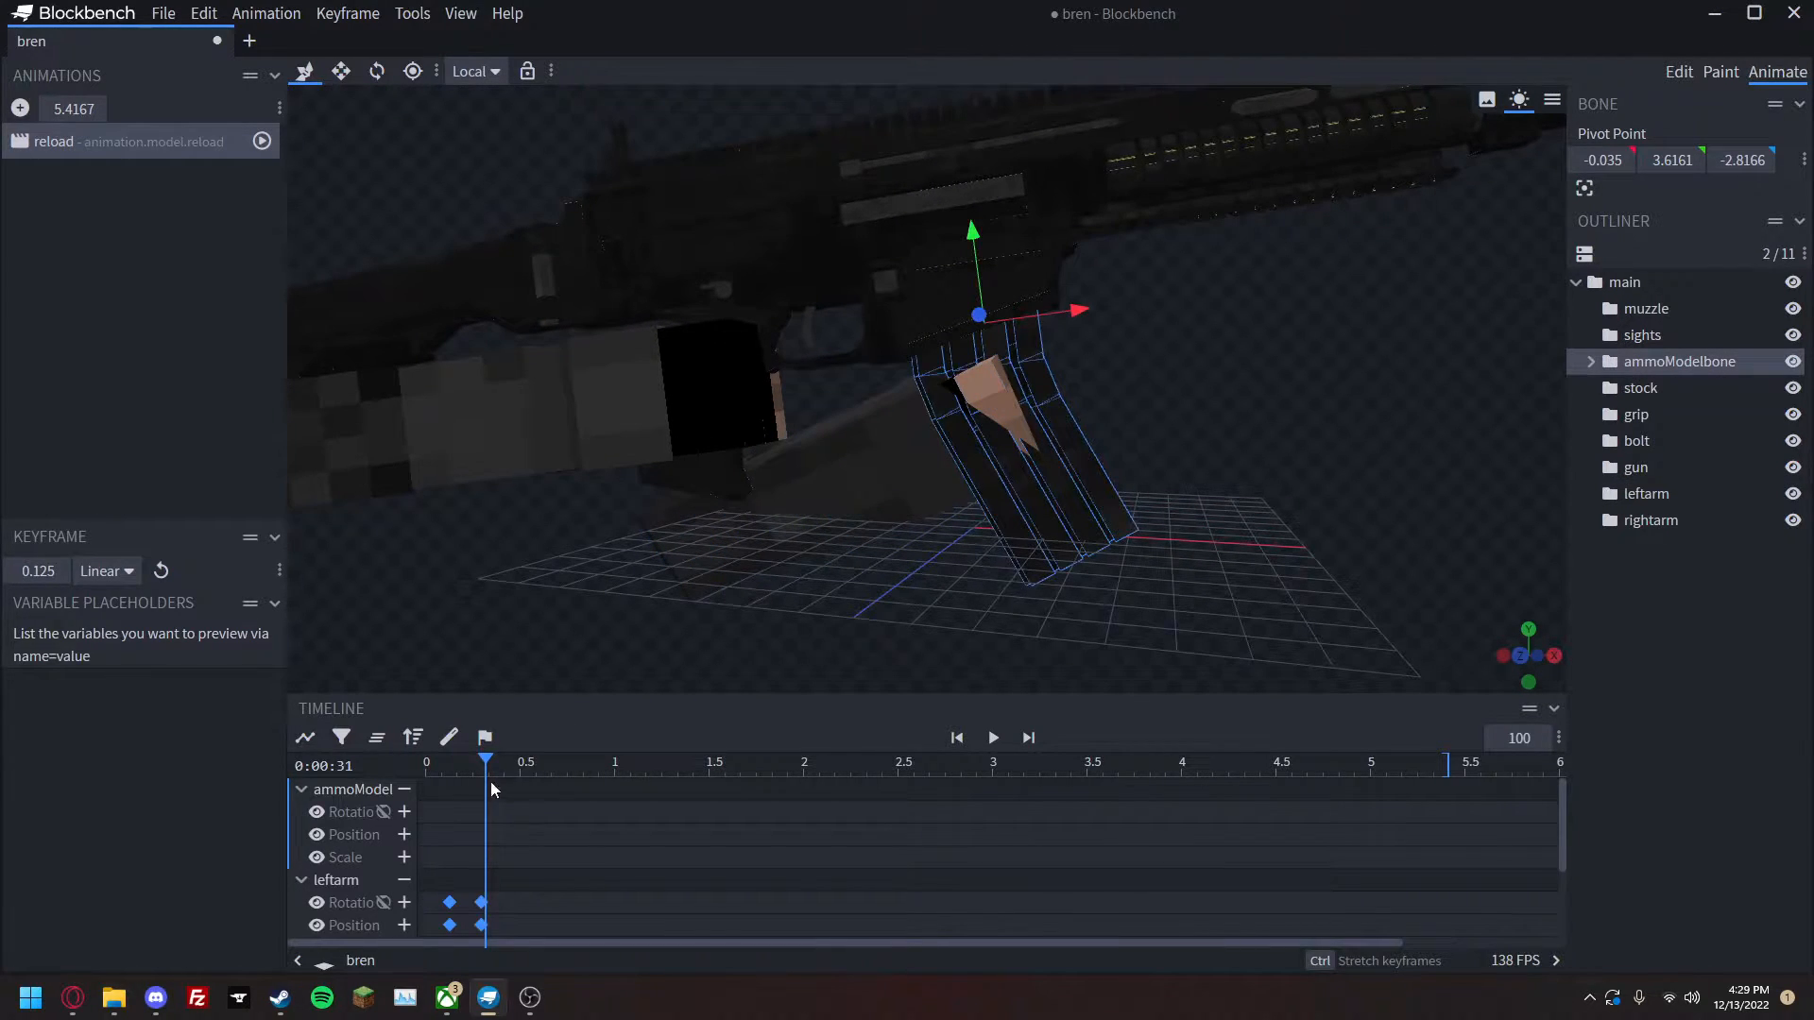
left_click(404, 835)
left_click_drag(503, 761, 513, 761)
left_click_drag(973, 245, 994, 586)
right_click_drag(994, 586, 948, 355)
left_click_drag(948, 355, 973, 477)
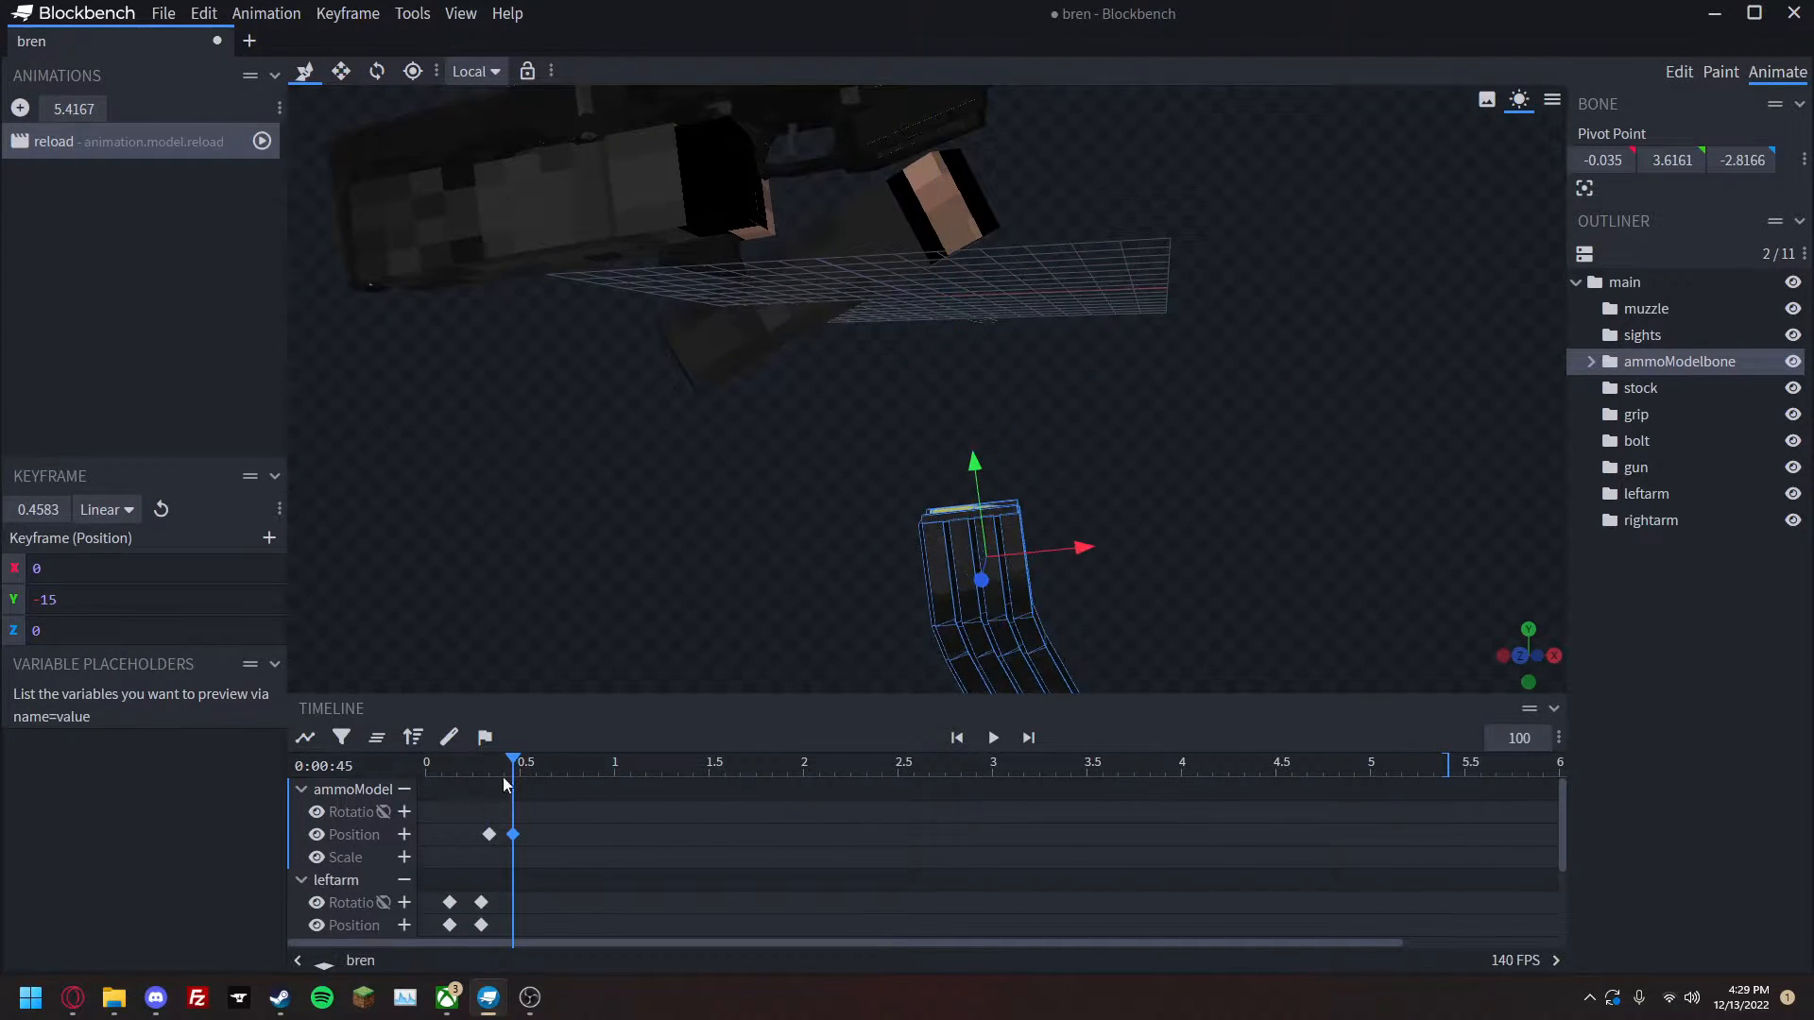
left_click_drag(491, 767, 266, 769)
key("space")
scroll(650, 518, "down", 4)
key("space")
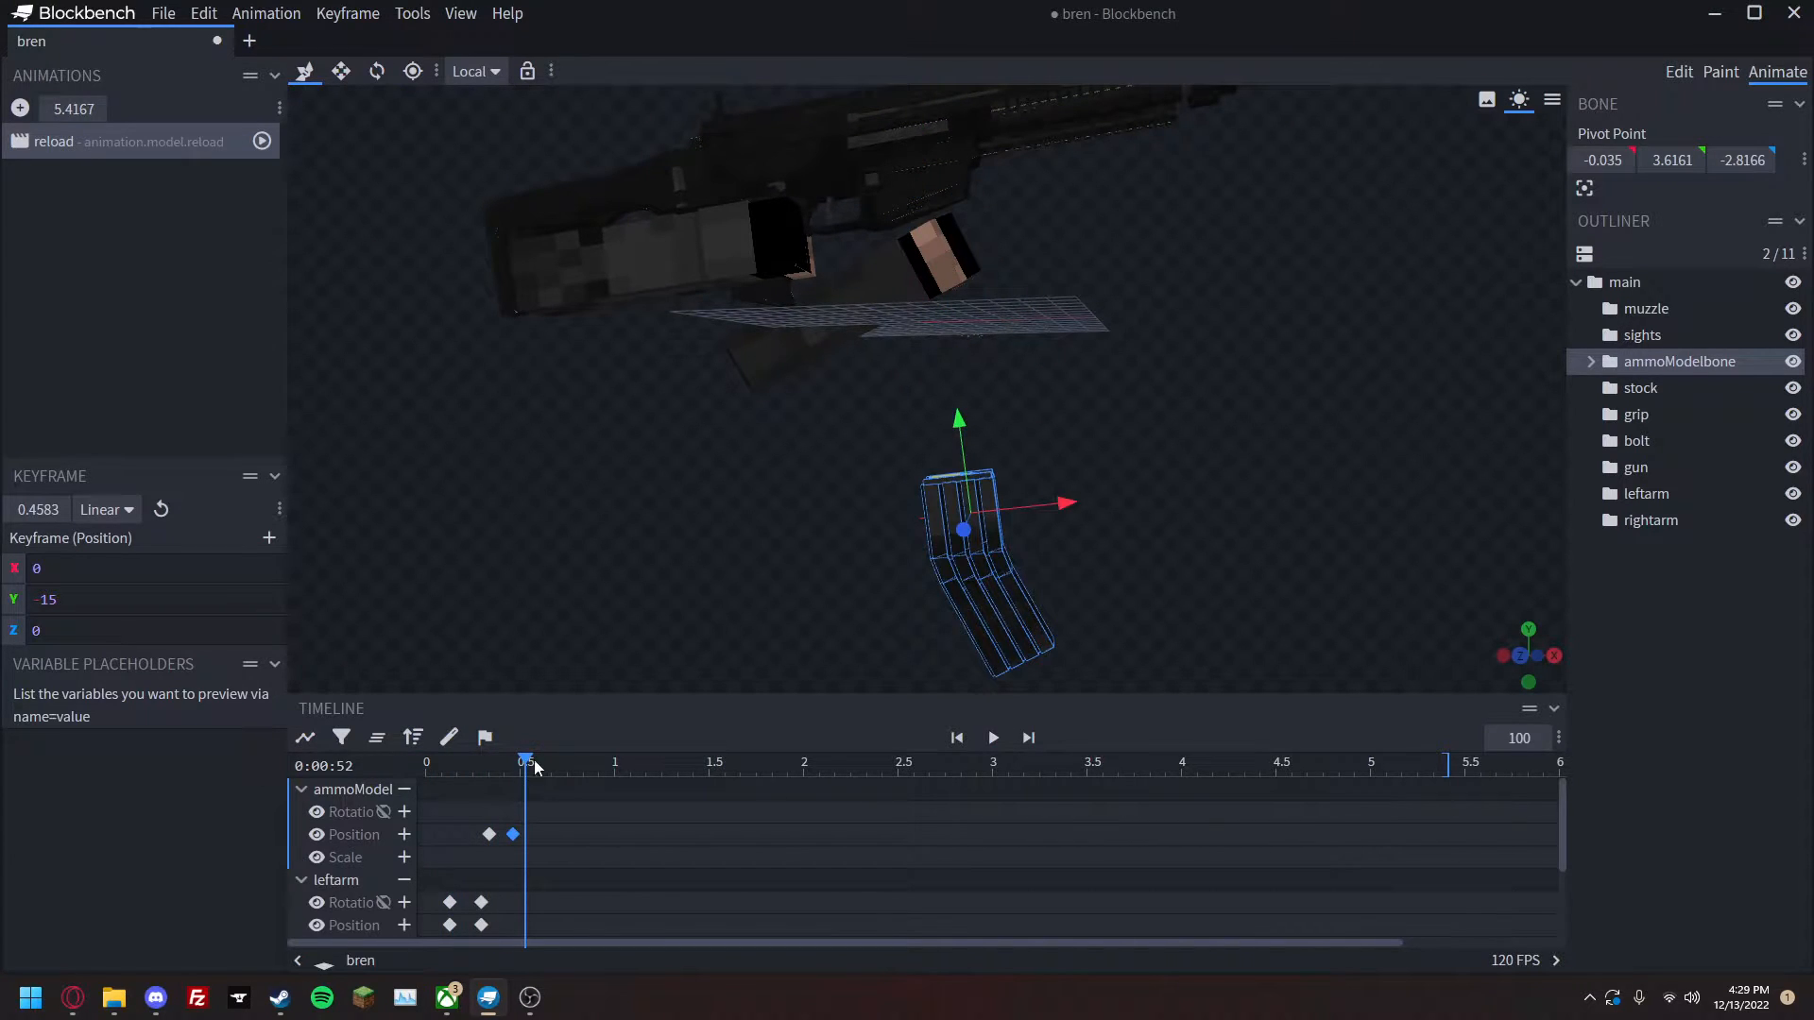
Key leftarm's position at about 0.33 s and lower the arm to Y -18.8 at 0.4583 s.
left_click_drag(535, 768, 490, 766)
left_click(848, 317)
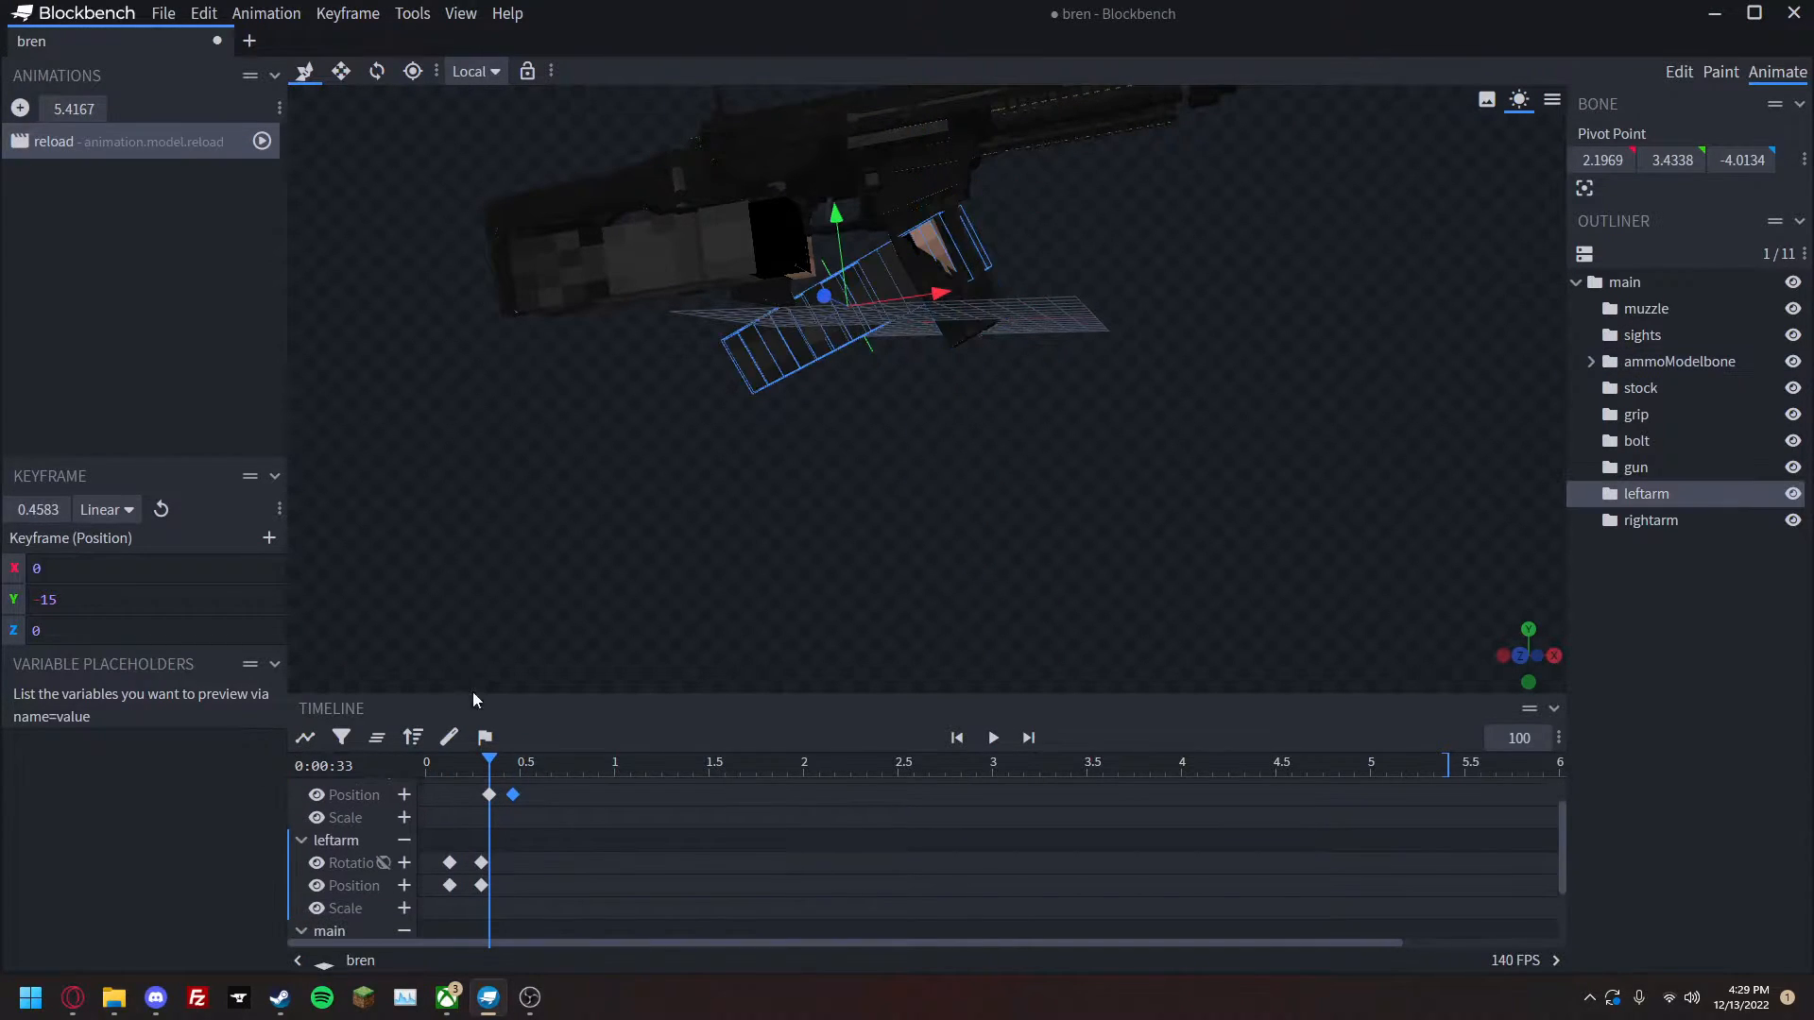
scroll(440, 852, "up", 1)
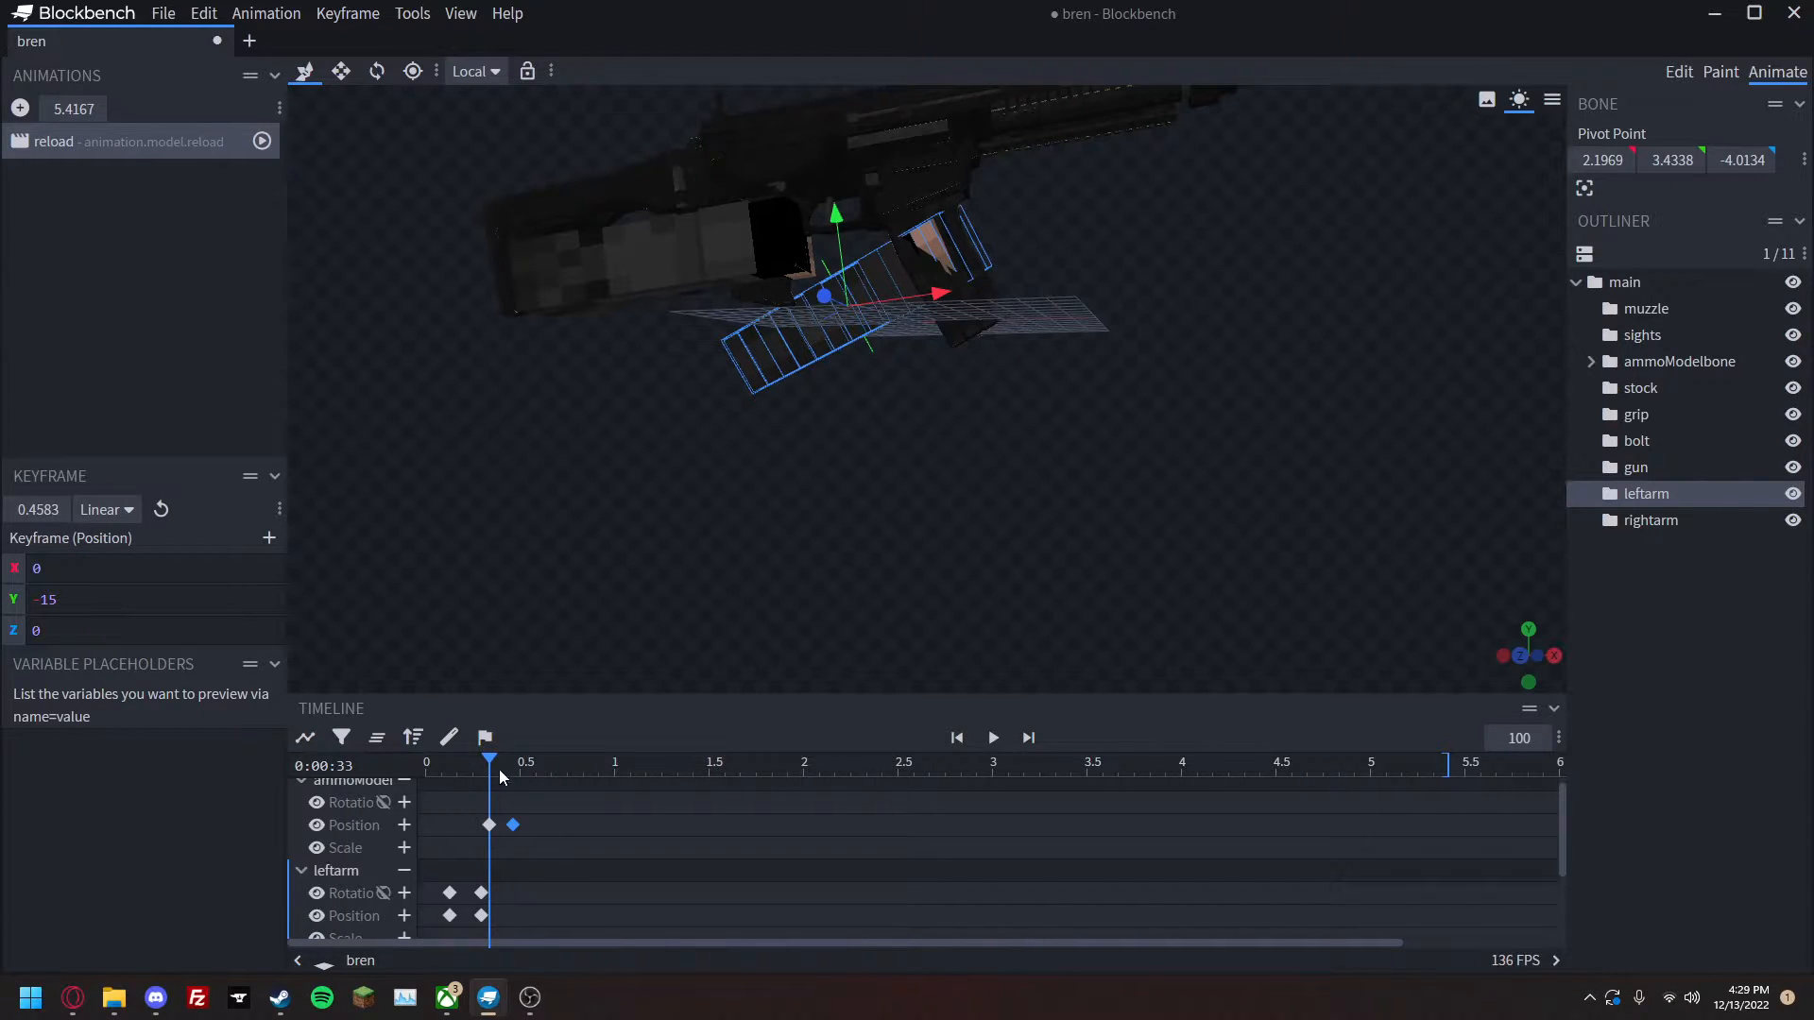
left_click(403, 920)
left_click_drag(488, 759, 512, 762)
left_click(403, 917)
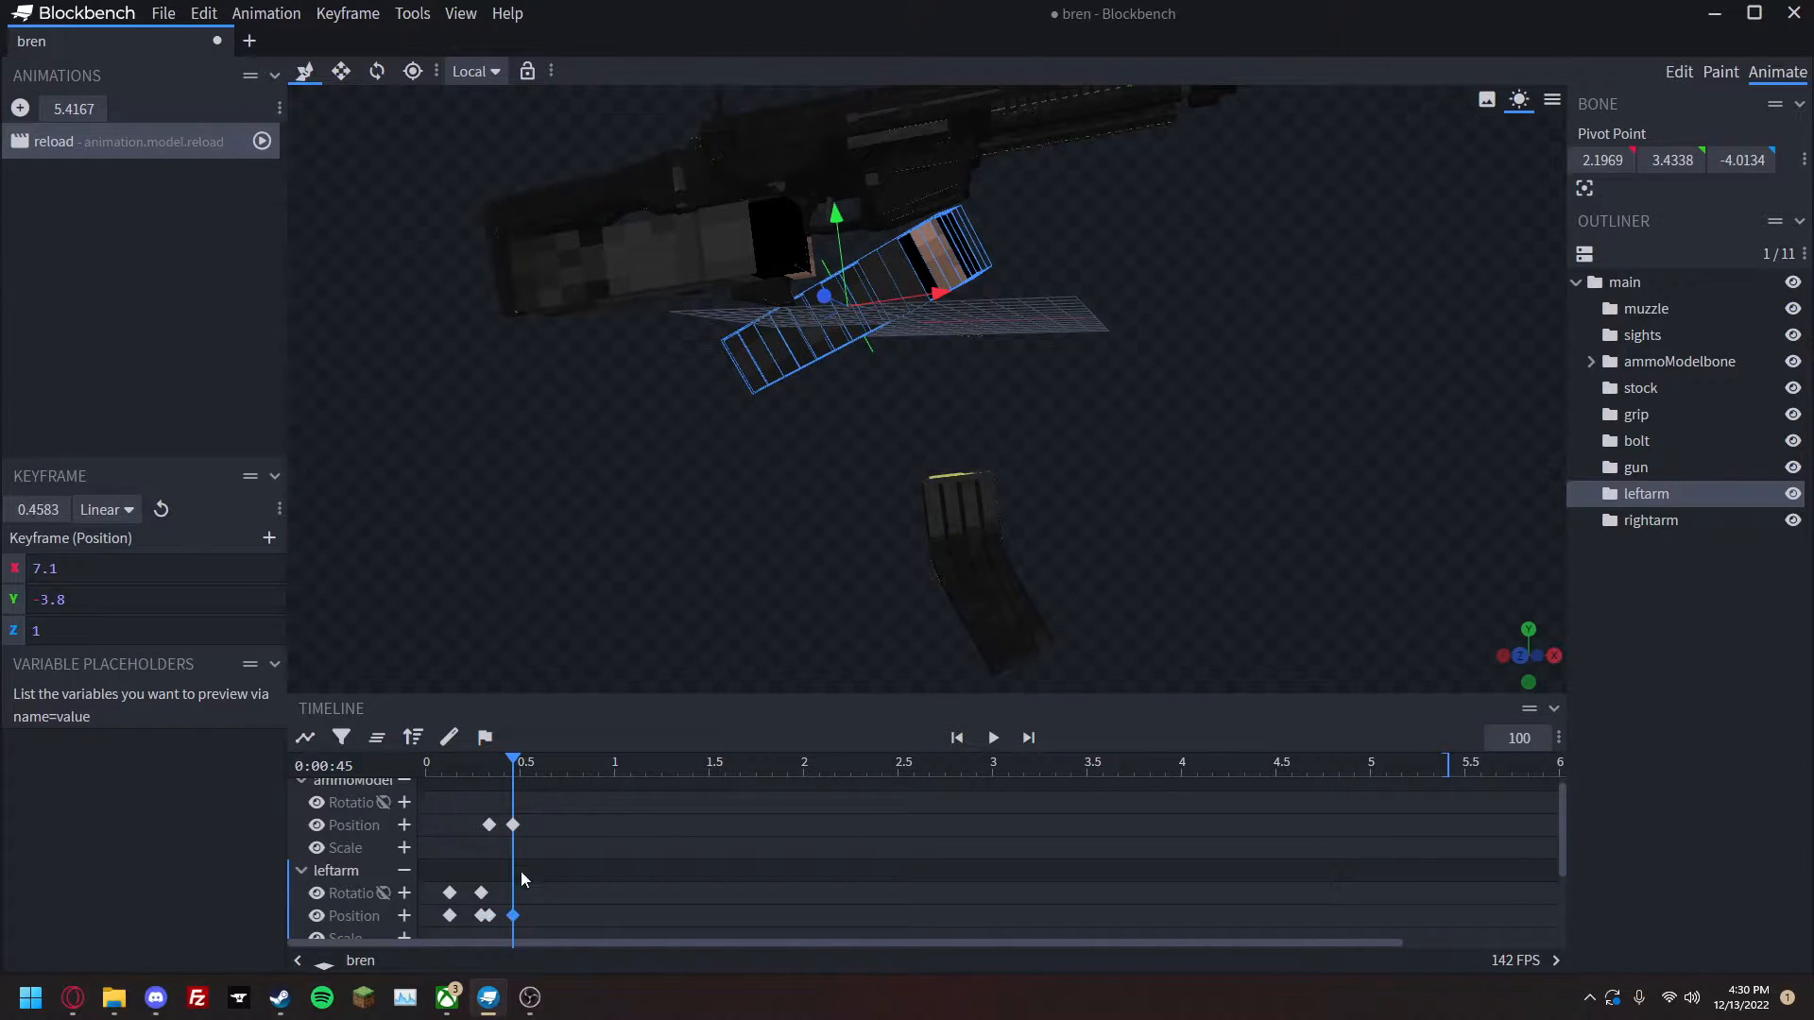
left_click_drag(839, 223, 814, 540)
Play back the magazine removal, and review it again from the saved bren angle just above g11.
key("space")
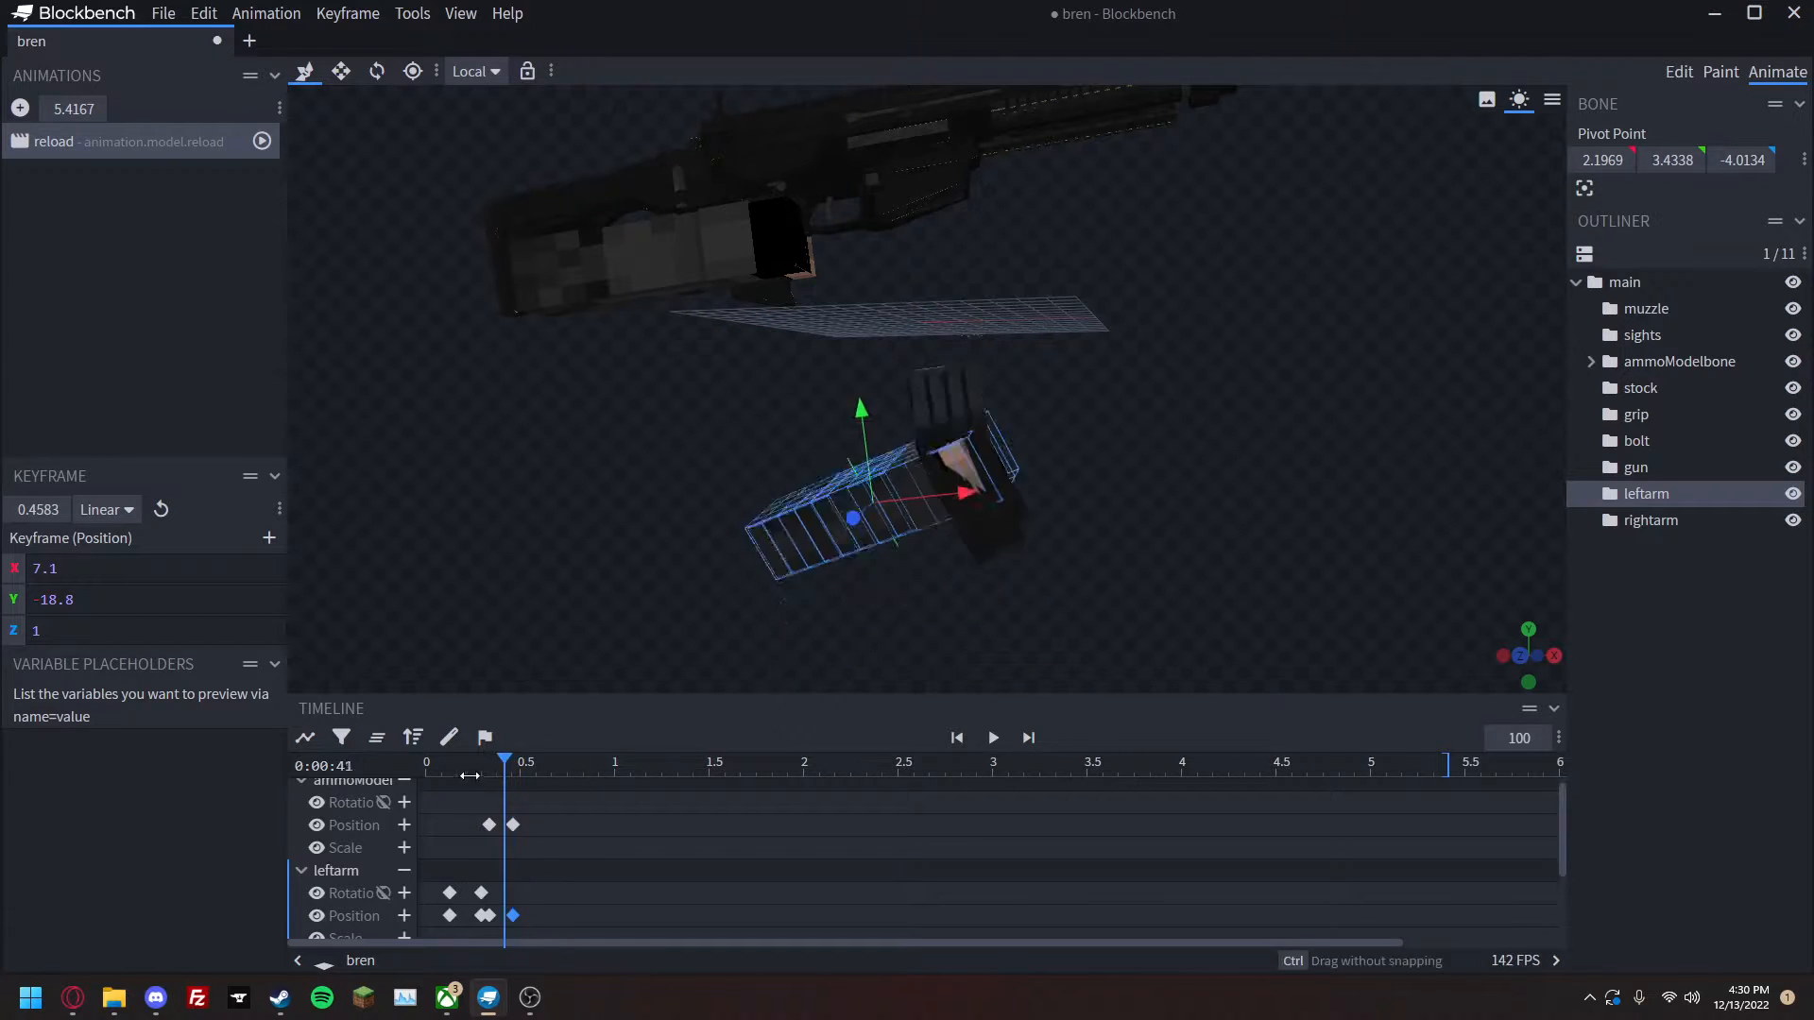
key("space")
left_click(452, 768)
key("space")
key("space")
left_click_drag(507, 761, 561, 762)
right_click(597, 564)
mouse_move(718, 715)
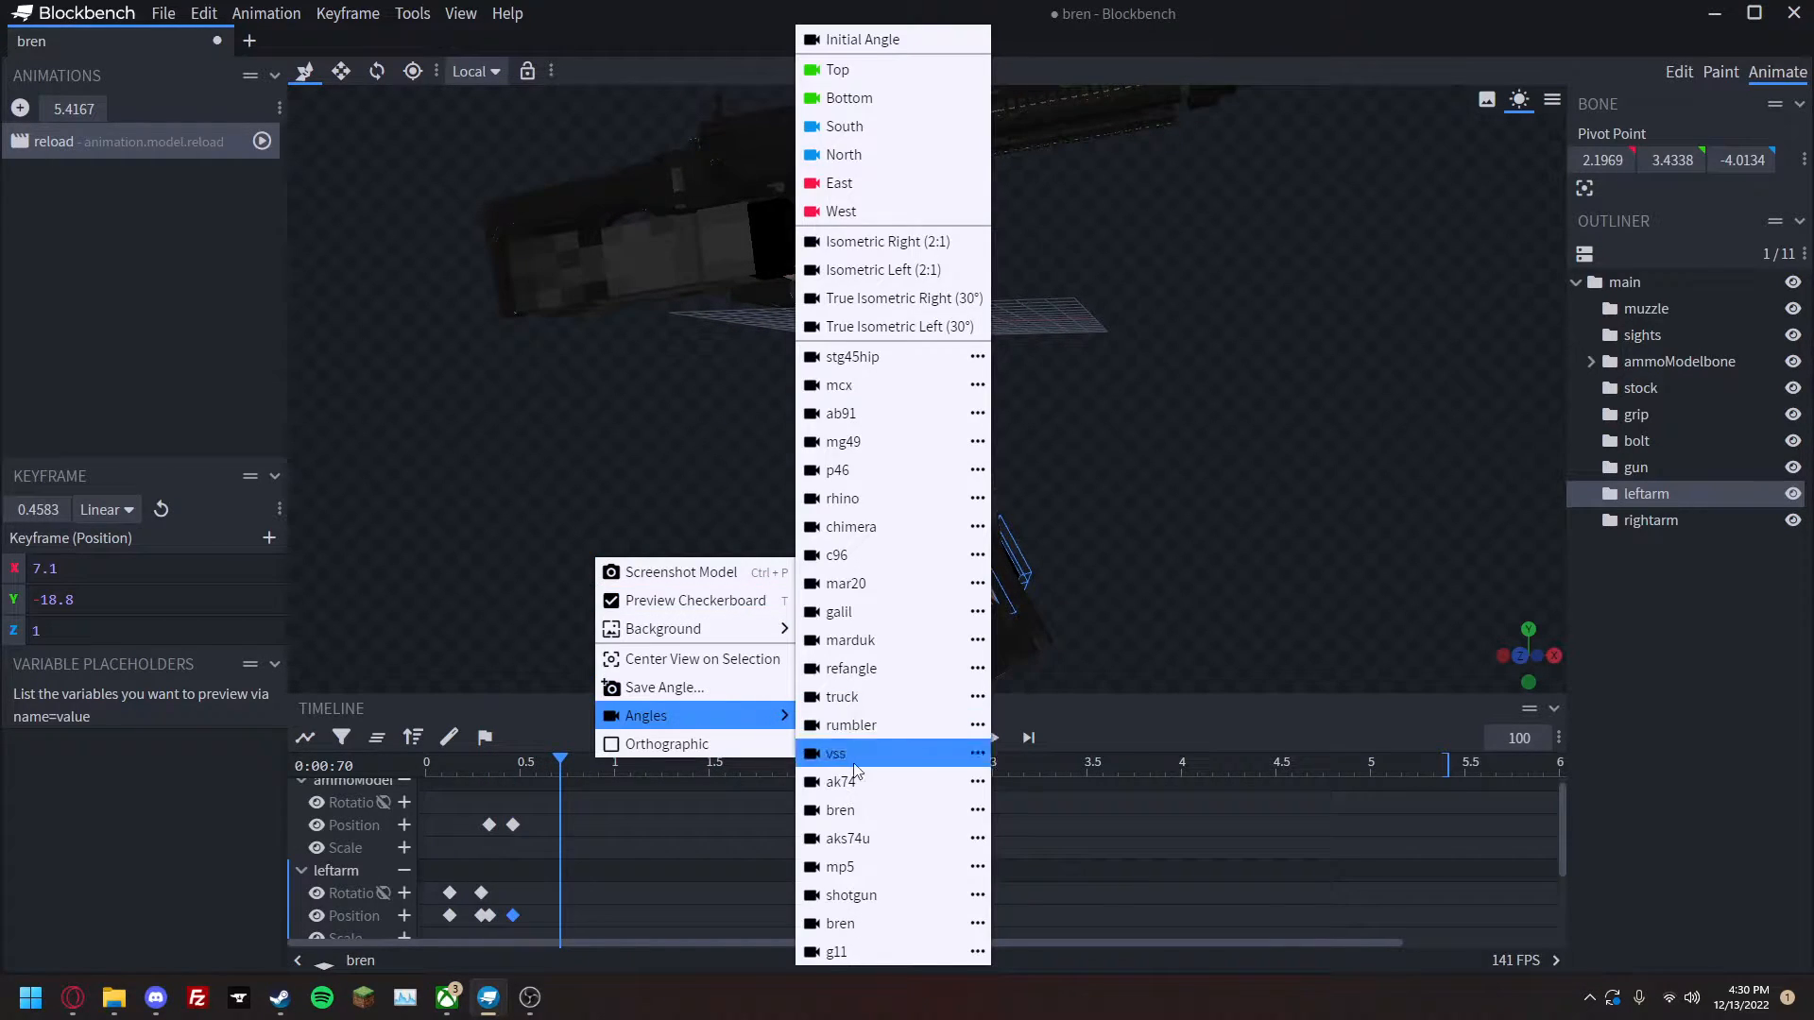
left_click(881, 923)
key("space")
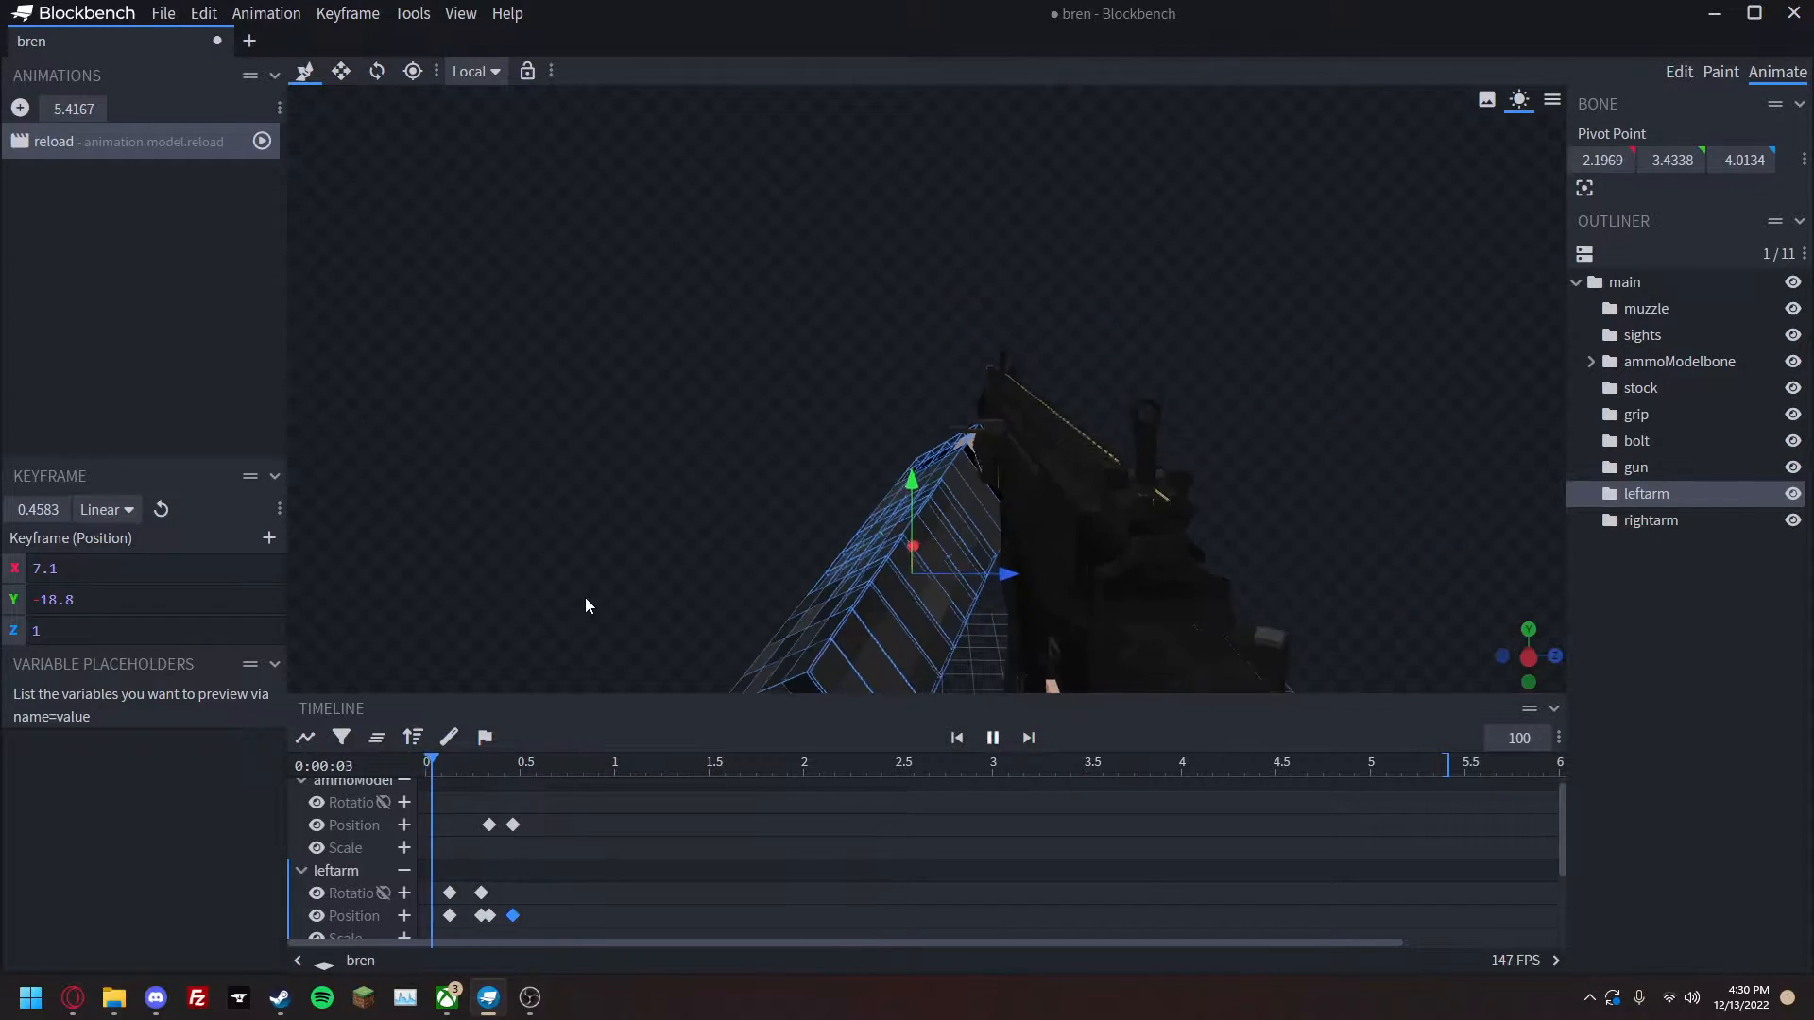
key("space")
scroll(529, 851, "down", 1)
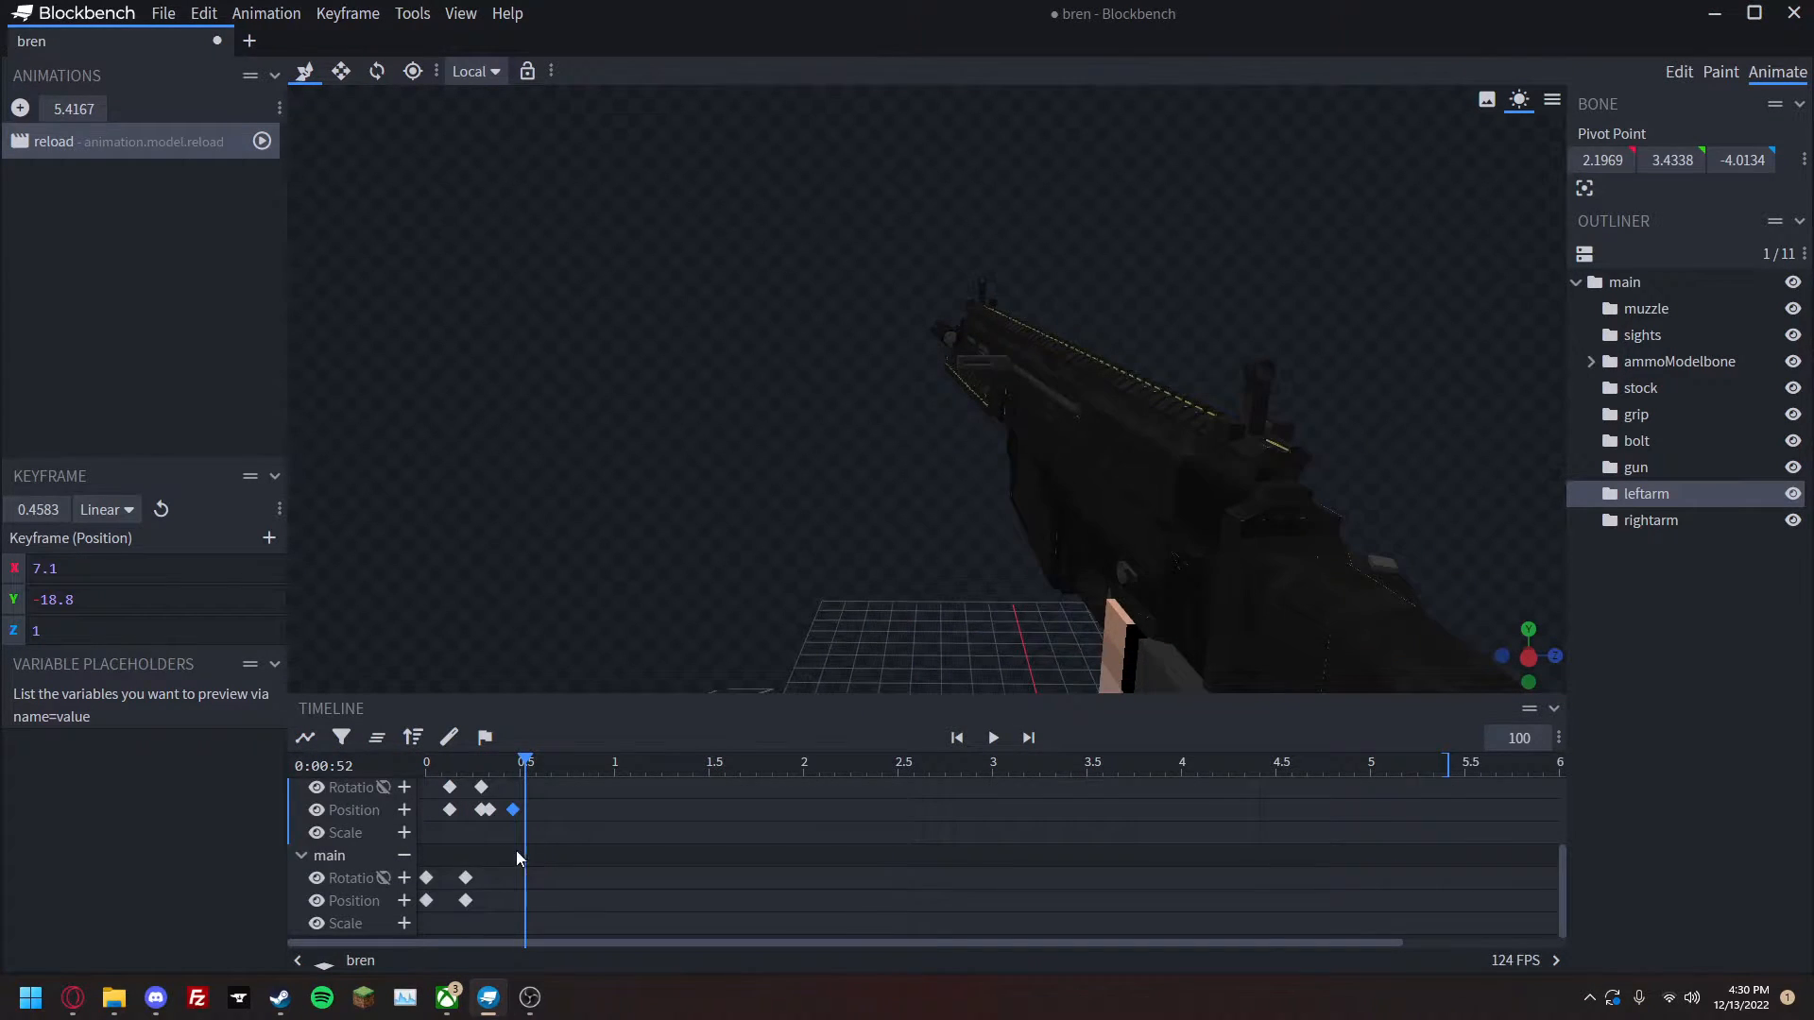
Key main's rotation and position just after 0.5 s, set its rotation at 0.7083 s to -18.82, -9.91, 7.61, and play it back.
left_click(405, 878)
left_click(405, 901)
left_click_drag(527, 762, 560, 763)
key("r")
left_click_drag(1017, 387, 1015, 394)
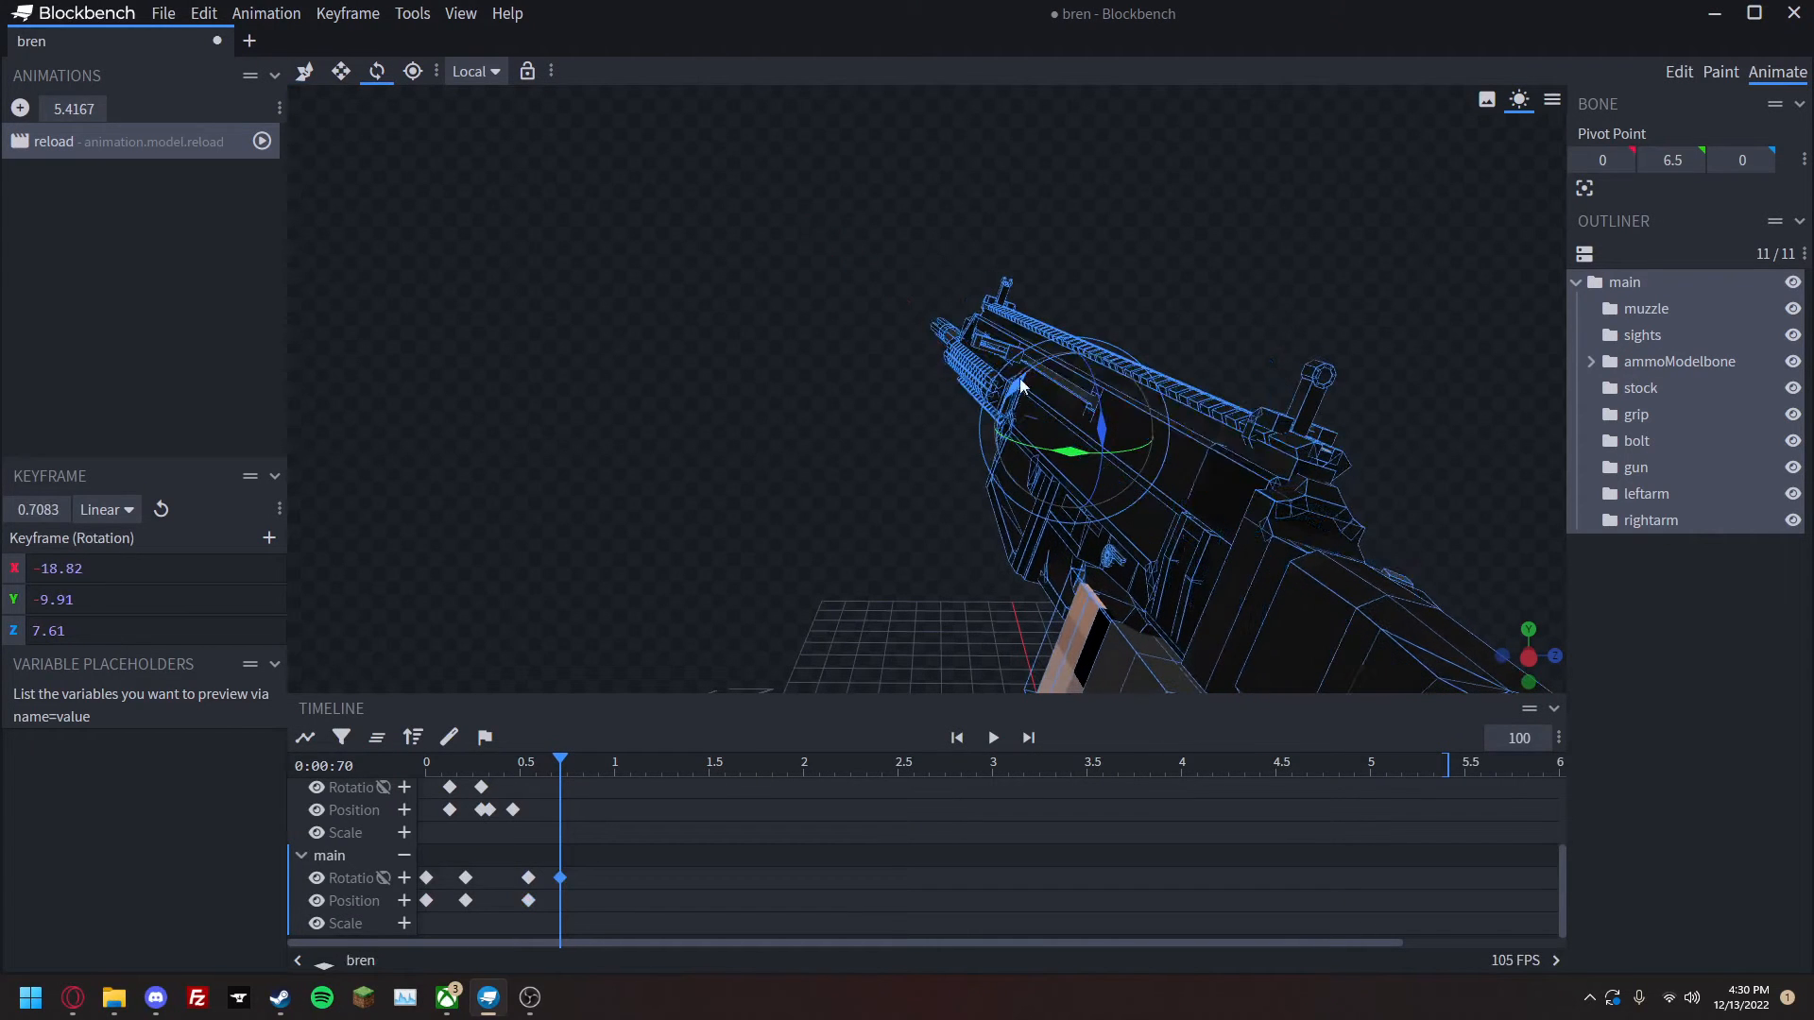
key("space")
key("space")
Move the magazine and left arm drop keyframes to about 0.46 and 0.7 s, and main's last keyframes to start at 0.9167 s.
left_click_drag(731, 931, 490, 774)
left_click_drag(489, 838, 559, 933)
left_click_drag(535, 767, 593, 767)
scroll(594, 852, "down", 2)
left_click_drag(553, 870, 599, 877)
key("space")
key("space")
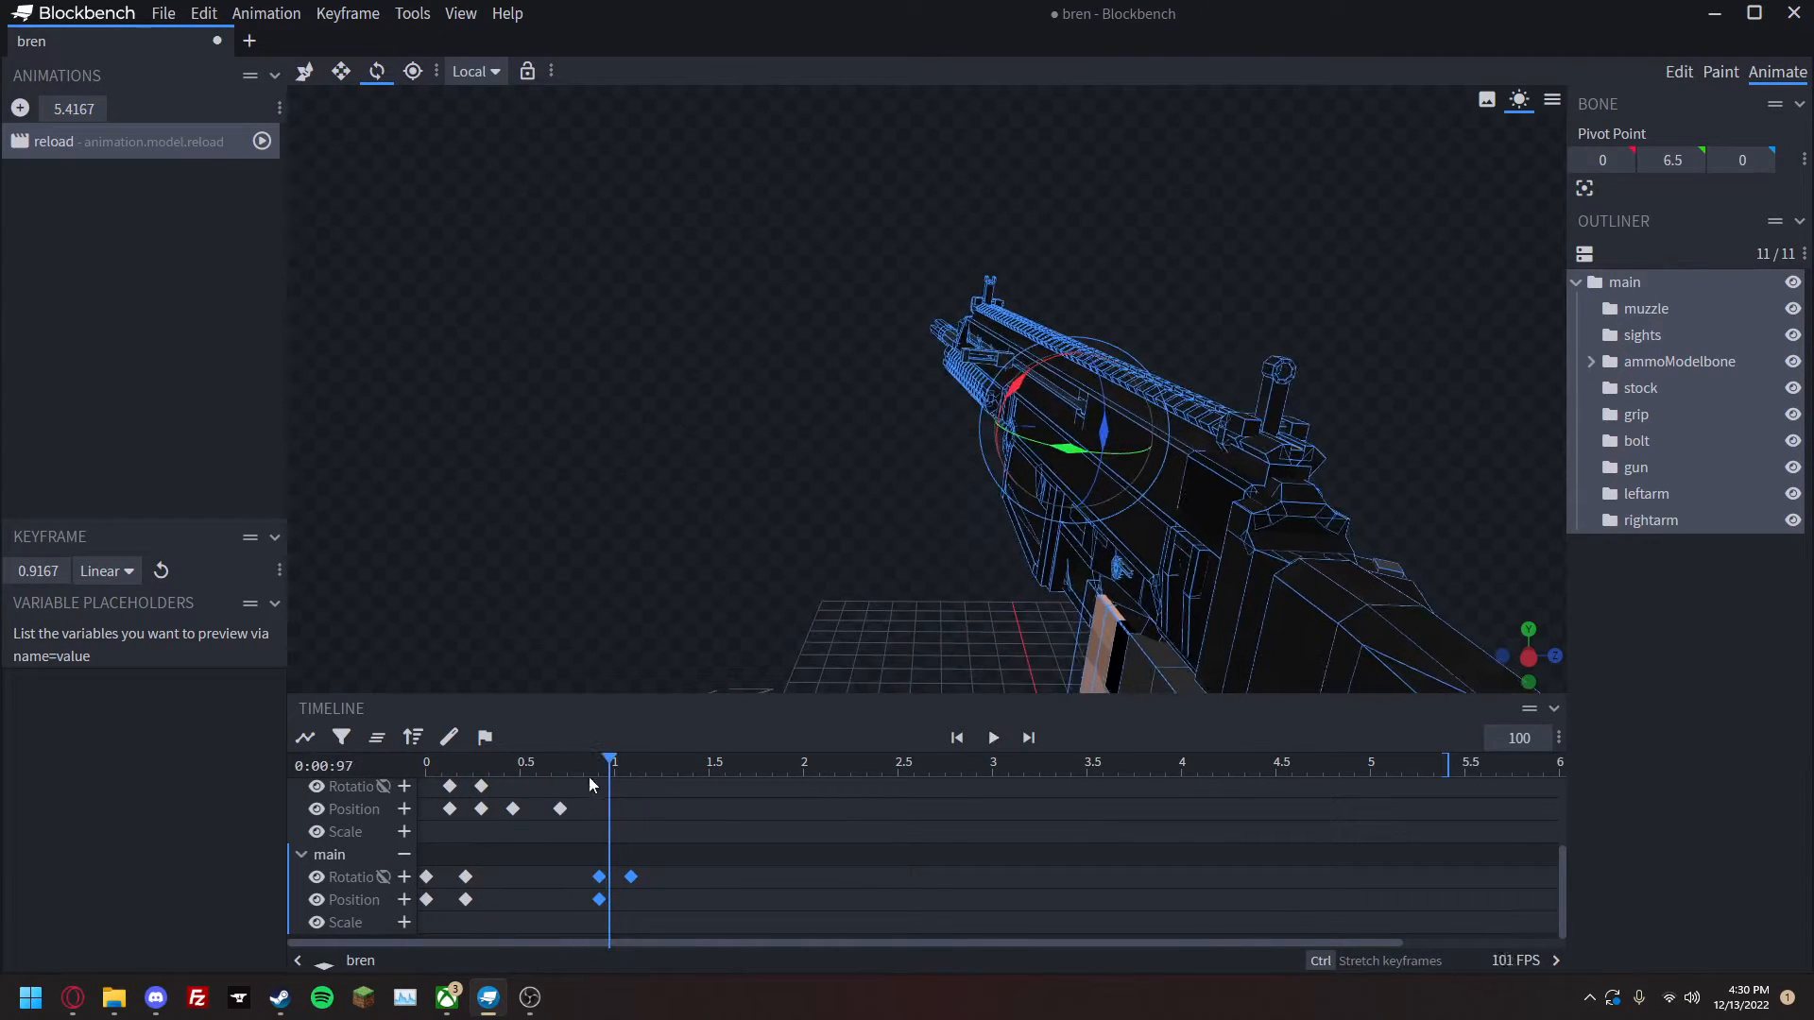
Key ammoModelbone's lowered position at about 1.2 s, paste its 0, 0, 0 position keyframe at 1.375 s, and play it back.
left_click_drag(611, 759, 655, 759)
scroll(474, 871, "up", 3)
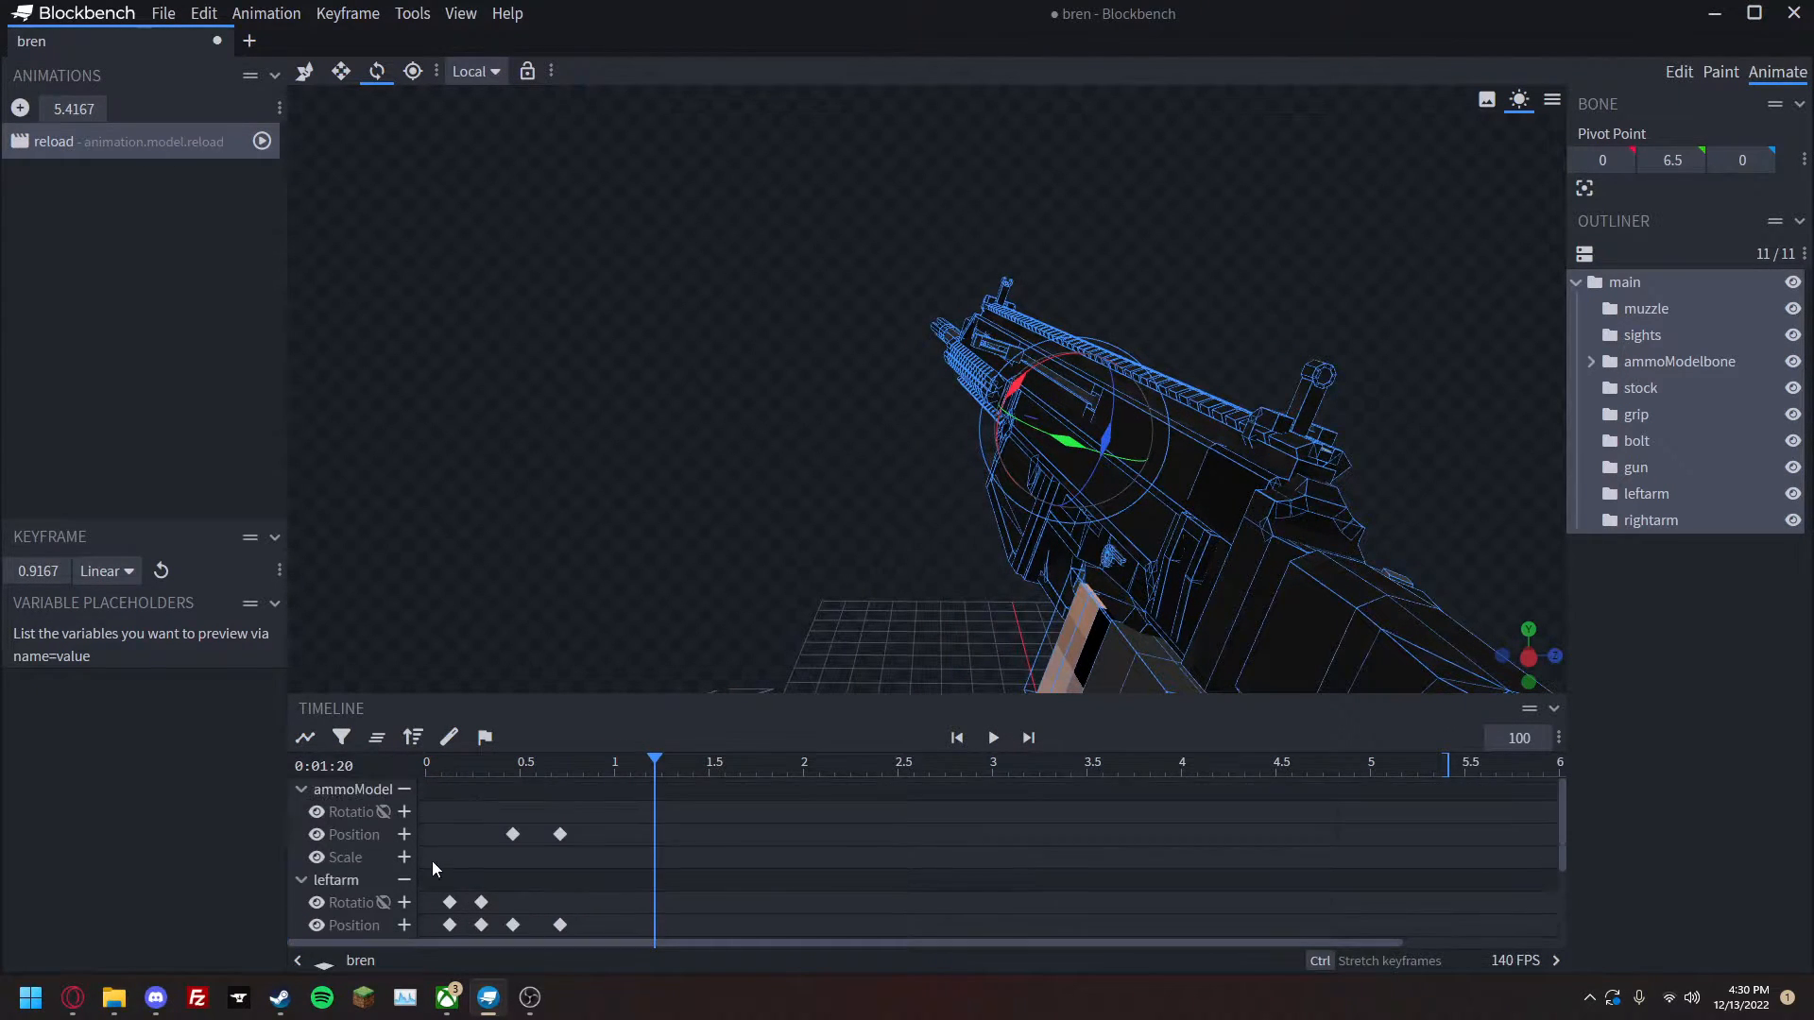
left_click(405, 834)
left_click(513, 834)
left_click_drag(654, 763, 544, 770)
key("ctrl+v")
key("space")
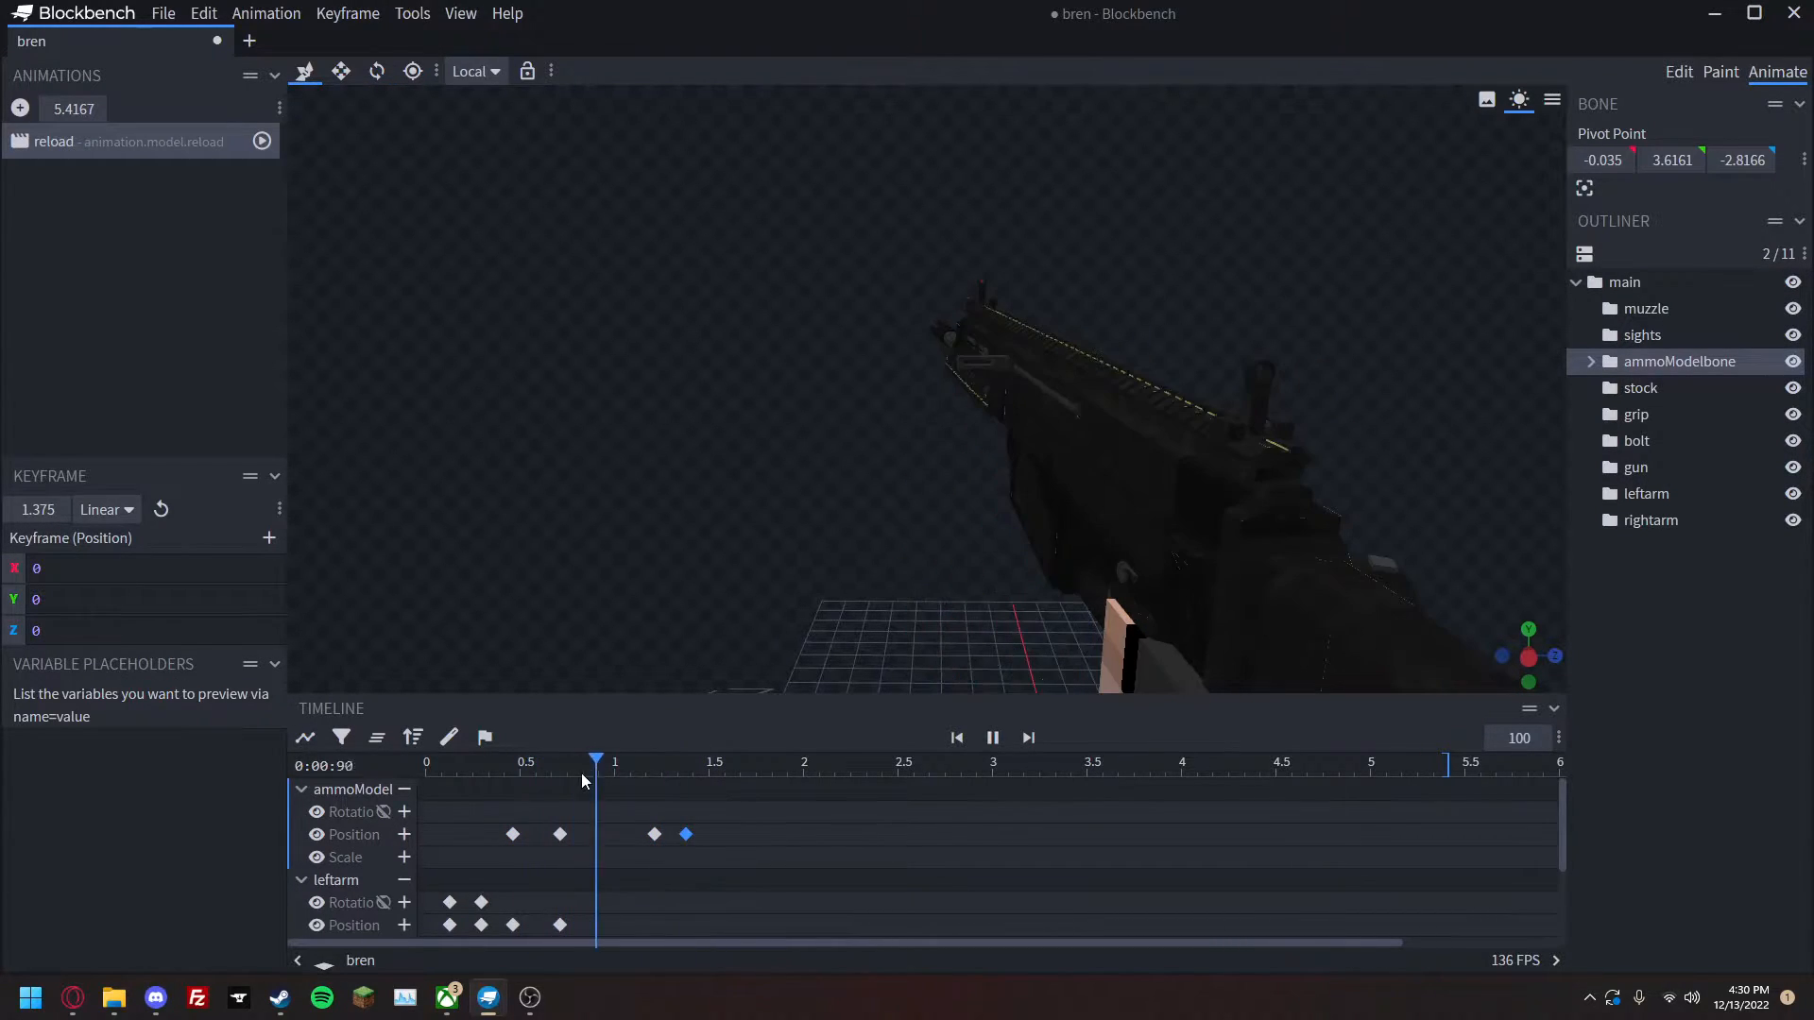
key("space")
Key leftarm's lowered position at about 1.2 s, paste its 7.1, -3.8, 1 position keyframe at 1.375 s, and play it back.
left_click_drag(694, 770, 655, 780)
scroll(409, 918, "down", 1)
left_click(404, 894)
left_click(481, 894)
mouse_move(653, 765)
left_mouse_down()
mouse_move(686, 765)
mouse_move(591, 785)
mouse_move(685, 772)
left_mouse_up()
key("ctrl+v")
key("space")
key("space")
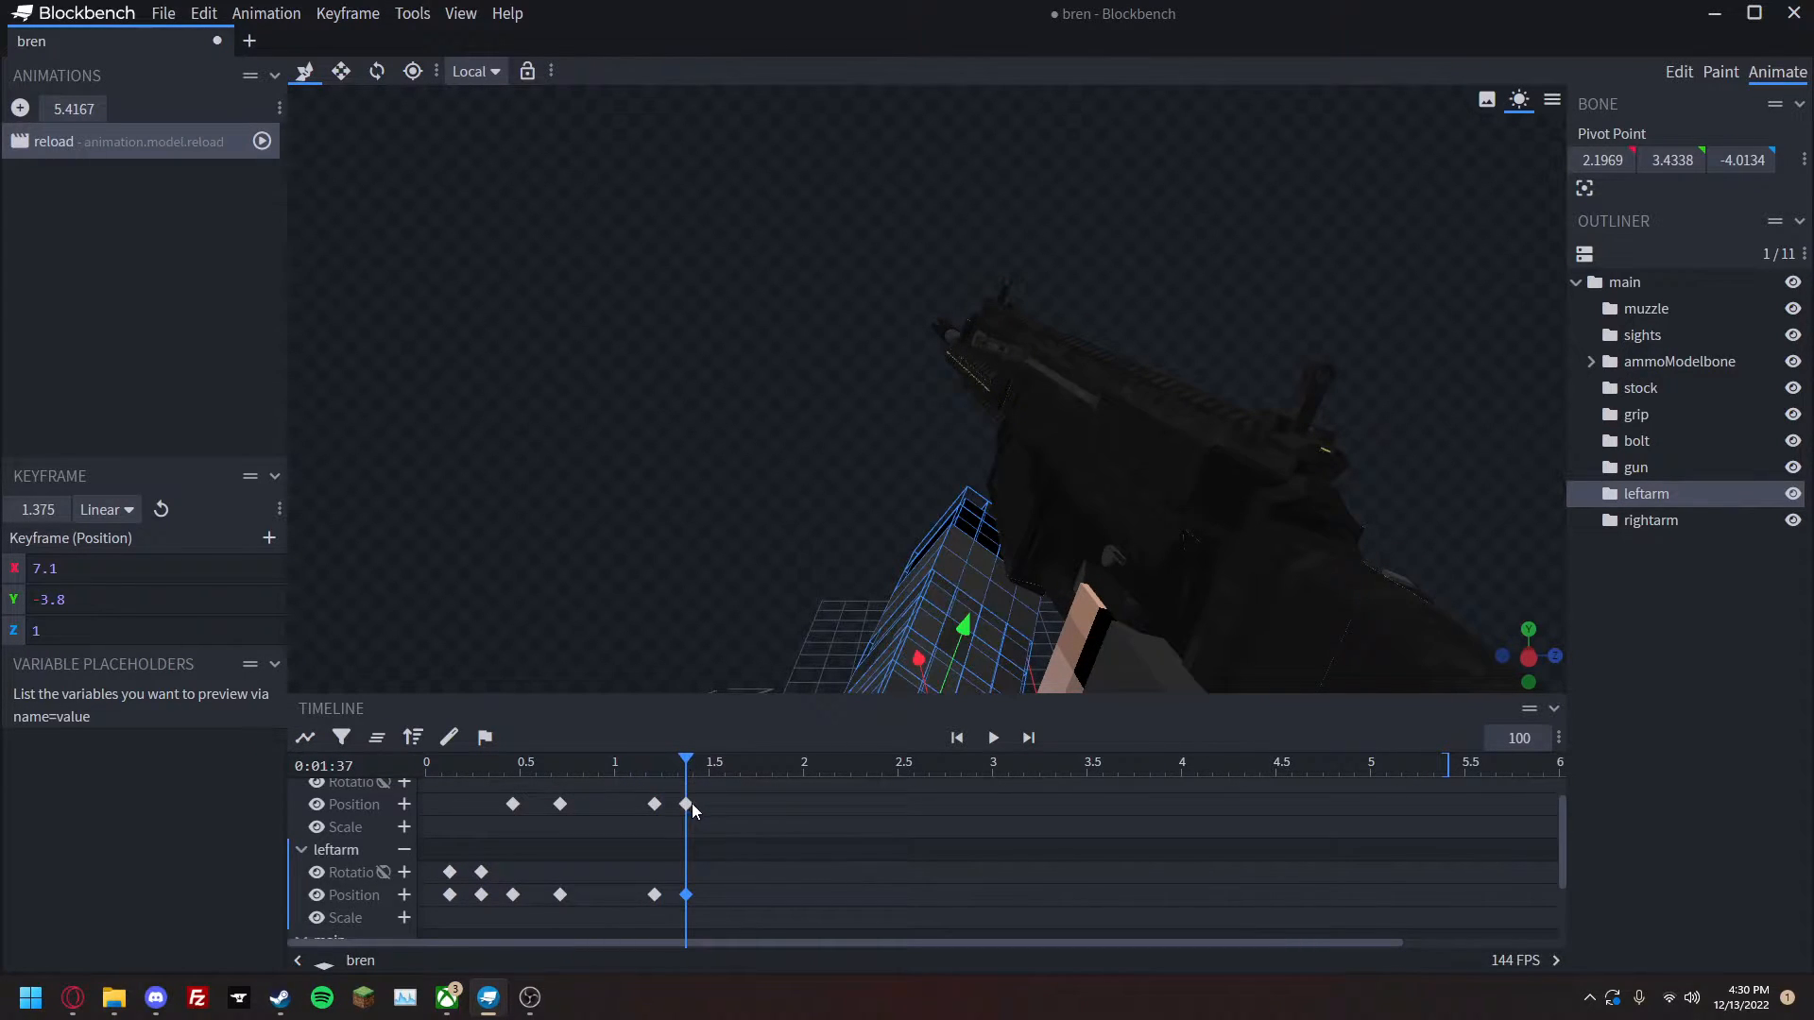
Set the 1.375 s position keyframes to 0, -2.1, 0 for ammoModelbone and 7.1, -7.8, 1 for leftarm.
left_click(687, 804)
left_click_drag(660, 629, 1033, 462)
right_click_drag(1162, 590, 1108, 501)
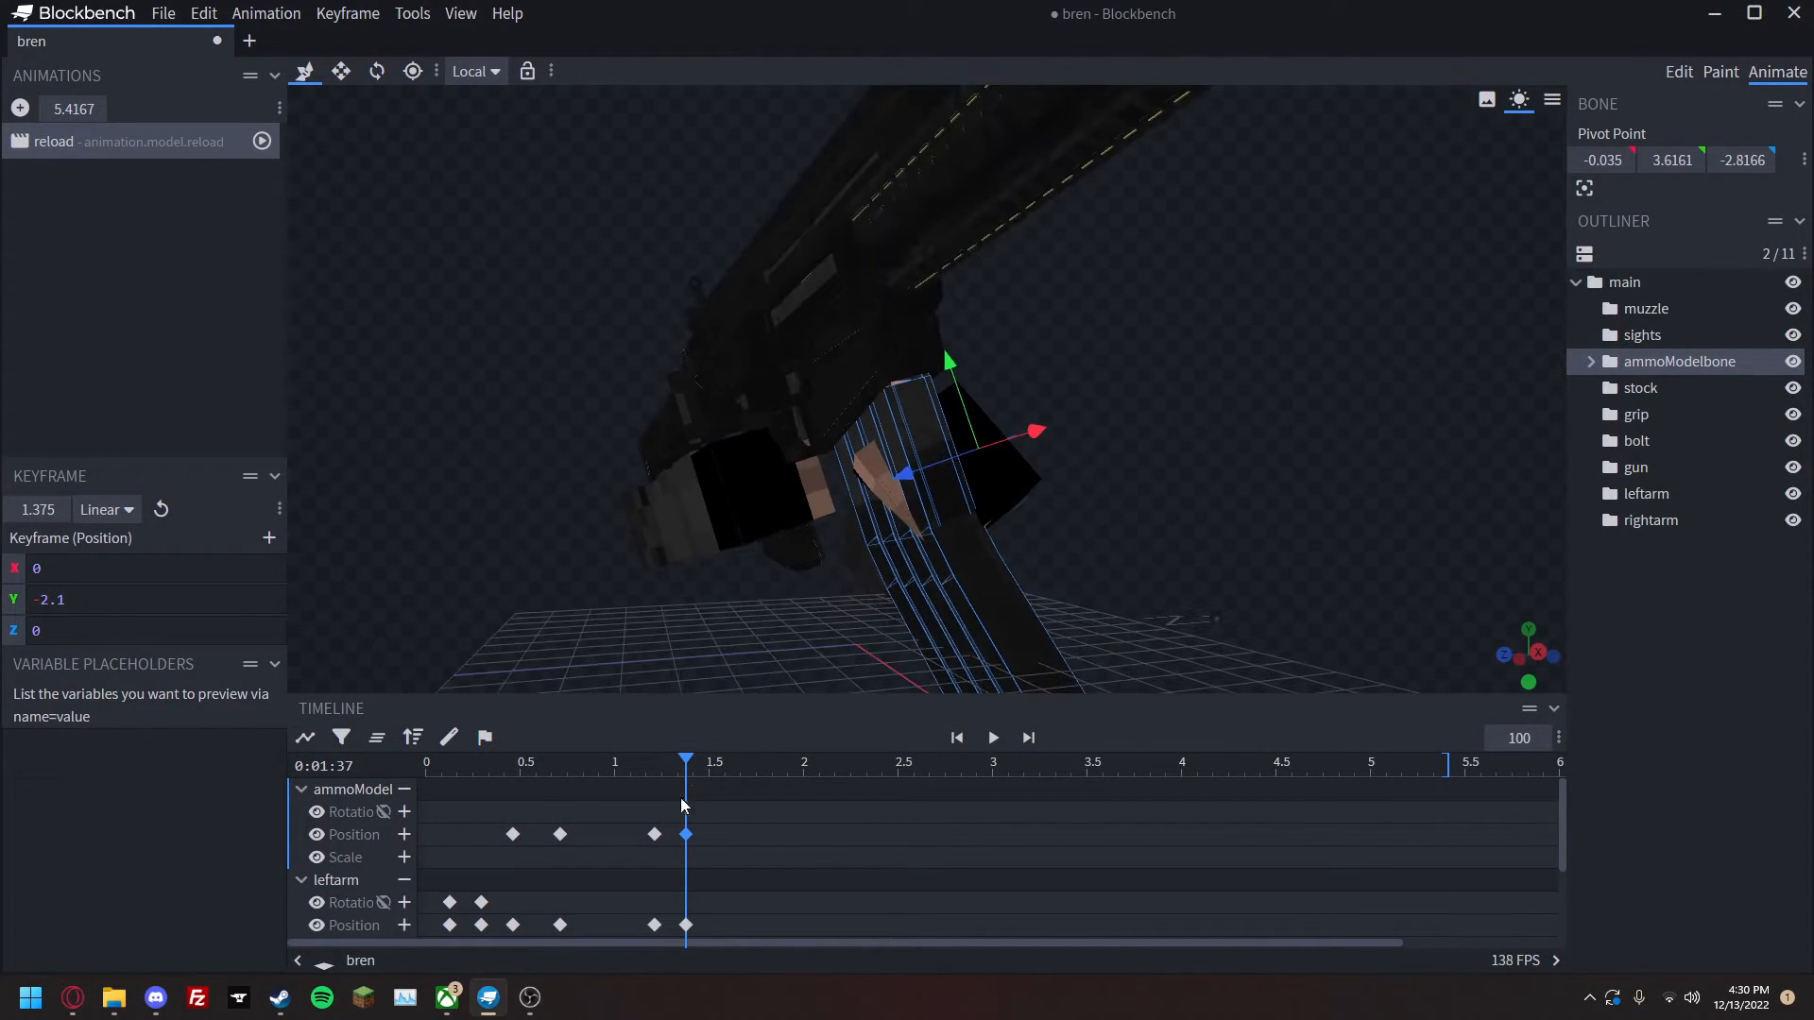
left_click(870, 509)
left_click_drag(888, 482, 699, 567)
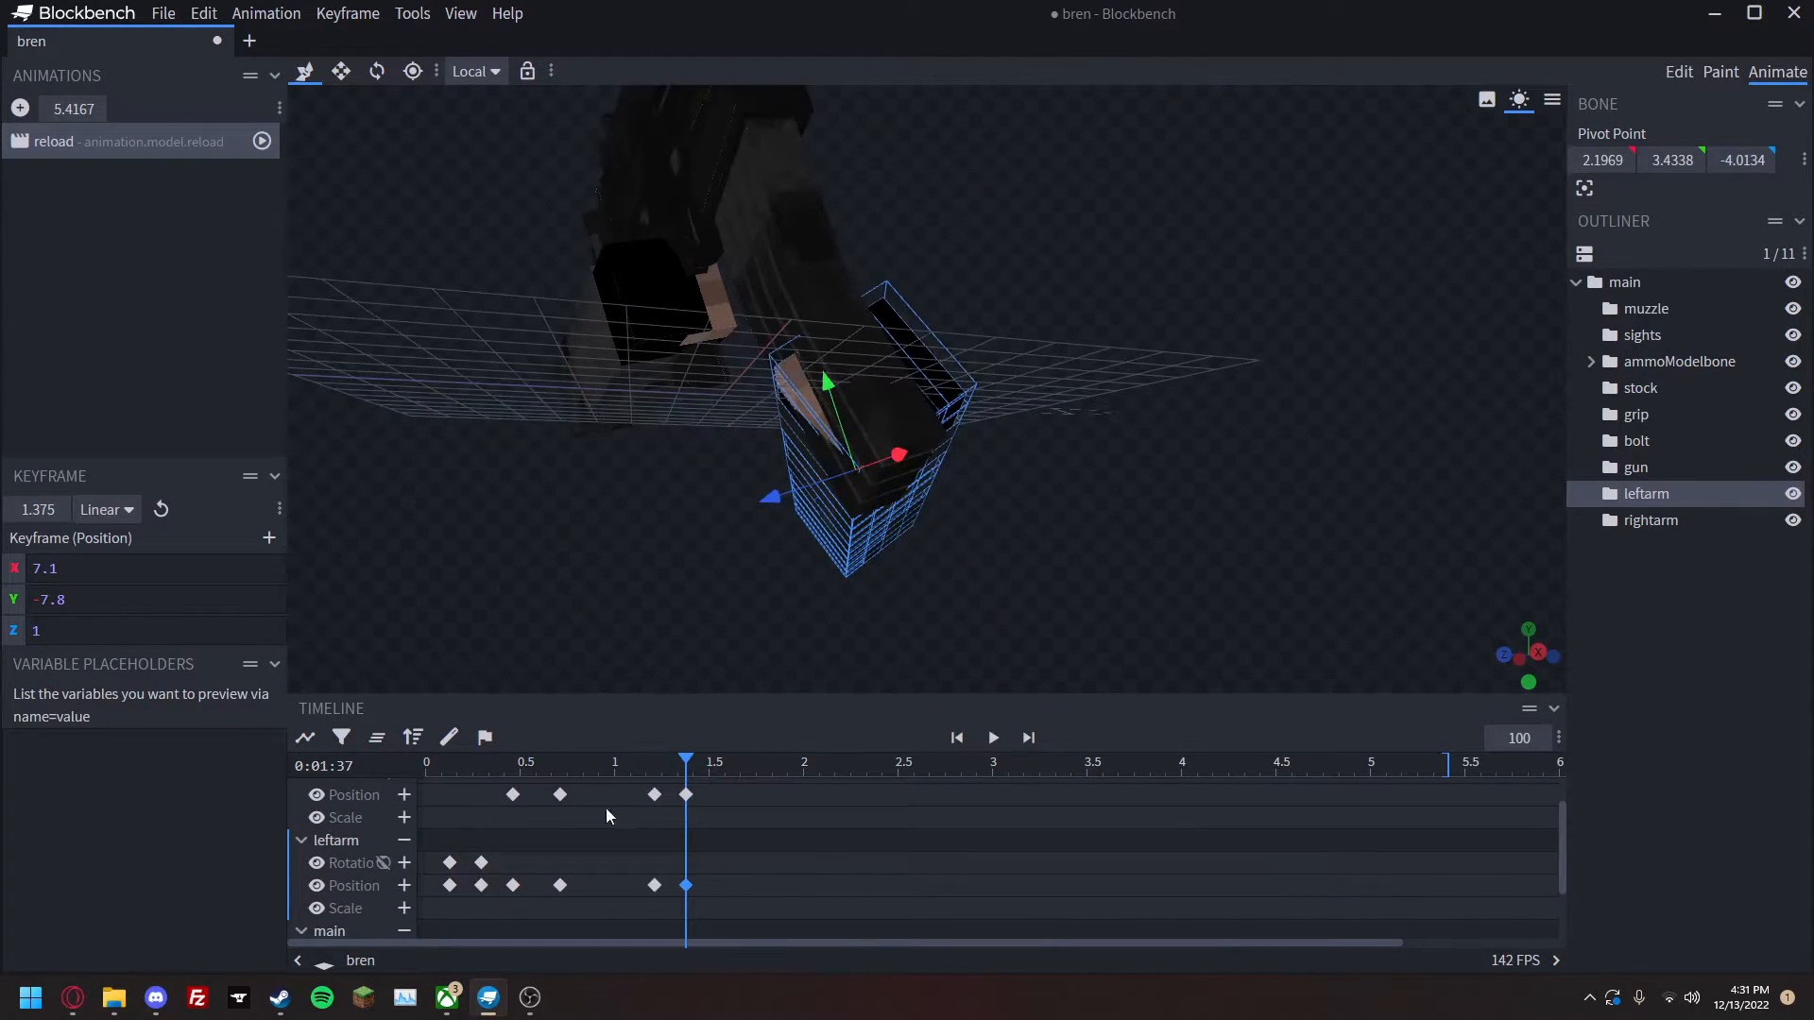
Key ammoModelbone's position at about 1.54 s, paste its 0.46 s position keyframe at about 1.58 s, and play it back.
left_click_drag(684, 761, 746, 680)
left_click_drag(761, 760, 716, 762)
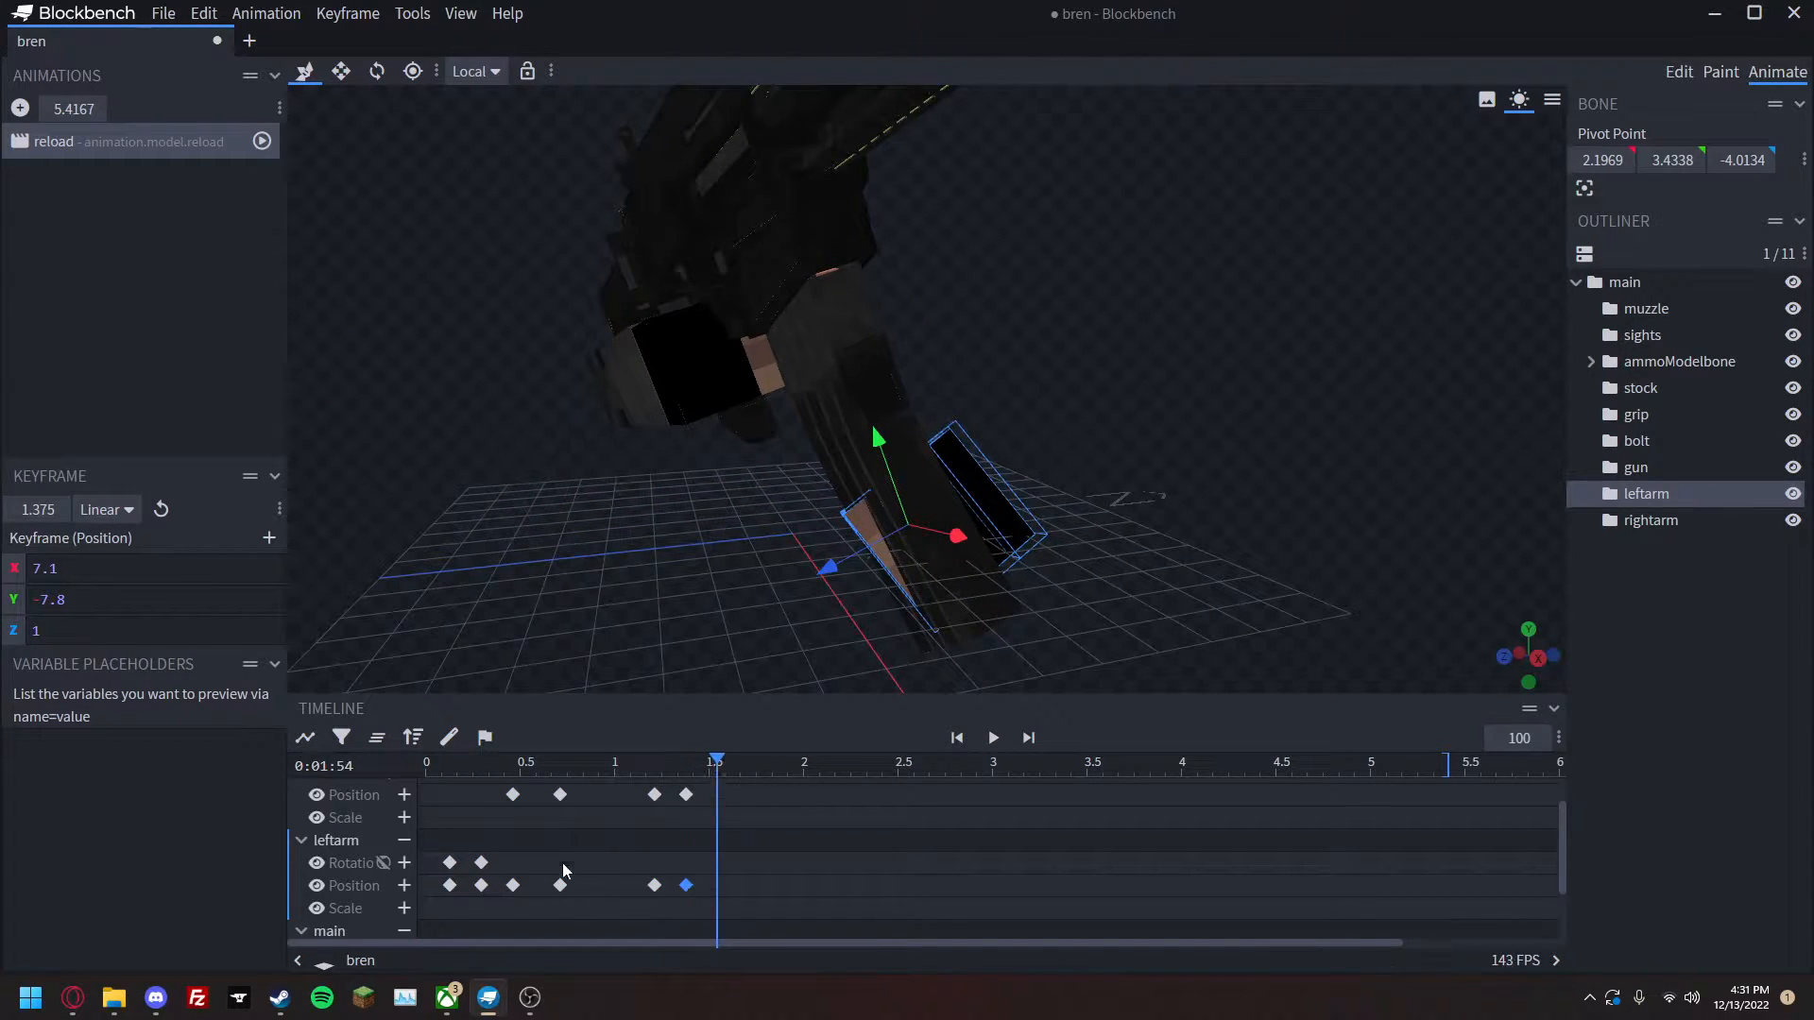
scroll(435, 841, "up", 1)
double_click(432, 833)
left_click(518, 834)
left_click_drag(718, 760, 716, 765)
key("ctrl+v")
left_click(597, 789)
key("space")
key("space")
Key leftarm's position at 1.5417 s, paste its 7.1, -3.8, 1 position keyframe at 1.5833 s, and play it back.
left_click(405, 925)
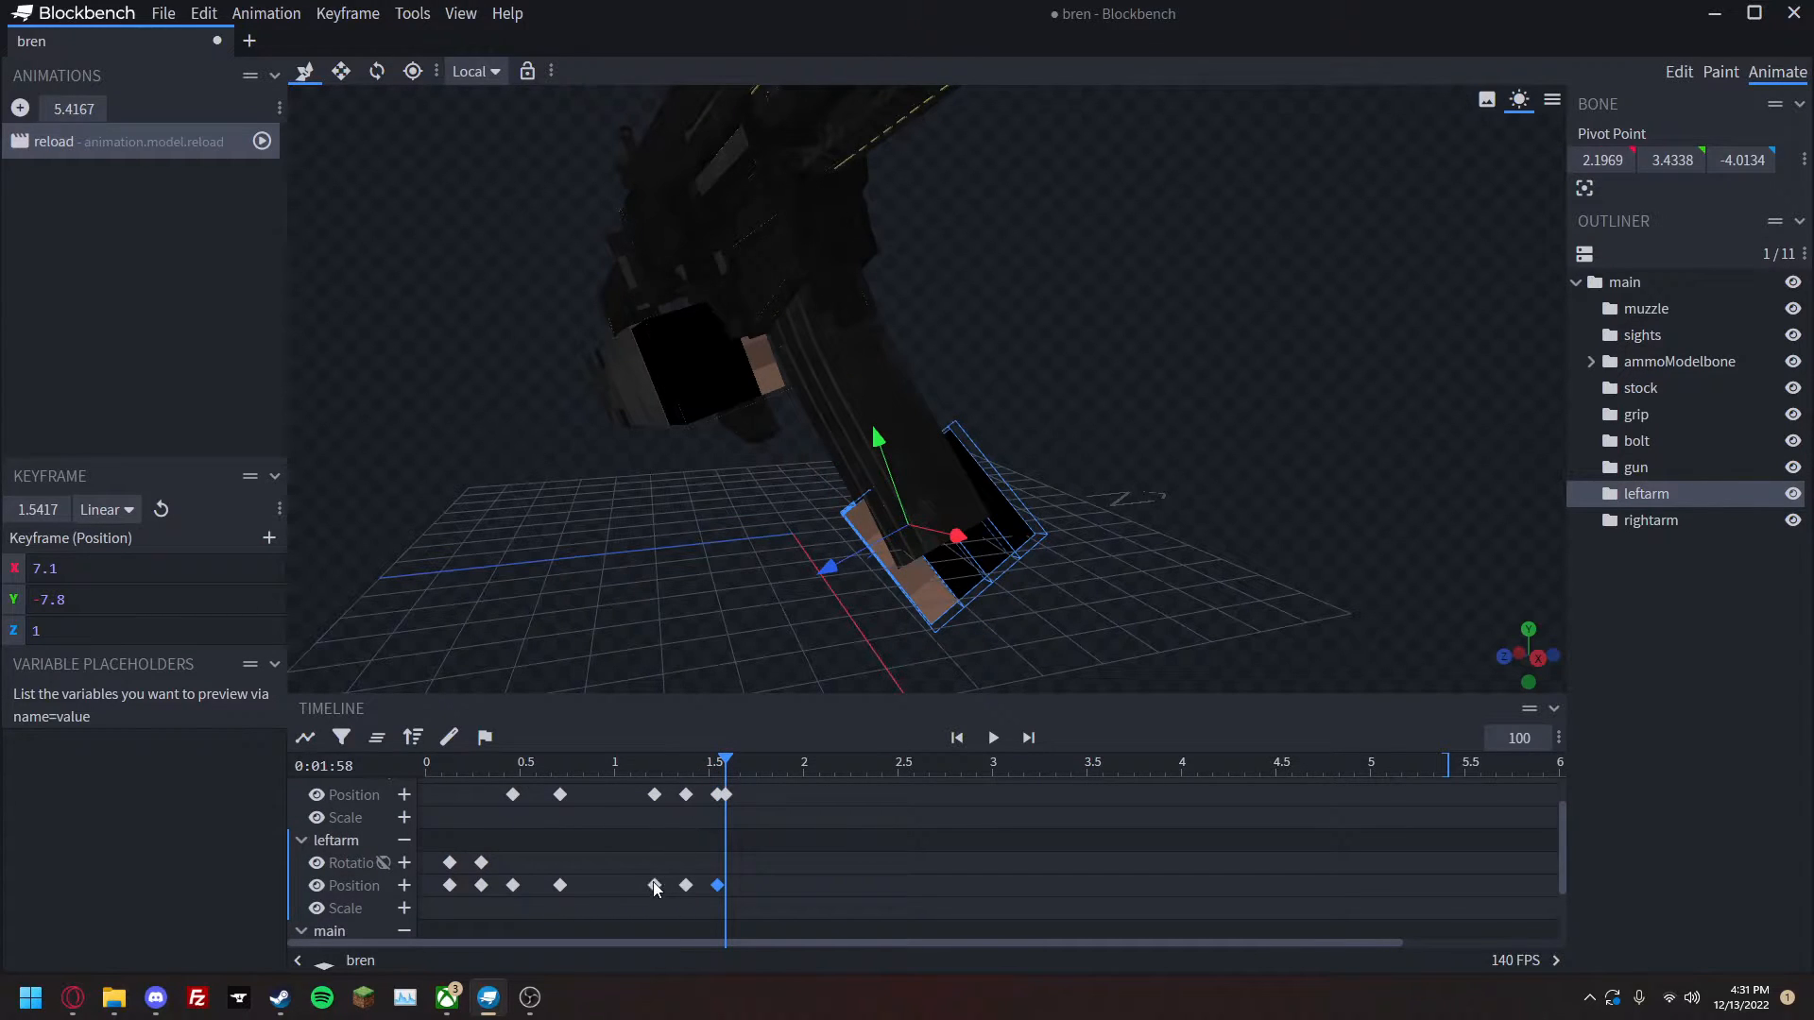
left_click(513, 886)
key("ctrl+c")
key("ctrl+v")
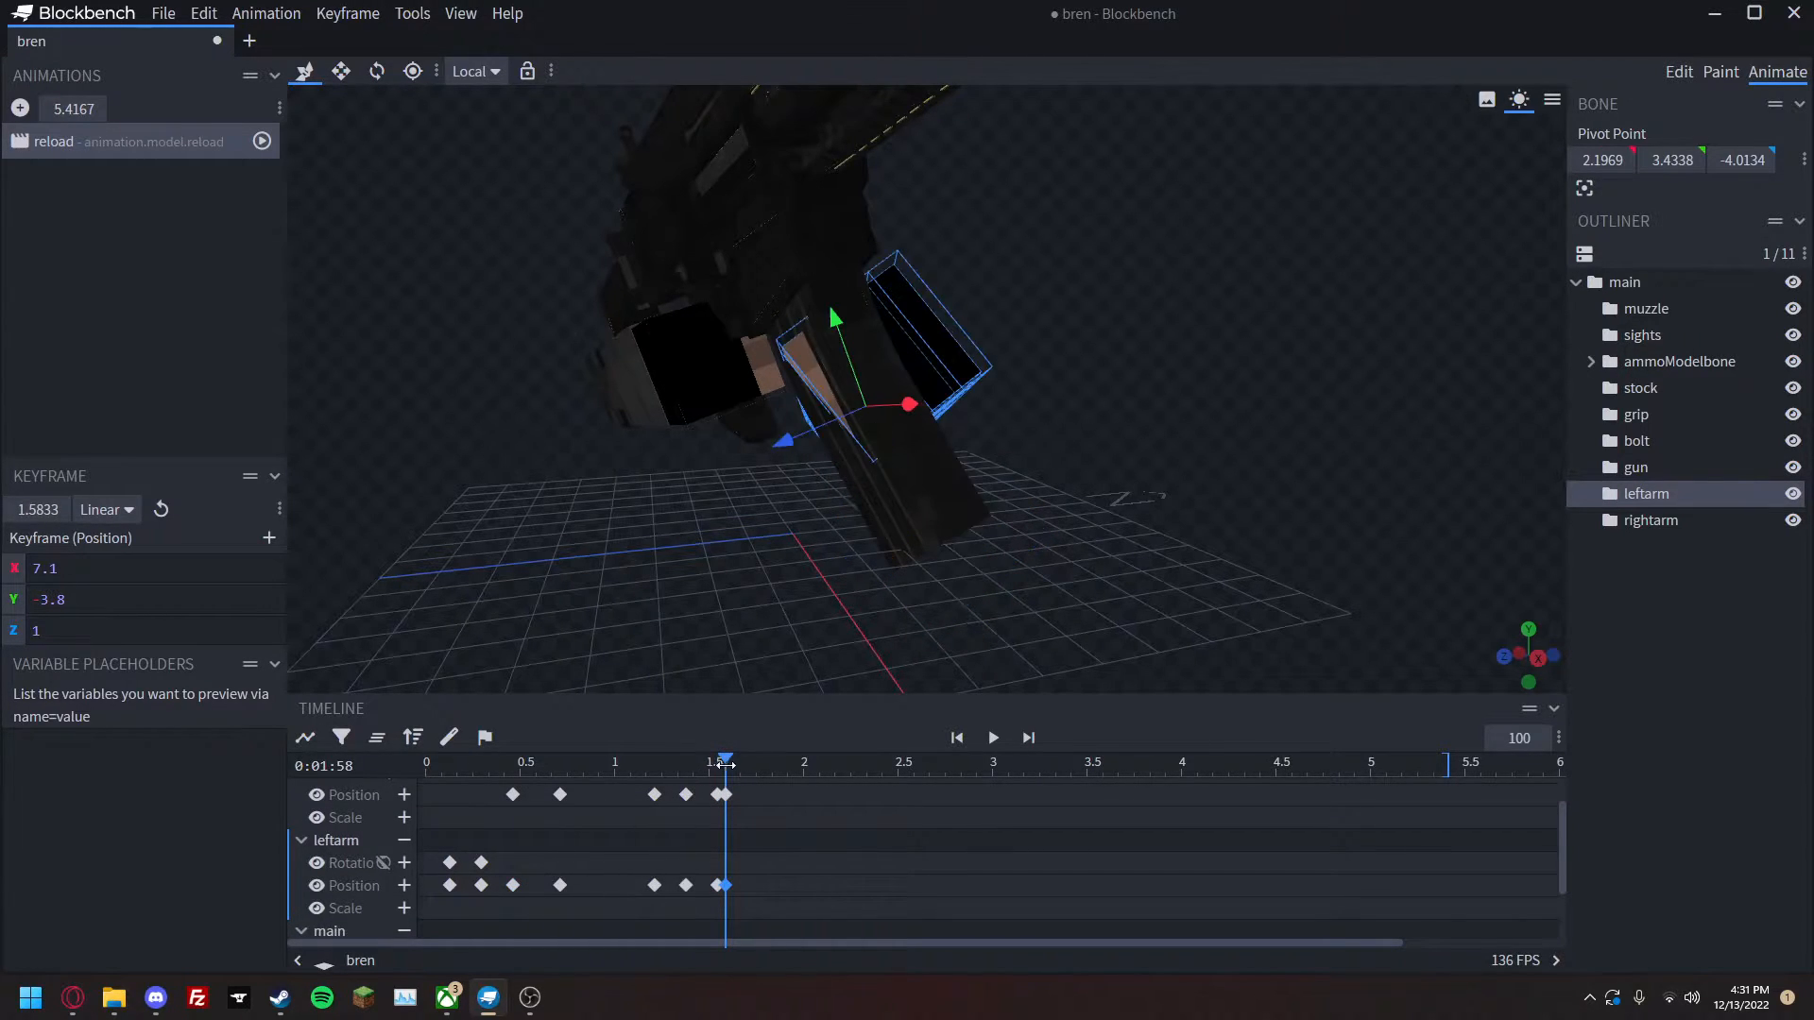
left_click_drag(724, 763, 602, 784)
key("space")
key("space")
left_click_drag(811, 767, 579, 765)
key("space")
key("space")
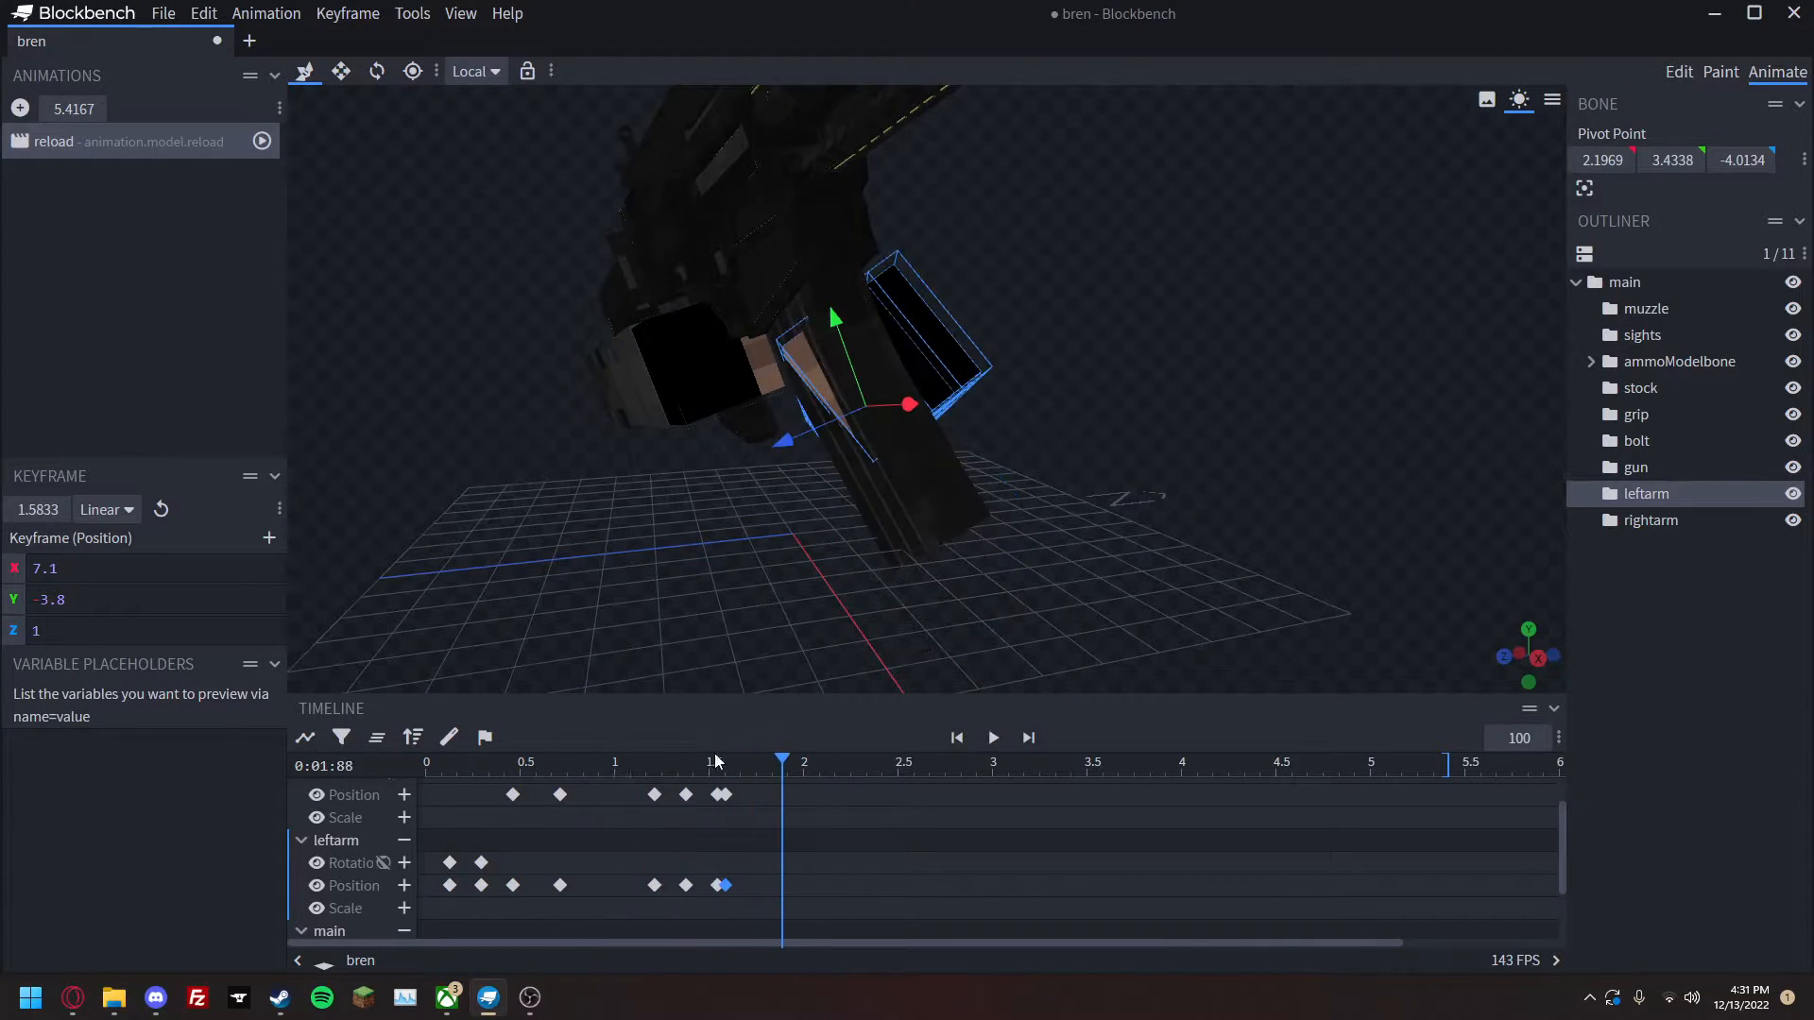
Switch to the second saved bren angle, set leftarm's 1.5833 s position to 7.1, -6.8, 1, and play it back.
right_click(680, 593)
mouse_move(747, 752)
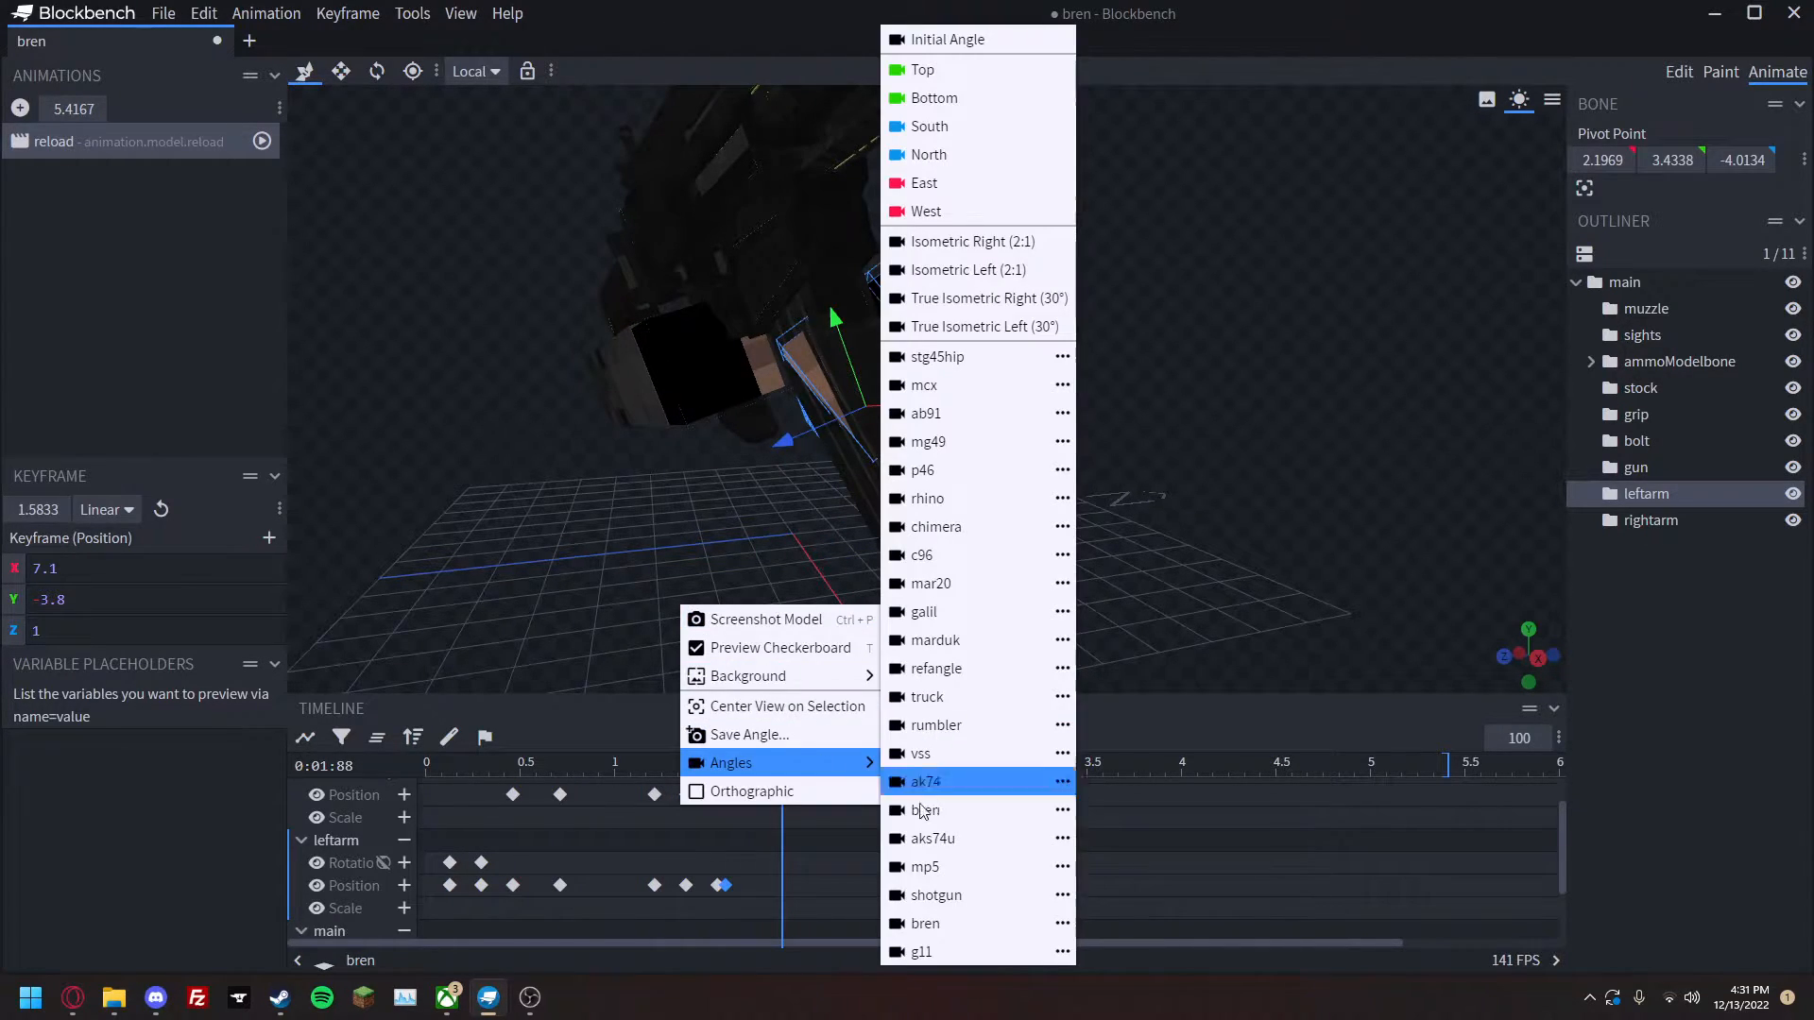
left_click(953, 921)
left_click_drag(782, 766, 725, 763)
left_click_drag(982, 514, 956, 595)
left_click(688, 767)
key("space")
key("space")
left_click(637, 762)
key("space")
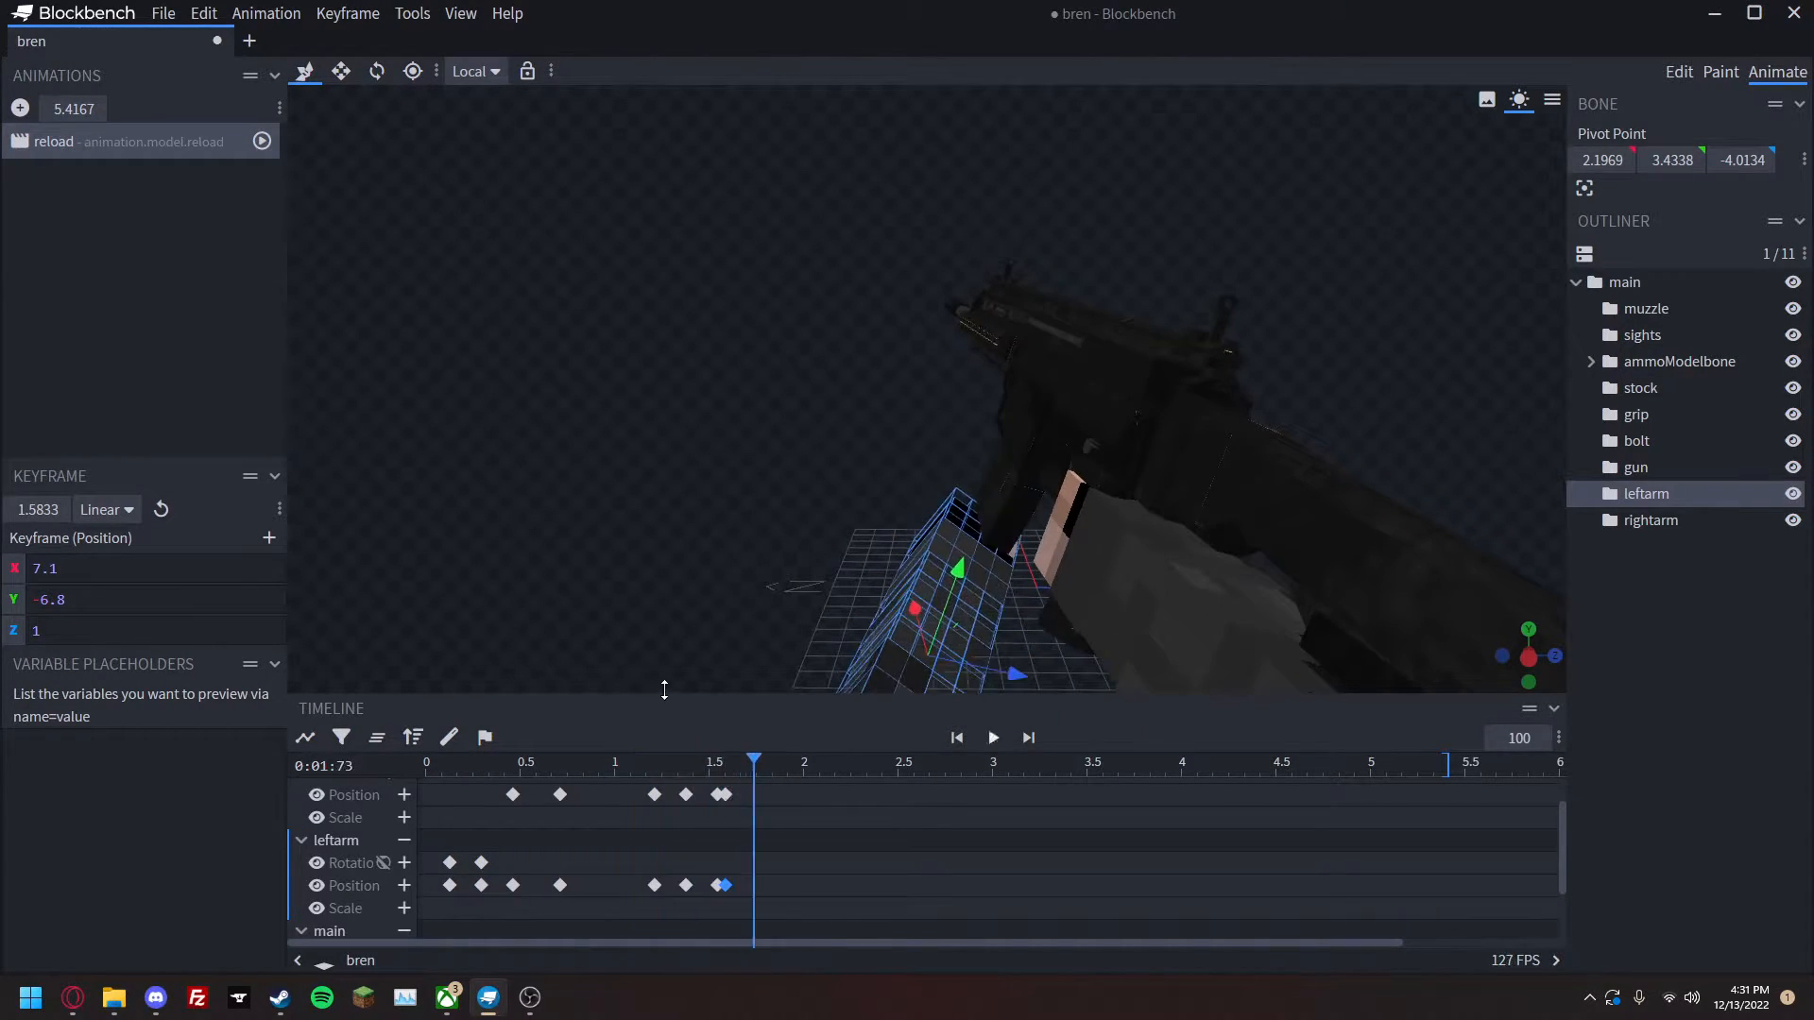
Restore the saved bren angle, play the reload, and key main's rotation and position at 1.75 s.
right_click(690, 660)
mouse_move(861, 812)
left_click(952, 921)
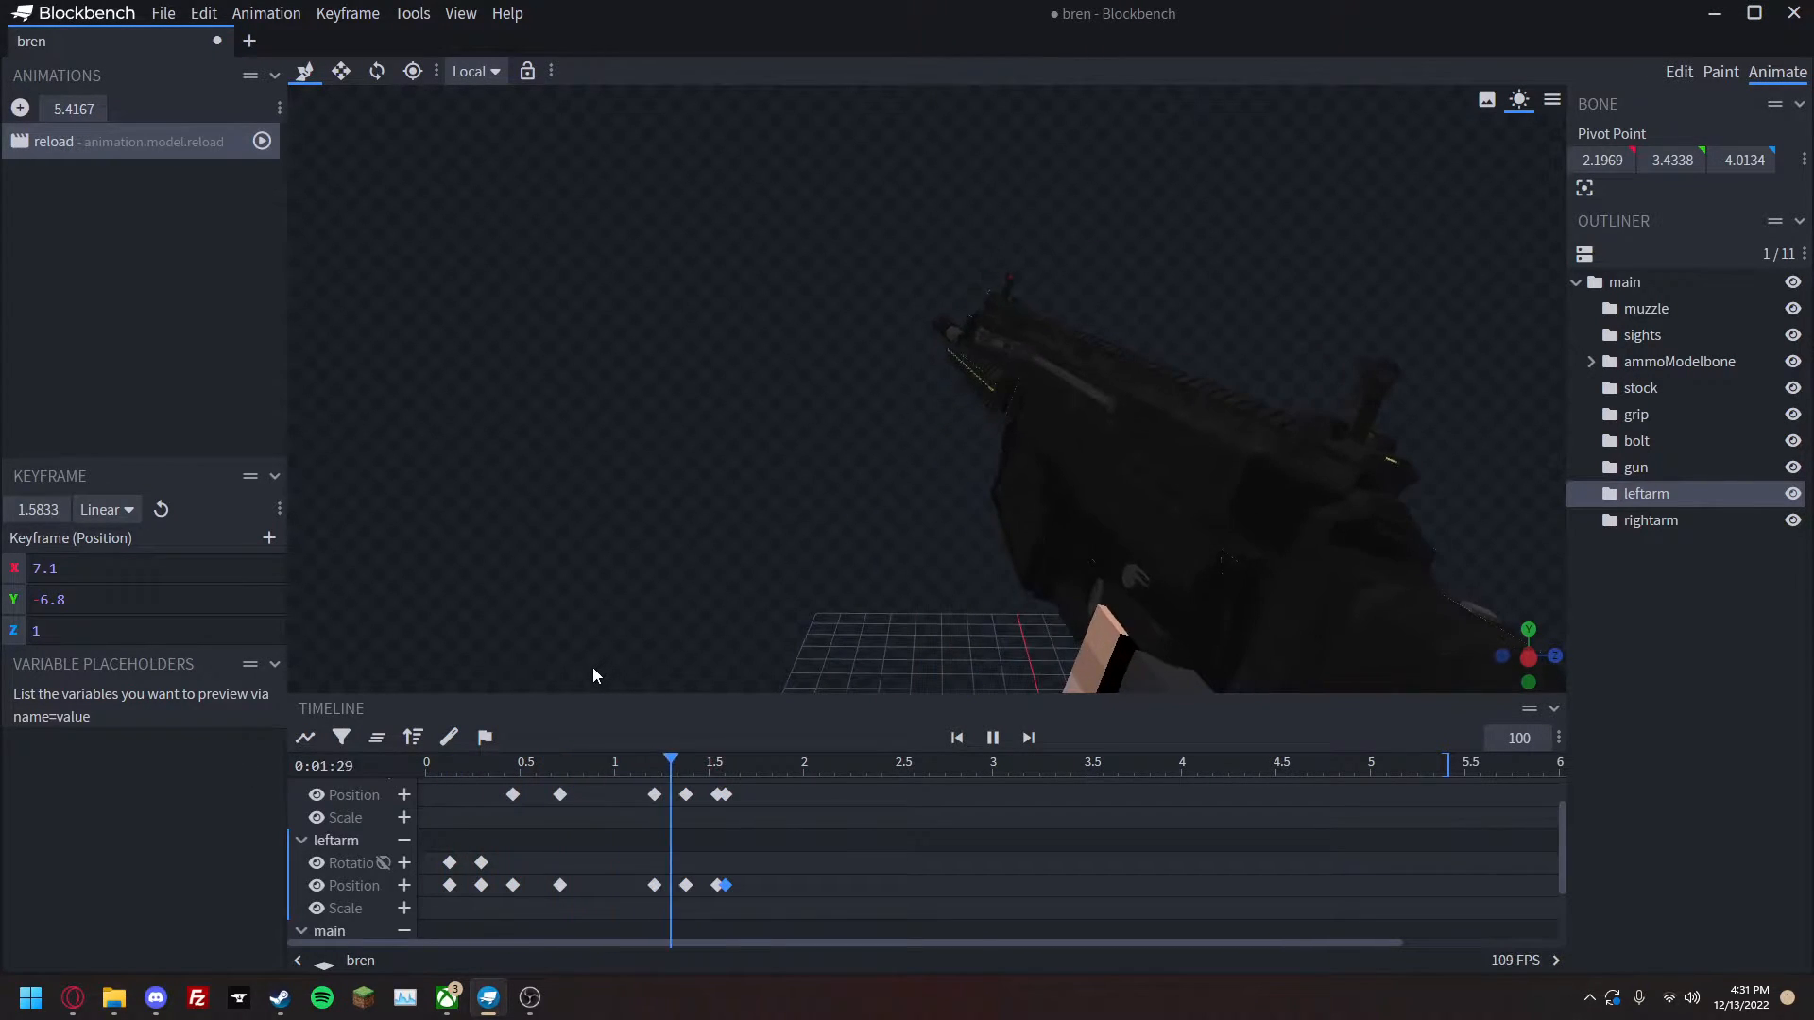
key("space")
scroll(465, 876, "down", 1)
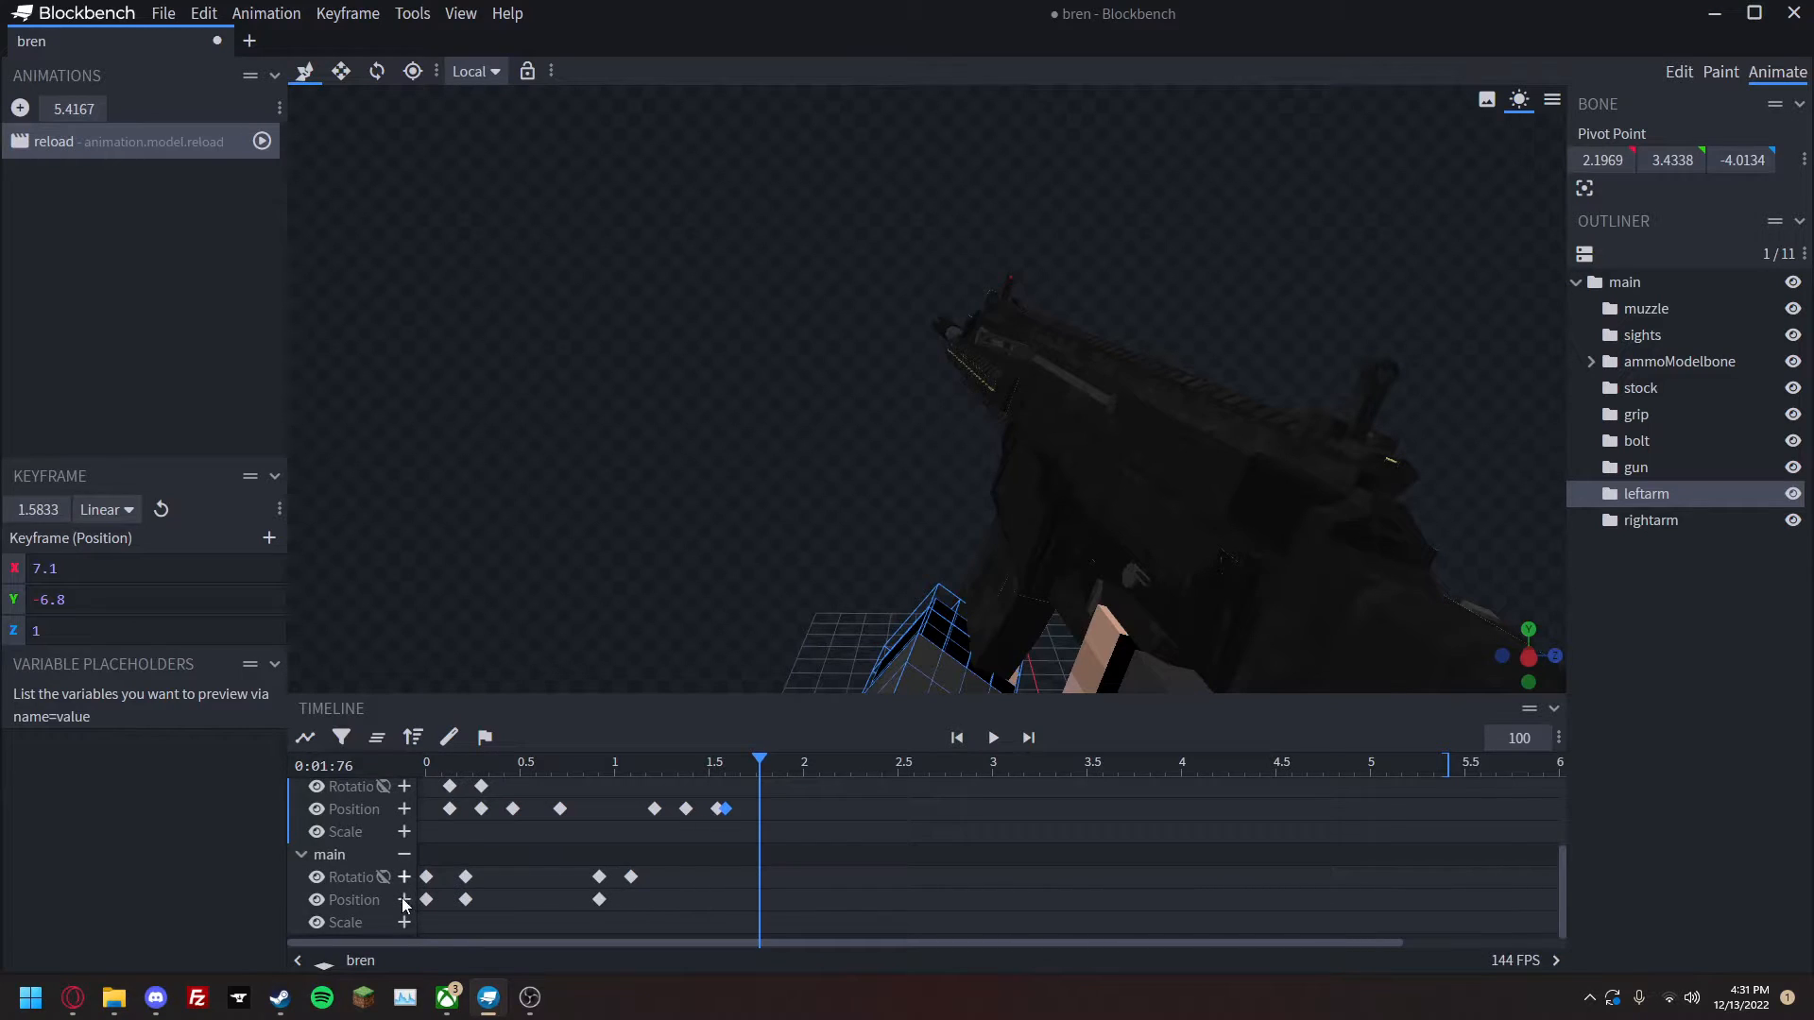
left_click(404, 899)
Rotate main at 2 s, set its position there to 3.6, 0.2, 0.9, and play the animation back.
left_click_drag(760, 762, 822, 760)
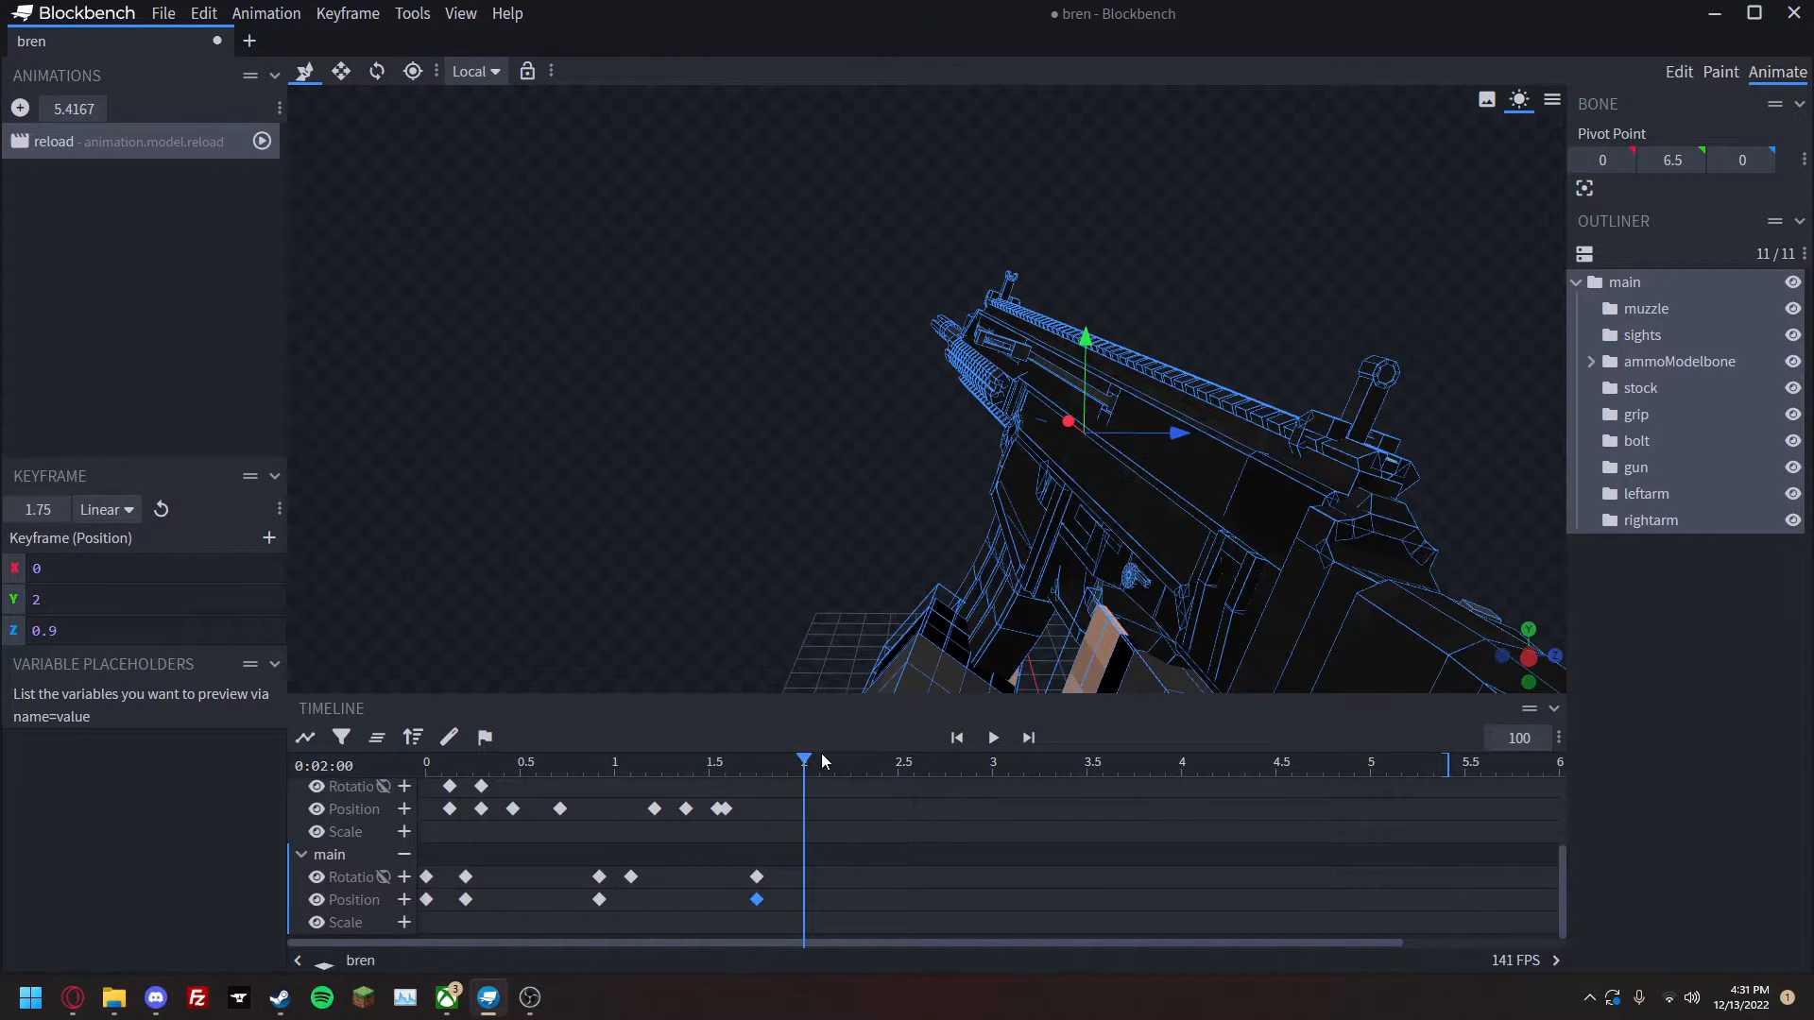
key("r")
left_click_drag(1074, 439, 1070, 446)
left_click_drag(1043, 368, 1084, 414)
key("v")
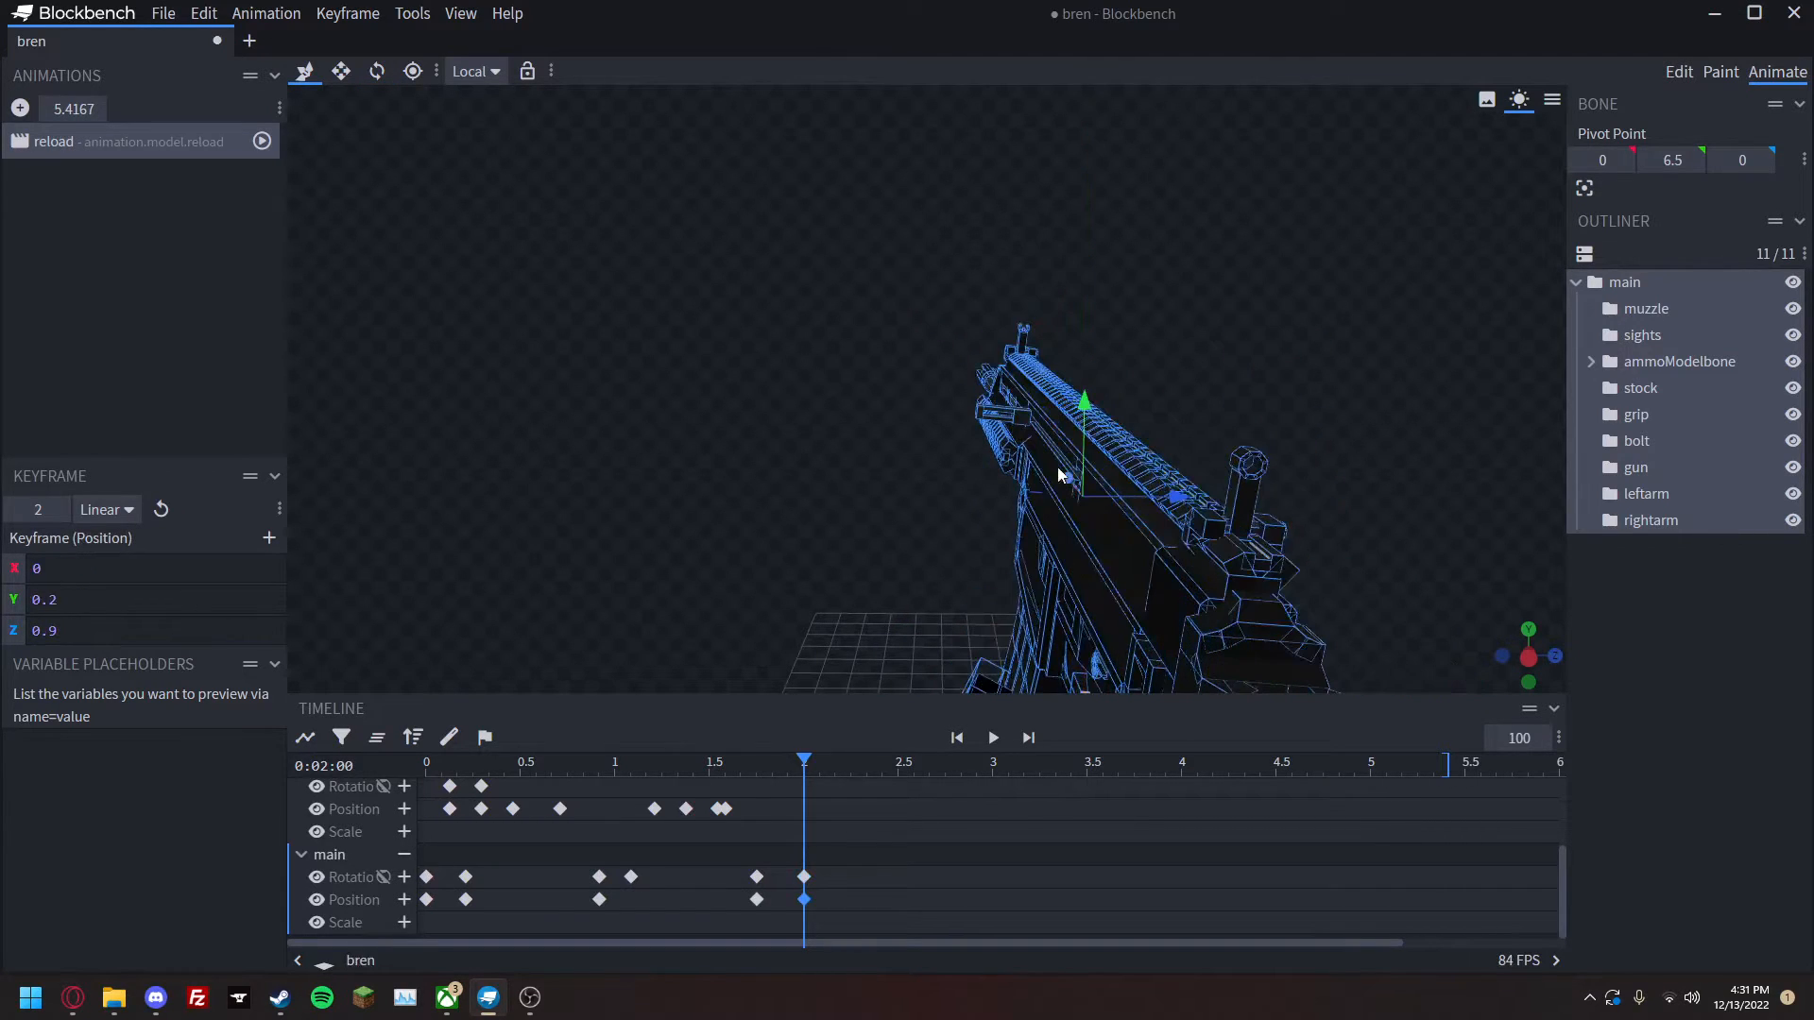
left_click_drag(1065, 475, 990, 563)
key("space")
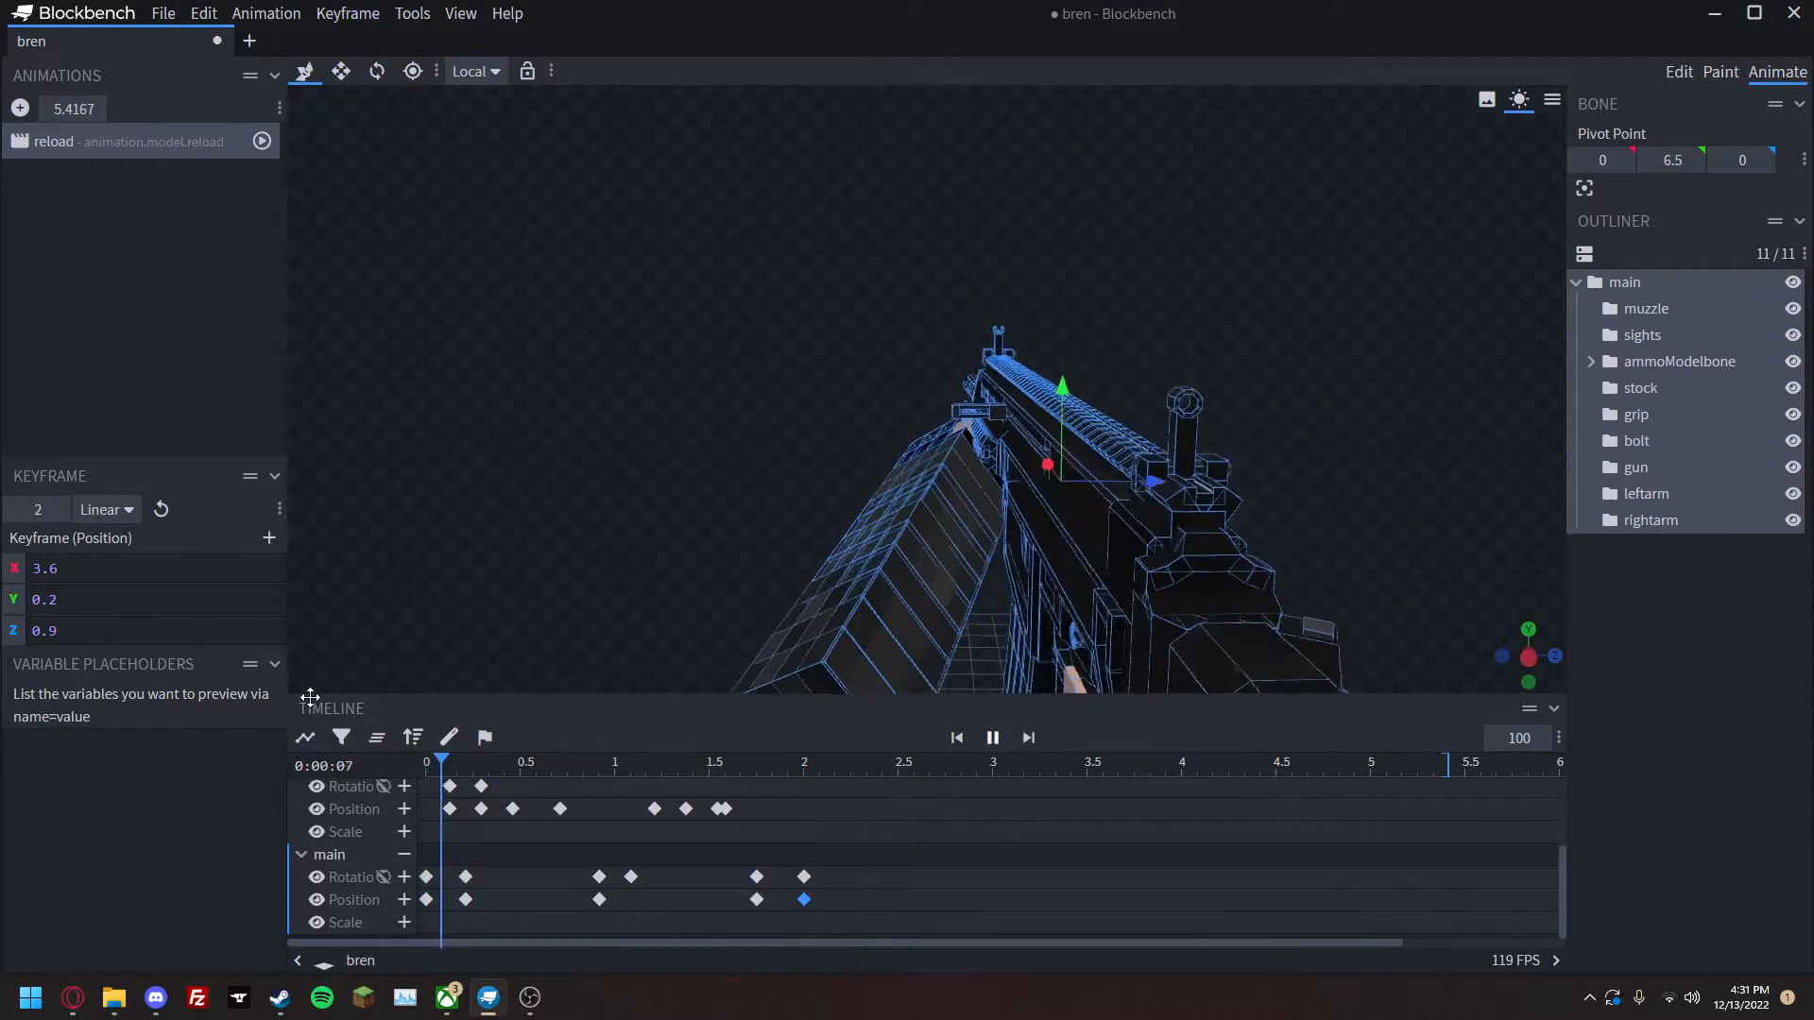
key("space")
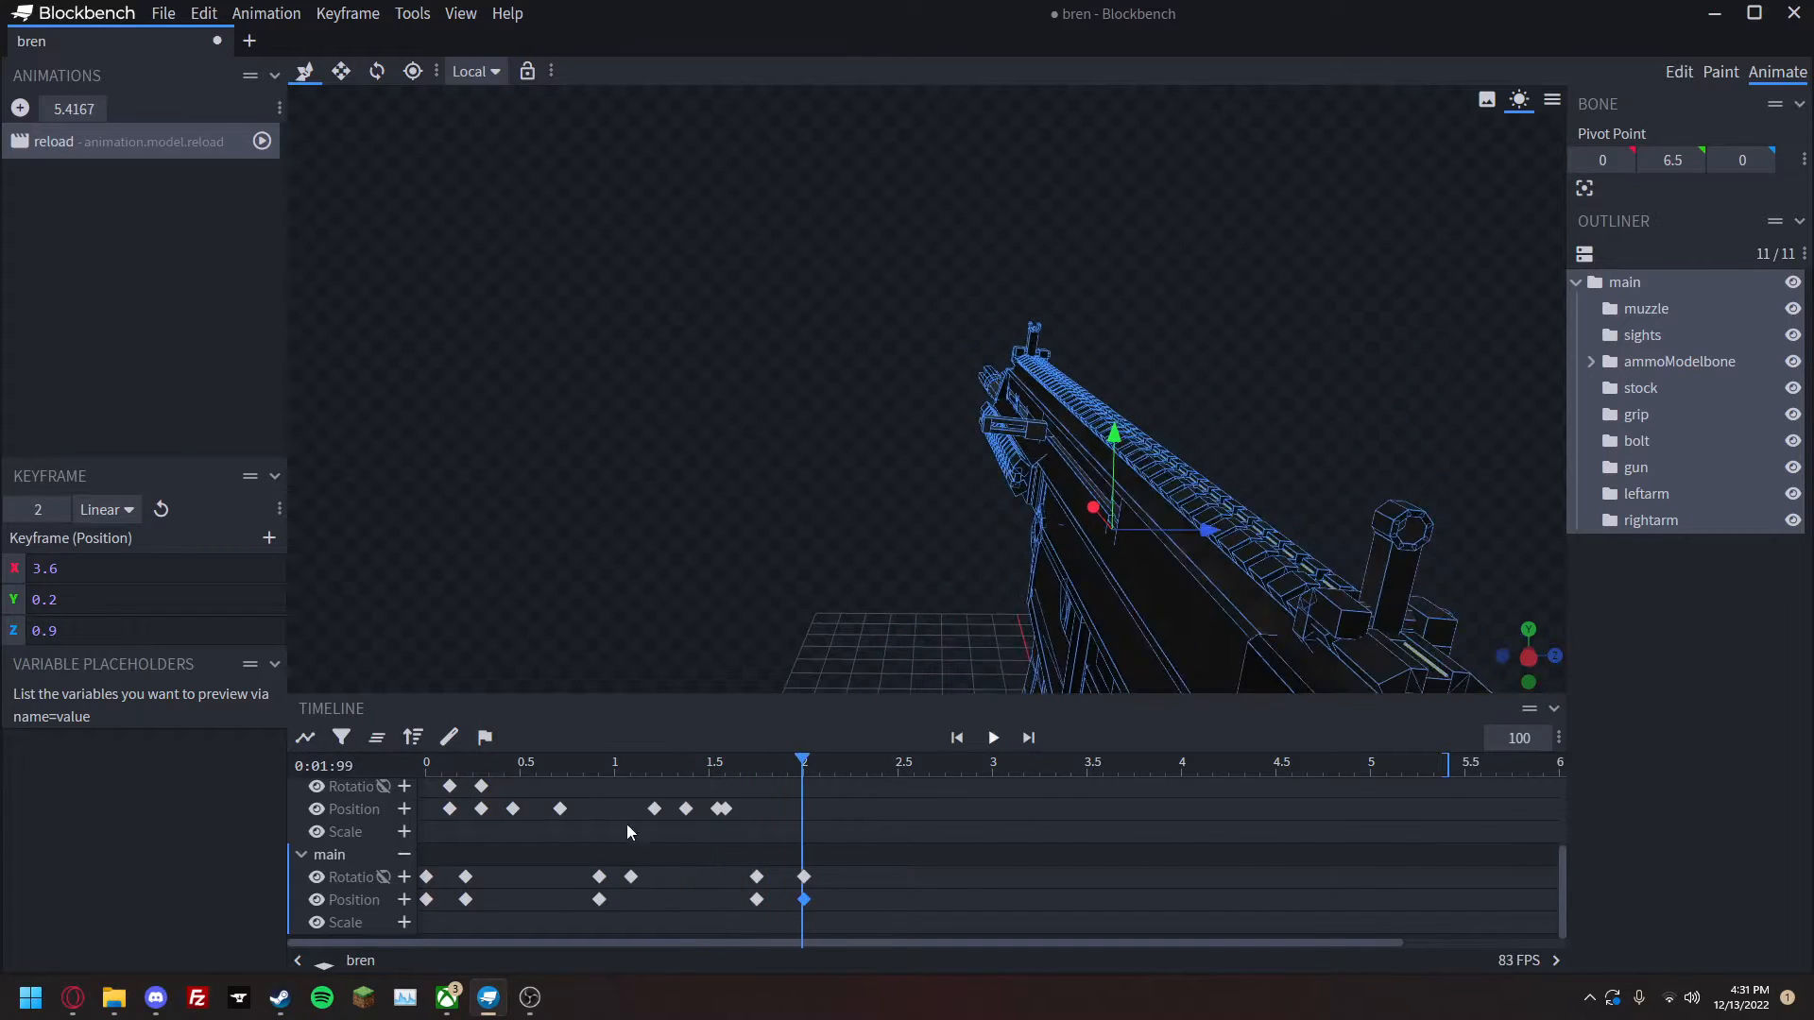
Key leftarm's rotation and position at 1.875 s.
left_click(797, 765)
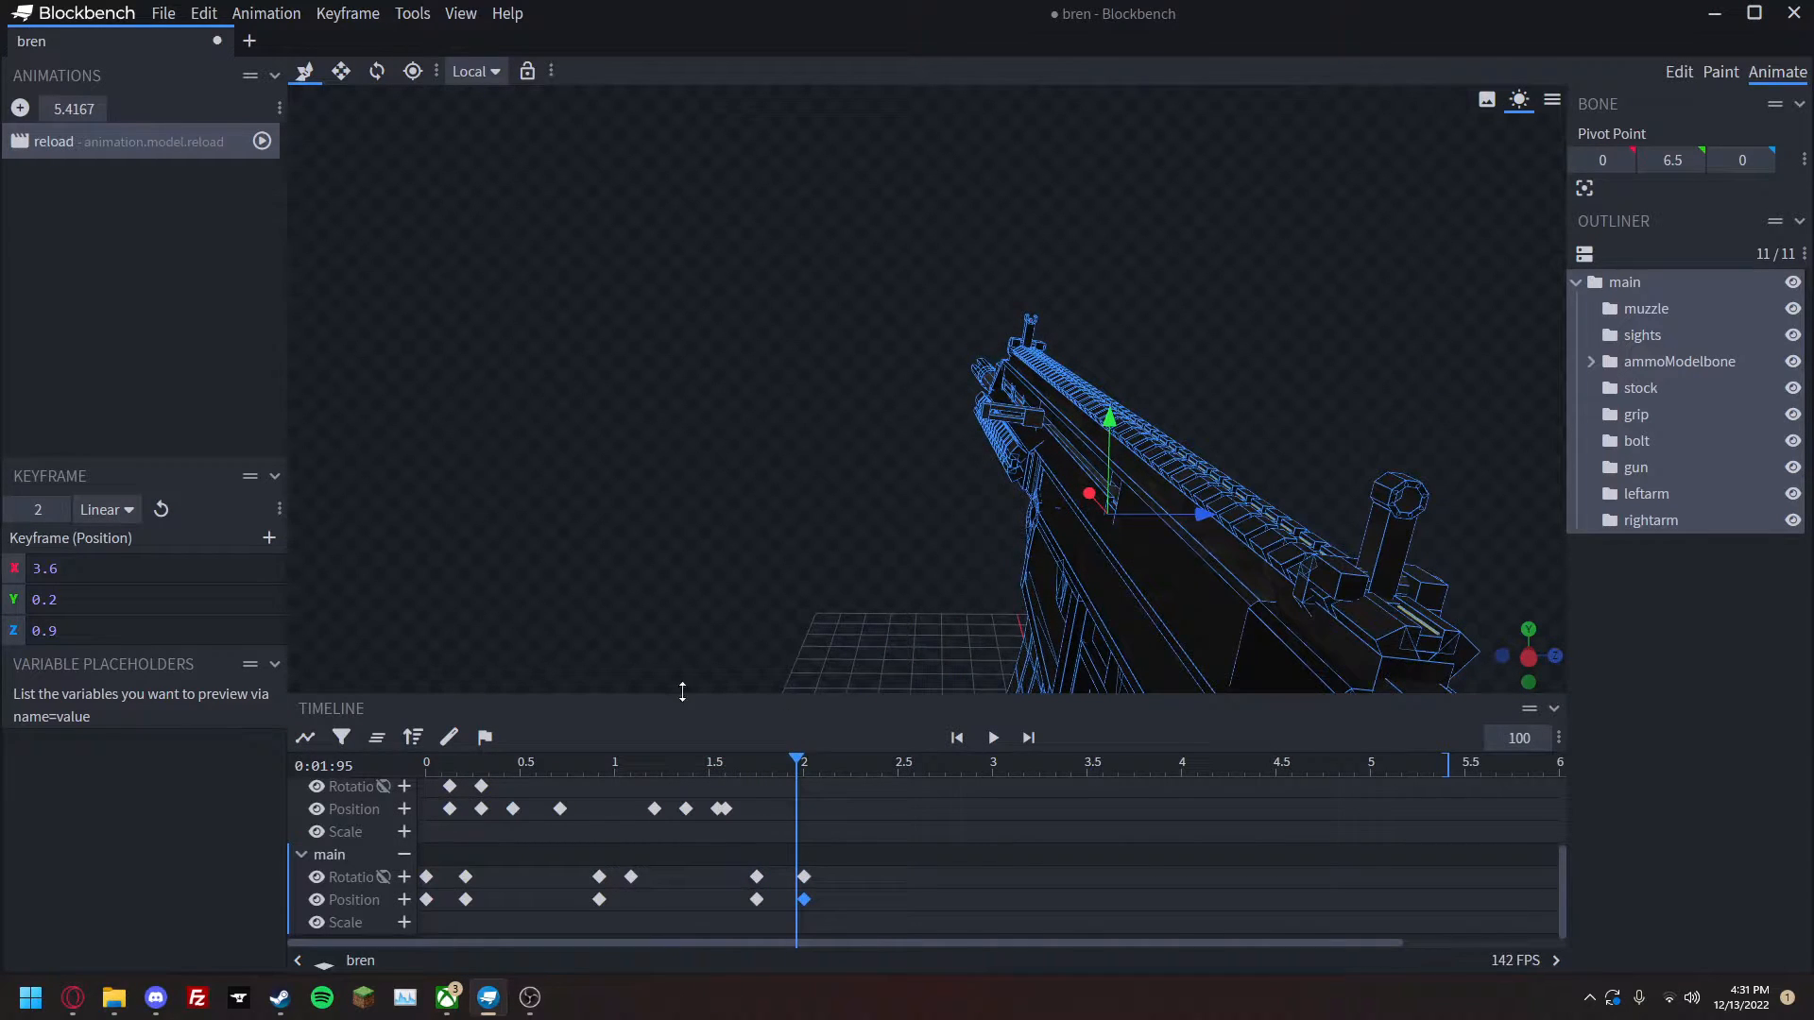
scroll(468, 902, "up", 1)
left_click_drag(796, 772, 780, 773)
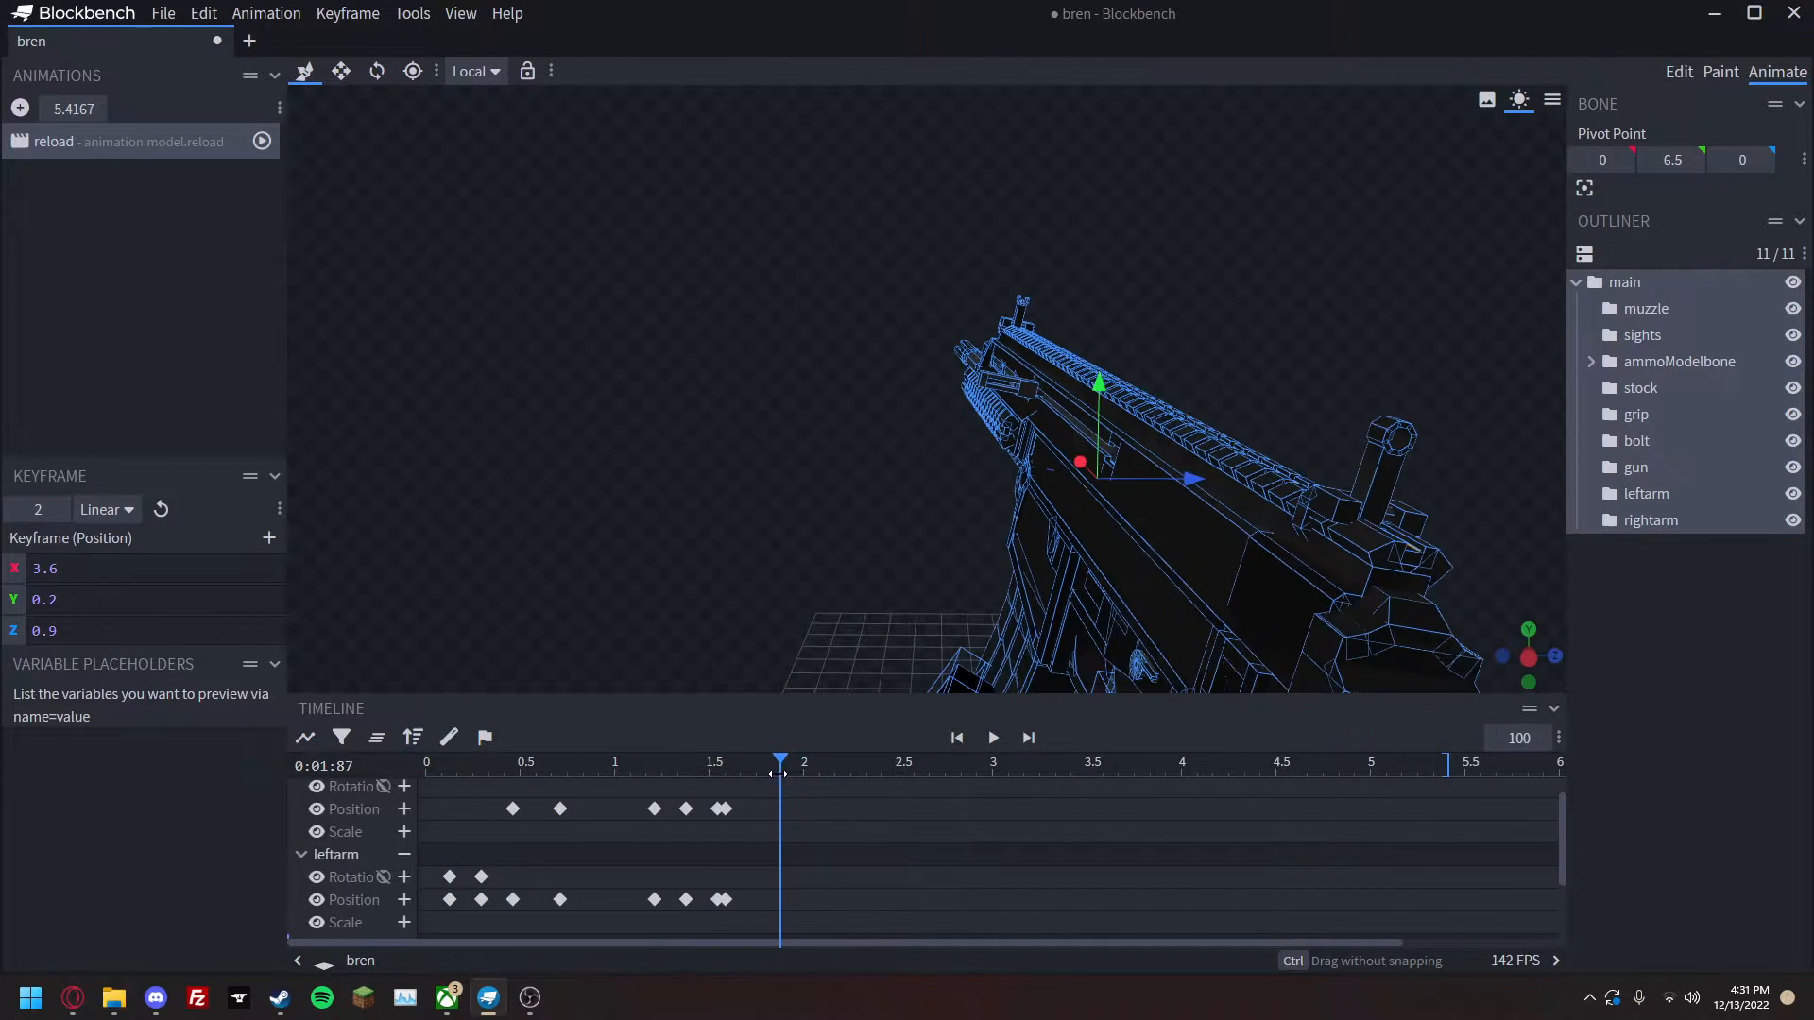
left_click(405, 877)
left_click(404, 899)
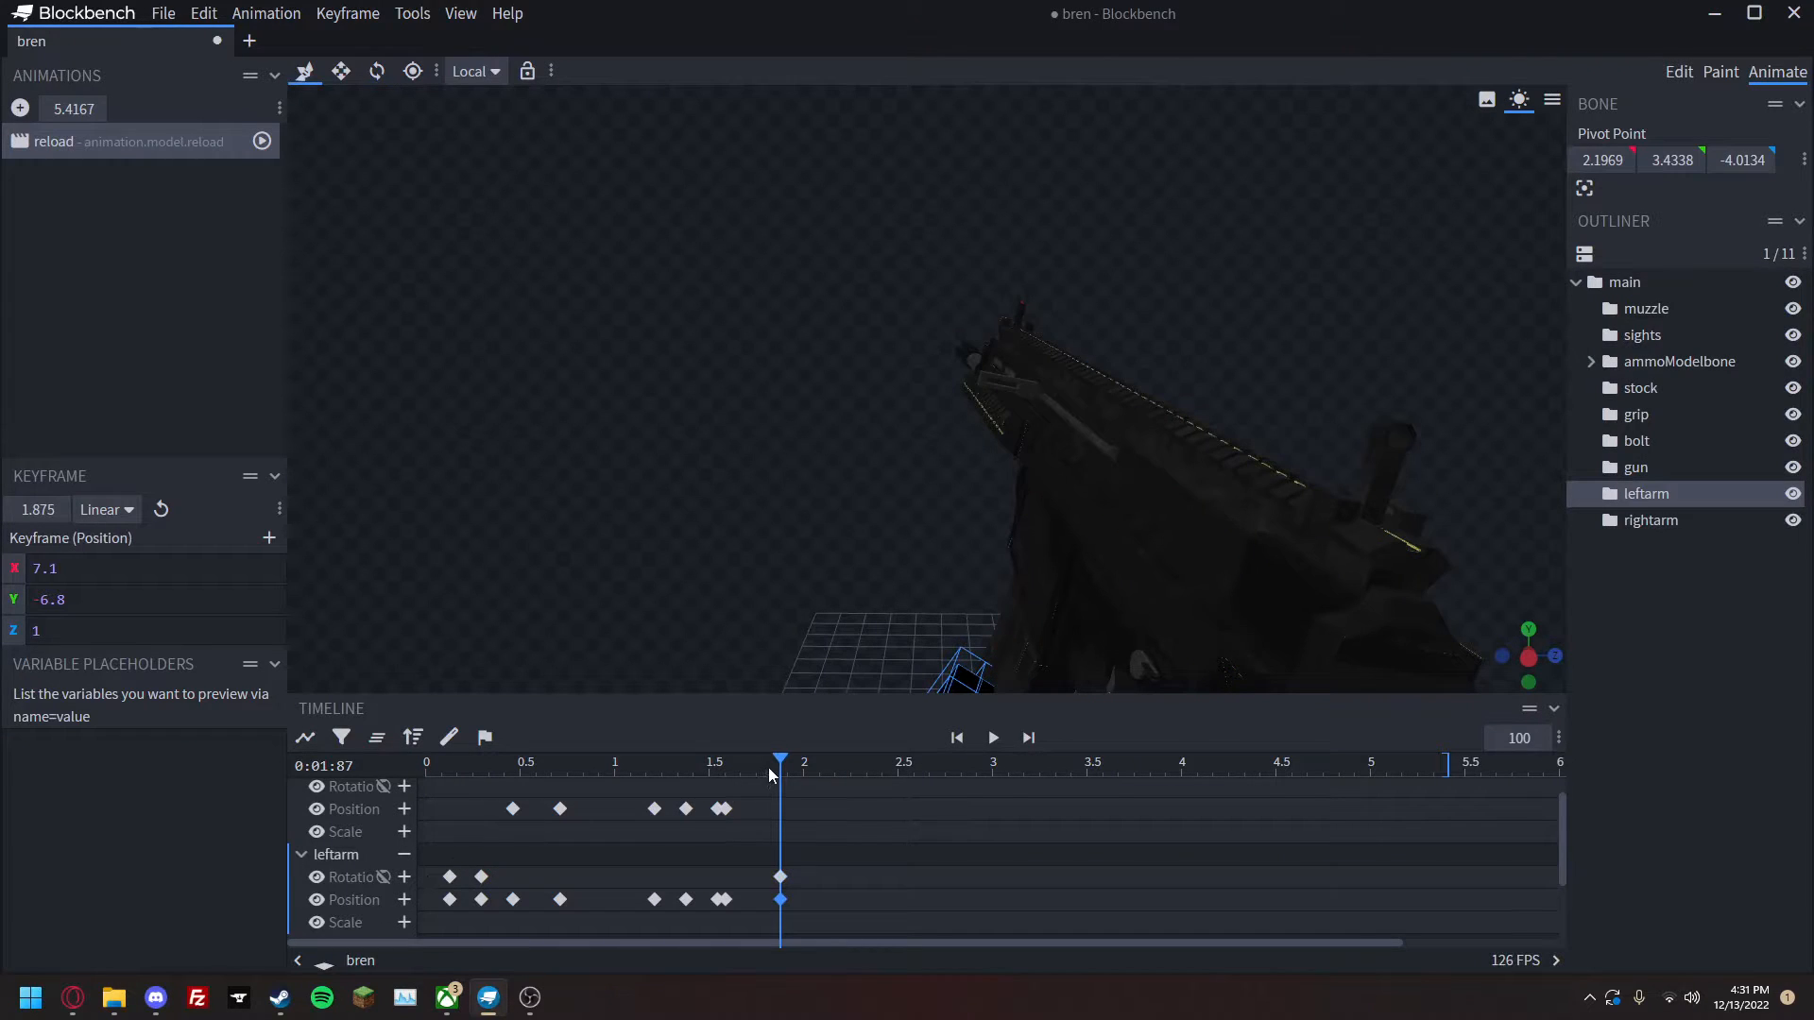
Set leftarm's position at 2.0417 s to 3.6, 1.6, -1.8 so the hand meets the bolt handle, and play it back.
left_click_drag(770, 767, 812, 767)
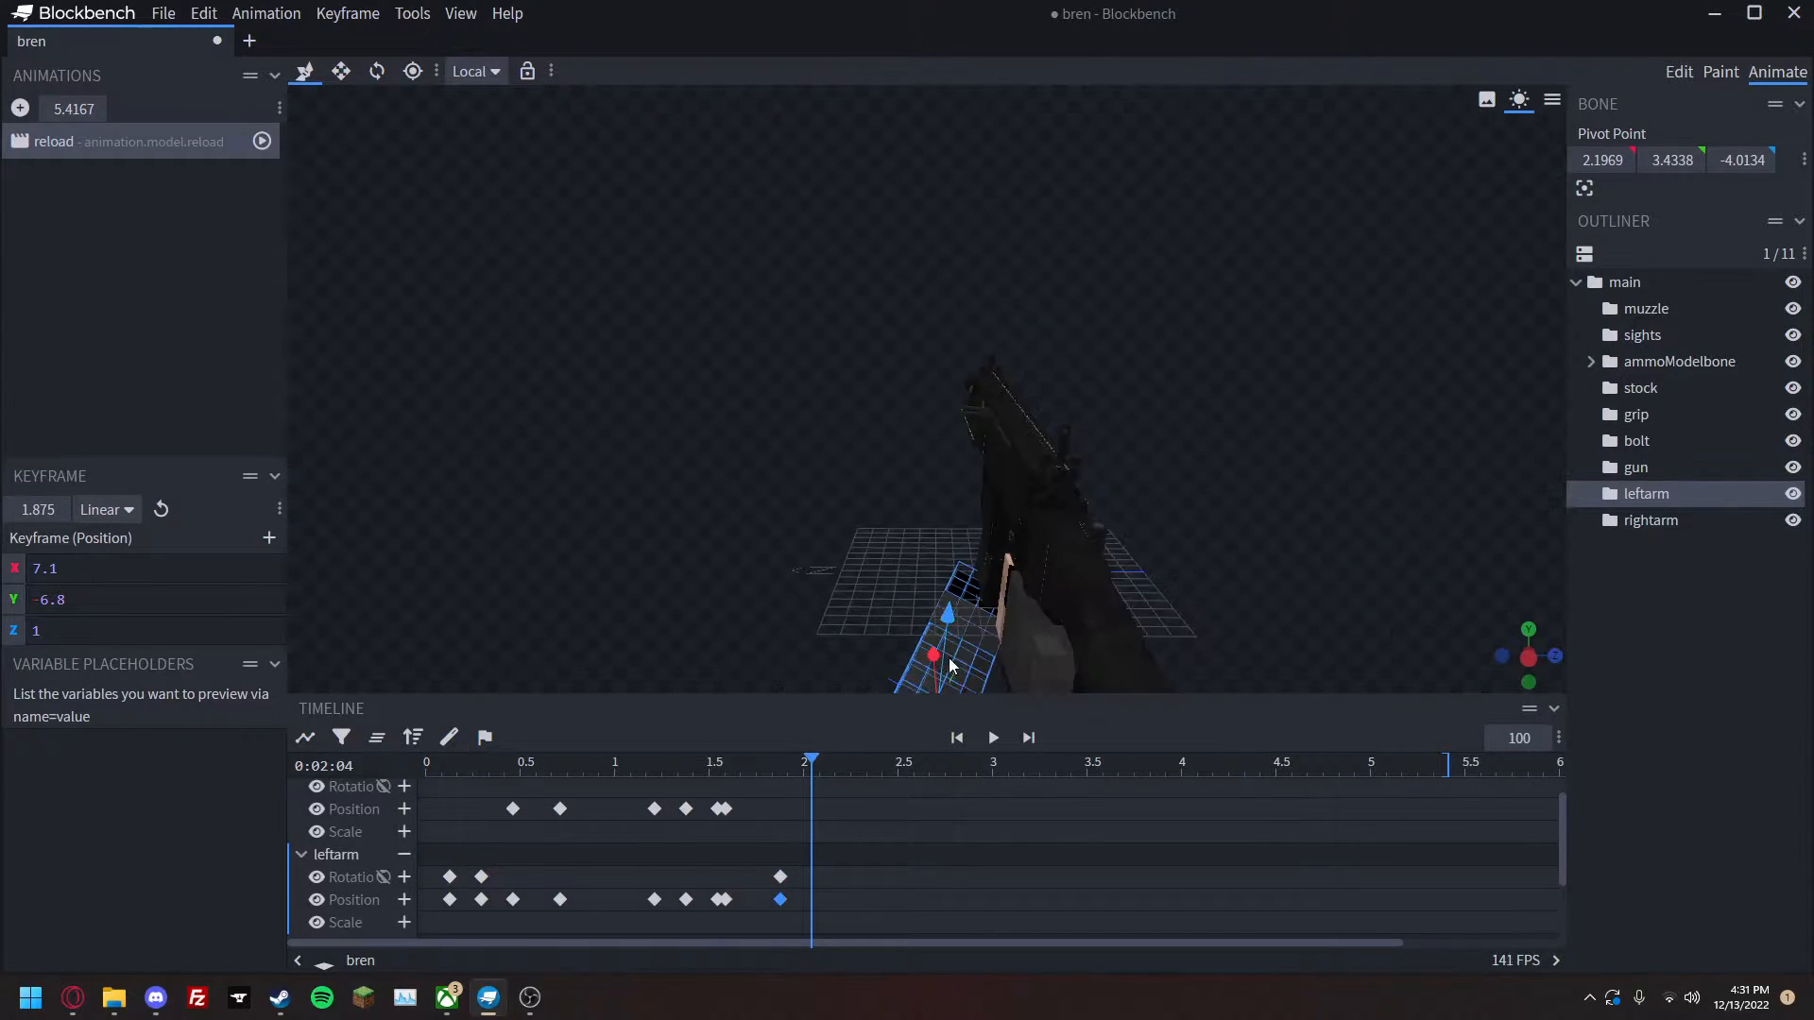
left_click_drag(951, 617, 966, 414)
left_click_drag(1051, 526, 984, 518)
left_click_drag(673, 398, 1121, 563)
left_click_drag(1019, 529, 921, 582)
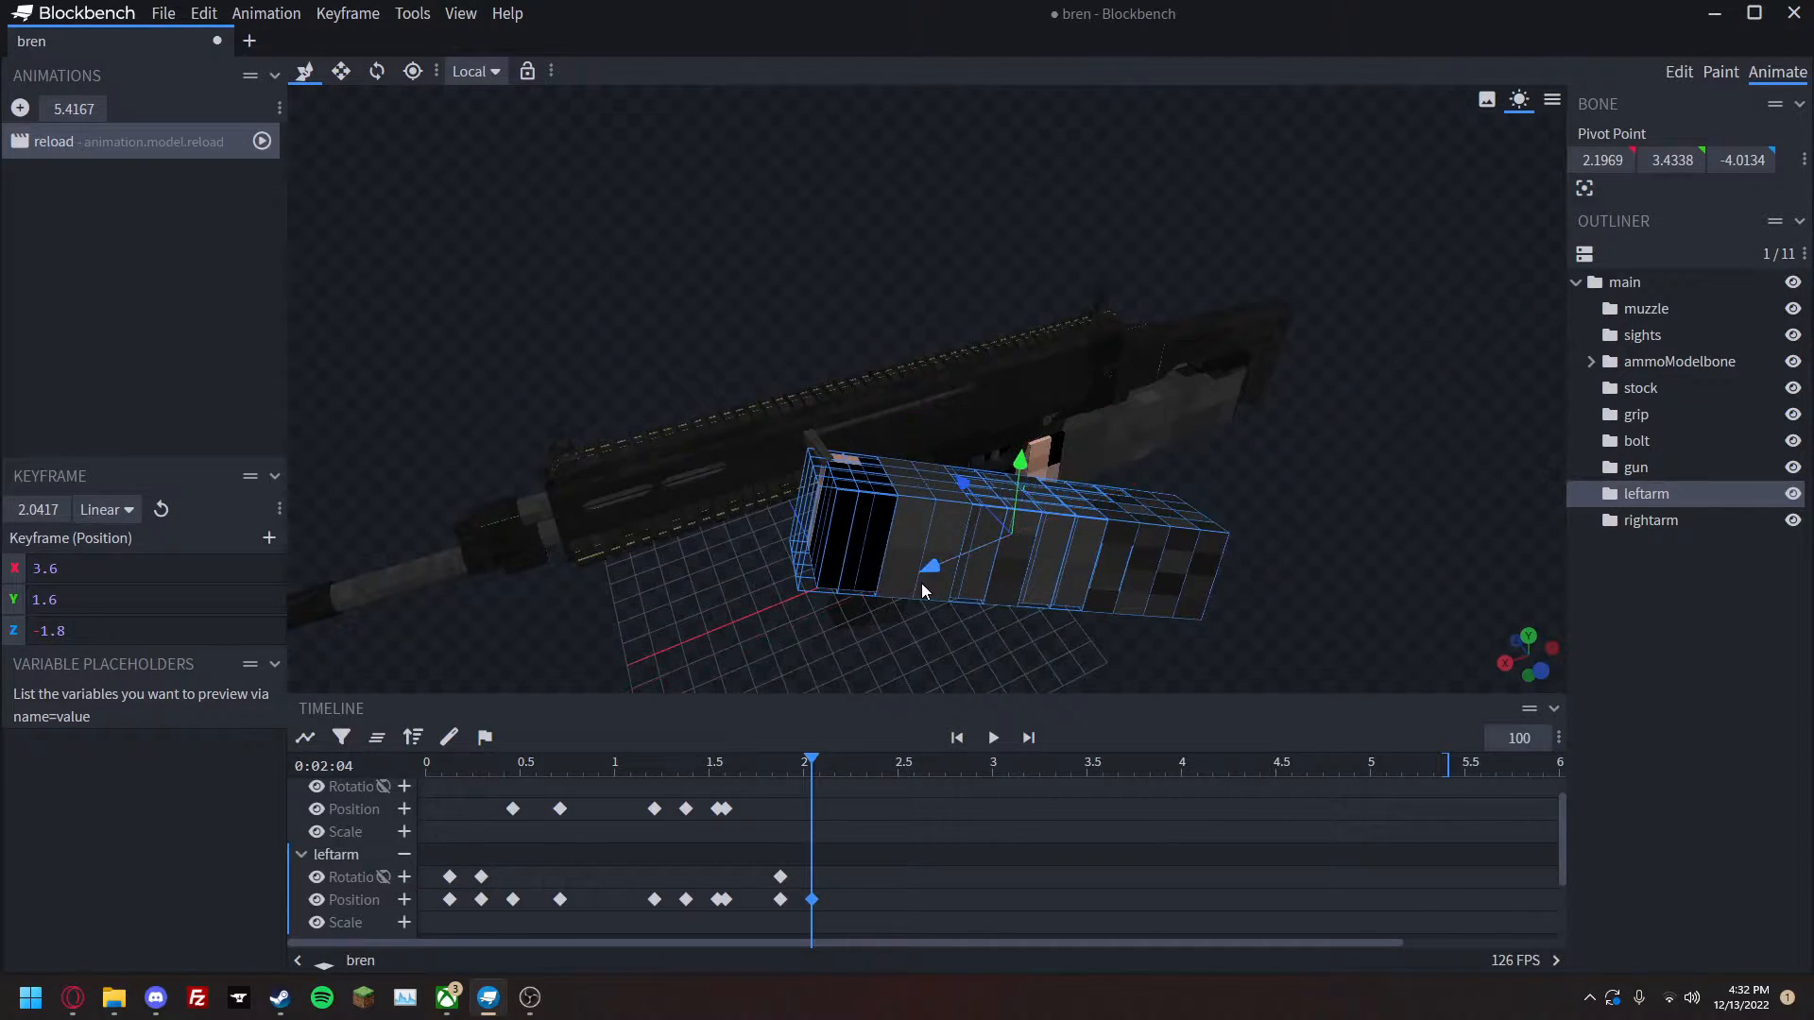
right_click(847, 262)
mouse_move(911, 405)
left_click(1126, 922)
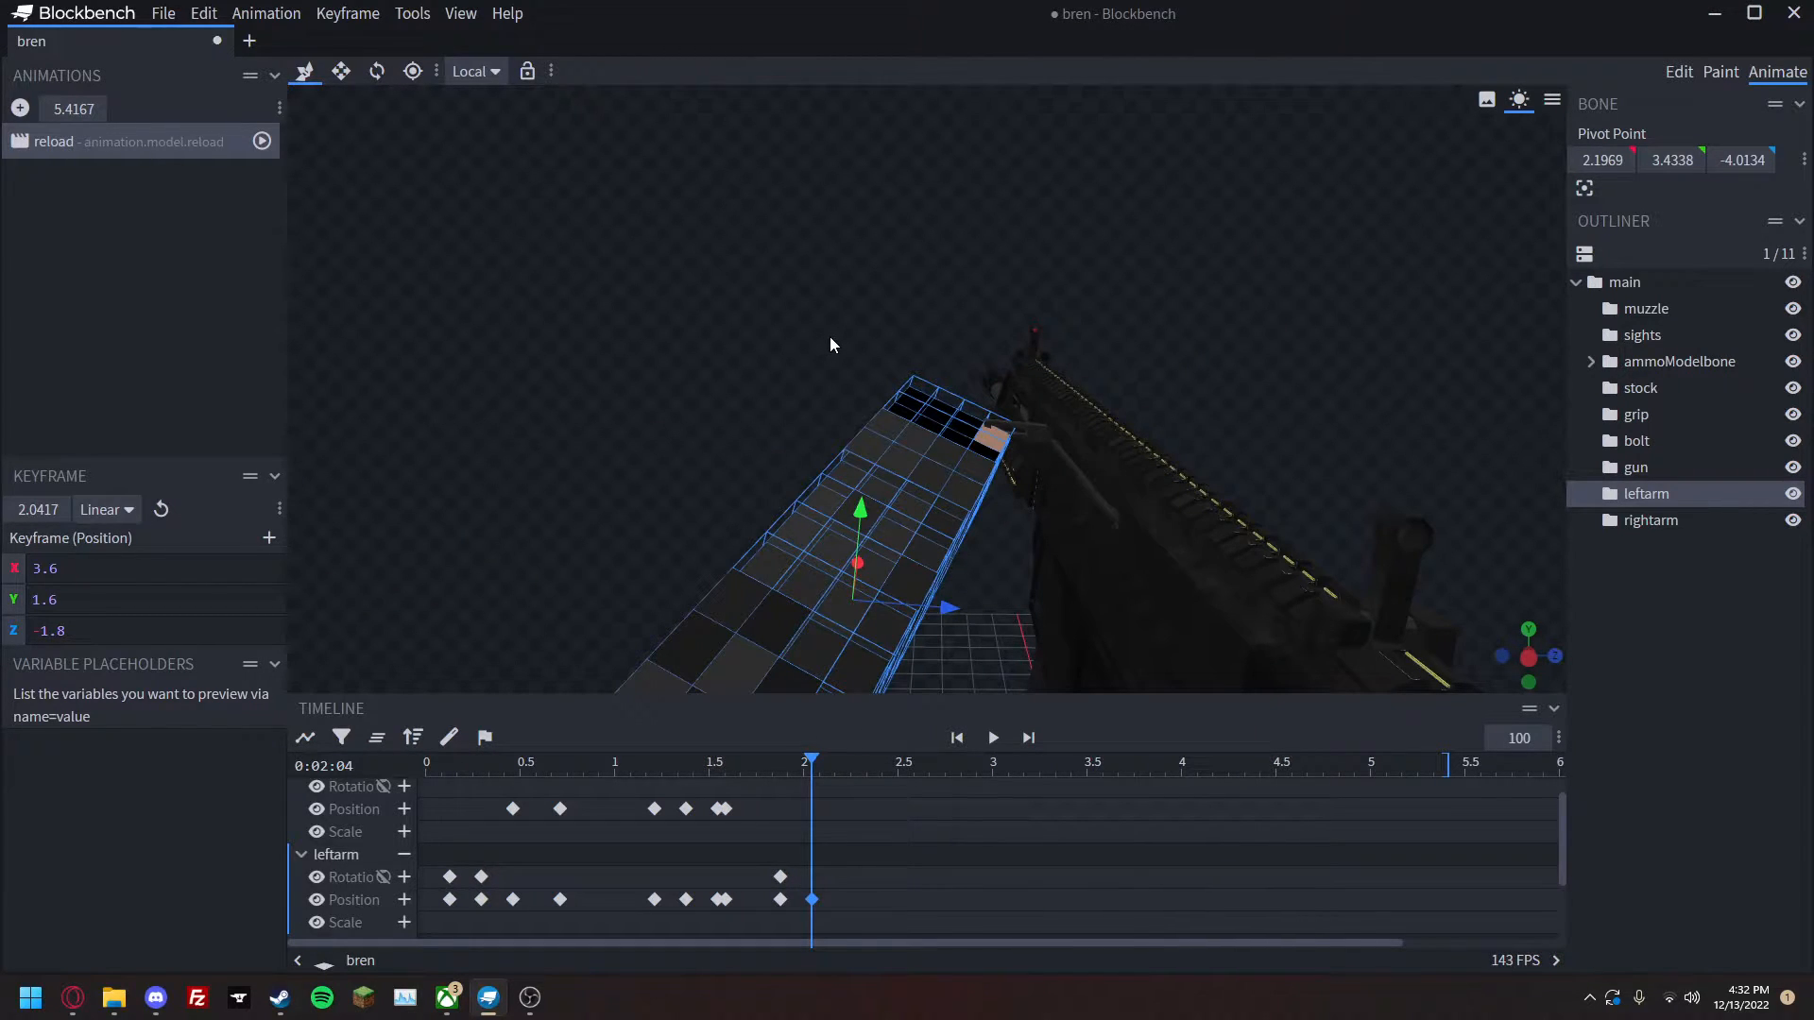
left_click(765, 761)
key("space")
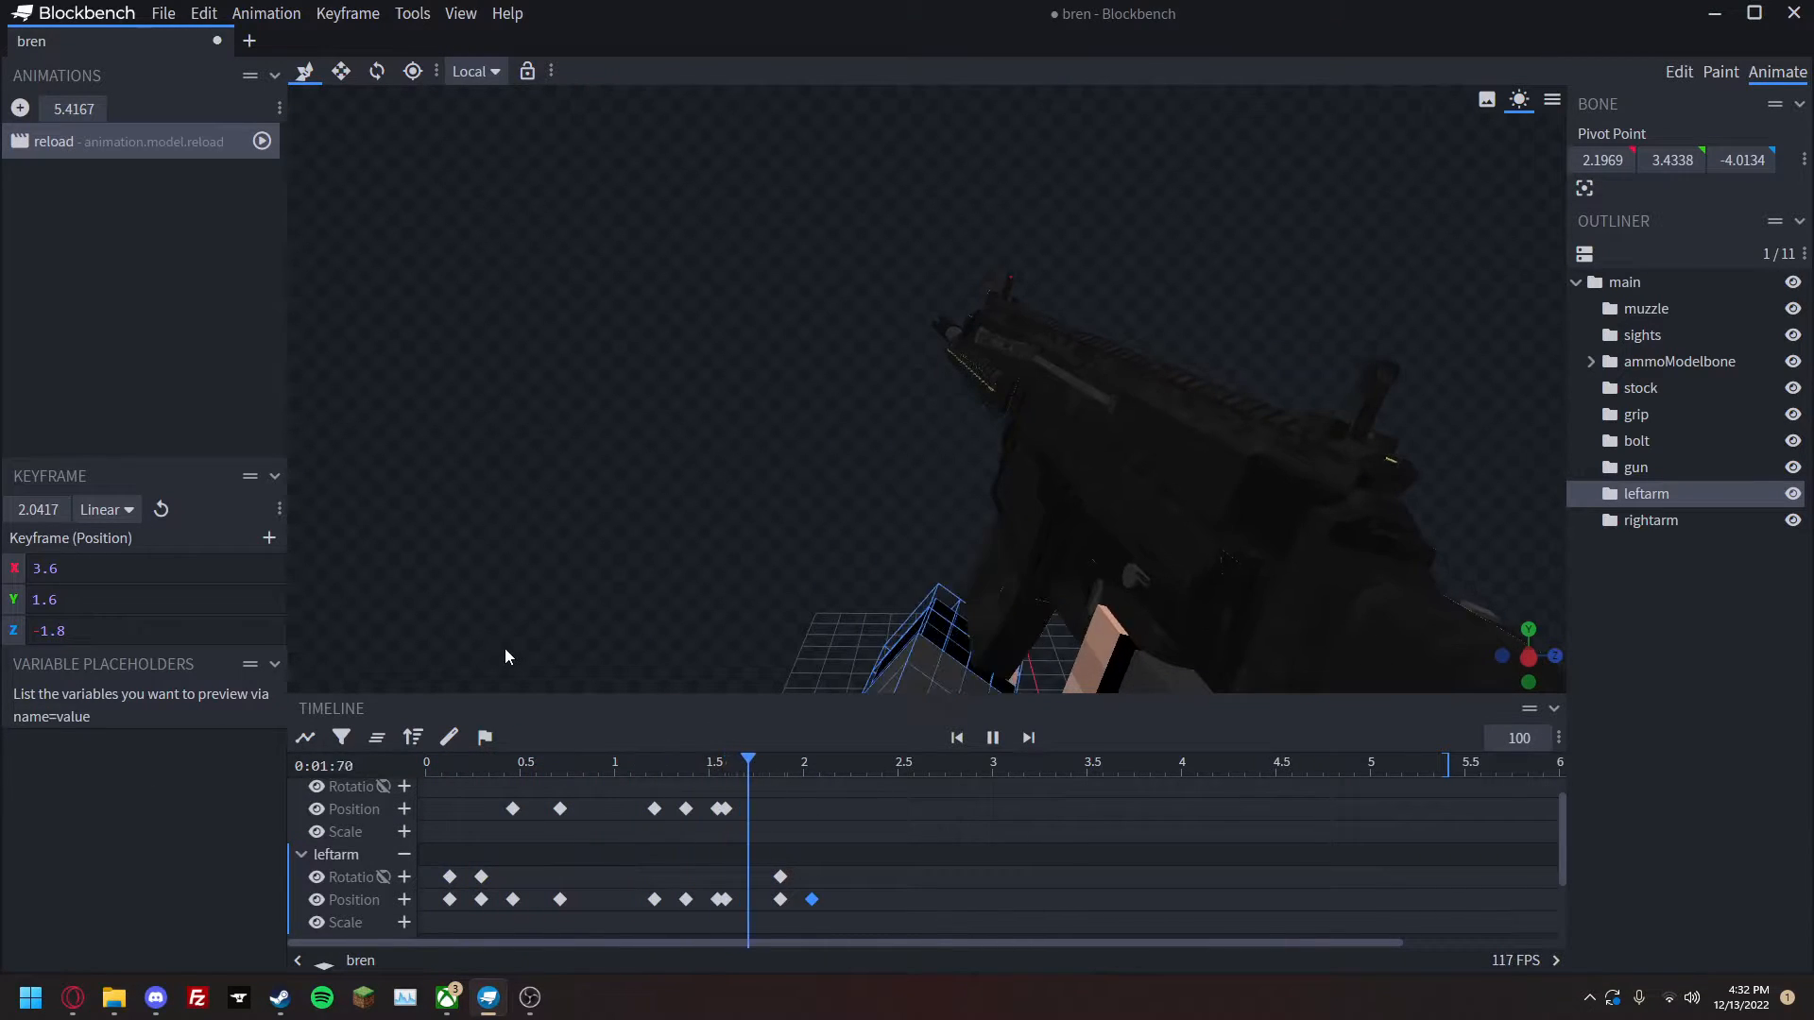
key("space")
Key the bolt's 0, 0, 0 position at 2.1667 s and set its position at 2.25 s to 1, 0, 0.
mouse_move(846, 758)
left_mouse_down()
mouse_move(755, 784)
mouse_move(810, 794)
mouse_move(835, 762)
left_mouse_up()
left_click(1028, 432)
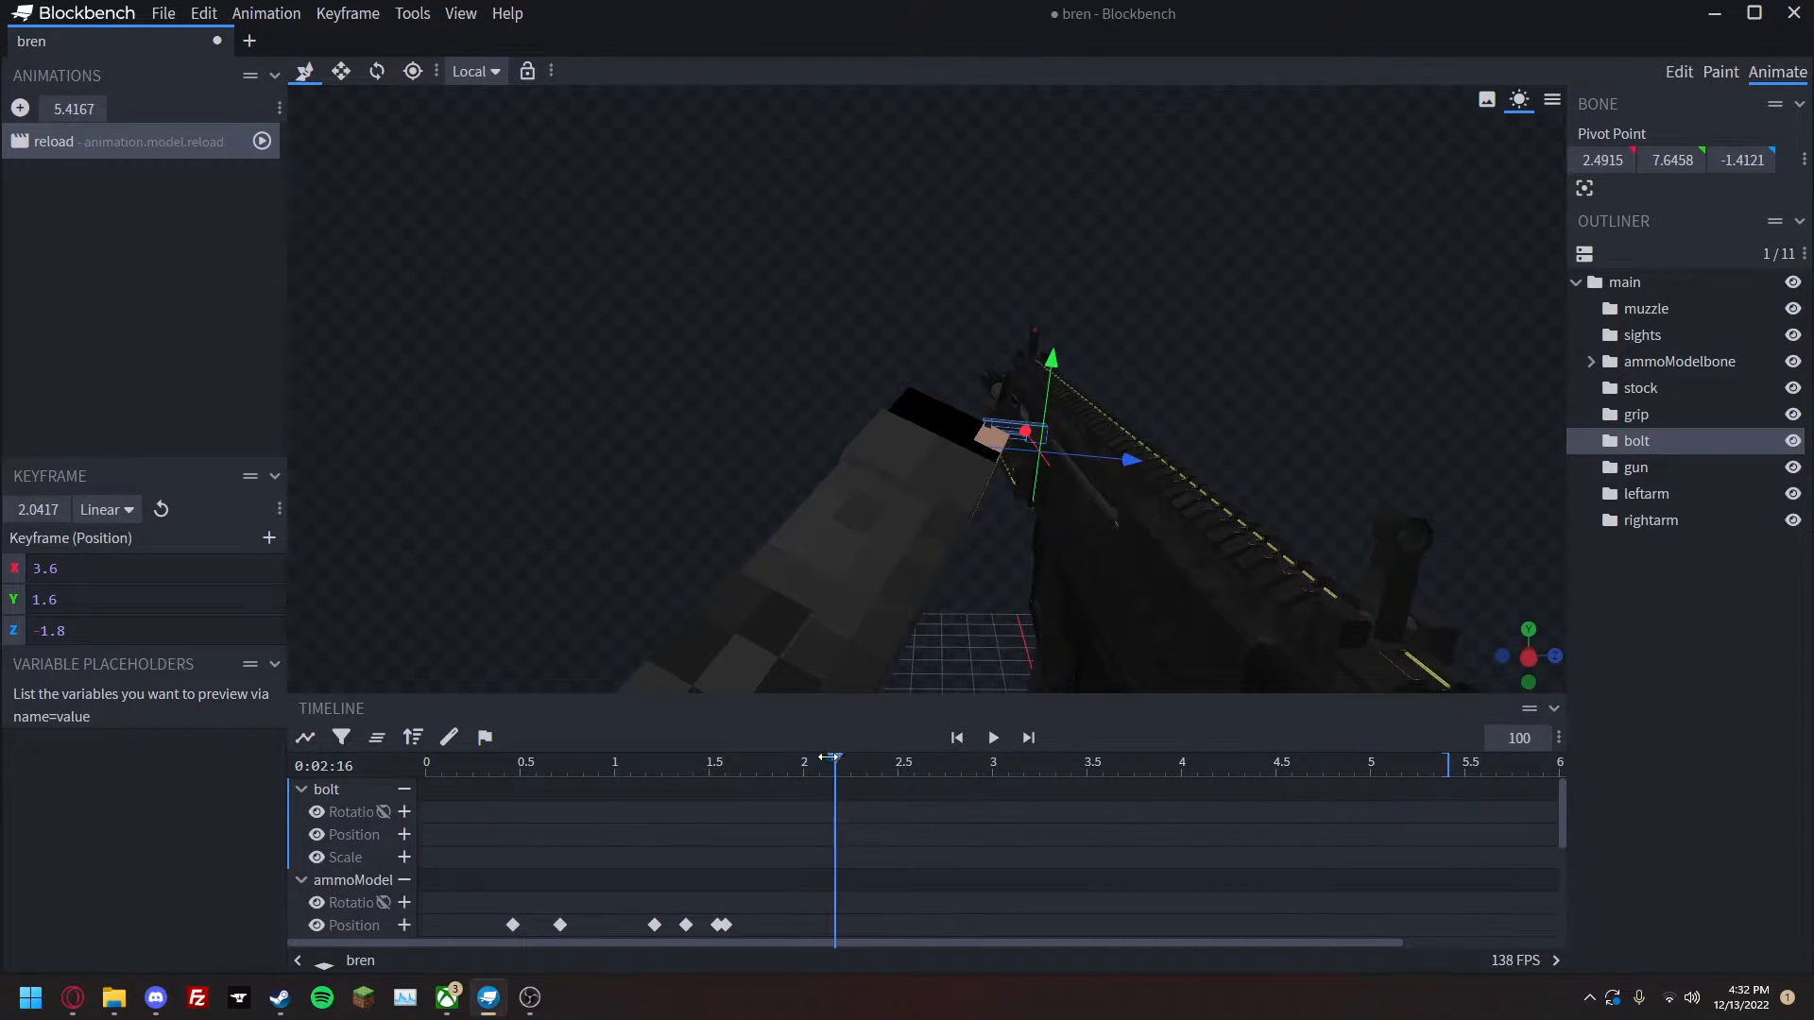
left_click(404, 834)
left_click(852, 767)
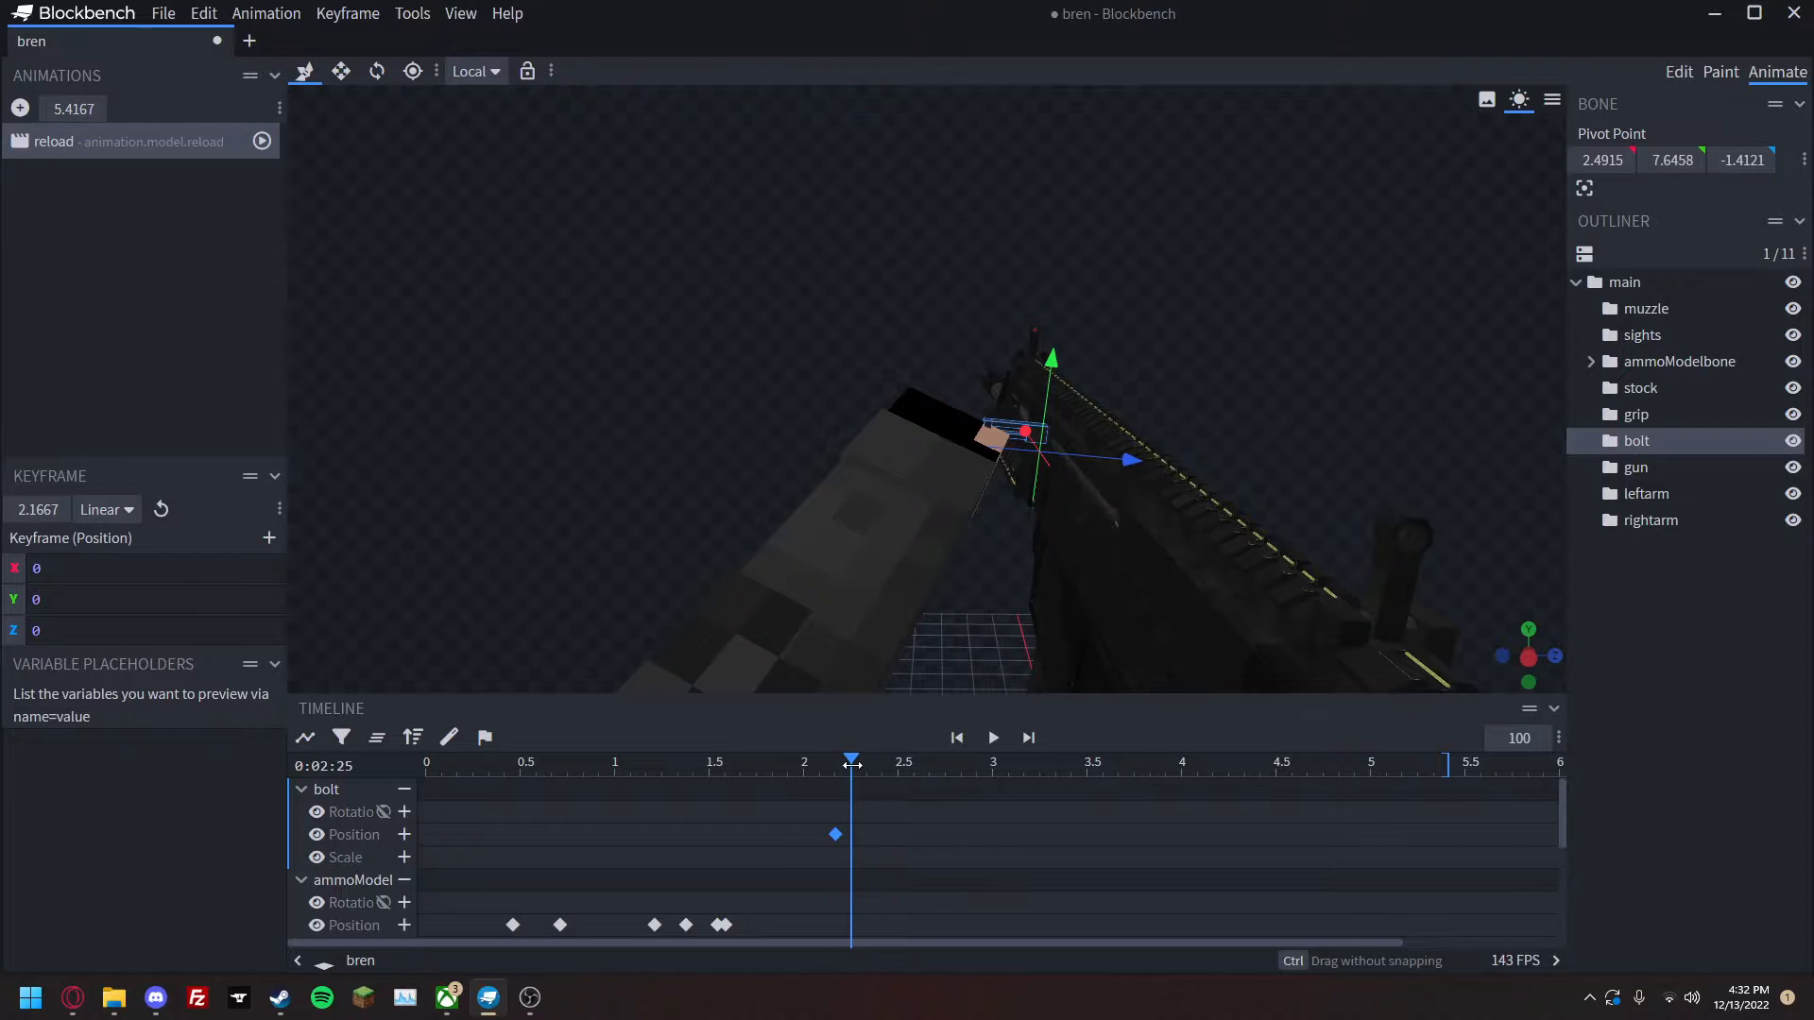
left_click_drag(709, 482, 648, 570)
left_click_drag(841, 297, 901, 315)
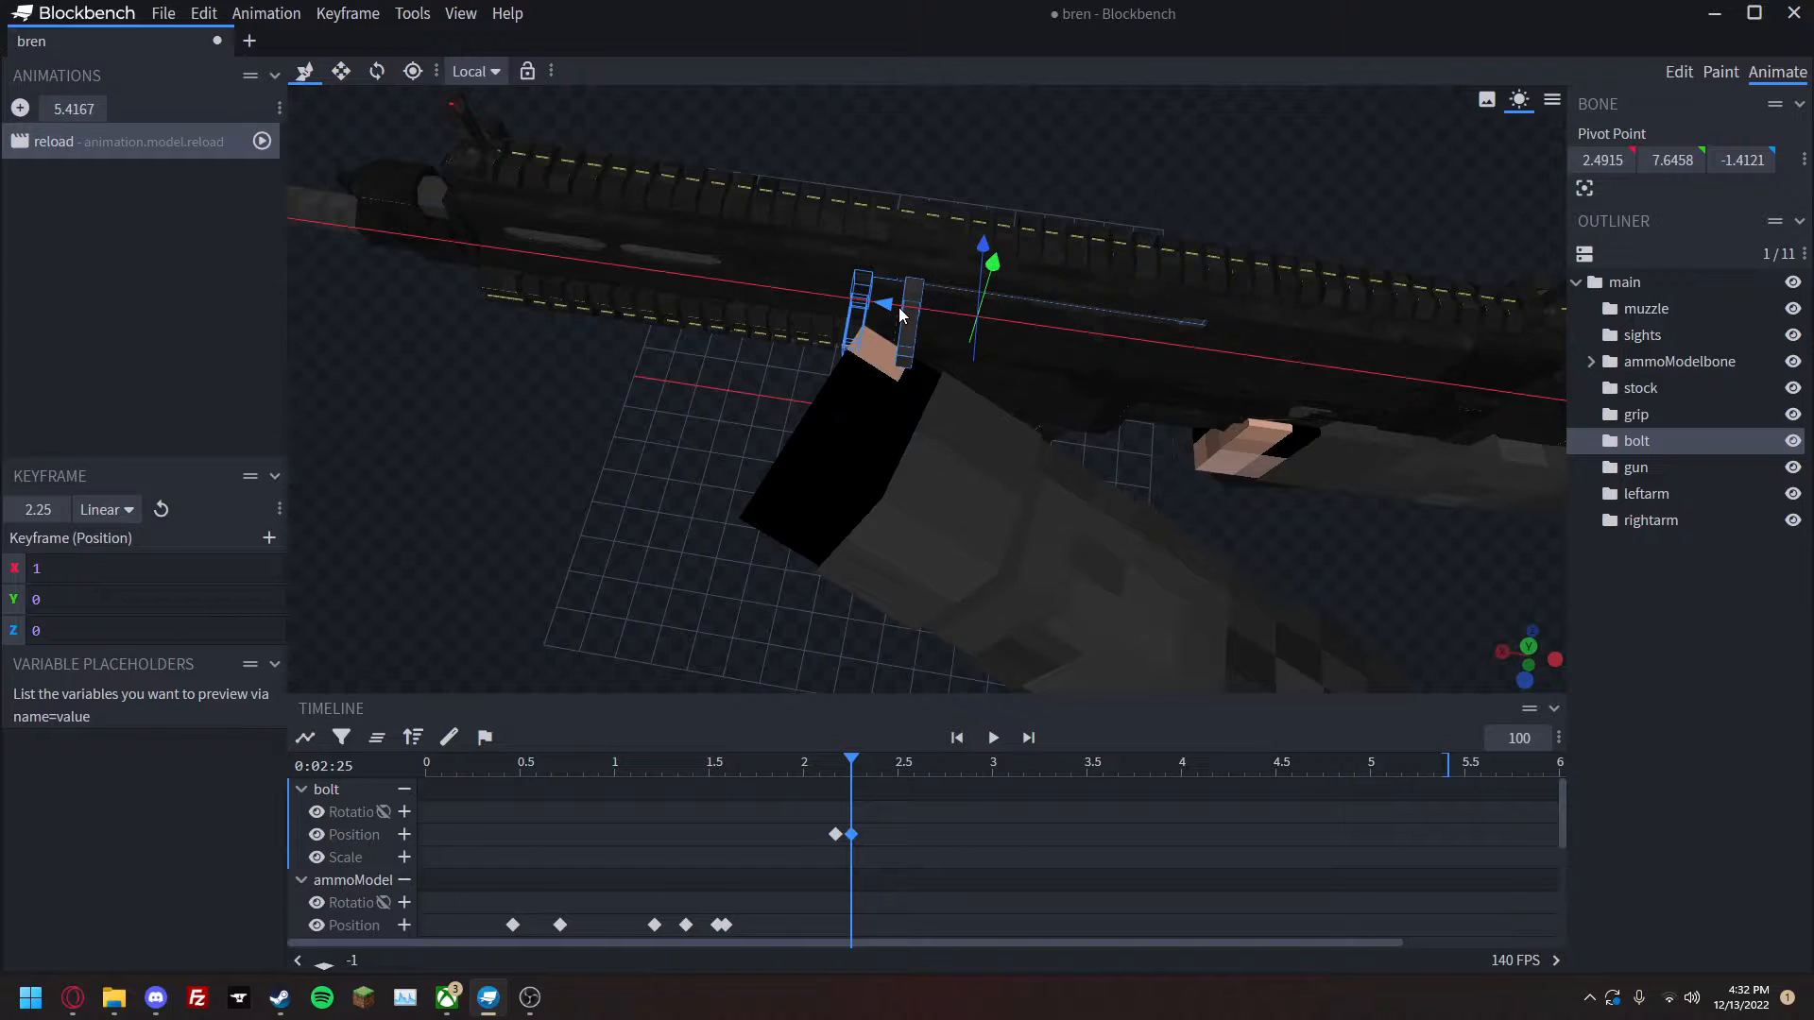
Key leftarm's position at 2.1667 s and set it at 2.25 s to 4.5, 1.6, -1.8 to follow the bolt.
left_click(835, 764)
left_click(808, 570)
scroll(468, 935, "down", 2)
scroll(535, 888, "up", 1)
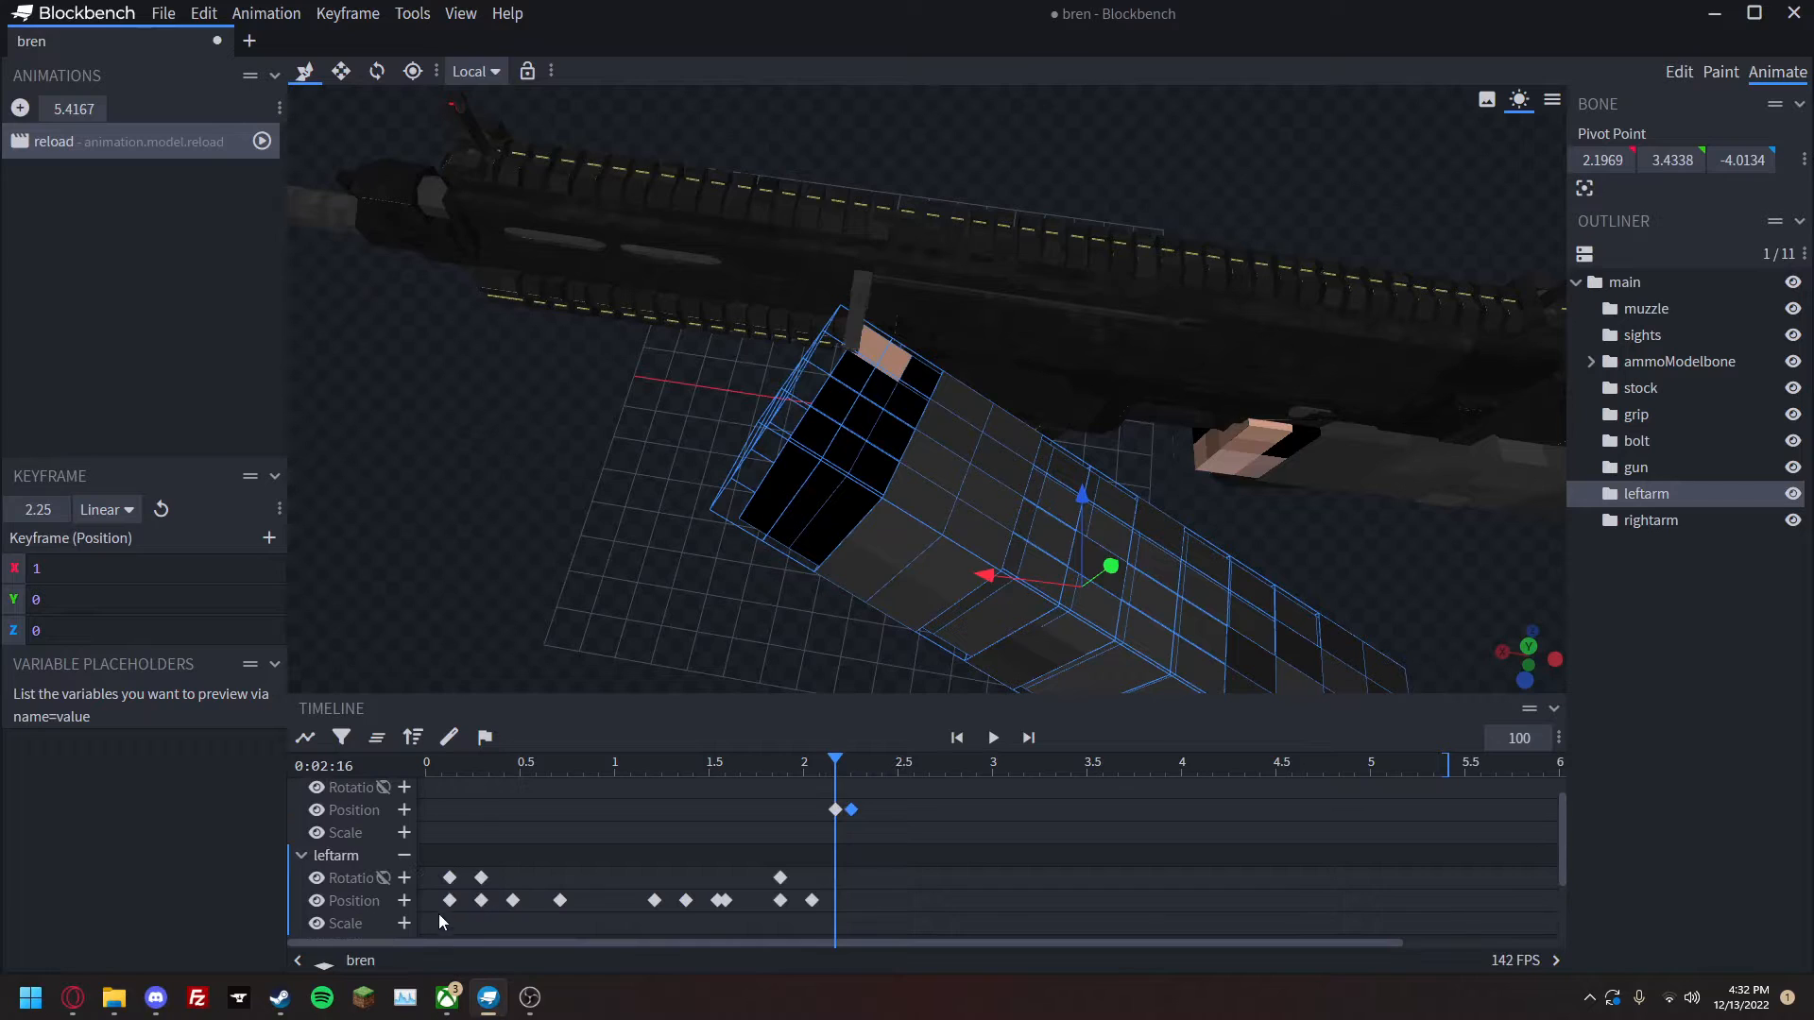
left_click(404, 902)
left_click_drag(835, 761, 852, 762)
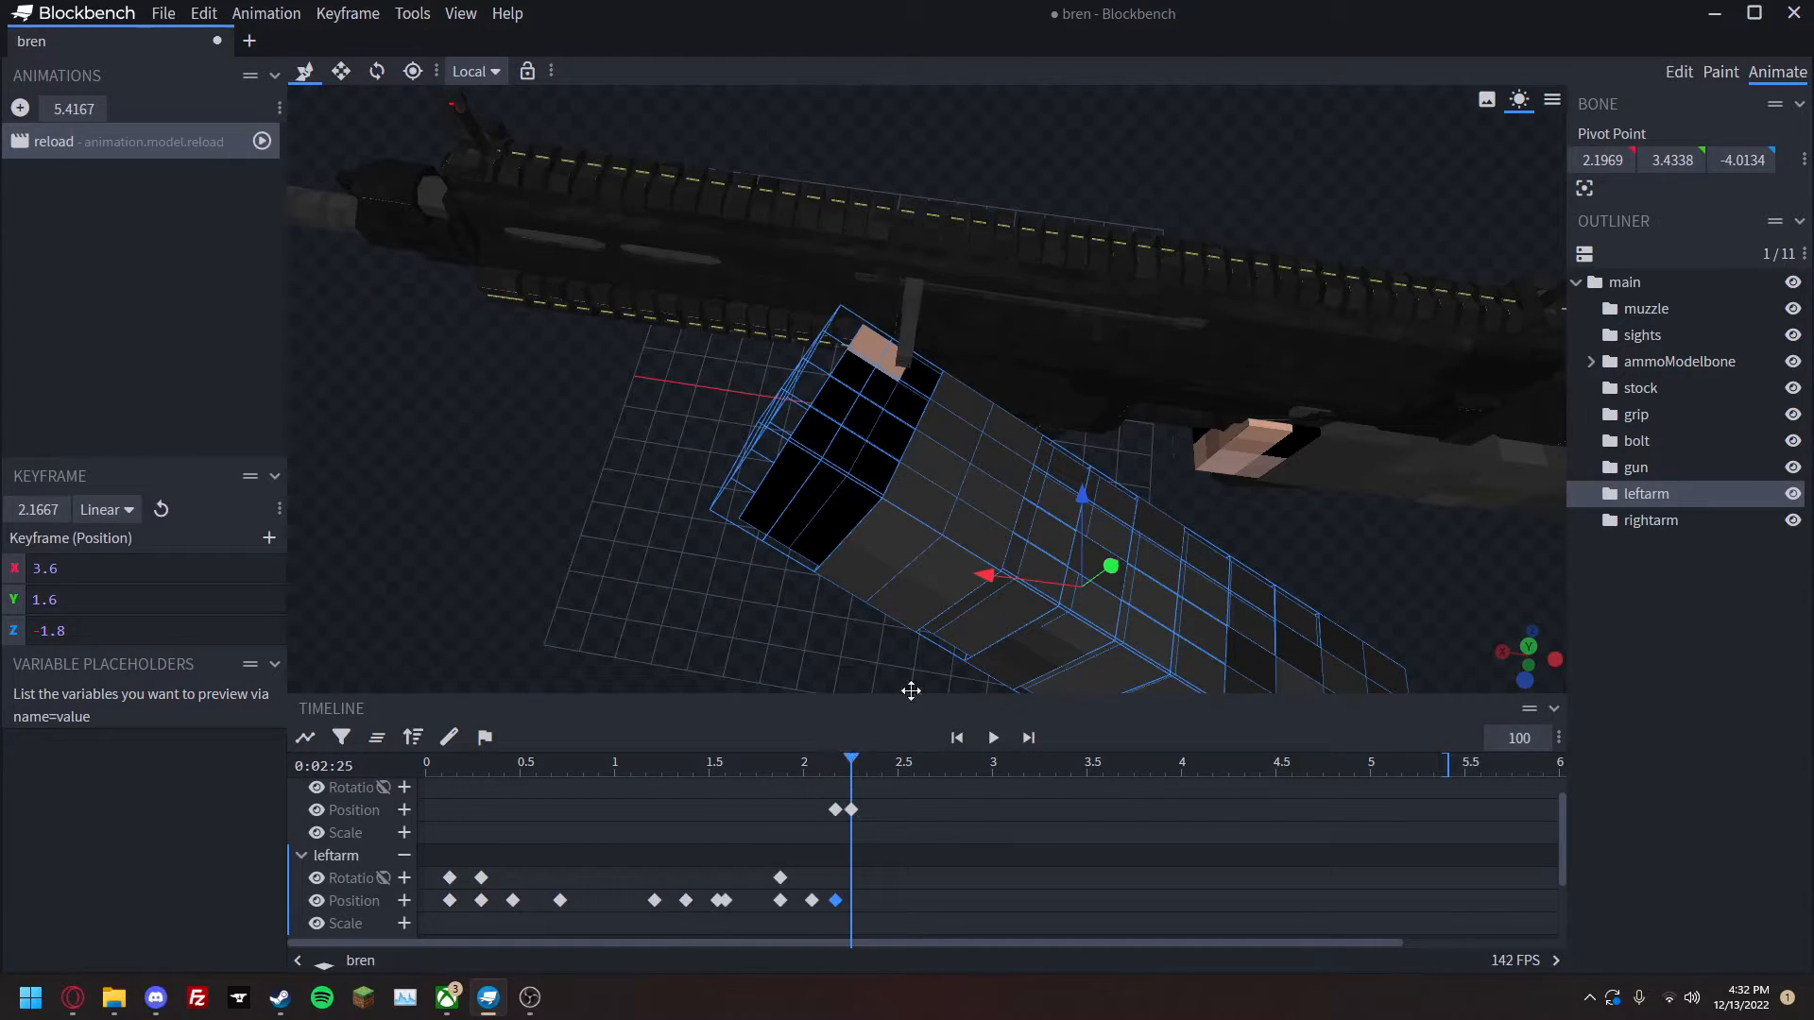
left_click_drag(1002, 596, 1047, 584)
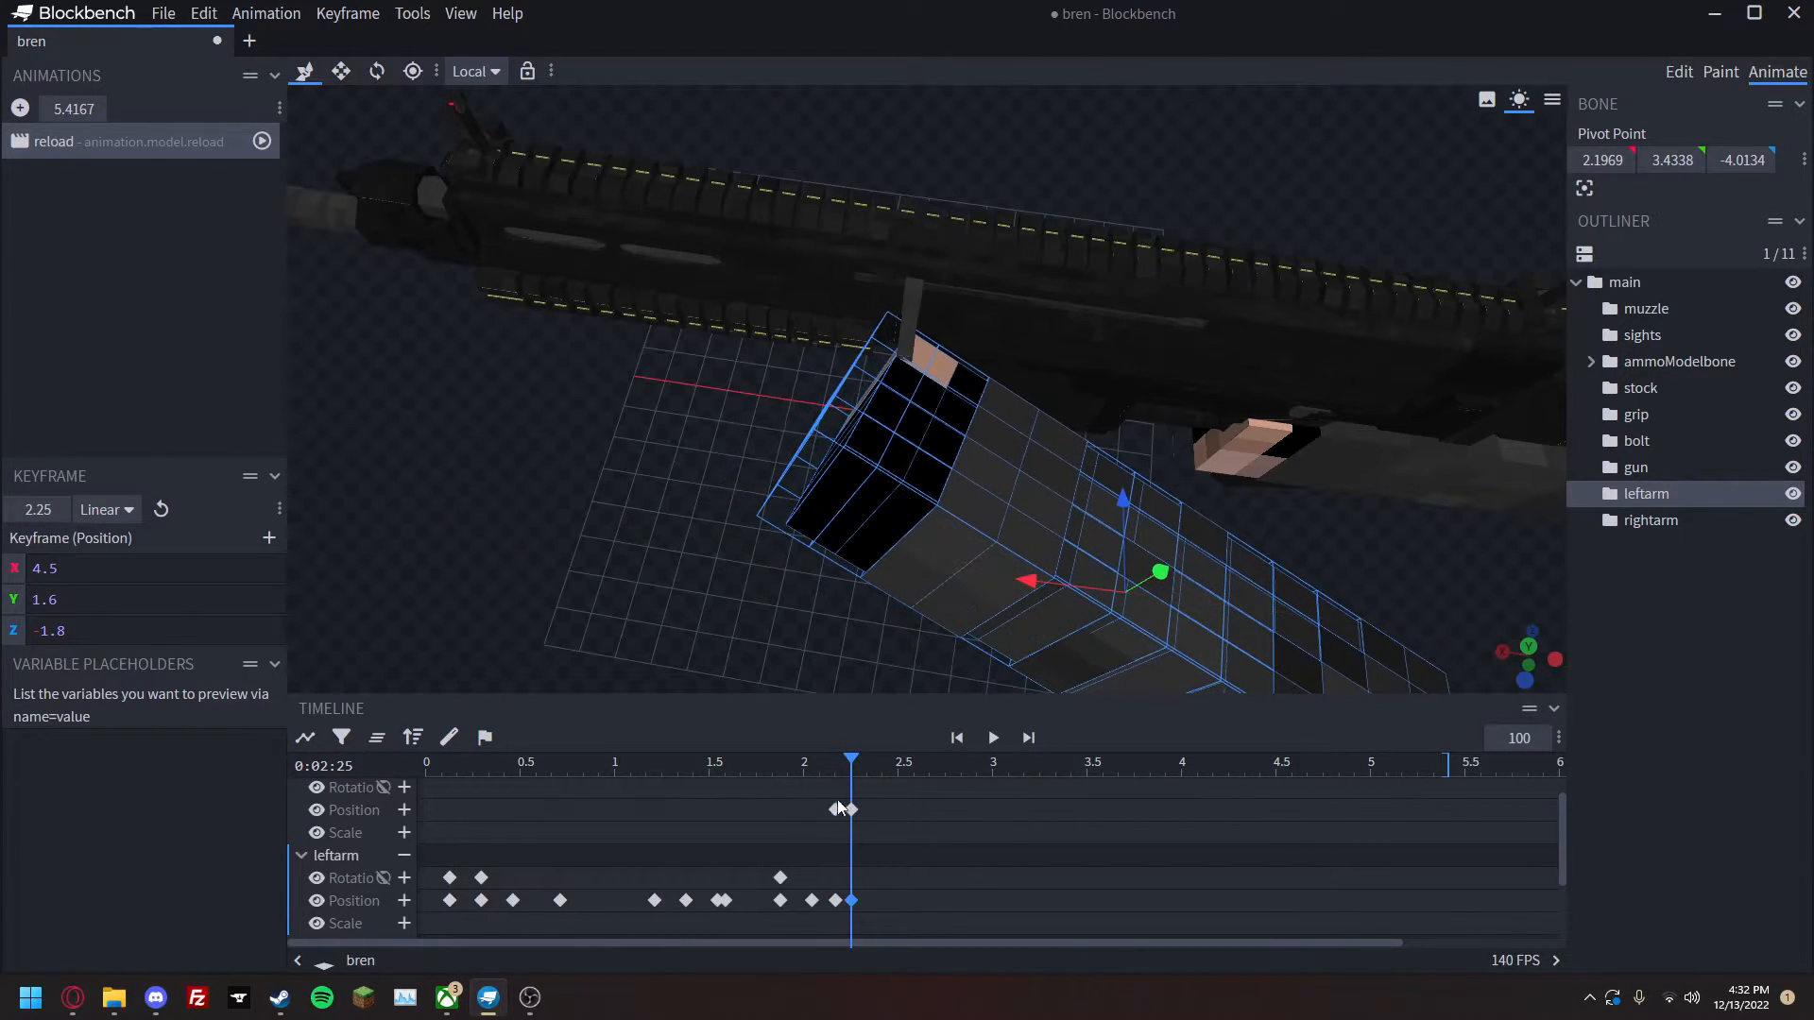
Key the bolt's position at about 2.42 s and pull it back to 6.5, 0, 0 at 2.4583 s.
mouse_move(857, 764)
left_mouse_down()
mouse_move(688, 762)
mouse_move(891, 765)
left_mouse_up()
left_click(406, 810)
left_click_drag(897, 308, 1180, 350)
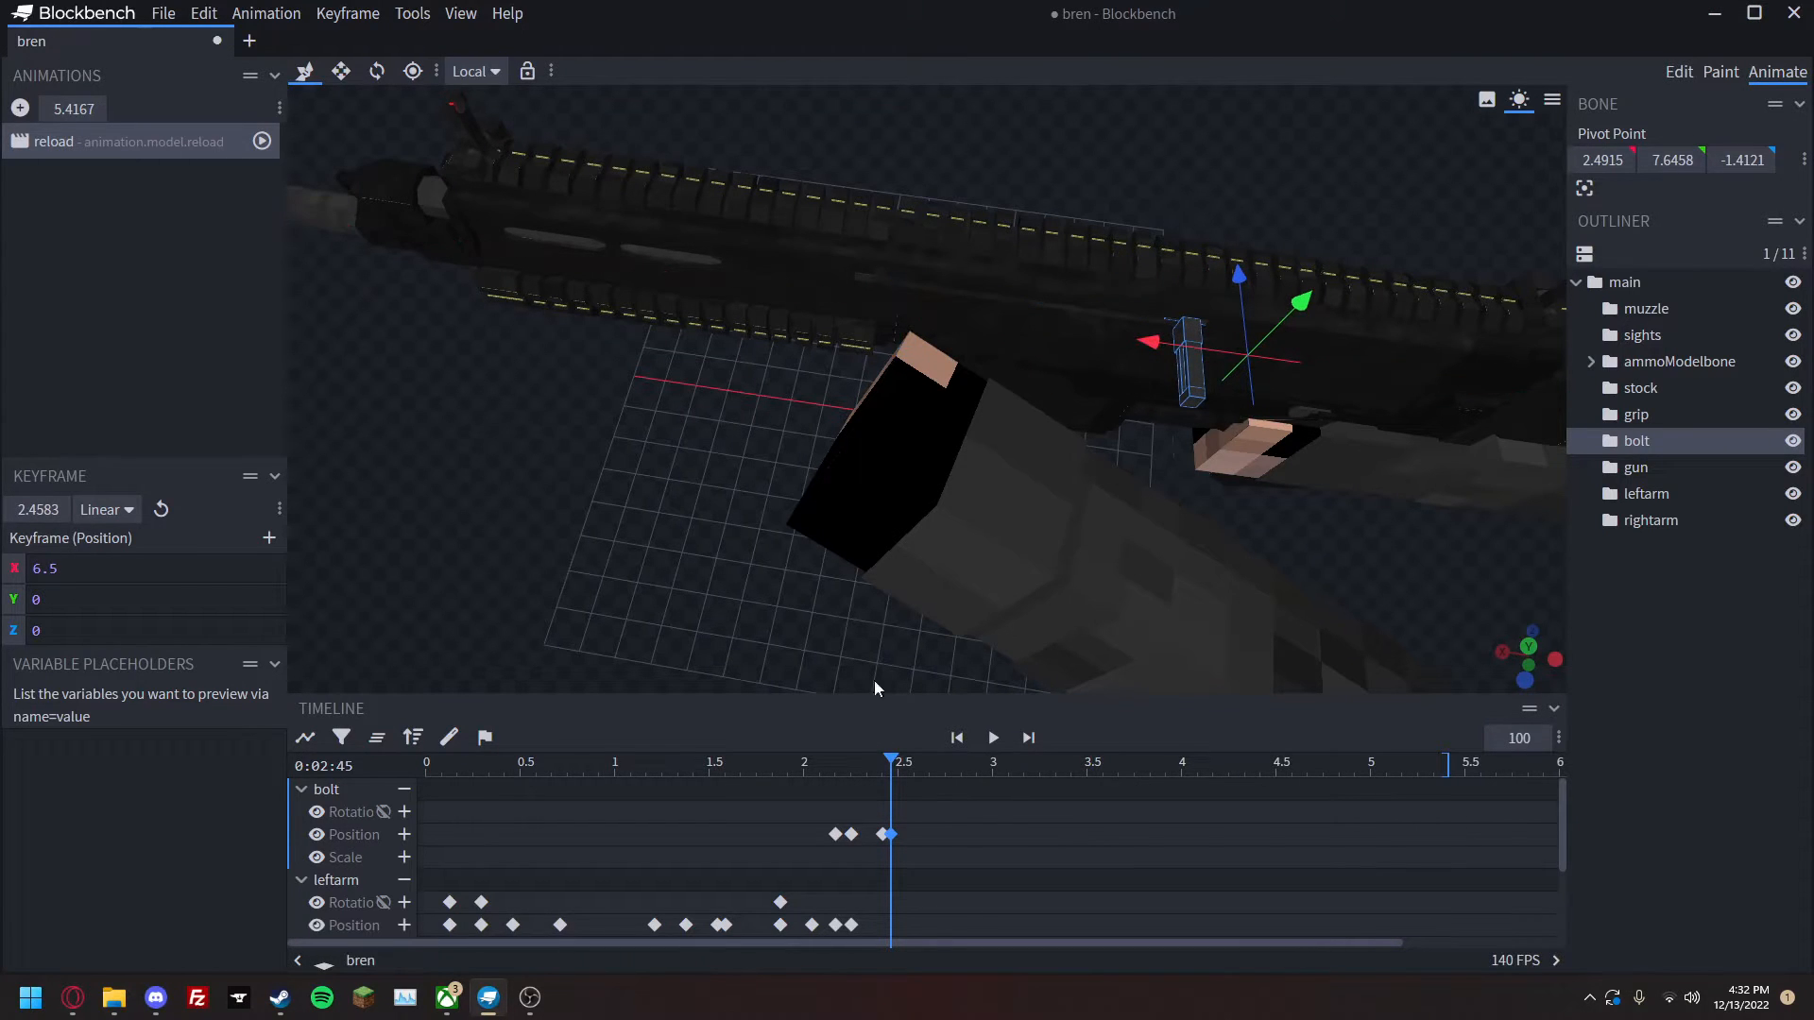
Key leftarm's position at 2.4167 s, set it at 2.4583 s to 10, 1.6, -1.8, and play it back.
mouse_move(890, 762)
left_mouse_down()
mouse_move(769, 762)
mouse_move(918, 762)
mouse_move(882, 761)
left_mouse_up()
scroll(447, 908, "down", 1)
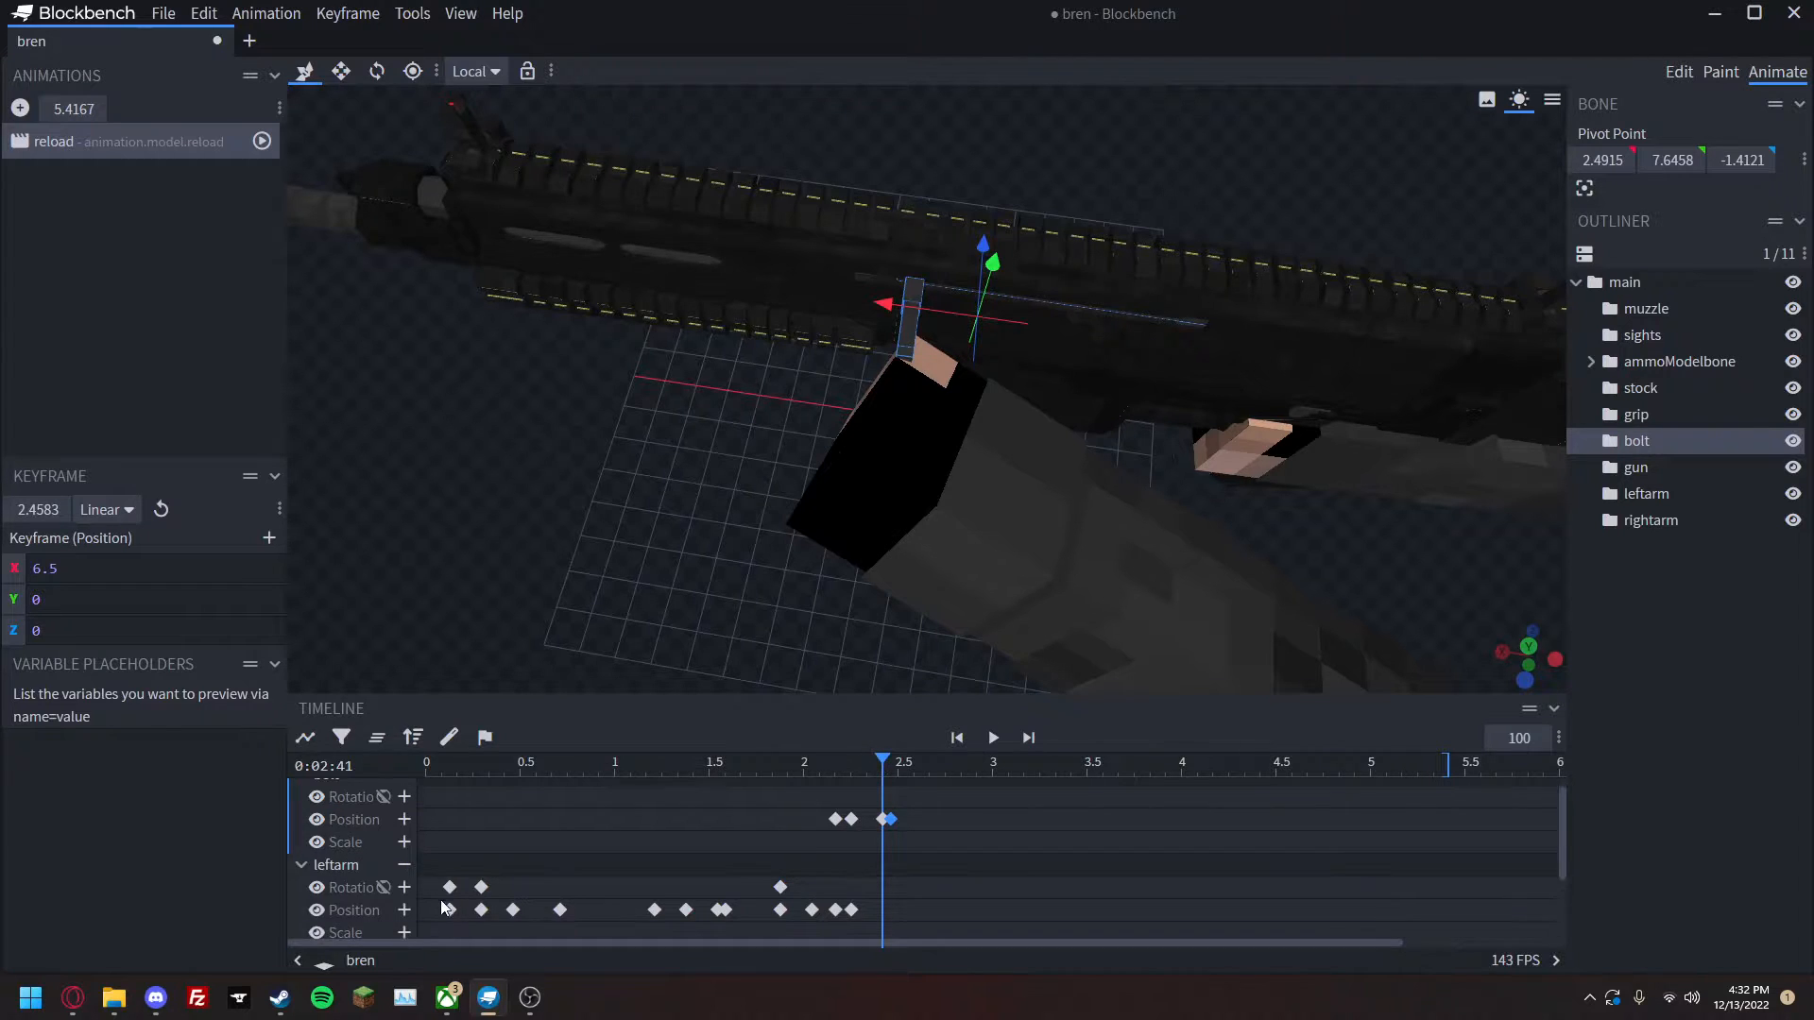
left_click(405, 908)
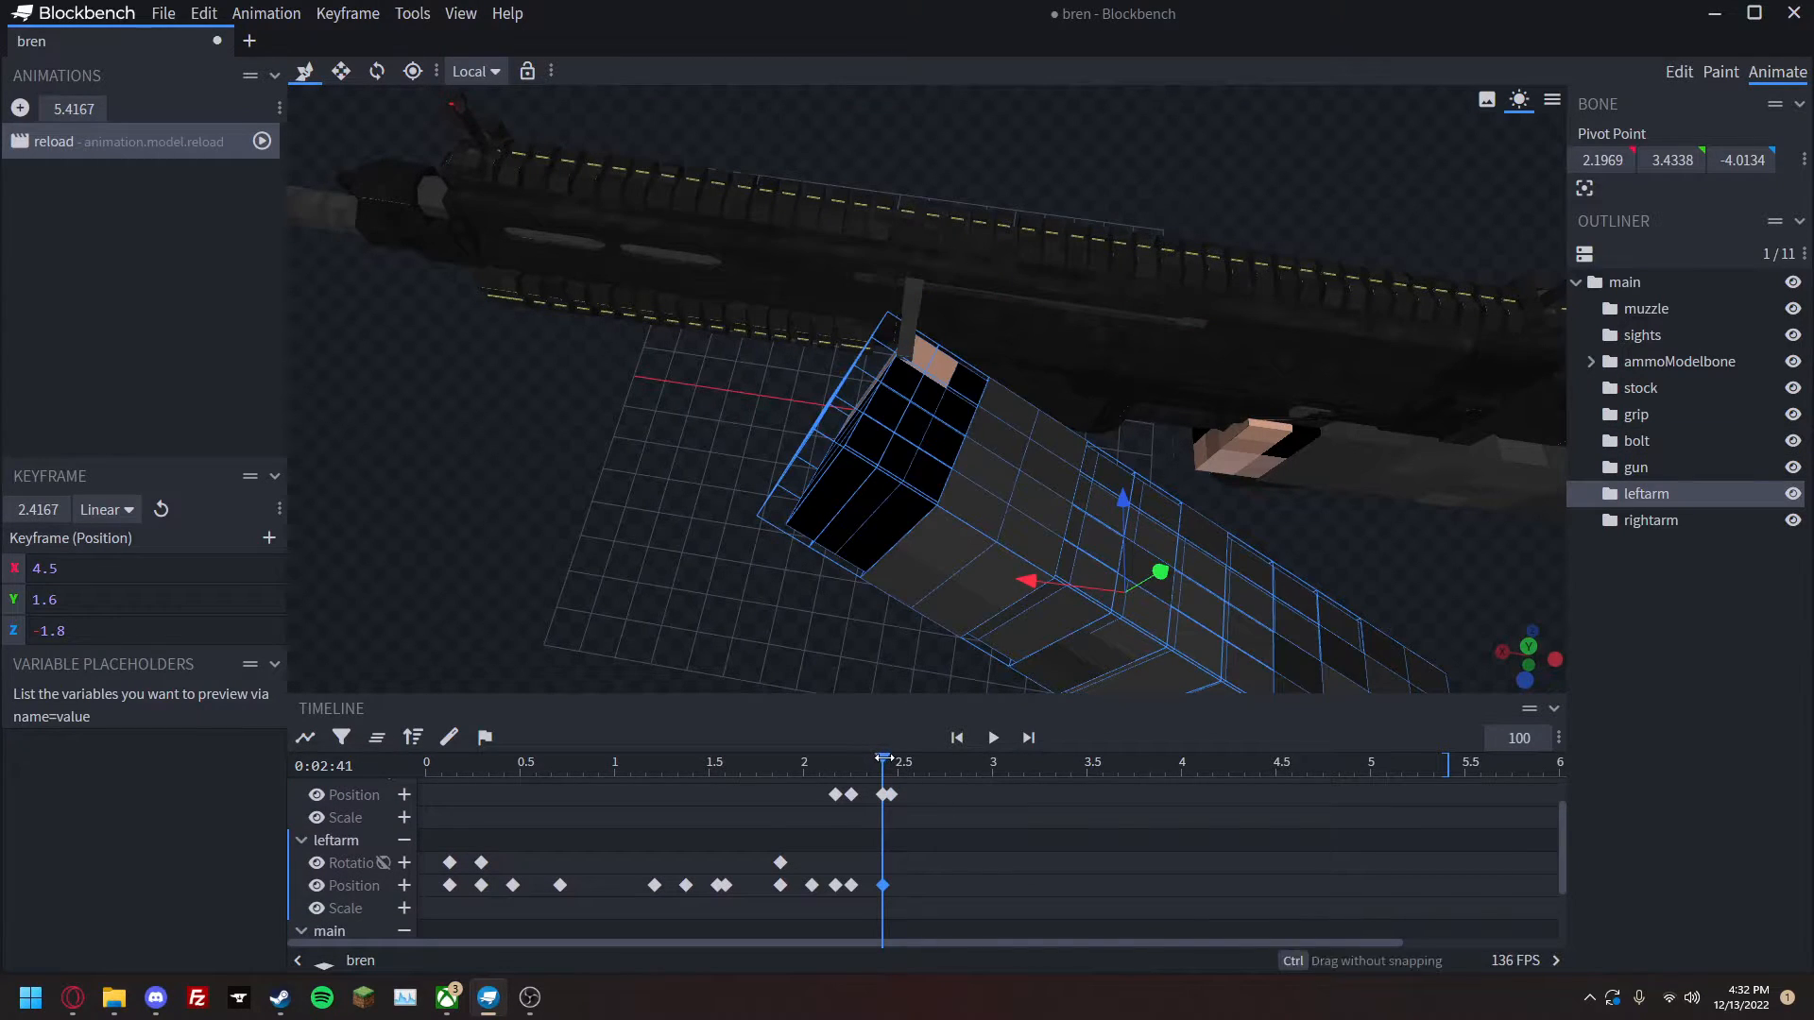
key("Right")
left_click_drag(1046, 586, 1308, 596)
left_click_drag(890, 765, 595, 771)
key("space")
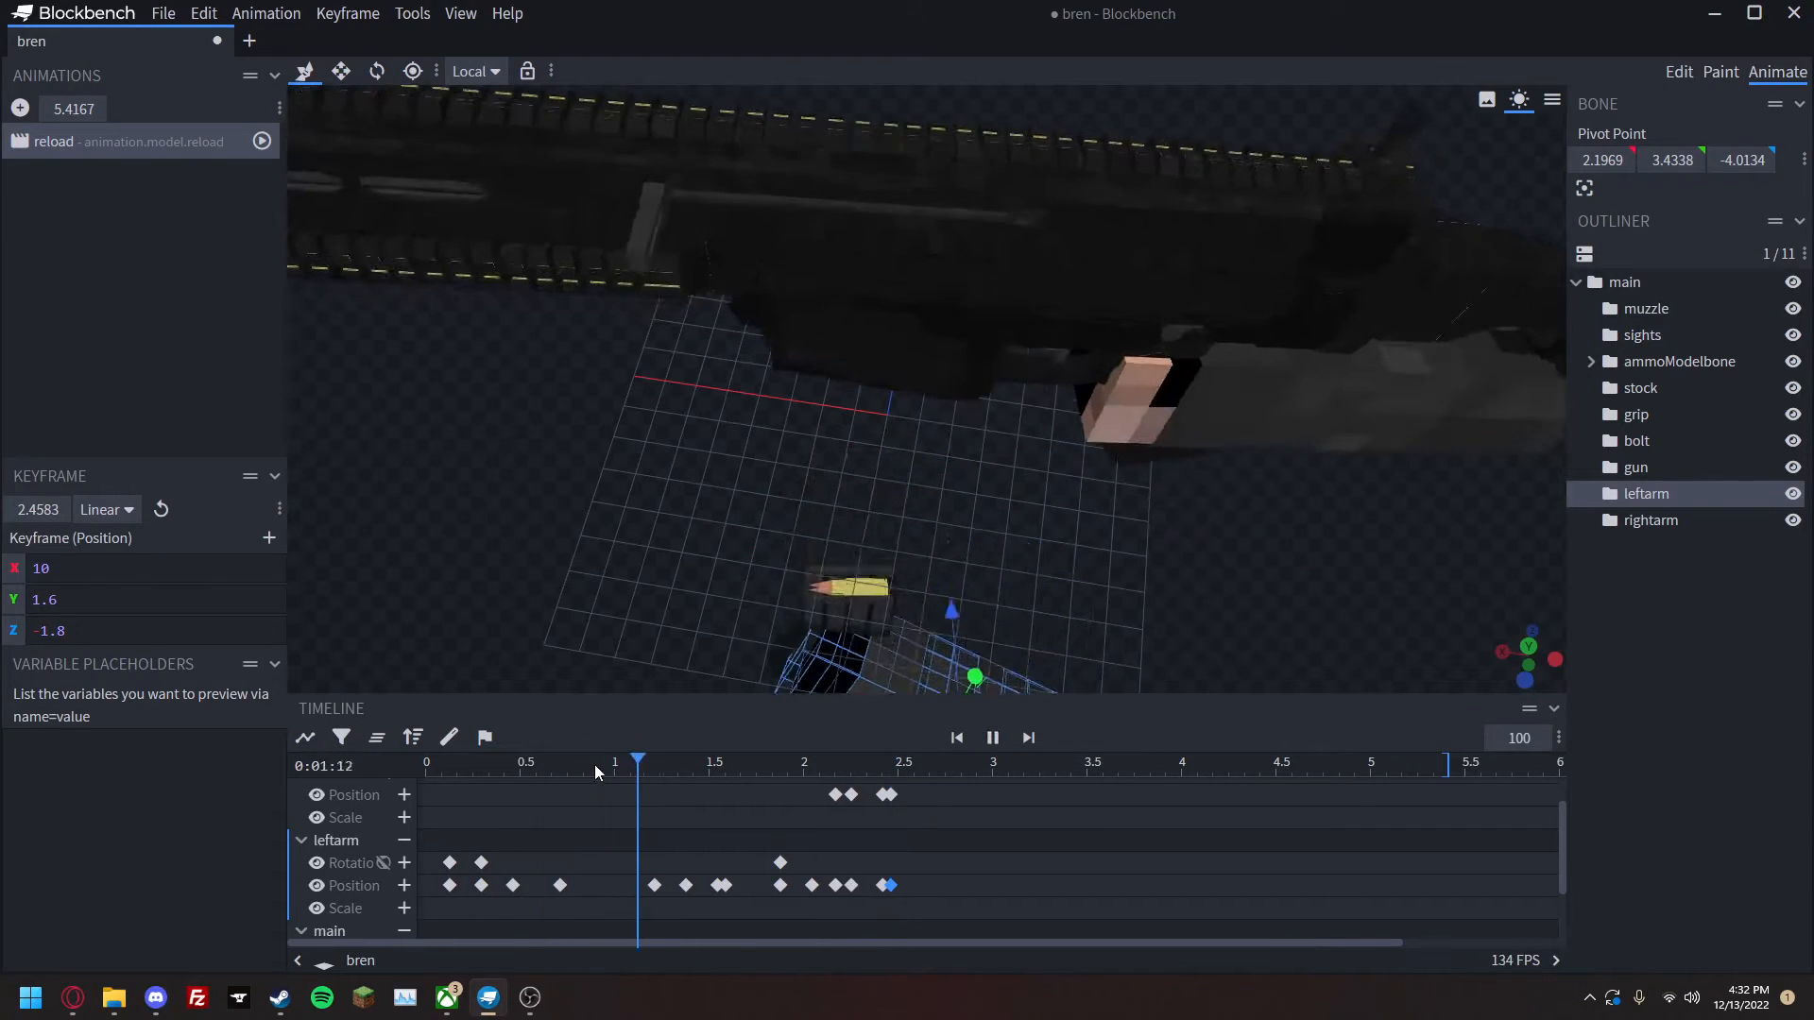
Restore the saved bren angle, key leftarm's position at 2.625 s, and set it at 2.7083 s to 11, 1.6, -1.8.
right_click(627, 599)
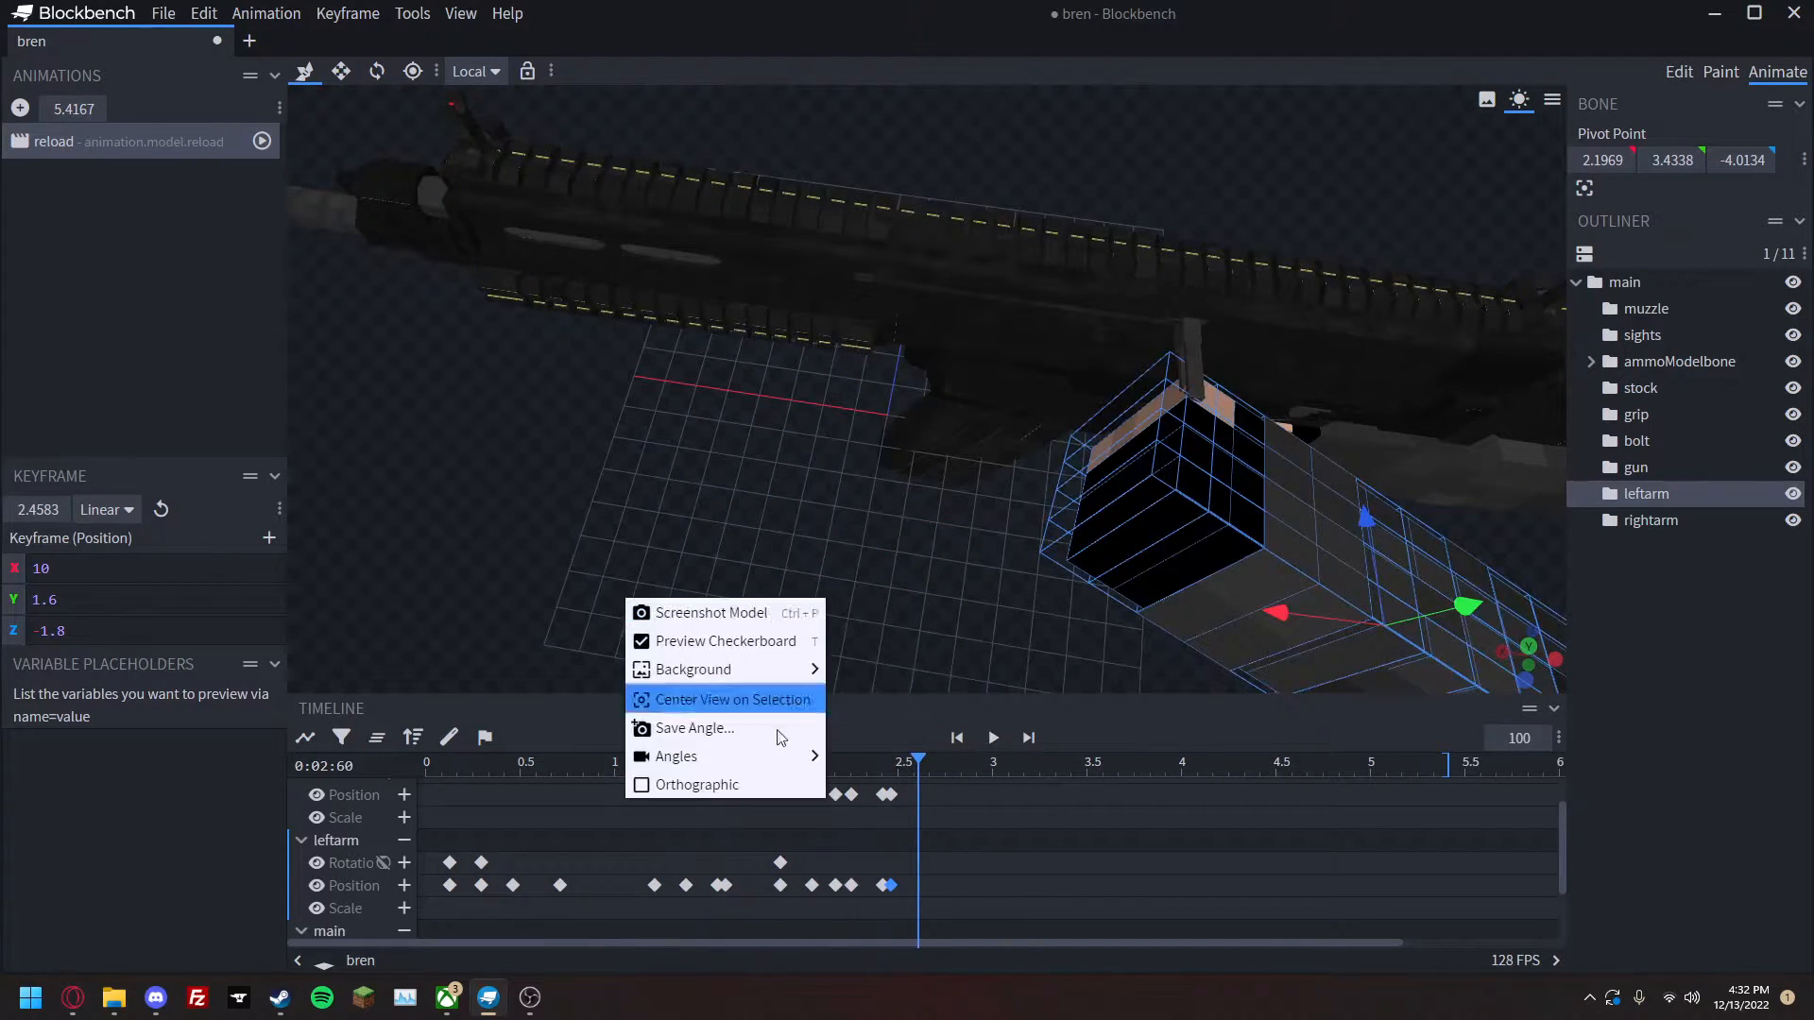
mouse_move(680, 753)
left_click(921, 930)
mouse_move(888, 767)
left_mouse_down()
mouse_move(733, 779)
mouse_move(922, 762)
left_mouse_up()
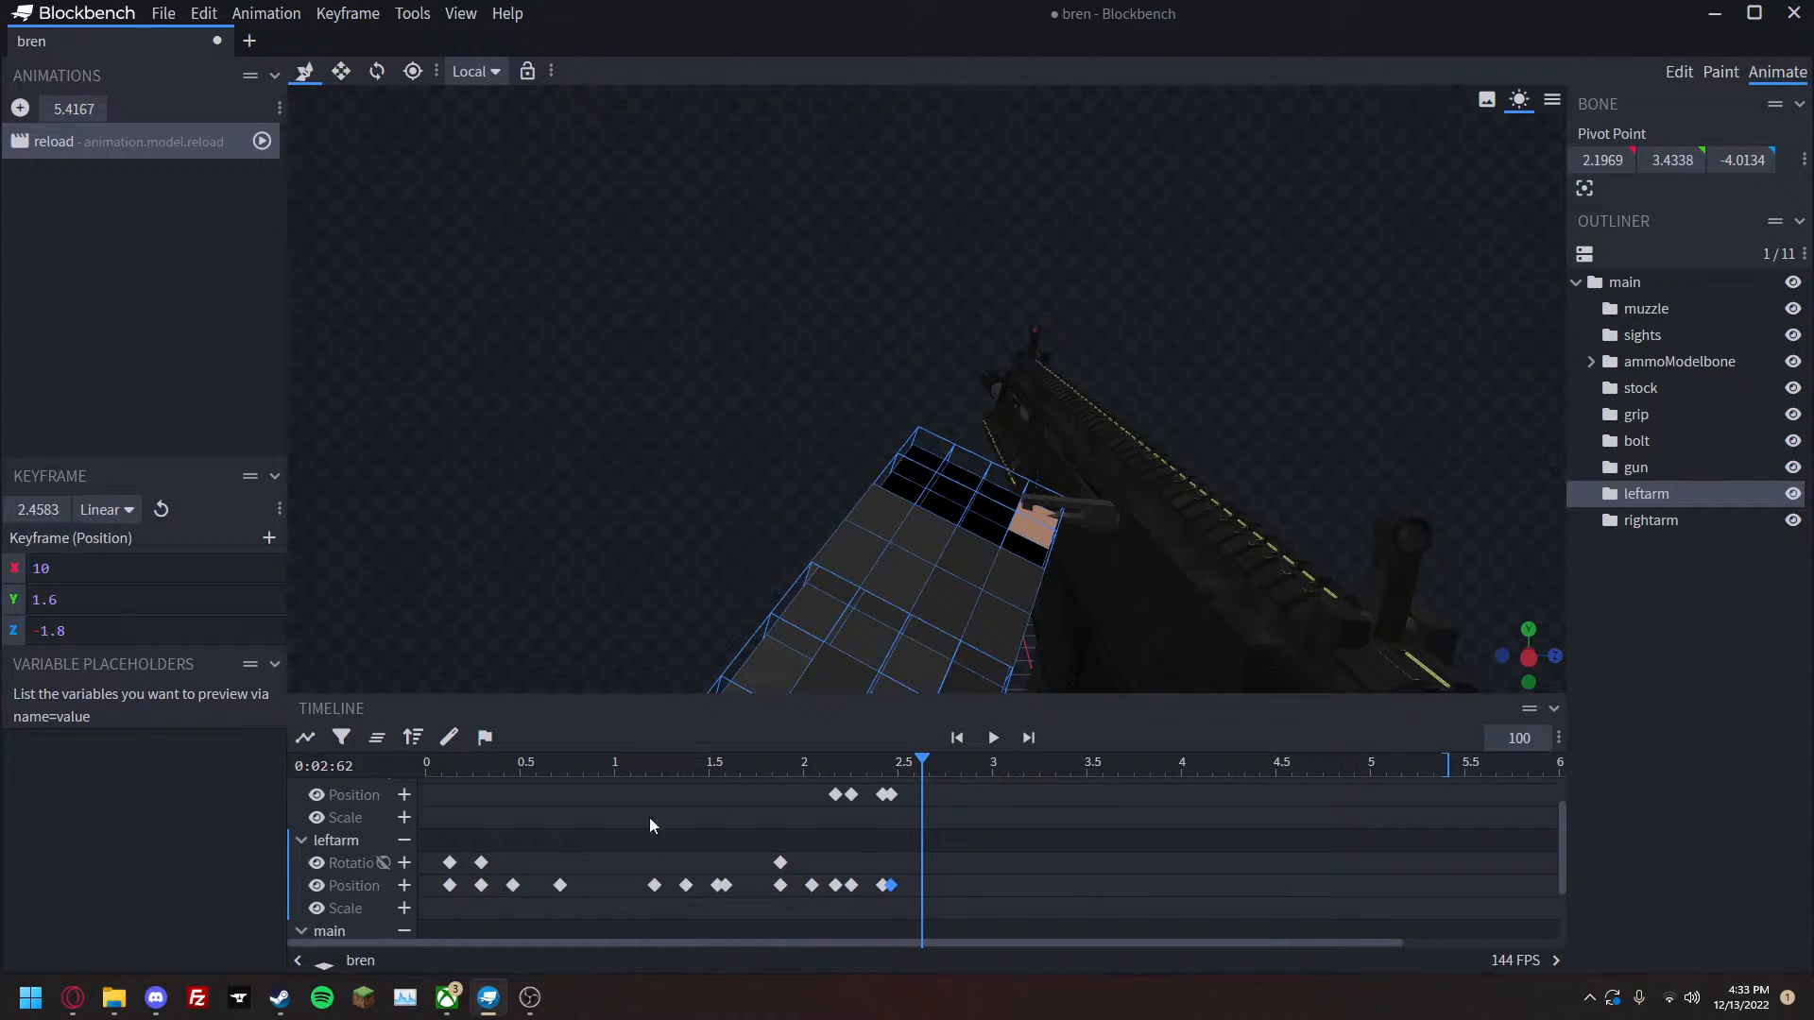
left_click(405, 878)
left_click_drag(922, 766, 938, 766)
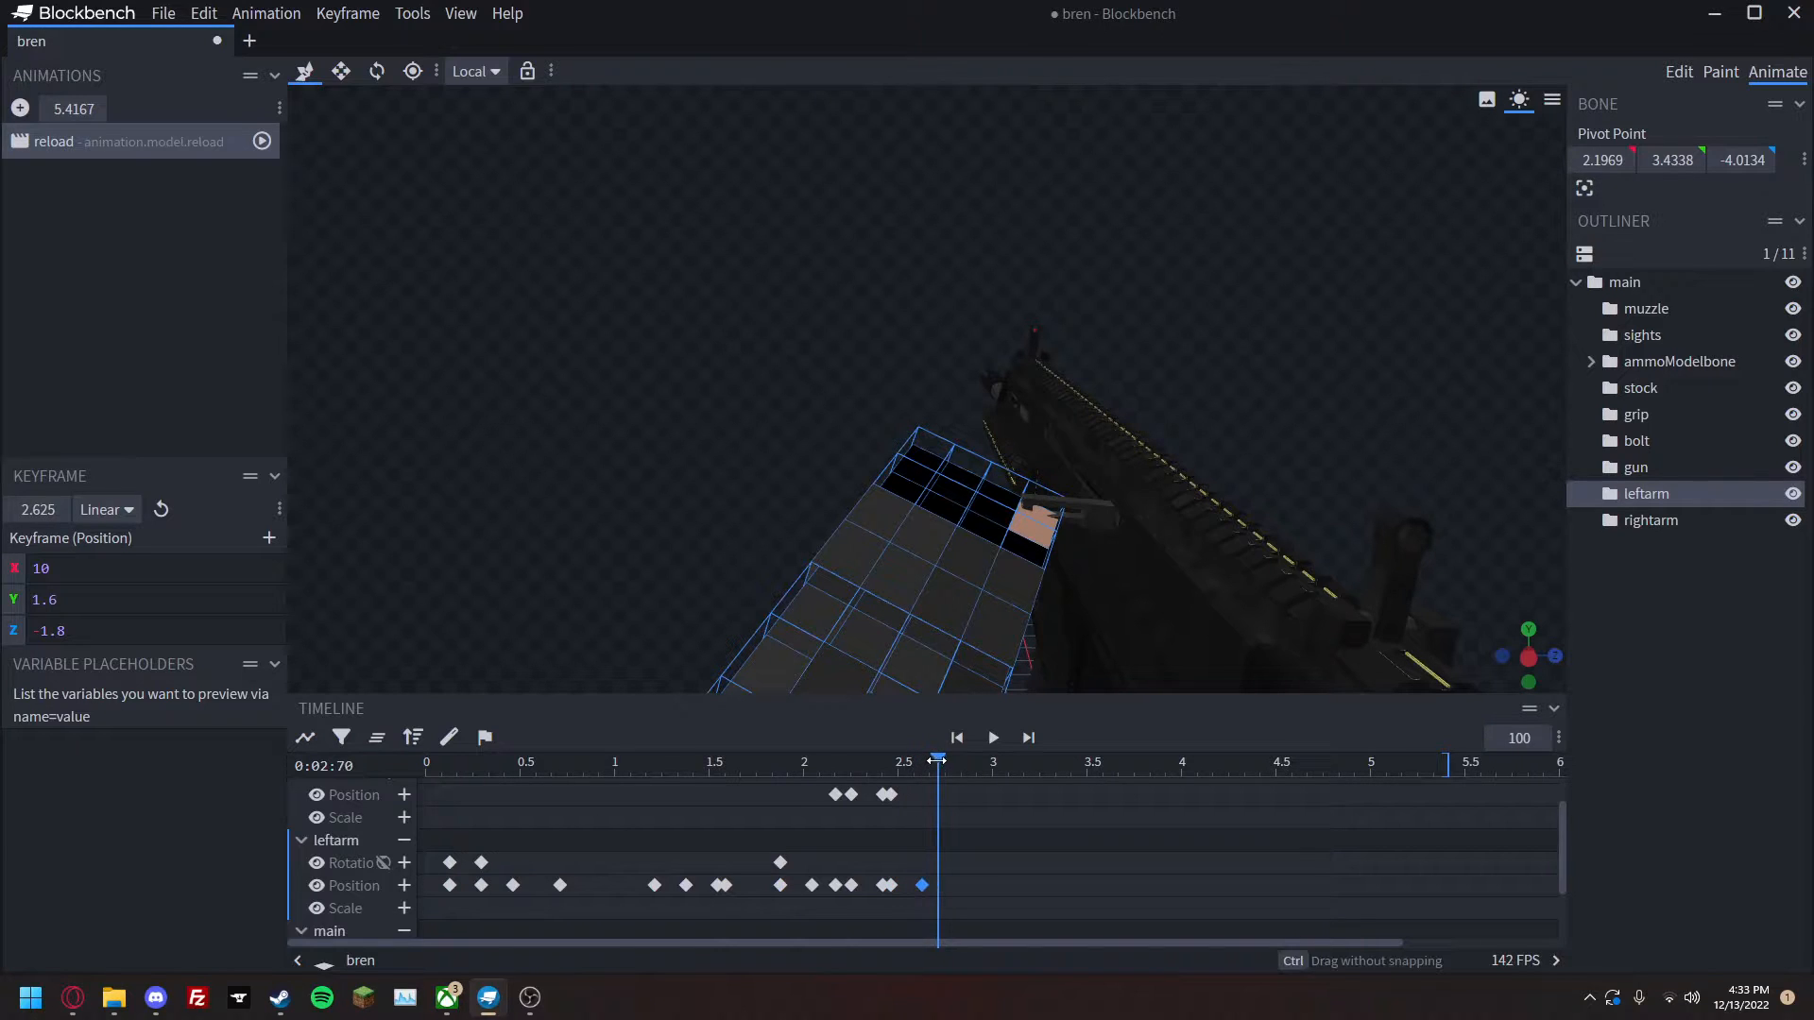
left_click_drag(563, 427, 665, 388)
left_click_drag(966, 467, 1001, 488)
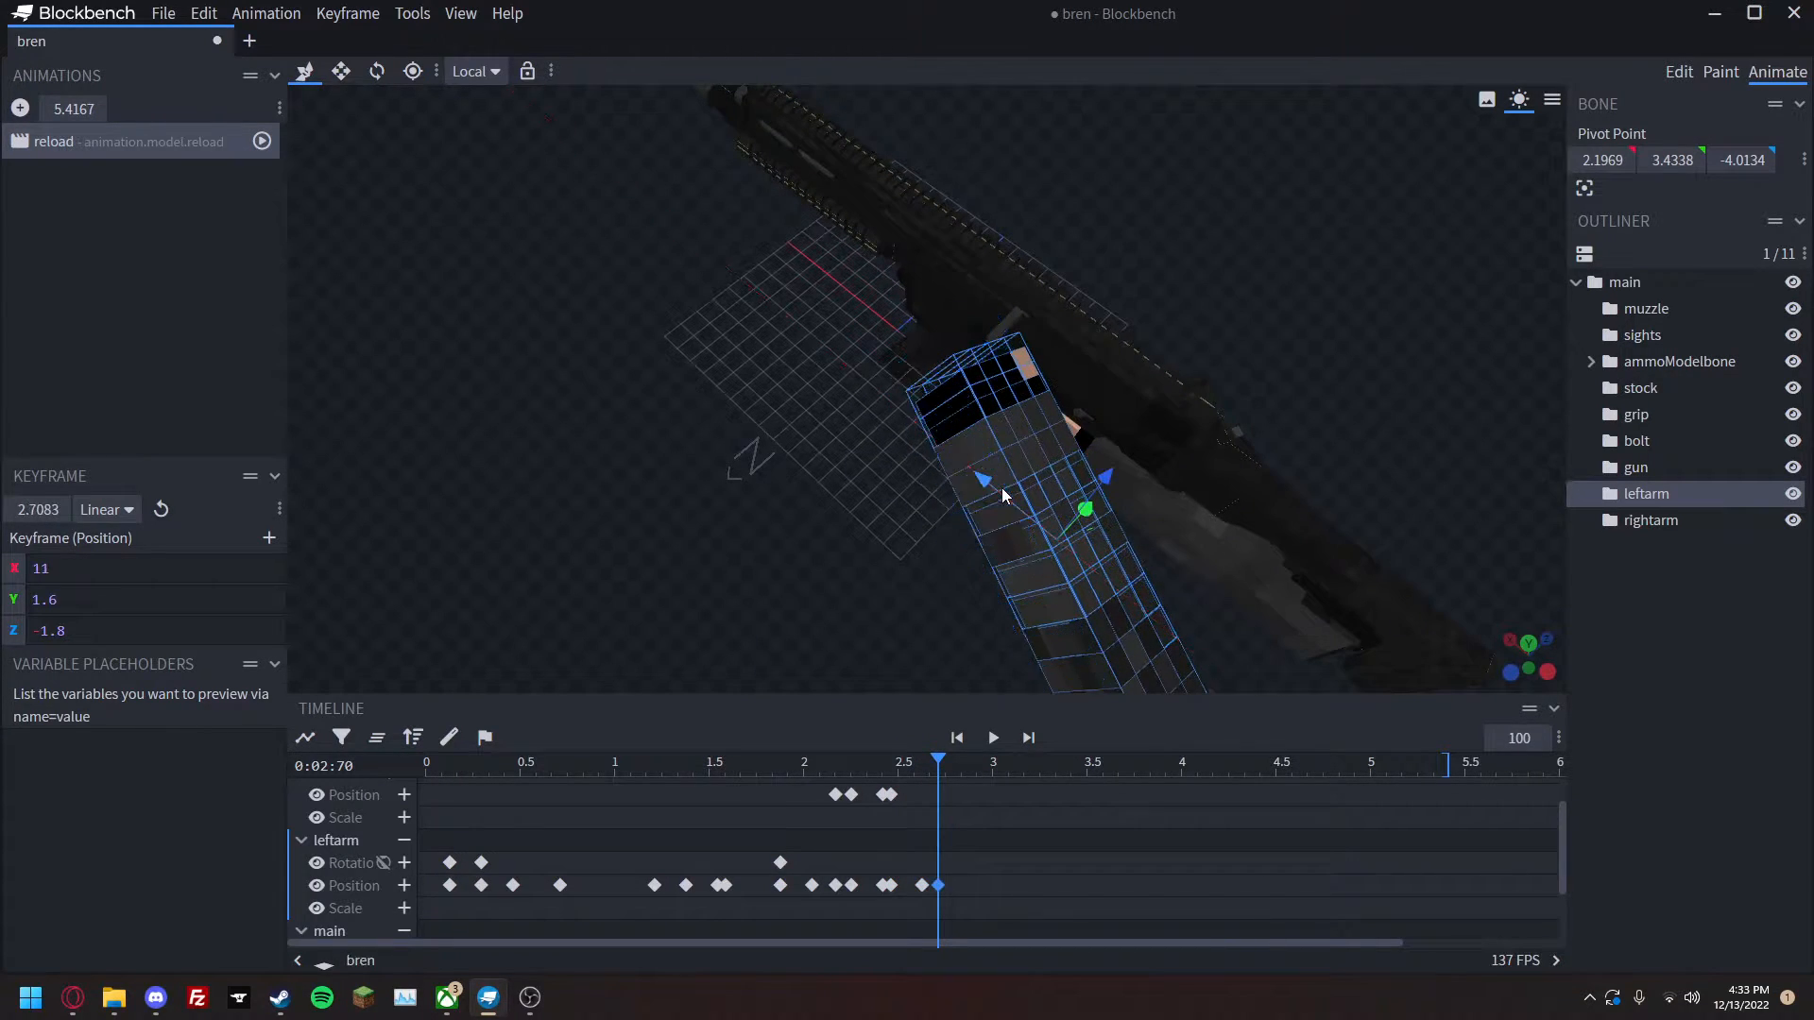
Key the bolt's position at about 2.62 s and return it to 0, 0, 0 at 2.6667 s by copying its first keyframe.
key("space")
key("space")
left_click_drag(984, 772, 924, 775)
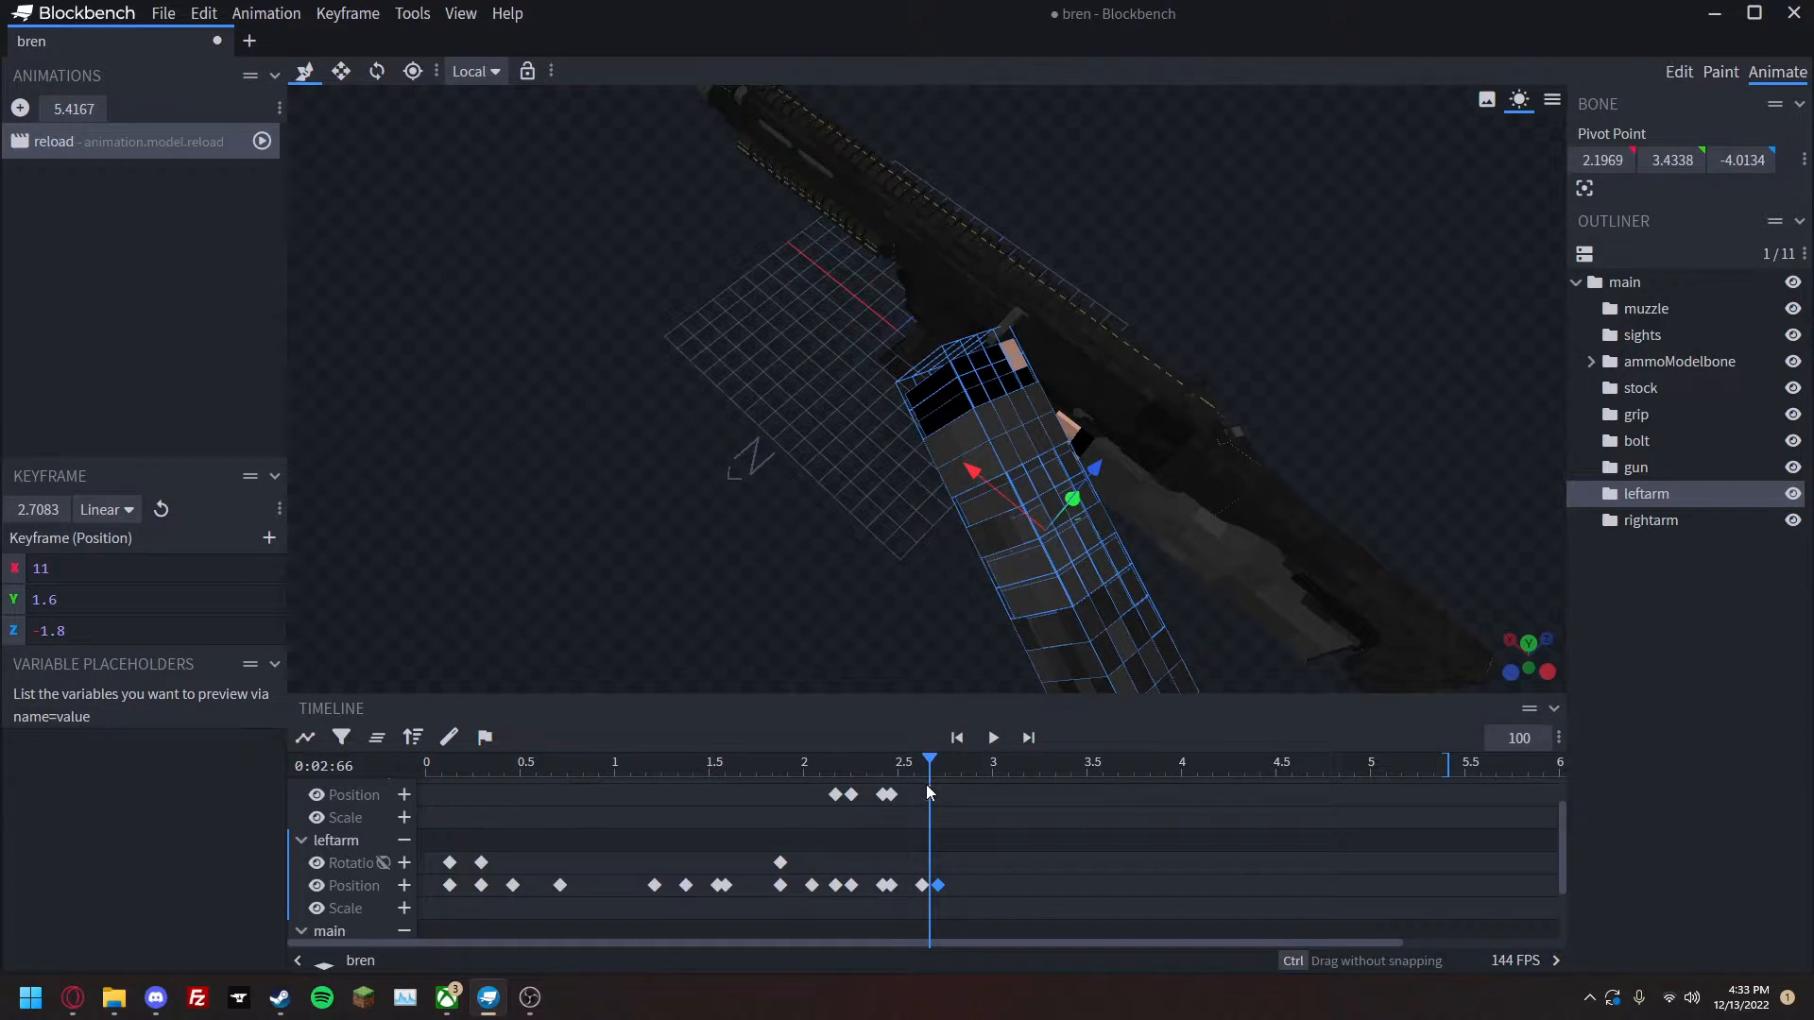
scroll(404, 816, "up", 1)
left_click(405, 810)
left_click(833, 836)
key("ctrl+c")
left_click_drag(923, 771, 718, 772)
key("ctrl+v")
Play back the bolt racking from the saved bren angle.
key("space")
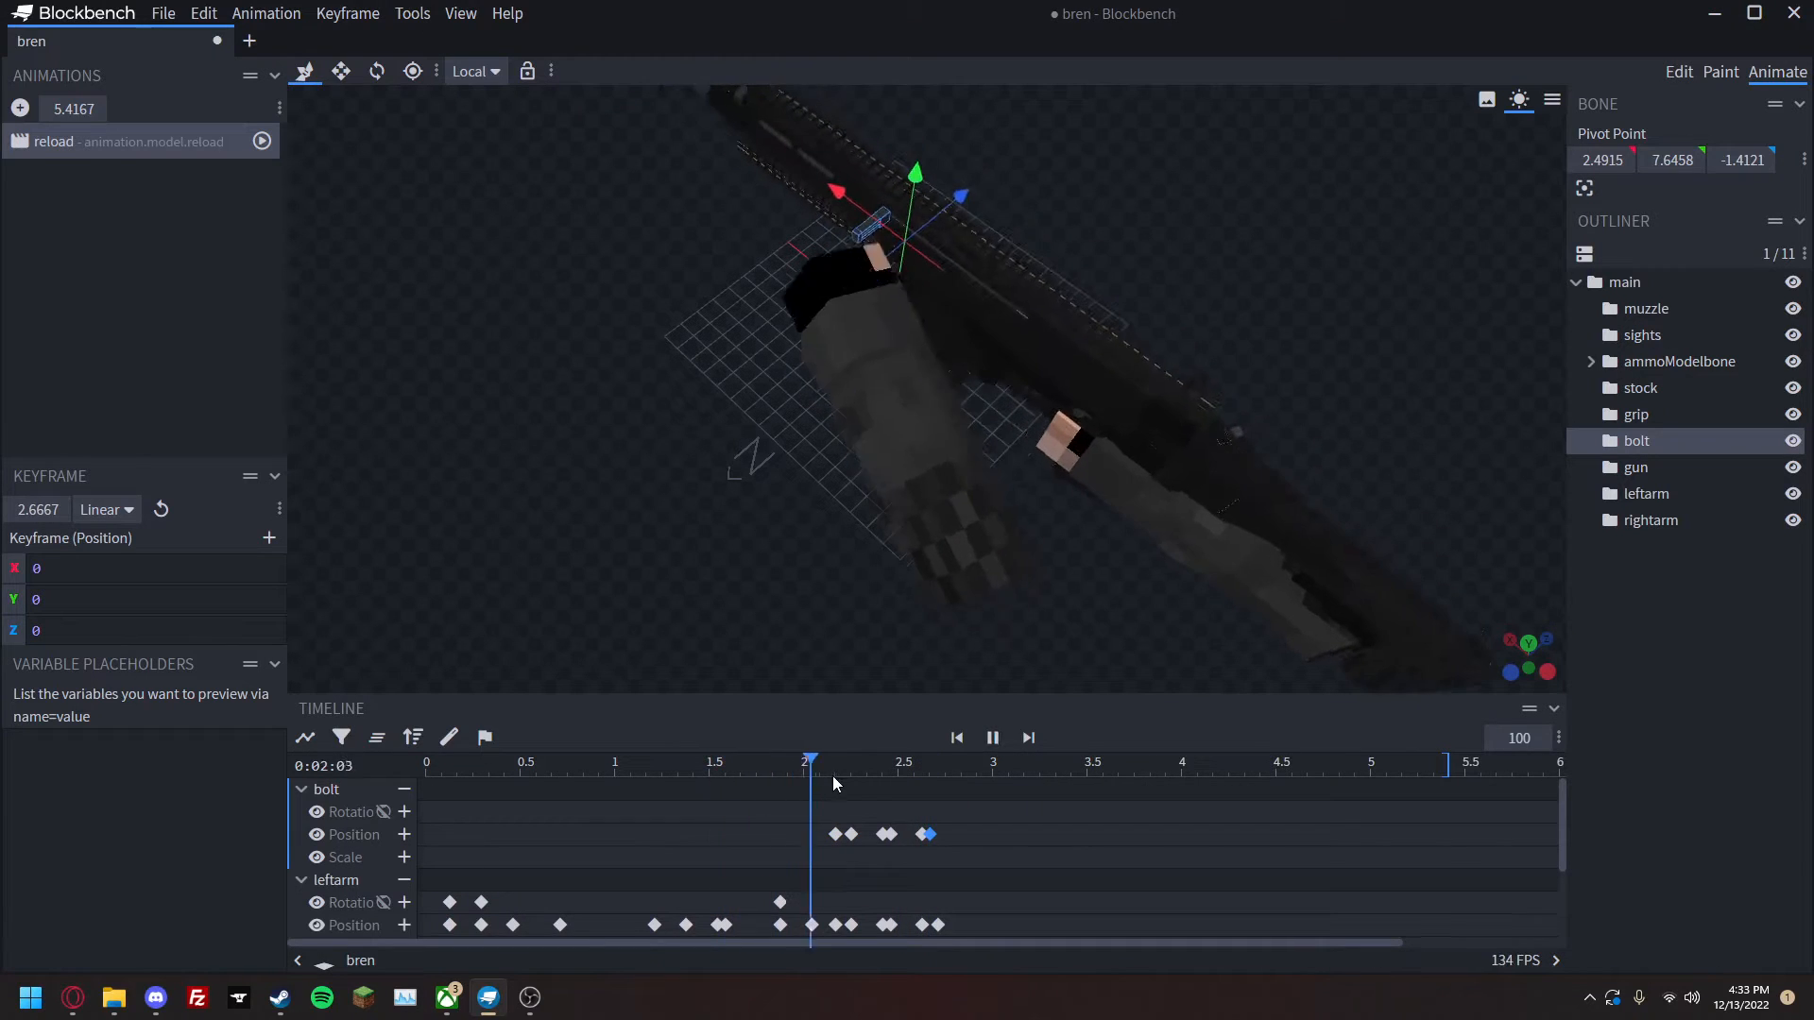
right_click(844, 773)
mouse_move(945, 730)
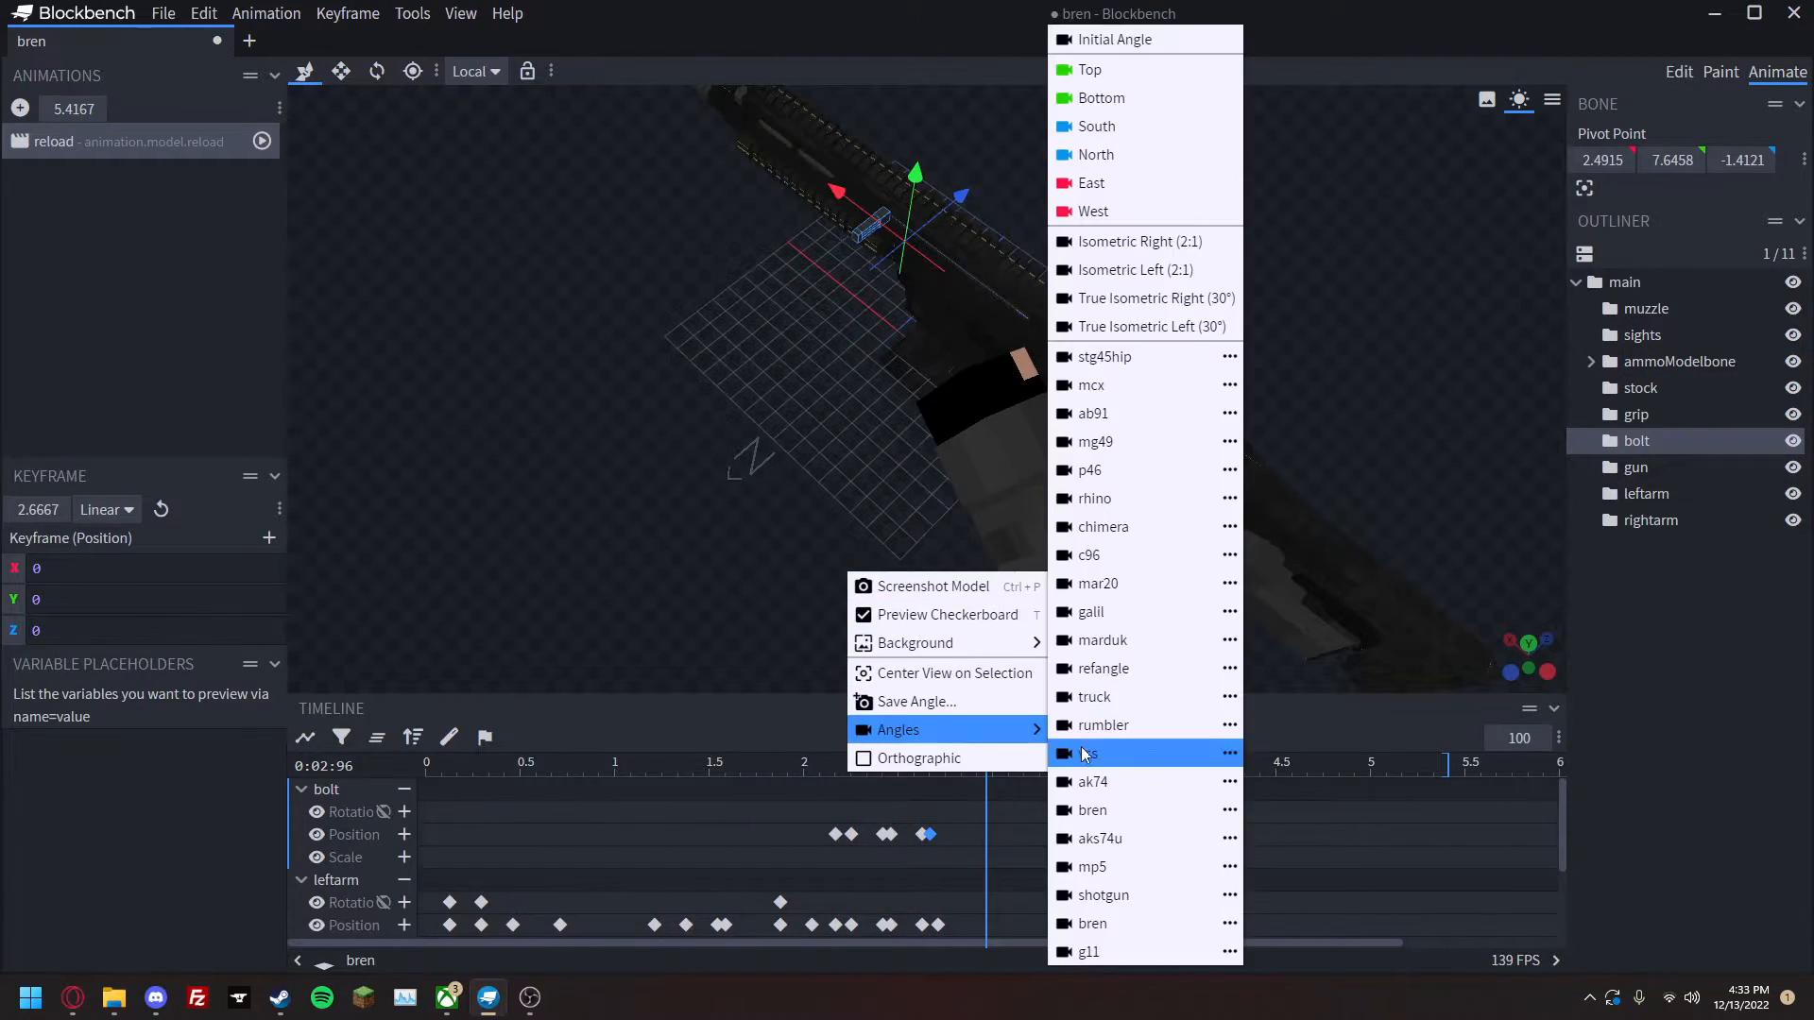
left_click(1109, 918)
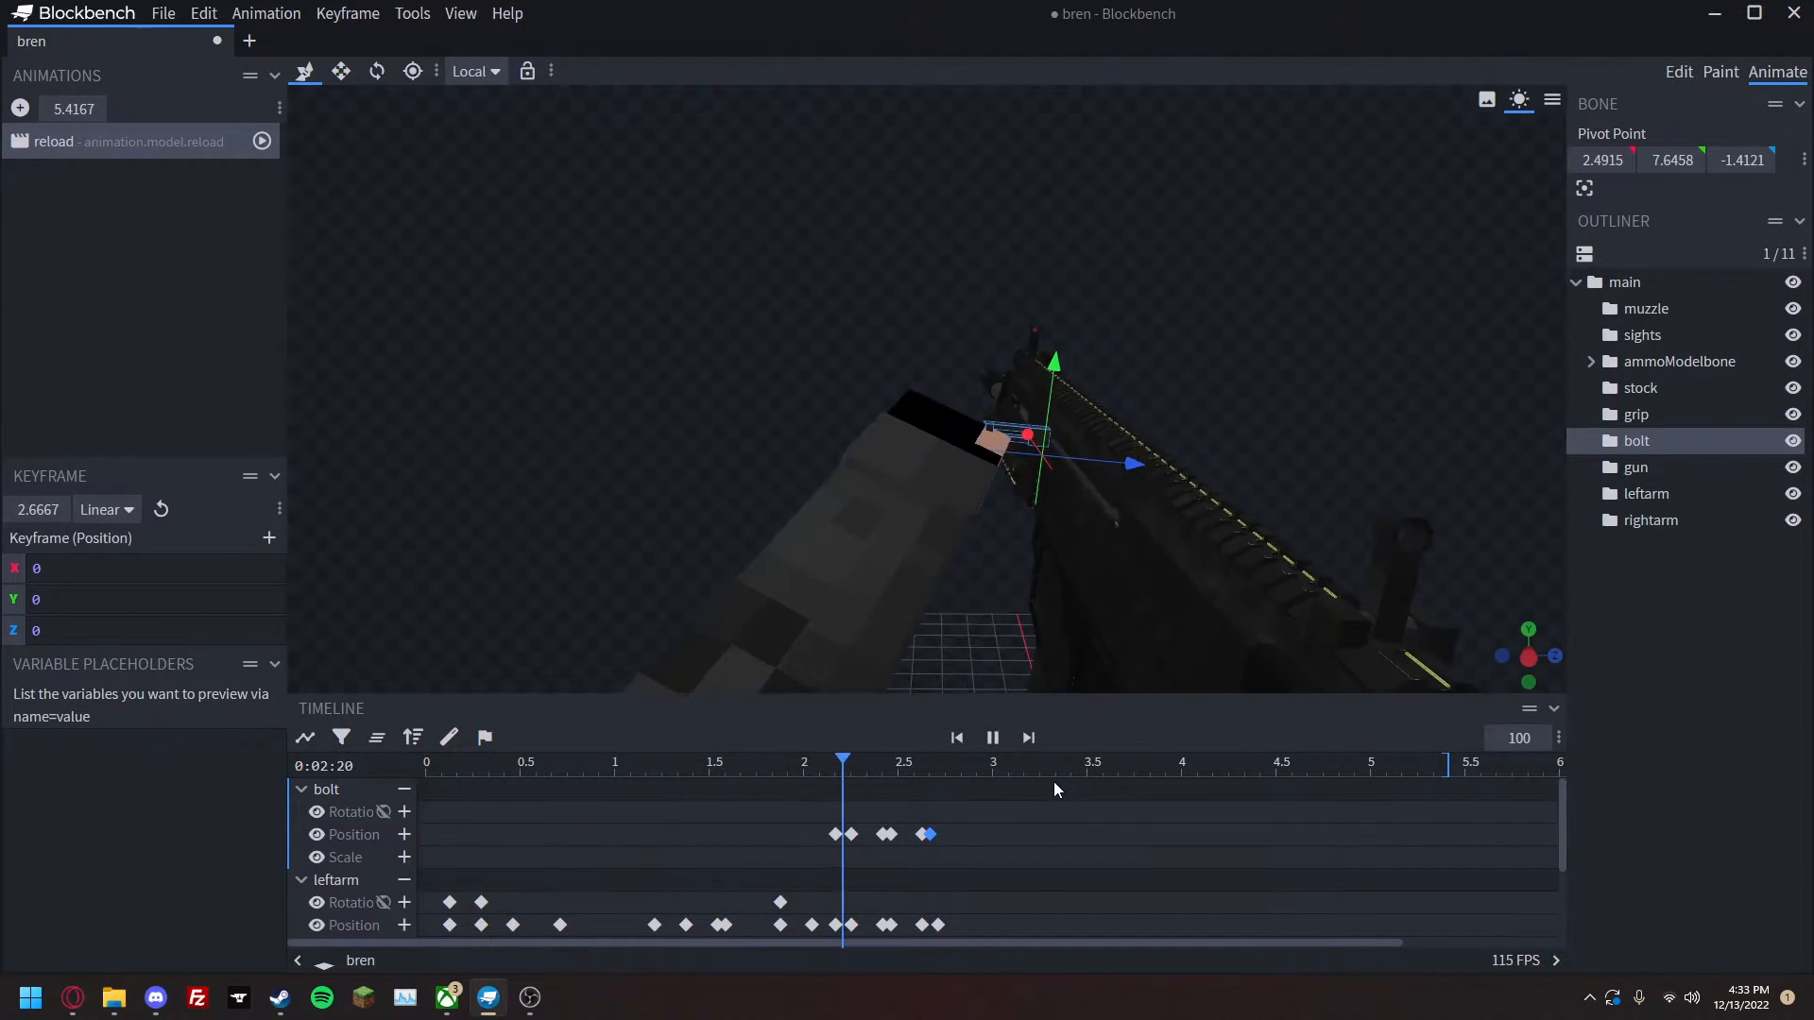
key("space")
Key main's rotation and position at about 2.92 s and copy its starting 0, 0, 0 keyframes to 3.125 s.
scroll(620, 878, "down", 3)
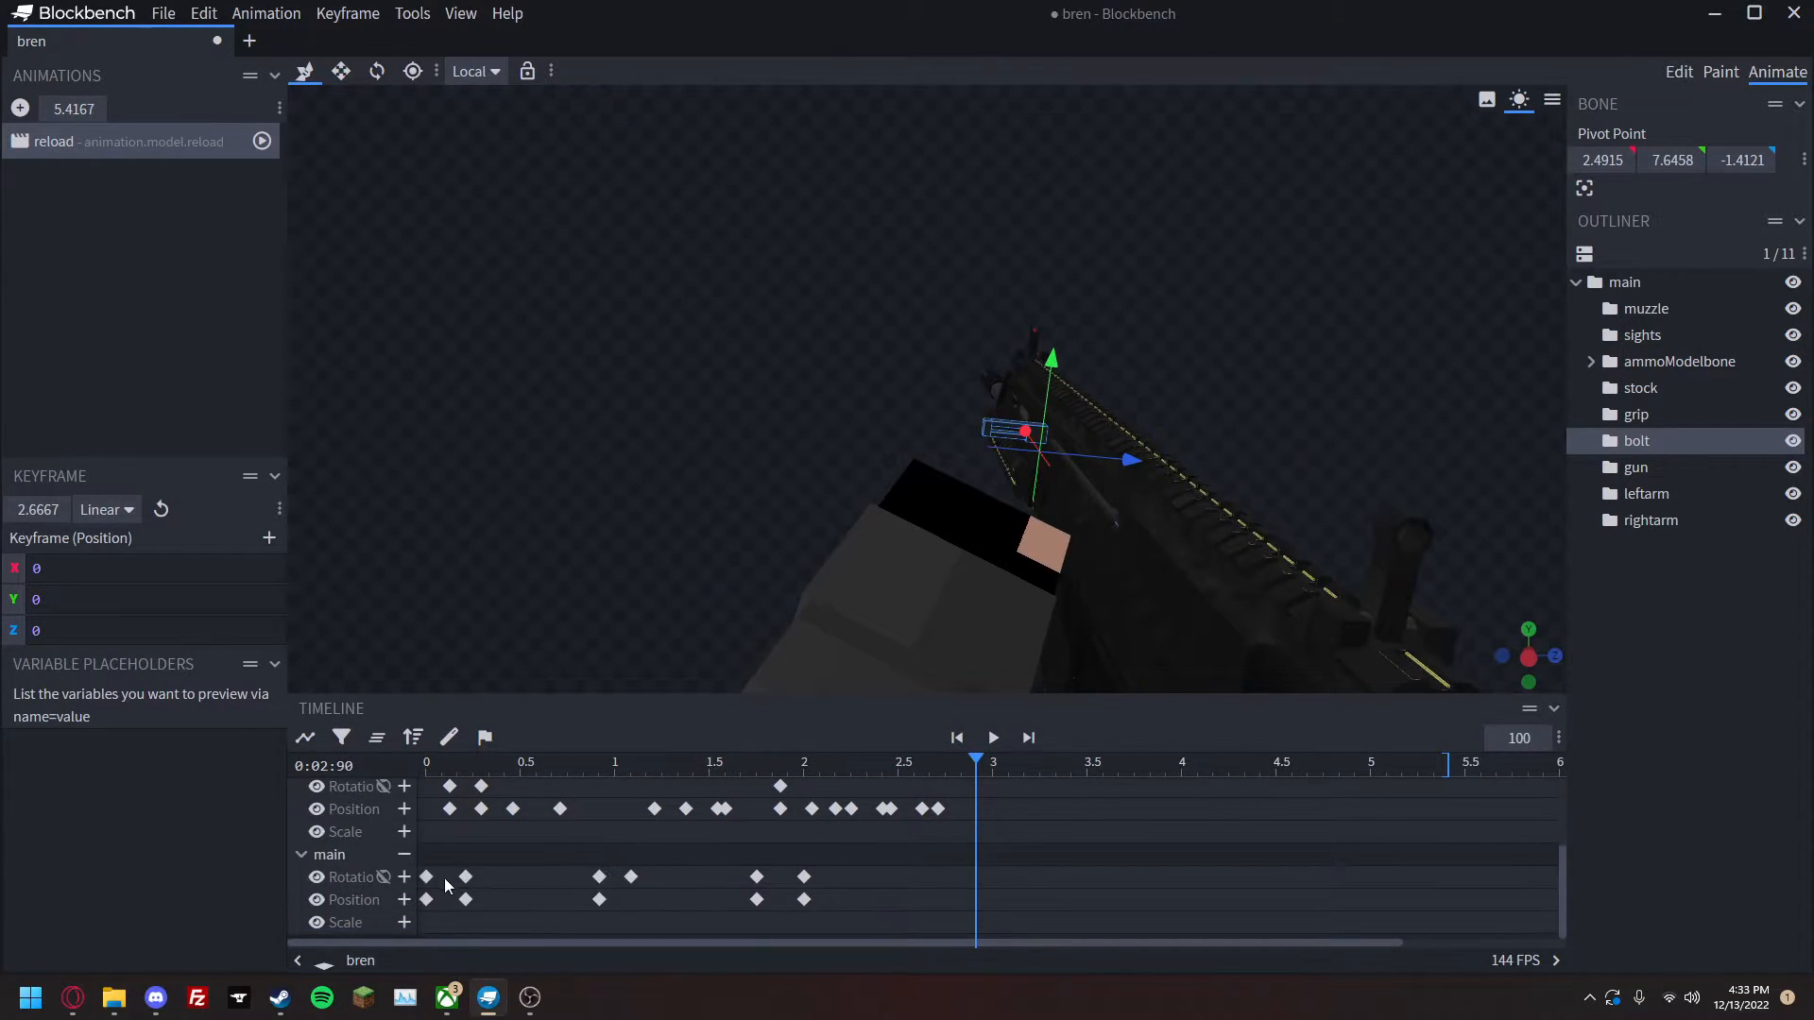
left_click(404, 877)
left_click(404, 900)
left_click_drag(977, 763, 1000, 764)
left_click_drag(441, 914, 398, 850)
key("ctrl+c")
key("ctrl+v")
left_click_drag(996, 766, 936, 767)
key("space")
key("space")
left_click(1000, 769)
left_click_drag(999, 876, 1016, 877)
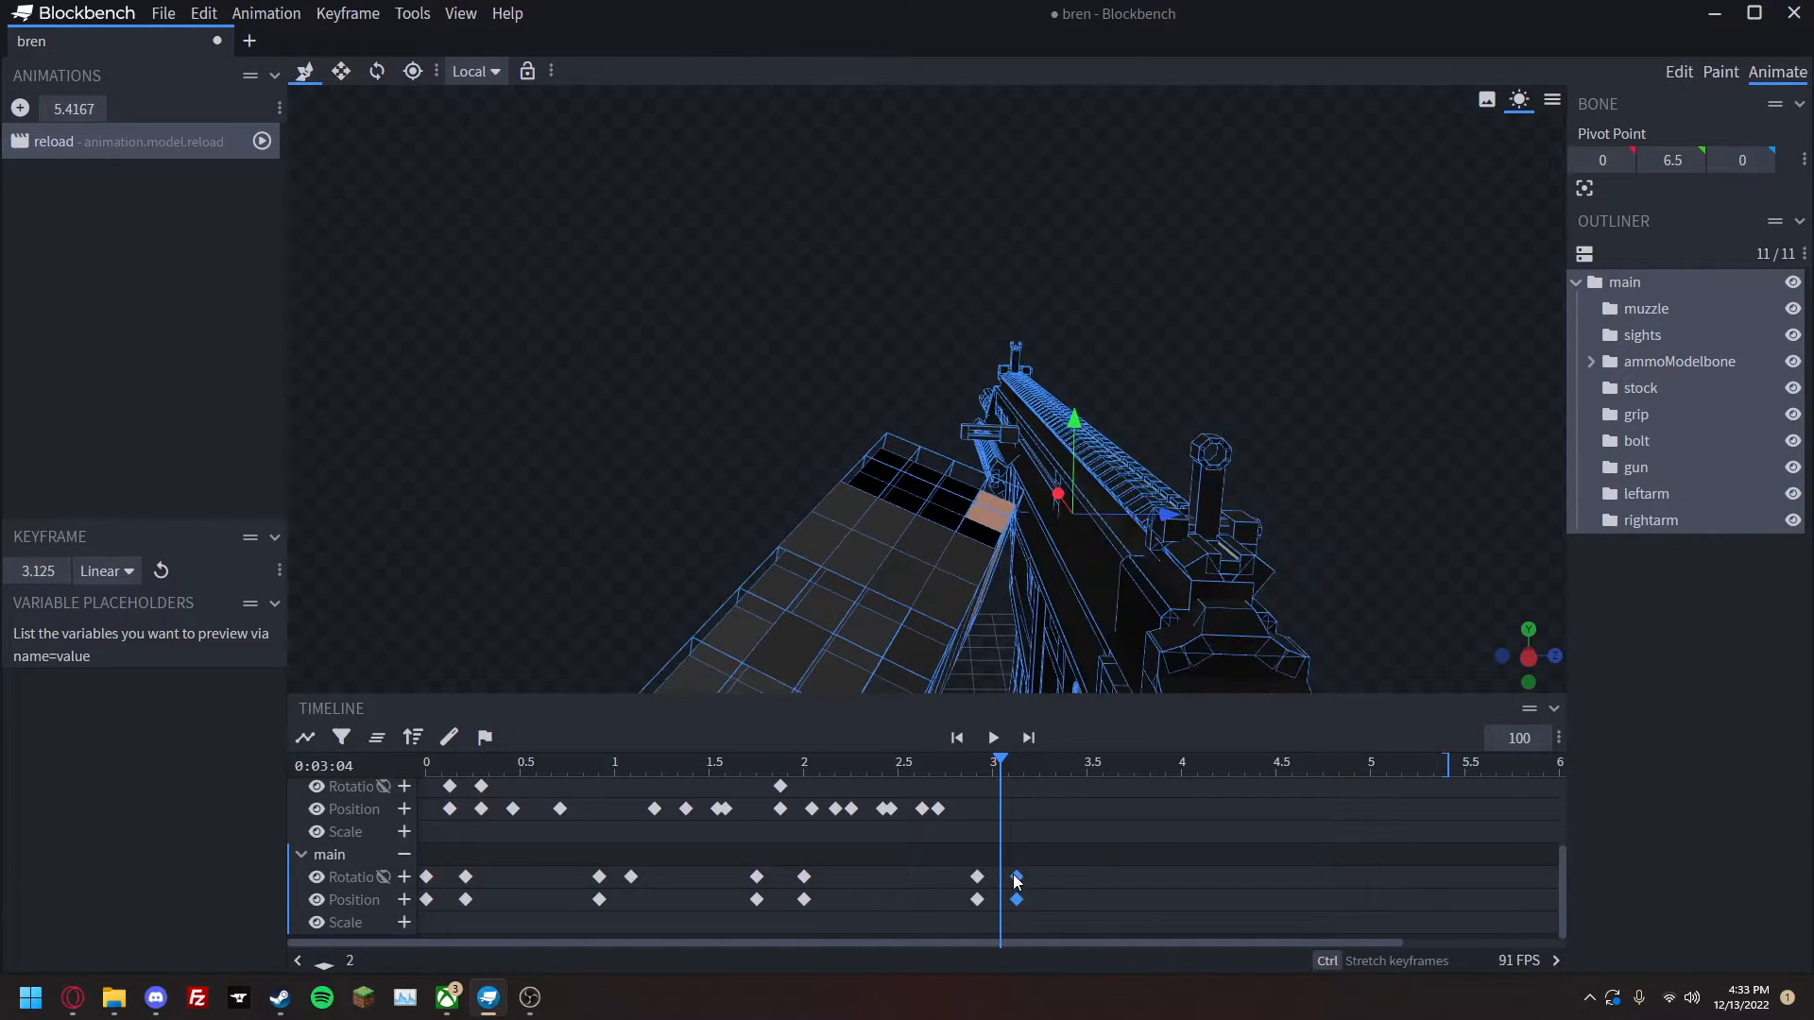
Nudge main's position to 0.6, 0, 0 at 3.1667 s and return it to 0, 0, 0 at 3.25 s.
left_click(1015, 762)
left_click(1017, 899)
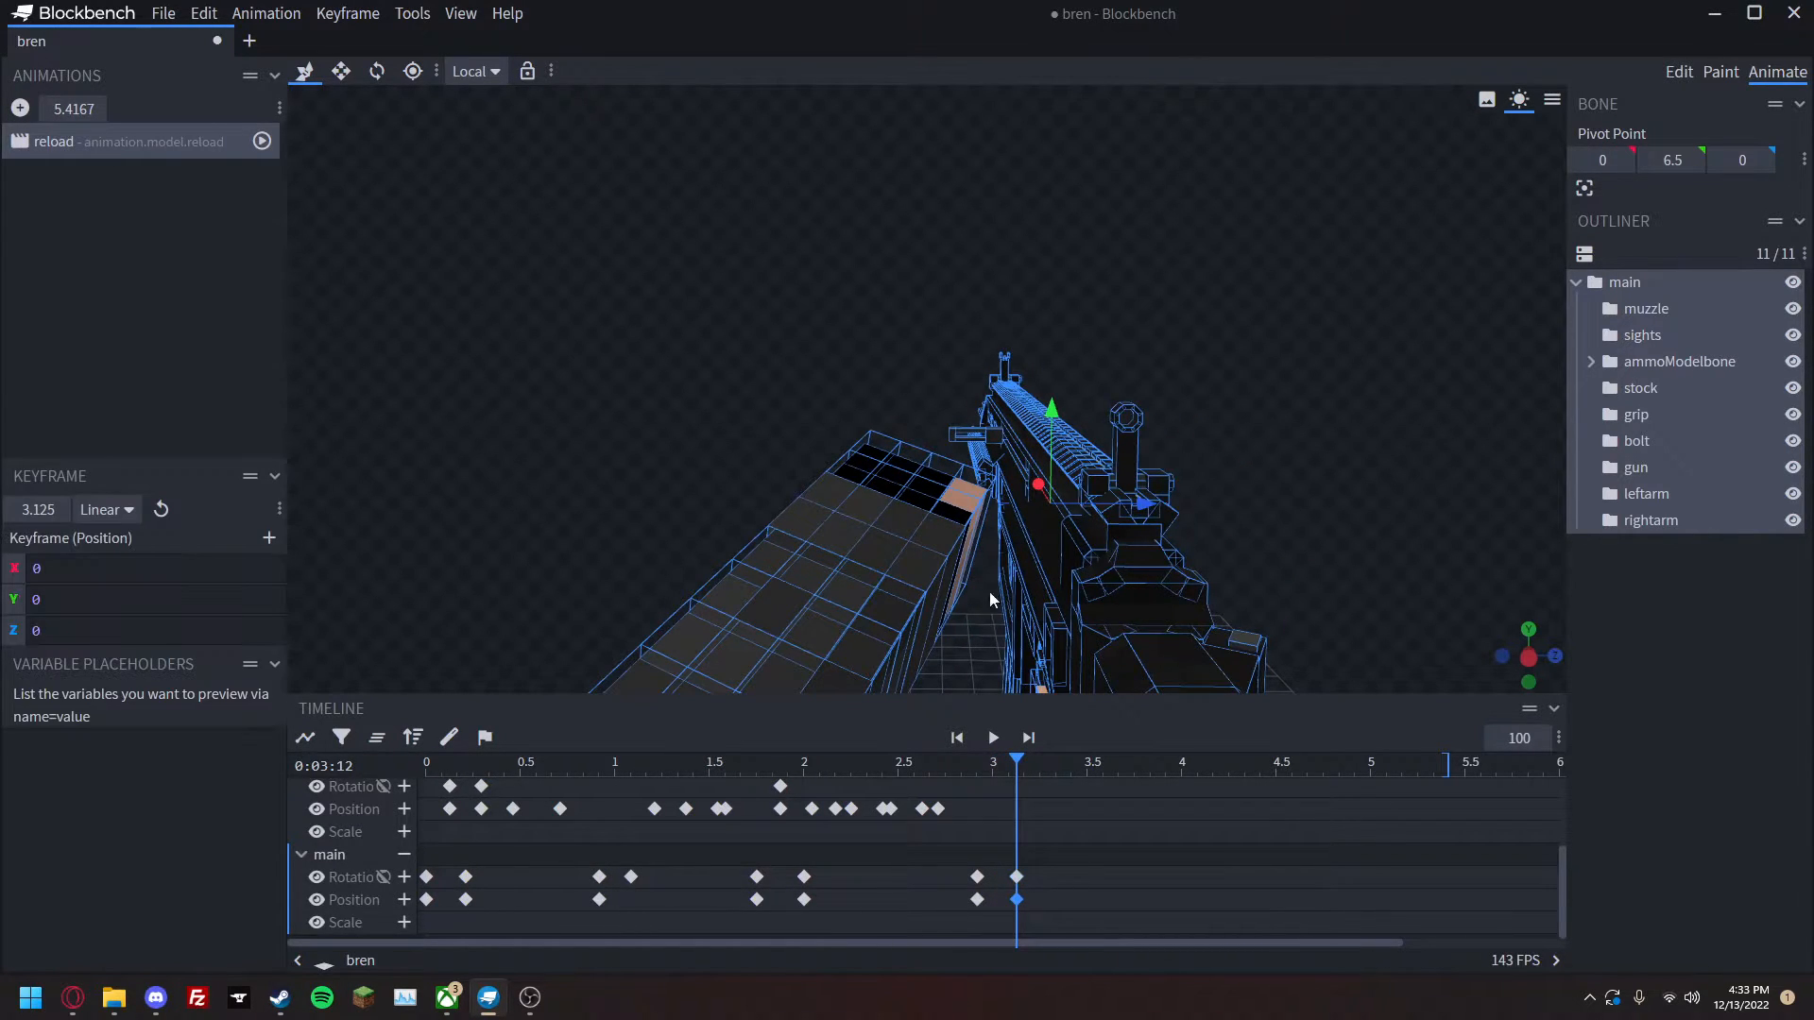
mouse_move(1042, 492)
left_mouse_down()
mouse_move(1028, 482)
mouse_move(1043, 502)
left_mouse_up()
left_click(426, 900)
left_click(1028, 765)
left_click_drag(1020, 756, 1042, 759)
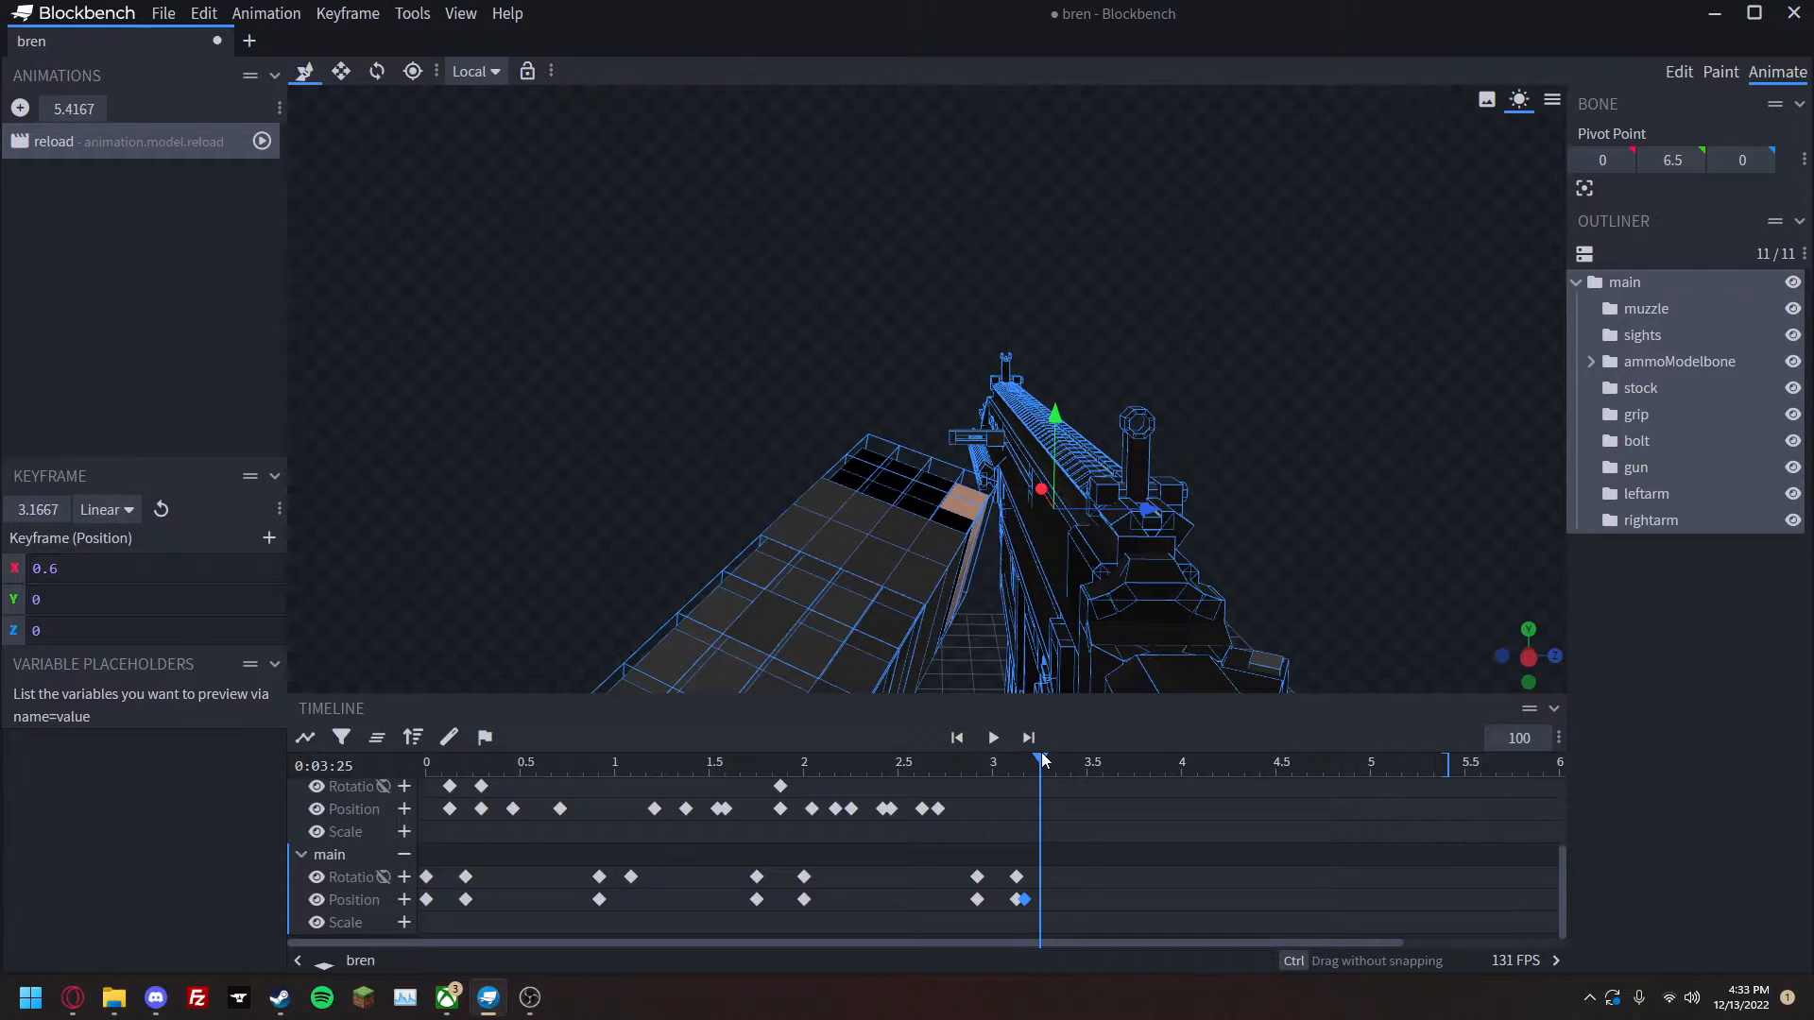
key("ctrl+v")
left_click_drag(920, 761, 1013, 780)
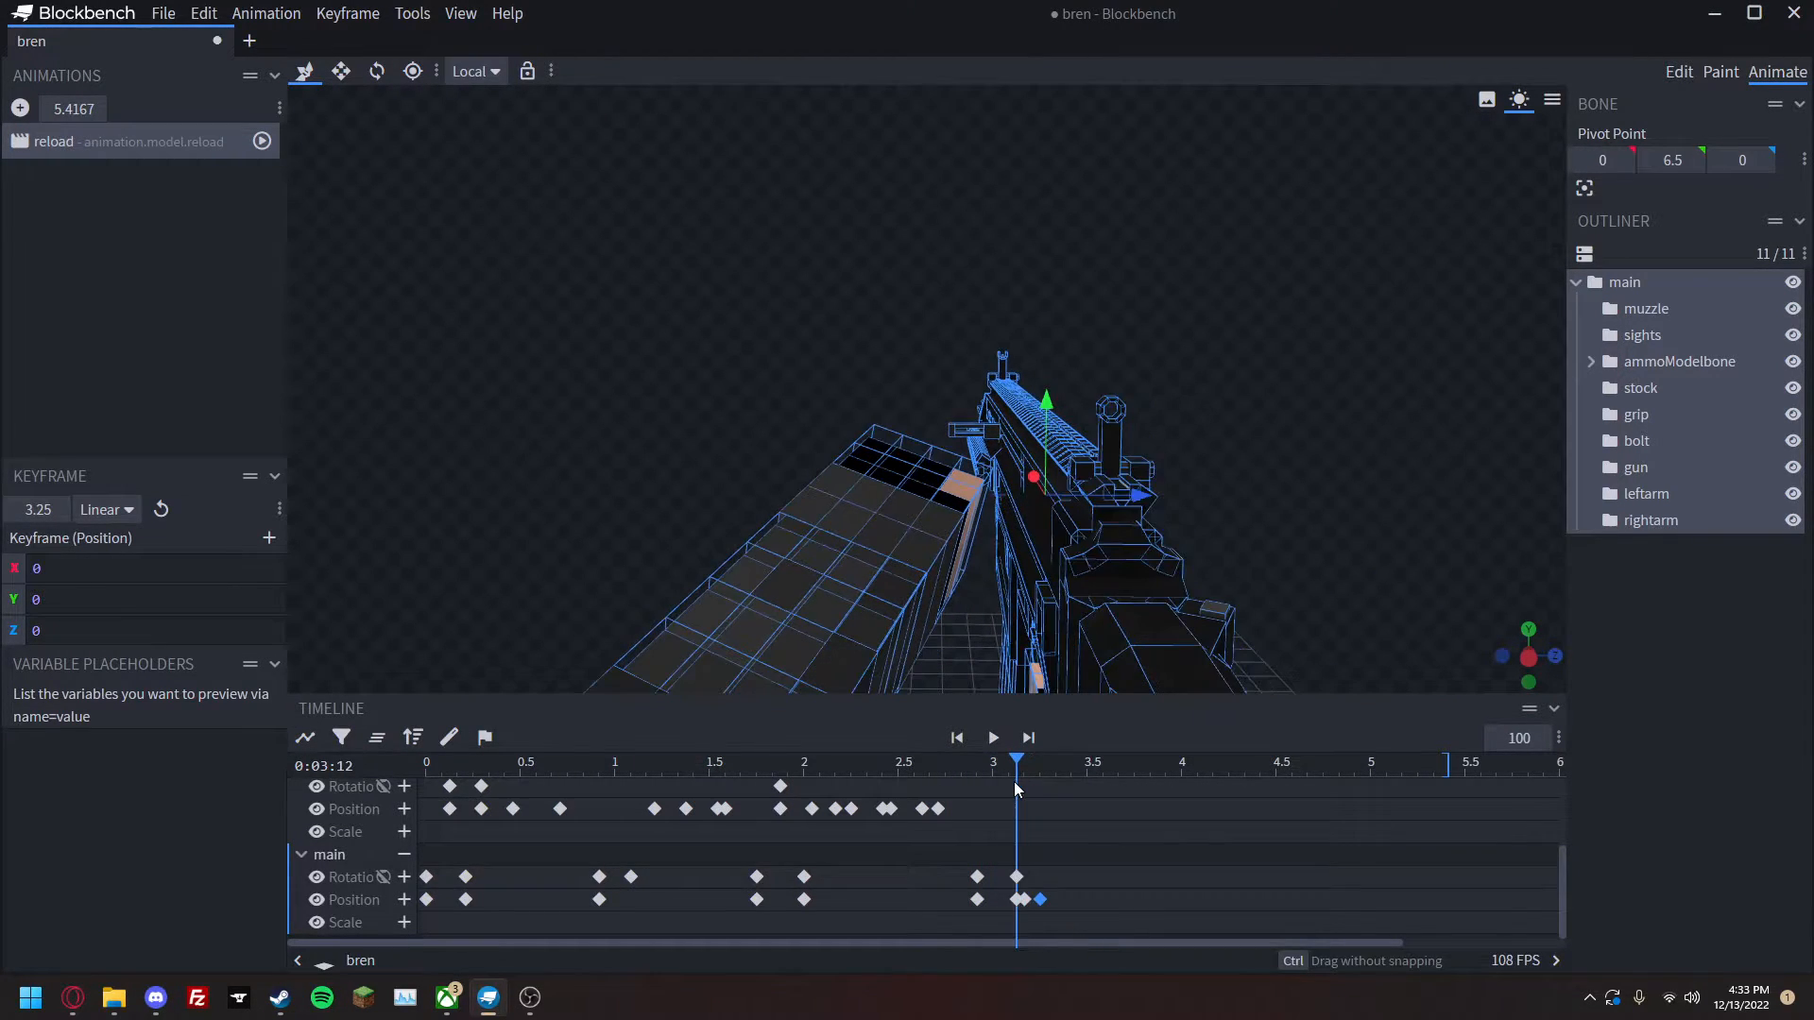
Tilt main slightly at 3.2083 s, reset its rotation to 0, 0, 0 at 3.25 s, and play it back.
left_click(1017, 877)
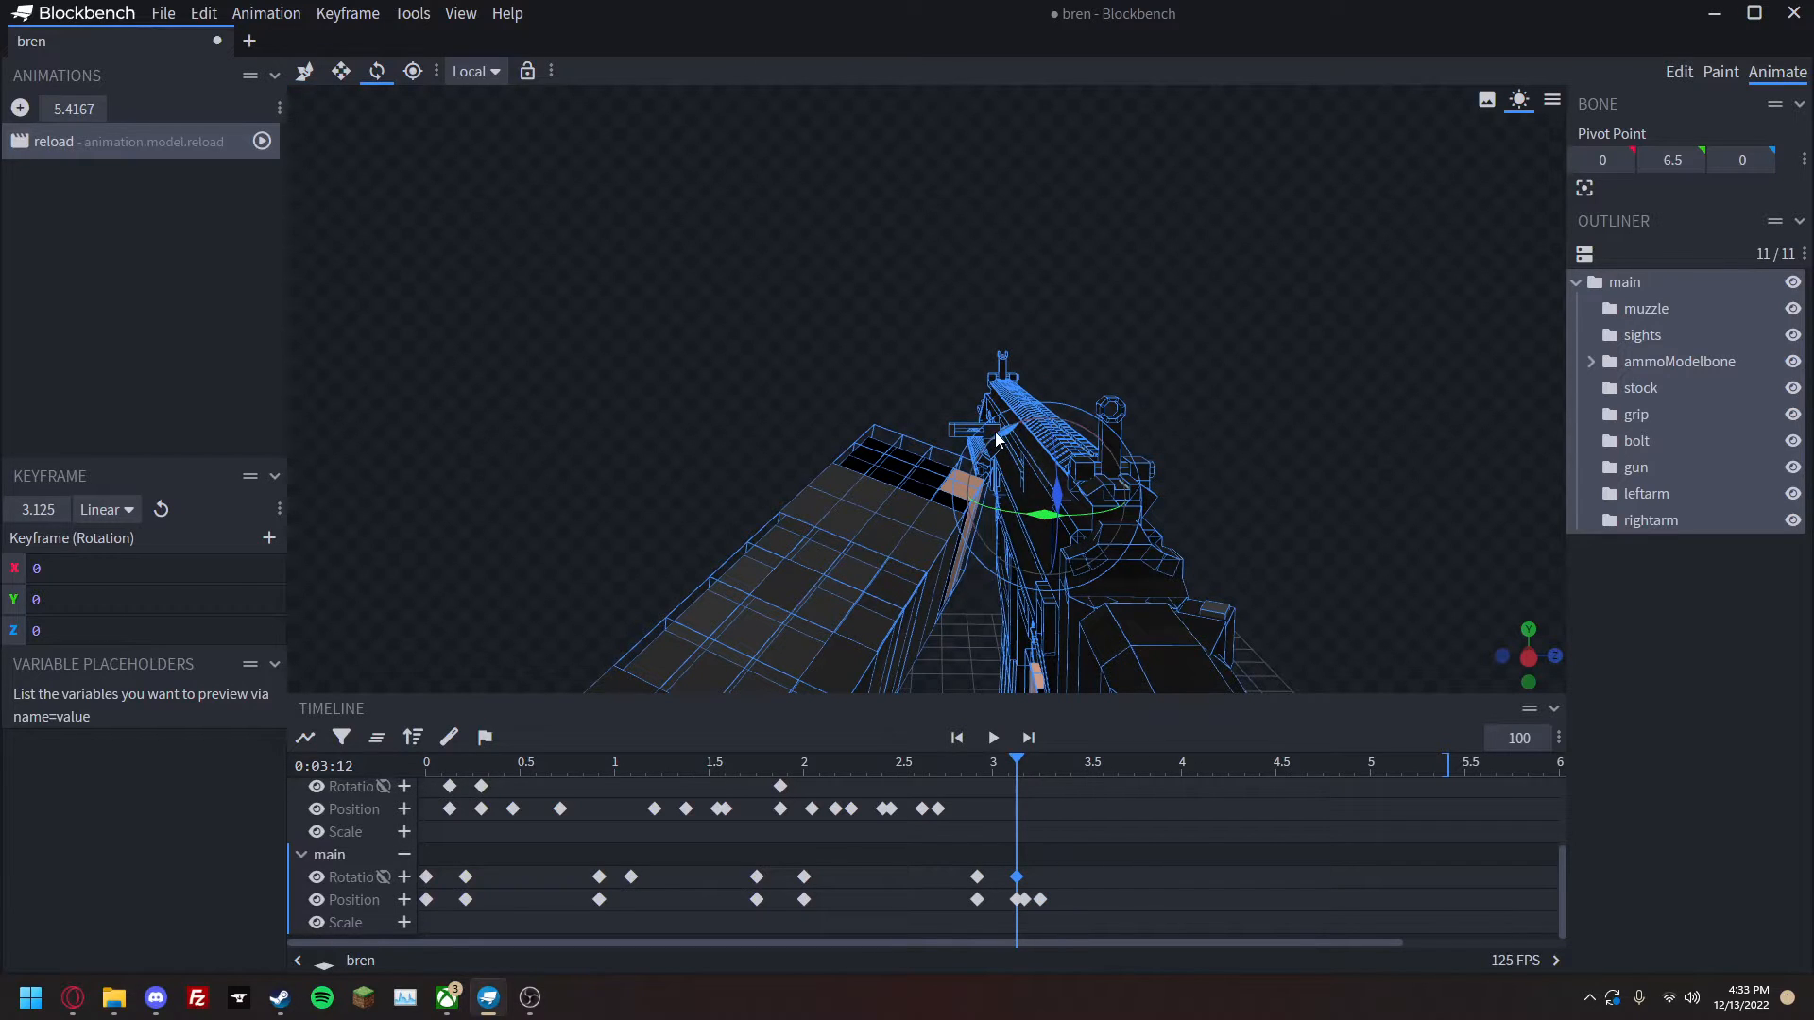
left_click(427, 877)
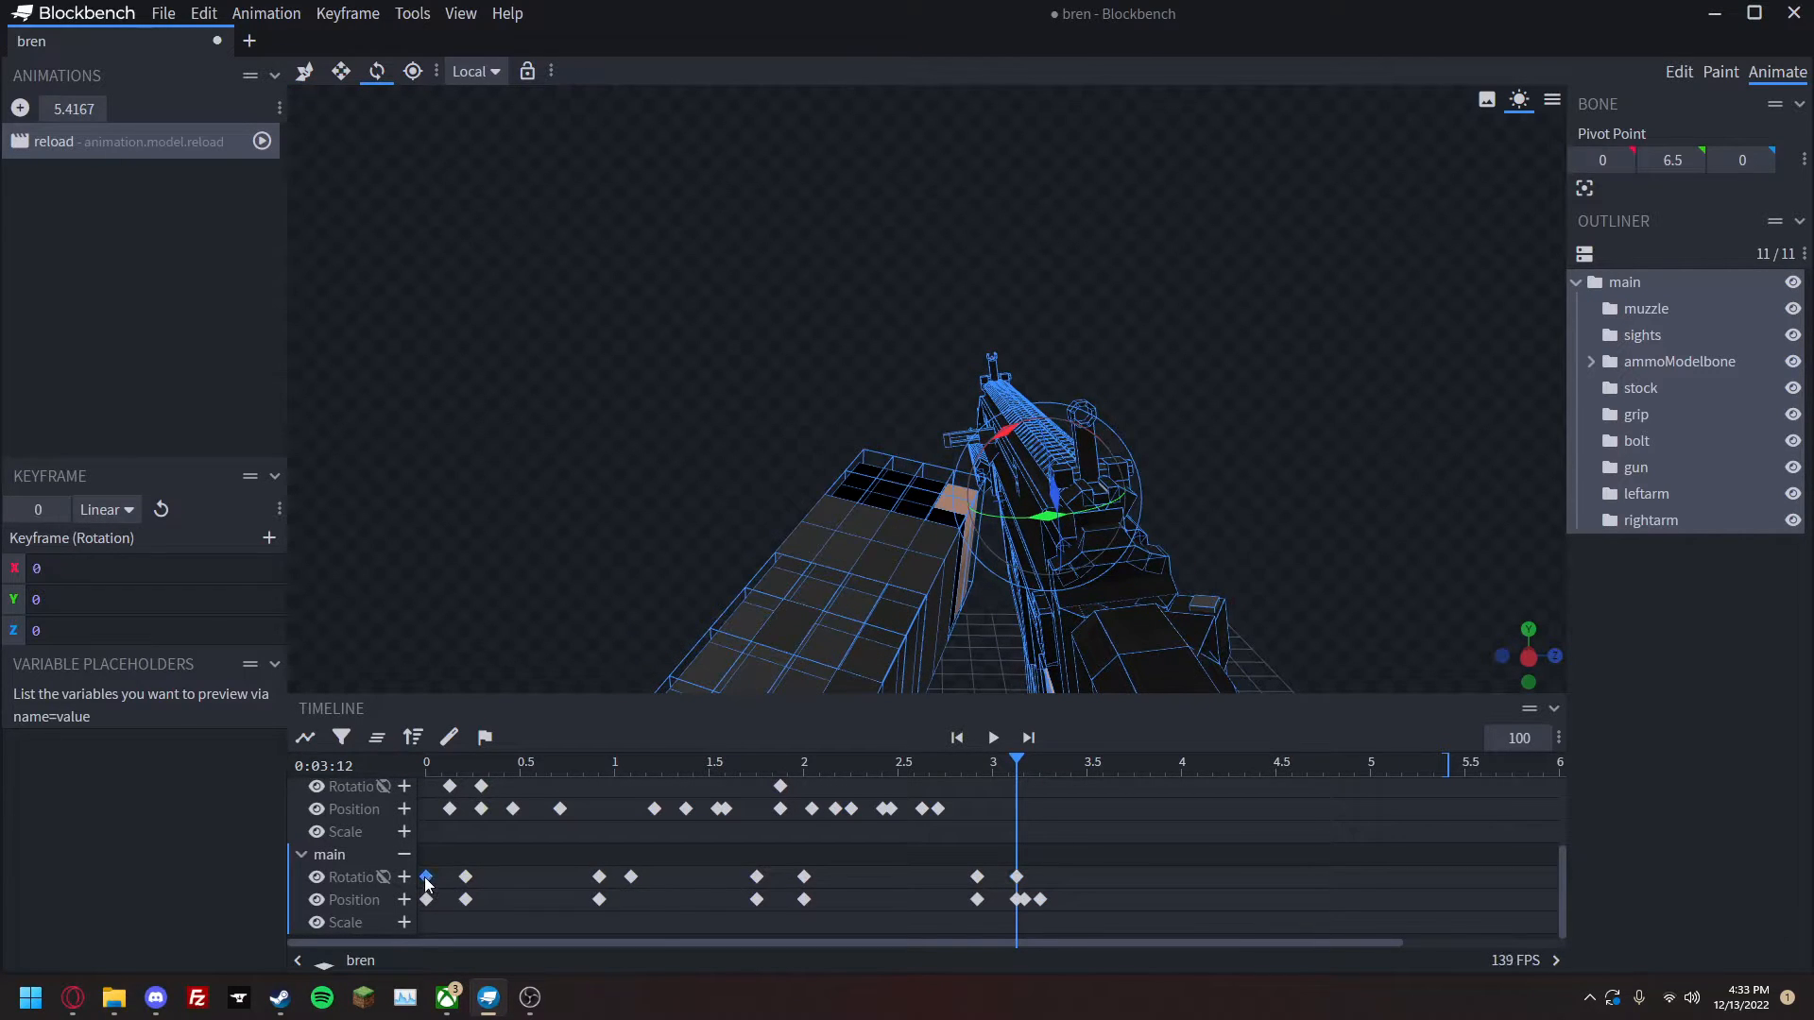
left_click_drag(1016, 762, 1032, 761)
key("ctrl+v")
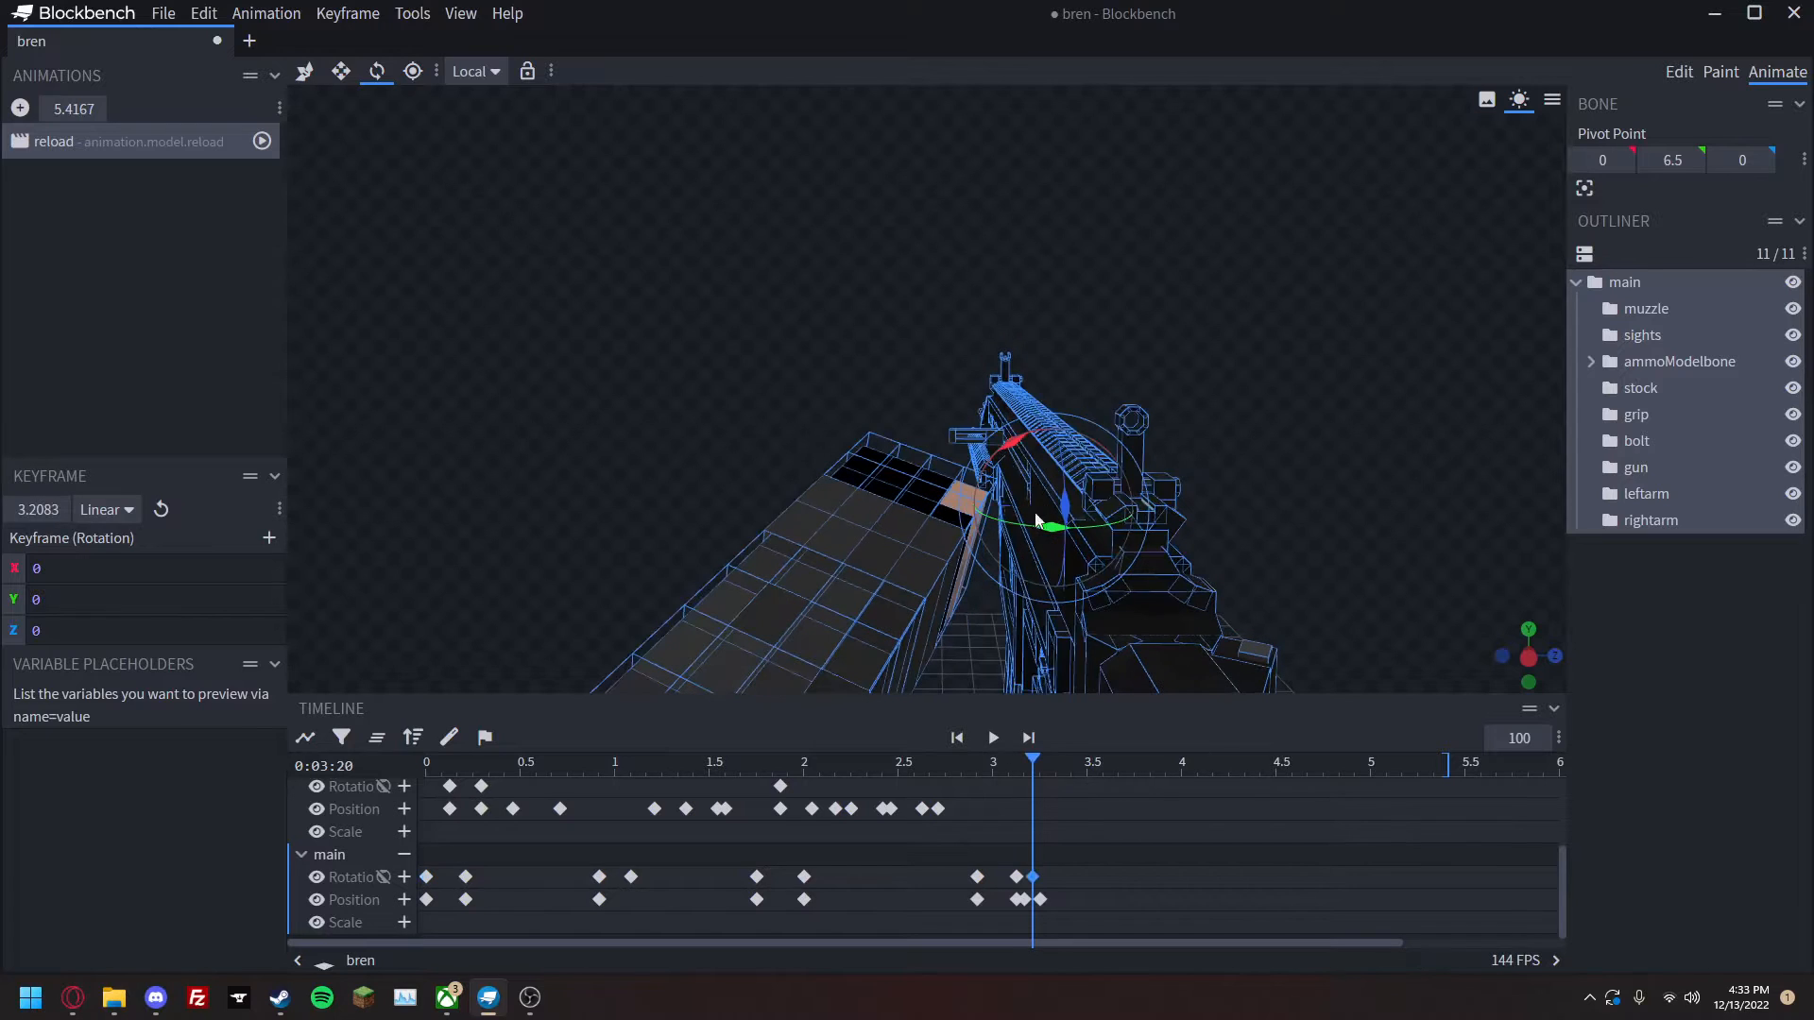
left_click_drag(1004, 448, 1025, 477)
left_click_drag(1047, 767, 1040, 765)
key("ctrl+v")
left_click(850, 765)
key("space")
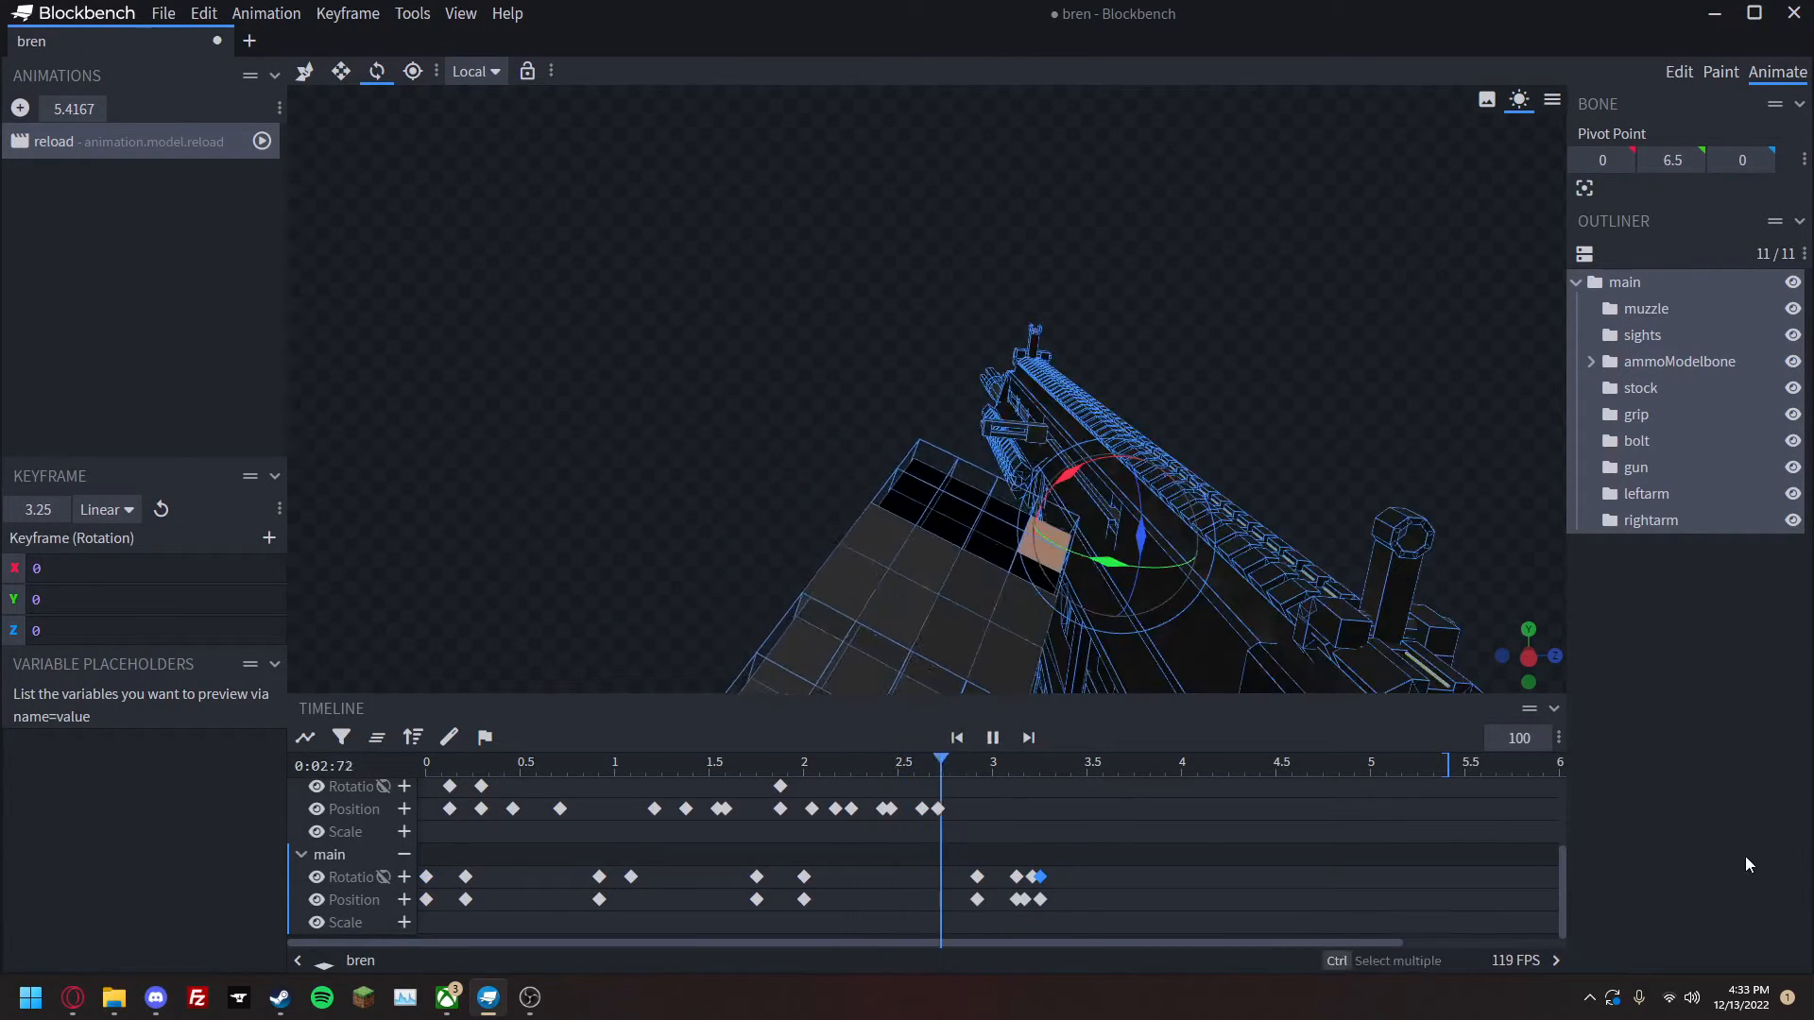
left_click(1735, 855)
key("space")
Key leftarm's rotation and position at about 2.87 s, copy its 0.125 s keyframes to 3.0417 s, and play it back.
left_click(903, 548)
left_click_drag(1034, 764, 971, 797)
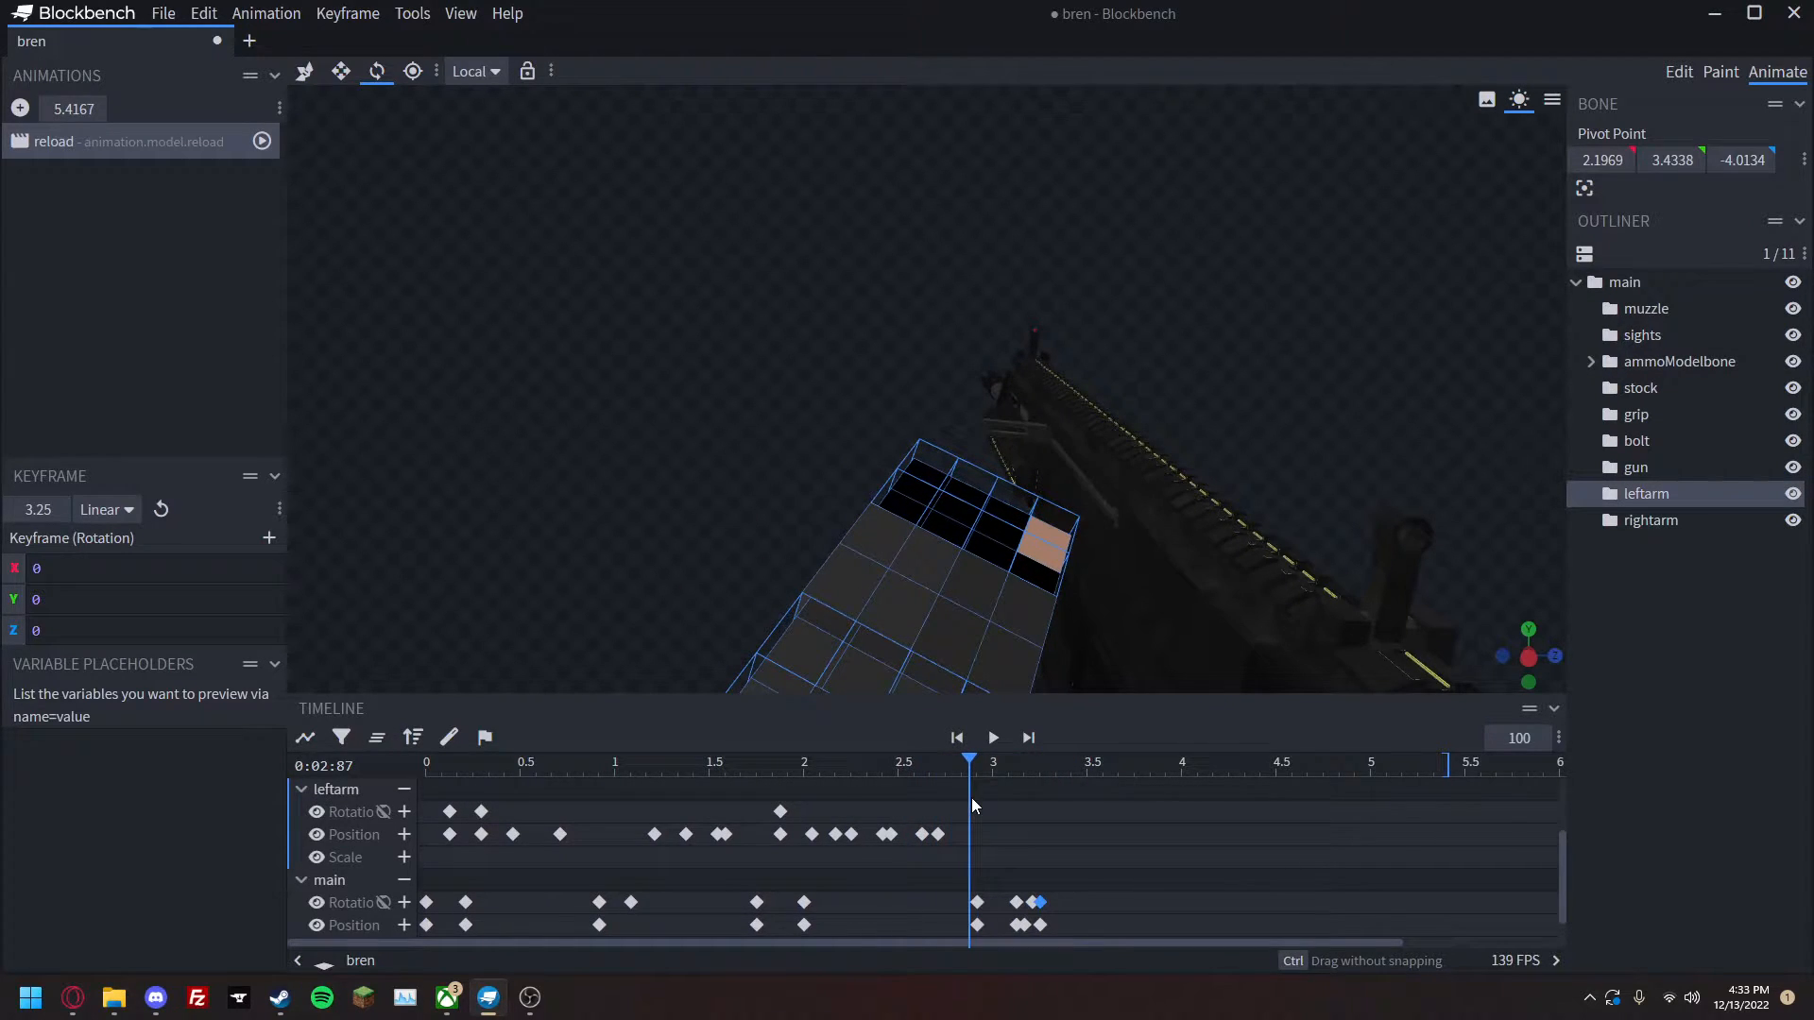
left_click(401, 811)
left_click(403, 835)
left_click_drag(434, 792, 461, 841)
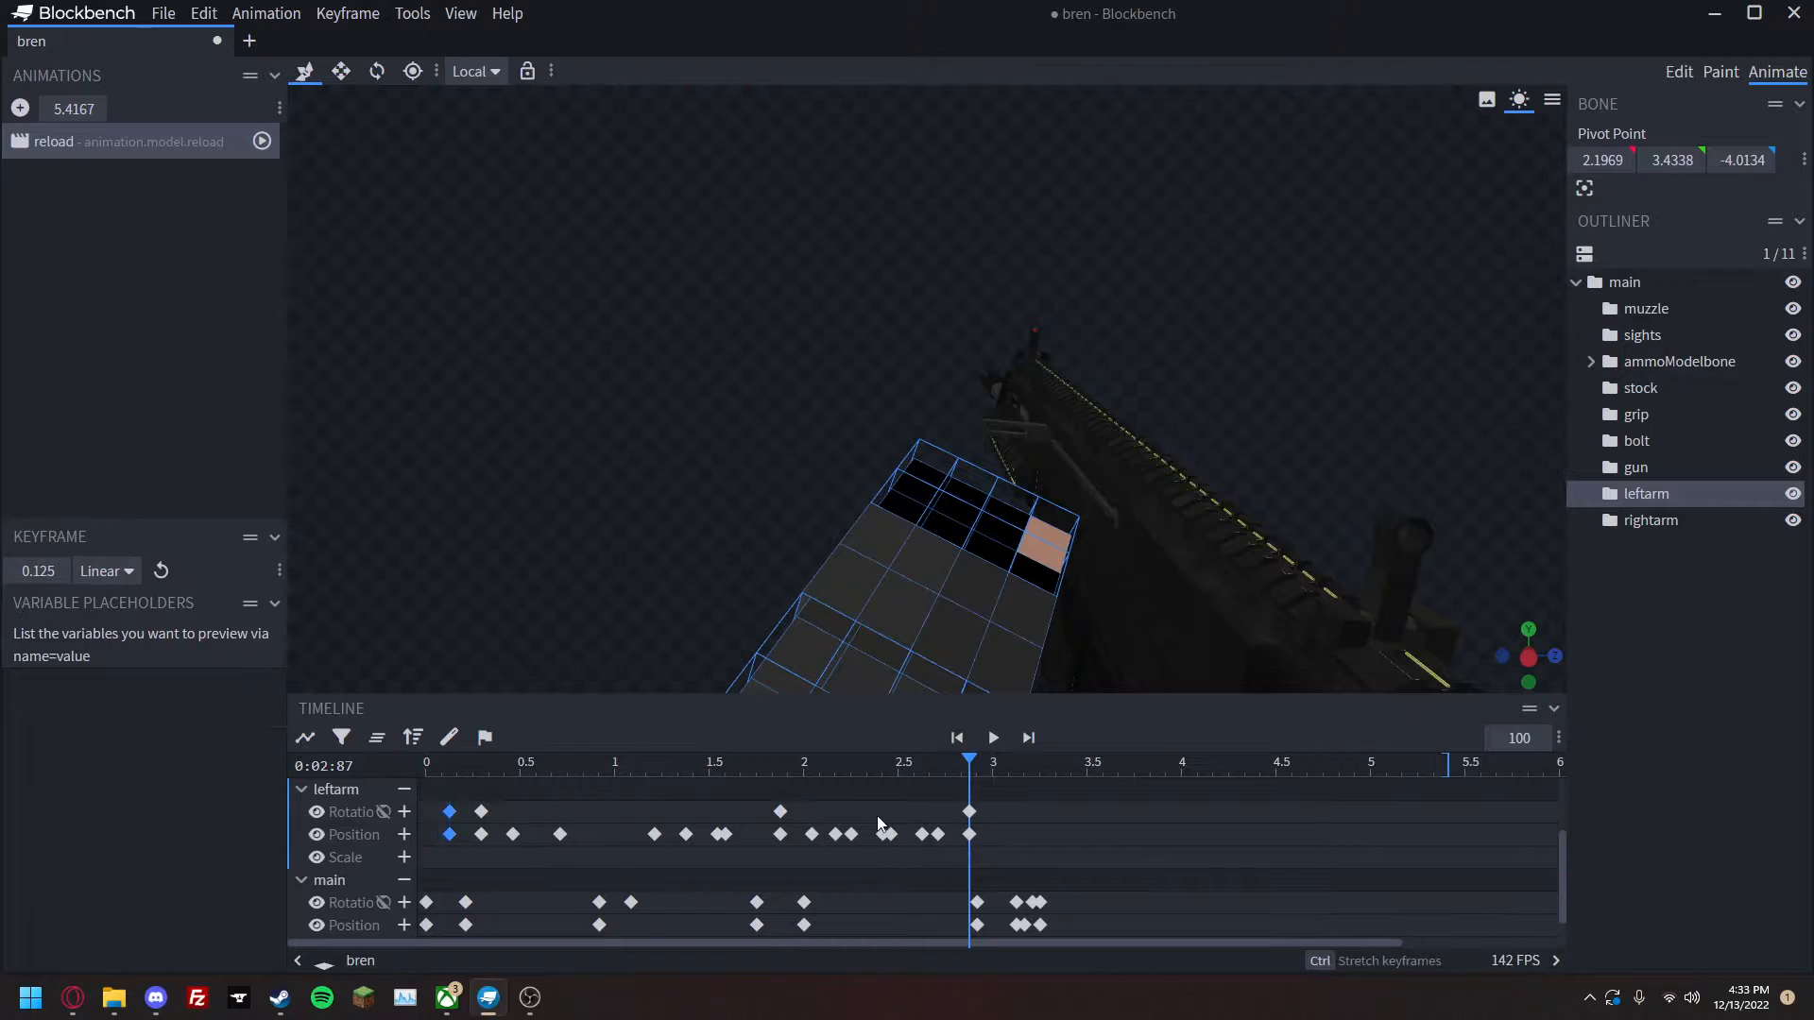
left_click_drag(968, 770, 1001, 770)
key("ctrl+v")
left_click(877, 773)
key("space")
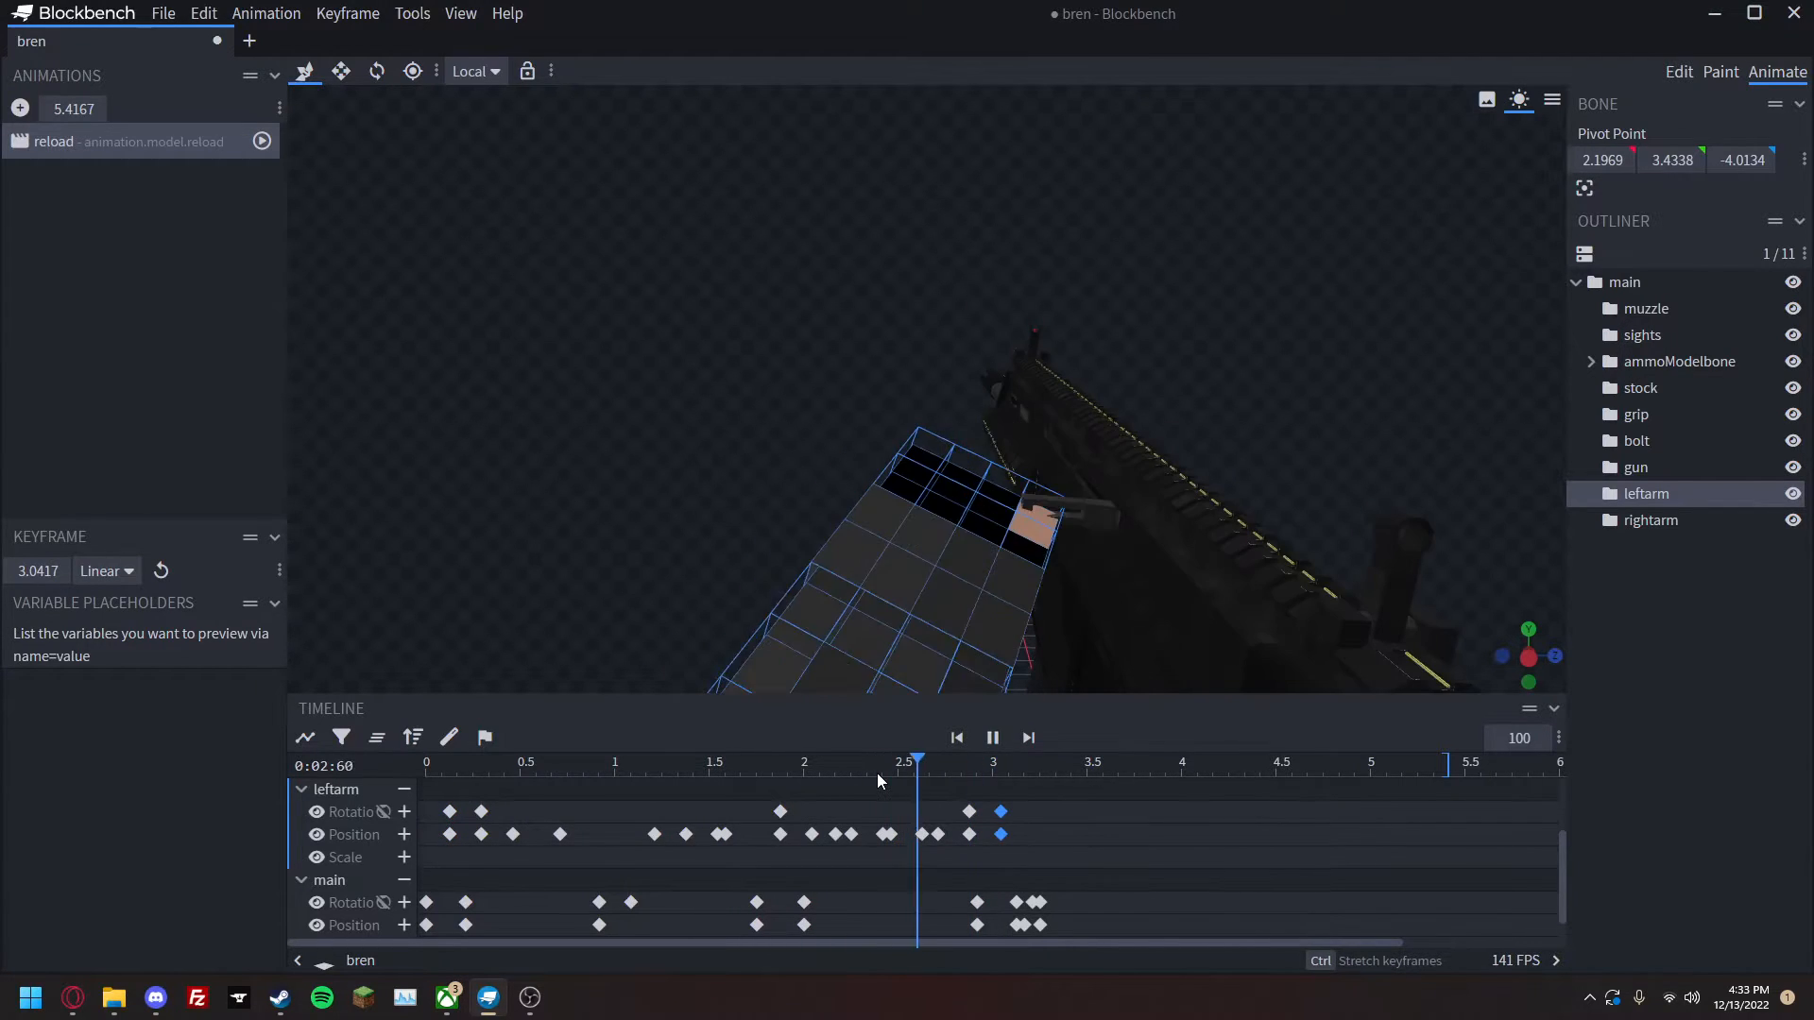
left_click(1698, 810)
key("space")
Shorten the reload animation's length to 3.5833 s and play it back.
left_click_drag(1450, 767, 1101, 789)
key("space")
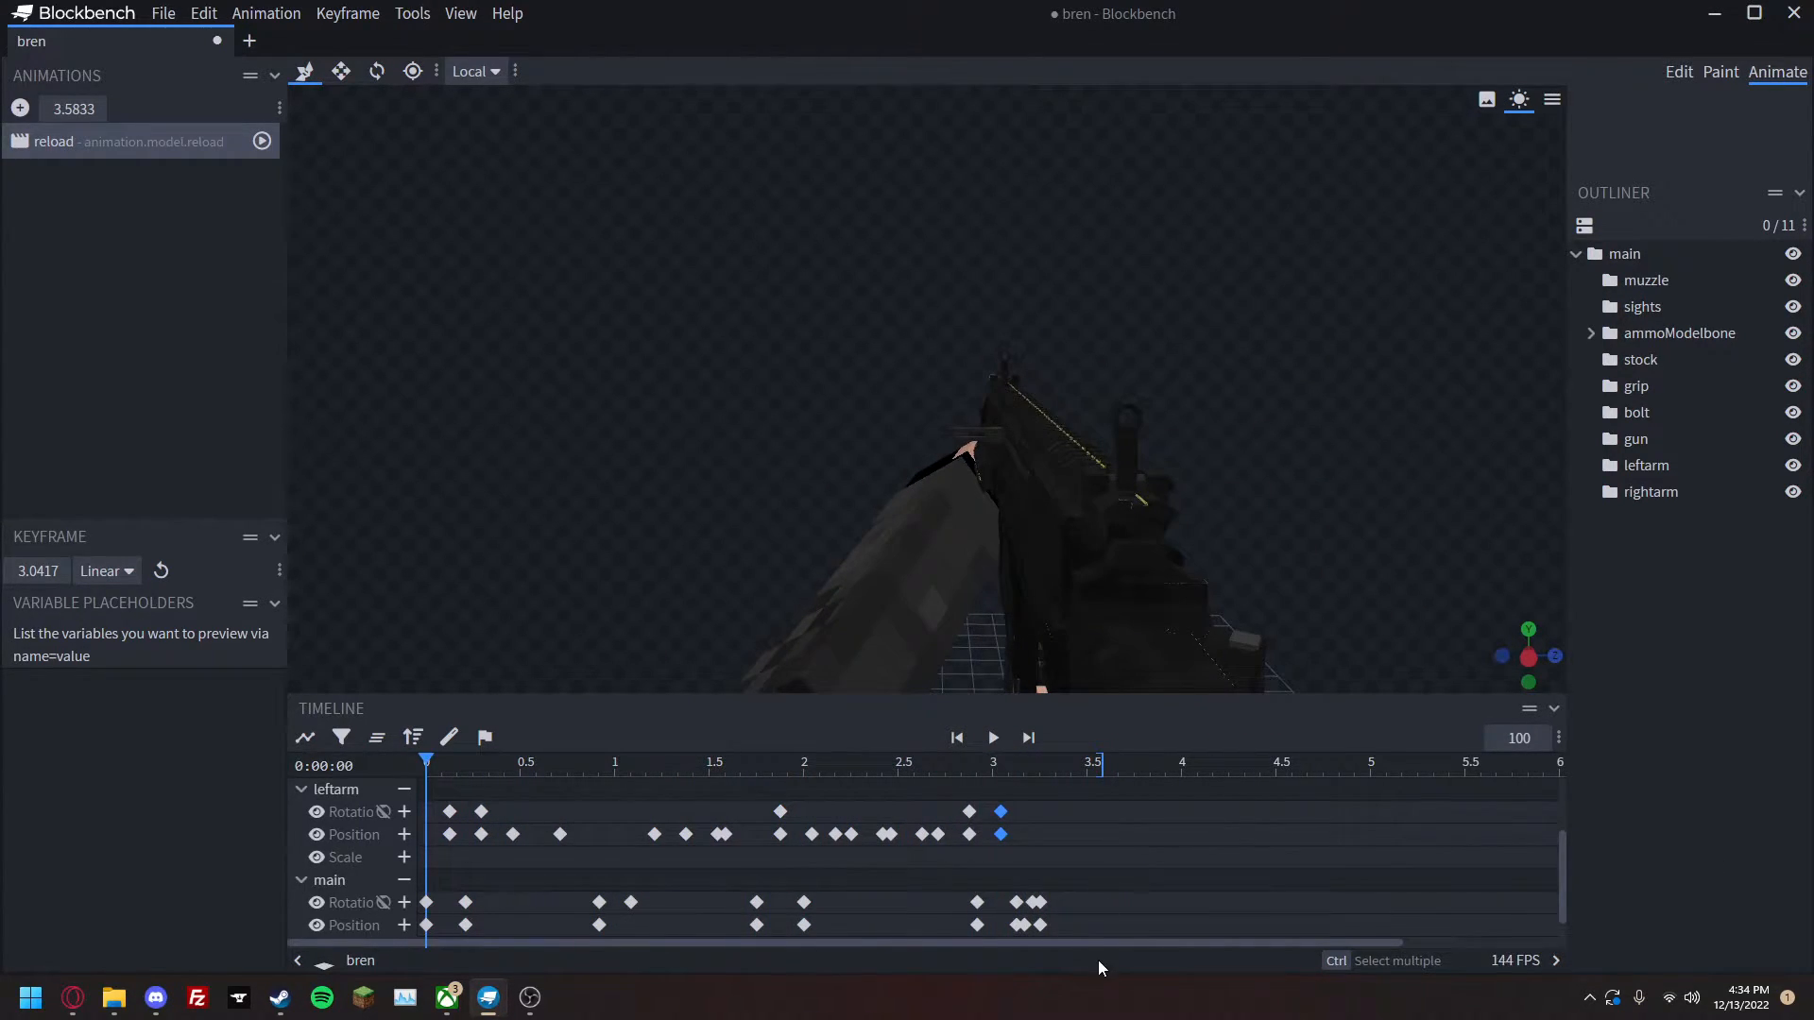
scroll(1040, 858, "up", 1)
scroll(1030, 850, "down", 1)
scroll(1046, 882, "down", 1)
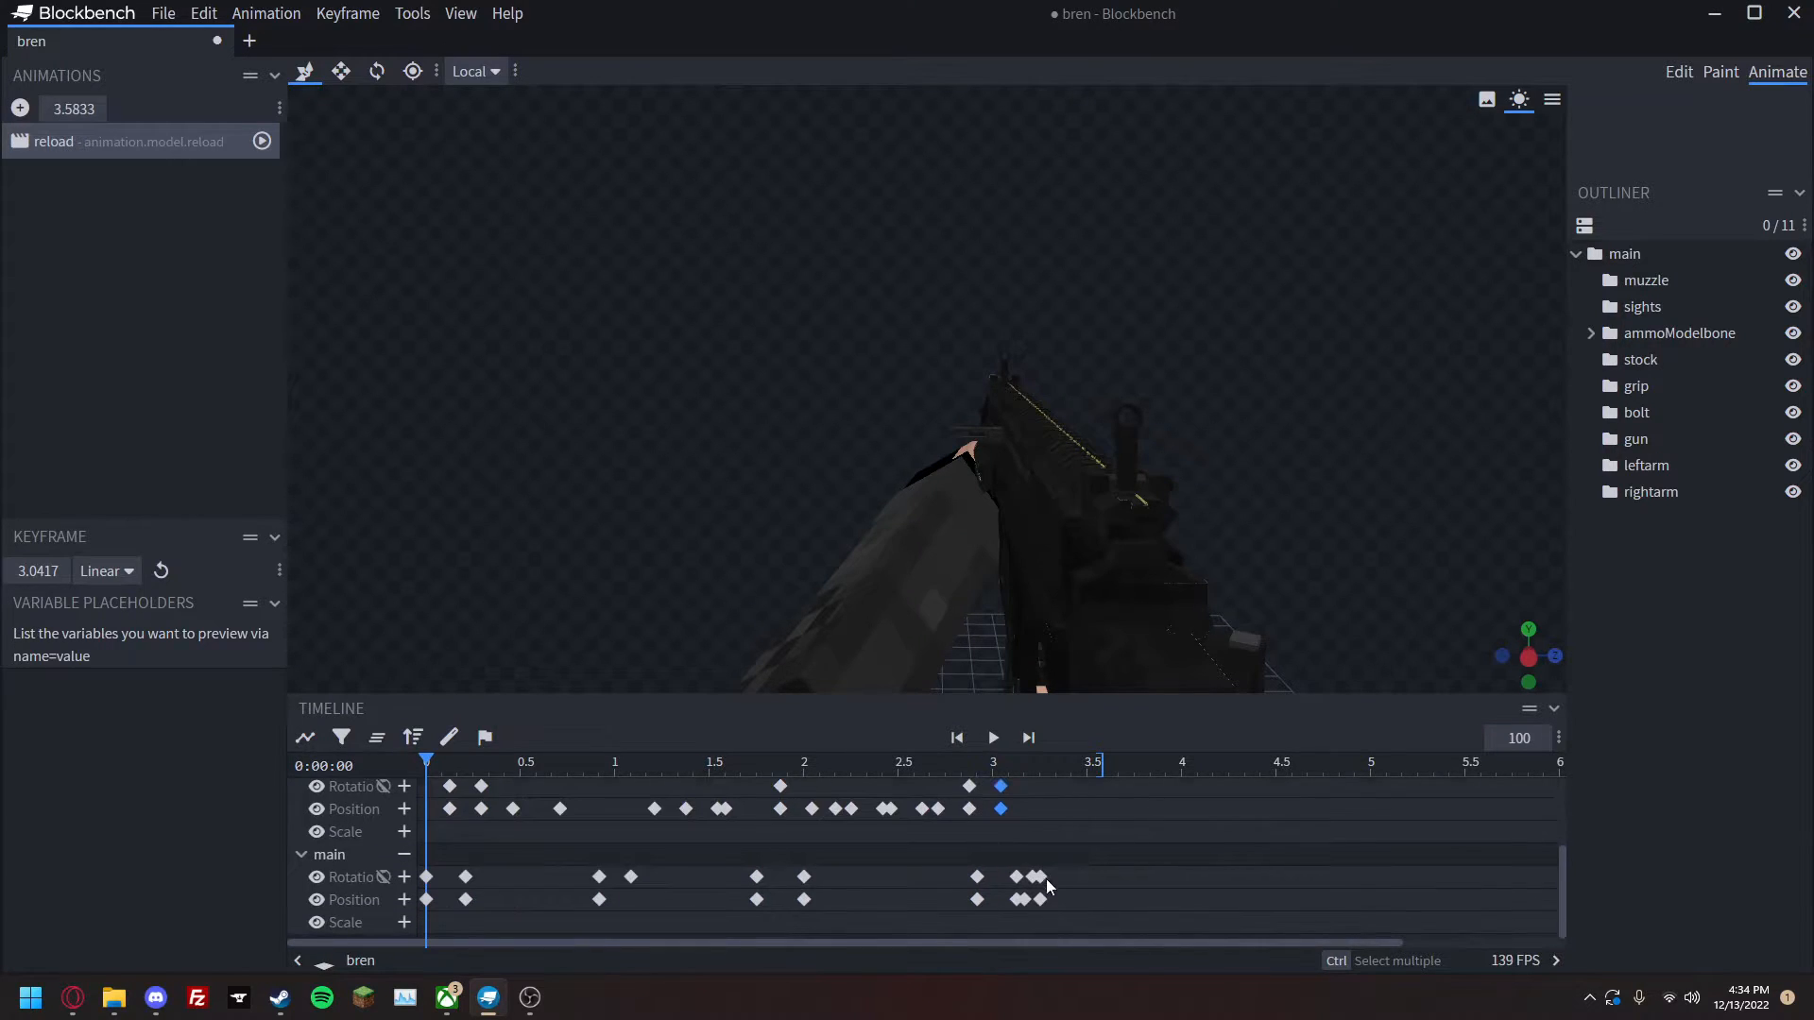
Try Smooth interpolation on leftarm's 3.0417 s keyframes and undo it.
left_click(106, 570)
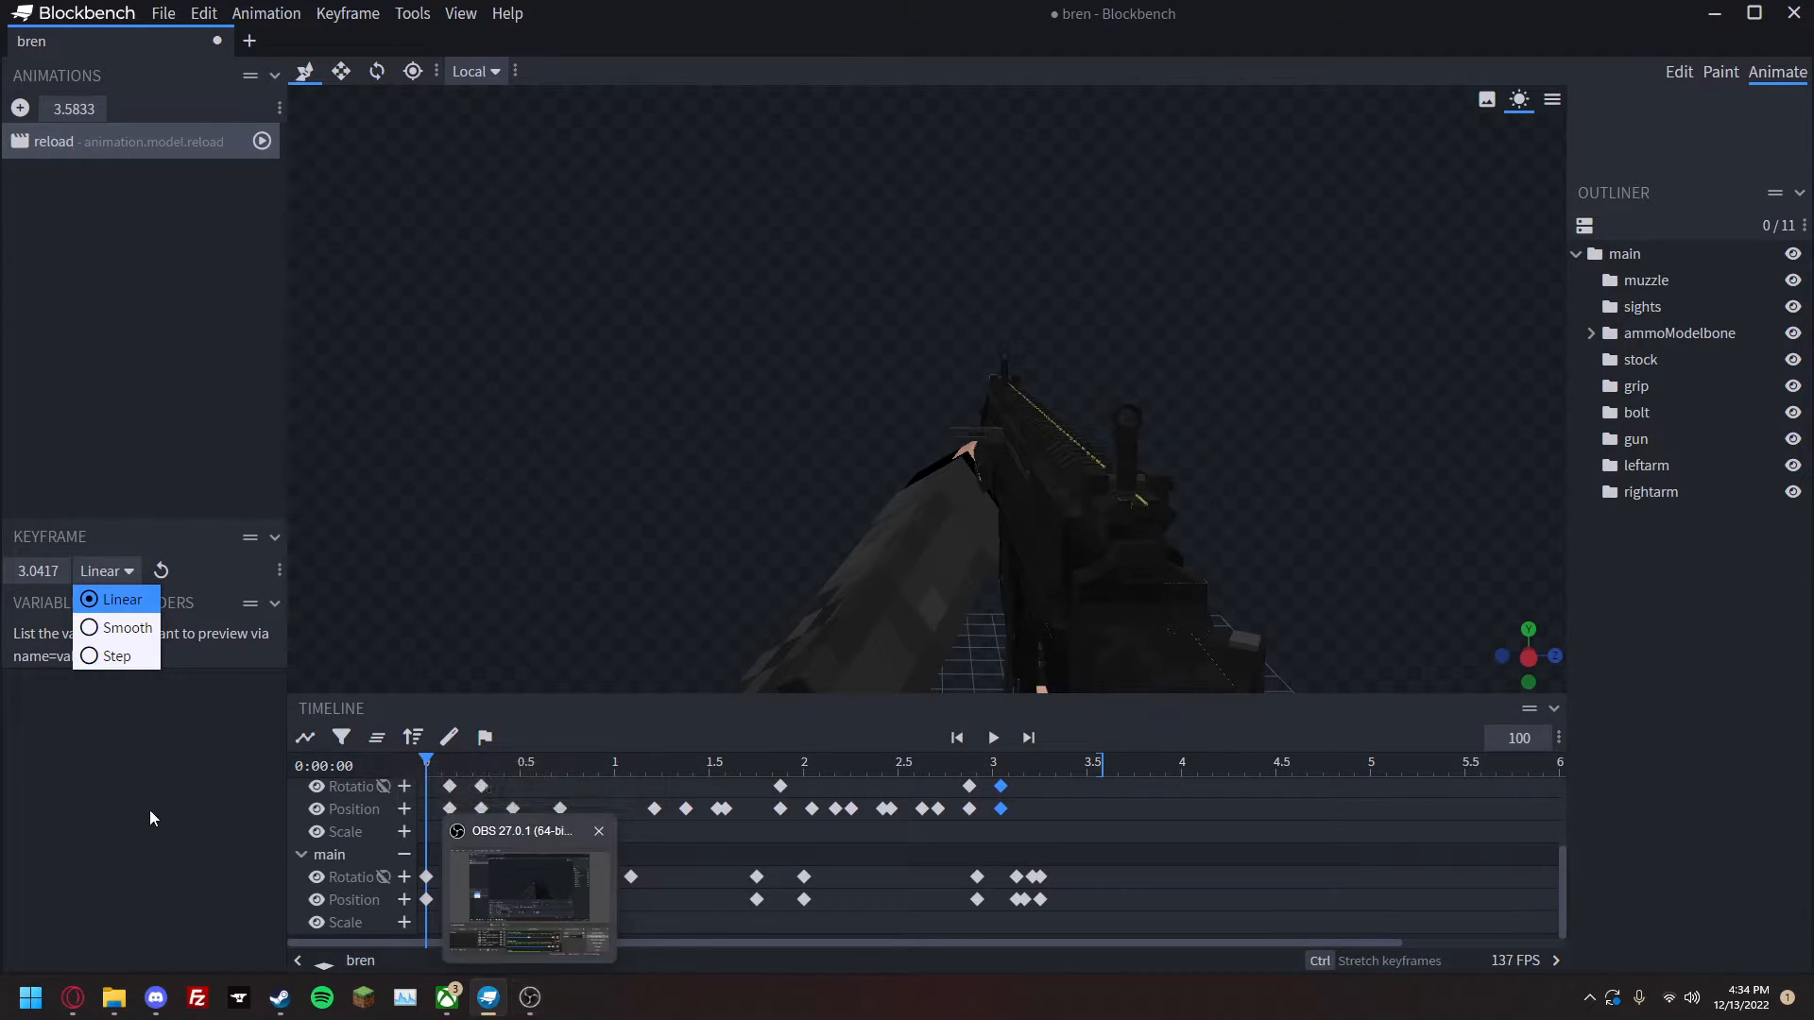
left_click(138, 635)
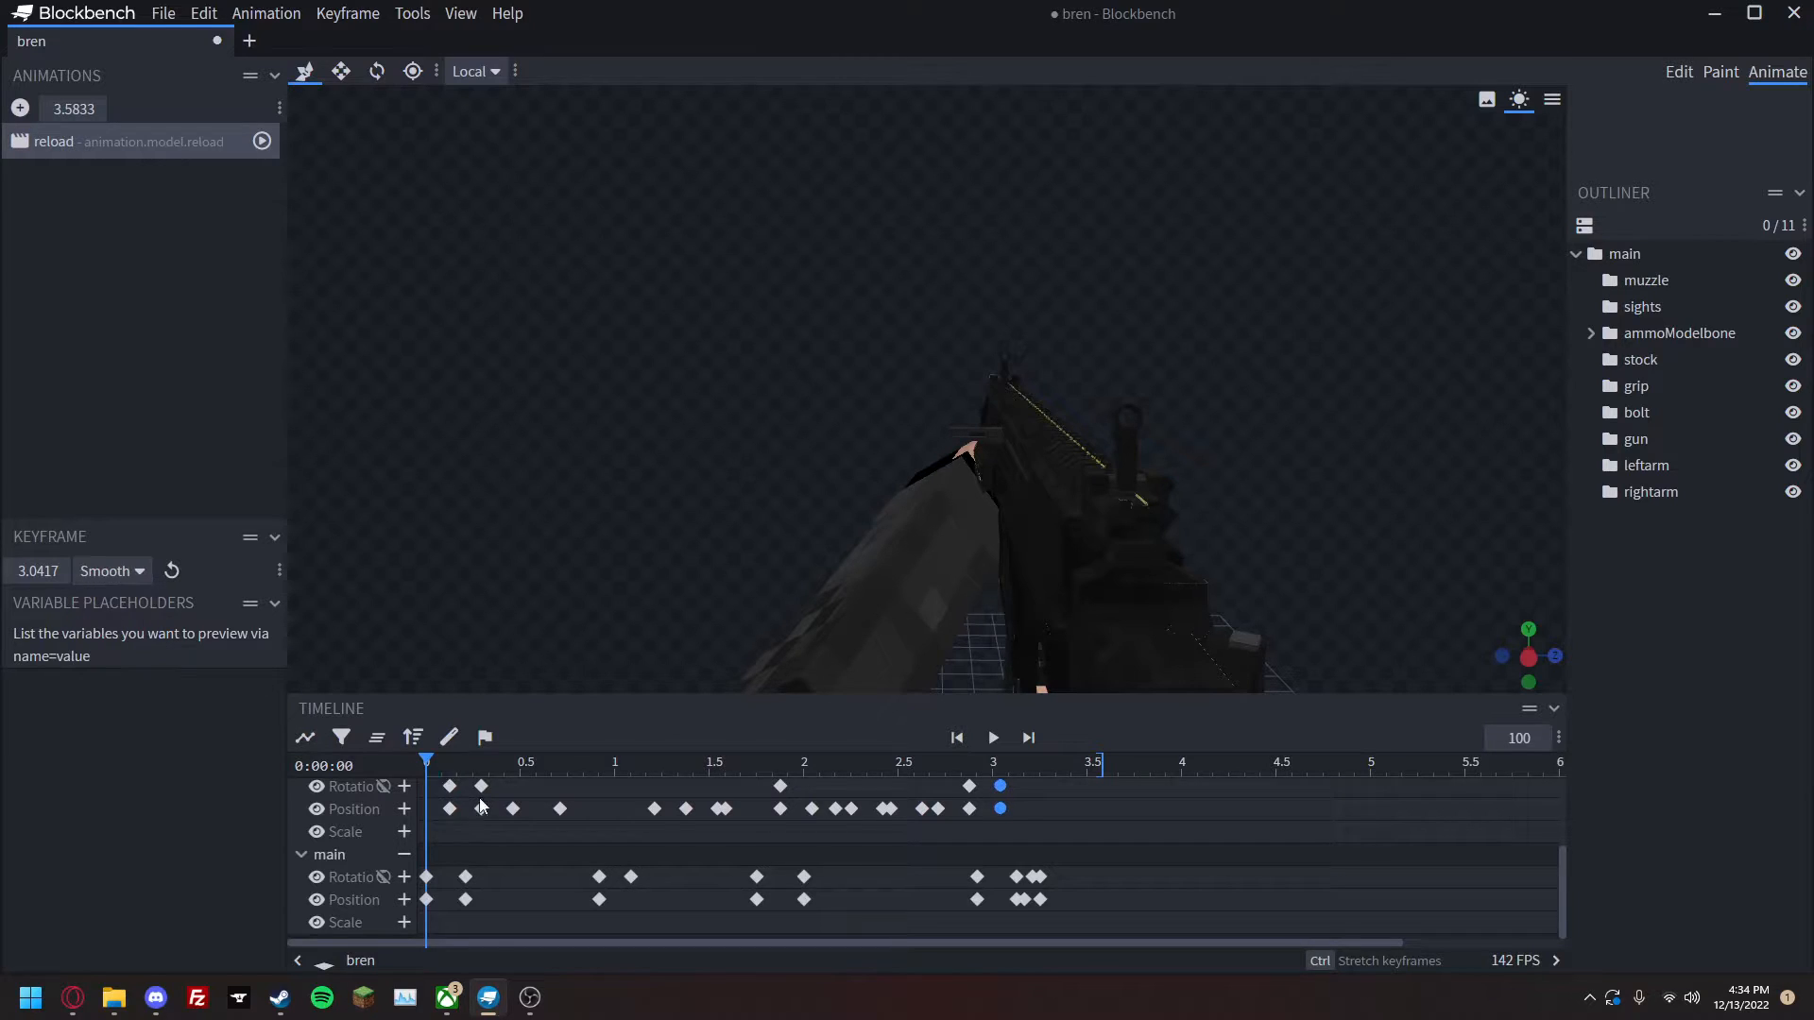
key("ctrl+z")
Set all of main's rotation and position keyframes to Smooth interpolation and play the reload back.
key("space")
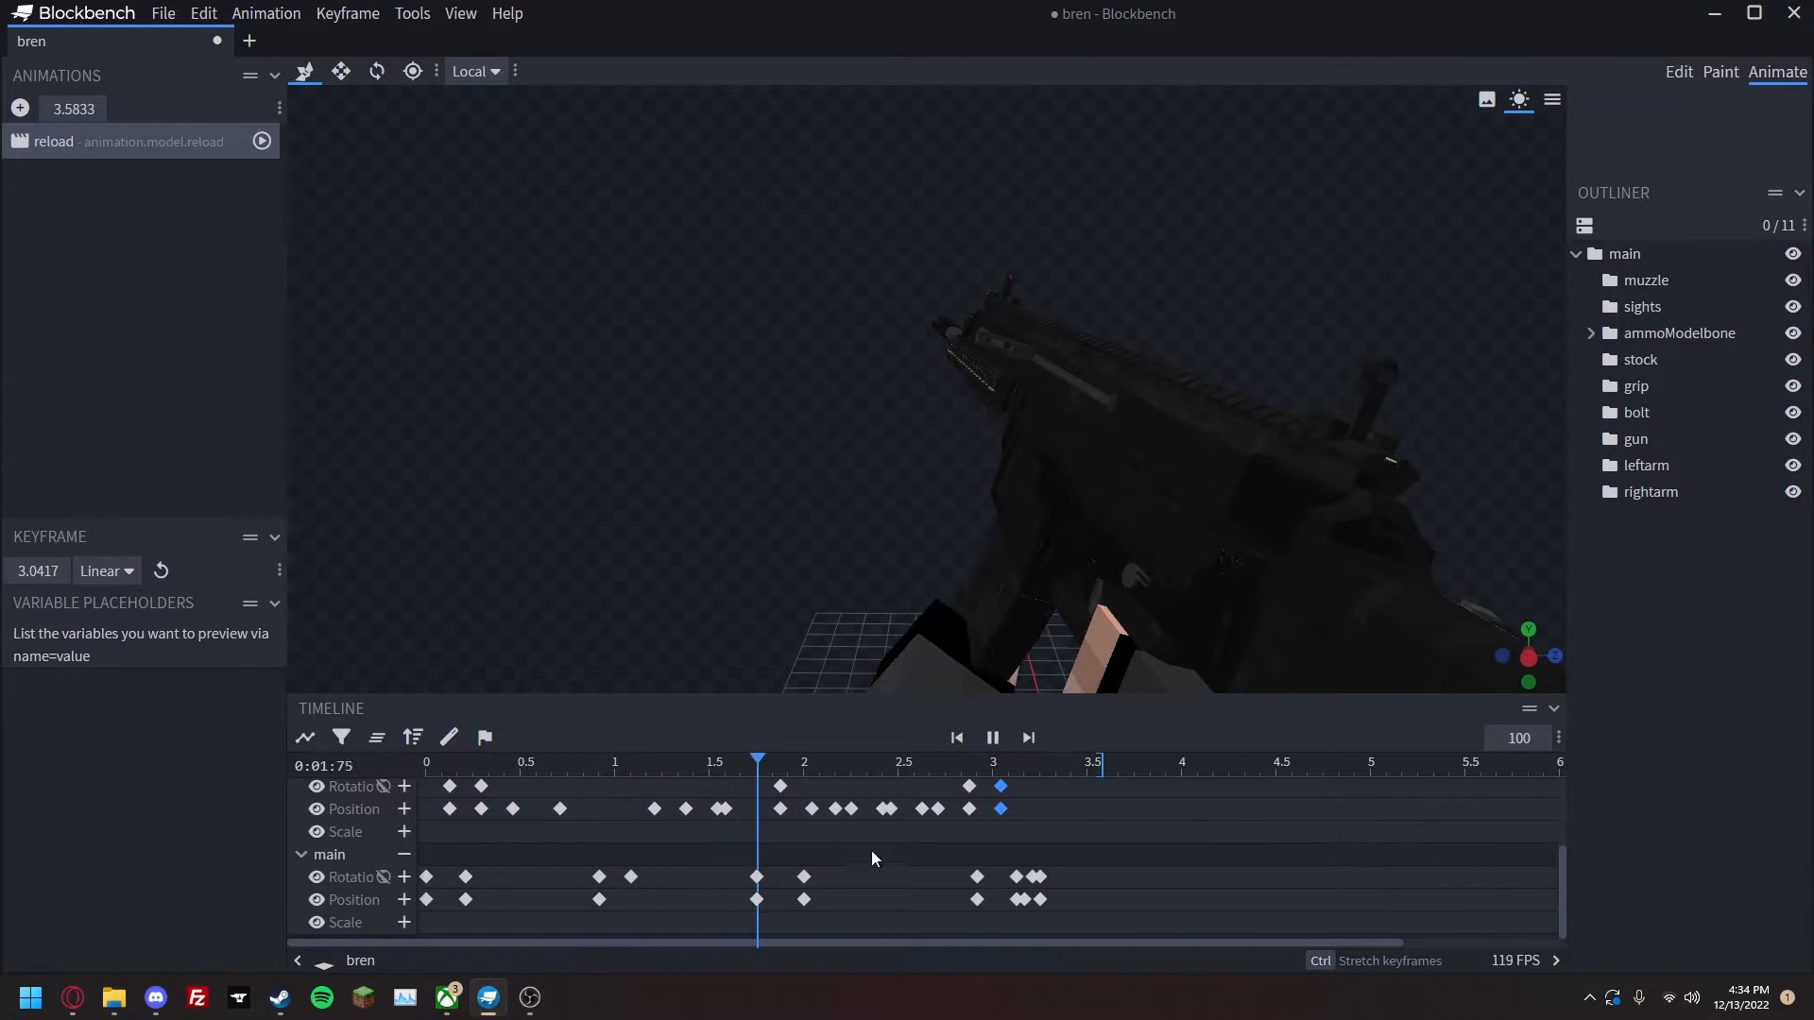
left_click(1062, 930)
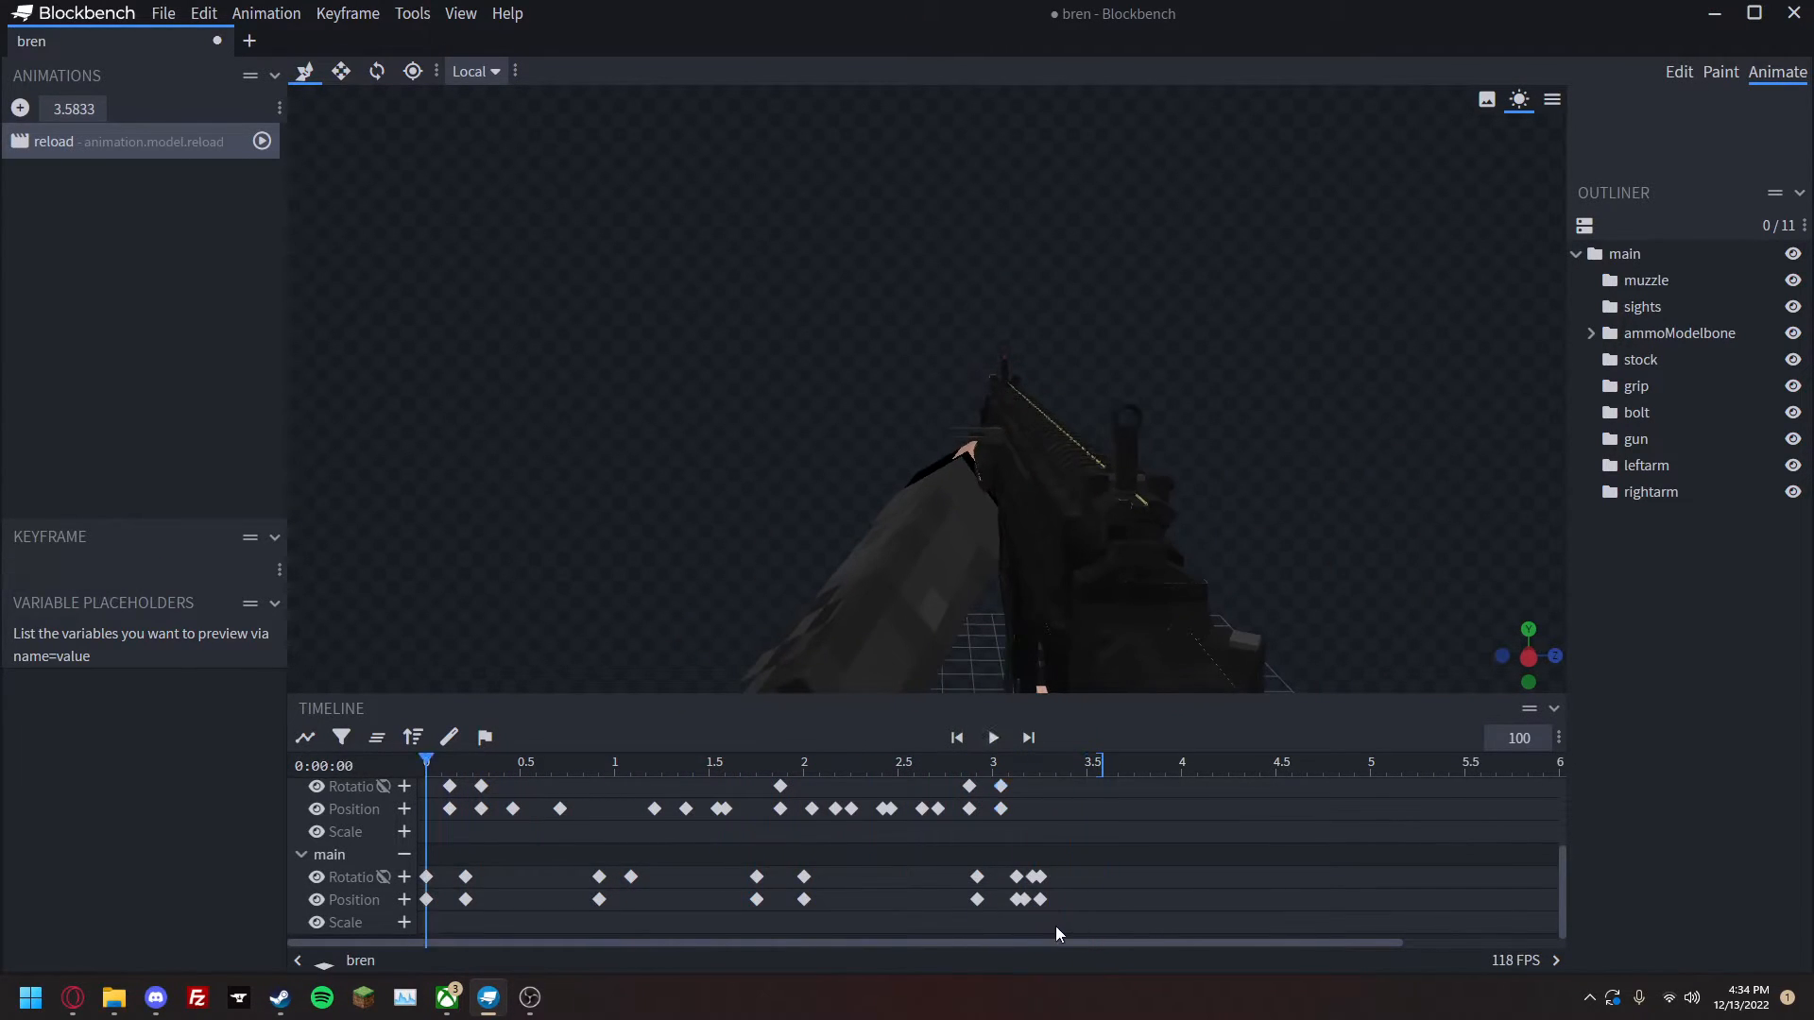
left_click_drag(1062, 923, 327, 886)
left_click(321, 850)
left_click(104, 571)
left_click(104, 627)
left_click(1606, 848)
key("space")
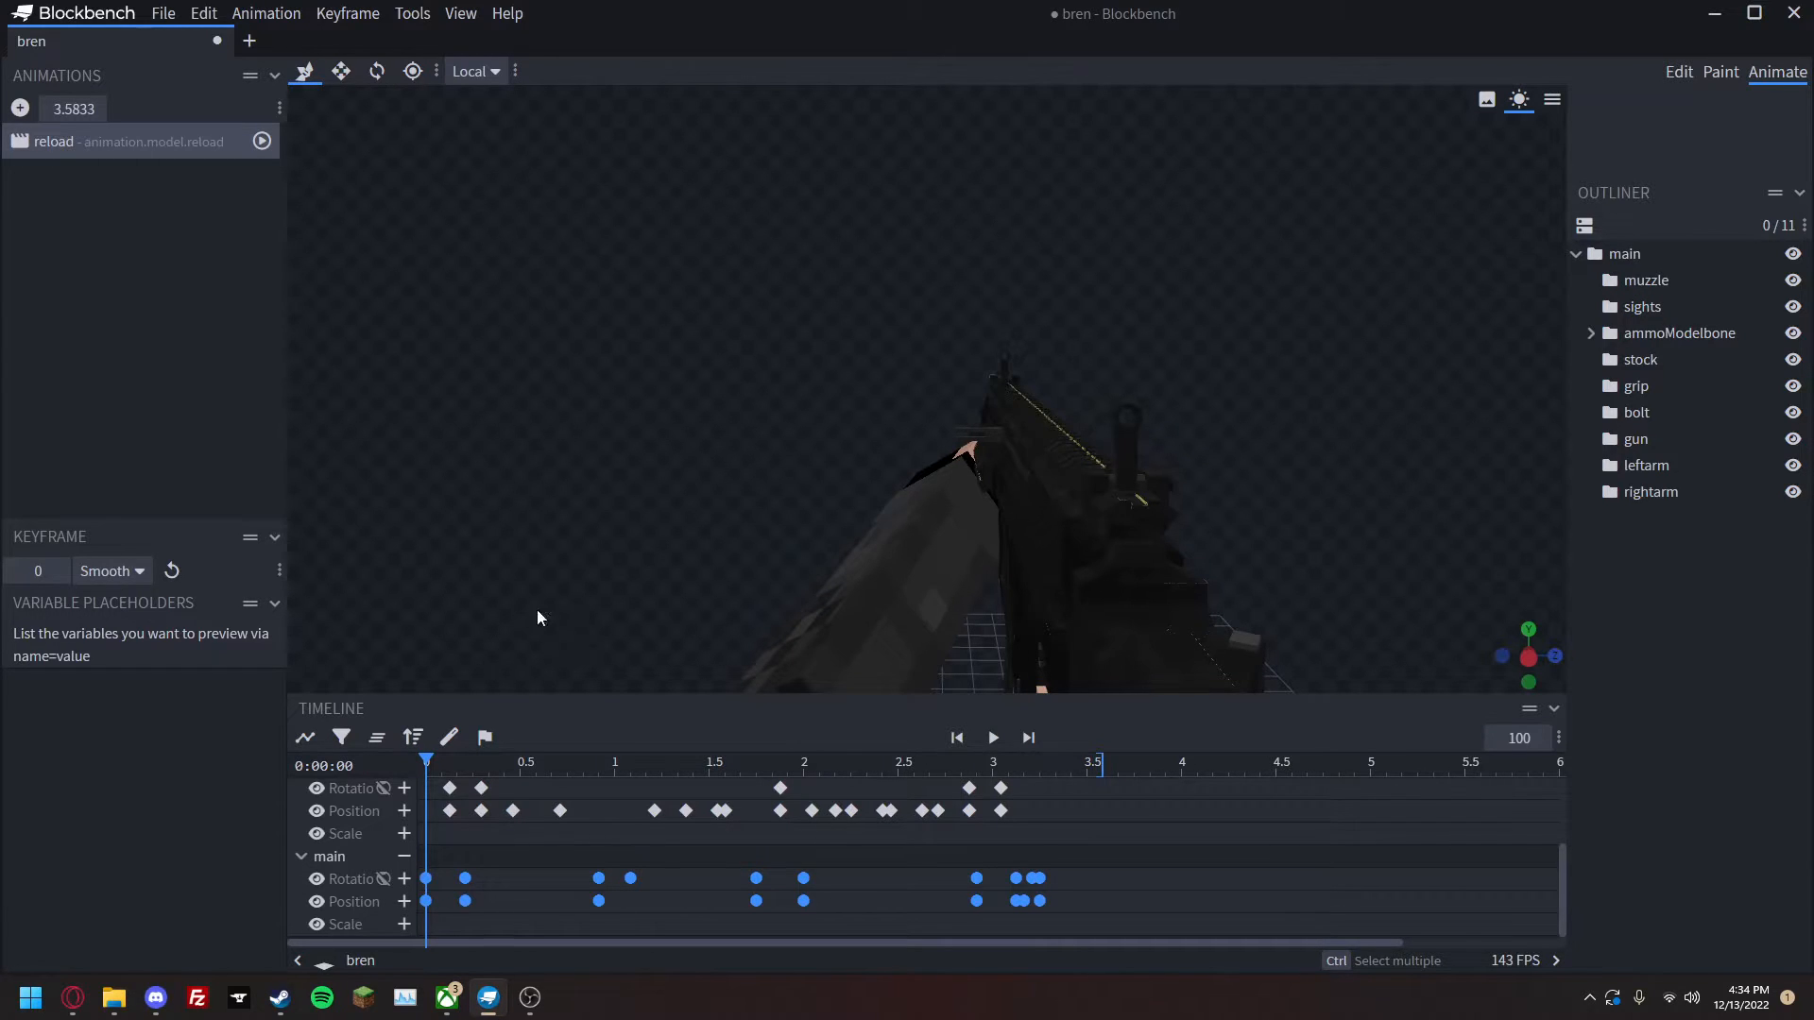
key("space")
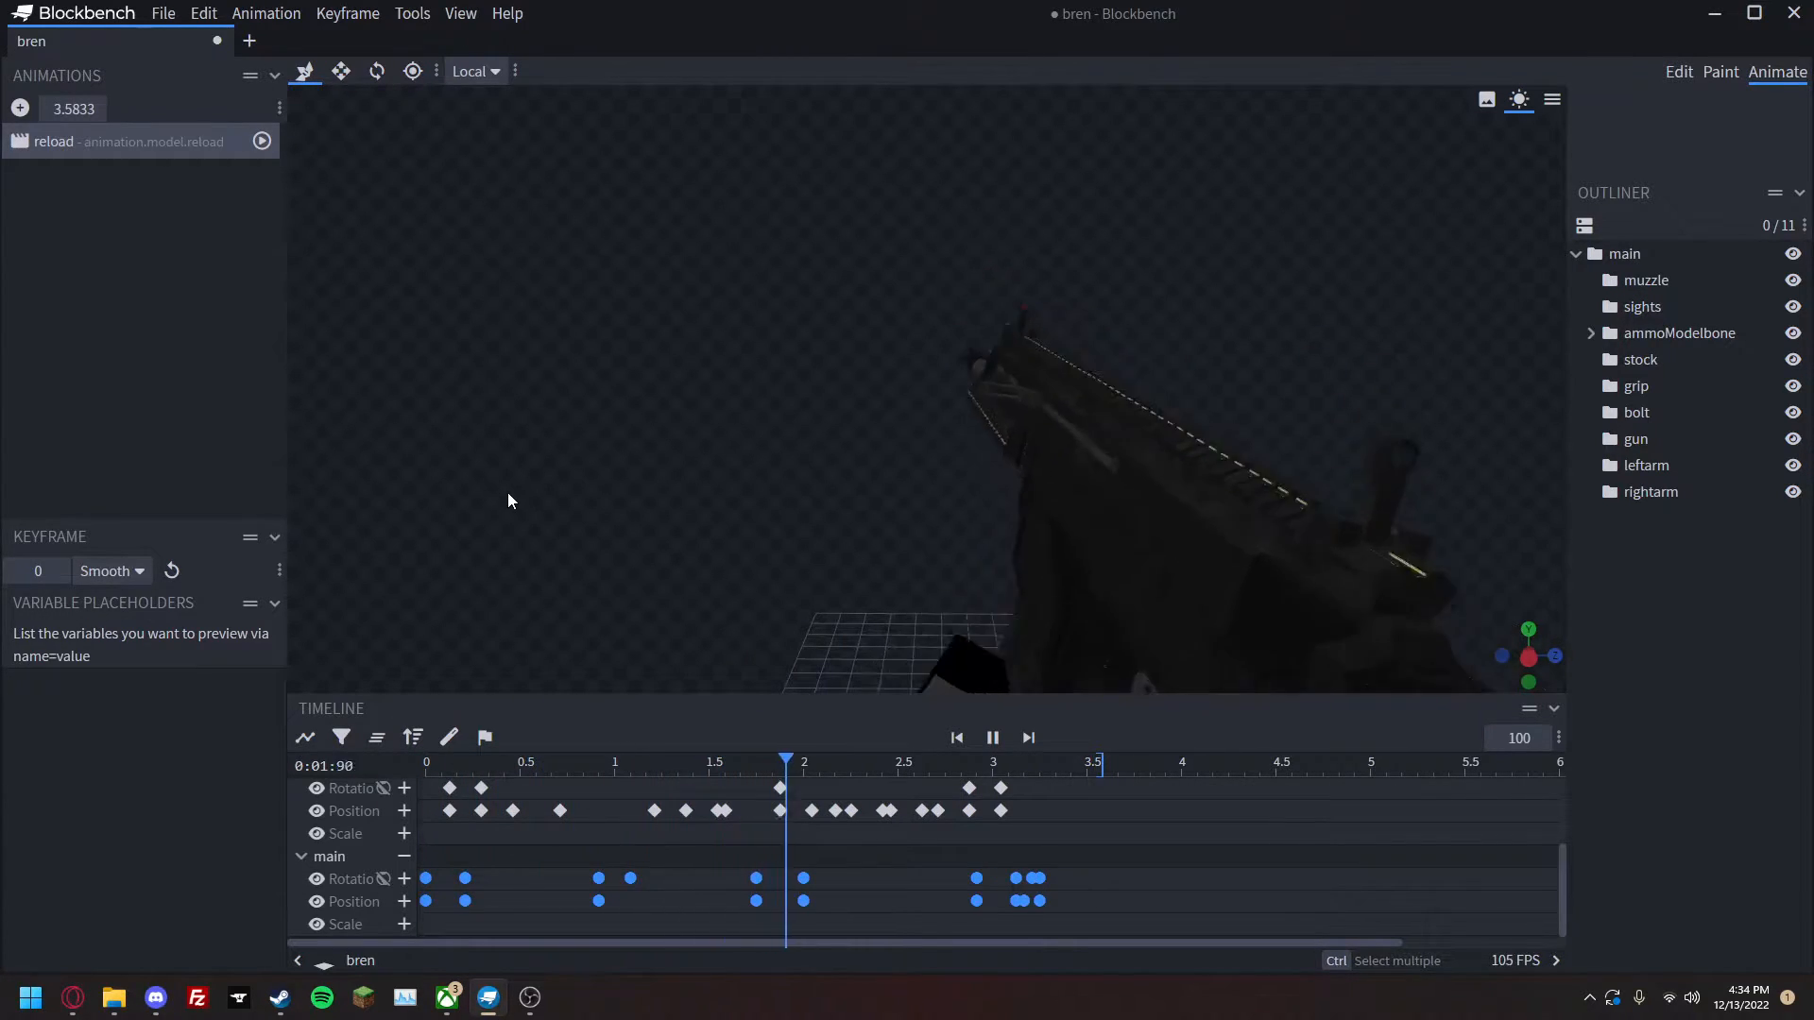
key("space")
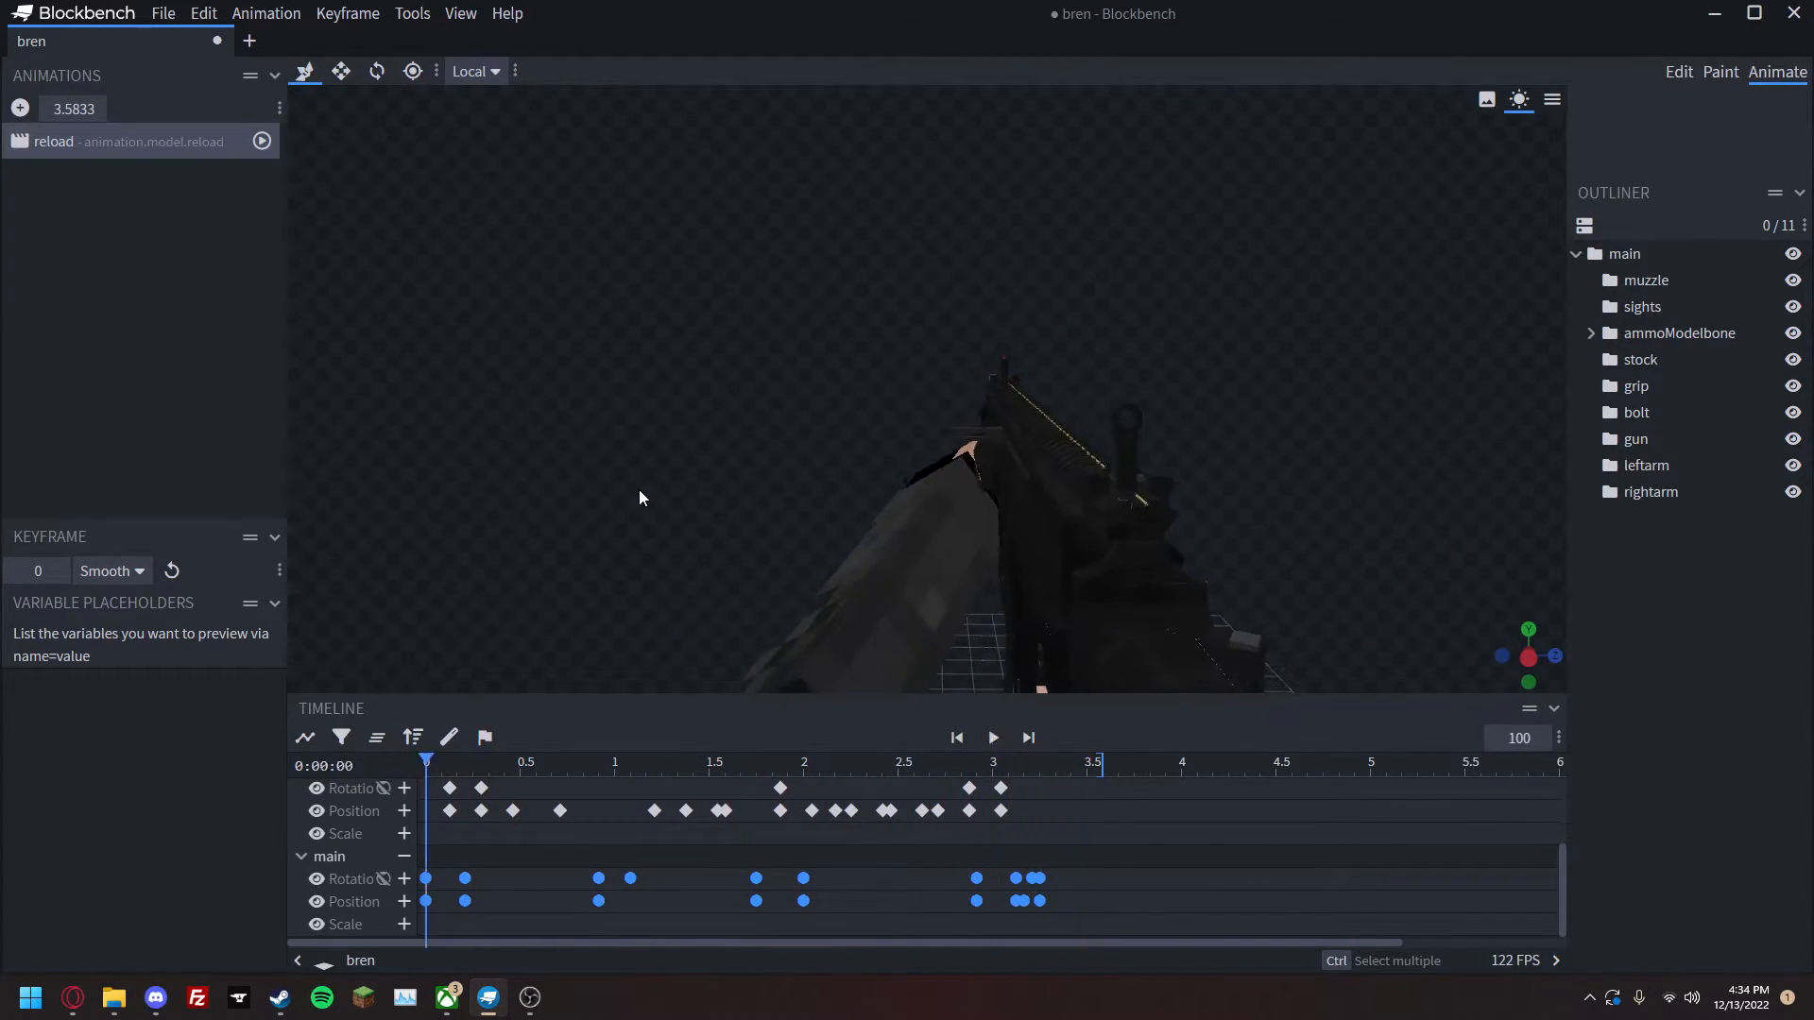
Try Smooth interpolation on the bolt and leftarm keyframes too, and play the reload back.
scroll(710, 819, "up", 3)
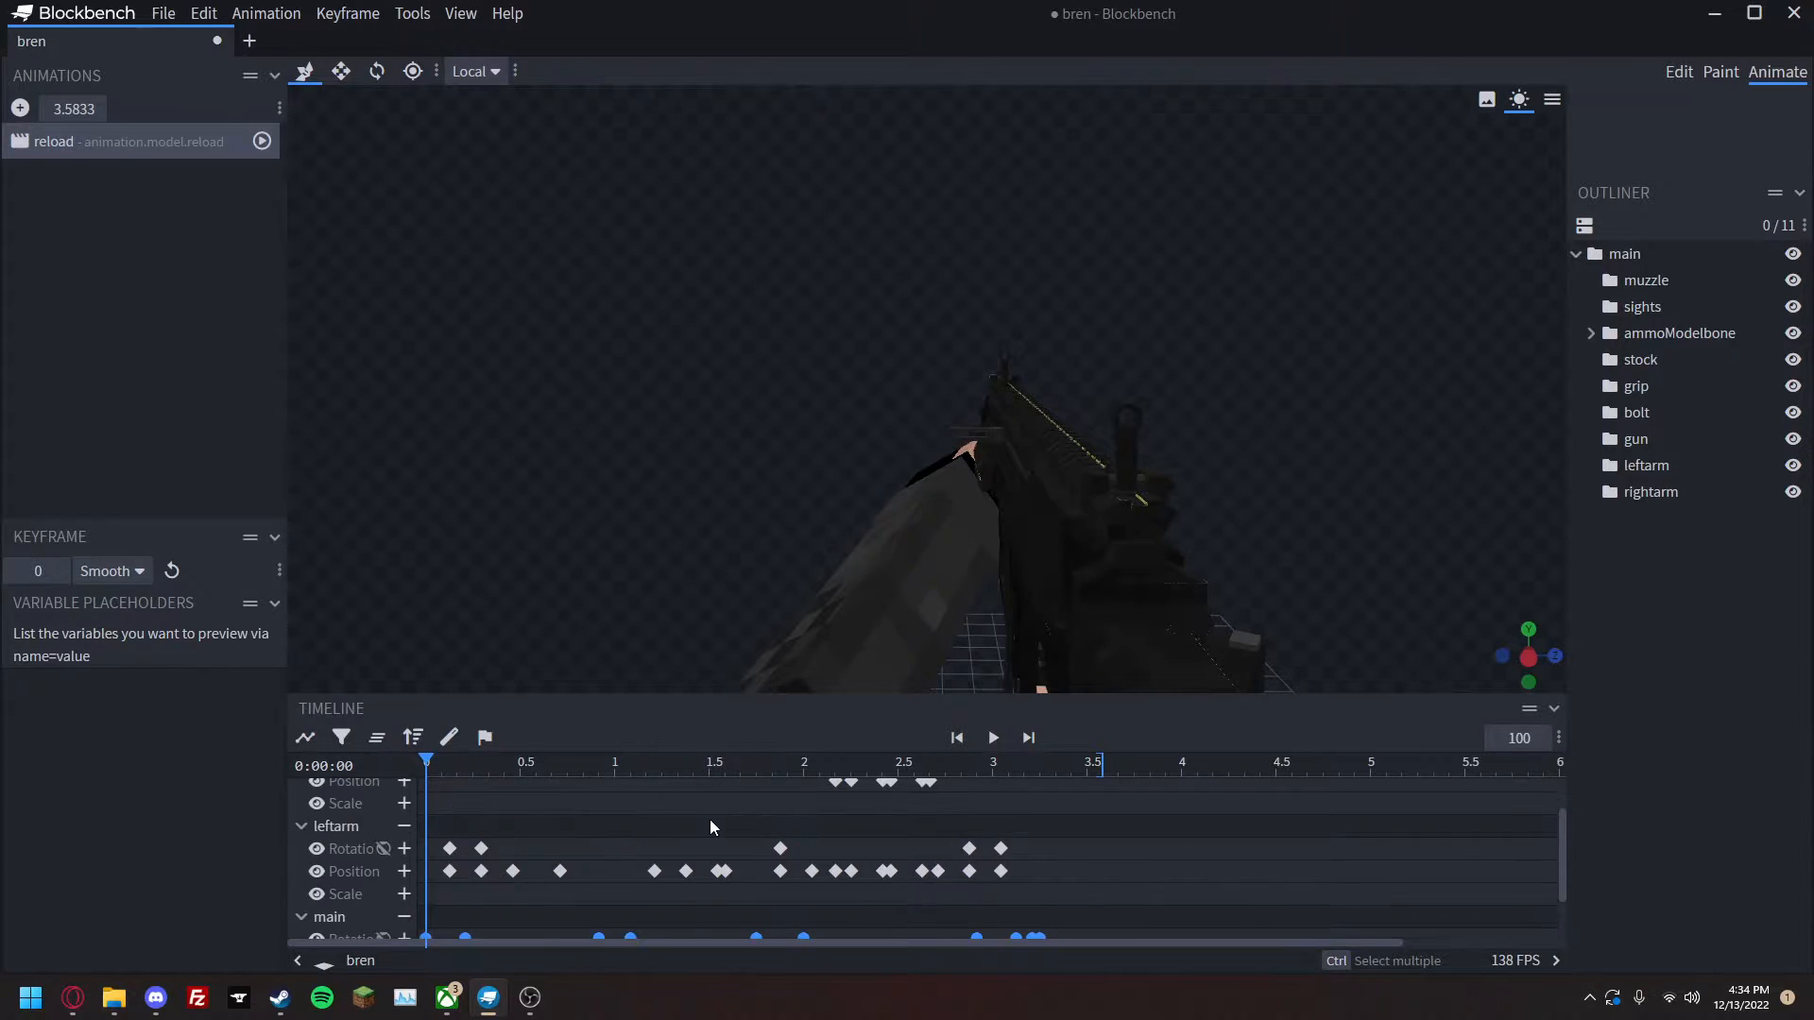
left_click_drag(1047, 914, 416, 738)
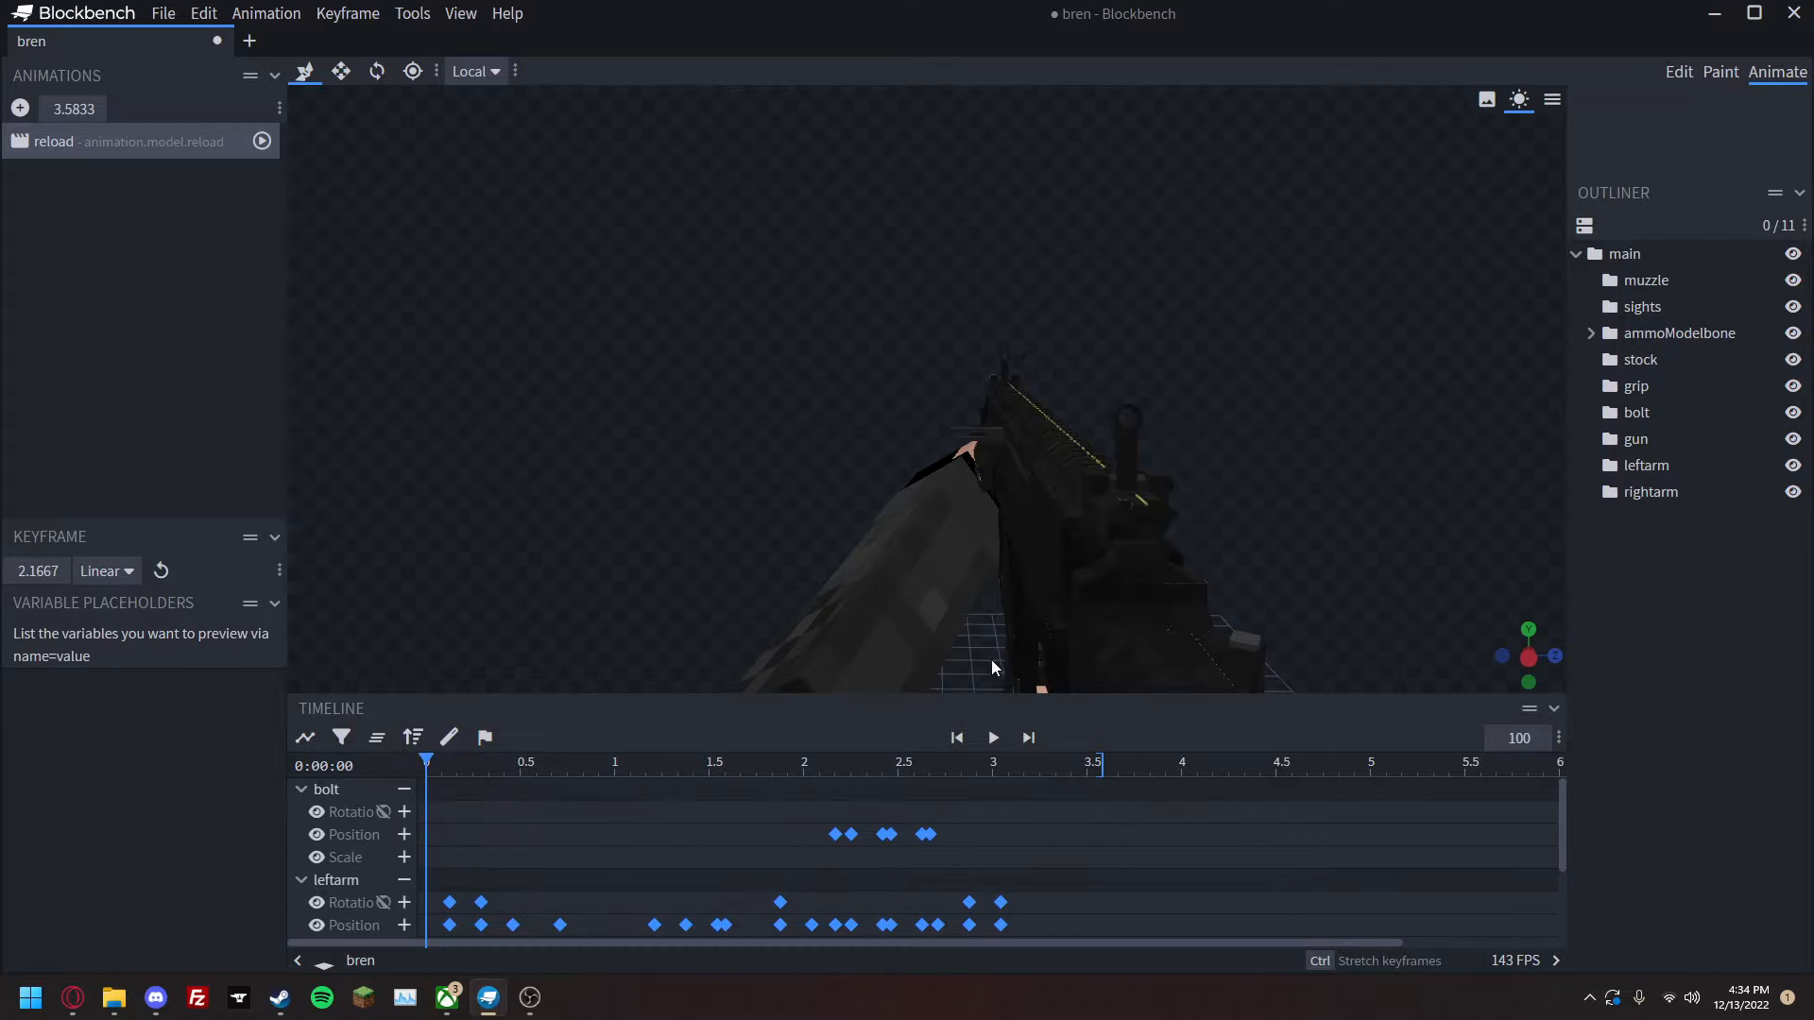
left_click(1005, 676)
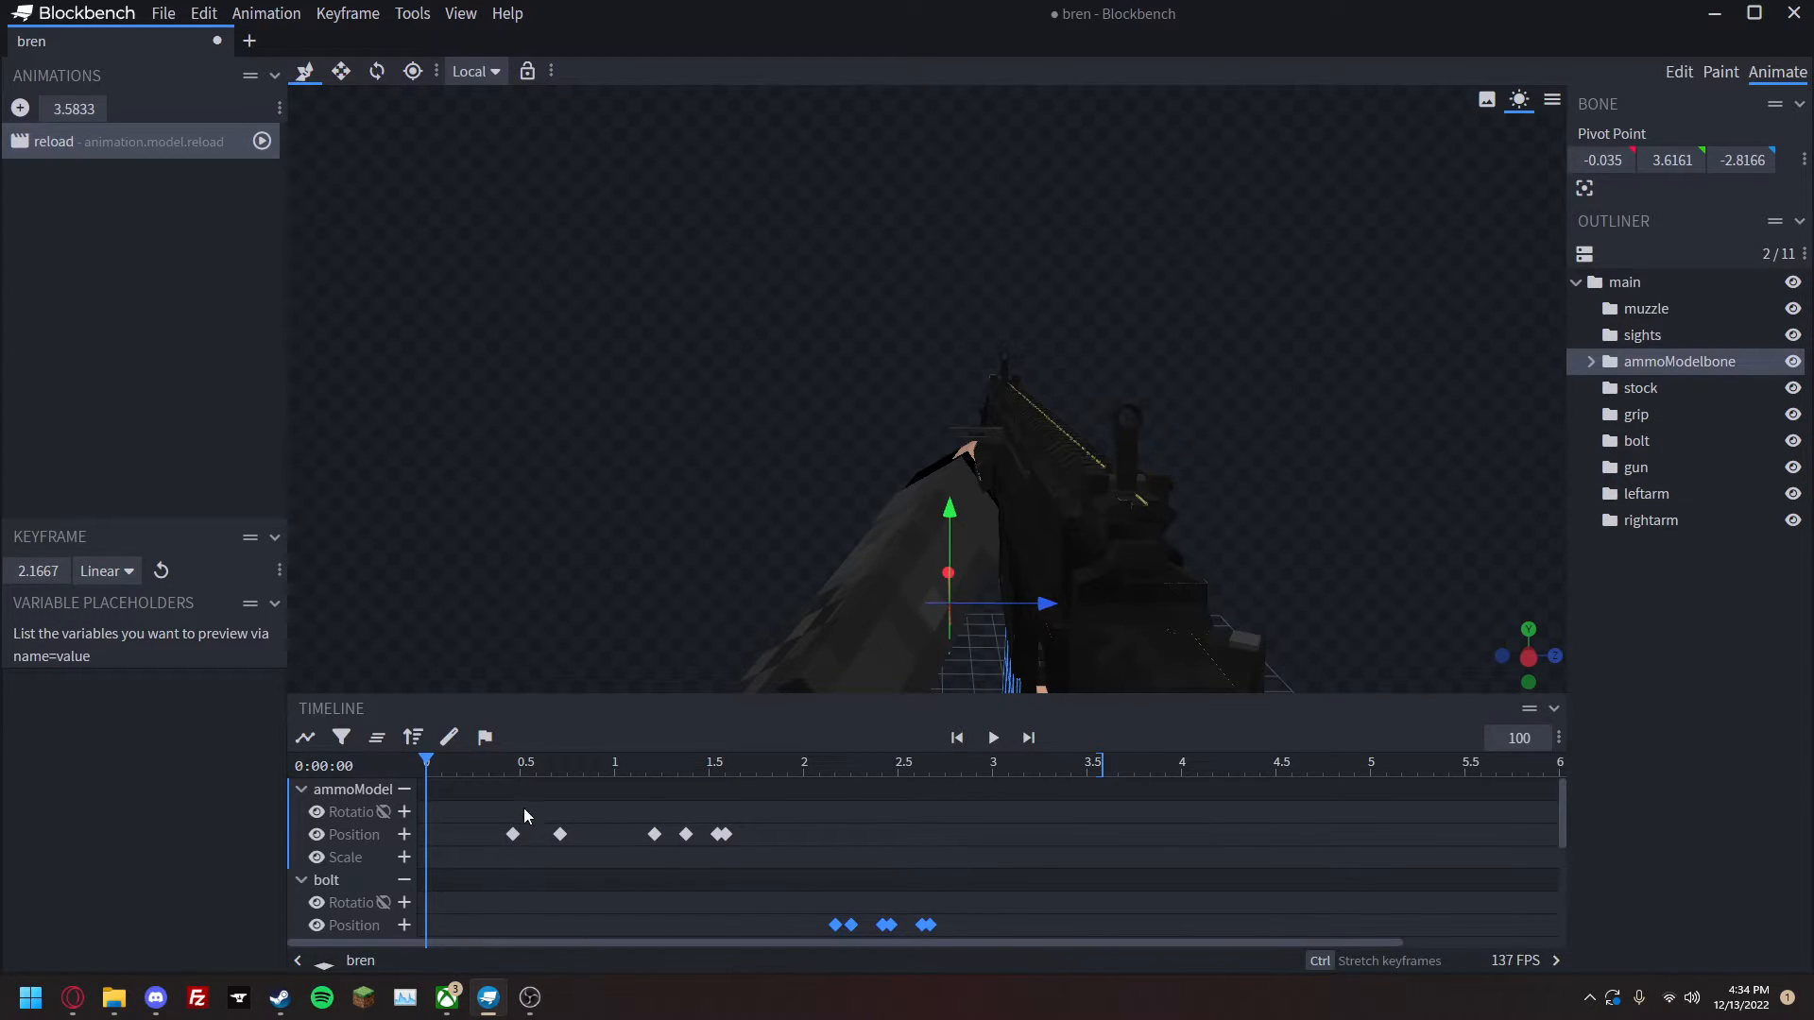
scroll(1063, 900, "down", 3)
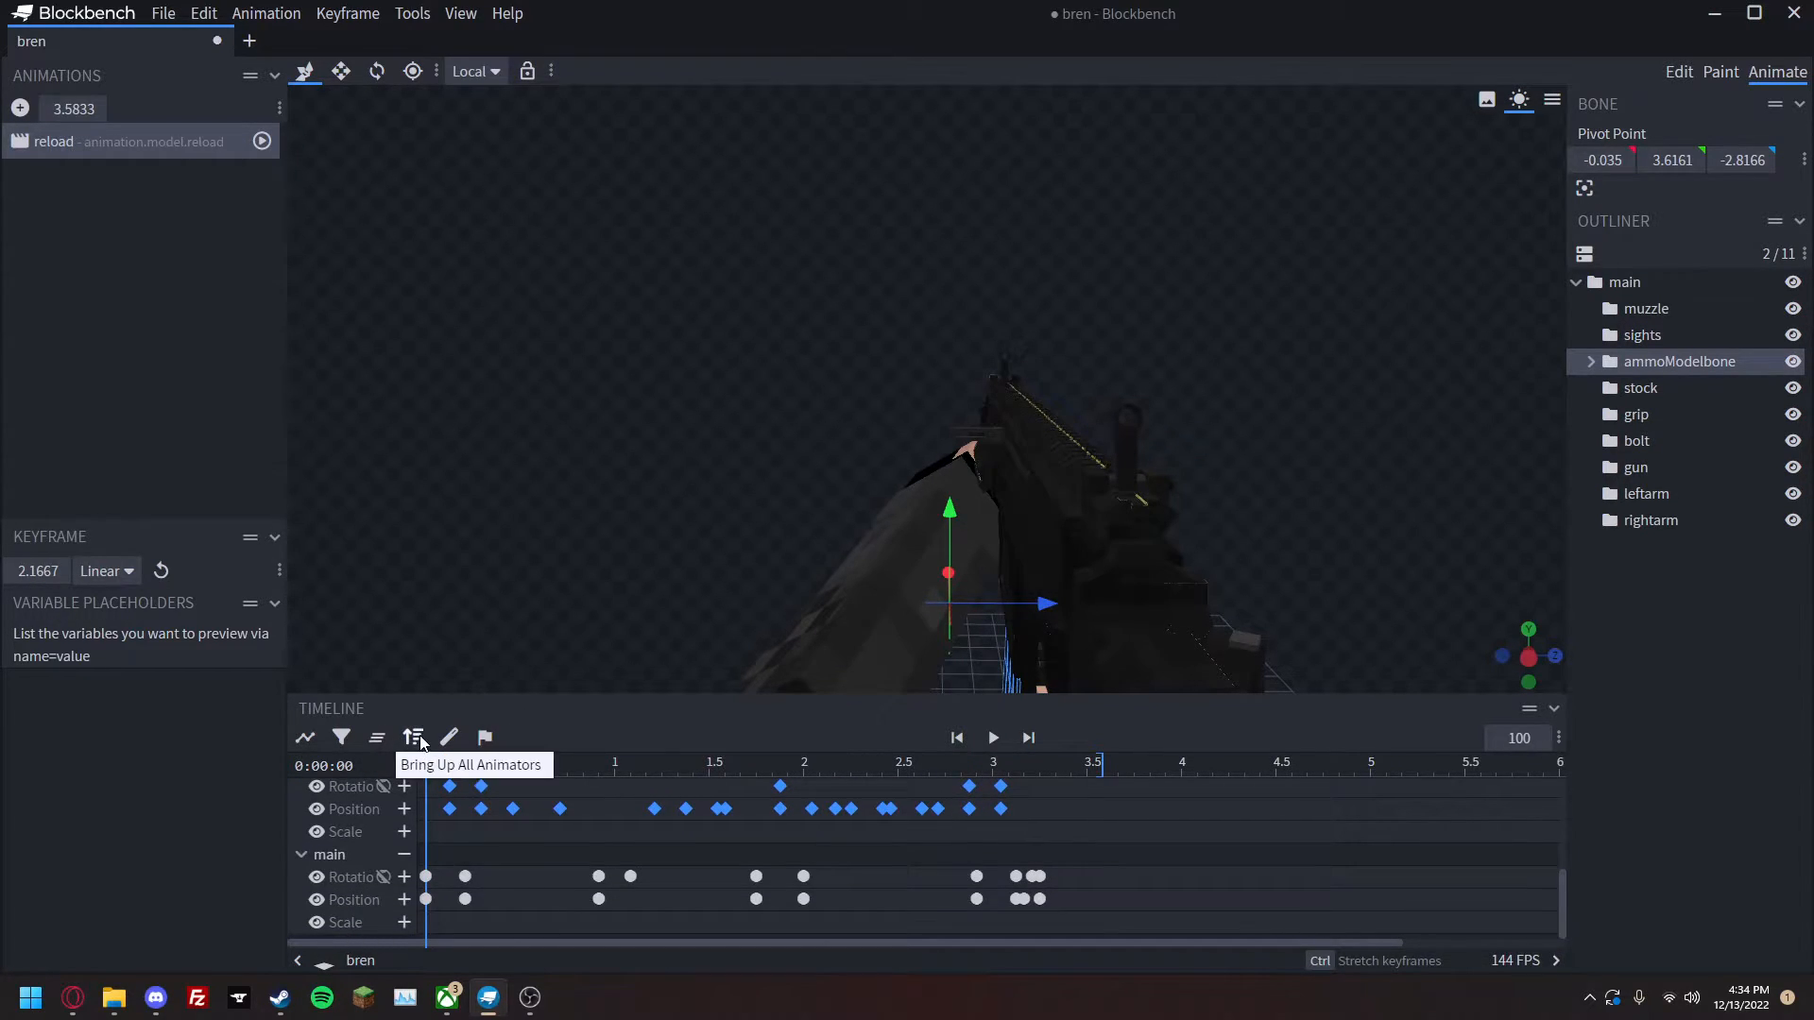
left_click(105, 571)
left_click(95, 626)
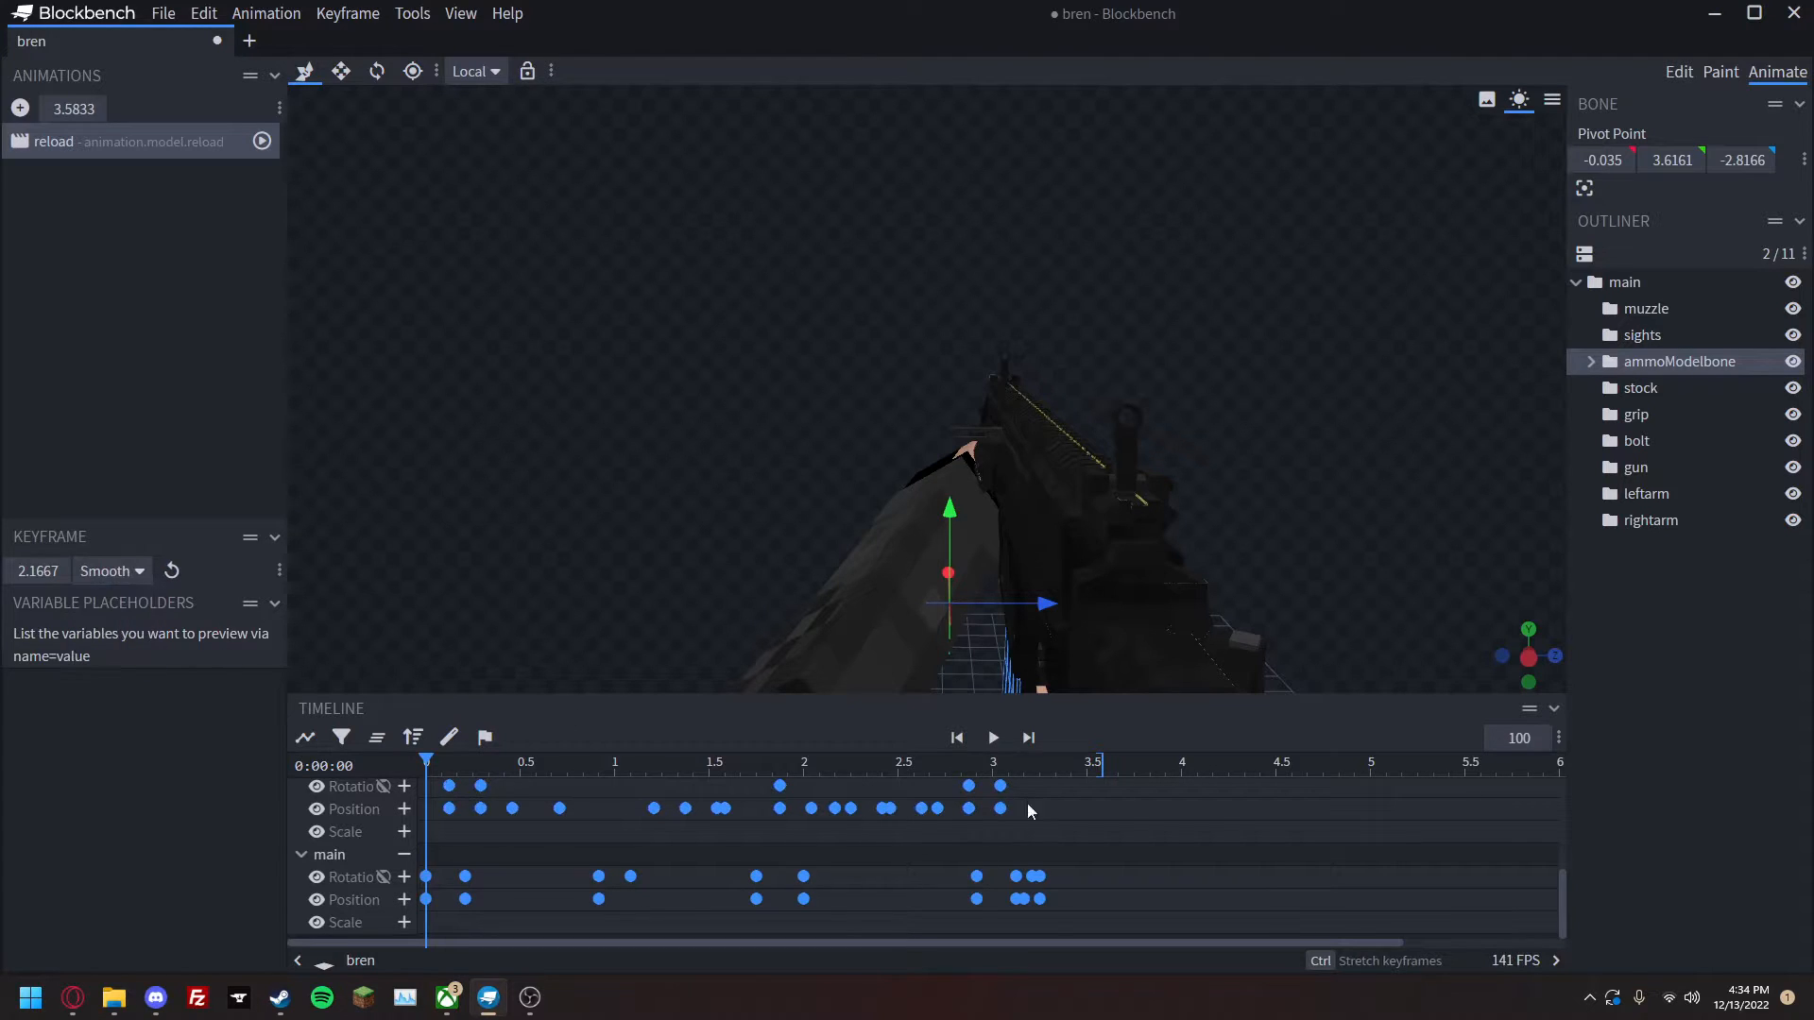
key("space")
left_click(1685, 883)
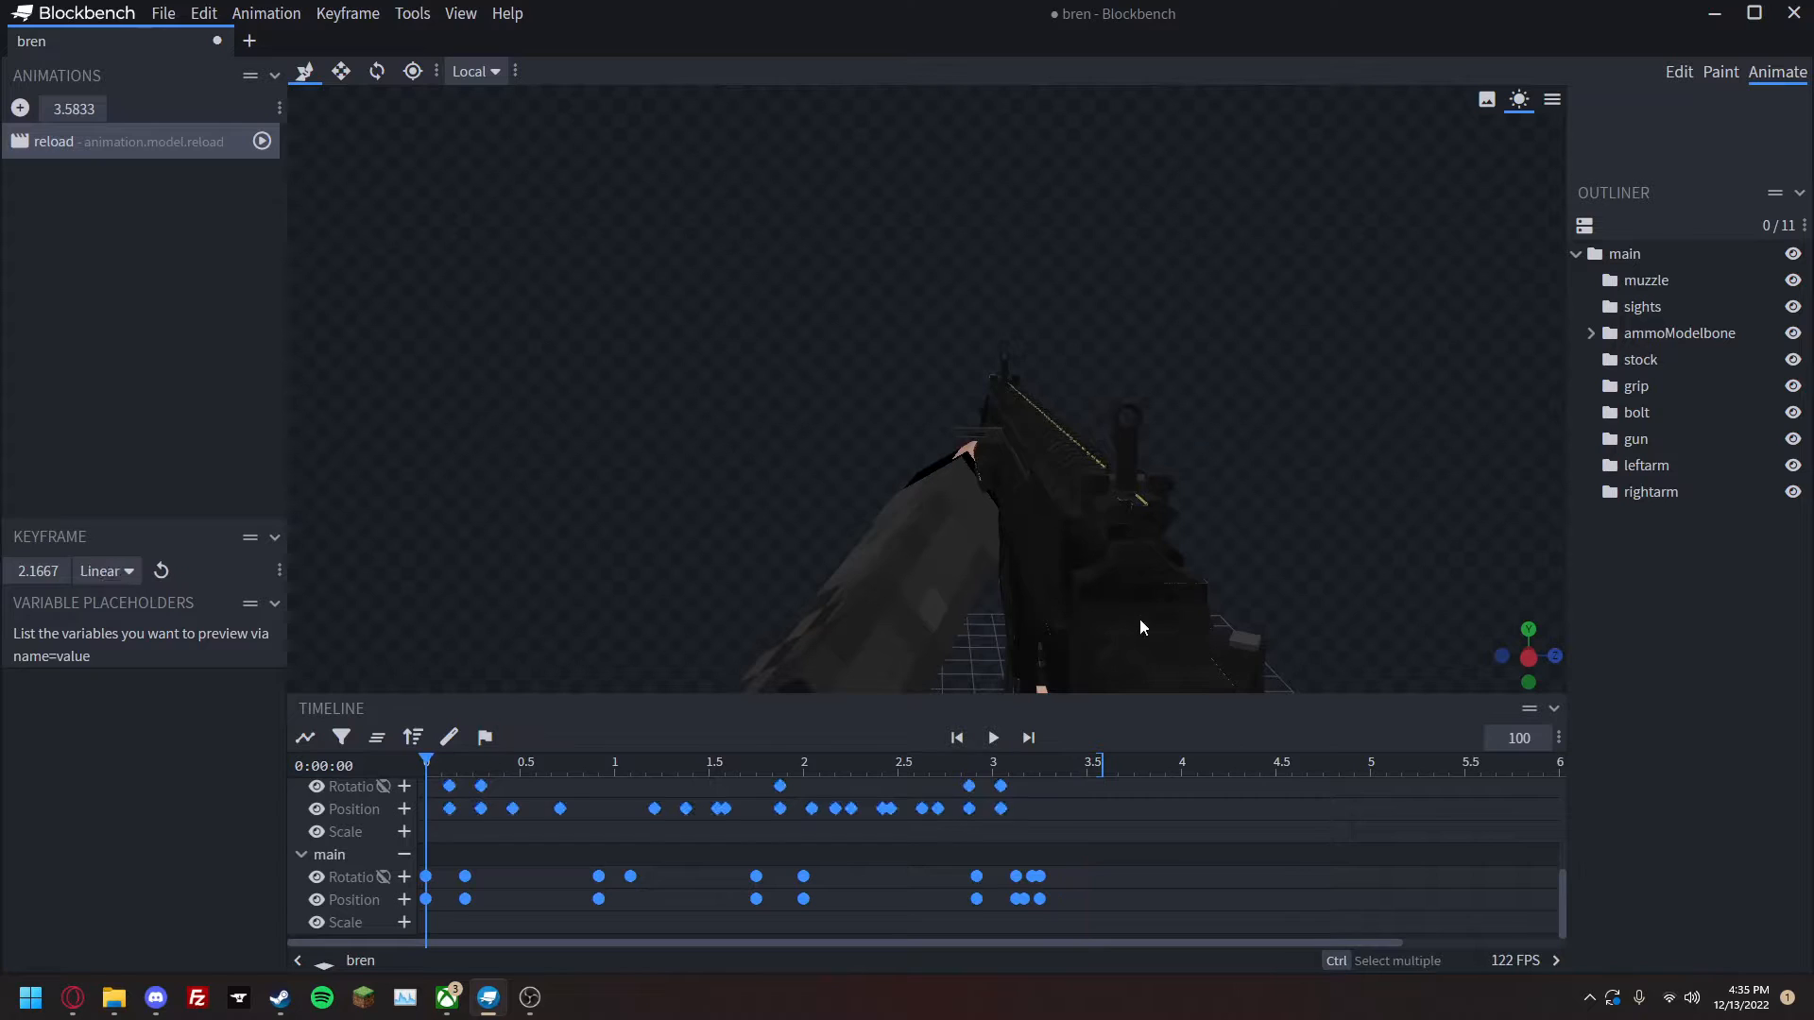
Select all of main's rotation and position keyframes and play the reload back.
left_click_drag(1103, 911, 330, 859)
left_click(1782, 802)
key("space")
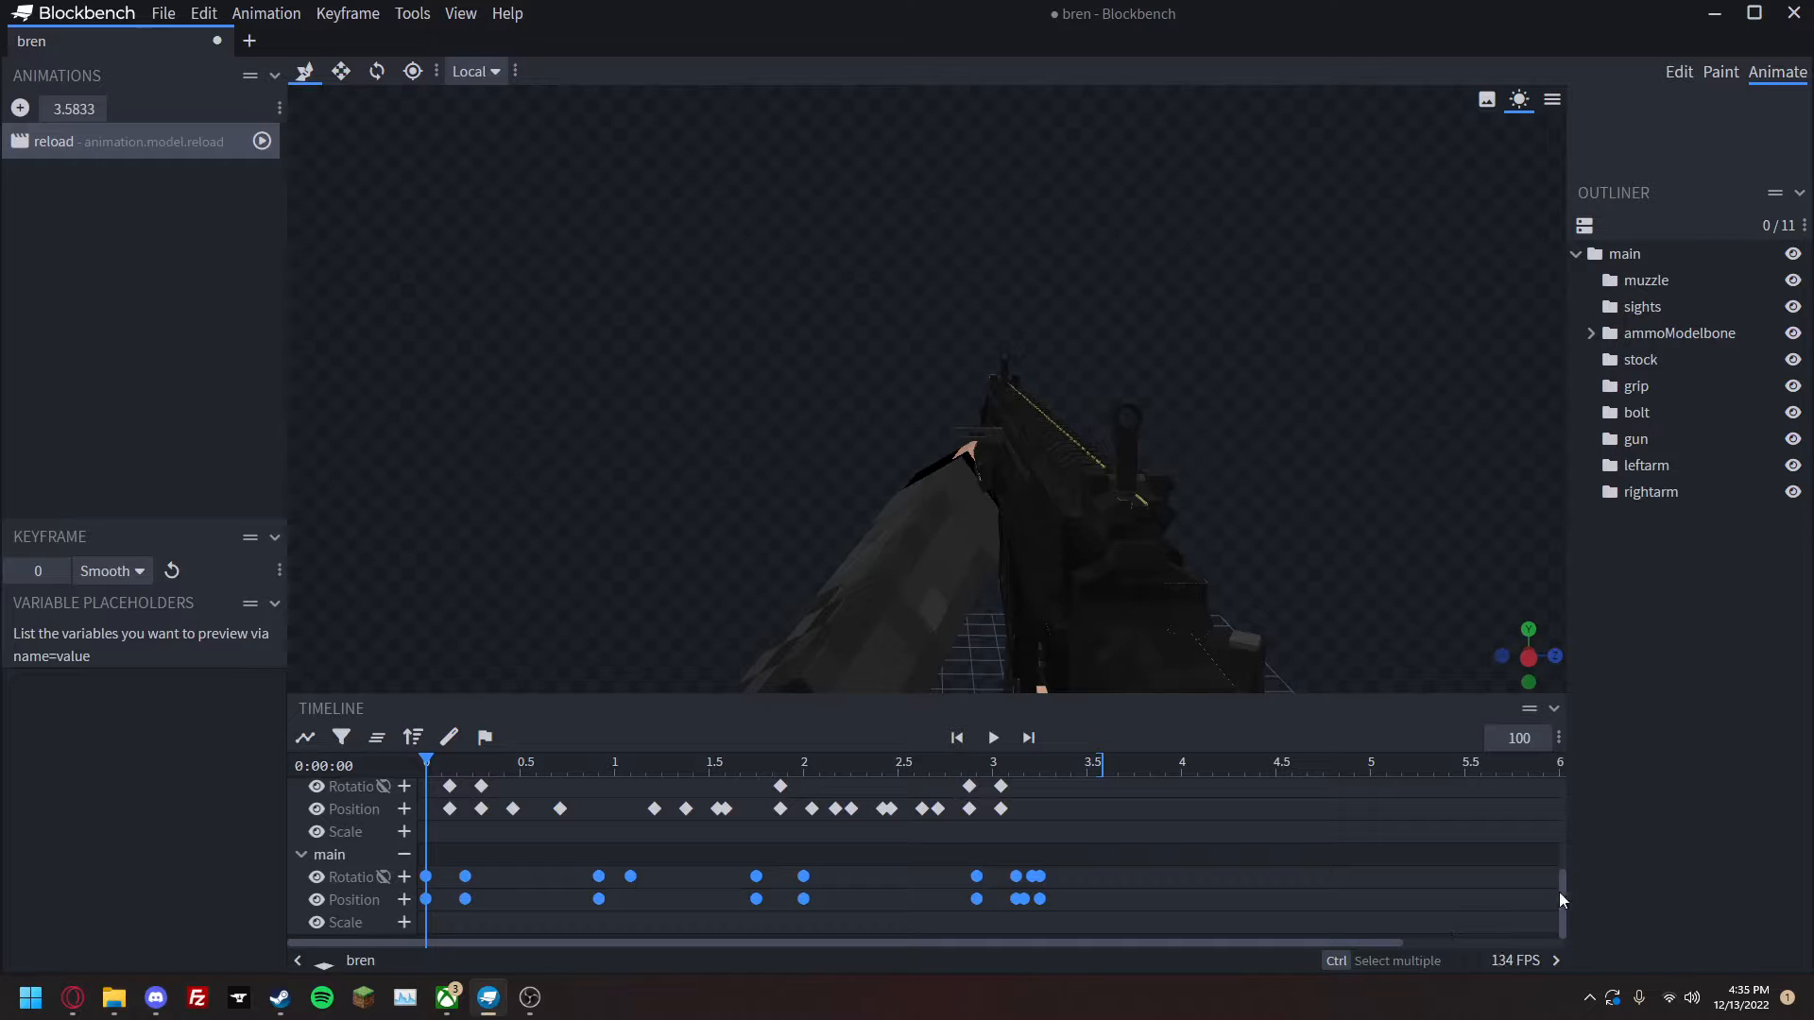
Key main's rotation at 0.4583 s, then add a kick at 0.5 s by rolling the rifle to about Z 4.1.
left_click_drag(444, 762, 521, 761)
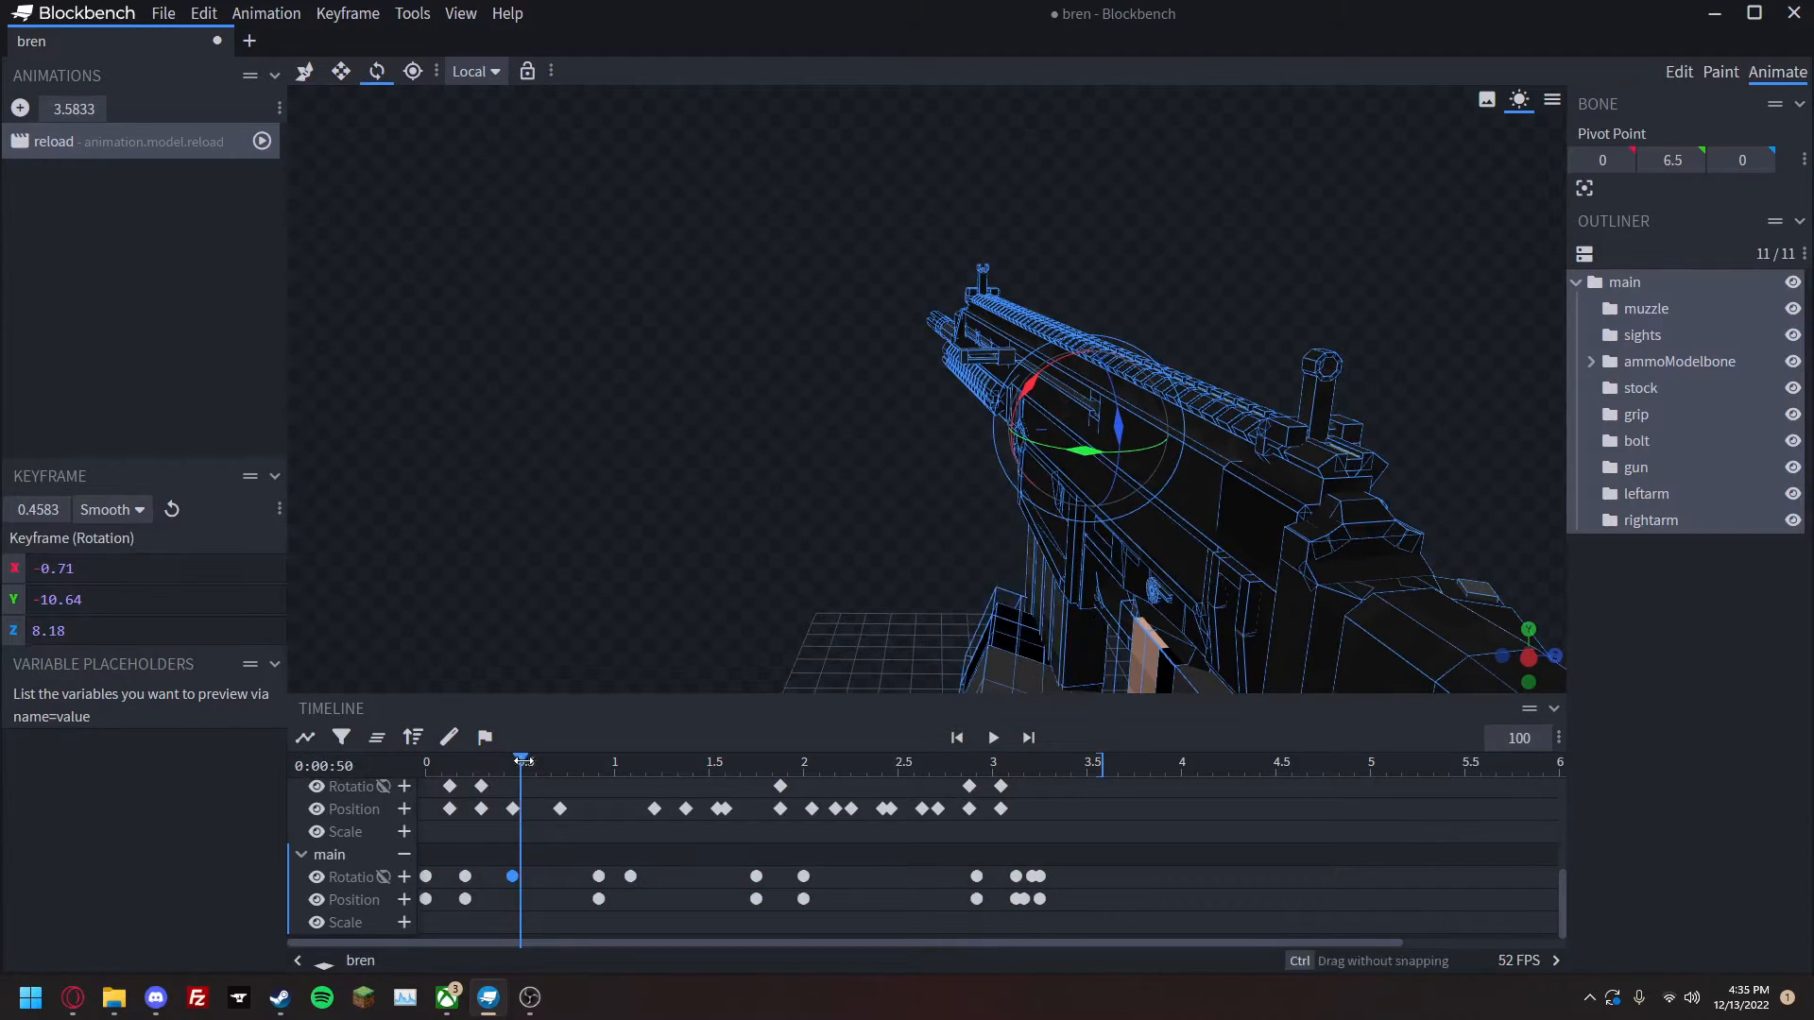
left_click(1130, 423)
scroll(461, 836, "down", 1)
scroll(376, 818, "up", 1)
scroll(543, 896, "down", 4)
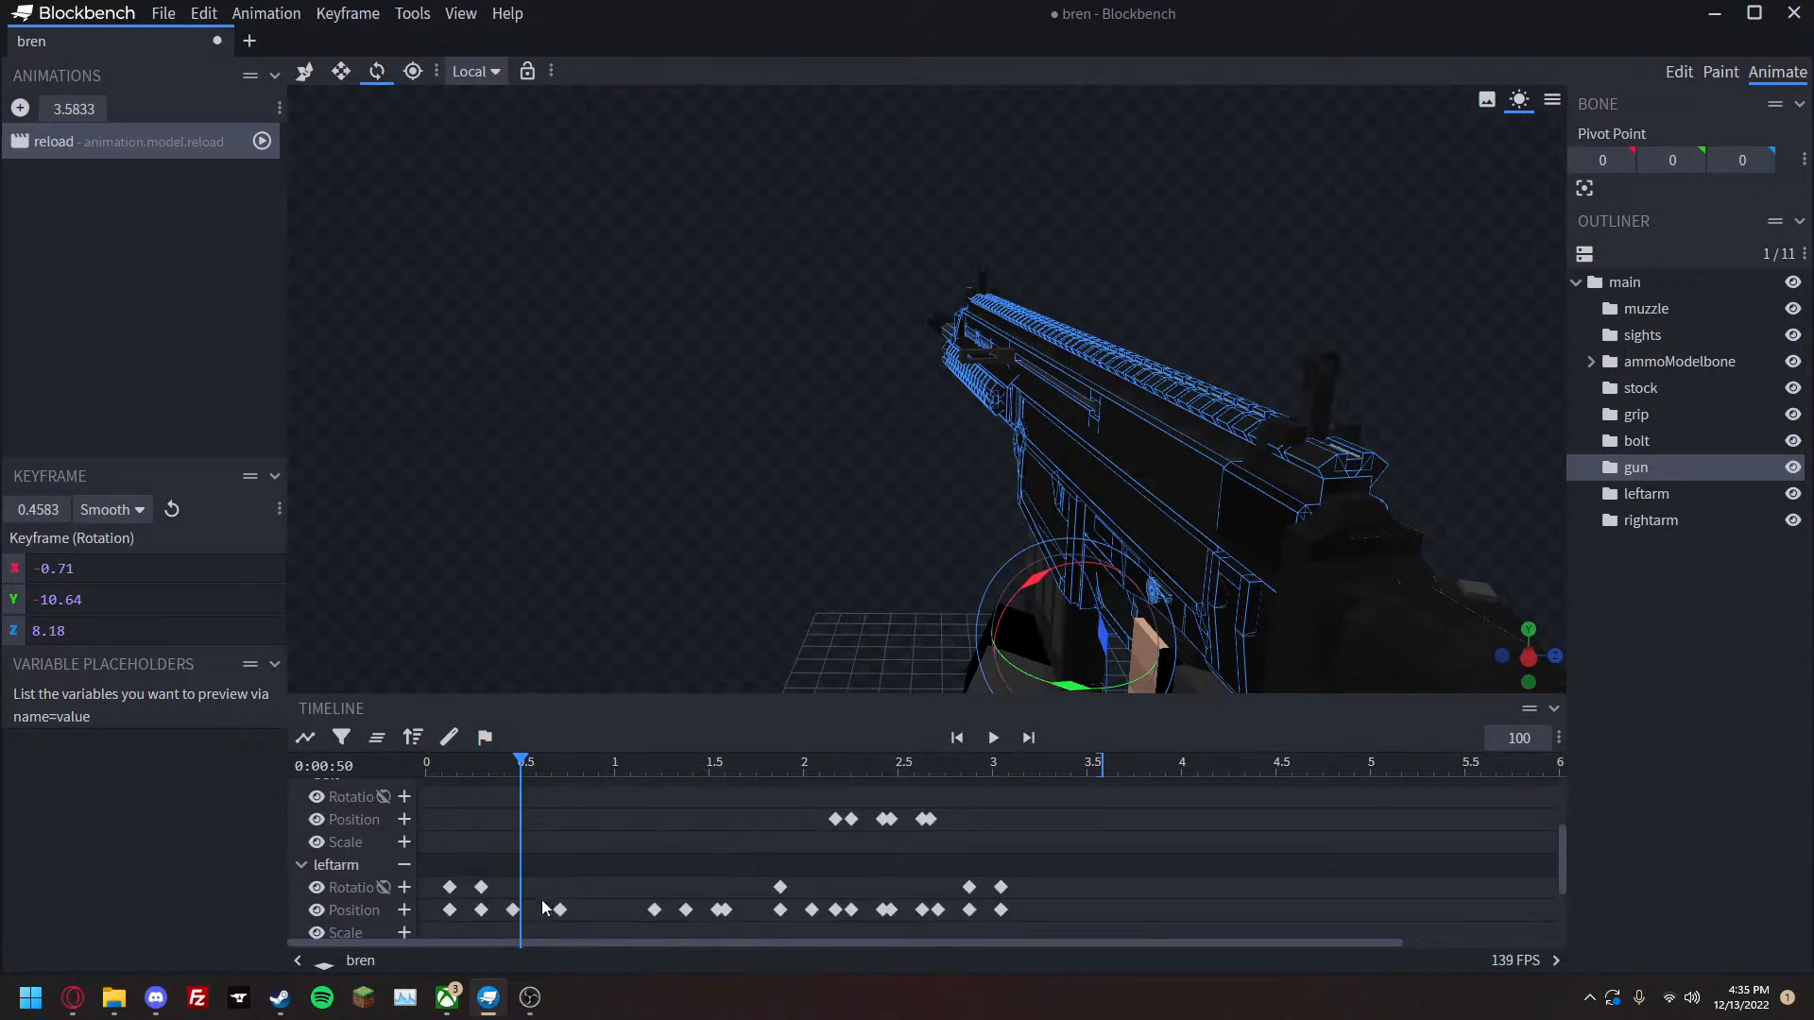
left_click(525, 890)
left_click_drag(1118, 422, 1115, 414)
key("ctrl+z")
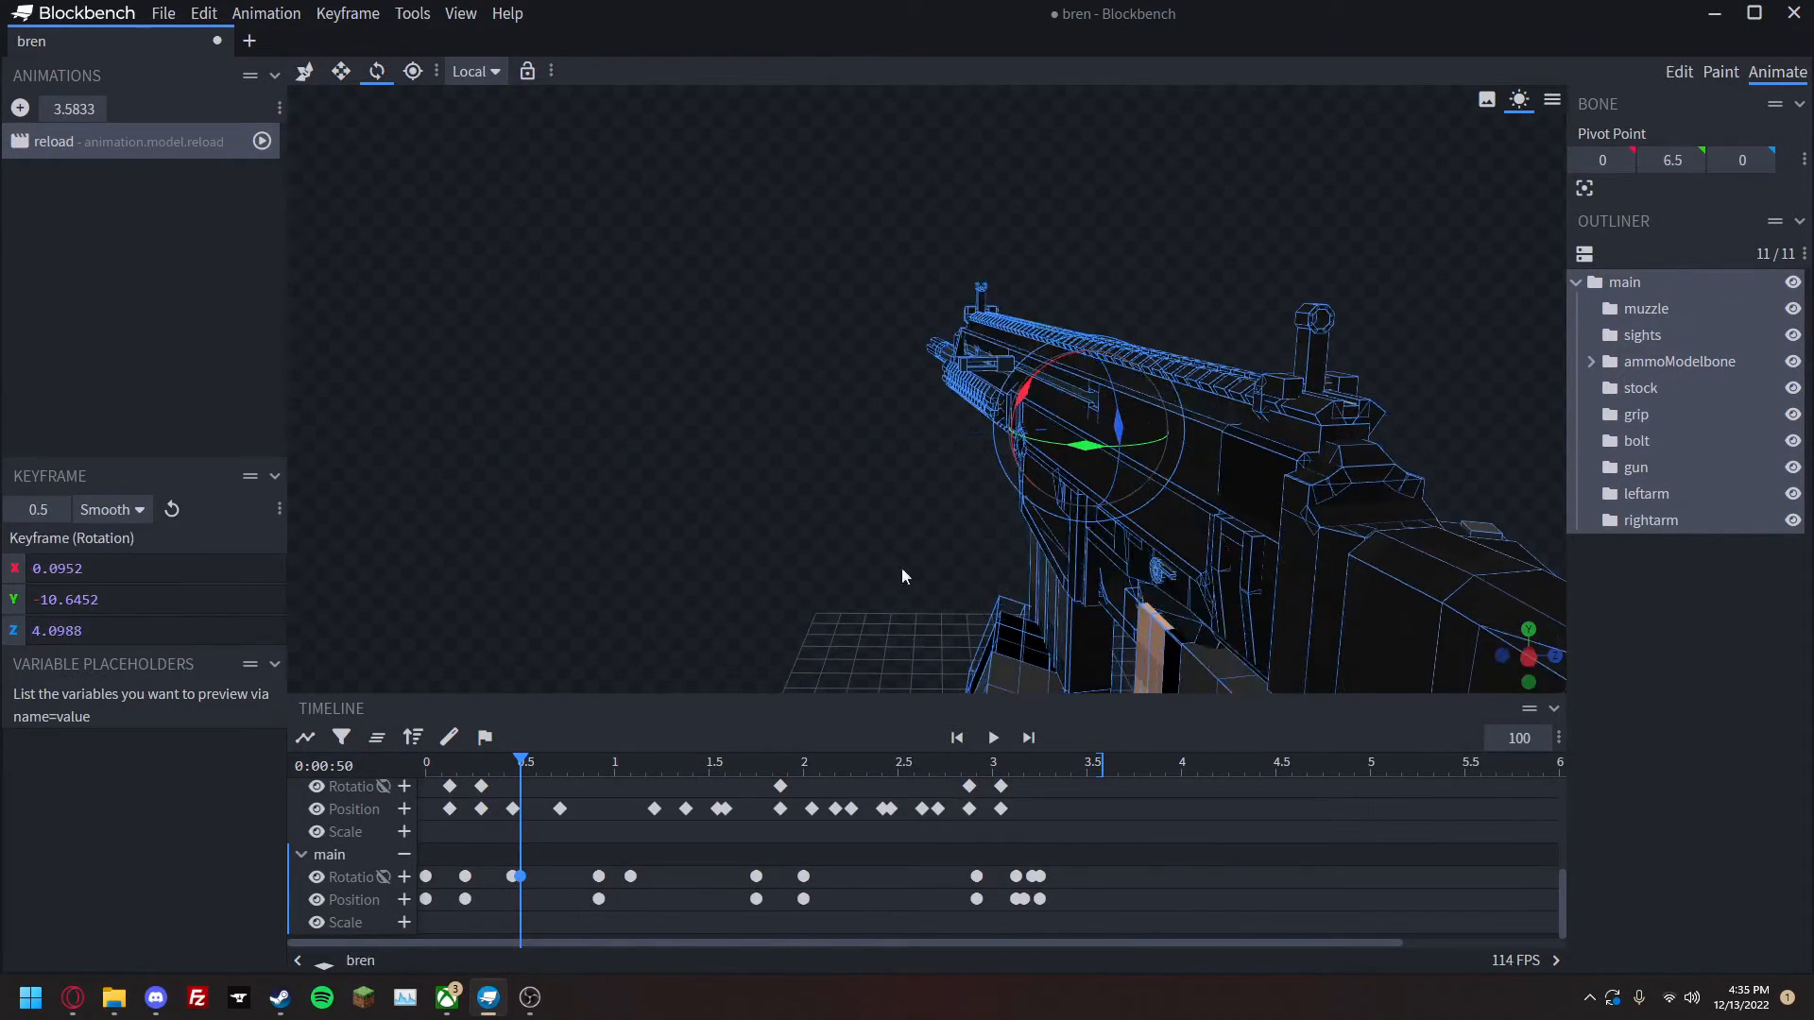
Add a main rotation keyframe at 0.5833 s of about X -0.7, Y -7.64, Z 8.14 and play the reload back.
left_click(534, 762)
left_click_drag(1047, 526, 1073, 467)
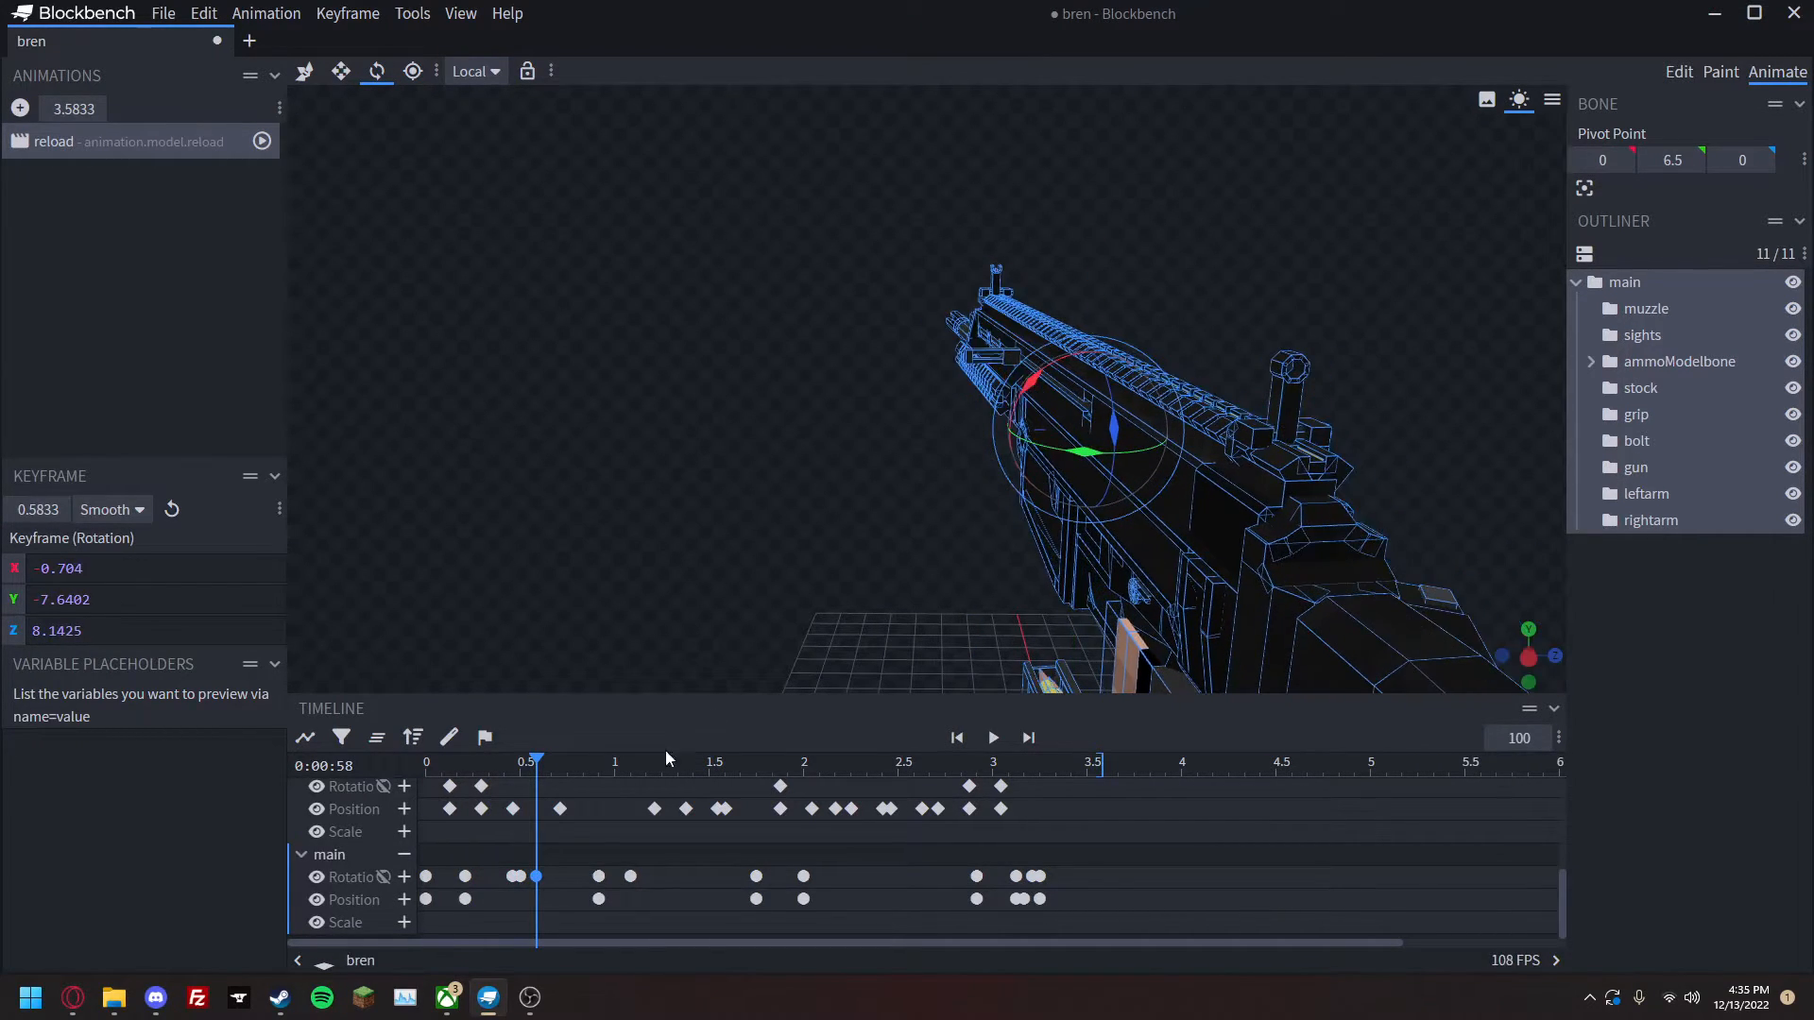
left_click_drag(528, 771, 400, 756)
key("space")
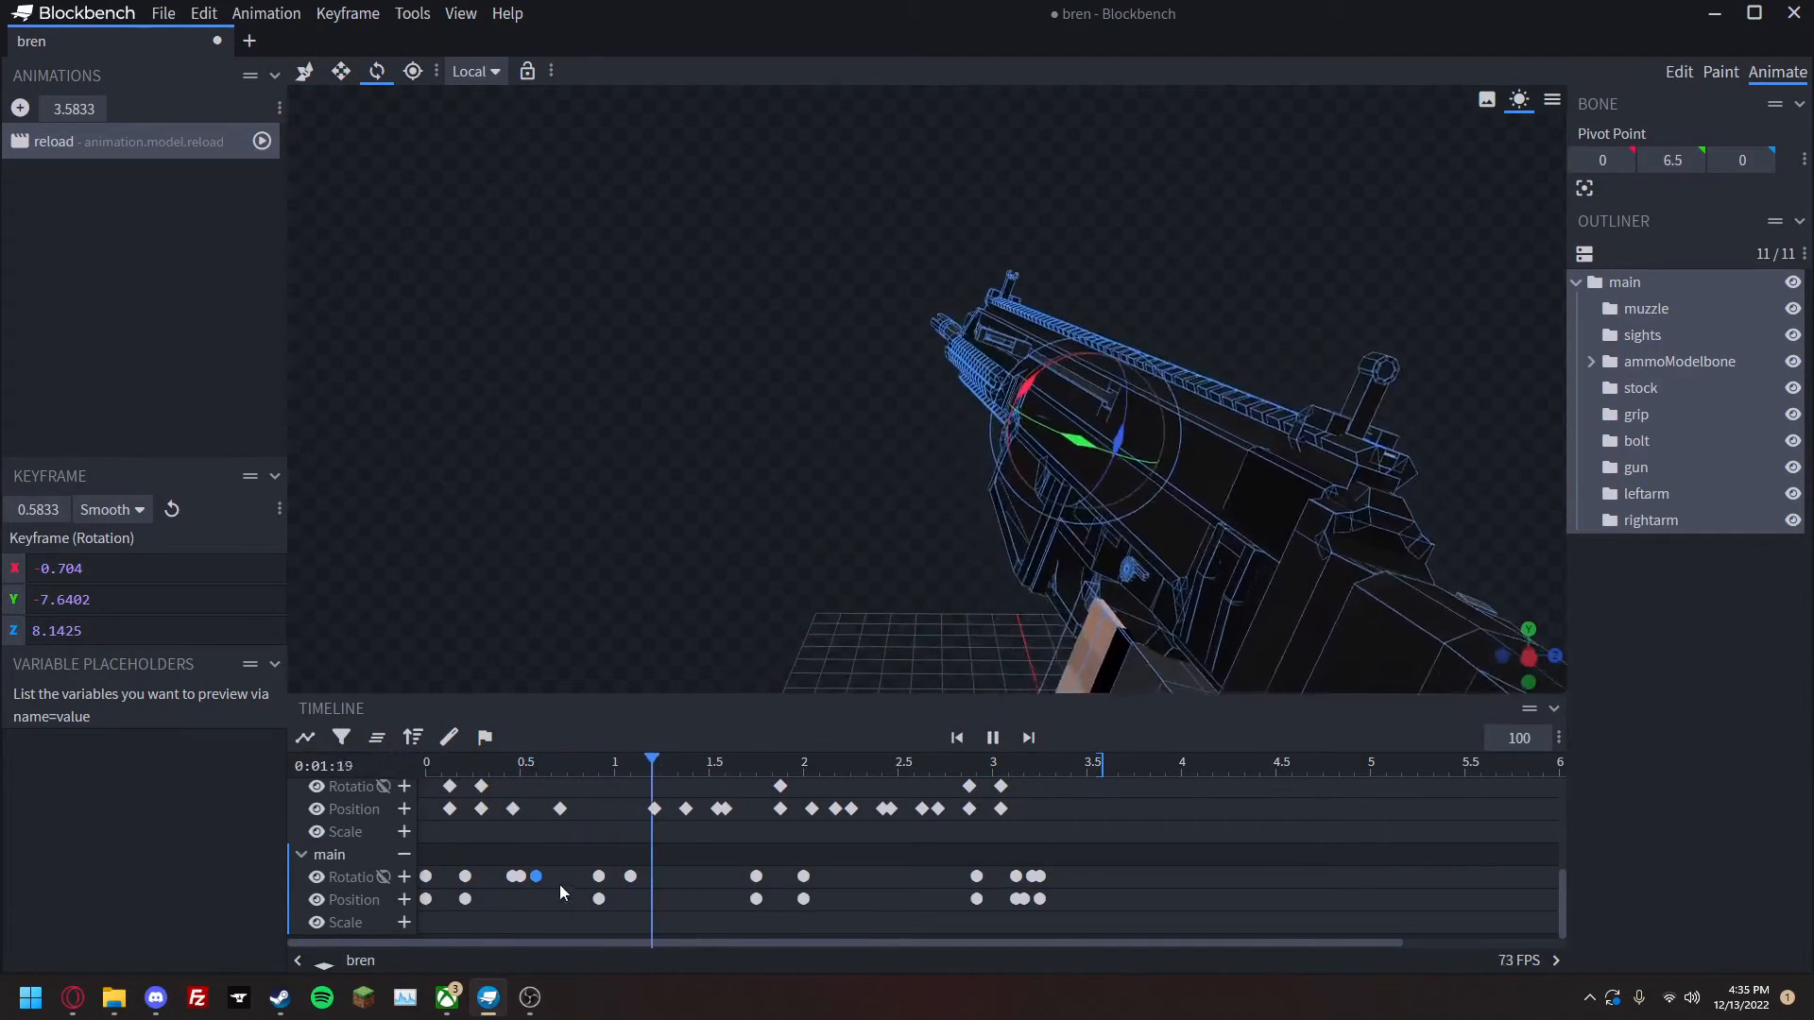
Shift main's 0.5833 s rotation keyframe to 0.75 s and replay the reload from the start.
key("space")
left_click_drag(537, 874, 567, 877)
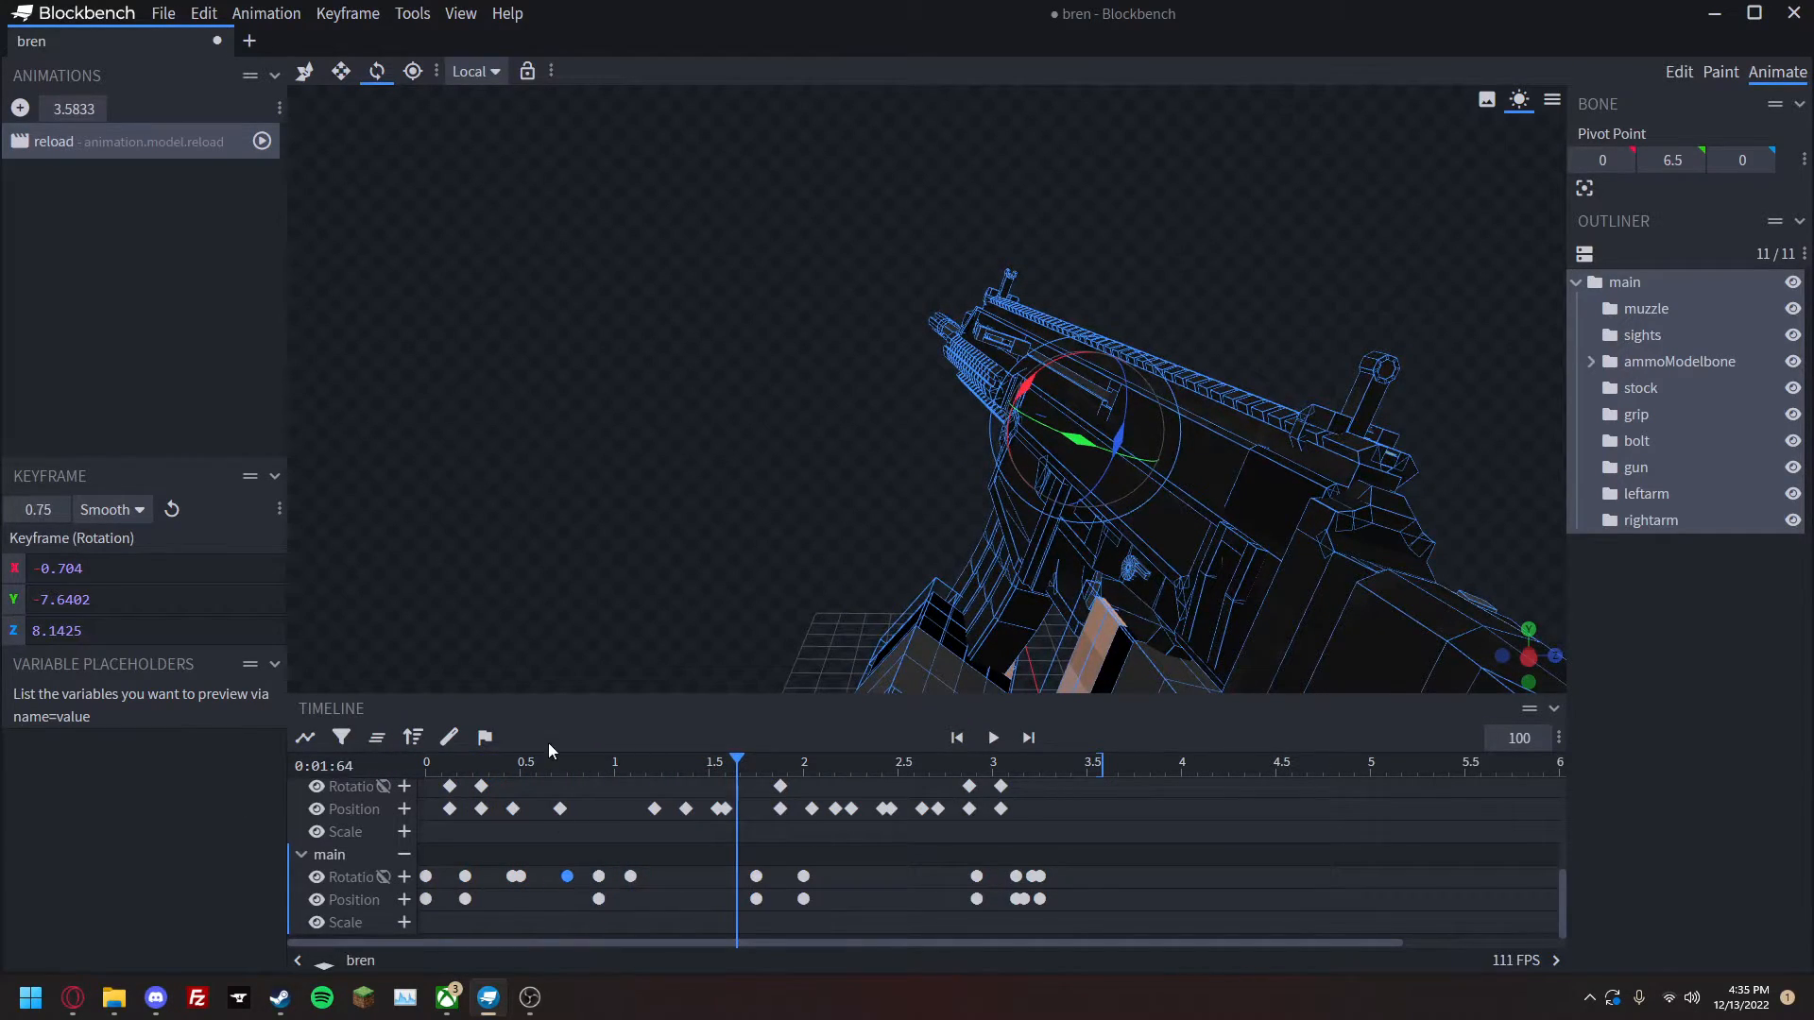
left_click_drag(548, 762, 279, 785)
key("space")
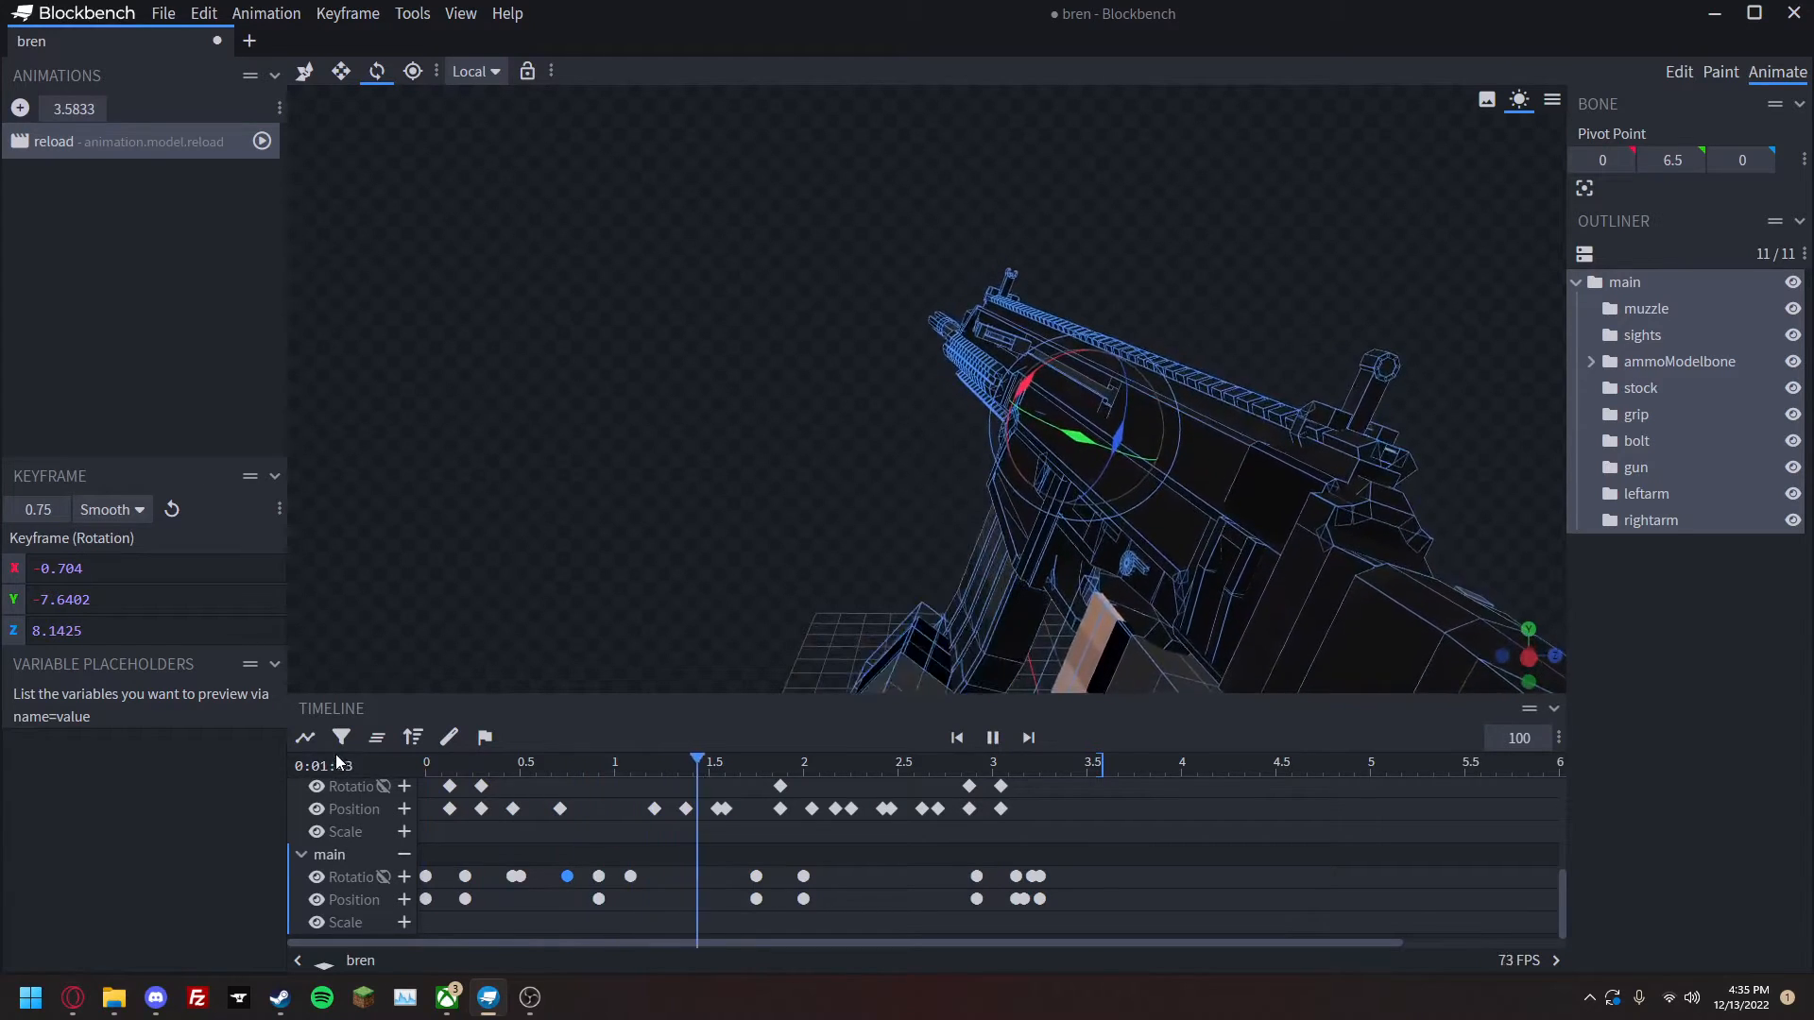
Key main's rotation at 1.5417 s, roll it to about Z 10.19 at 1.5833 s, and play the magazine insertion back.
left_click_drag(756, 765, 715, 770)
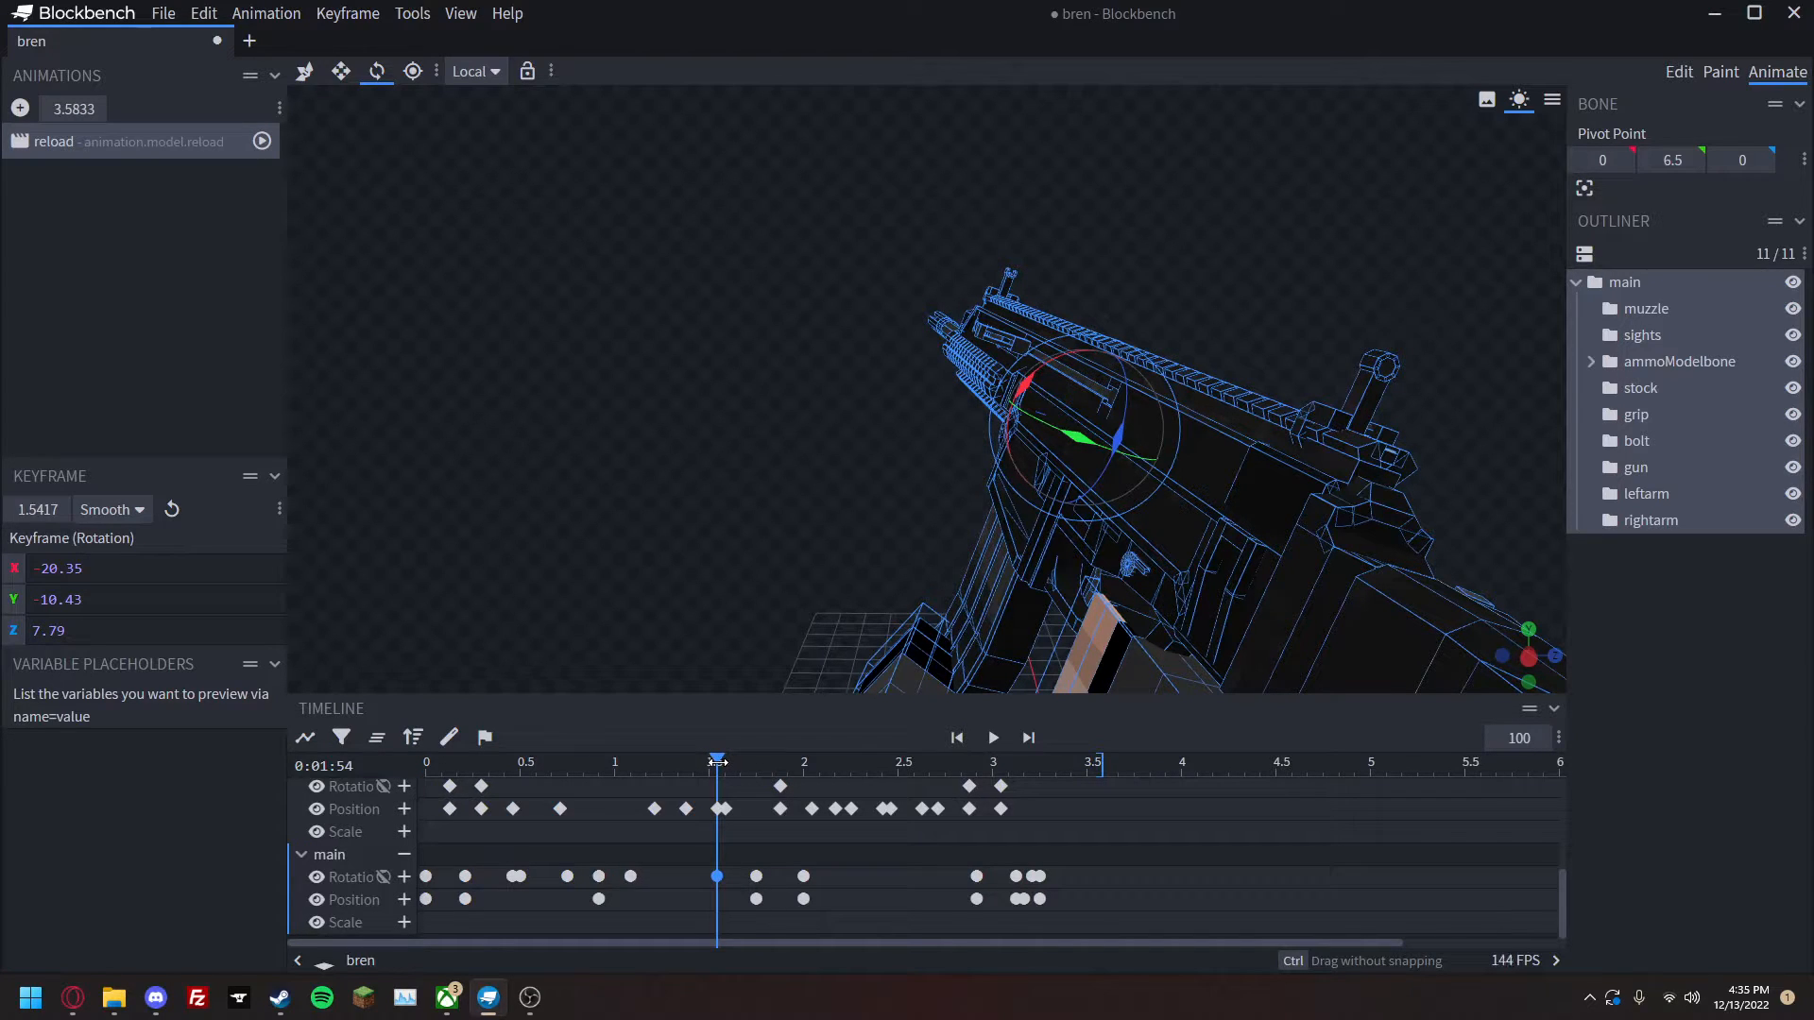
left_click_drag(717, 762, 726, 763)
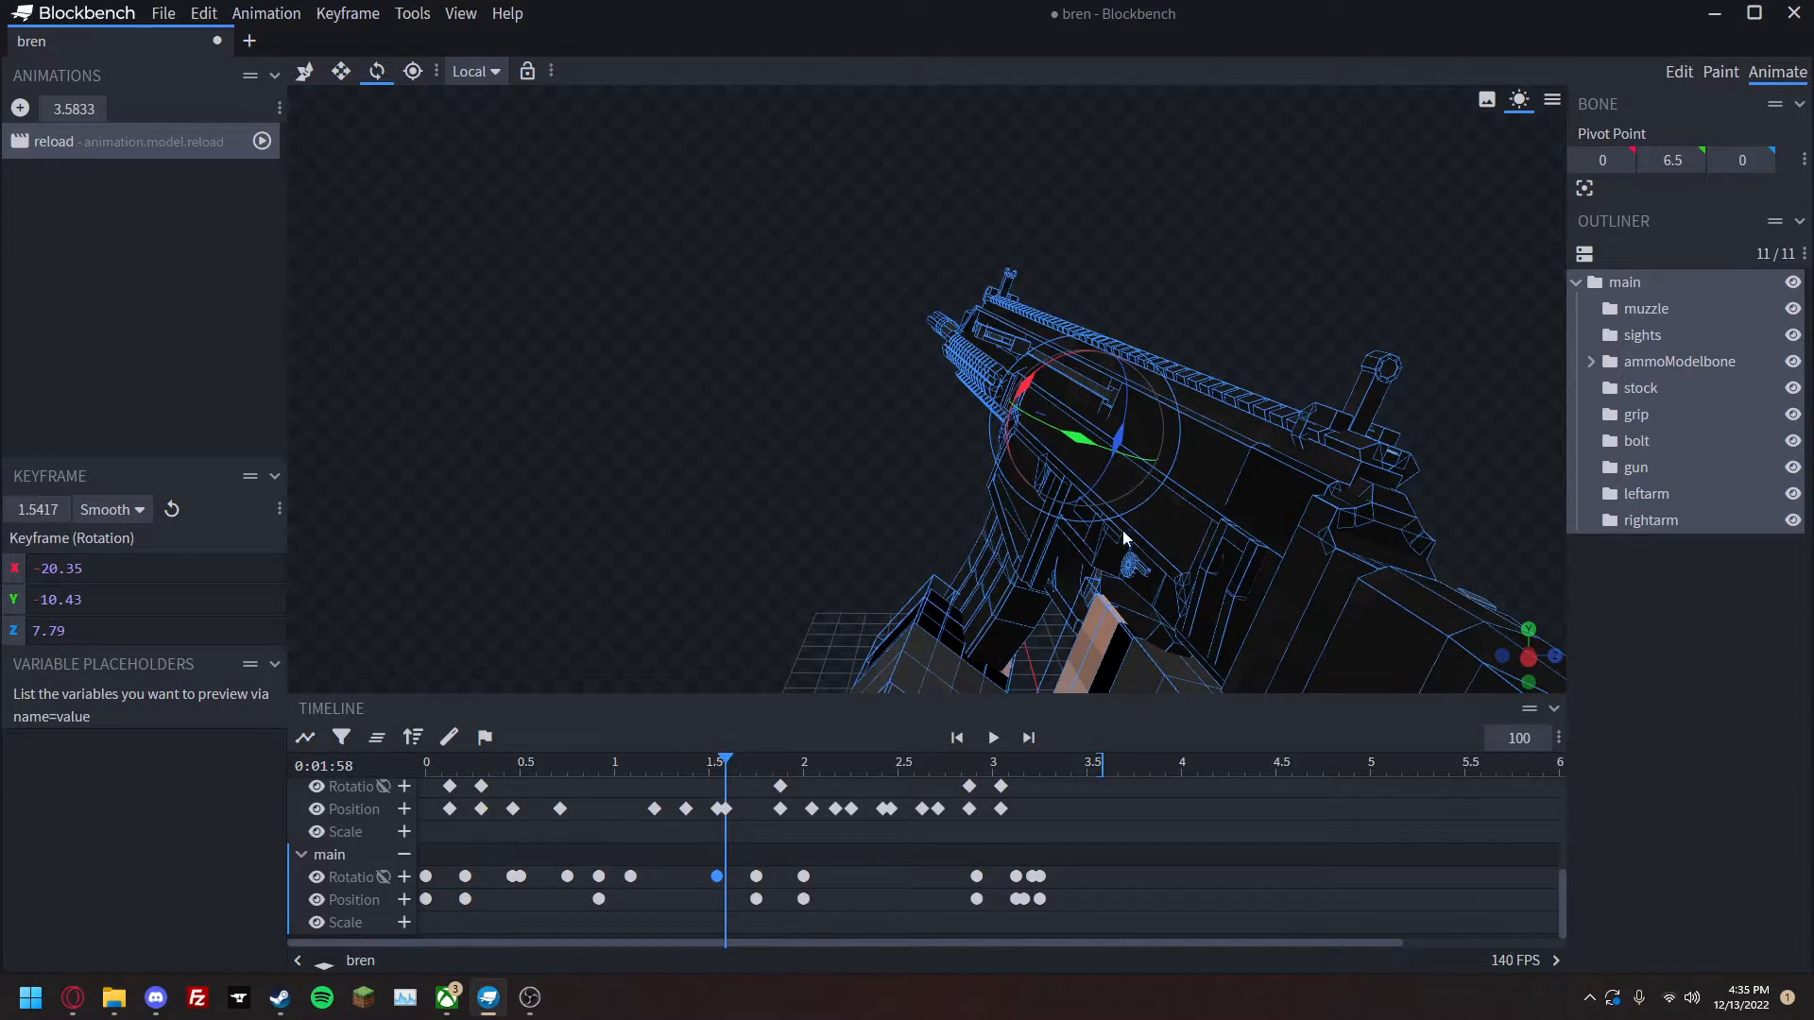
left_click_drag(1119, 445, 1131, 418)
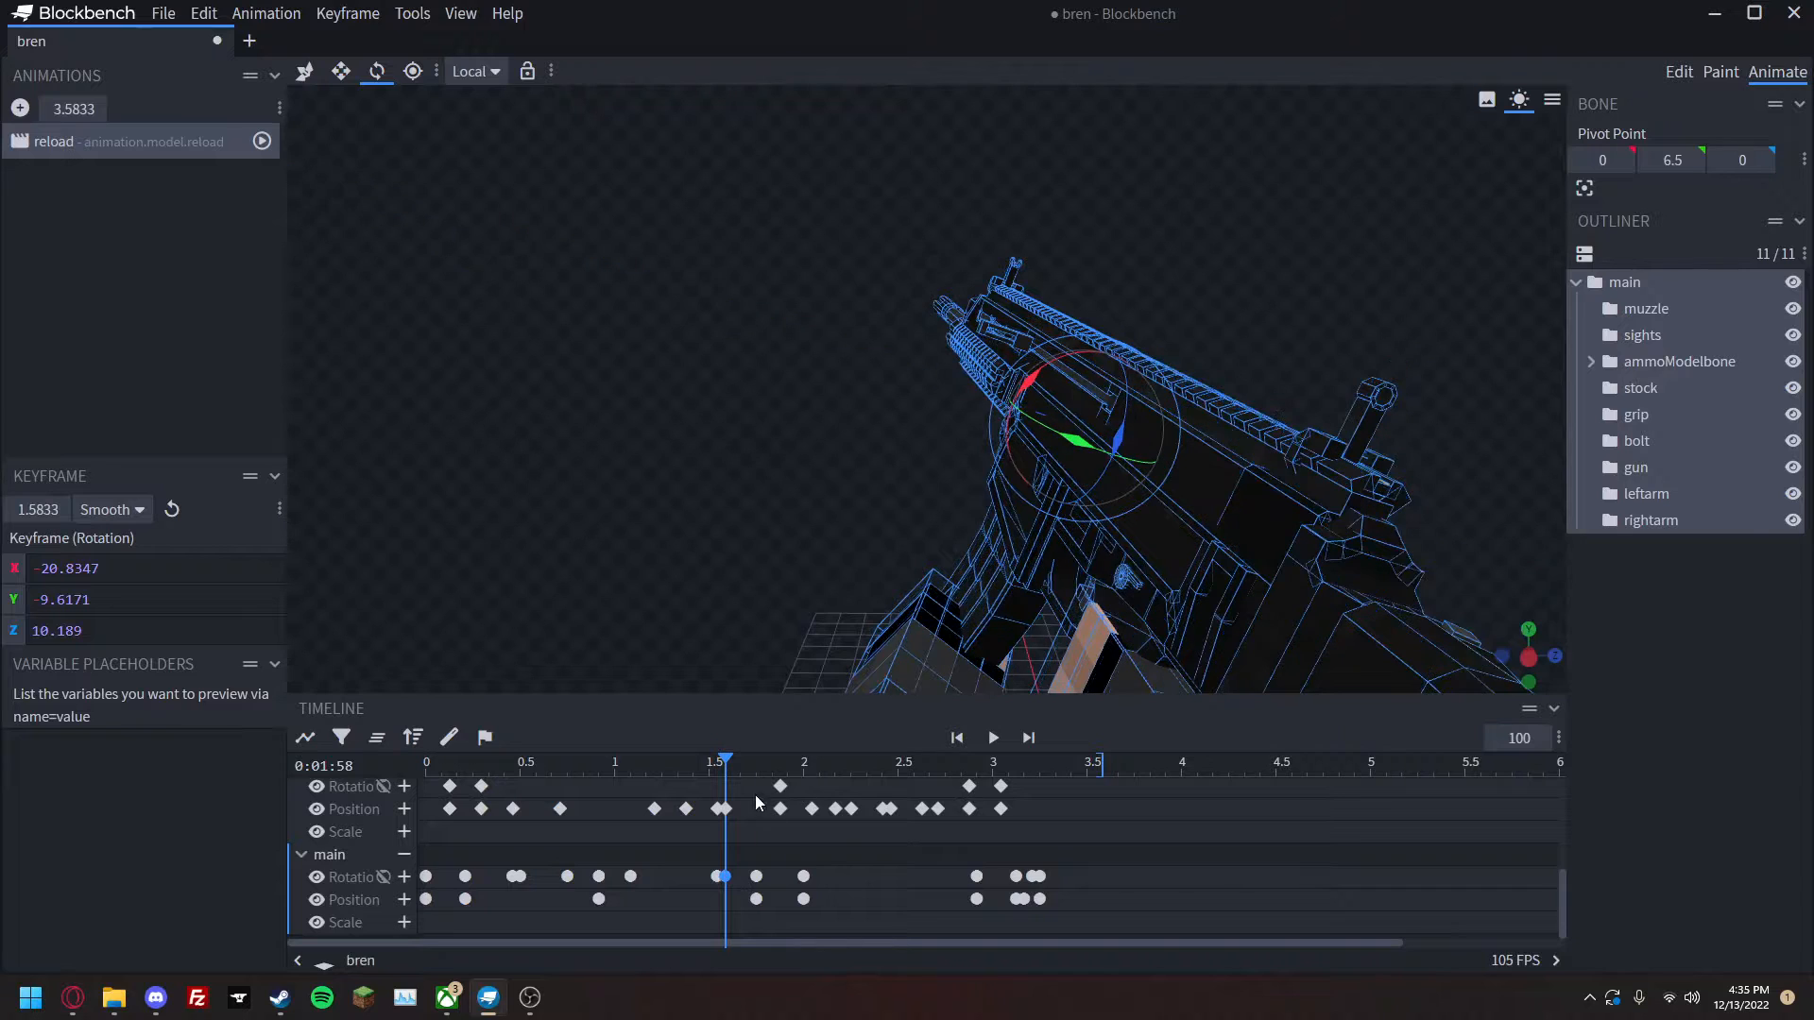
left_click_drag(725, 761, 741, 761)
left_click(760, 770)
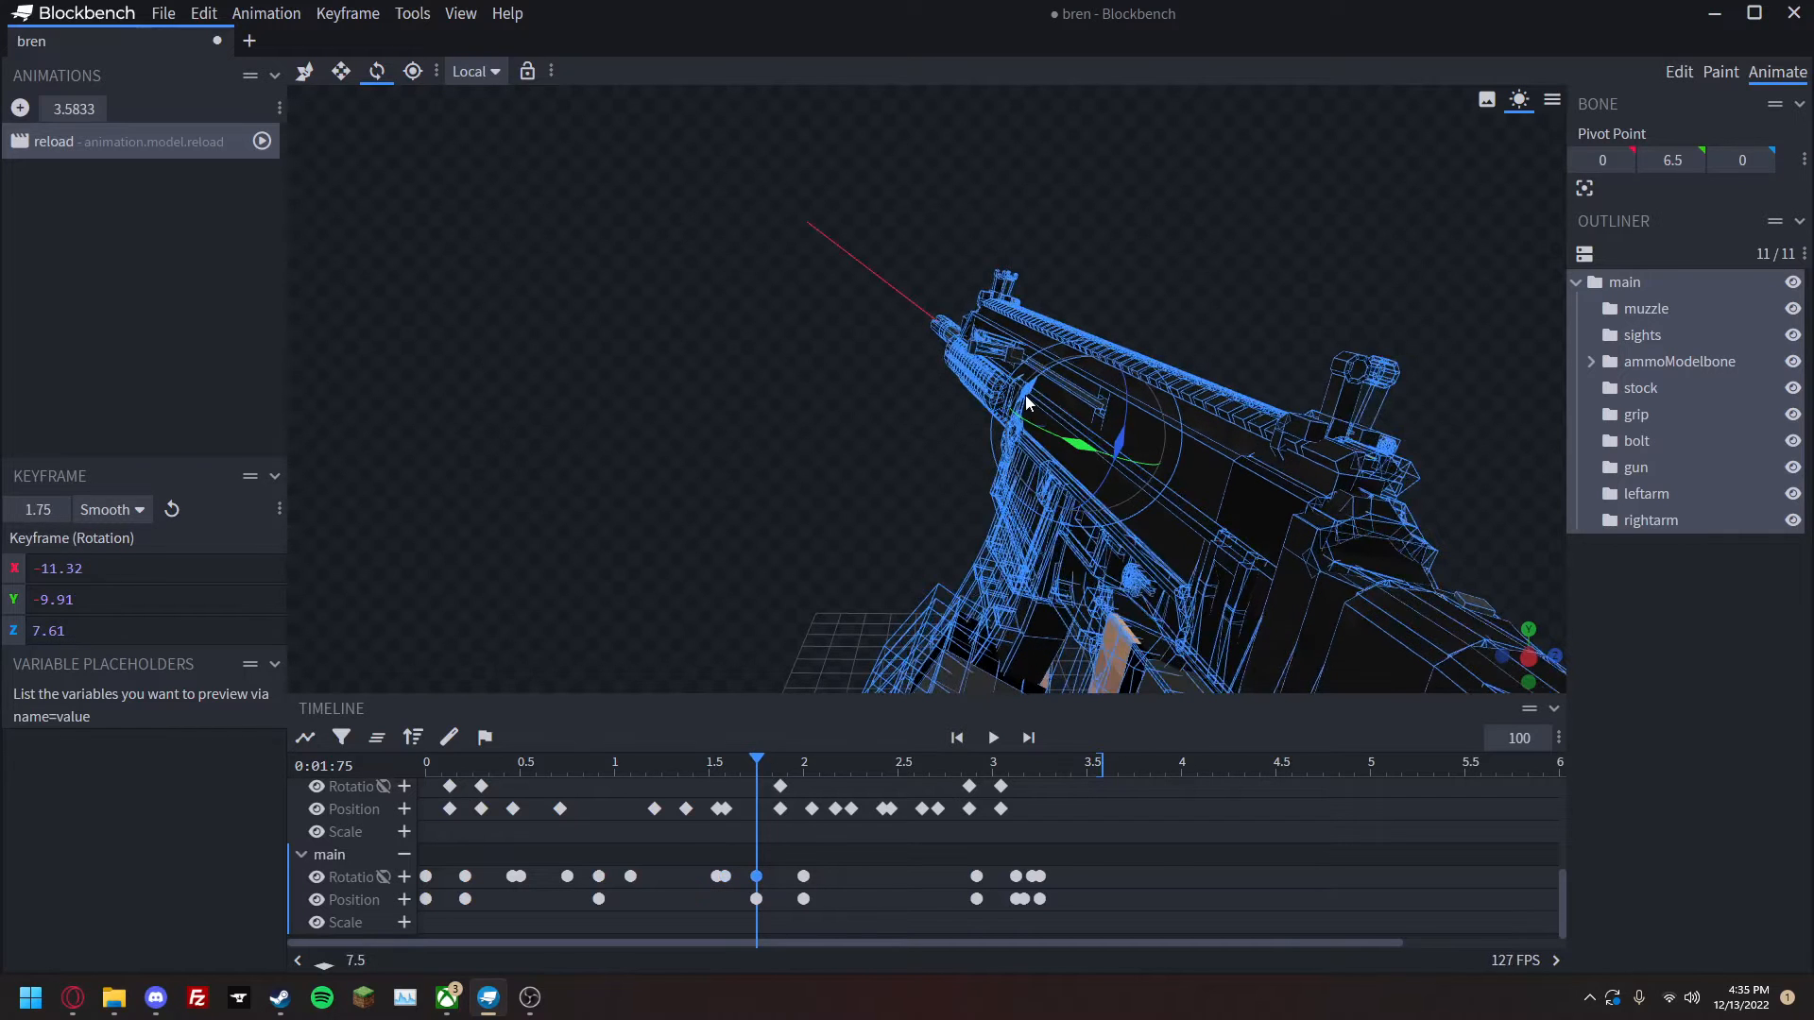
left_click(650, 762)
key("space")
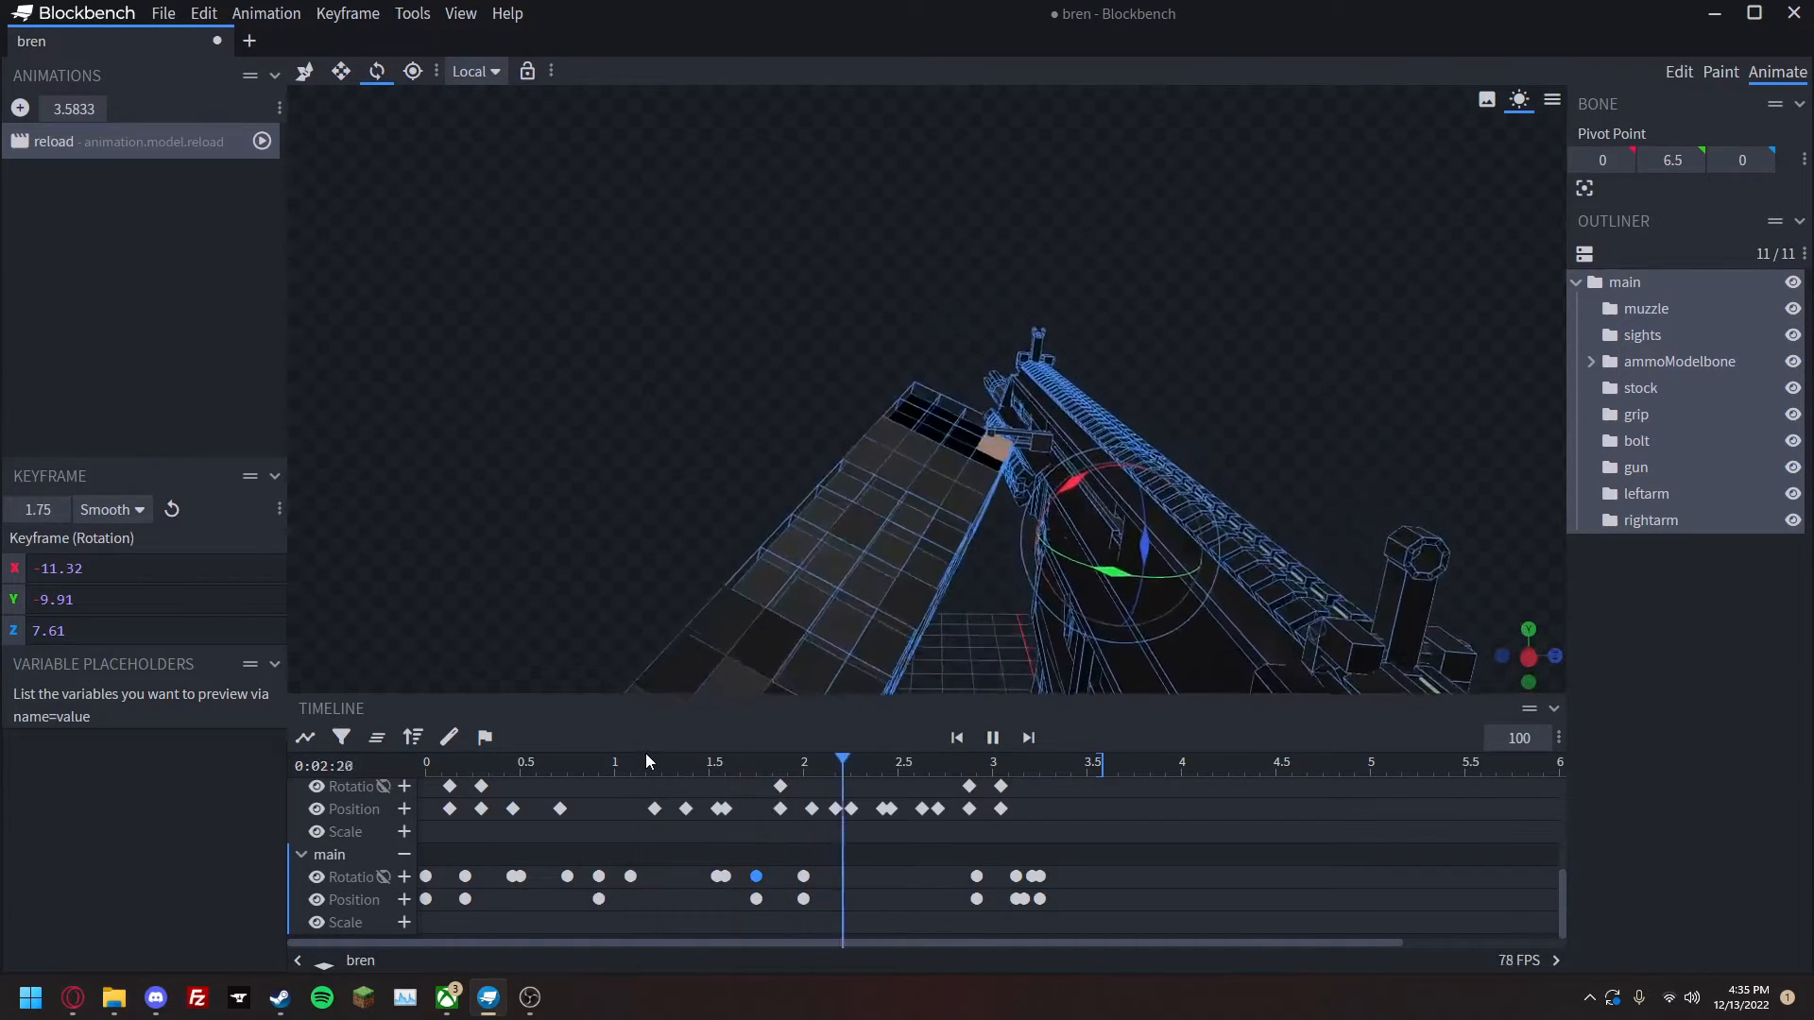
Key main's rotation at 2.4167 s and roll the rifle to about Z 7.82 at 2.4583 s.
left_click_drag(880, 767, 881, 764)
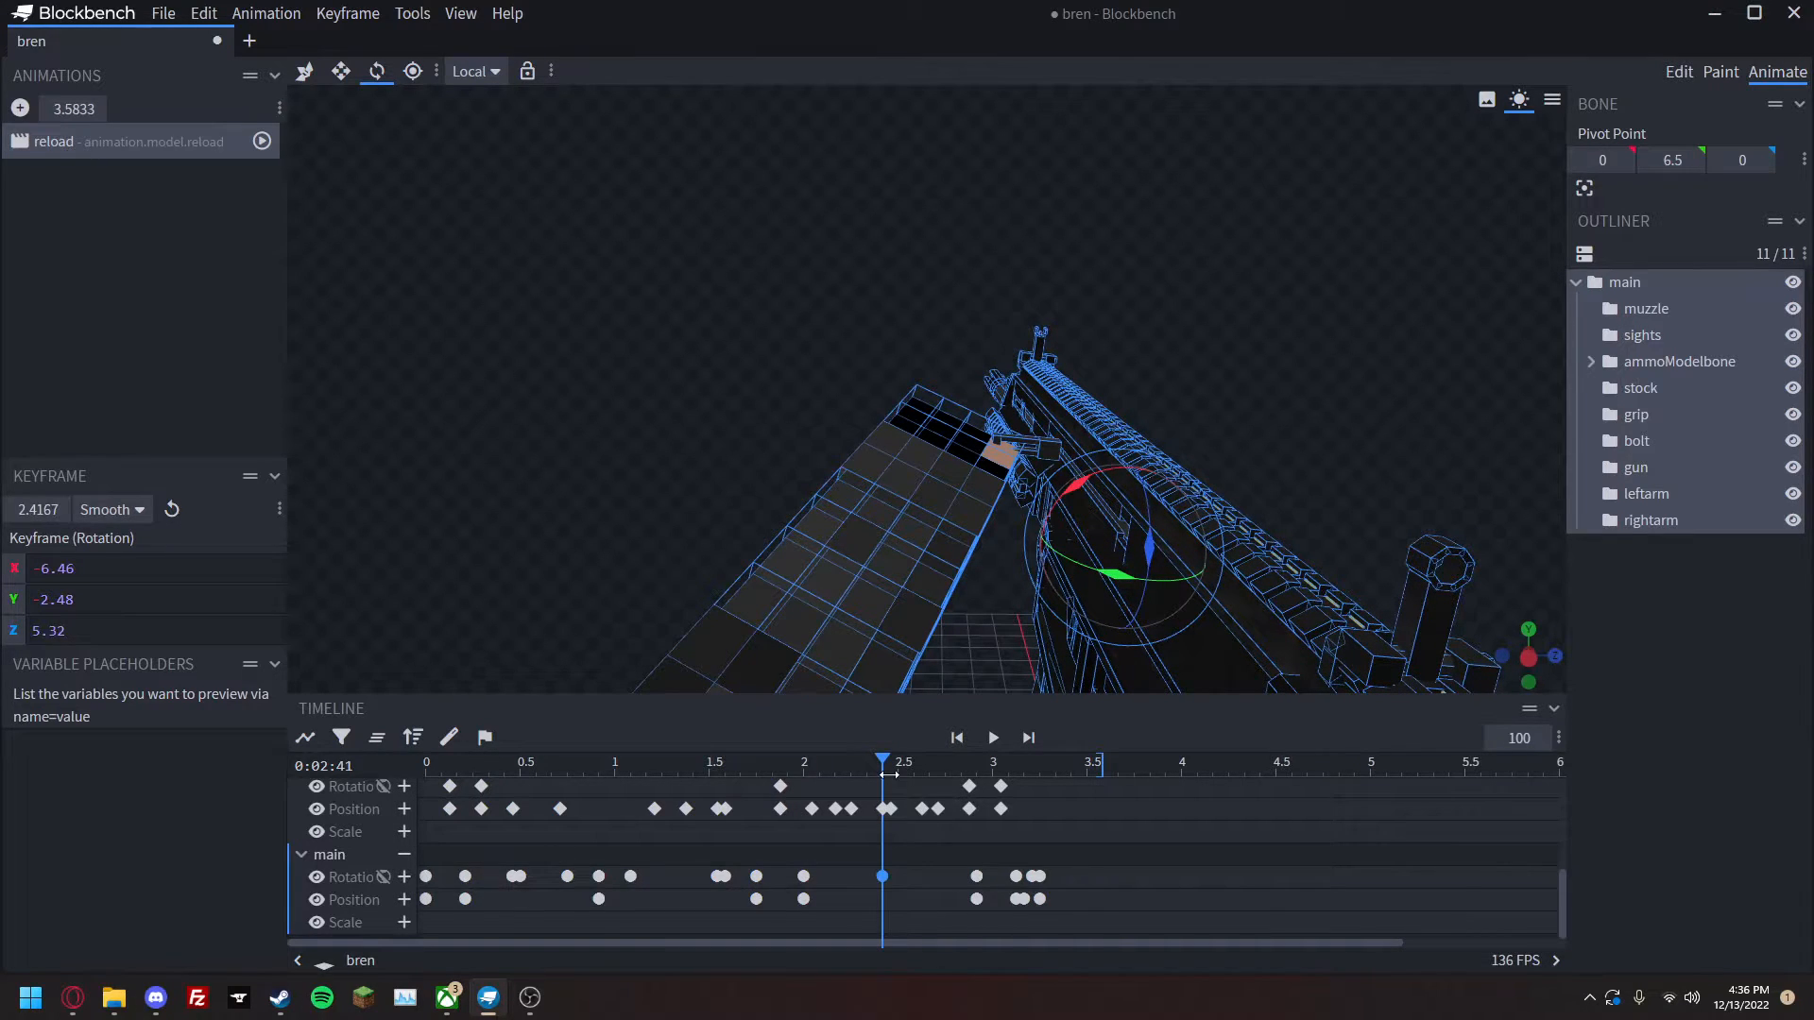
left_click_drag(889, 775, 889, 767)
left_click_drag(1143, 520, 1148, 531)
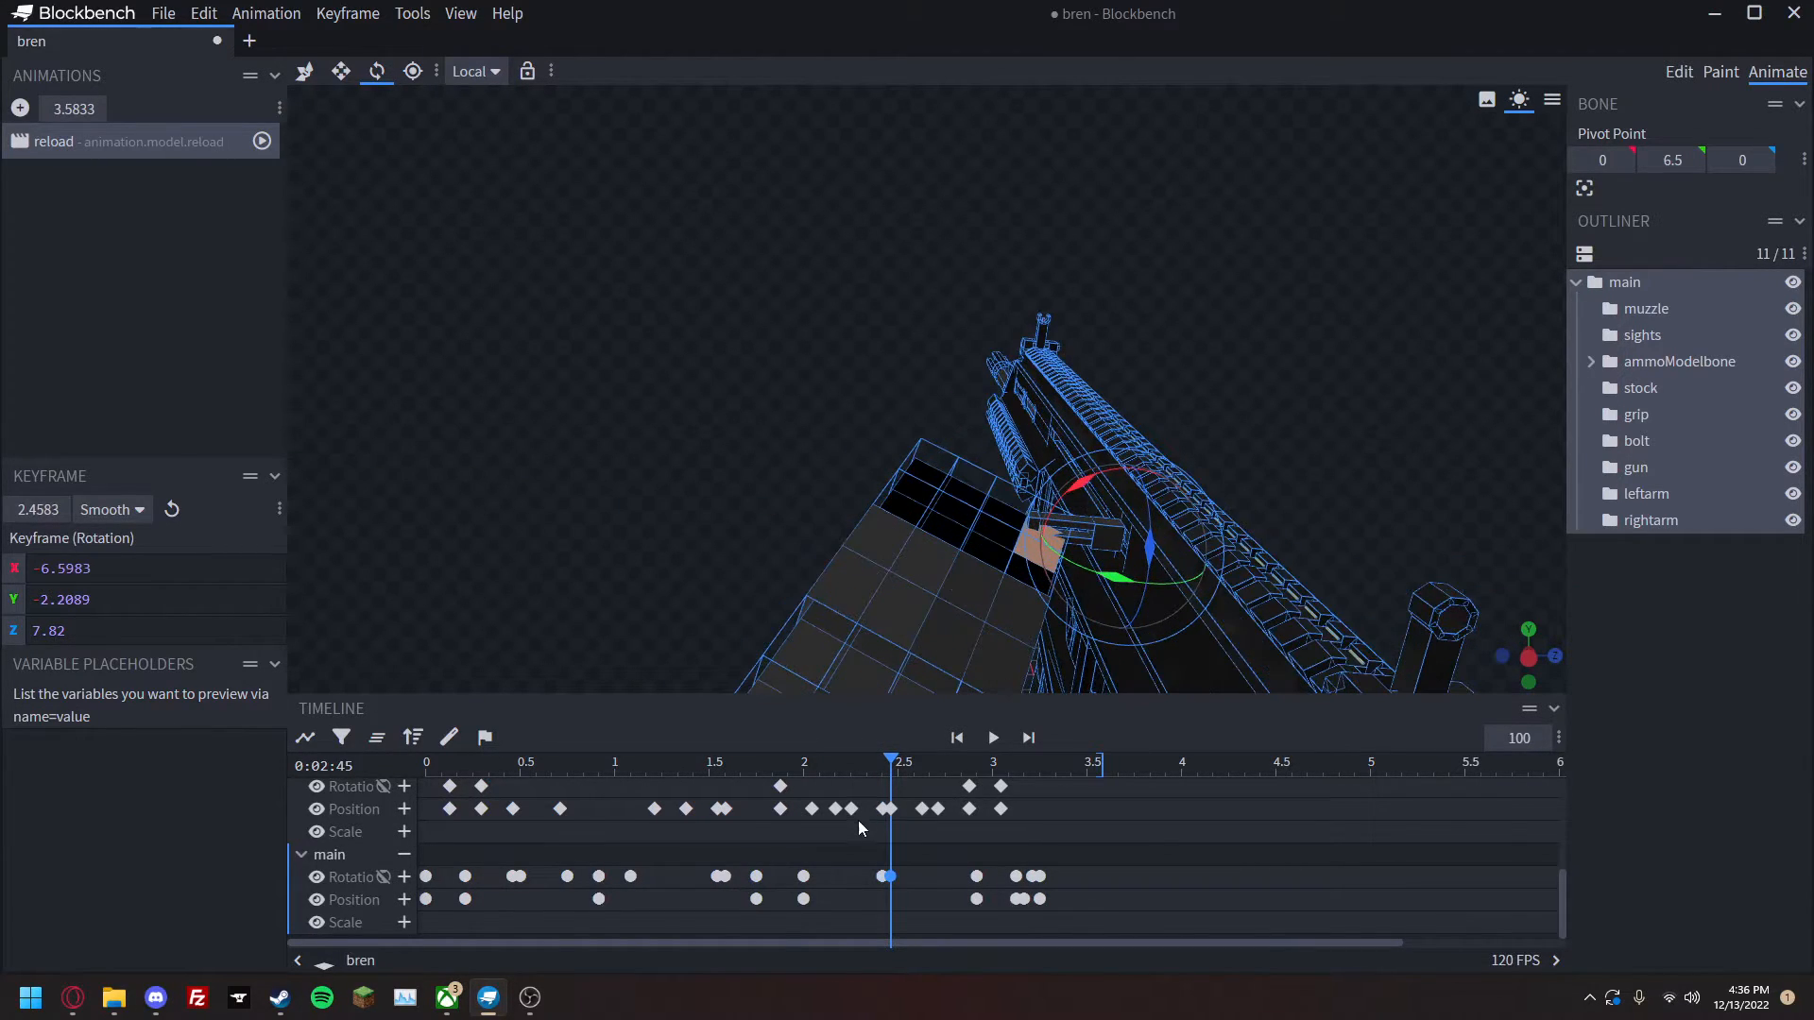
Add main rotation keyframes at 2.625 s with Y about -0.49 and at 2.6667 s with Z about 4.01, and play them back.
left_click_drag(894, 767, 923, 769)
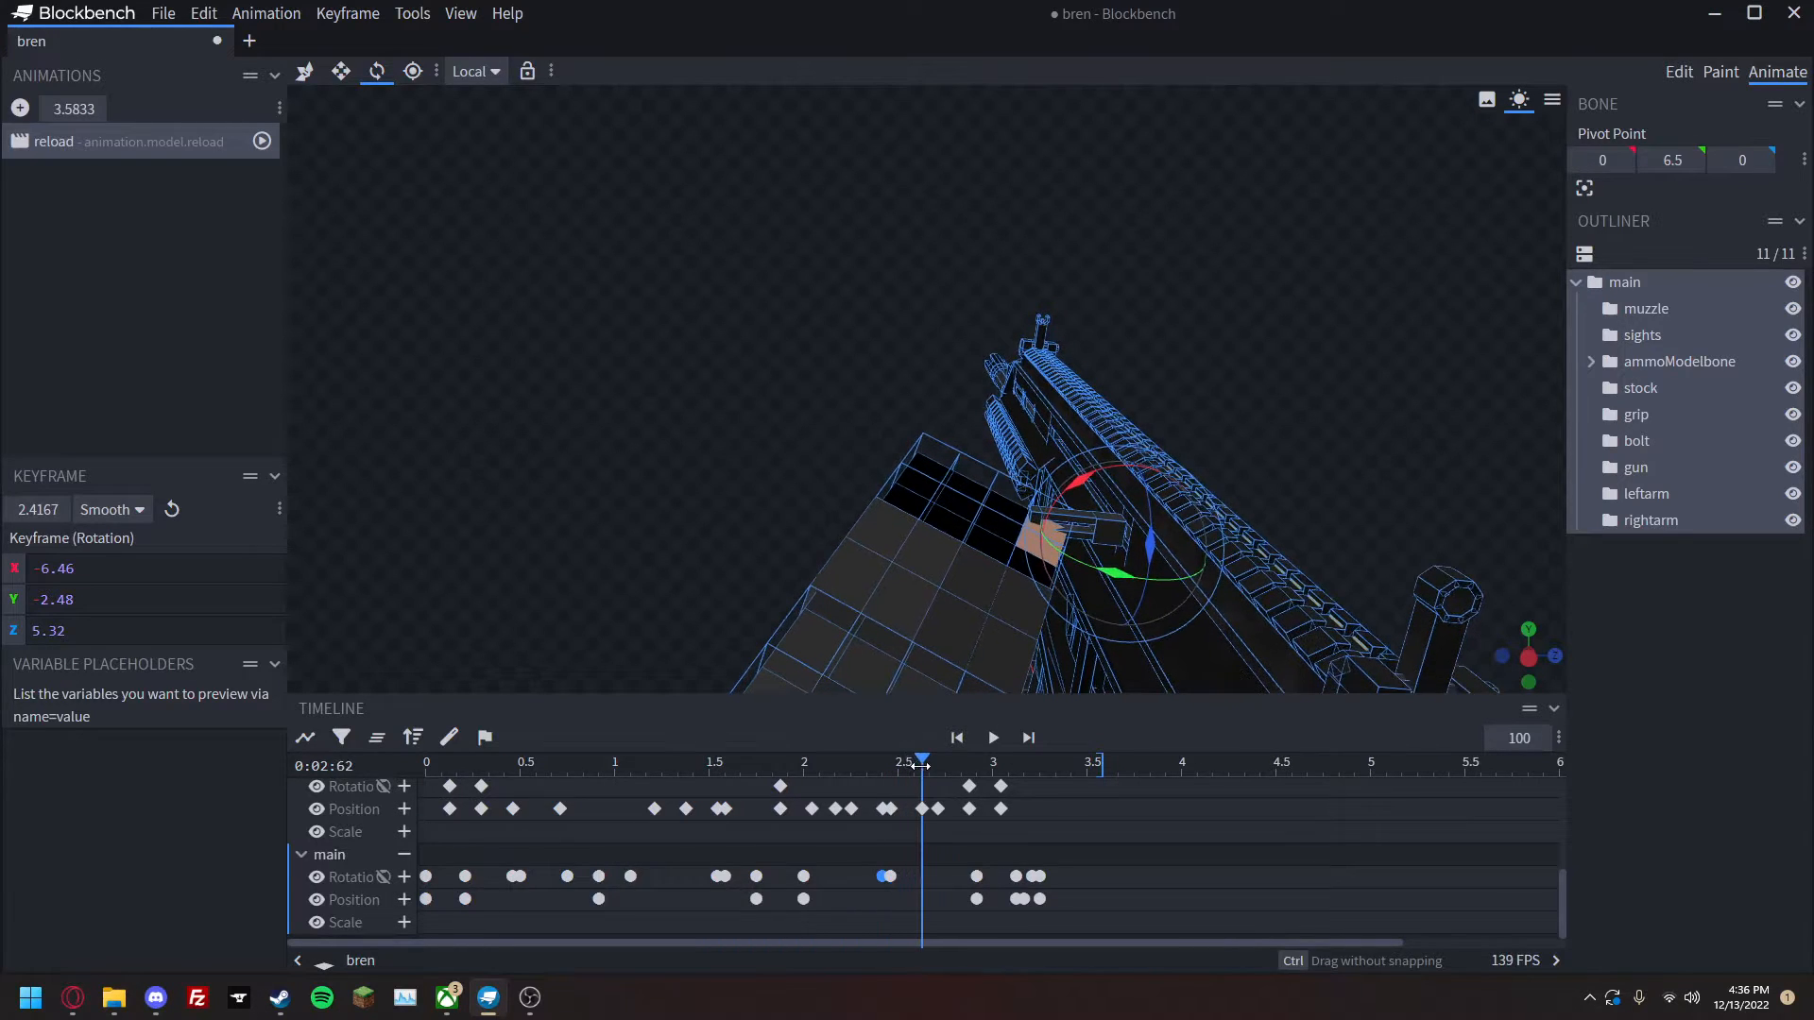
key("ctrl+v")
left_click_drag(1103, 563, 1115, 568)
left_click_drag(923, 765, 928, 762)
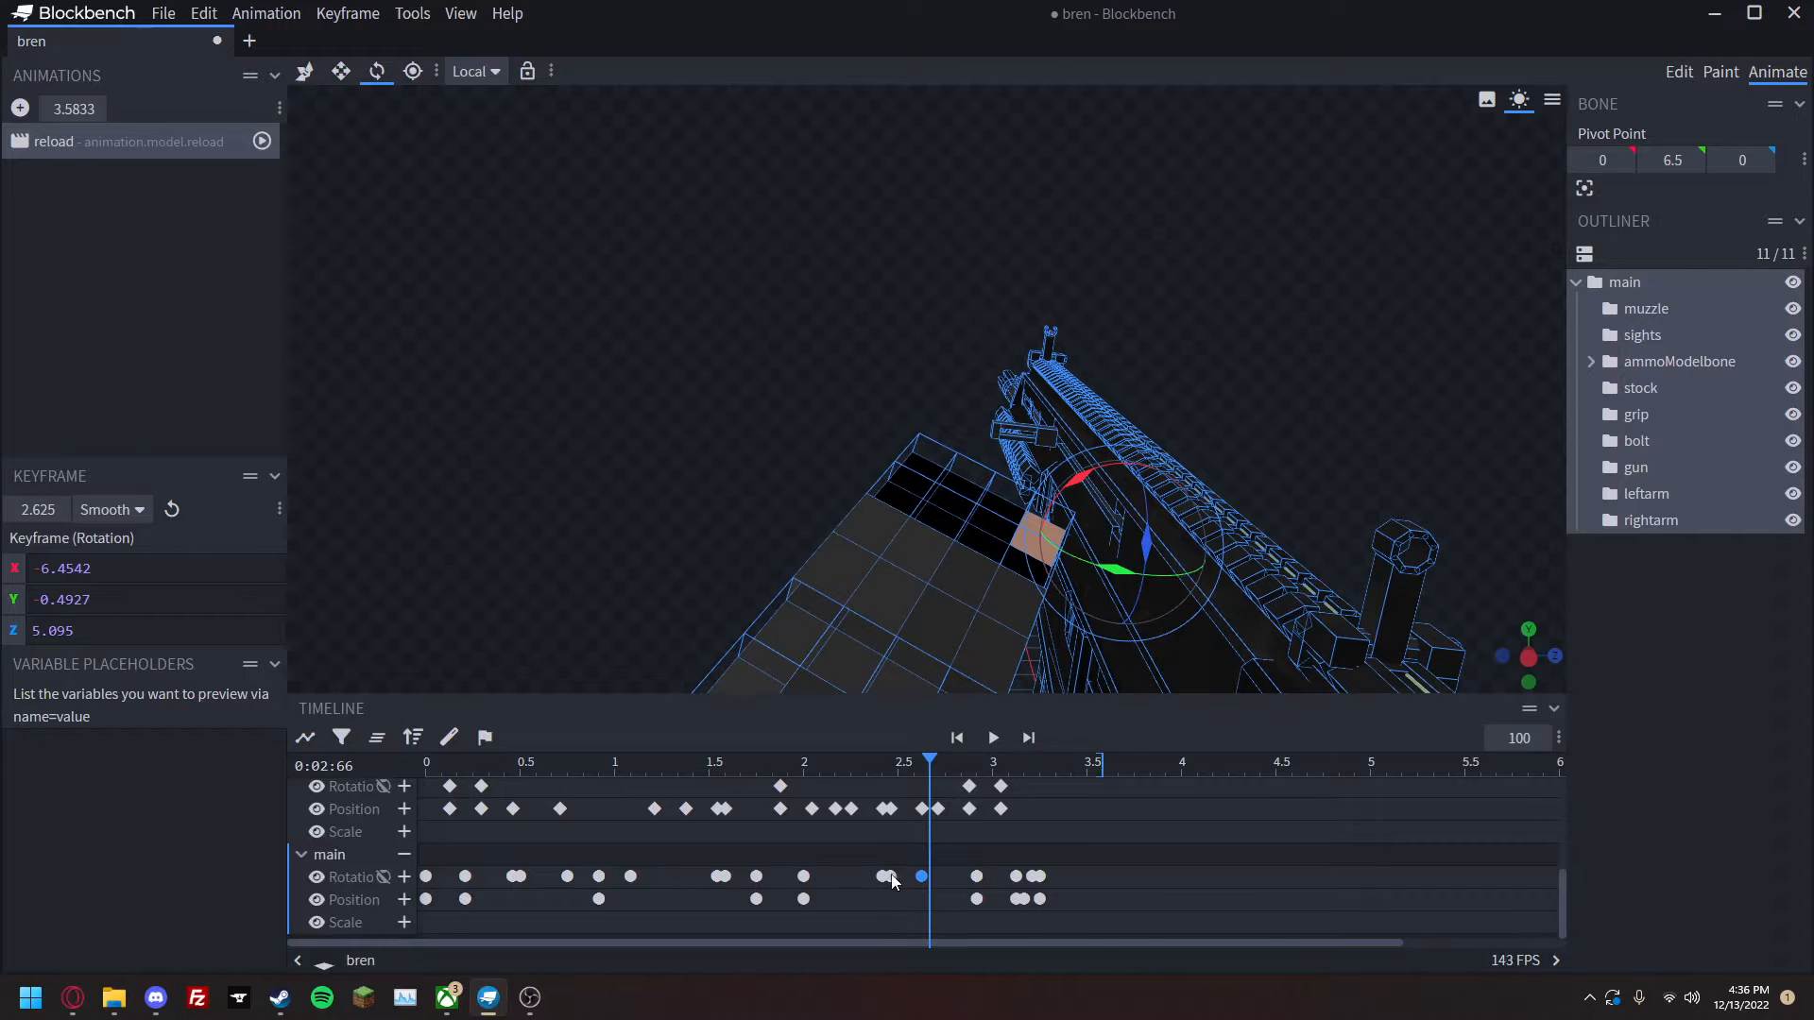
left_click_drag(1146, 546, 1149, 544)
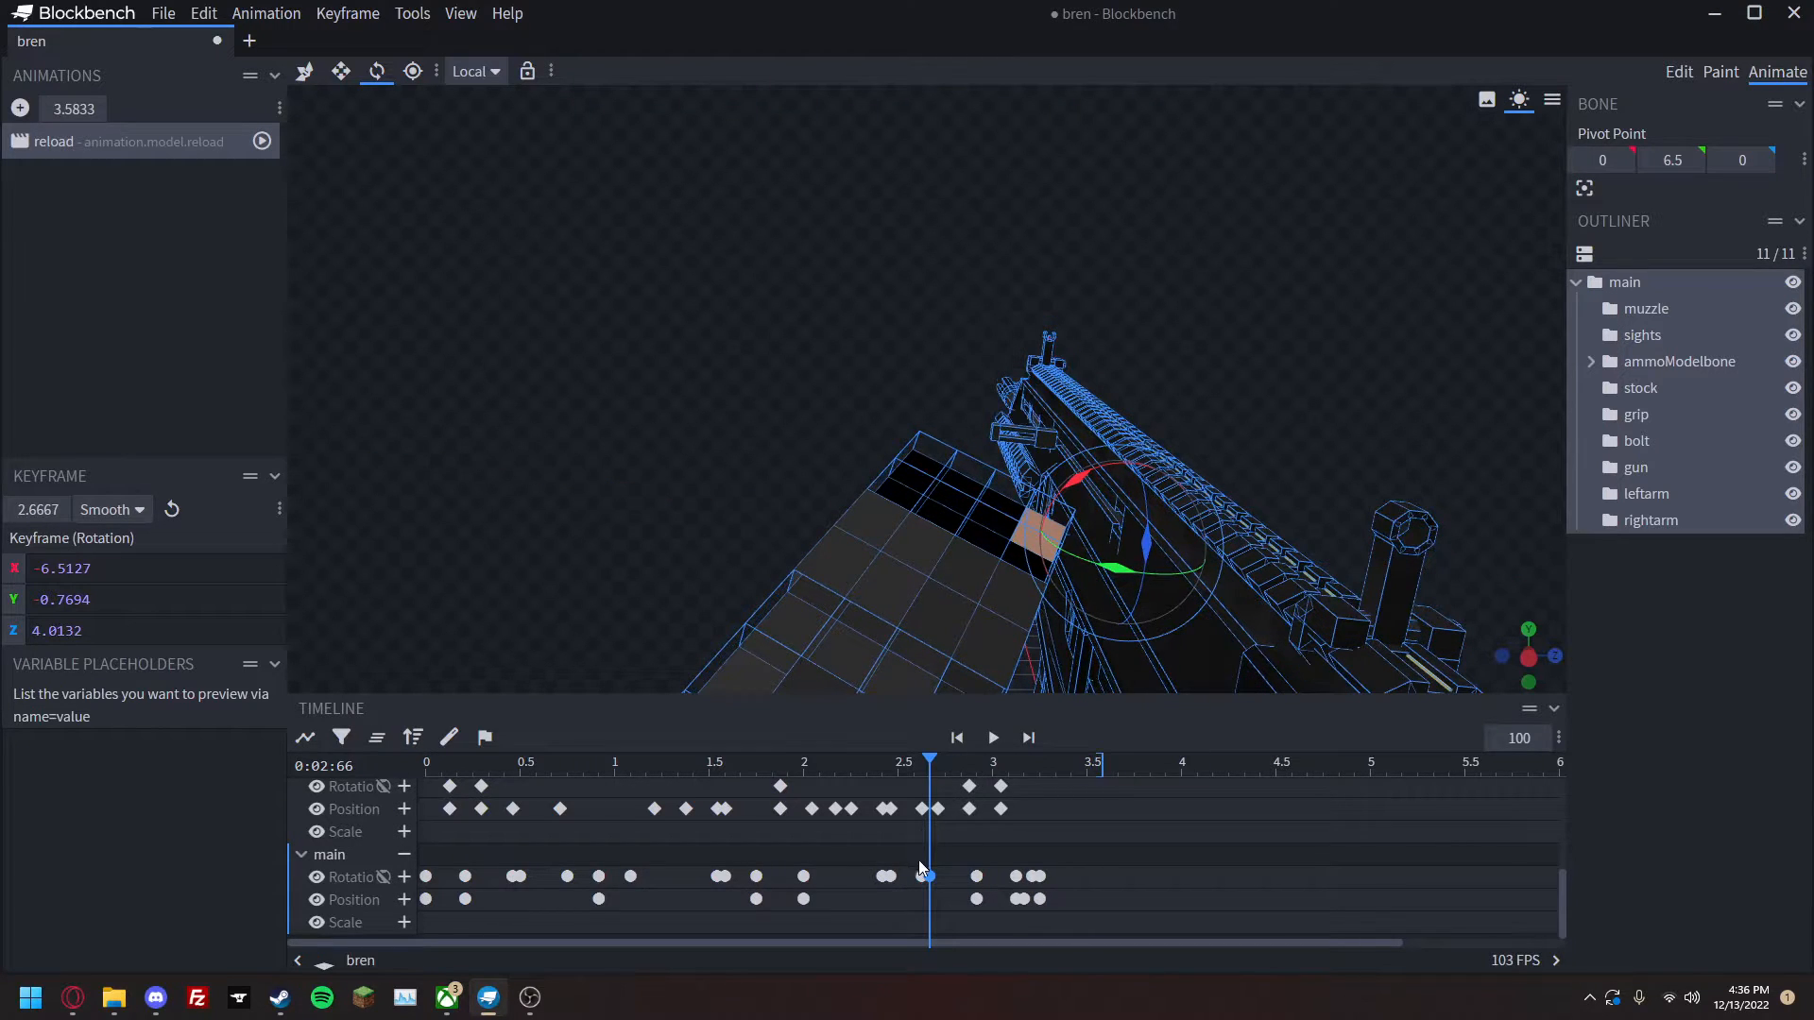
key("space")
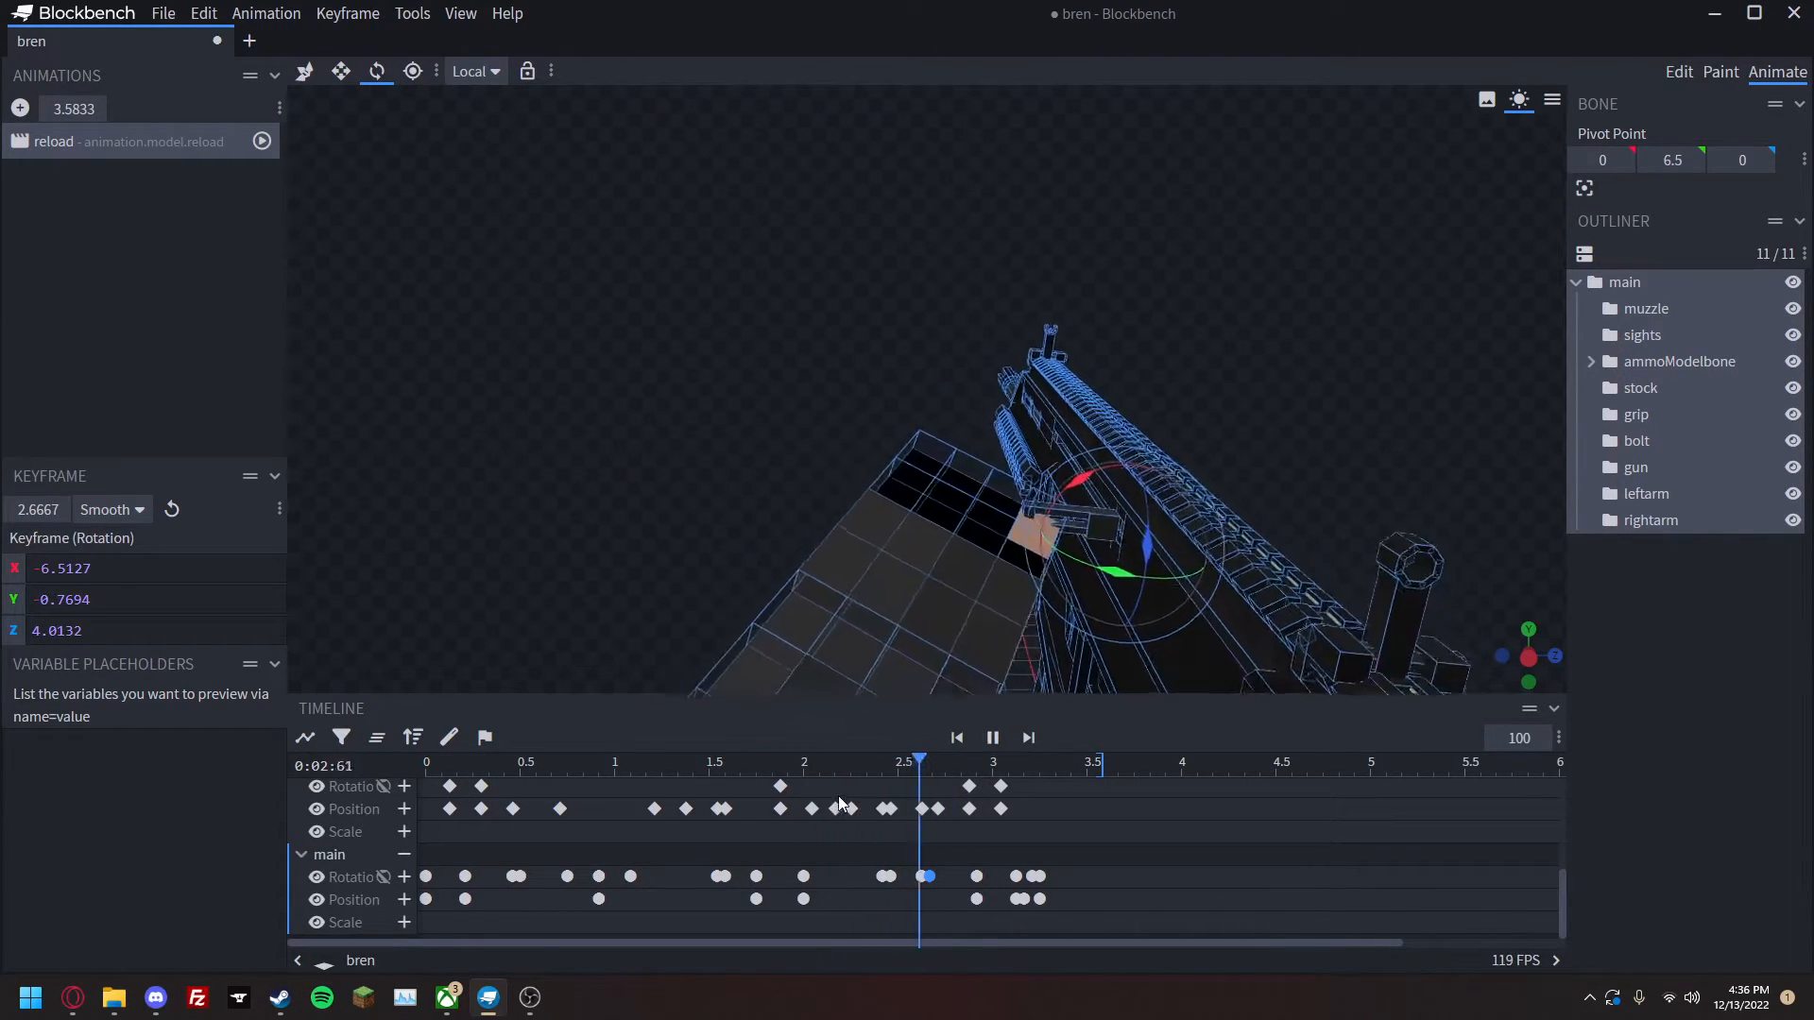
Add a main rotation keyframe at 2.7917 s and play the bolt racking back with nothing selected.
left_click_drag(935, 767, 955, 774)
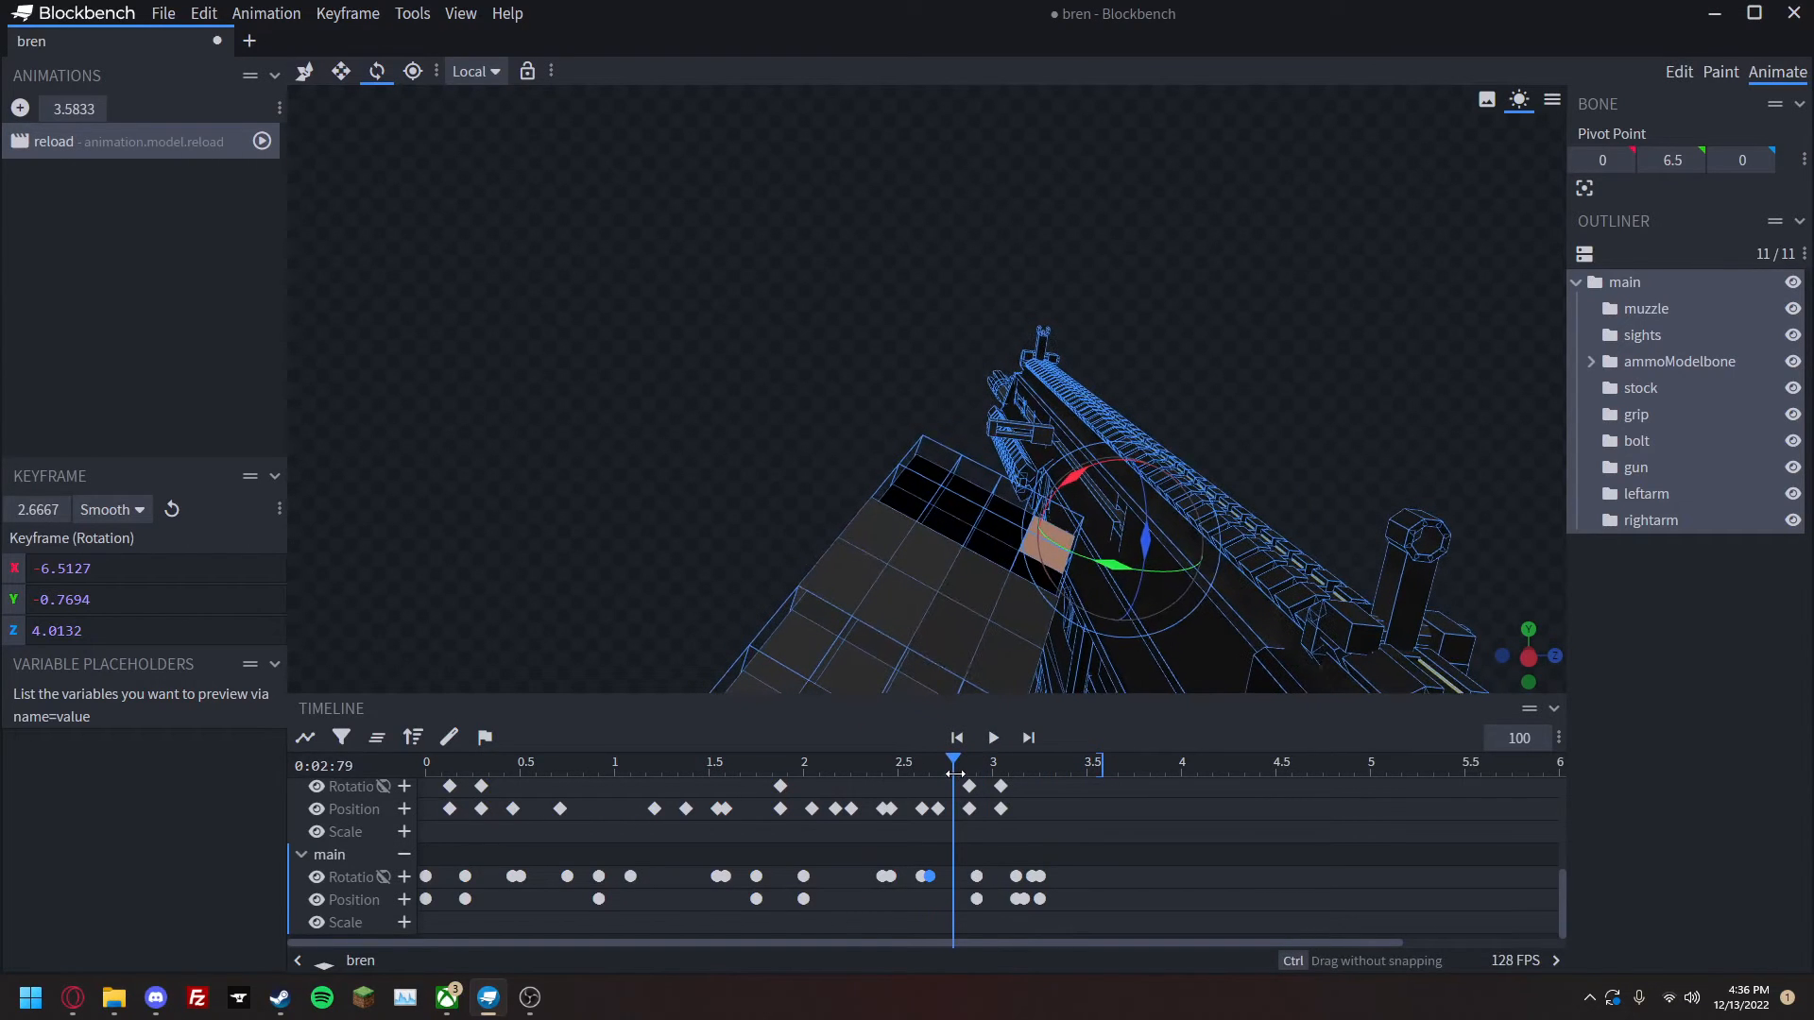
left_click_drag(978, 877, 954, 878)
key("space")
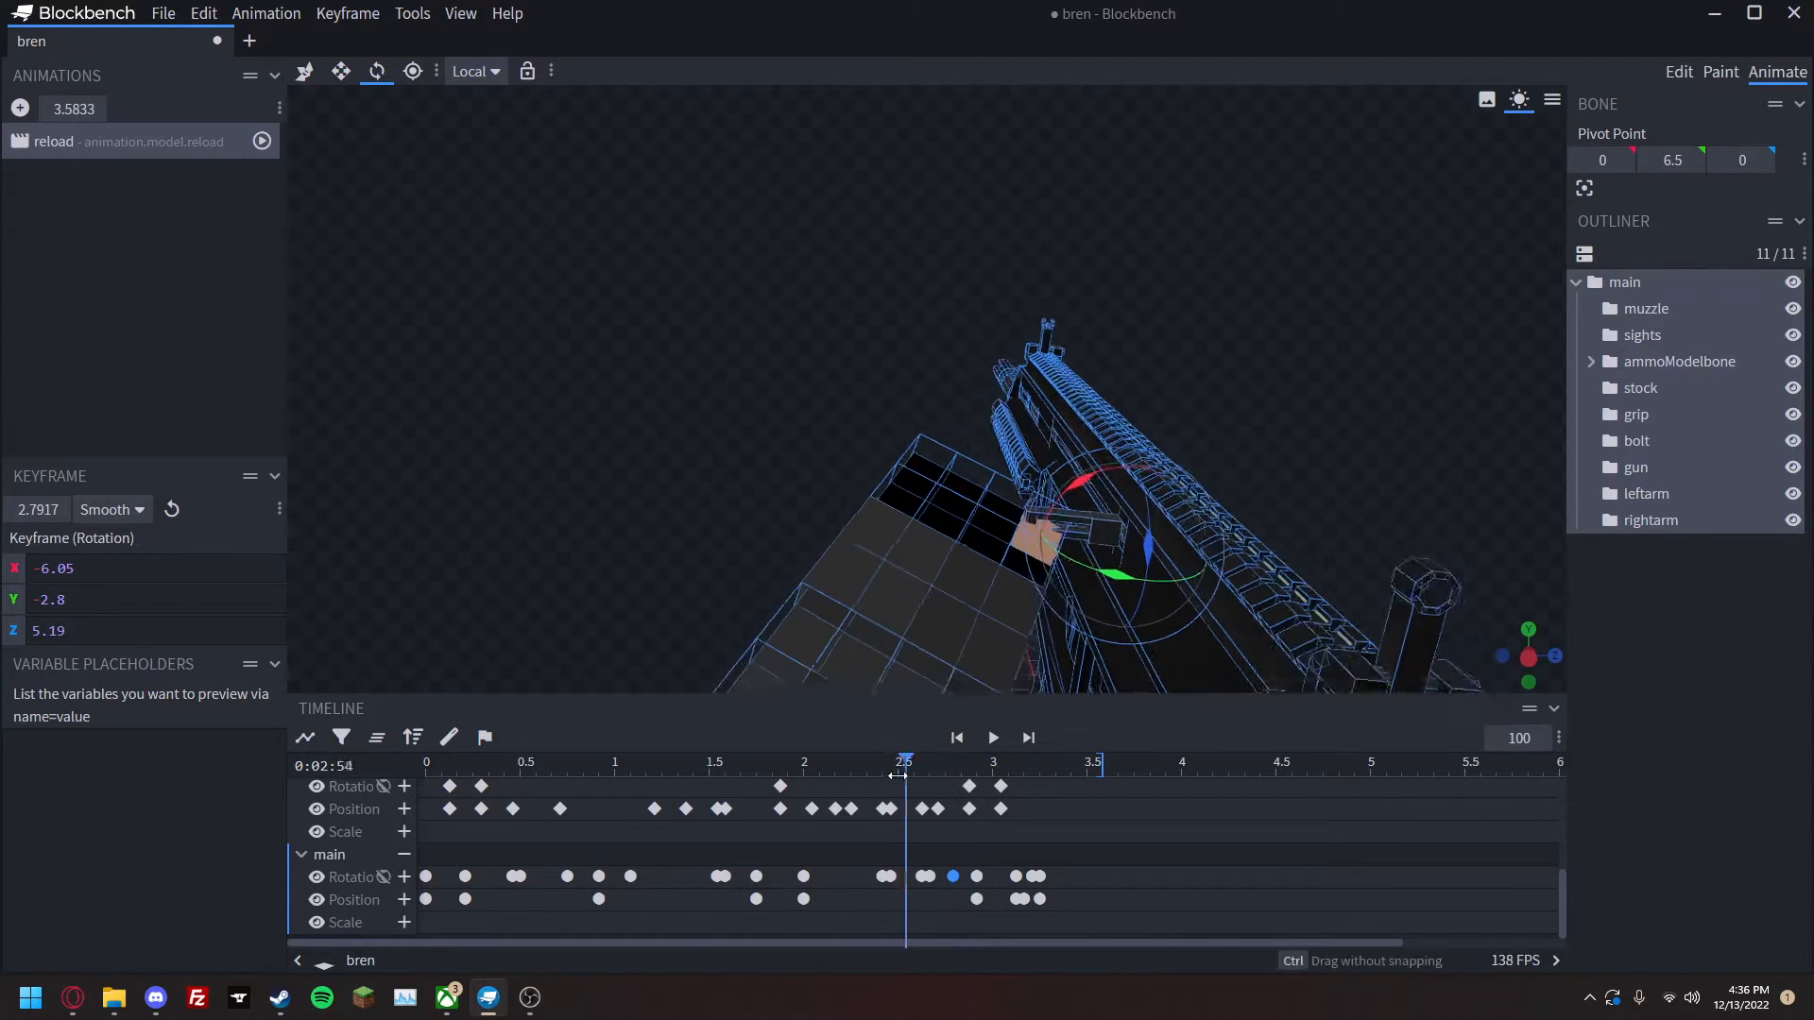
left_click(1631, 813)
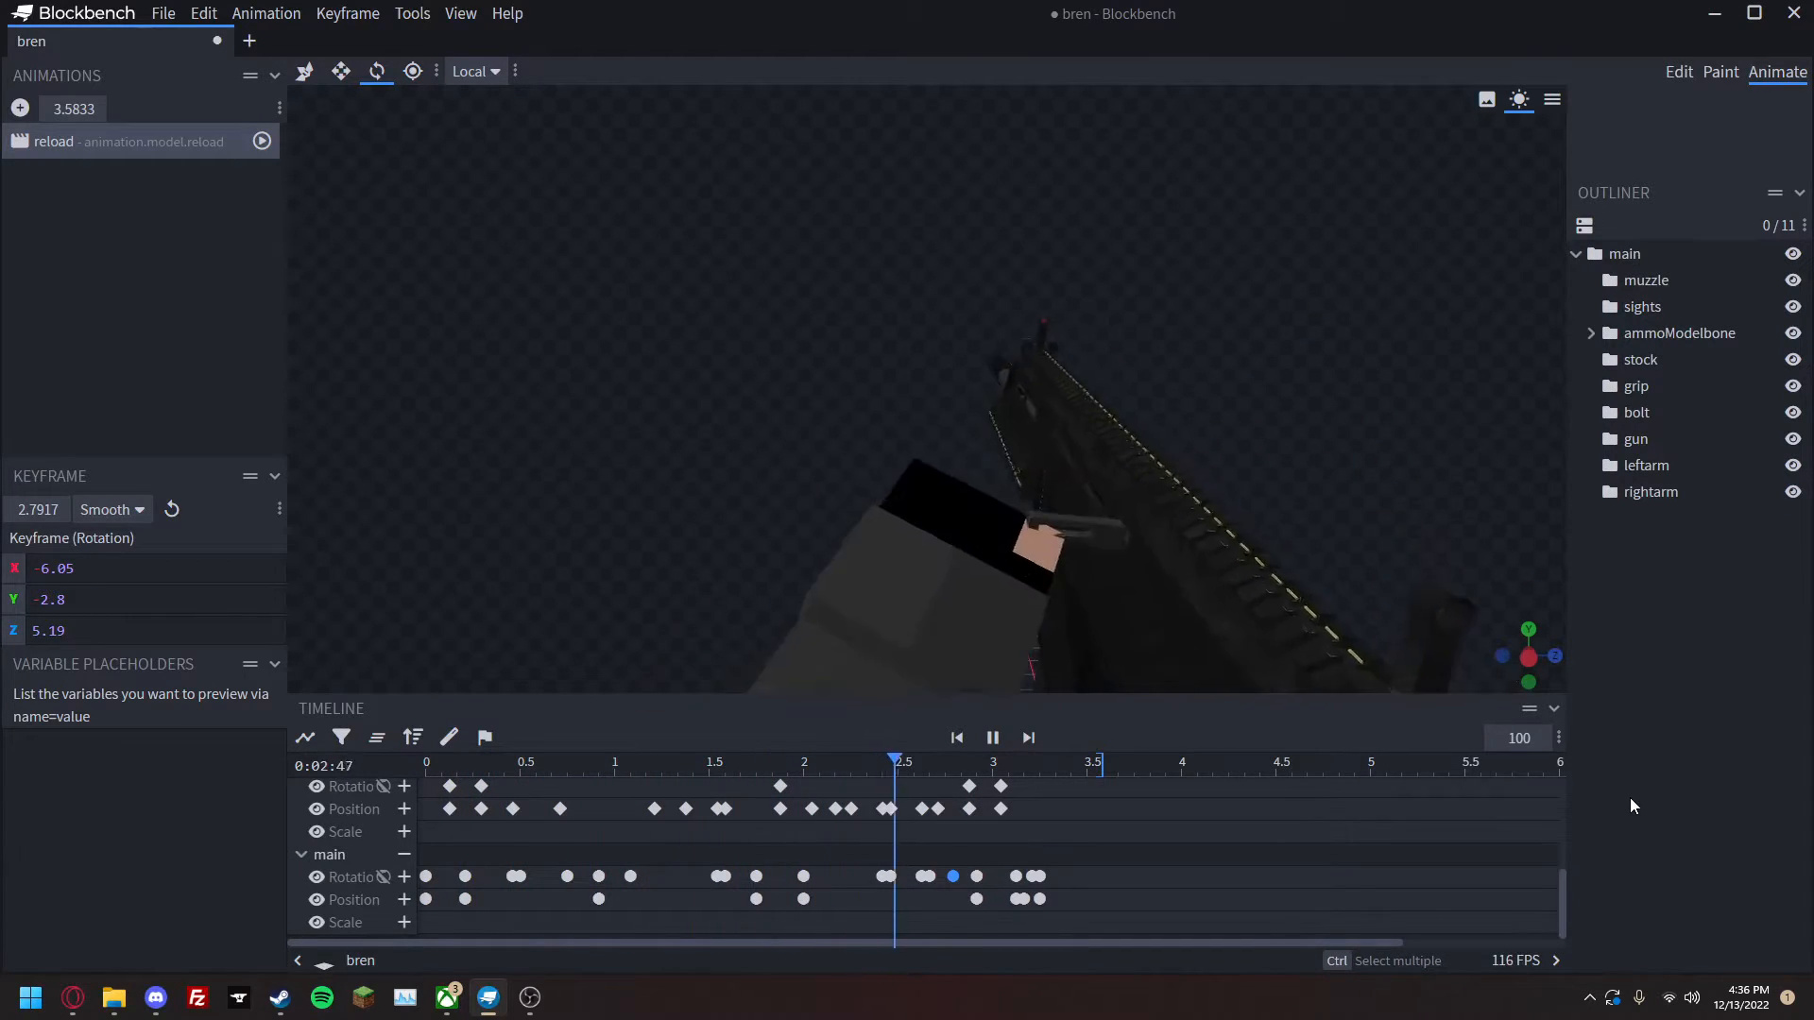
Move main's 2.7917 s rotation keyframe to 2.7083 s and check the bolt-release motion.
mouse_move(951, 769)
left_mouse_down()
mouse_move(899, 768)
mouse_move(930, 767)
left_mouse_up()
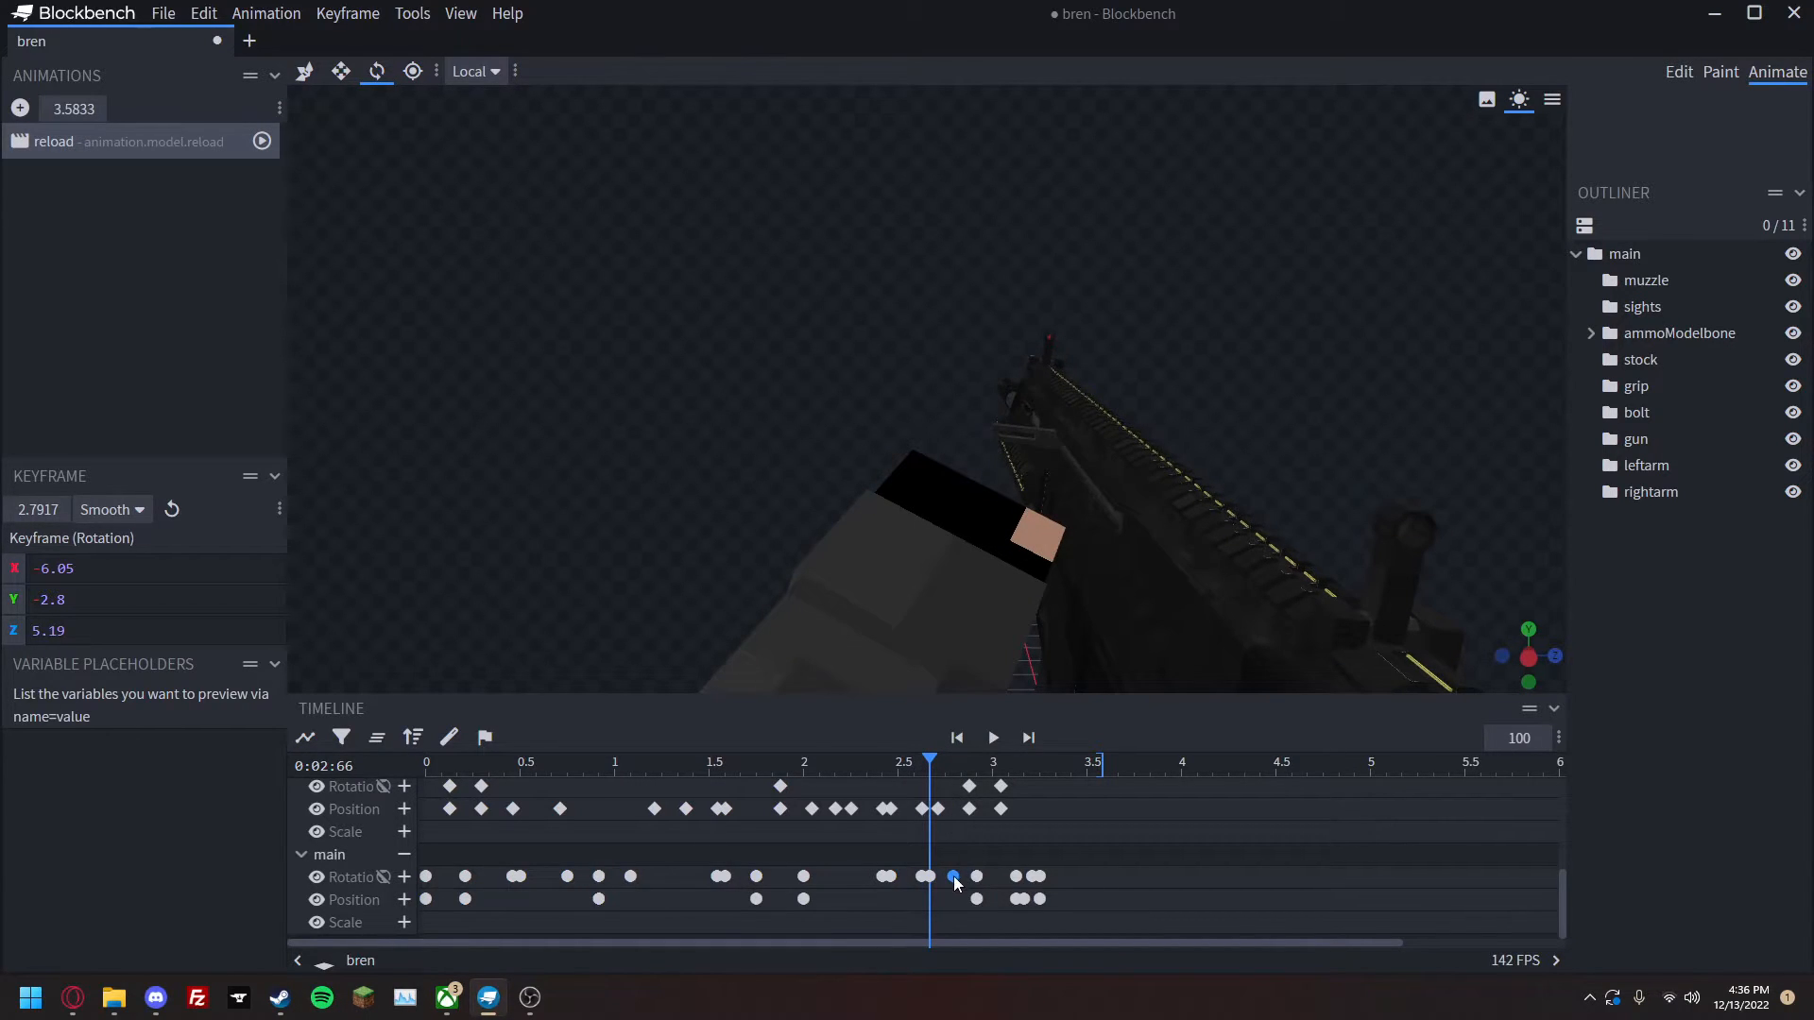
key("space")
key("space")
left_click_drag(976, 763, 930, 790)
Strengthen main's 2.6667 s rotation keyframe by rolling it to about Z 1.53, and play the reload back.
left_click(1110, 590)
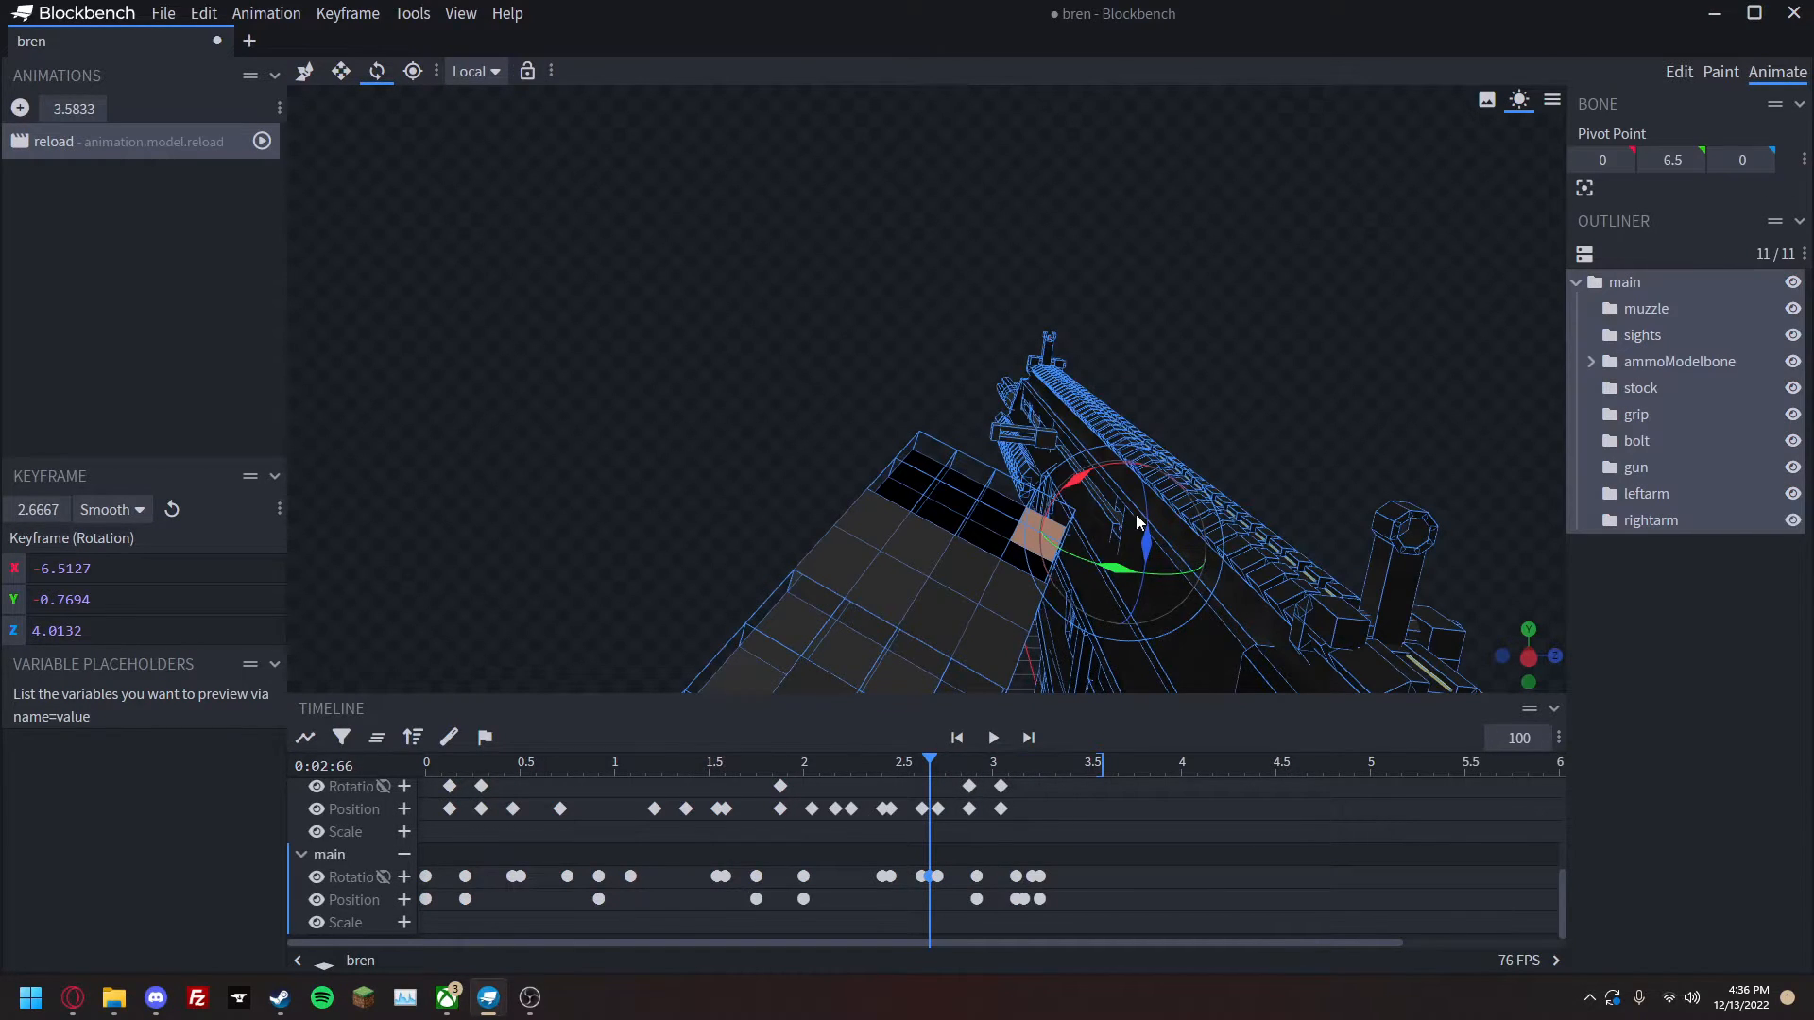
left_click_drag(930, 763, 830, 792)
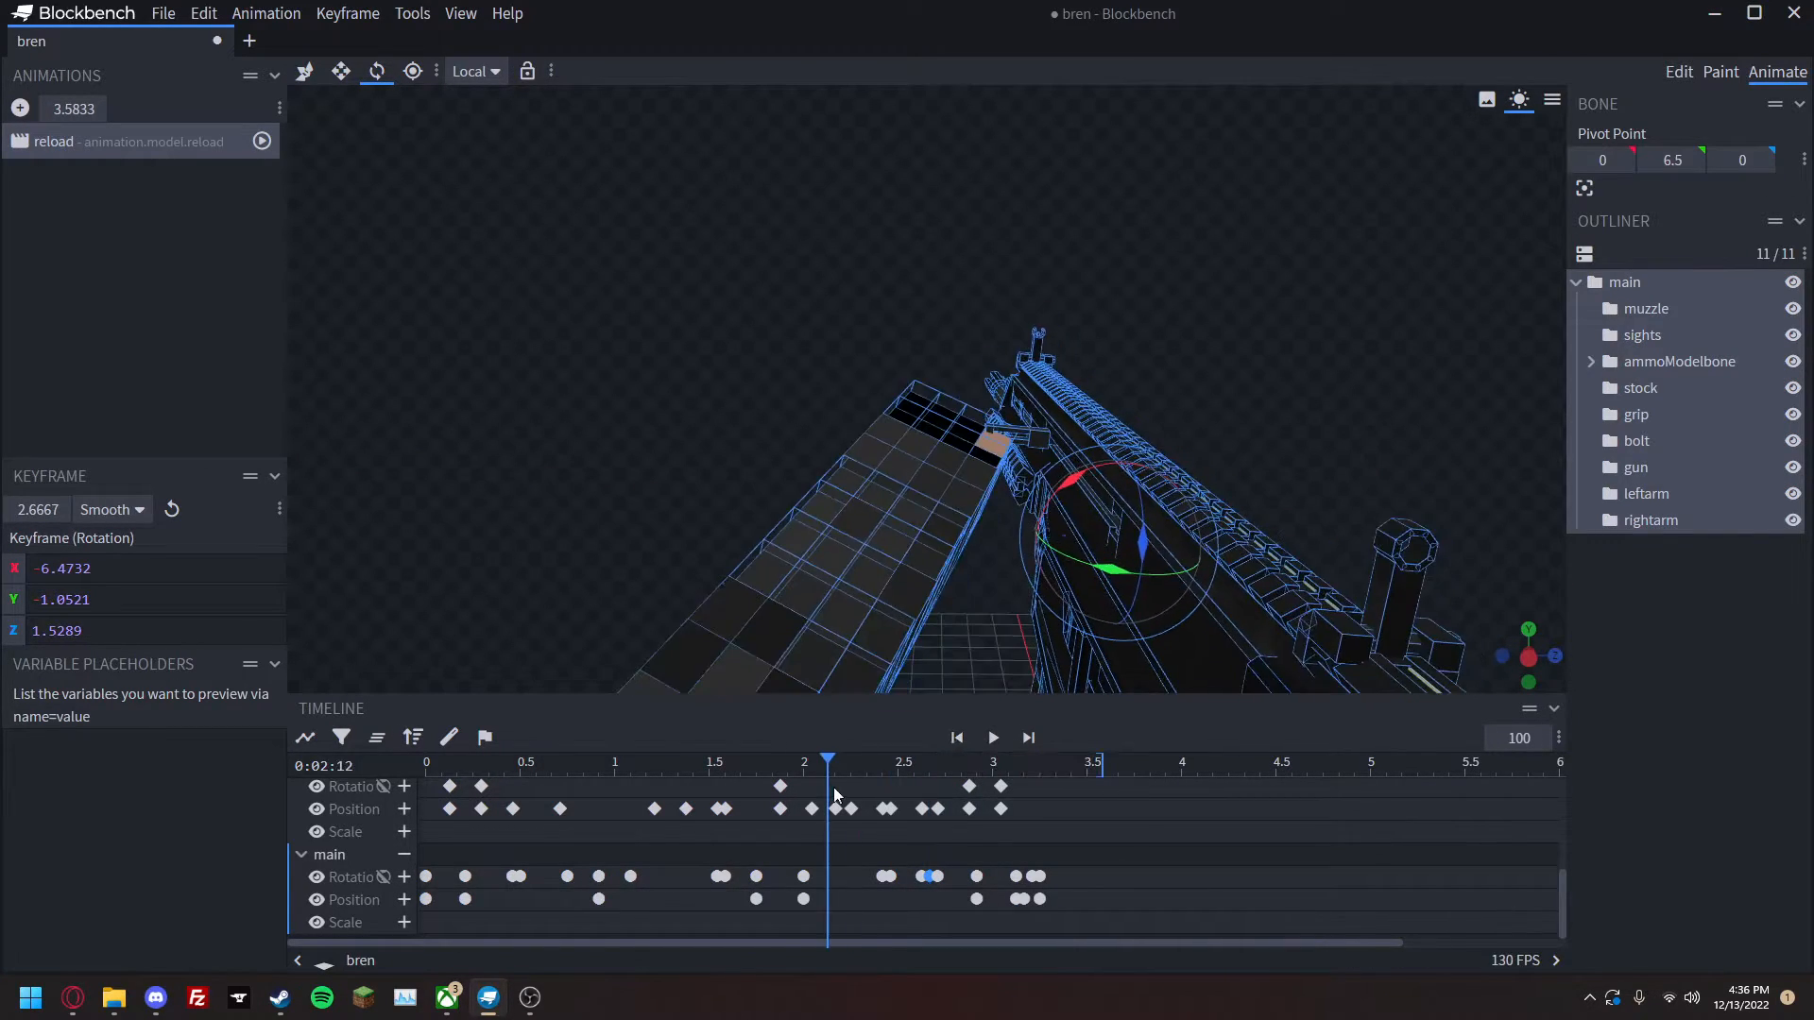
key("space")
left_click(1759, 841)
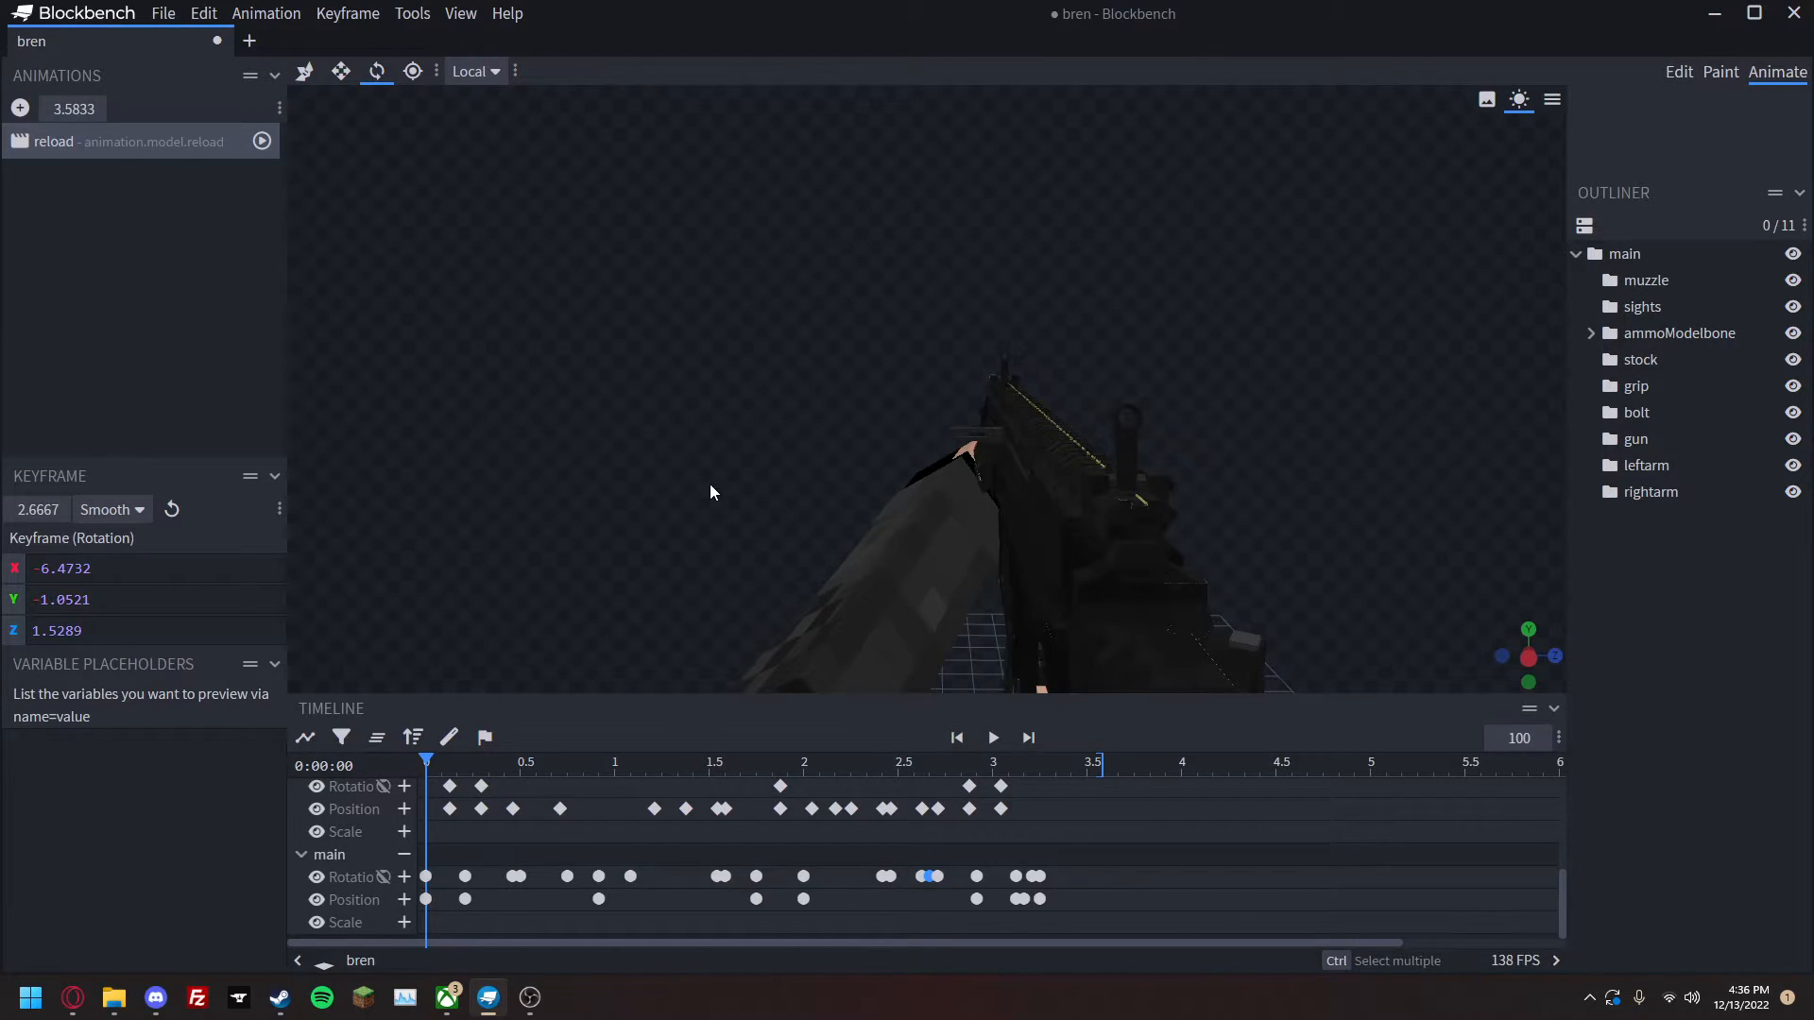
Key the bullets bone's scale to 1 at 0 s and 0 at 0.0417 s to hide the bullets.
left_click_drag(440, 761, 527, 761)
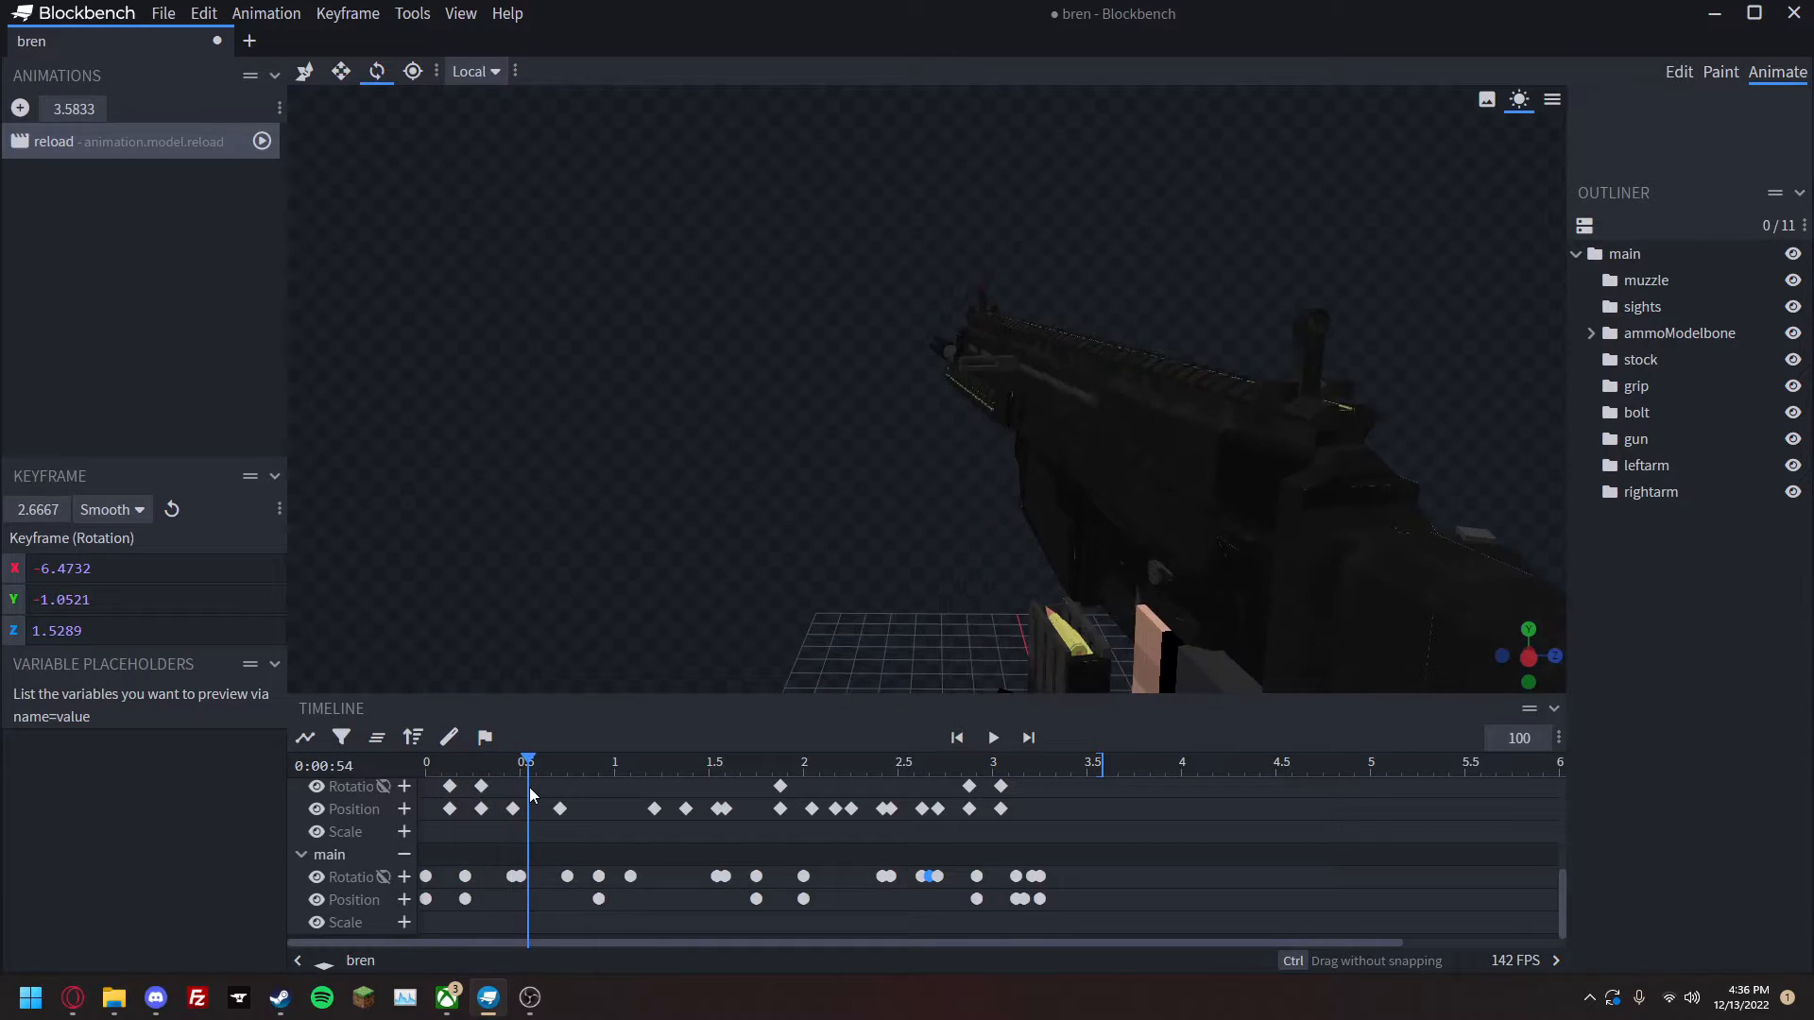
left_click(1060, 638)
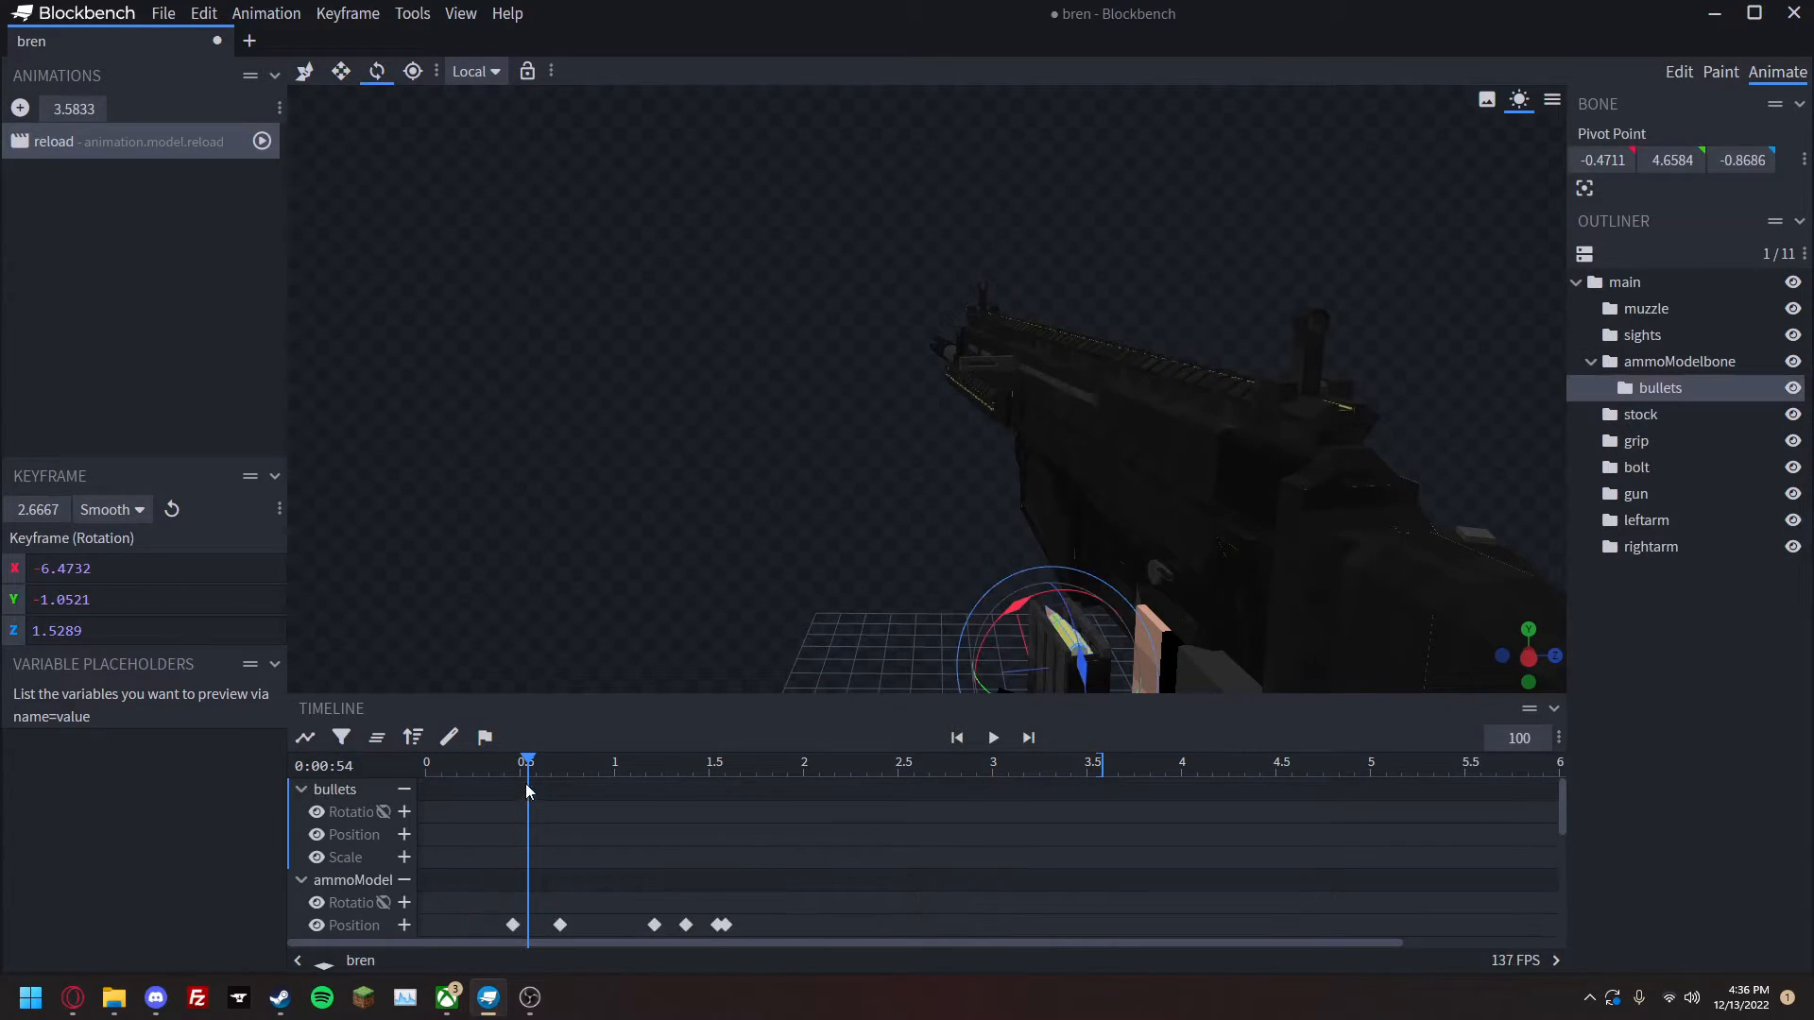
left_click_drag(528, 762, 397, 837)
left_click(405, 856)
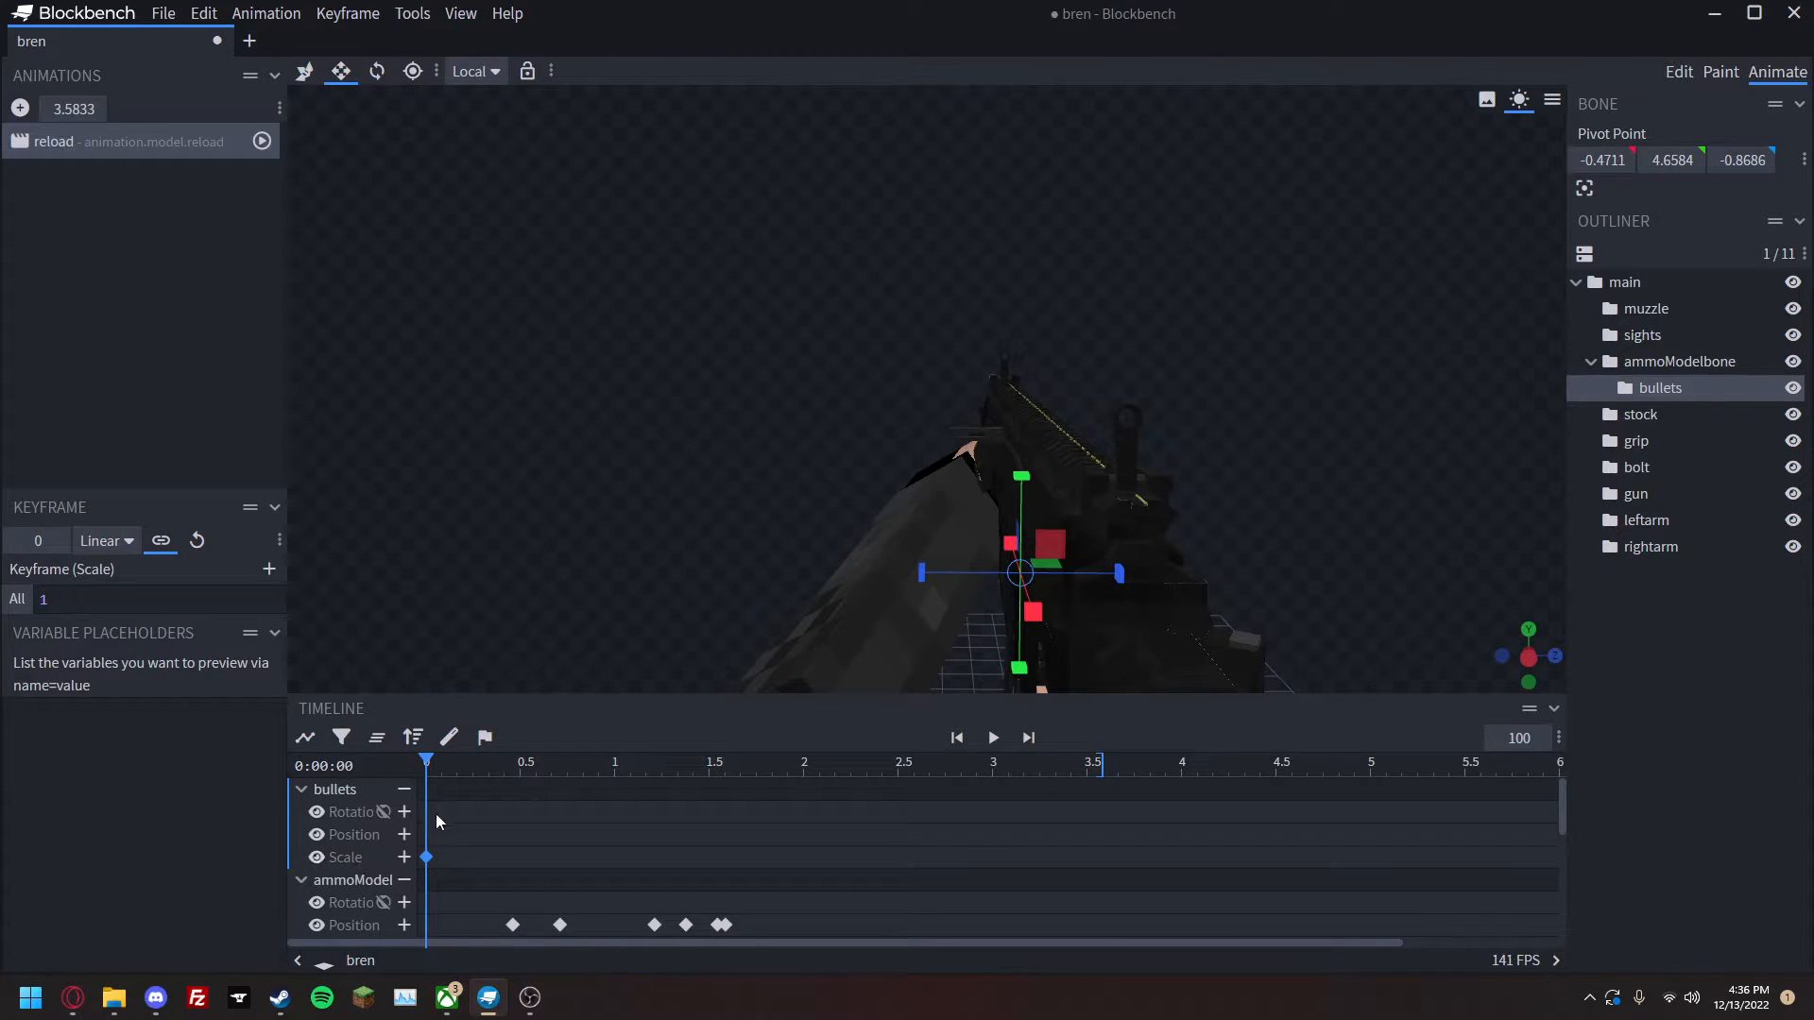
left_click_drag(429, 765, 432, 765)
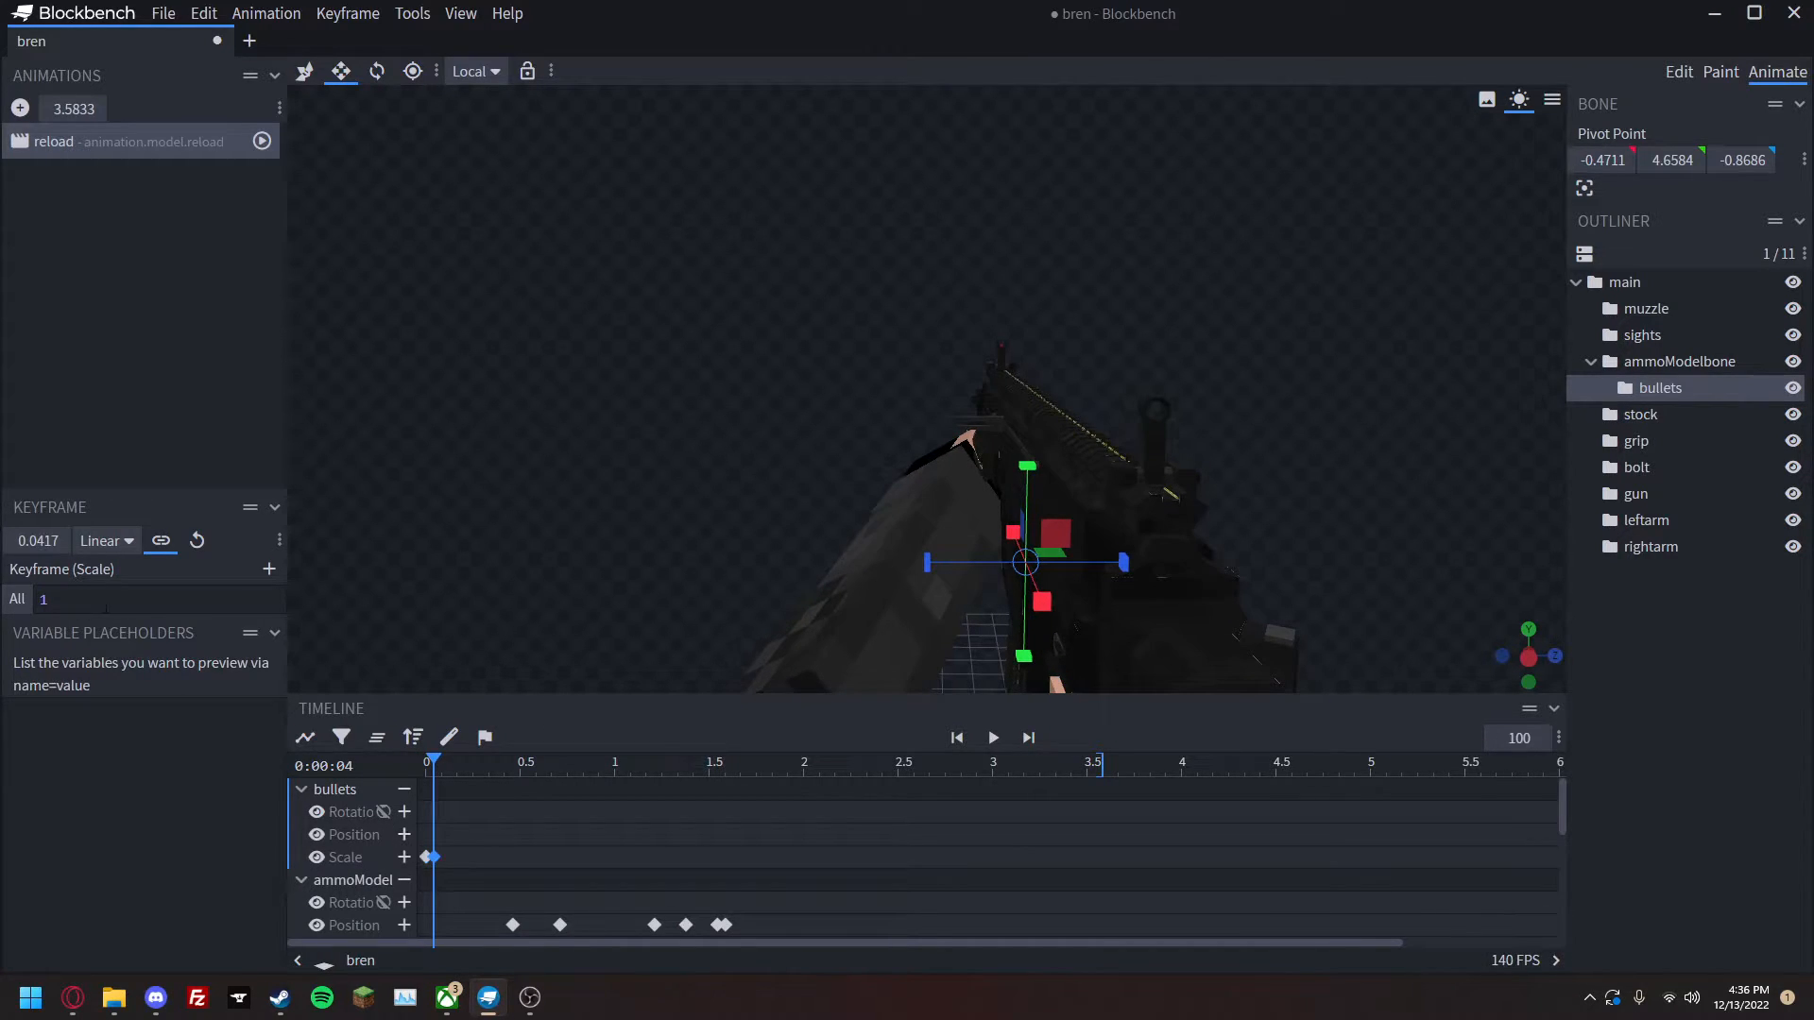
left_click(1698, 842)
Key the bullets' scale to 0 at 0.875 s and back to 1 at 0.9167 s, and play the reload back.
left_click_drag(440, 774, 592, 771)
left_click(404, 857)
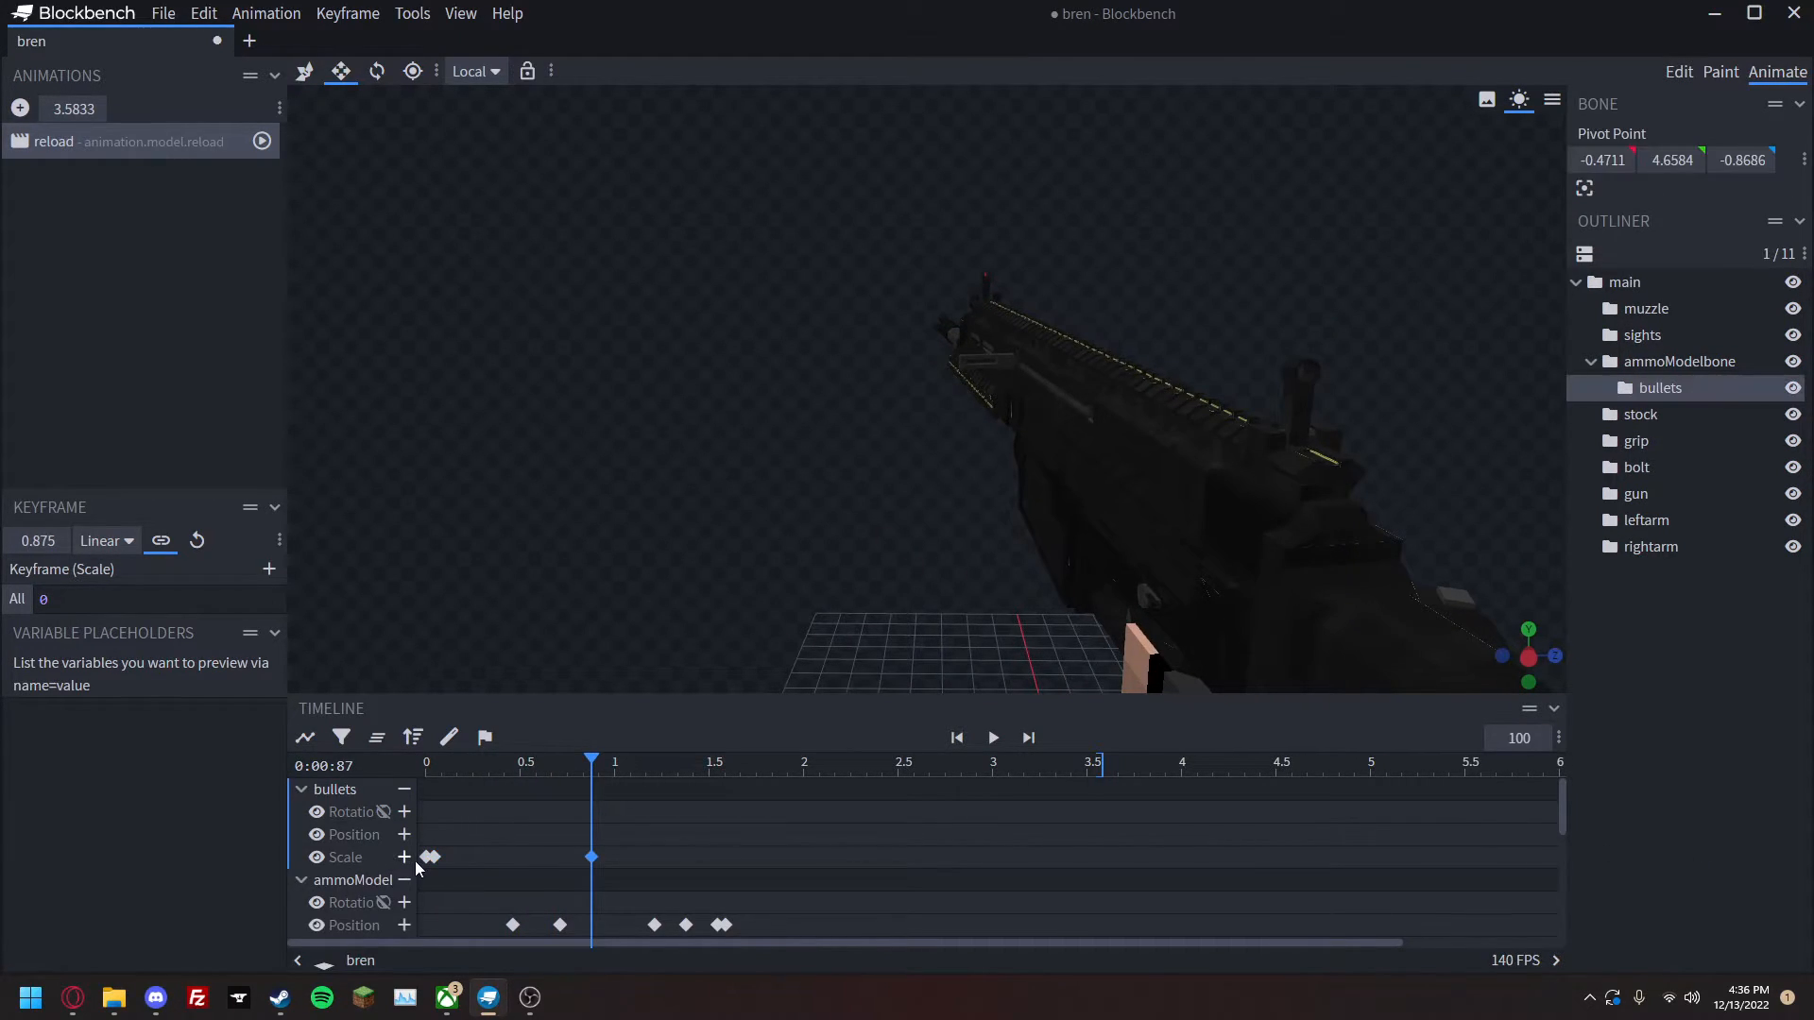
left_click(598, 765)
key("ctrl+v")
left_click(427, 766)
key("space")
left_click(1706, 863)
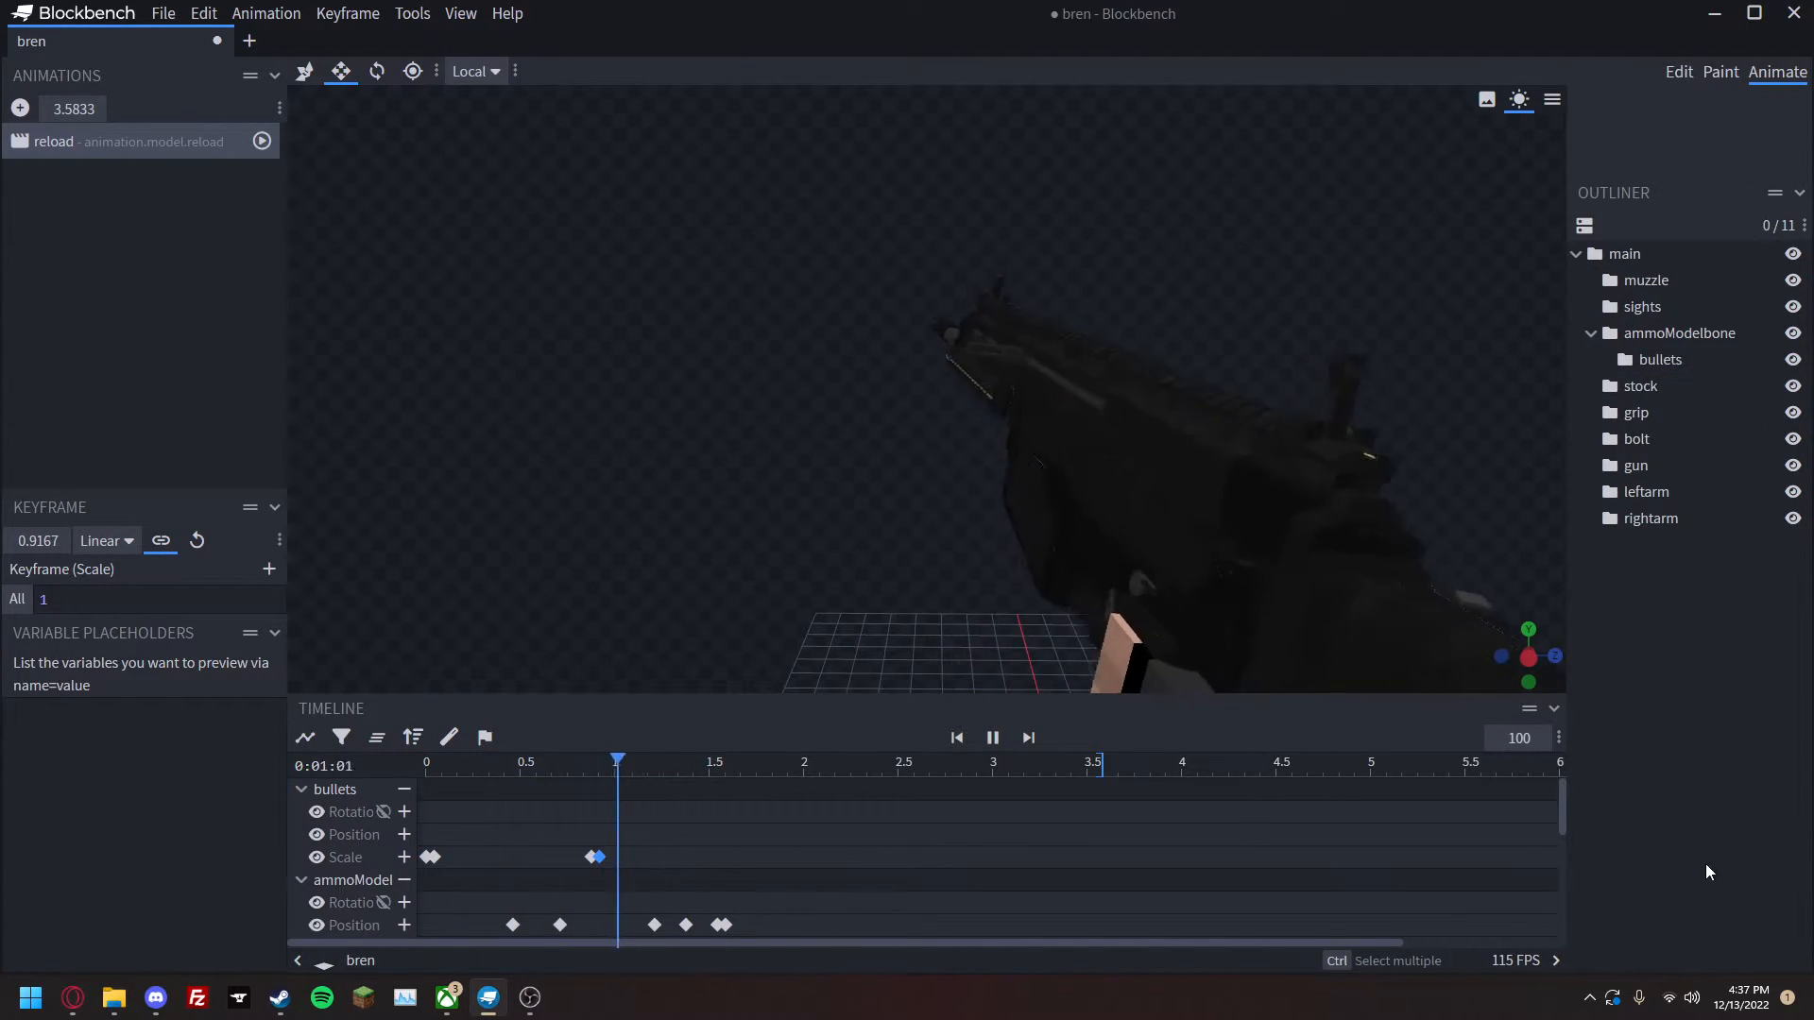
Inspect the reload from the side, return to the saved first-person angle, and play the animation again.
left_click_drag(1086, 661, 958, 506)
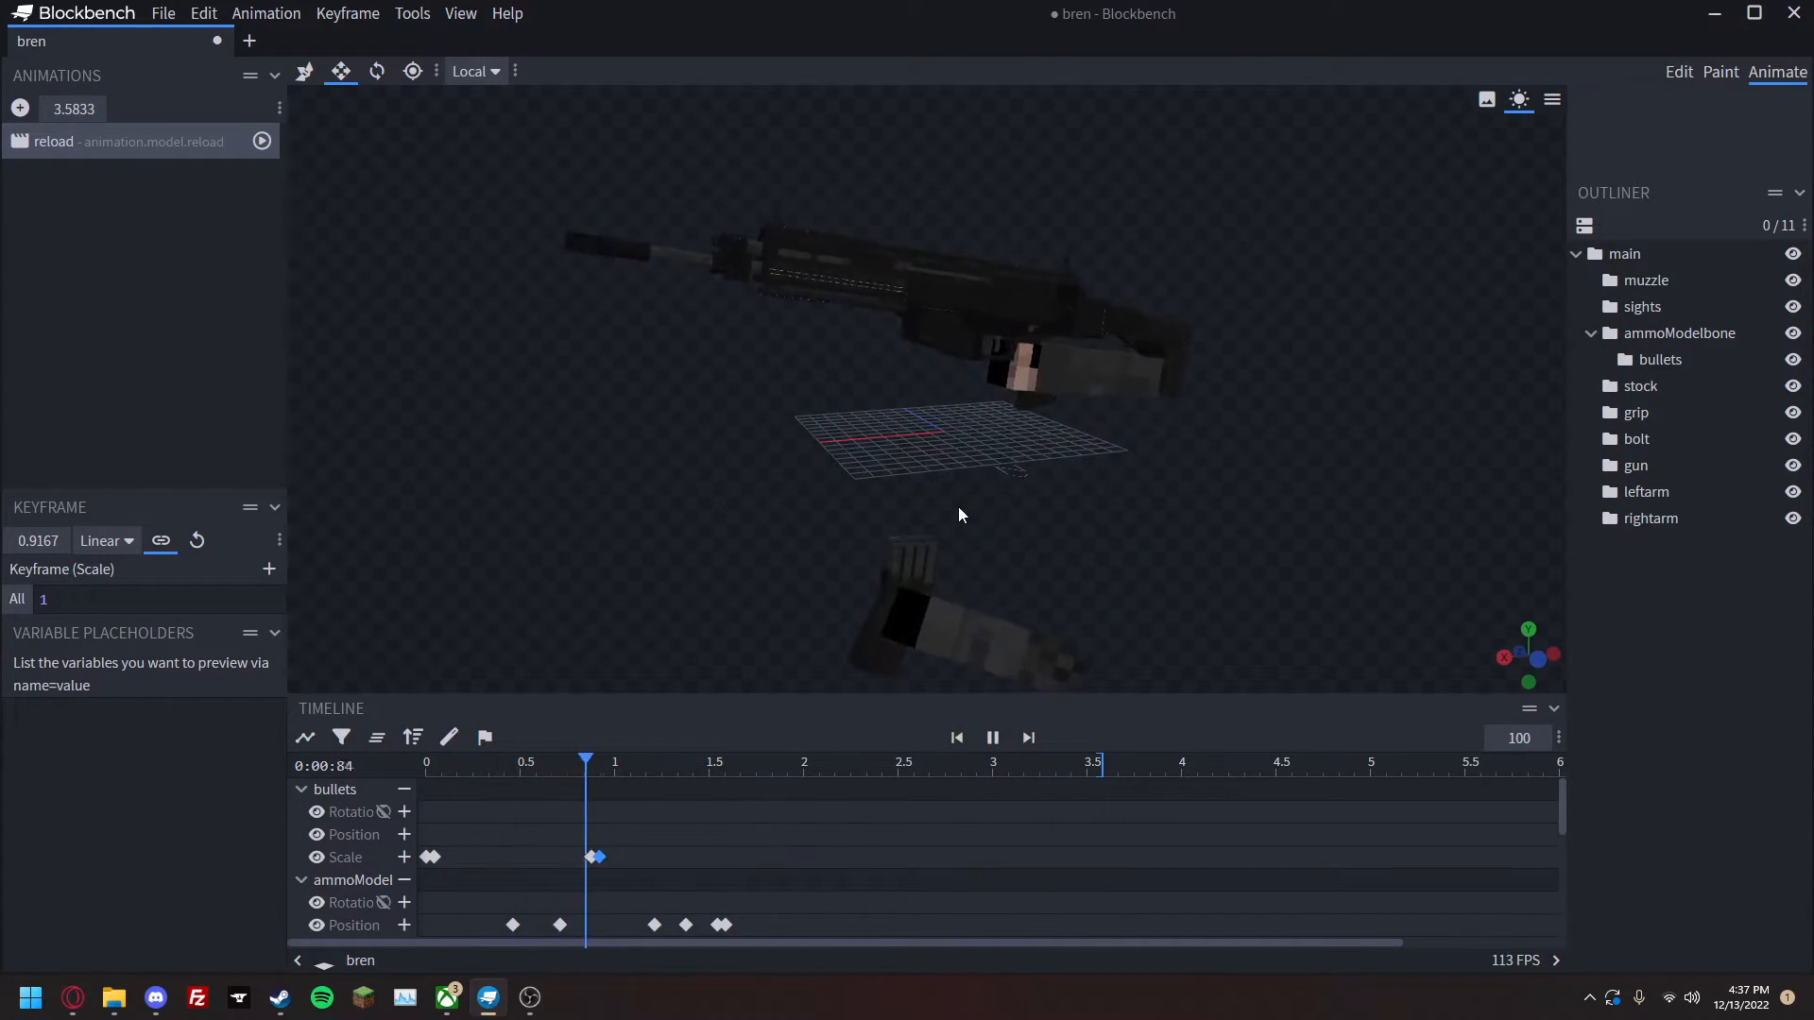
right_click(872, 507)
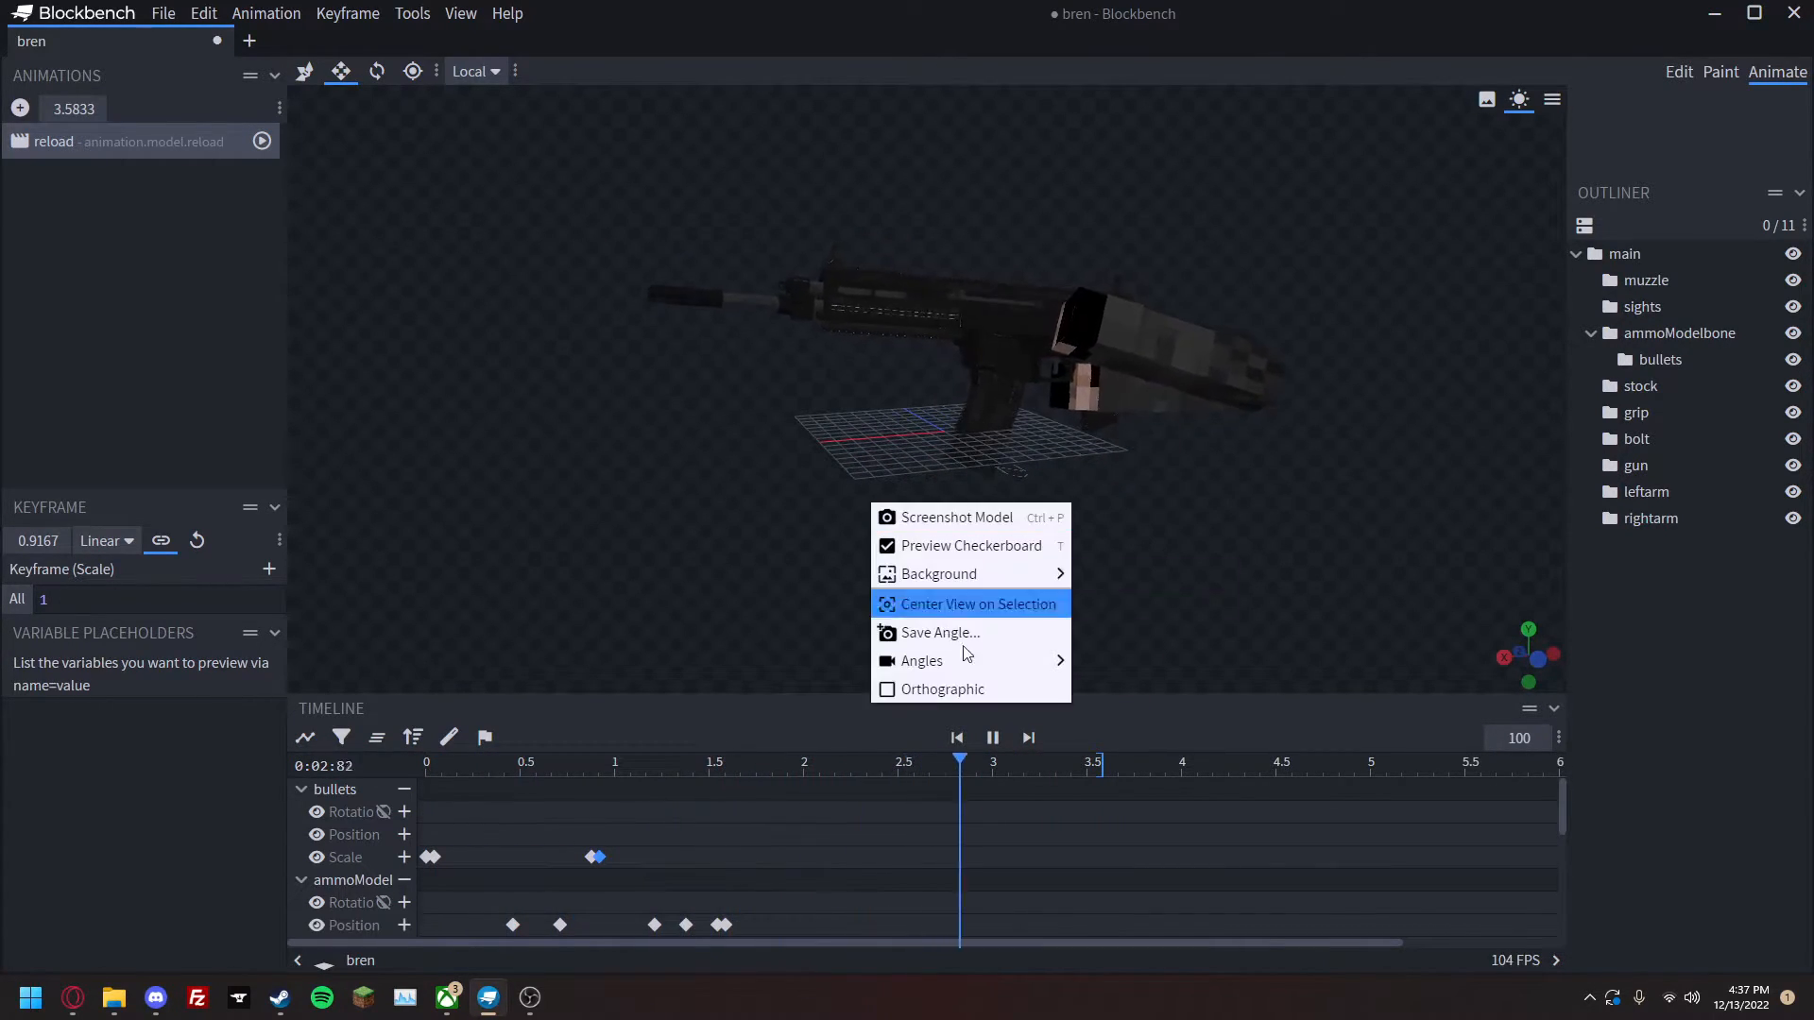
mouse_move(923, 660)
left_click(1119, 913)
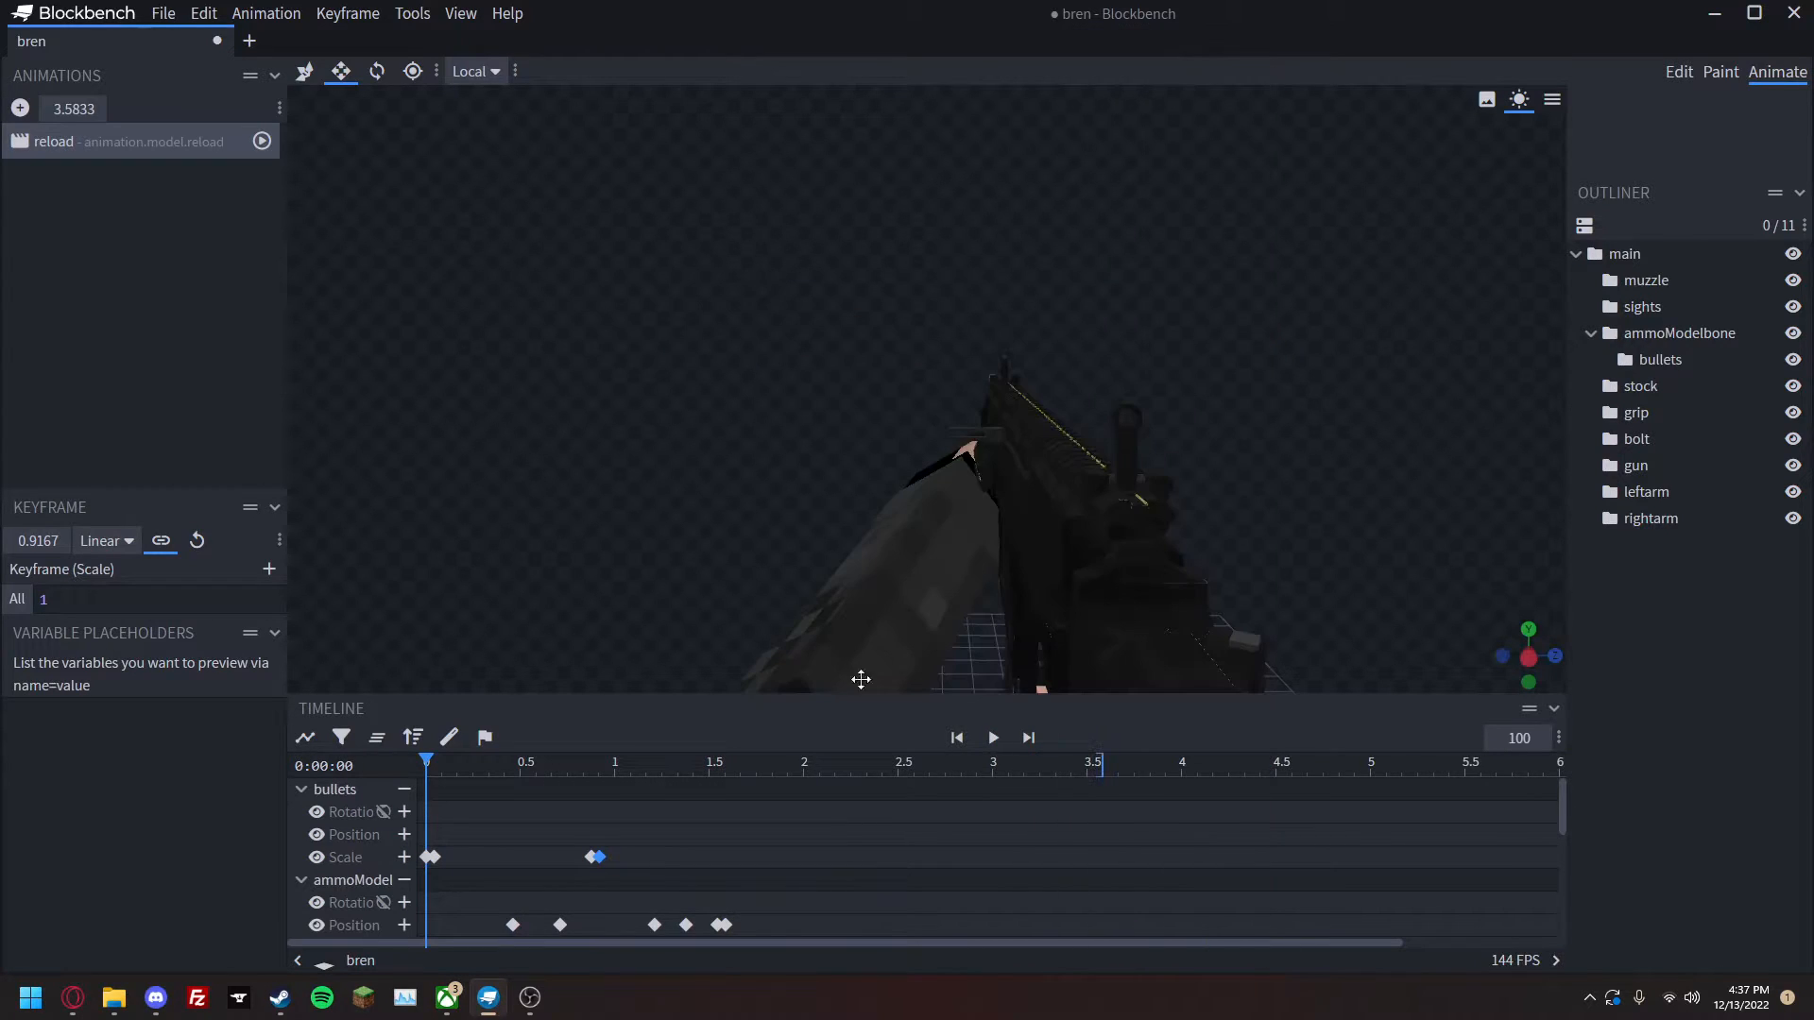
key("space")
key("space")
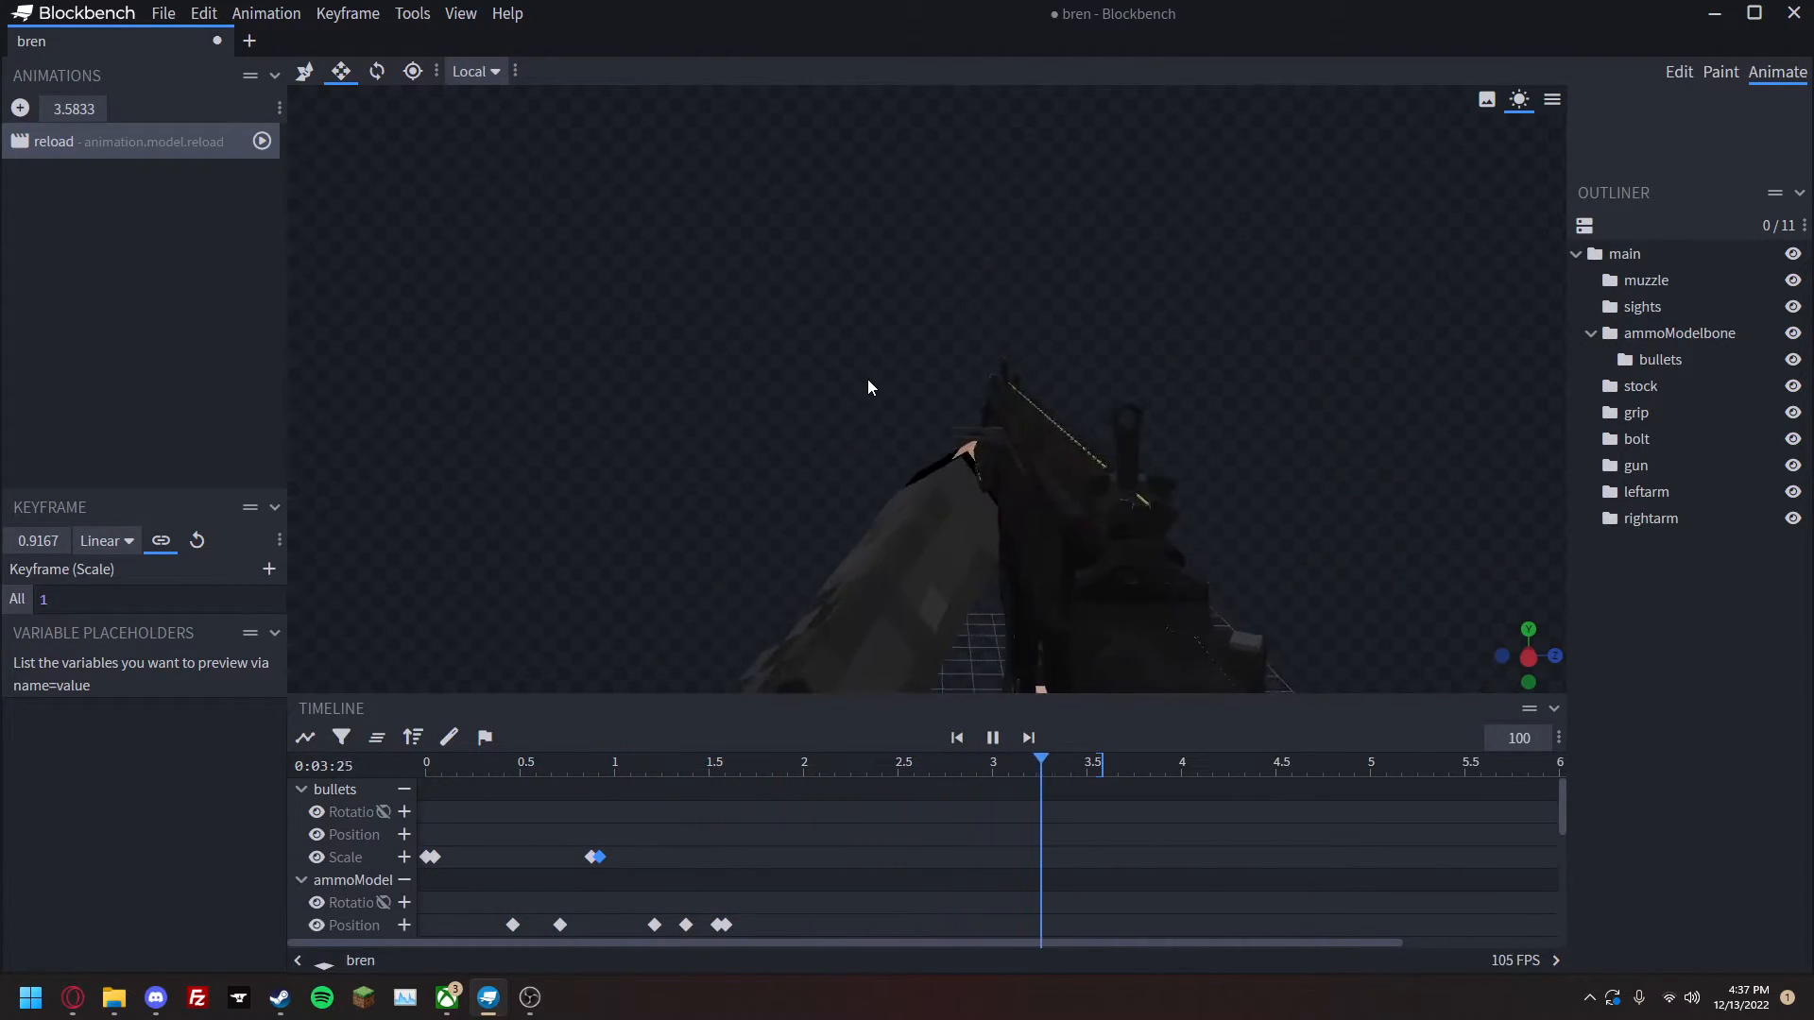
Examine the rifle's receiver and magazine area up close from the side.
left_click(849, 632)
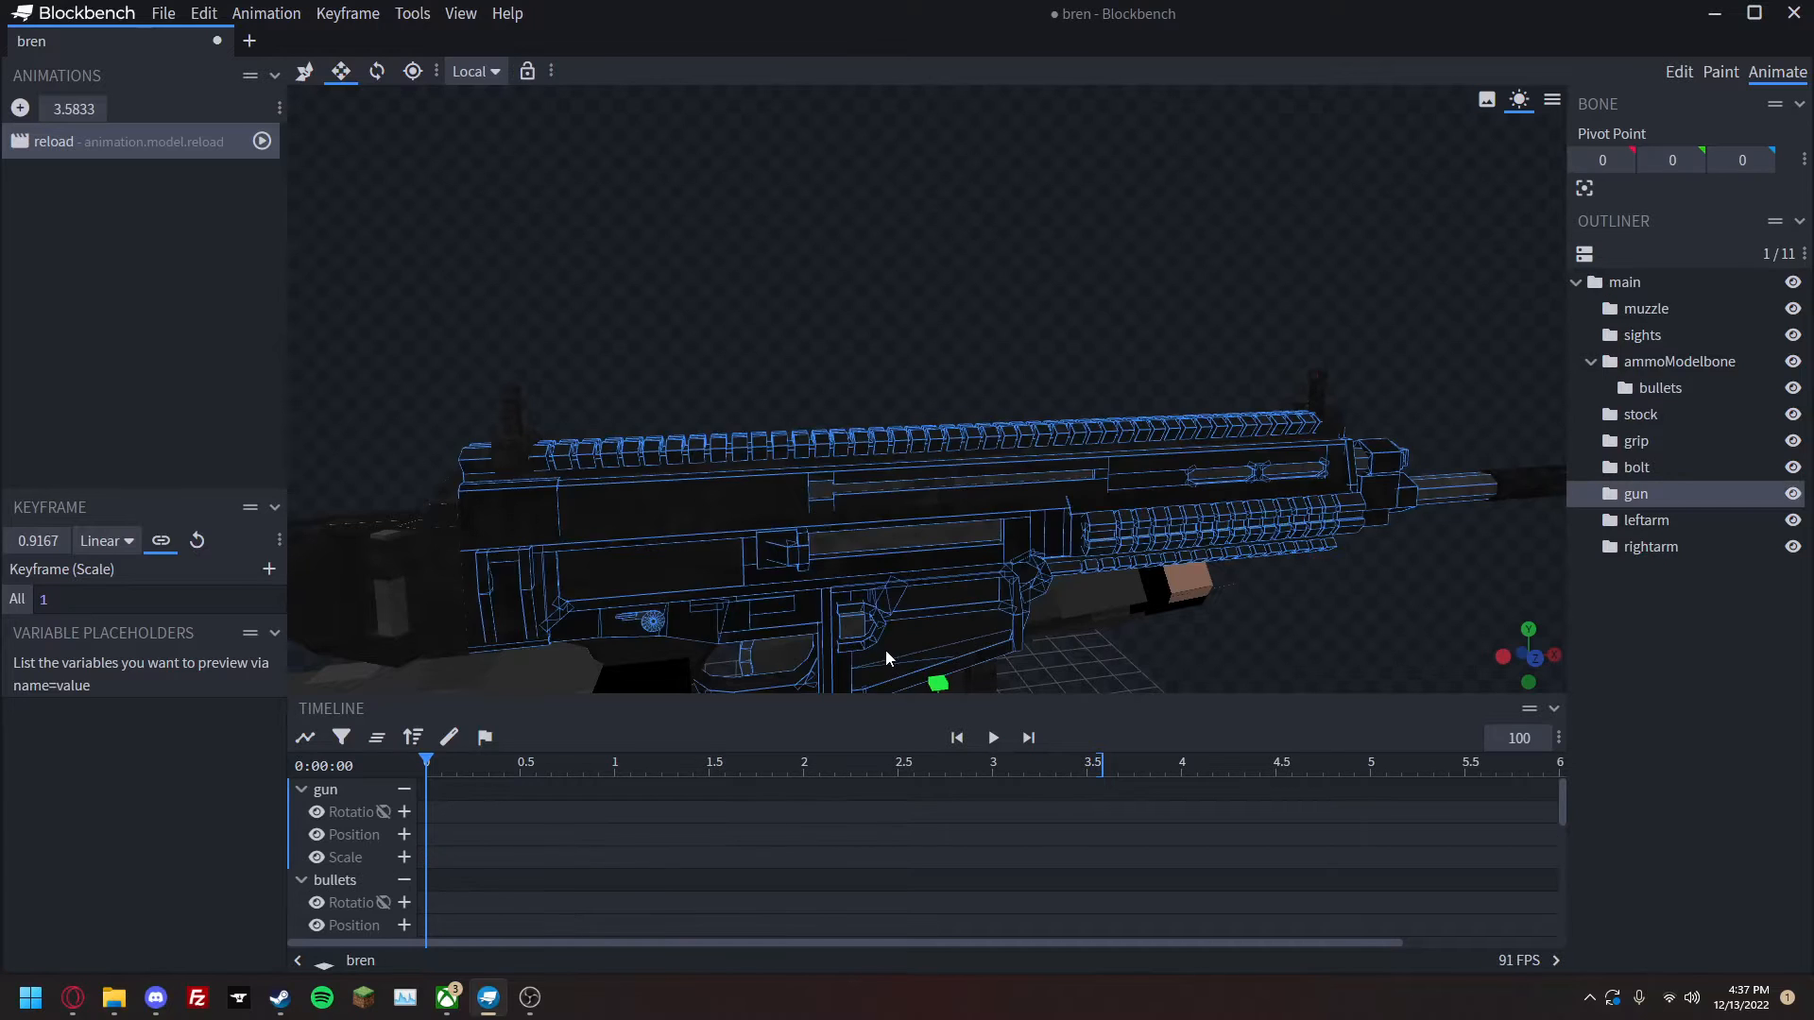
right_click_drag(885, 652, 915, 511)
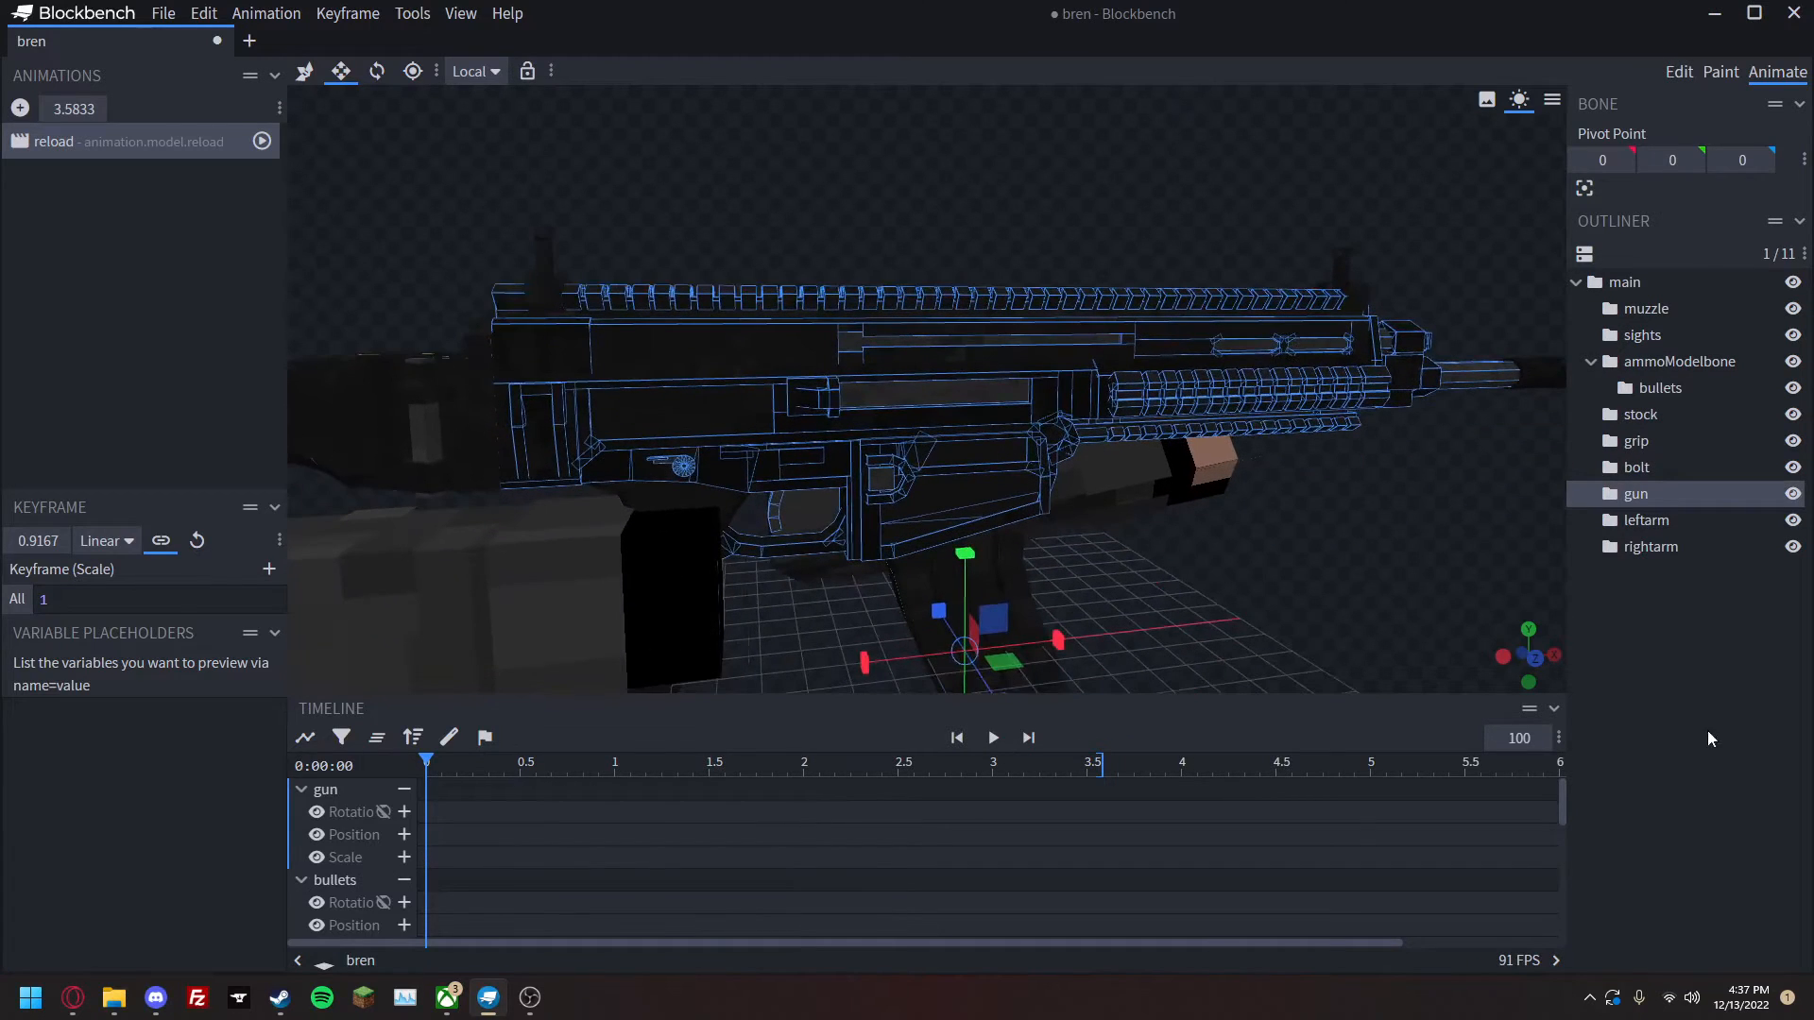
left_click(1654, 734)
scroll(1143, 652, "up", 6)
right_click_drag(924, 688, 984, 618)
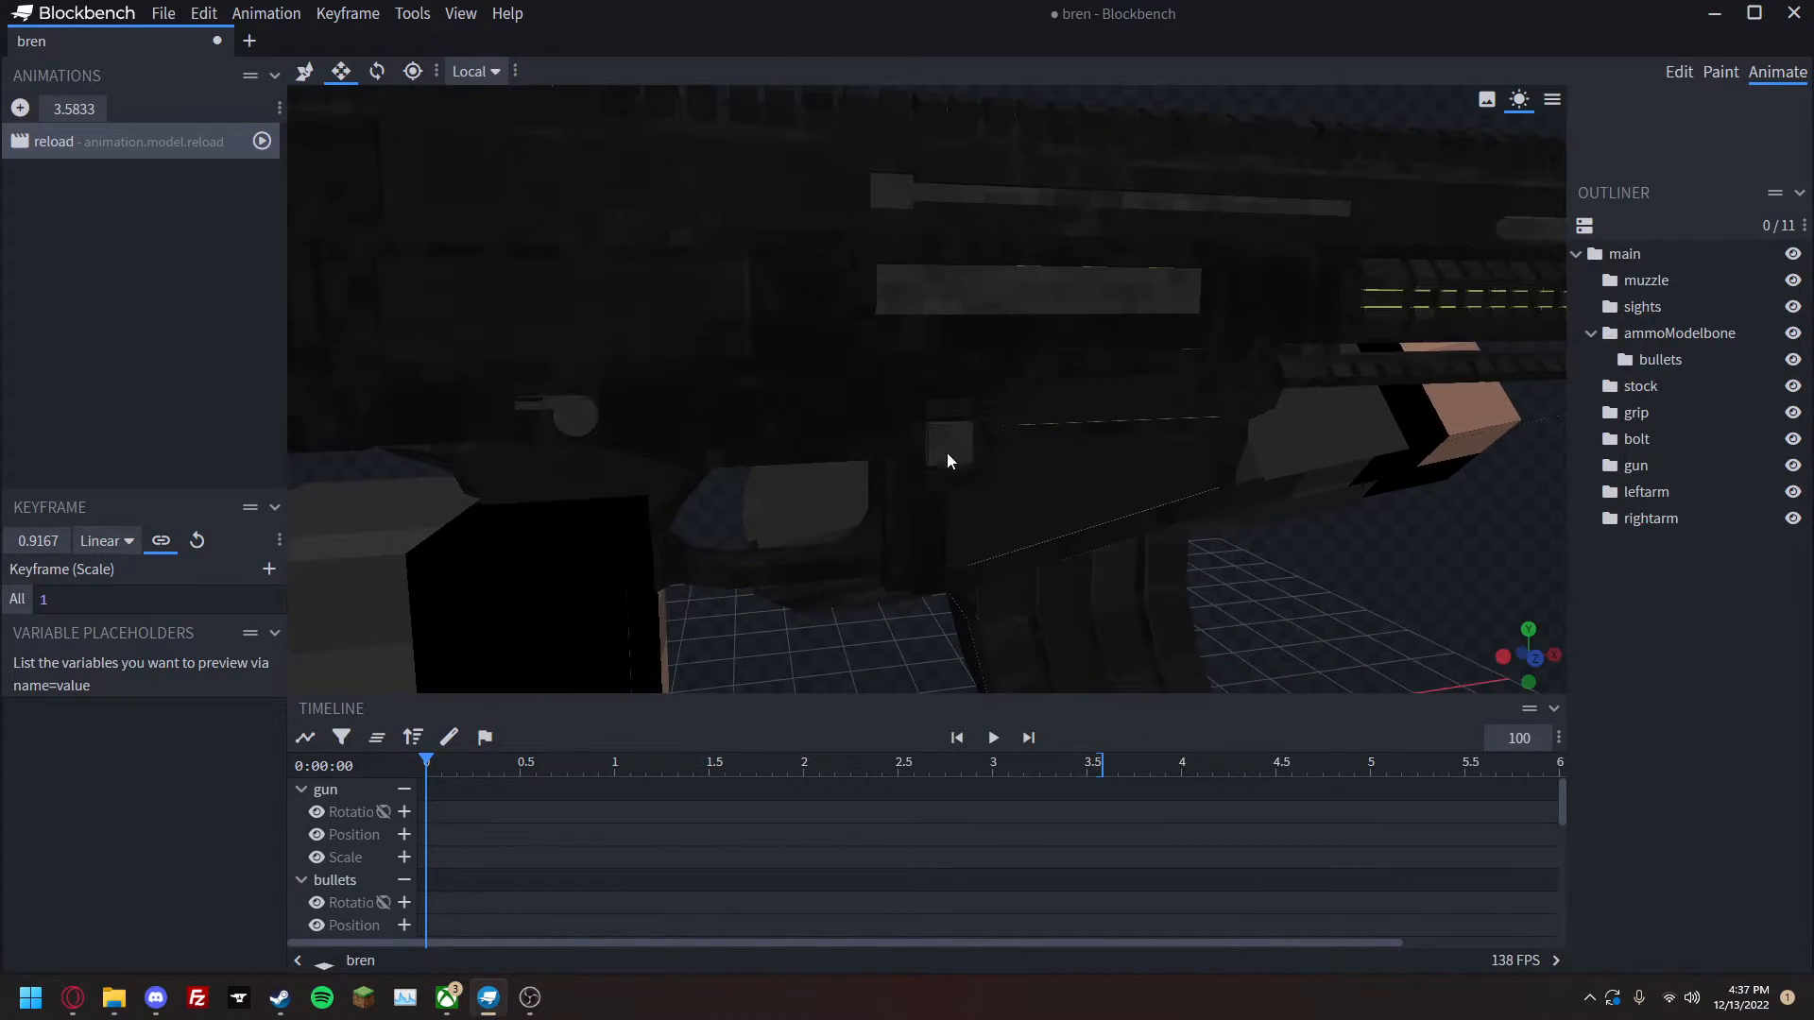
scroll(1130, 568, "down", 4)
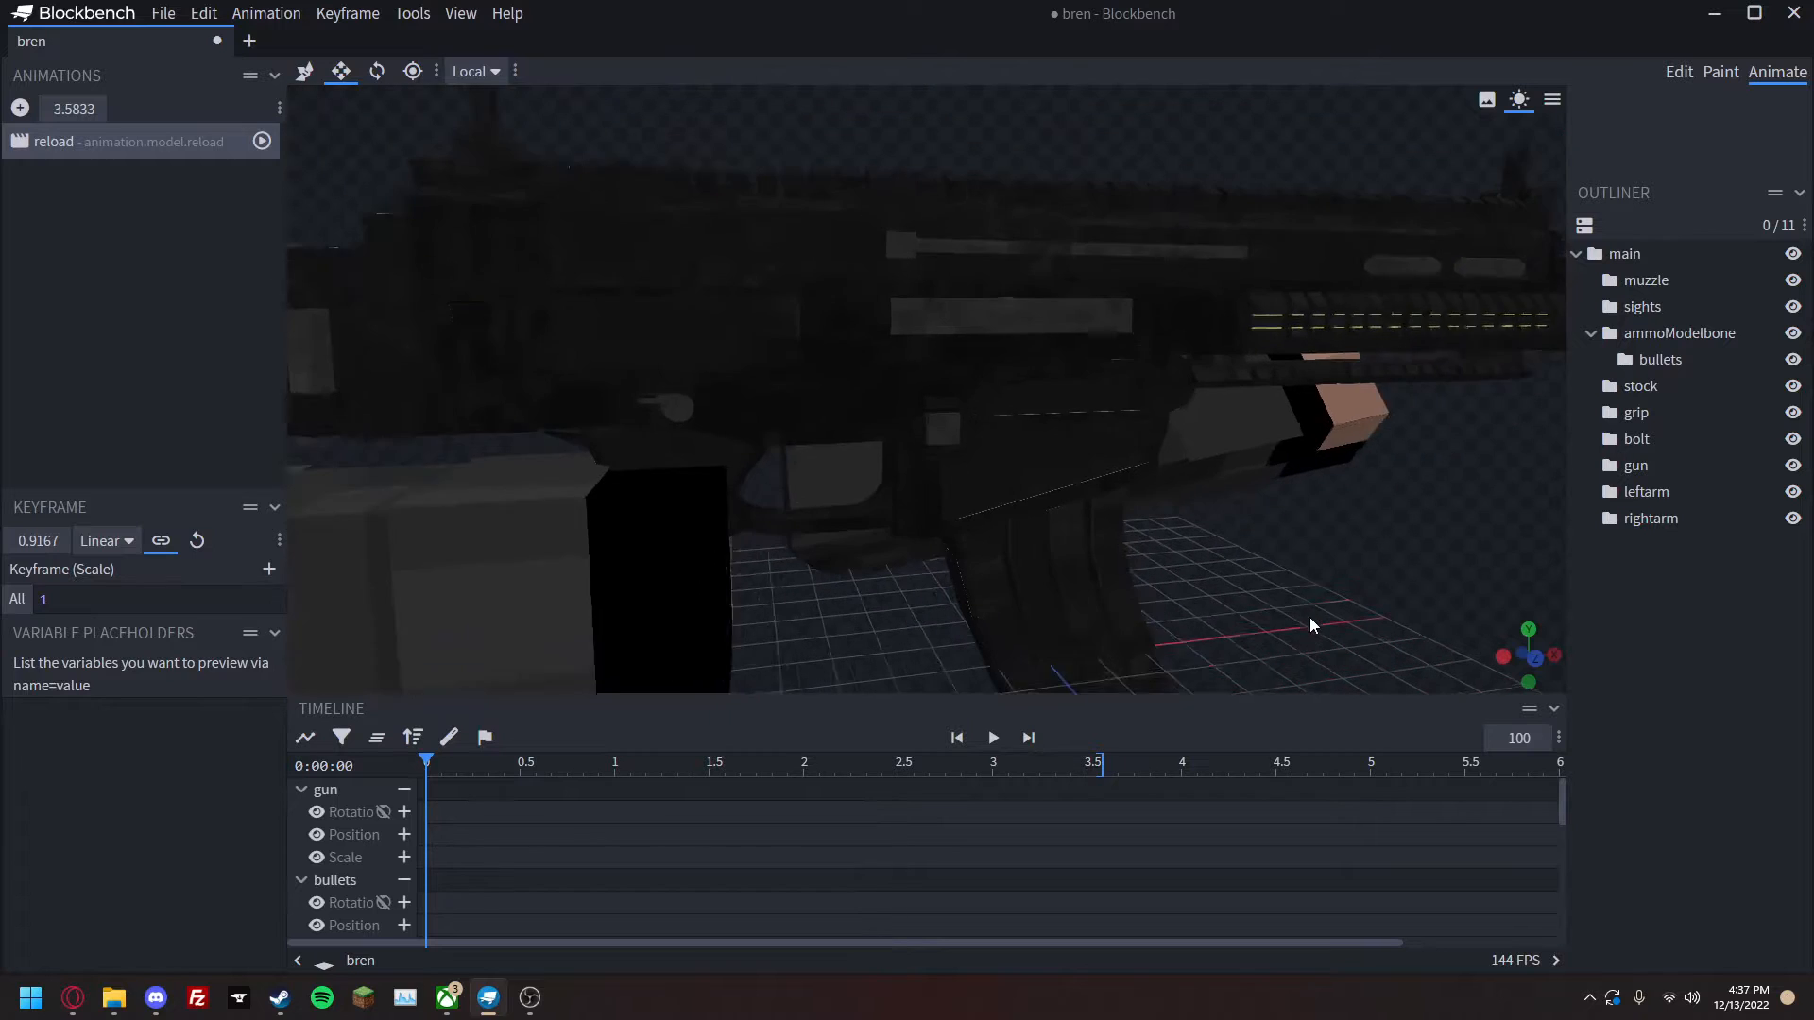
left_click(405, 789)
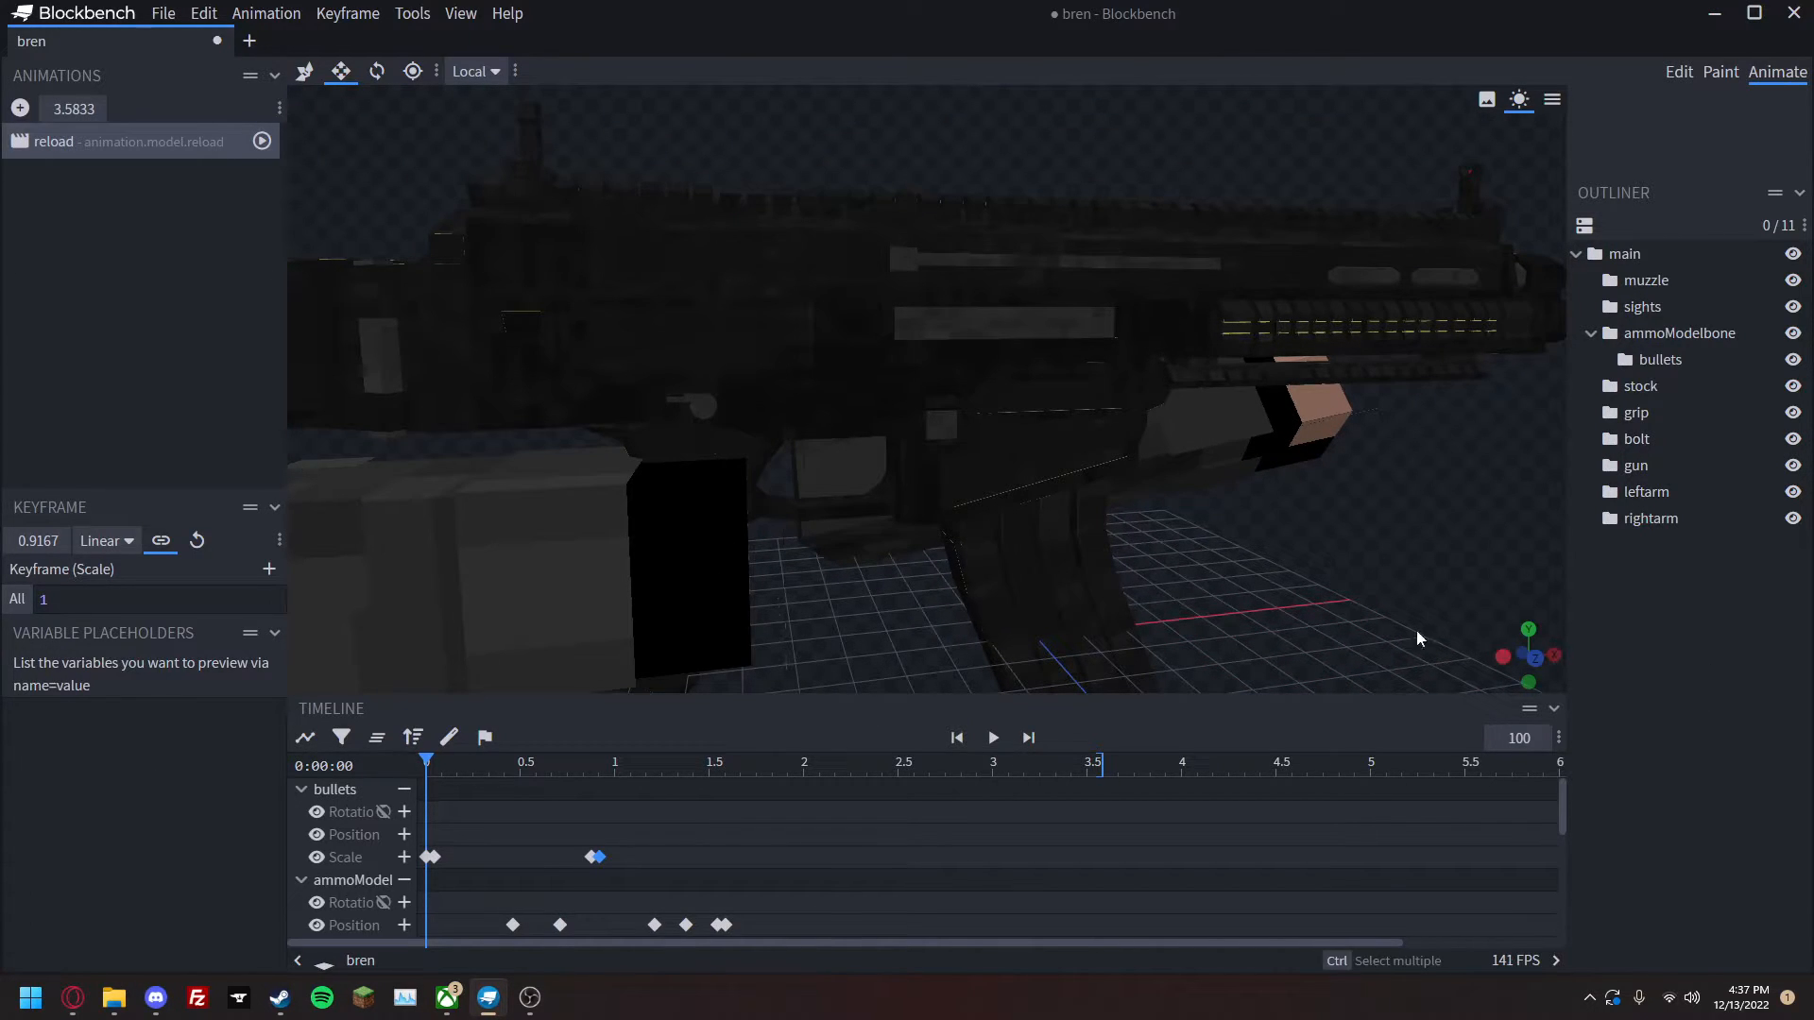
scroll(1370, 609, "down", 4)
Play the reload from the rifle's other side, and restore the saved first-person camera angle.
left_click_drag(1275, 579, 654, 564)
key("space")
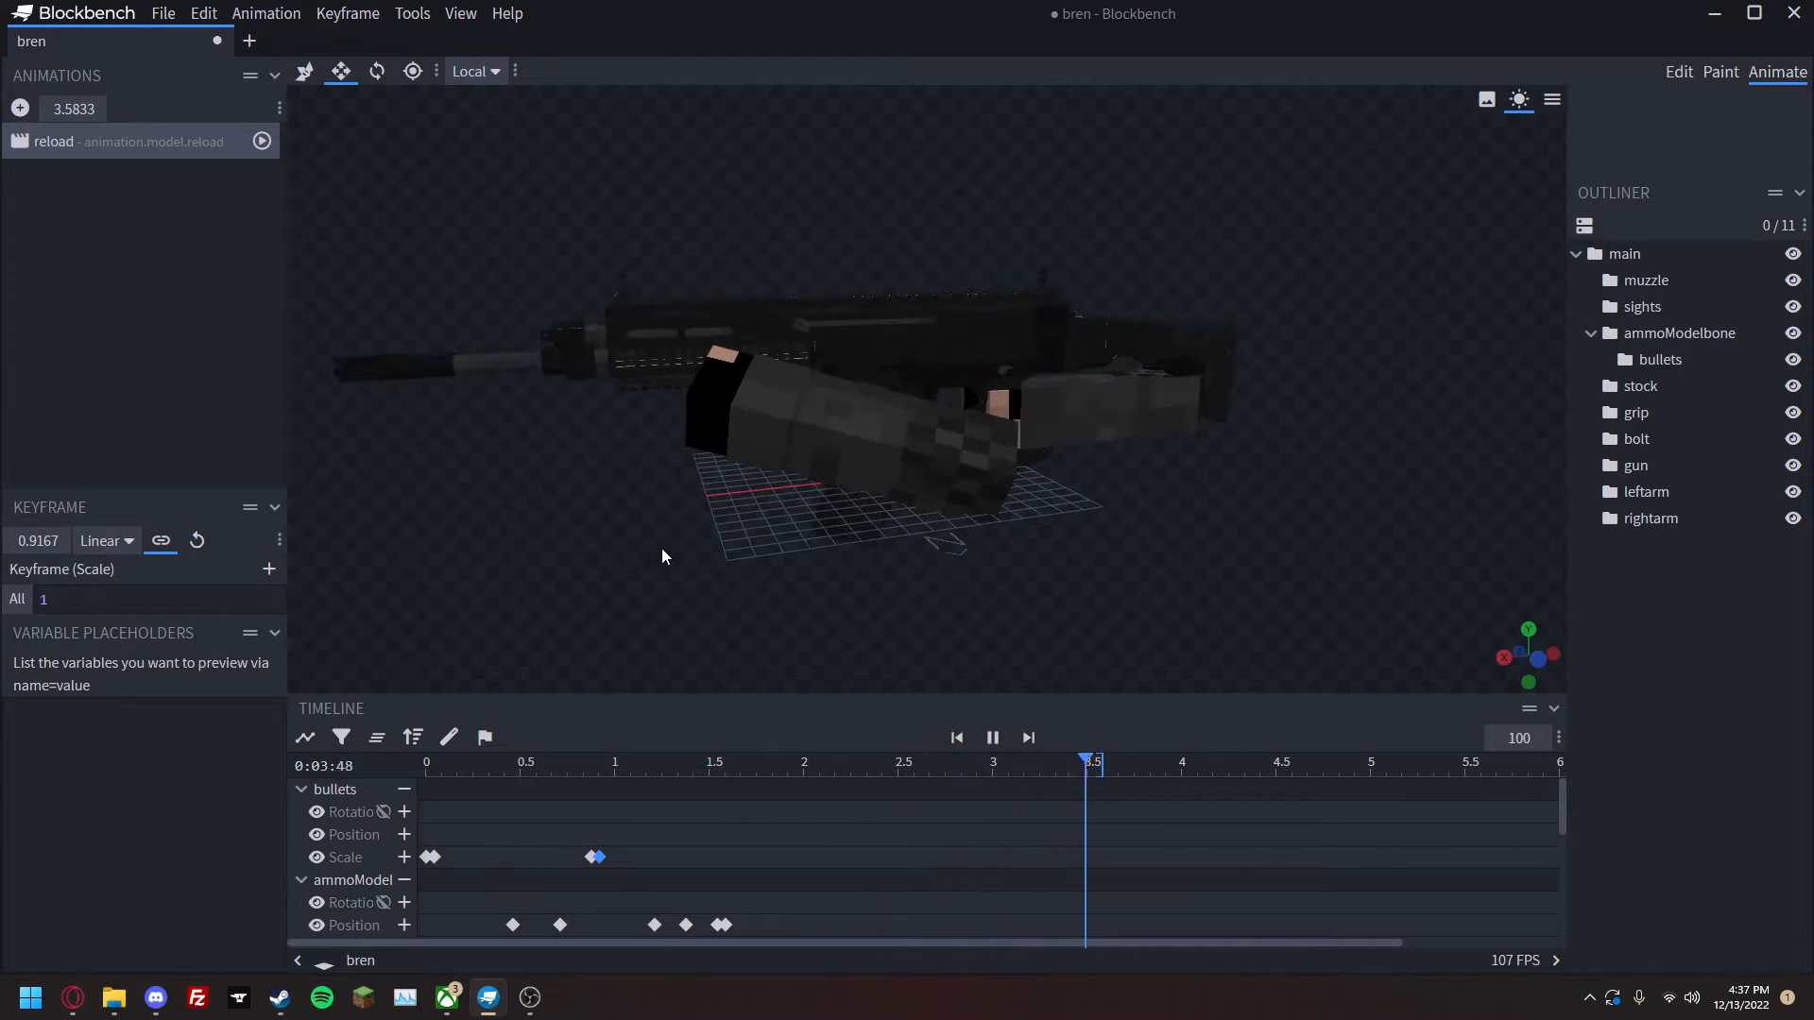
right_click(663, 556)
mouse_move(814, 710)
left_click(950, 924)
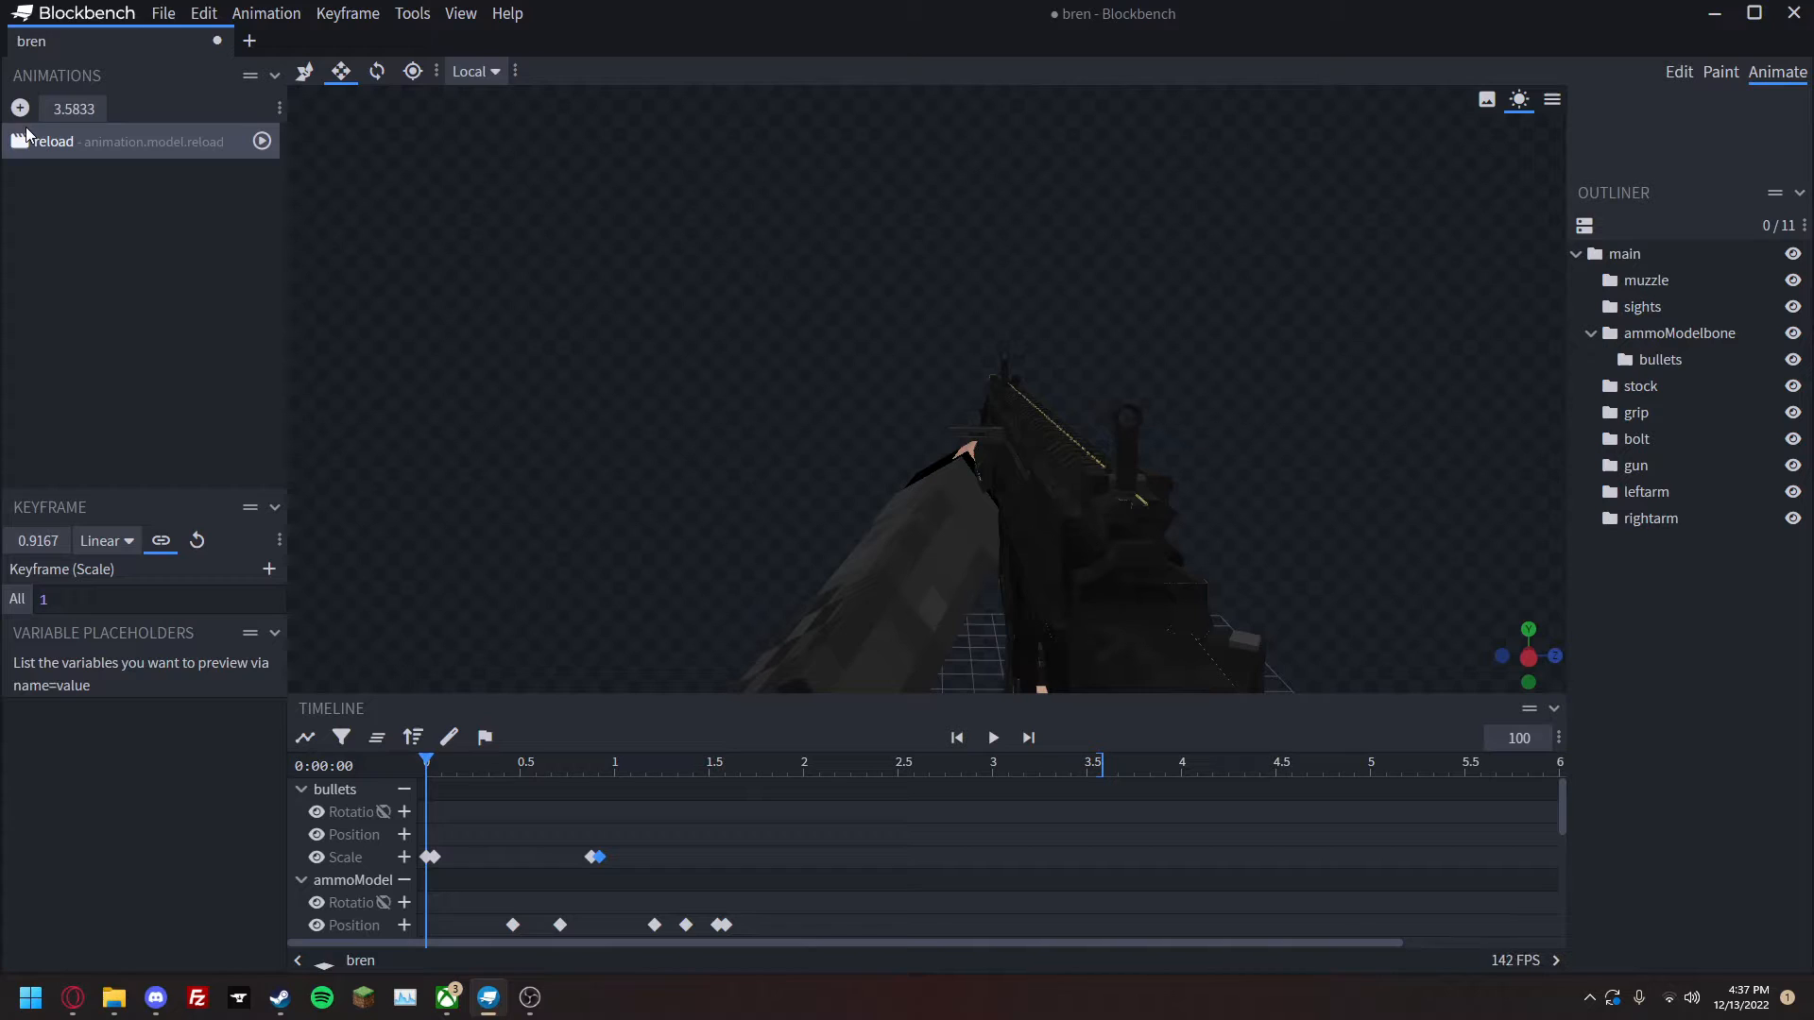
Create a new animation named animation.inspect.
left_click(19, 108)
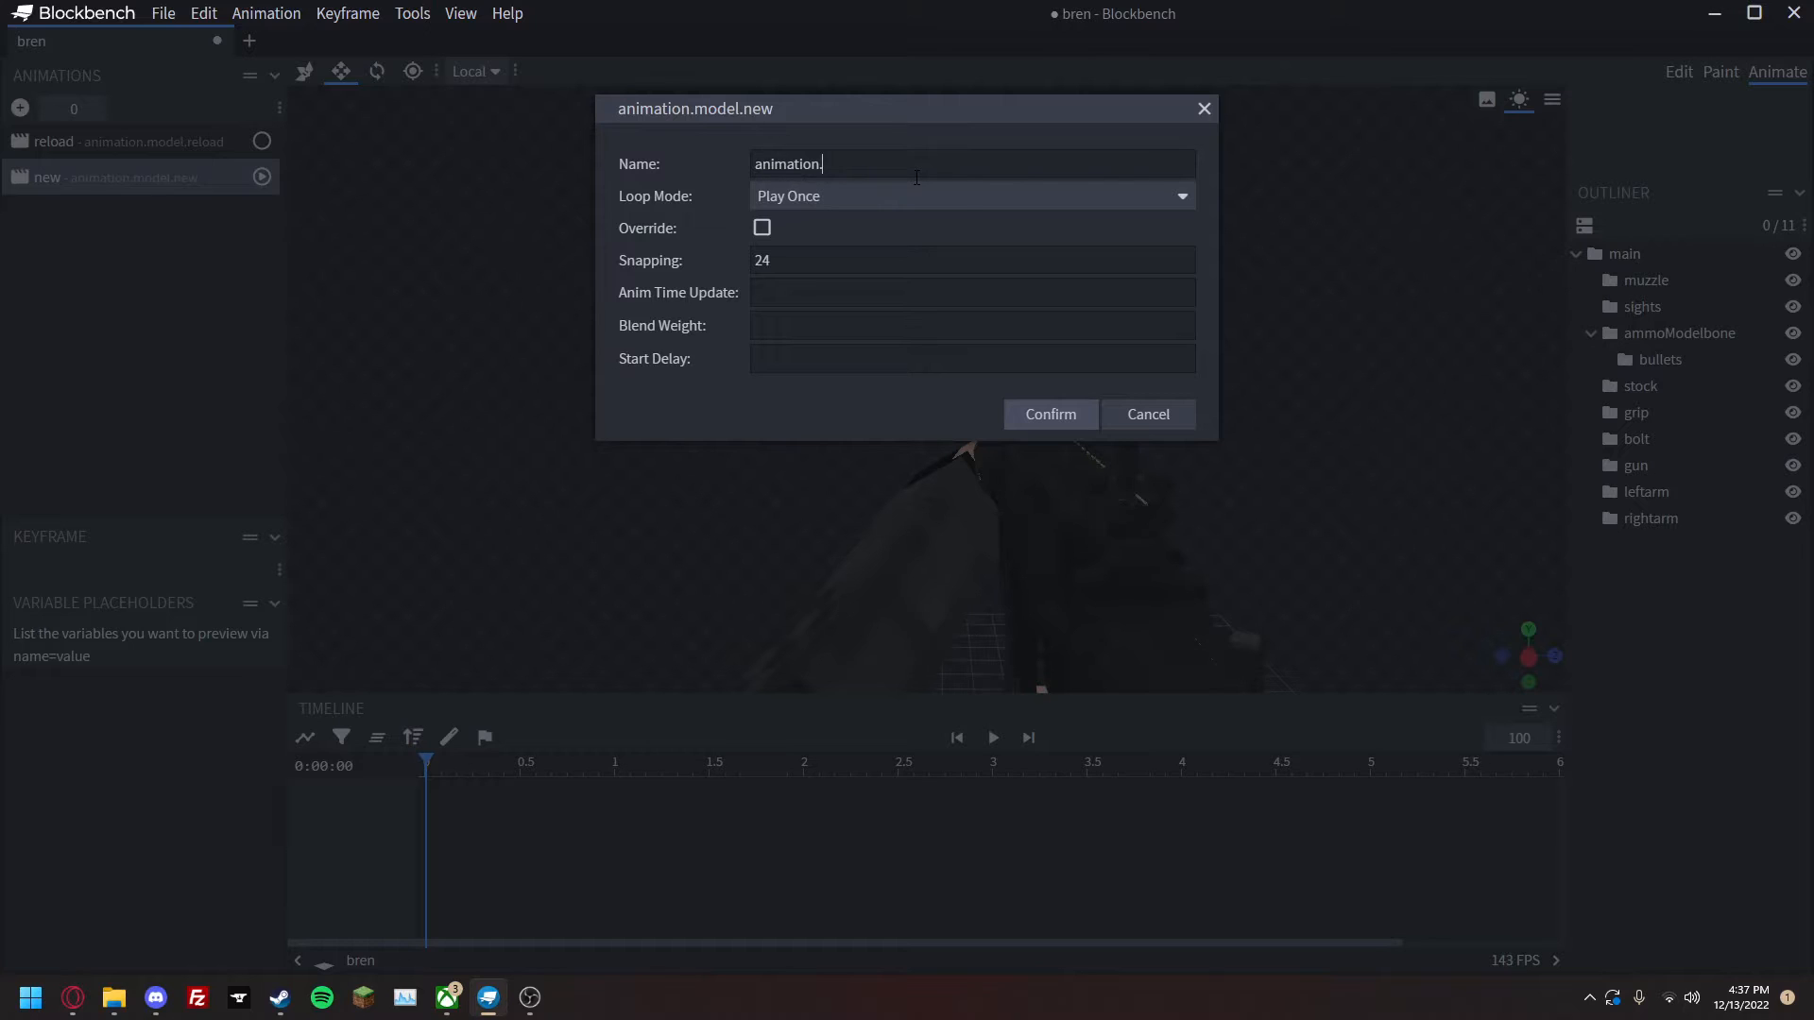
type("t")
key("Return")
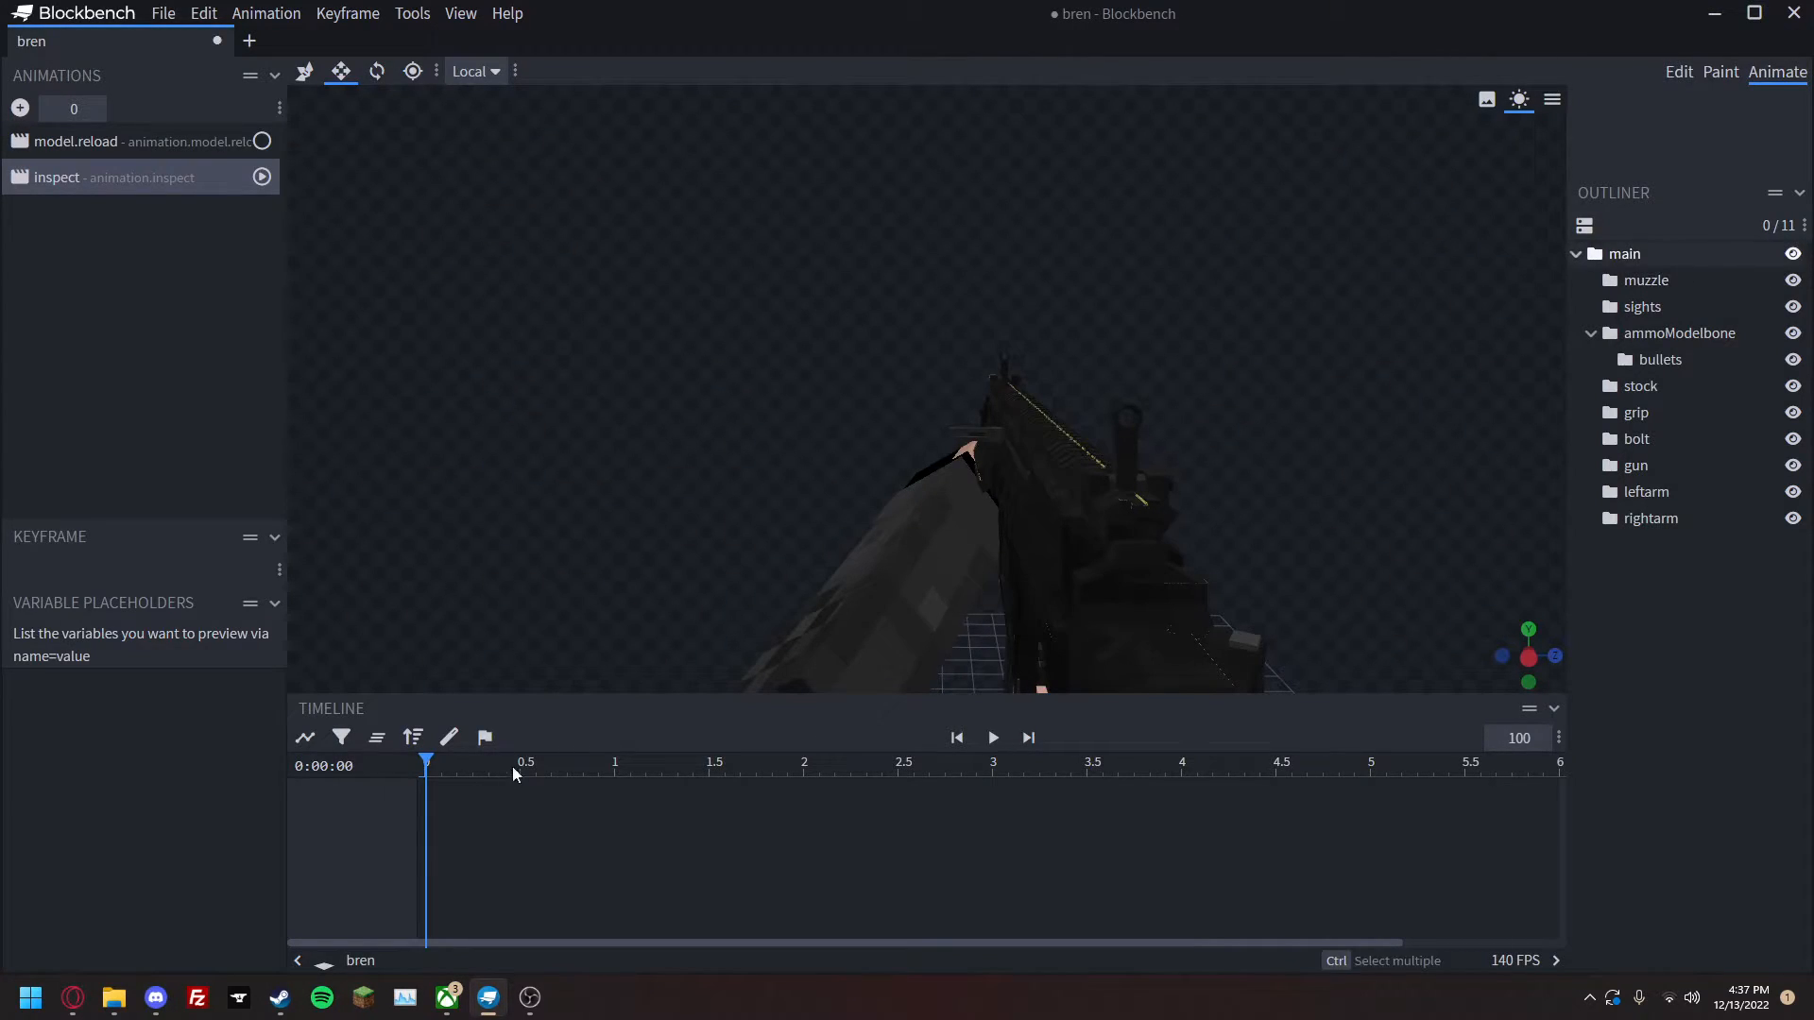
Key main's rotation and position at 0 s, and extend the inspect animation's length to 5.5417 s.
key("ctrl+a")
left_click(405, 812)
left_click(404, 834)
left_click(457, 766)
mouse_move(427, 767)
left_mouse_down()
mouse_move(1361, 840)
mouse_move(1471, 828)
left_mouse_up()
Pose main at 0.1667 s by rotating the rifle sideways and moving it to Y 2.5, Z -1.9.
key("r")
left_click_drag(990, 520, 1039, 412)
key("v")
key("r")
key("v")
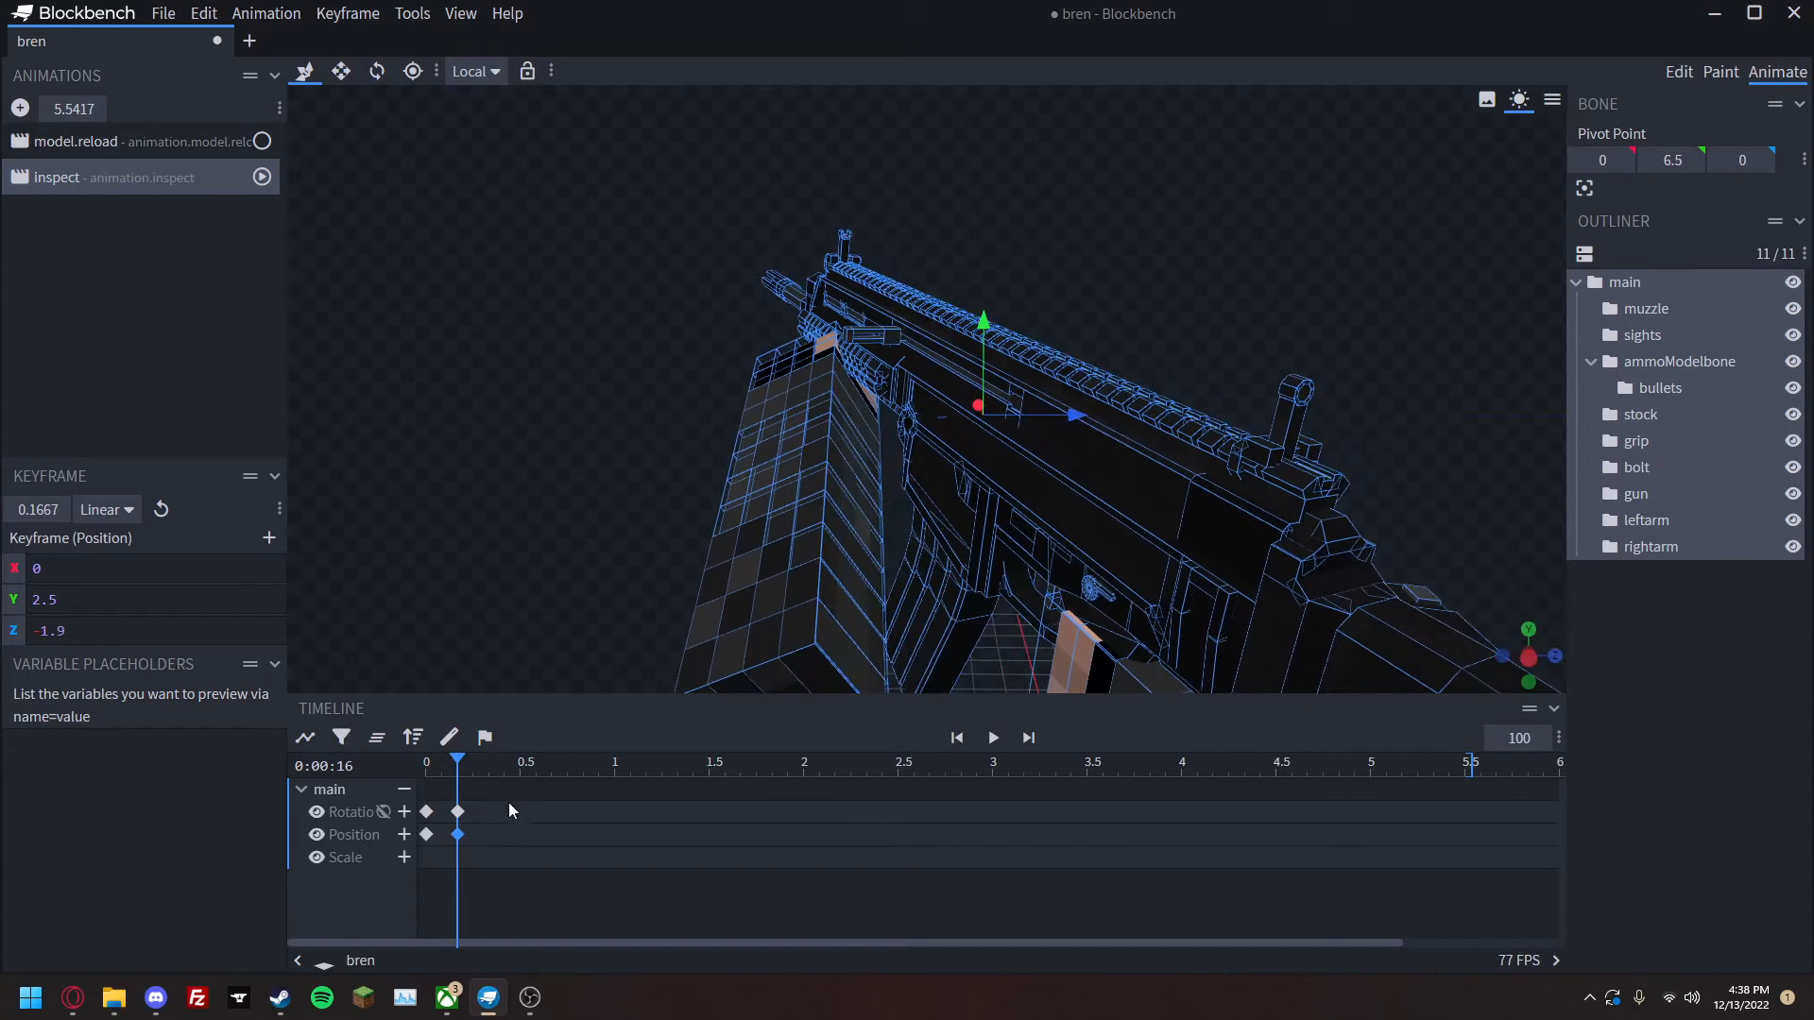
Move main's rotation and position keyframes from 0.1667 s to 0.2917 s, and play the motion back.
left_click_drag(459, 759, 561, 761)
mouse_move(488, 861)
left_mouse_down()
mouse_move(451, 806)
mouse_move(481, 834)
left_mouse_up()
key("space")
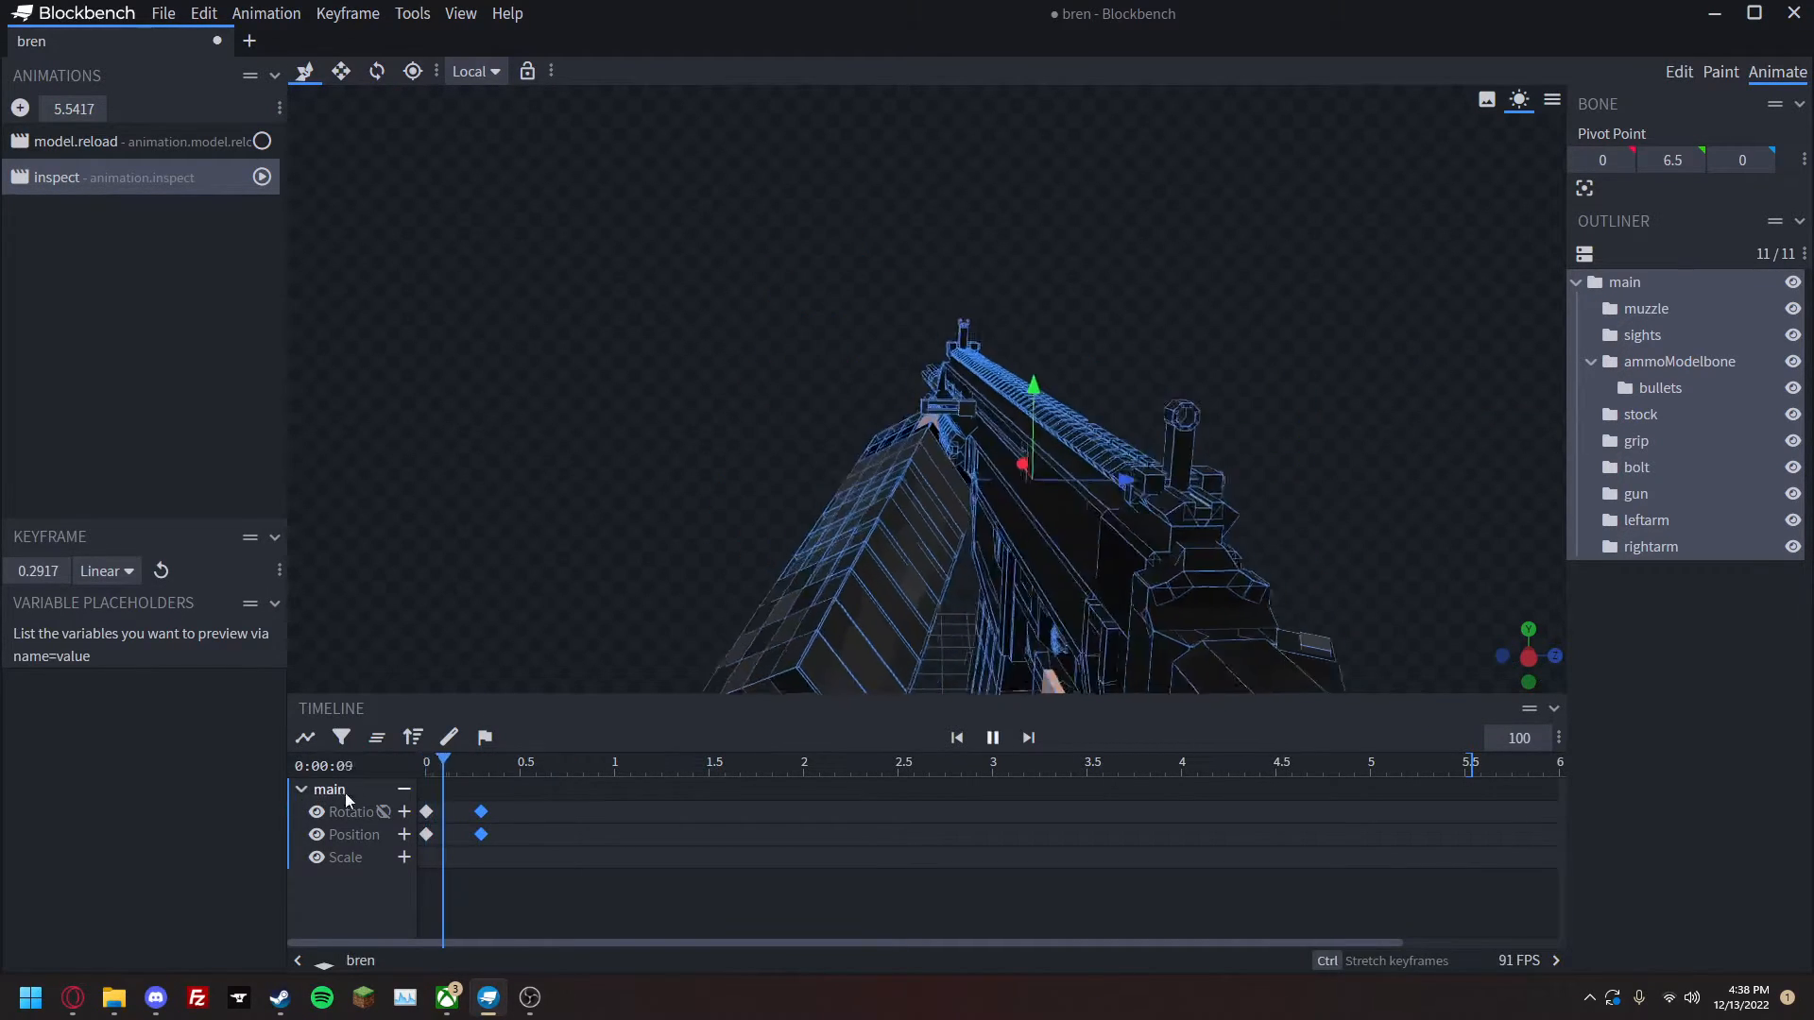
key("space")
Add a holding rotation key and a slightly rotated key to main, time them at 1 s and 1.1667 s, and play back.
left_click(404, 812)
left_click(601, 756)
left_click_drag(938, 385, 938, 374)
key("space")
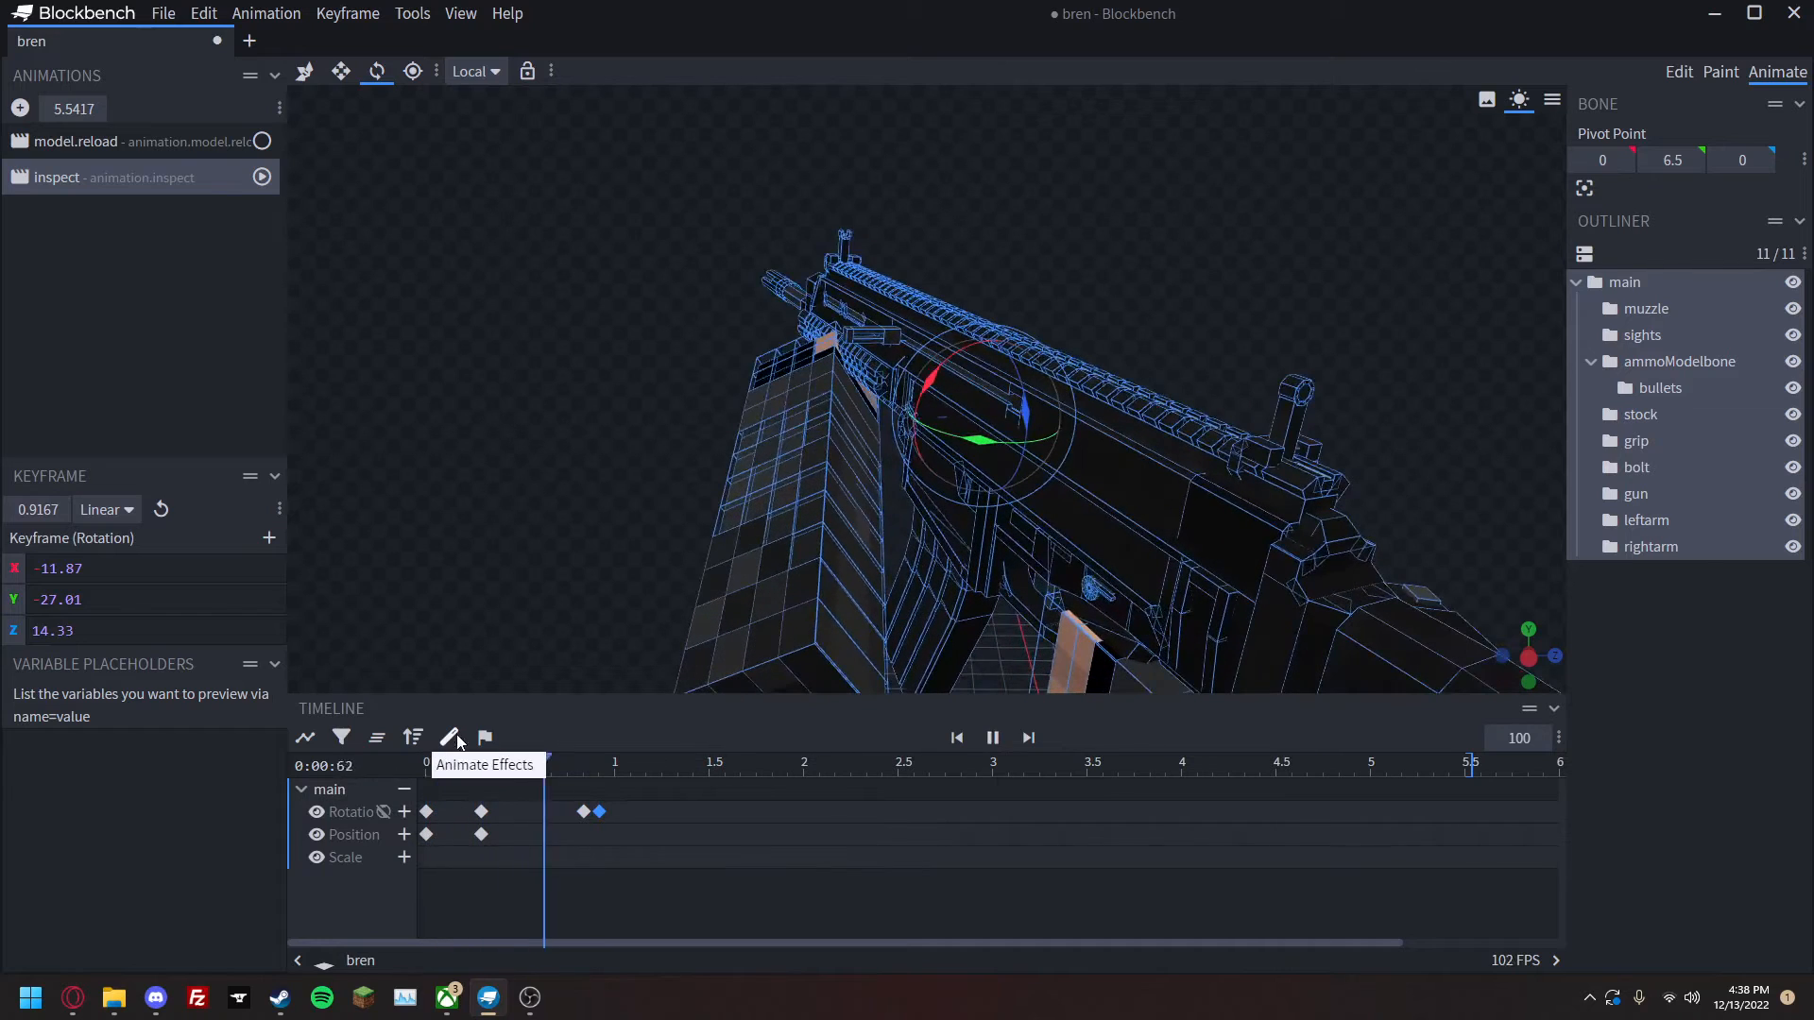
key("space")
left_click_drag(635, 850, 400, 776)
left_click(631, 814)
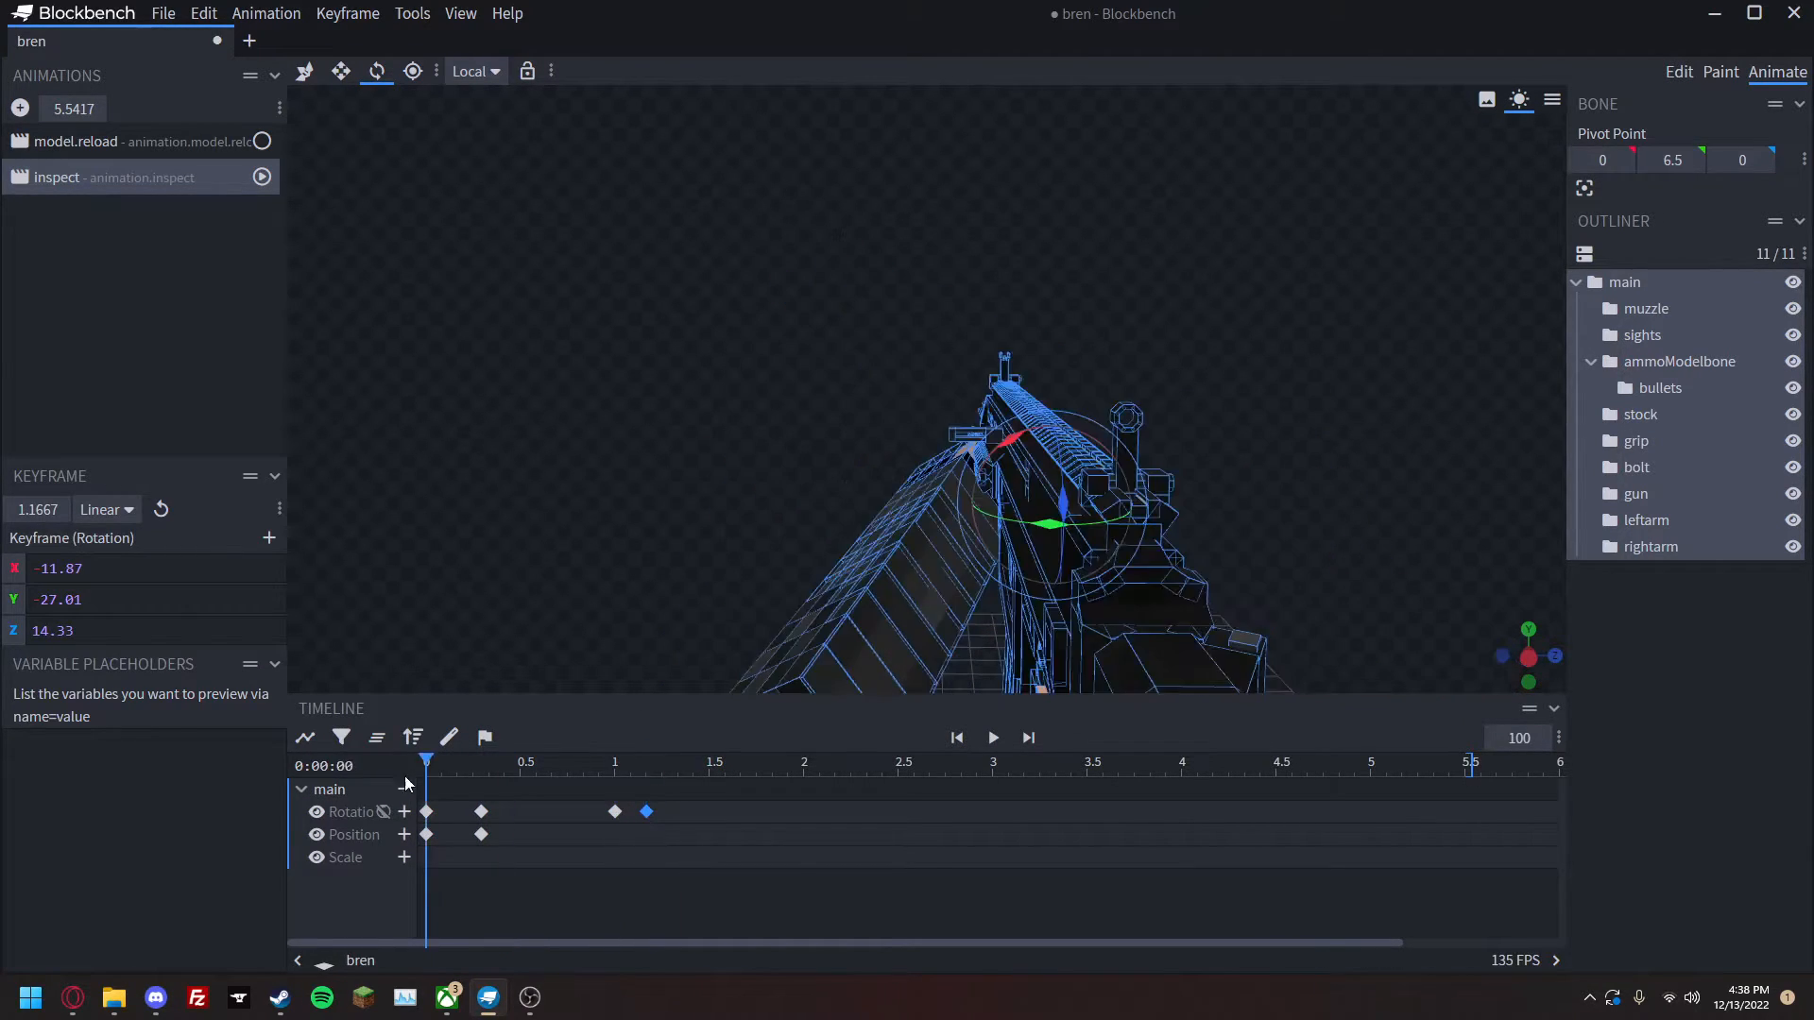
key("space")
key("space")
Key leftarm's position at 1 s, lower it to Y -8 at 1.1667 s, and play back.
left_click_drag(726, 767, 615, 788)
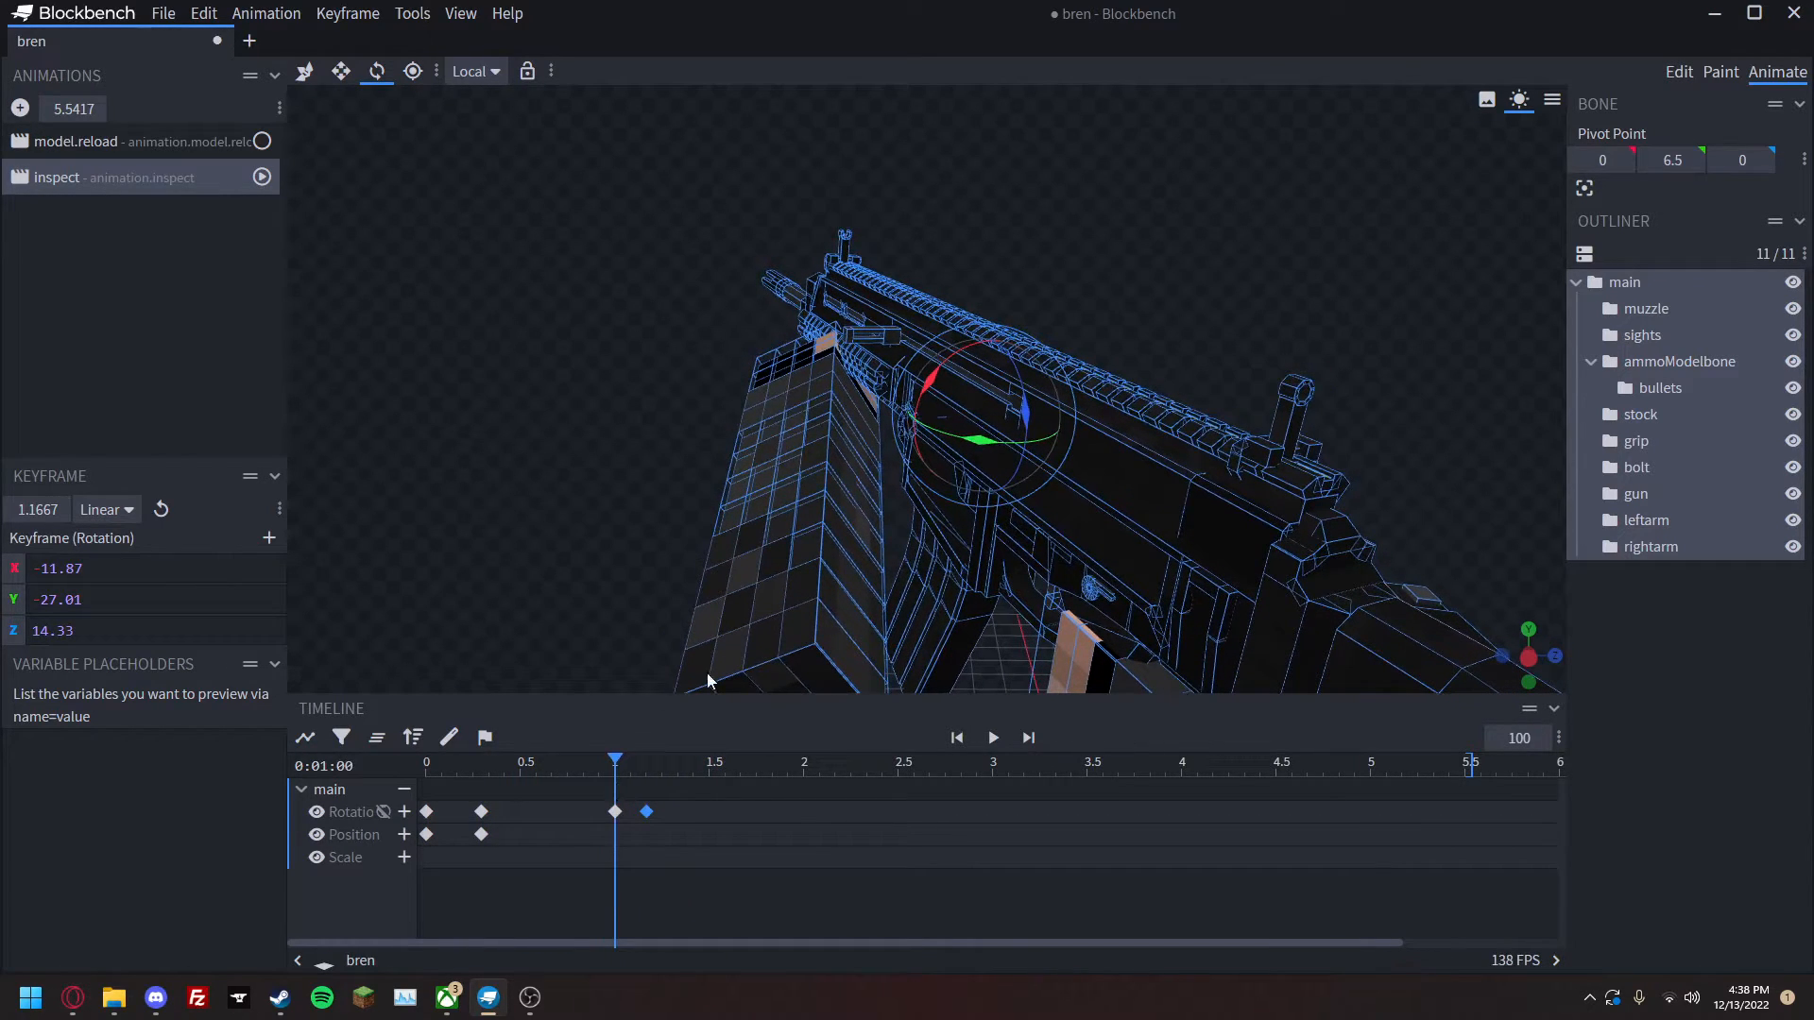
left_click(404, 832)
left_click_drag(623, 772, 646, 771)
left_click_drag(820, 402, 786, 646)
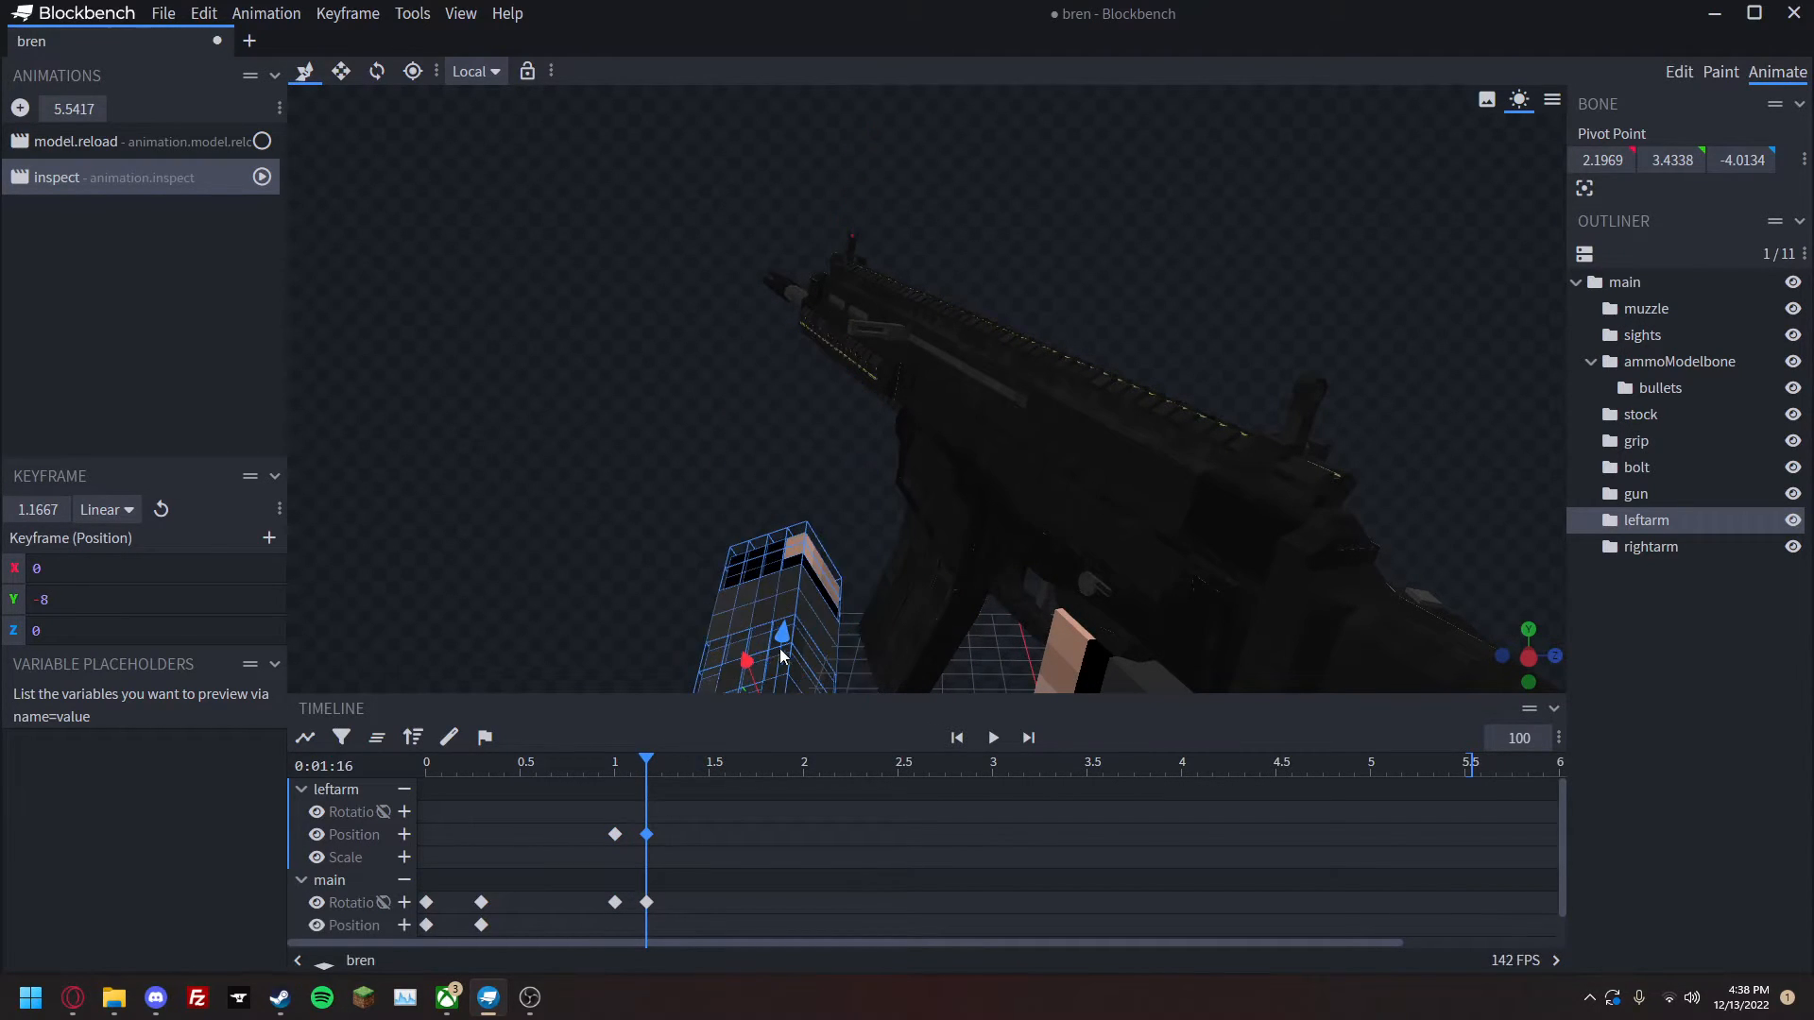
left_click_drag(627, 771, 424, 780)
key("space")
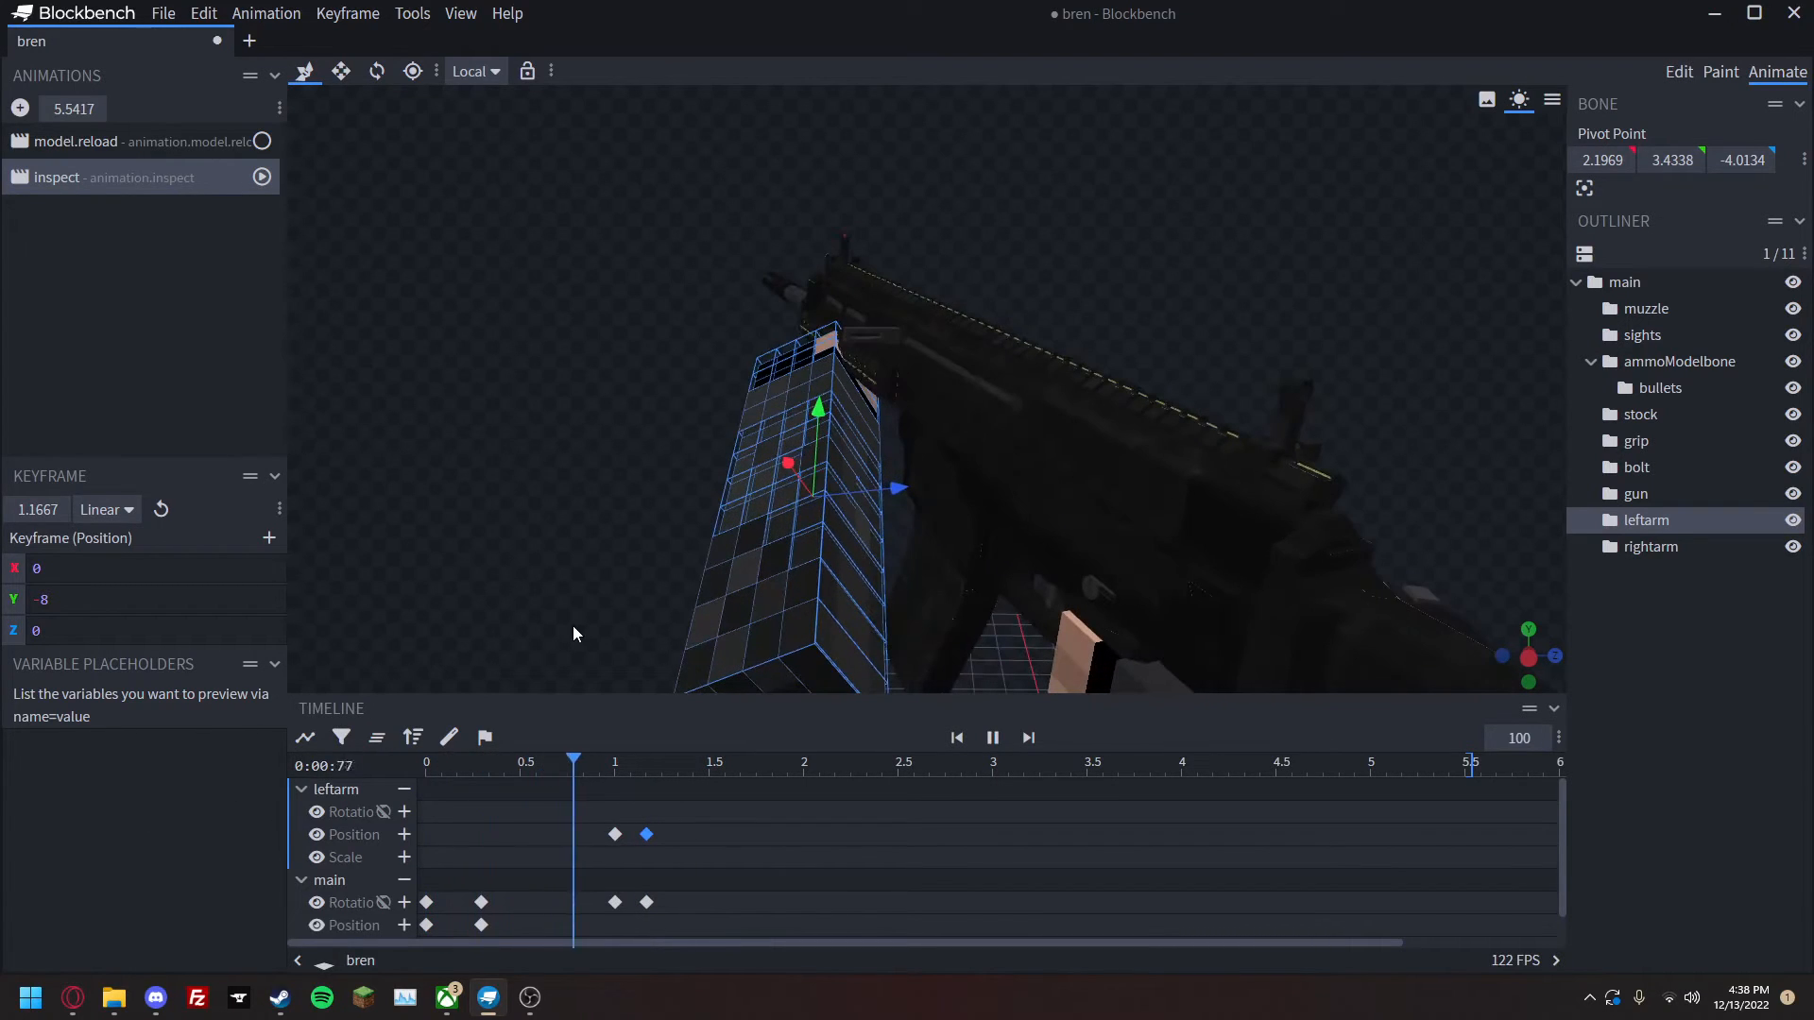
key("space")
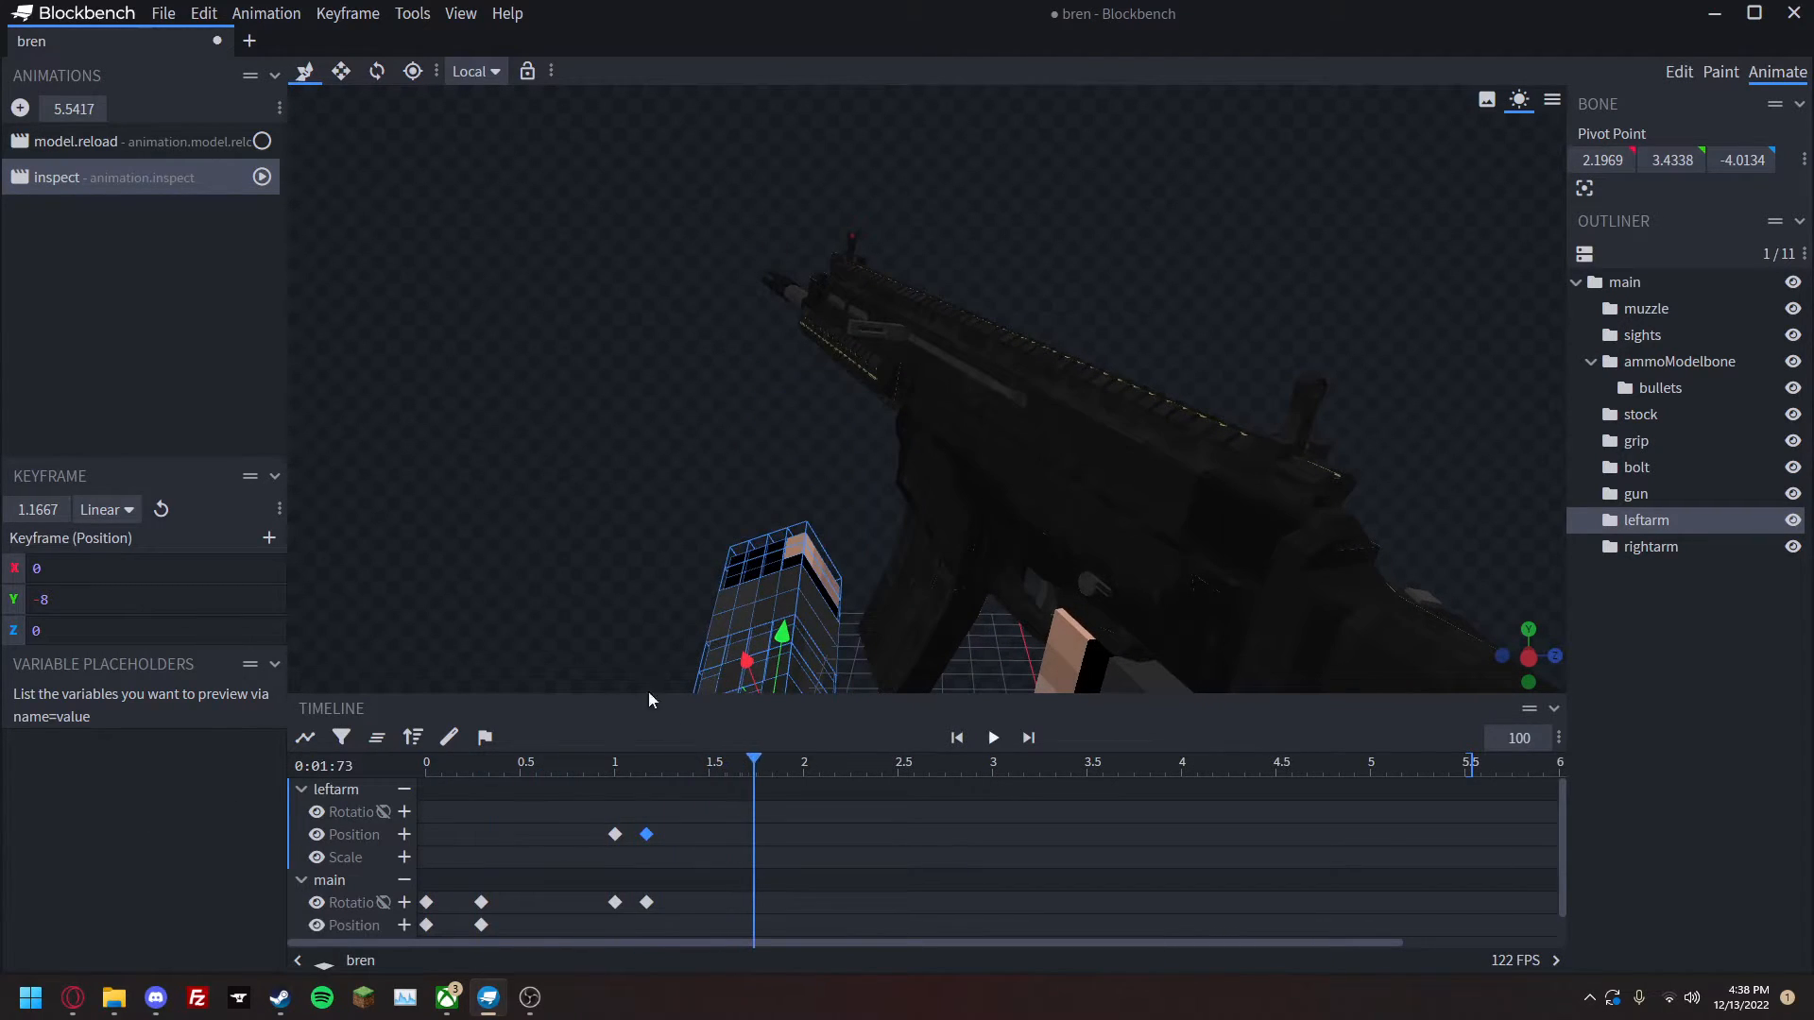
Key main's rotation and position at 2 s, rotate it to about X 46.68, Y 0.21, Z 15.27 at 2.2083 s, and play back.
left_click(404, 902)
left_click(404, 900)
left_click_drag(801, 767, 844, 767)
key("r")
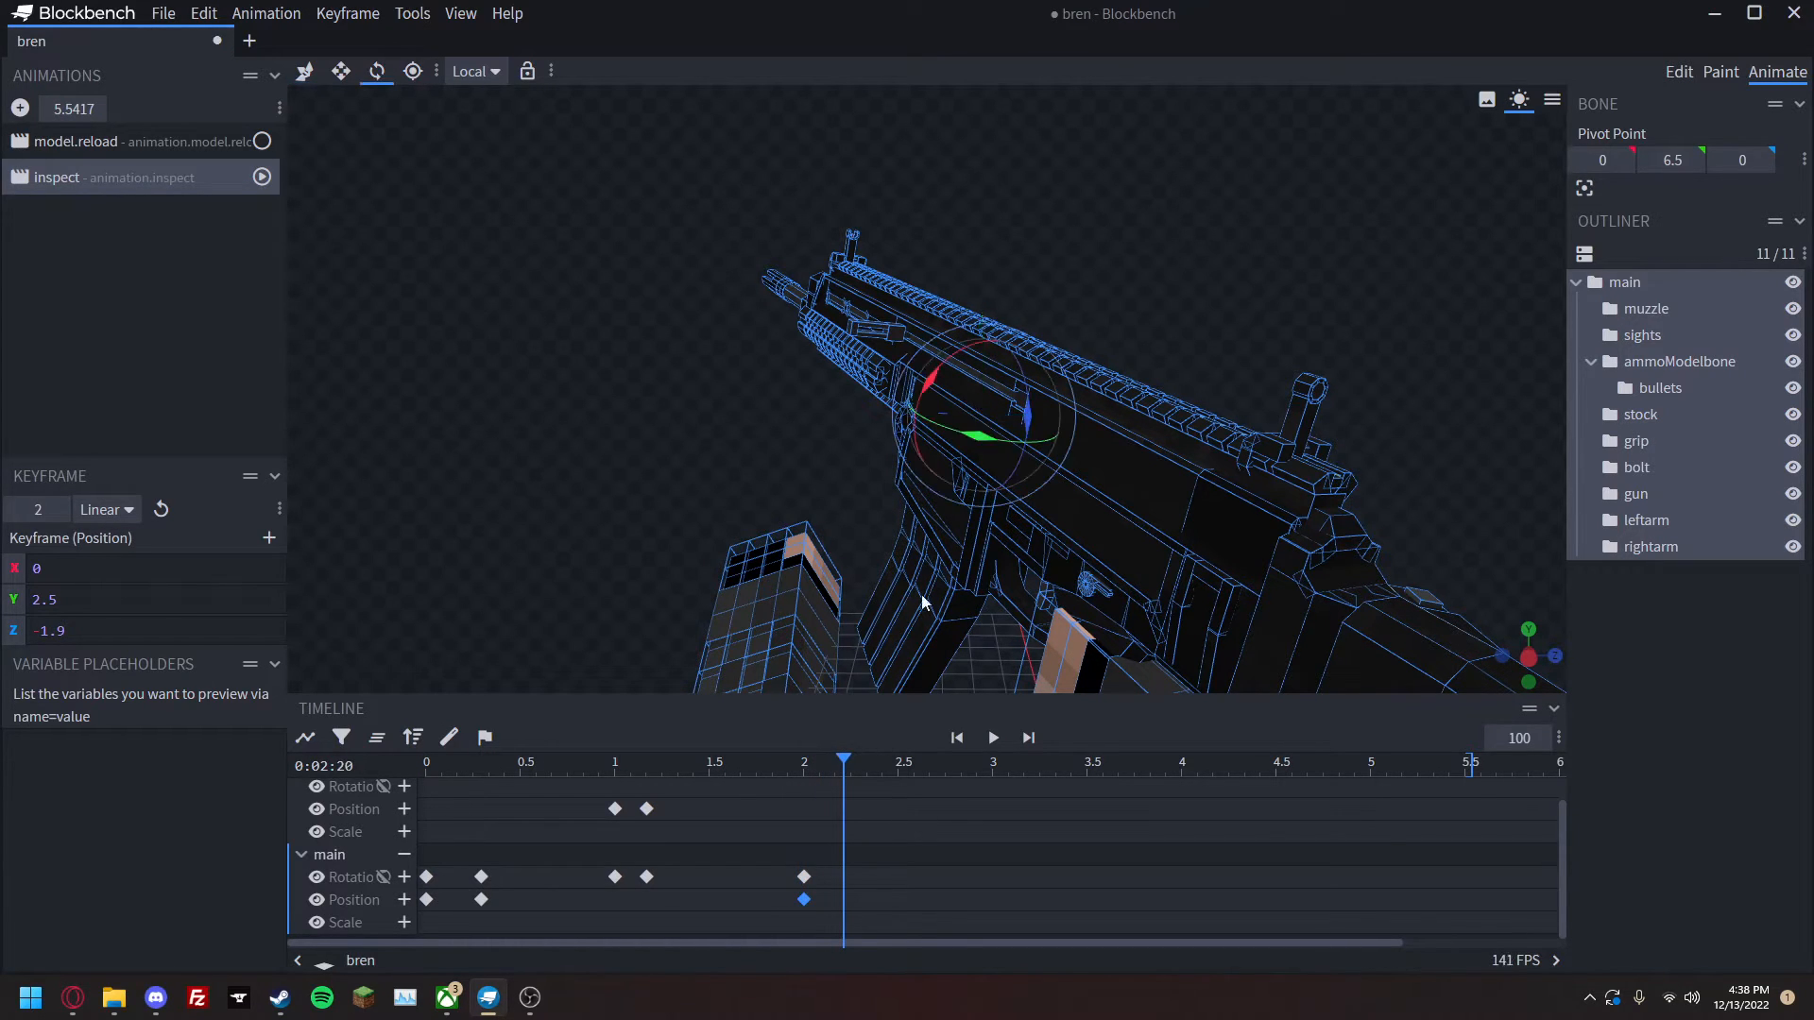
left_click_drag(962, 439, 1005, 427)
key("v")
left_click_drag(780, 770, 342, 822)
key("space")
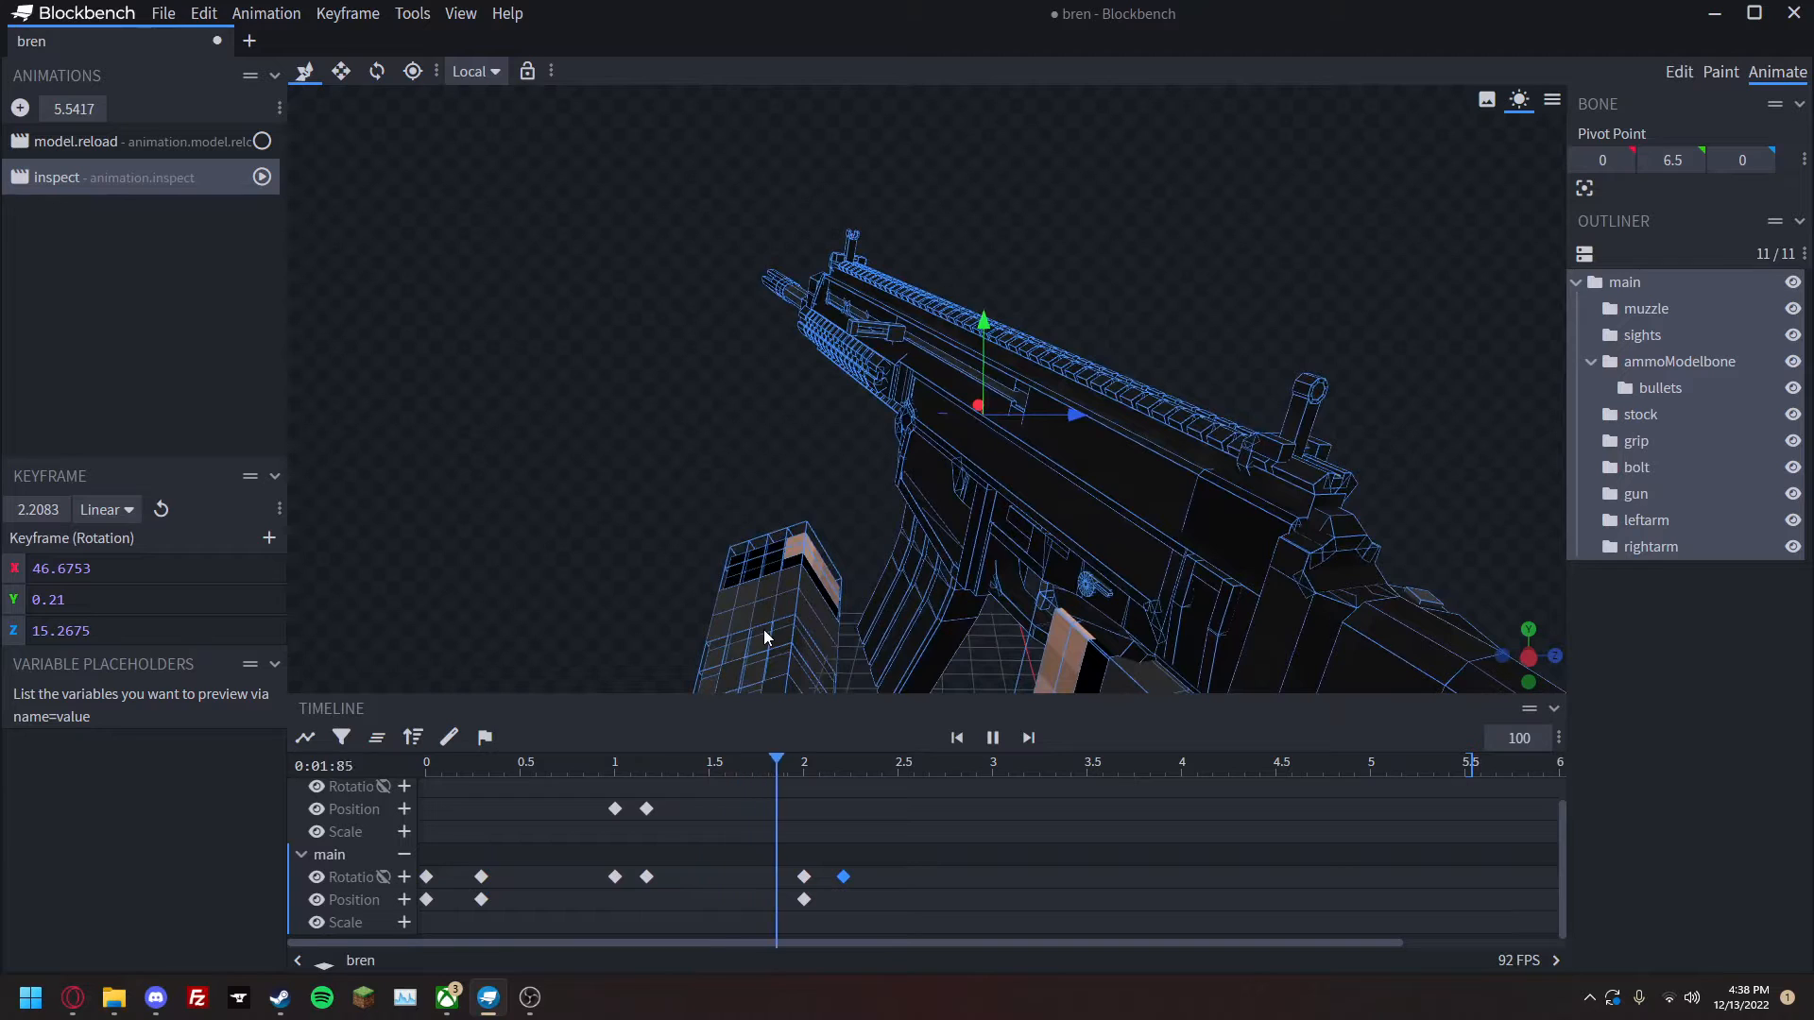
key("space")
Bring leftarm back by keying its position at 2 s and pasting its 1 s keyframe at about 2.1 s, and play back.
left_click_drag(915, 783, 745, 762)
left_click(615, 809)
key("ctrl+v")
key("space")
left_click(1691, 897)
key("space")
key("space")
key("space")
Hold main's rotation until about 3.1 s, rotate it to X 54.18, Y 0.21, Z 15.27 at 3.3333 s, and play back.
left_click(405, 902)
left_click_drag(1020, 761, 1057, 761)
left_click_drag(985, 342, 1001, 380)
key("space")
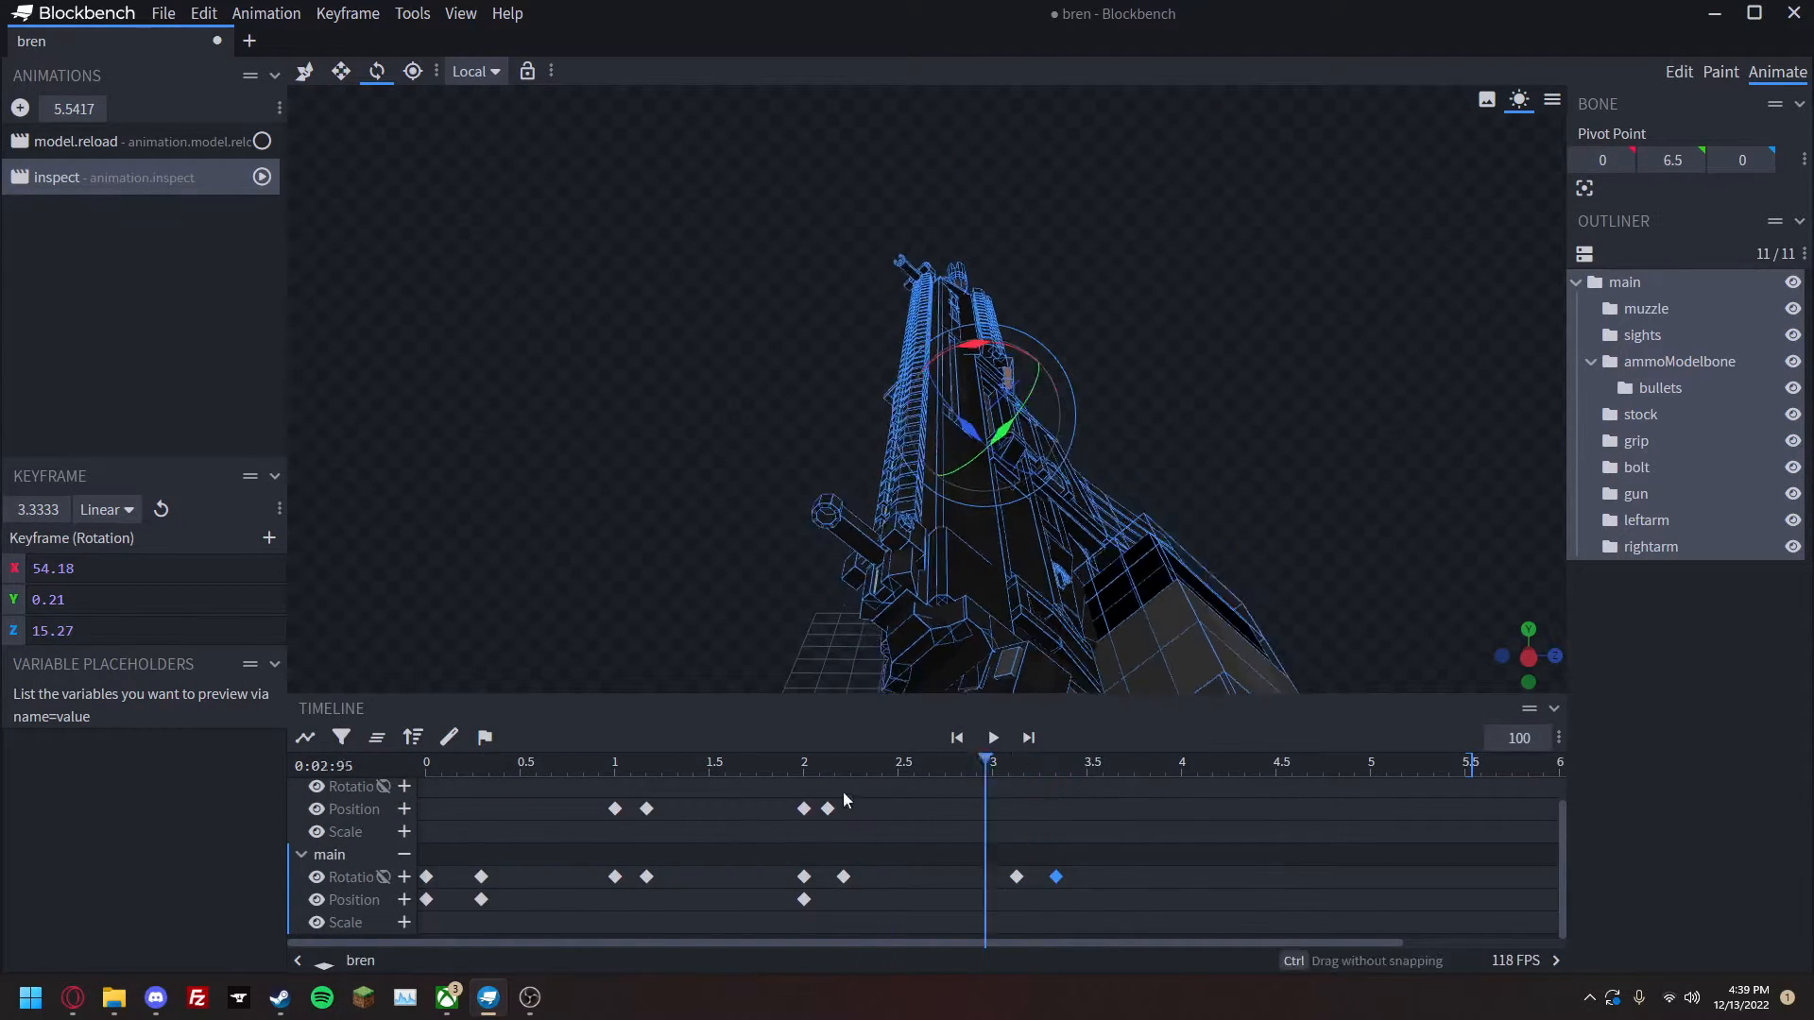
left_click(472, 765)
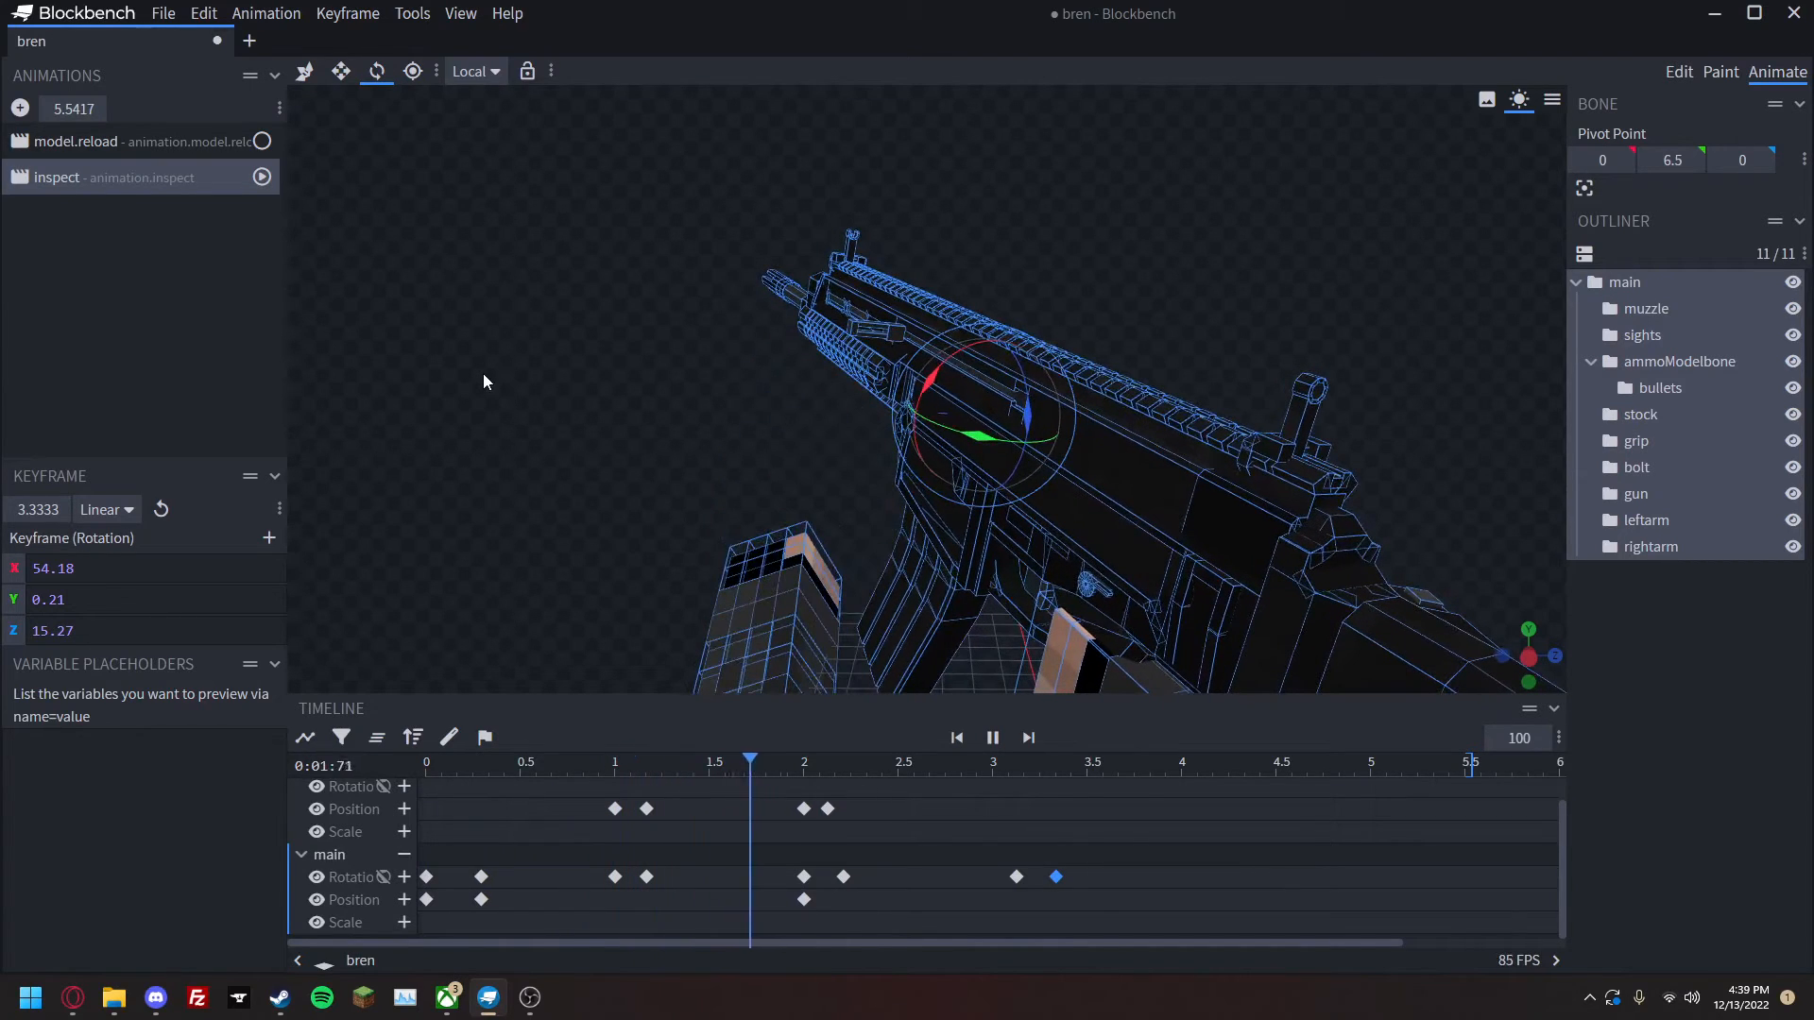
key("space")
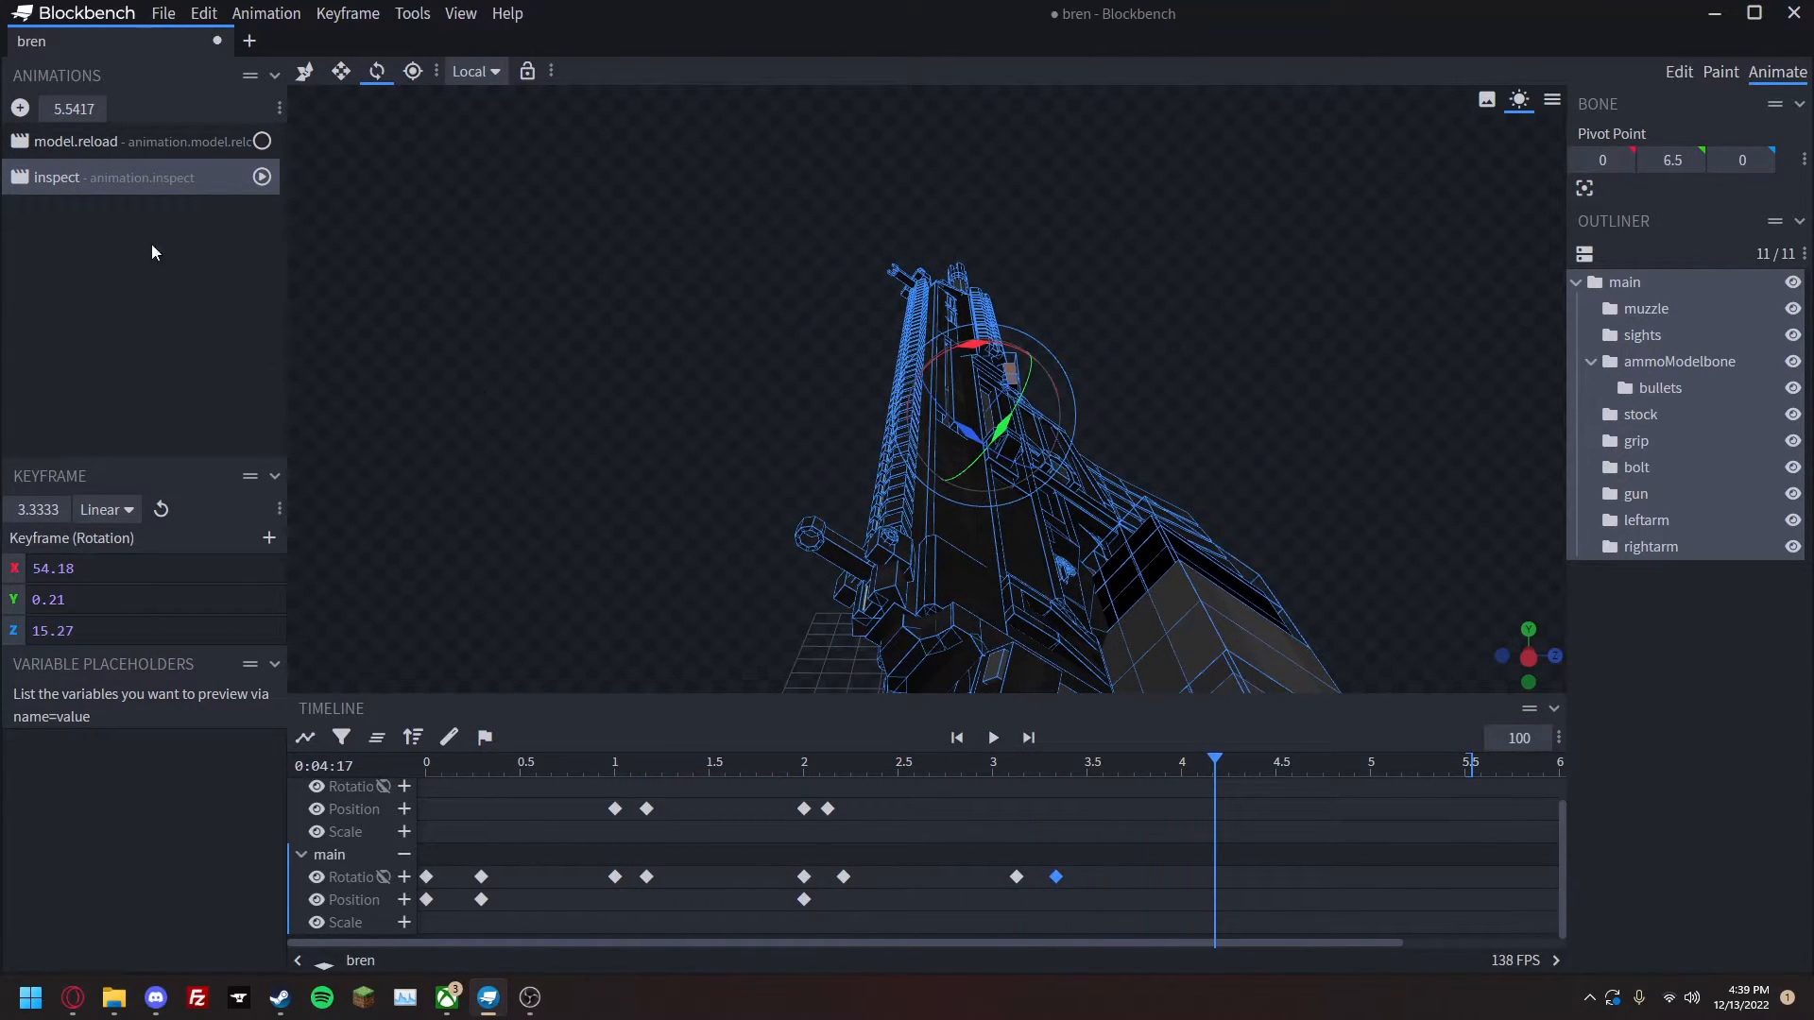
Key main's pose at about 3.9 s, paste the reload animation's final main keyframes from 4.0833 s, and play inspect.
left_click(129, 142)
left_click_drag(1148, 860, 1008, 831)
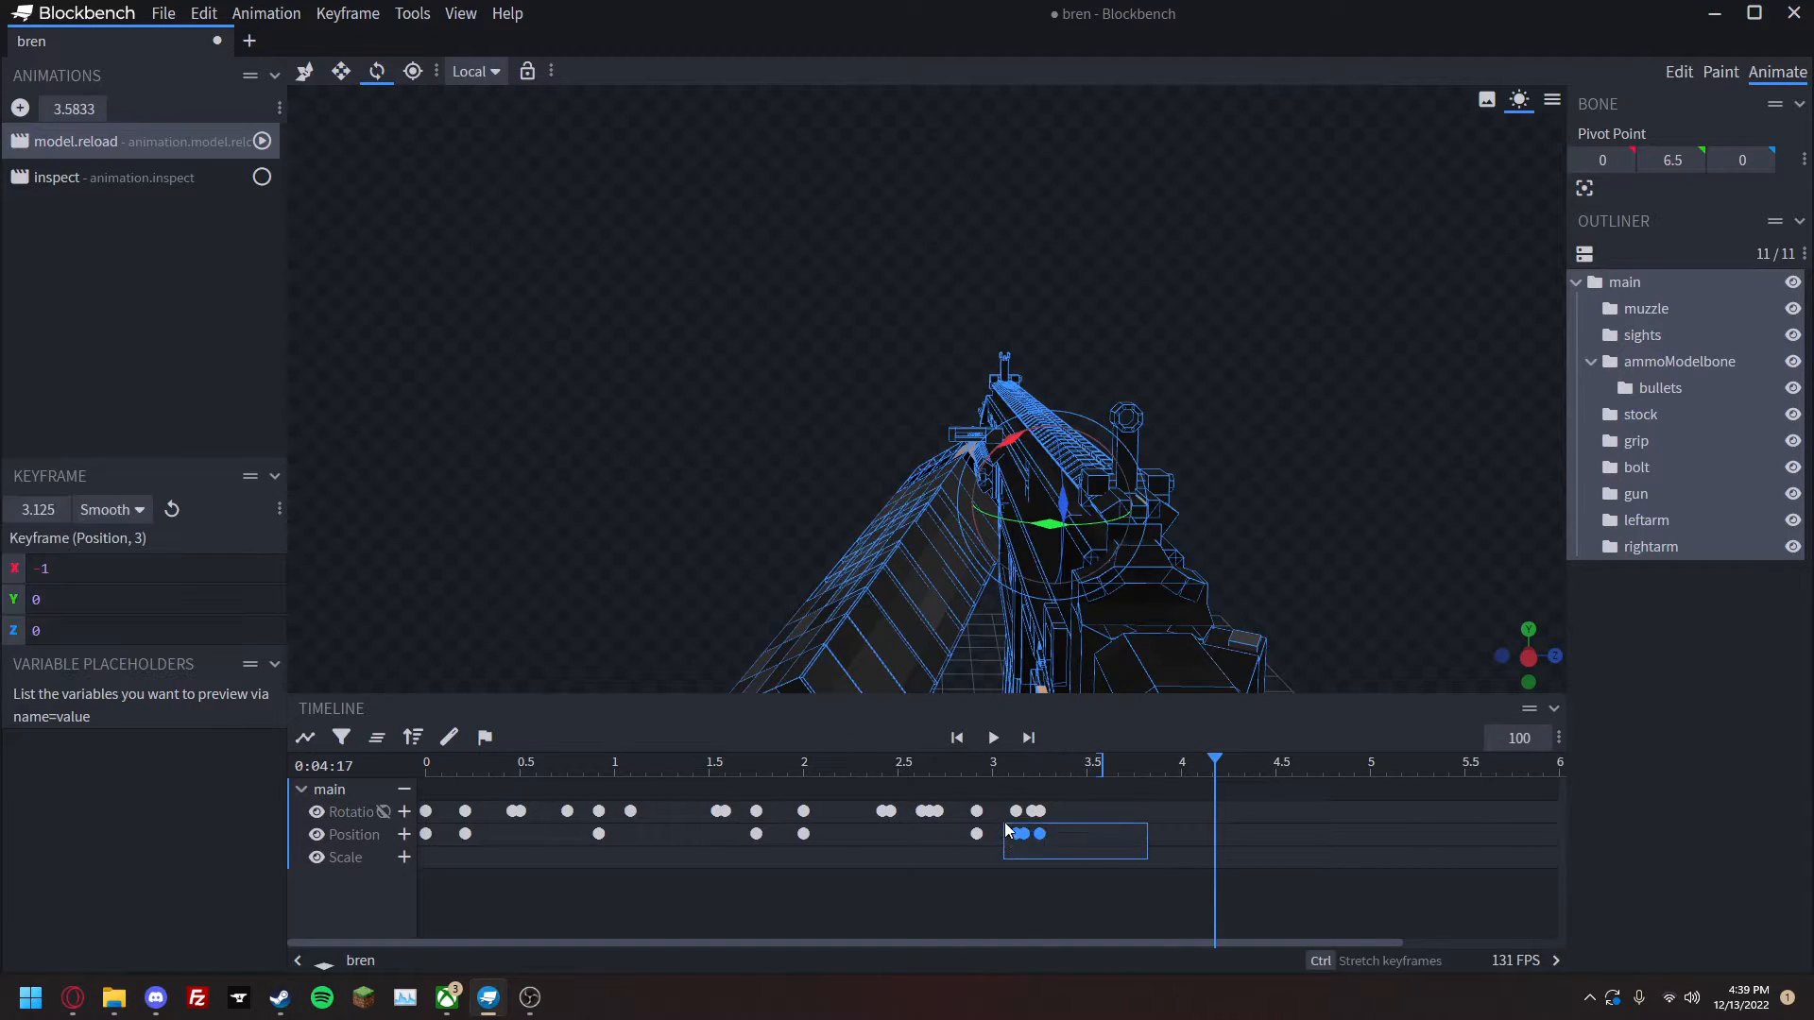
left_click(123, 178)
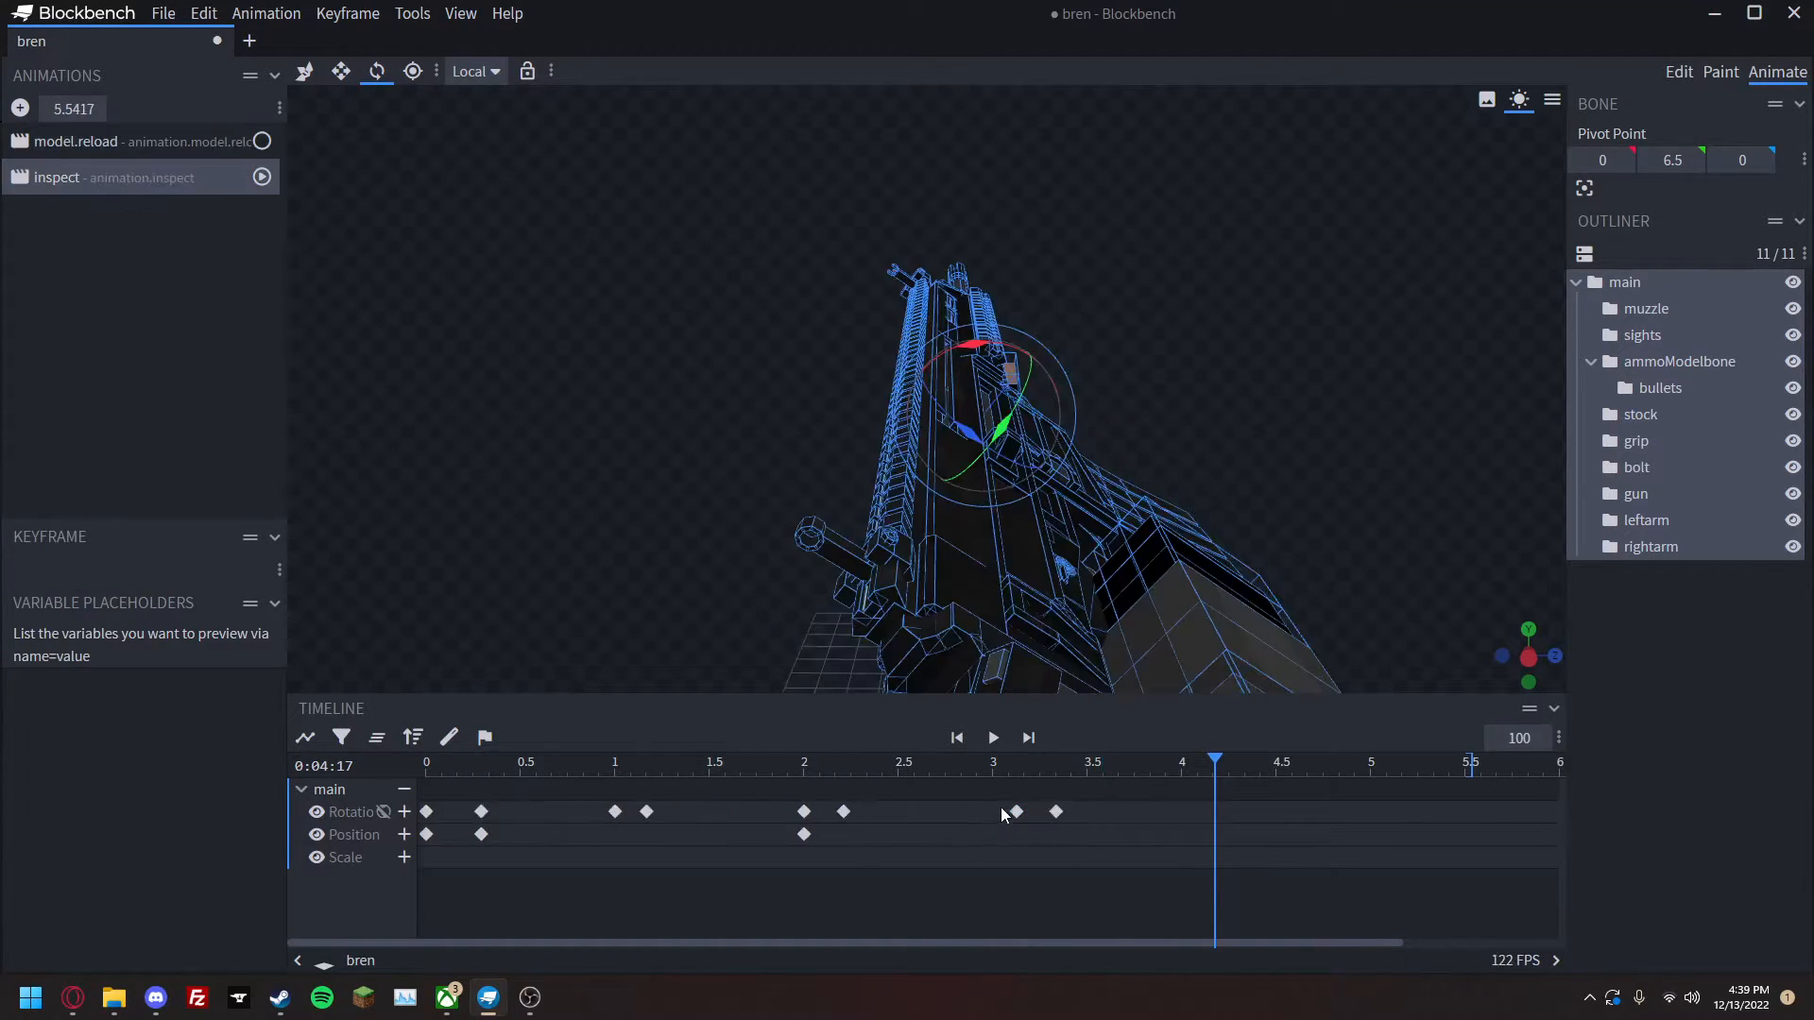
left_click_drag(1106, 770, 922, 799)
left_click(404, 812)
left_click(403, 834)
key("ctrl+v")
key("space")
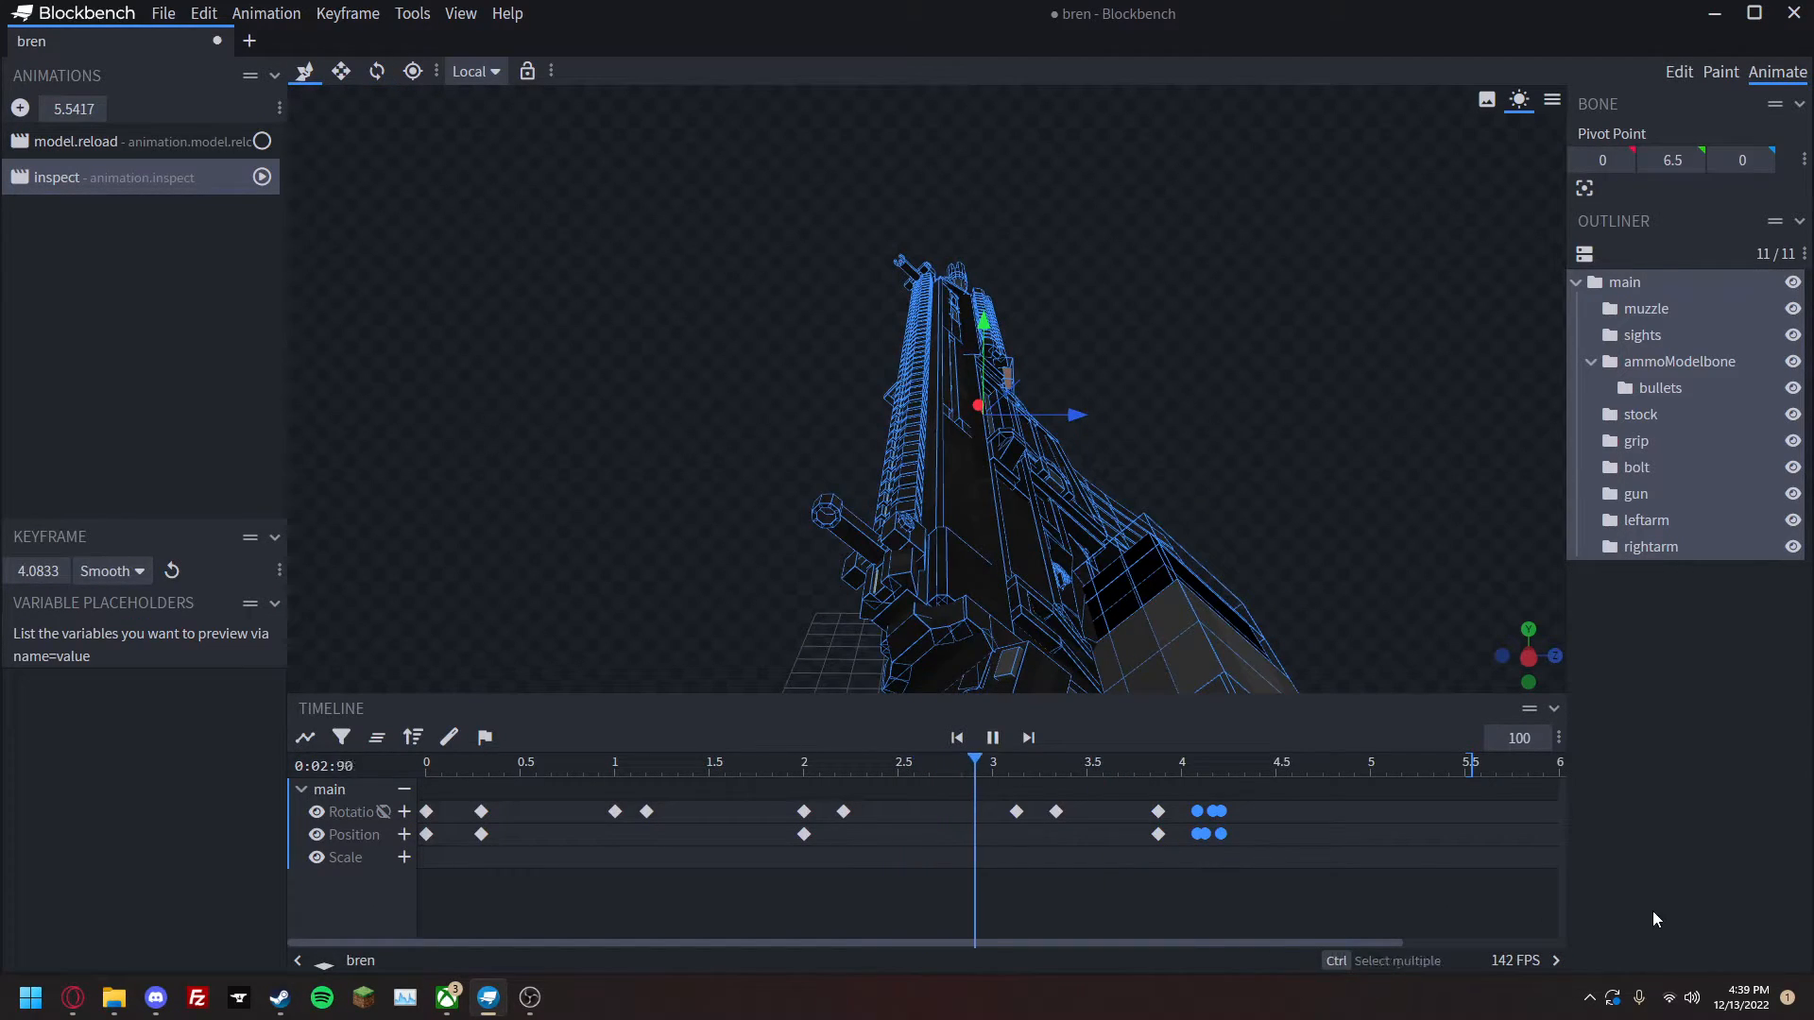
left_click(1604, 885)
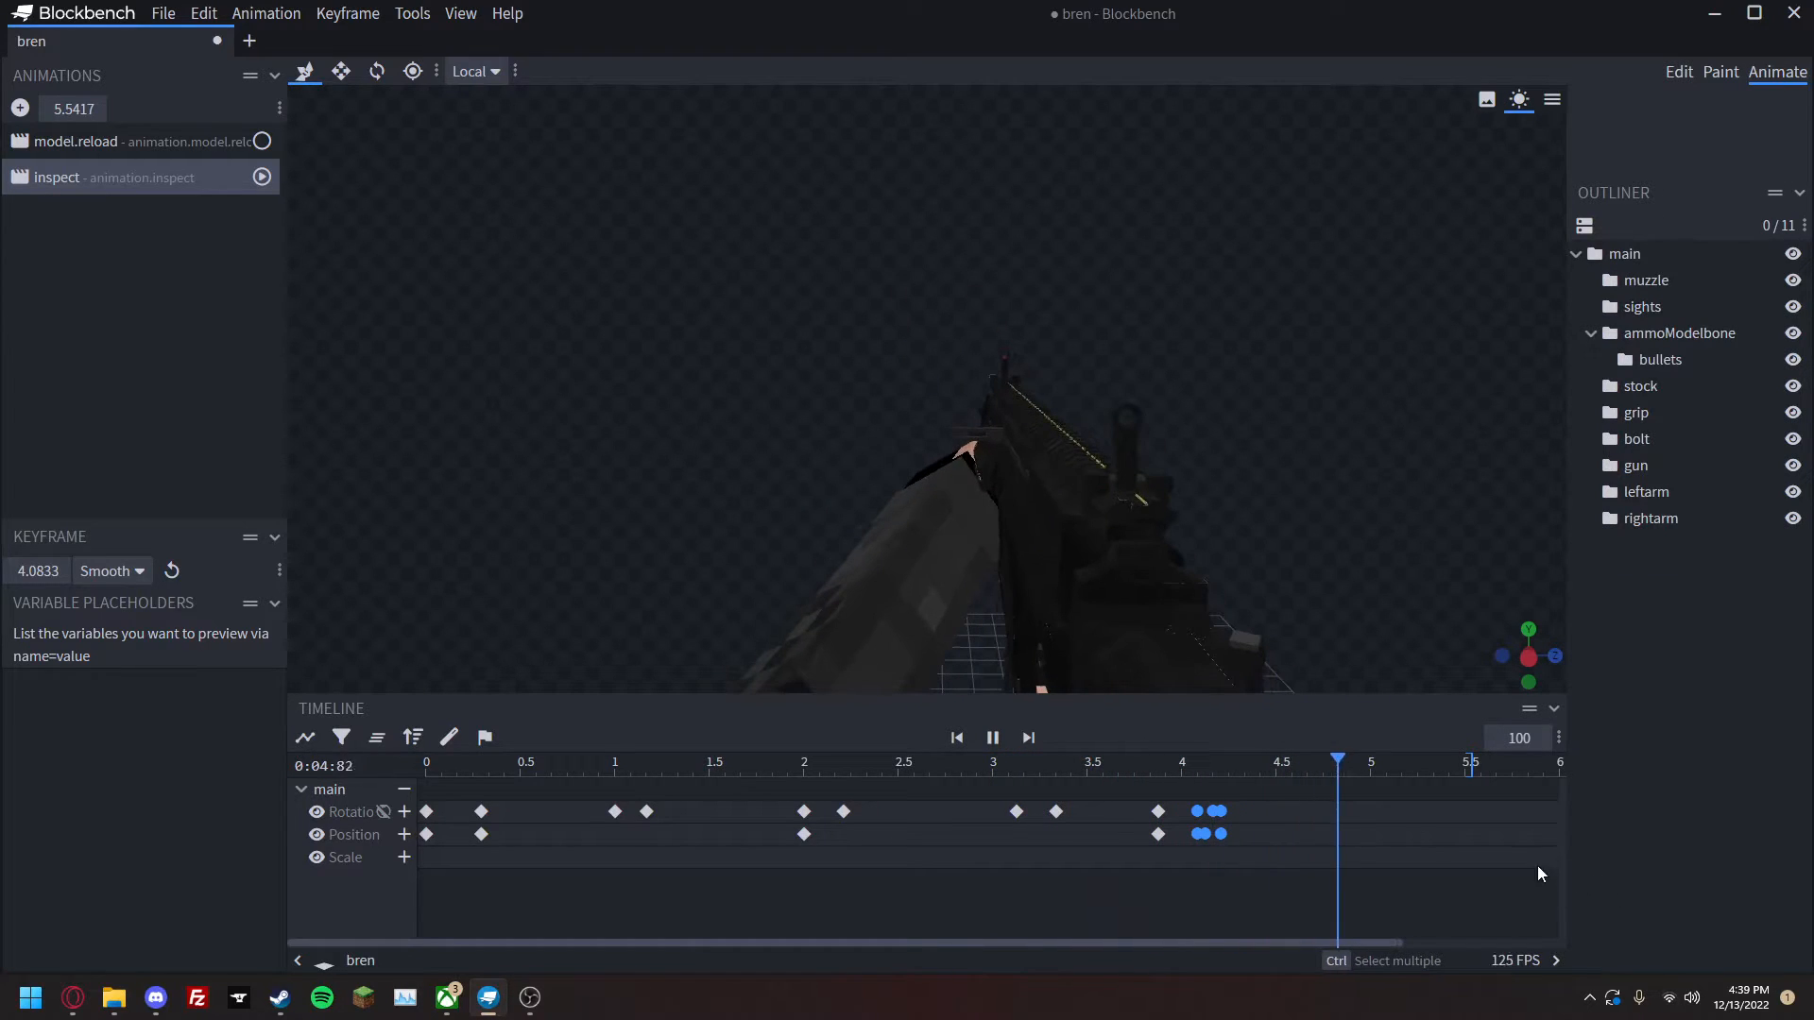
Shift main's return keyframes to start at 4.125 s, set all its keyframes to Smooth interpolation, and play back.
left_click_drag(1297, 895, 1206, 812)
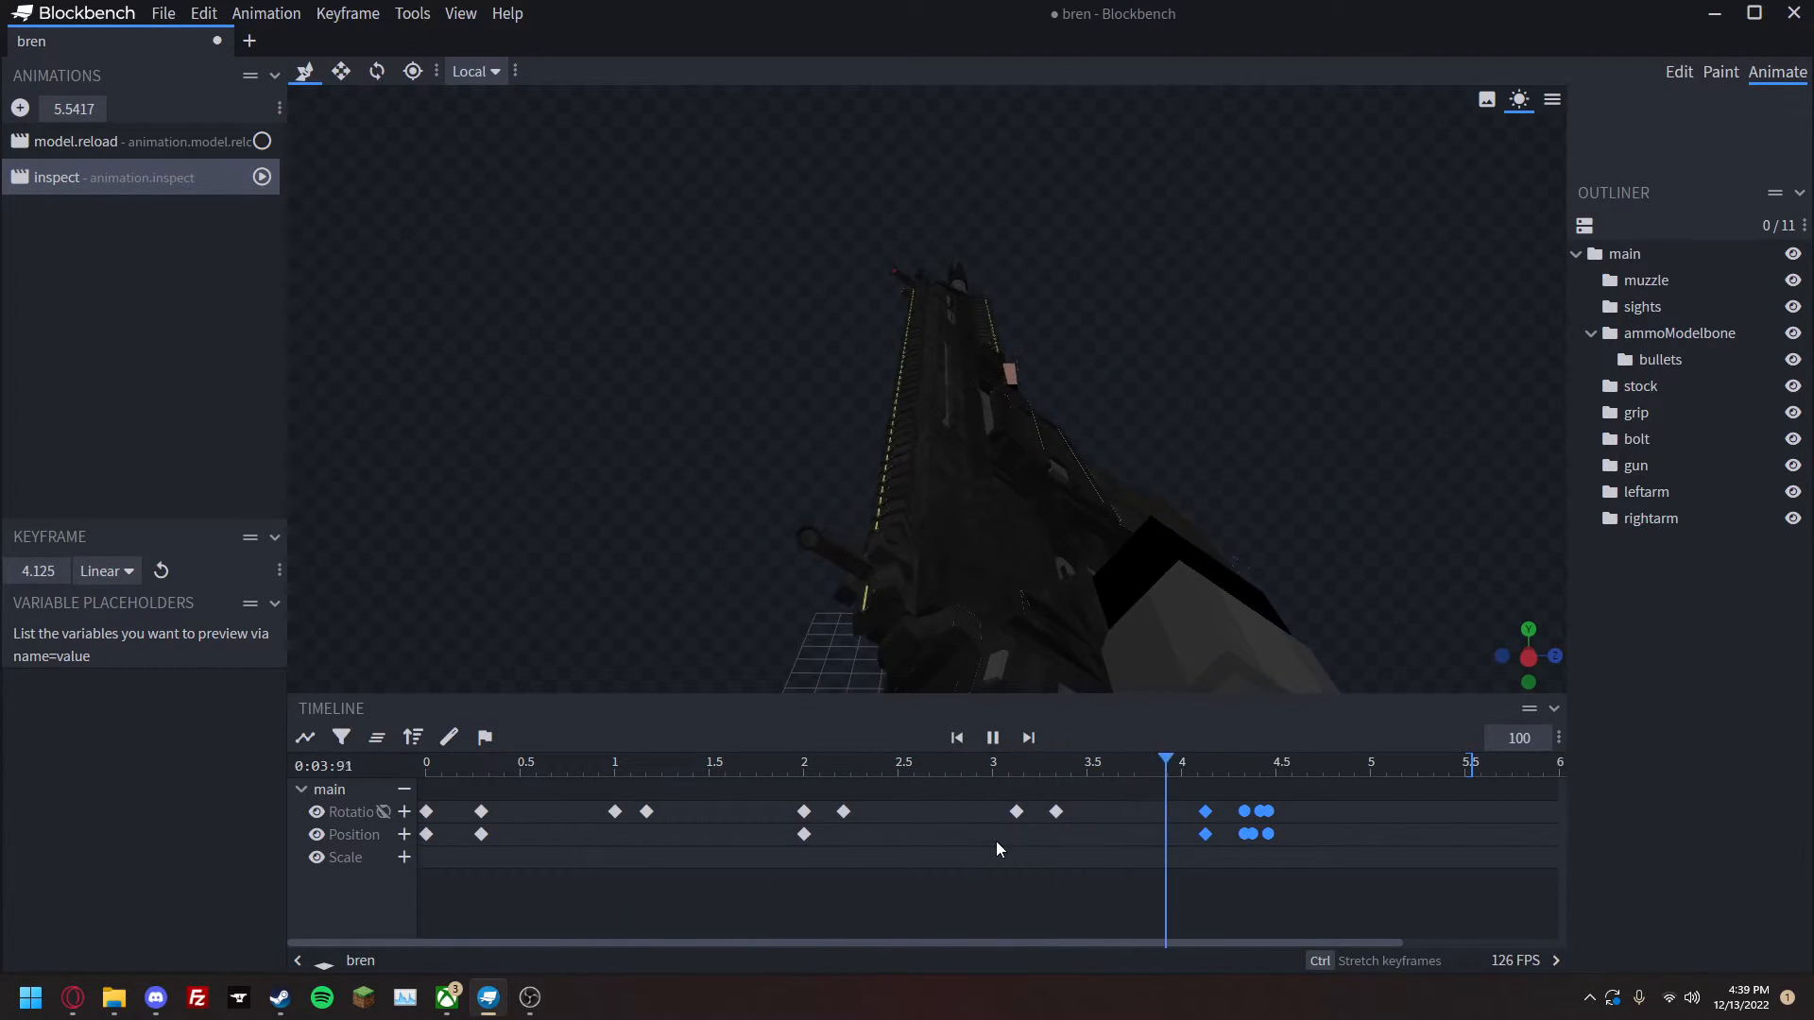
left_click_drag(1363, 913, 274, 801)
left_click(106, 570)
left_click(112, 627)
key("space")
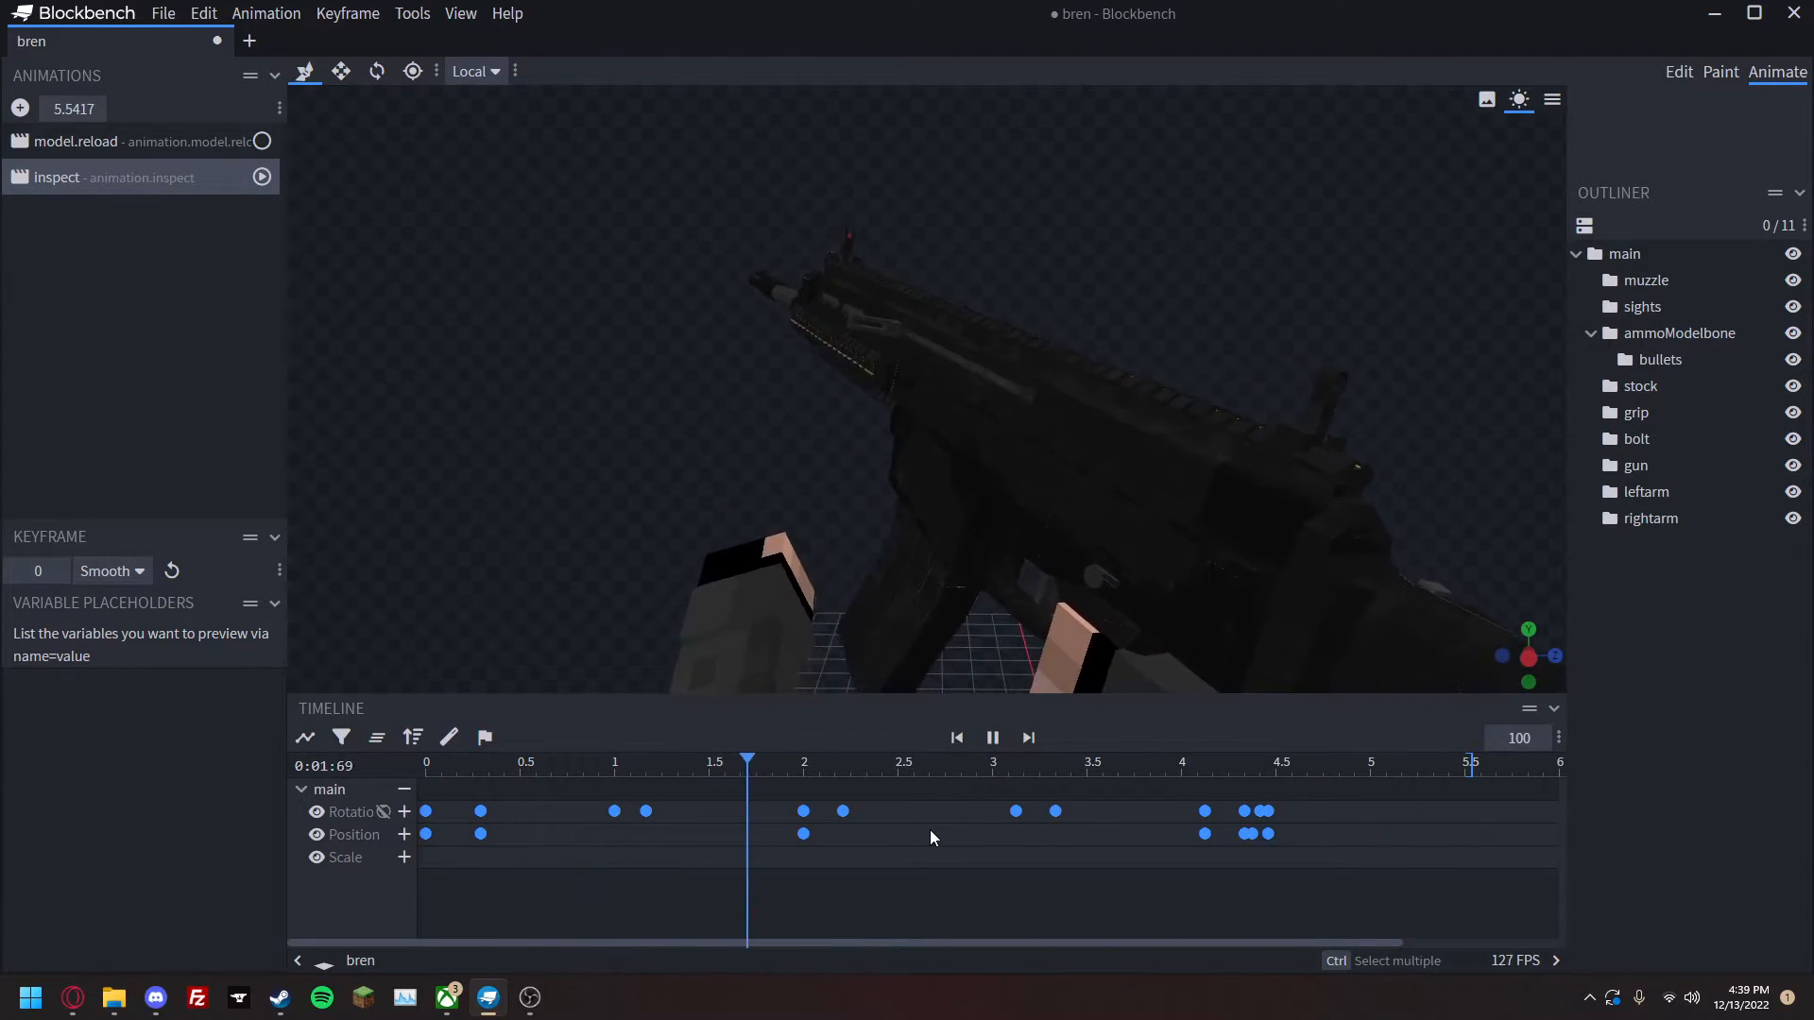
In the reload animation, key main's rotation at 1.3333 s to X -17.6251, Y -10.2545, Z 7.548, and play back.
left_click(199, 156)
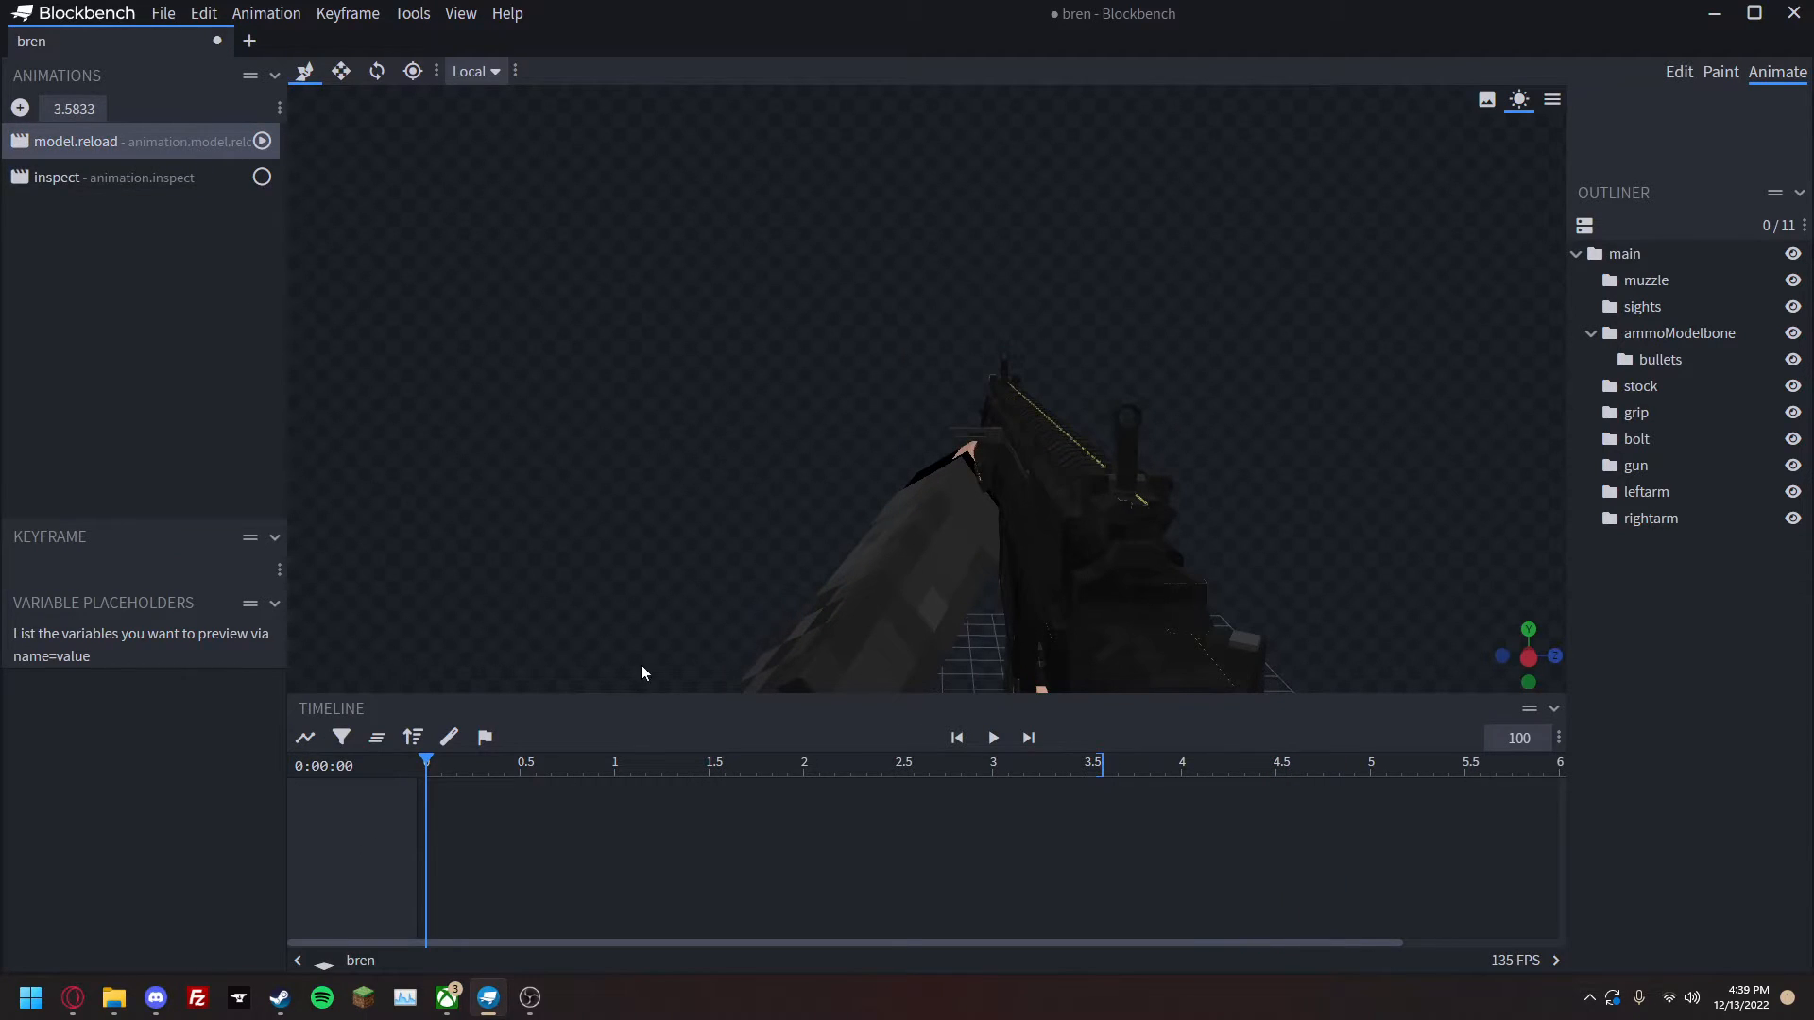
left_click(1661, 256)
left_click_drag(492, 760, 678, 762)
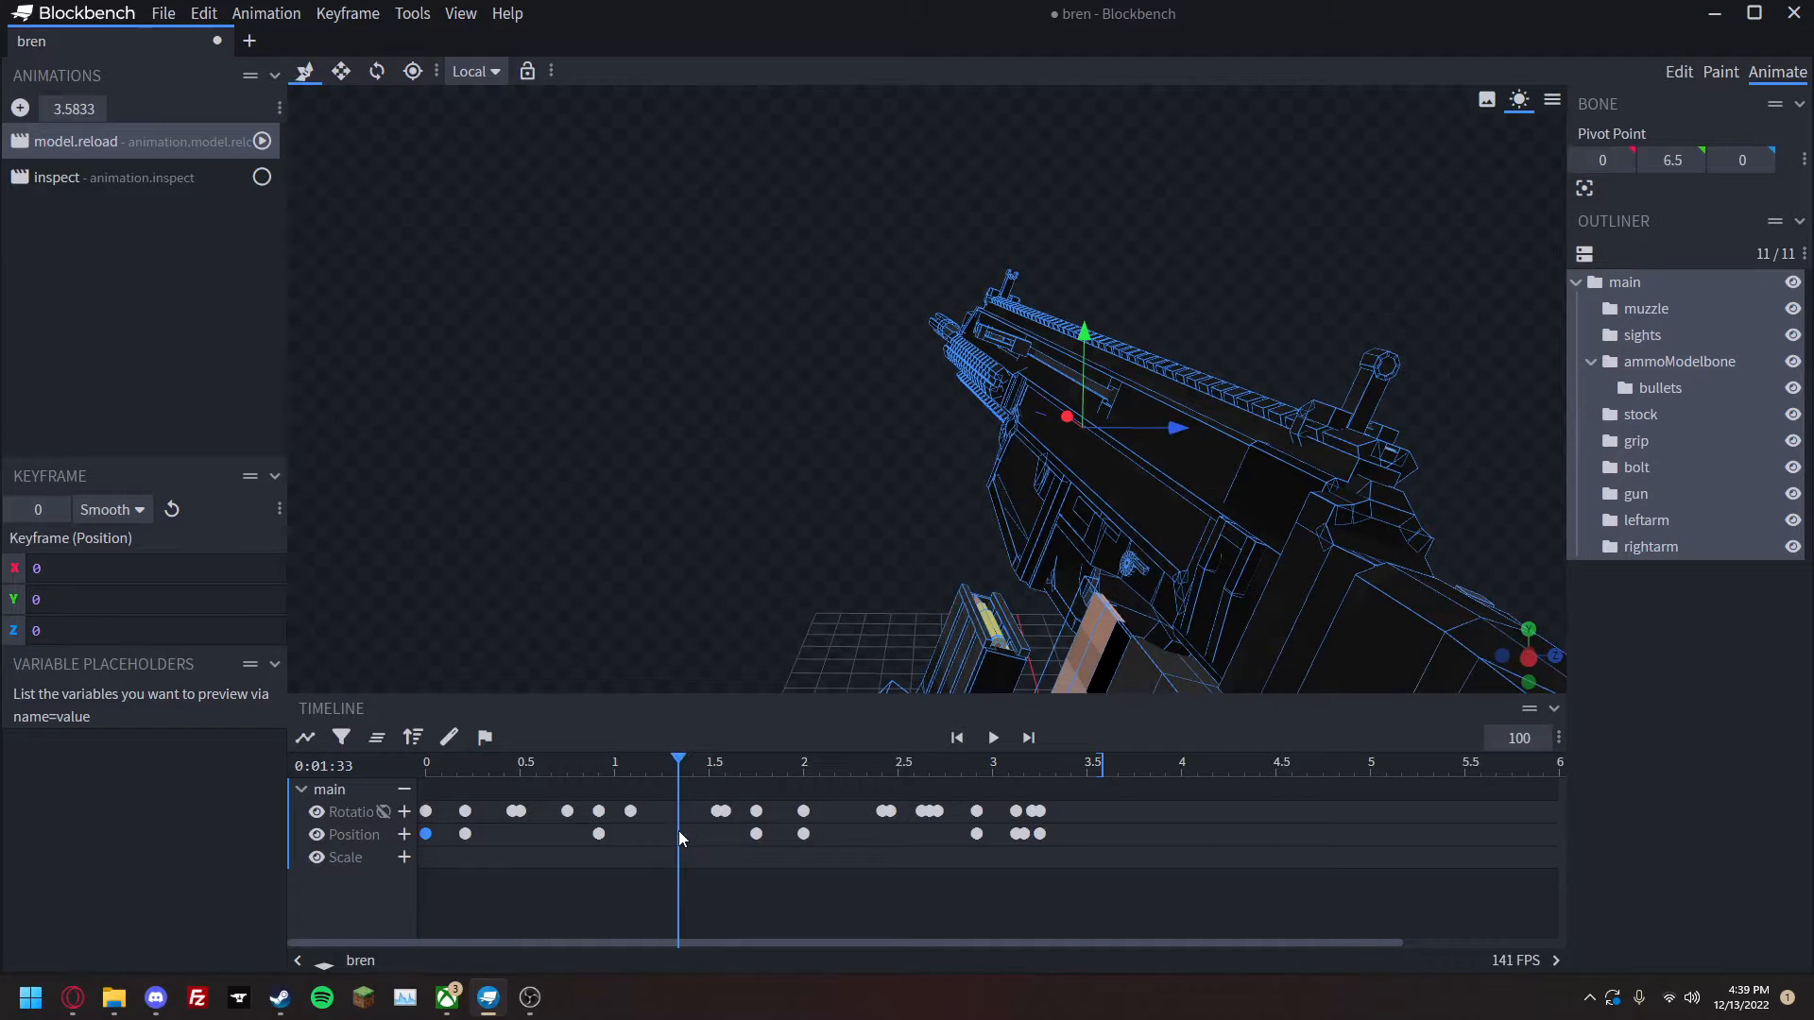
left_click(683, 803)
key("r")
left_click_drag(1030, 387, 1024, 389)
key("space")
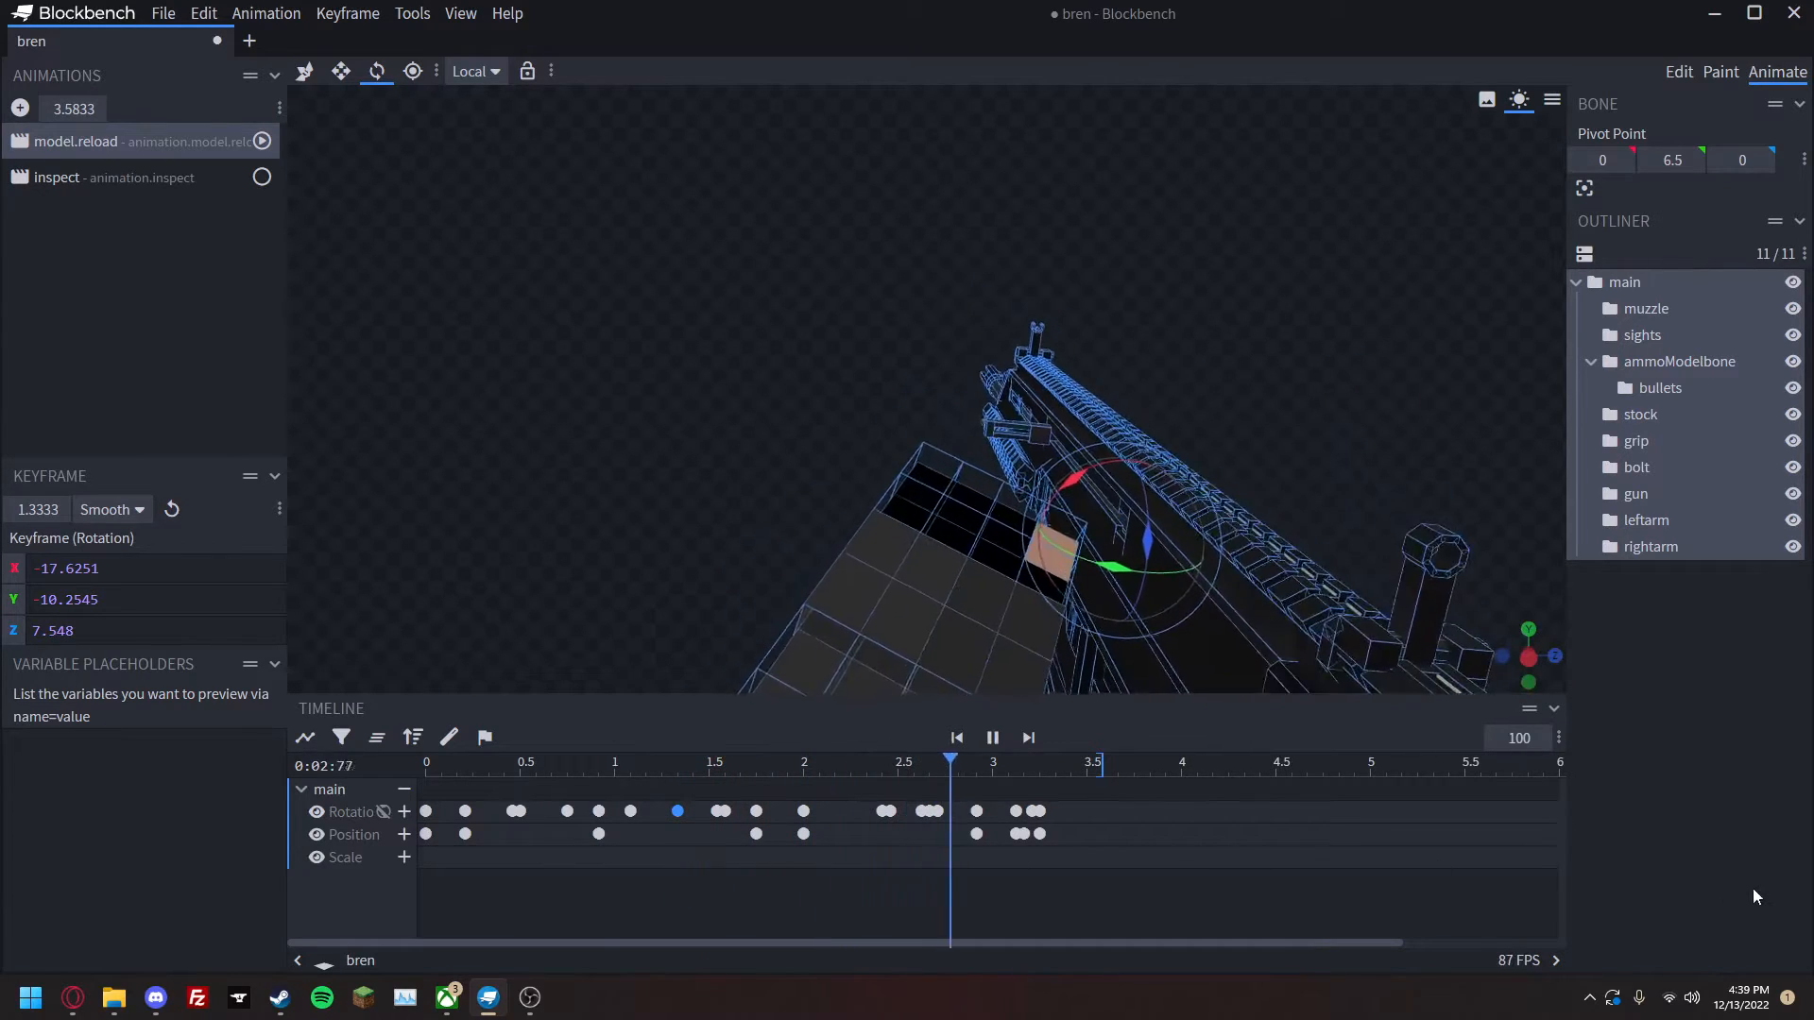
left_click(1704, 866)
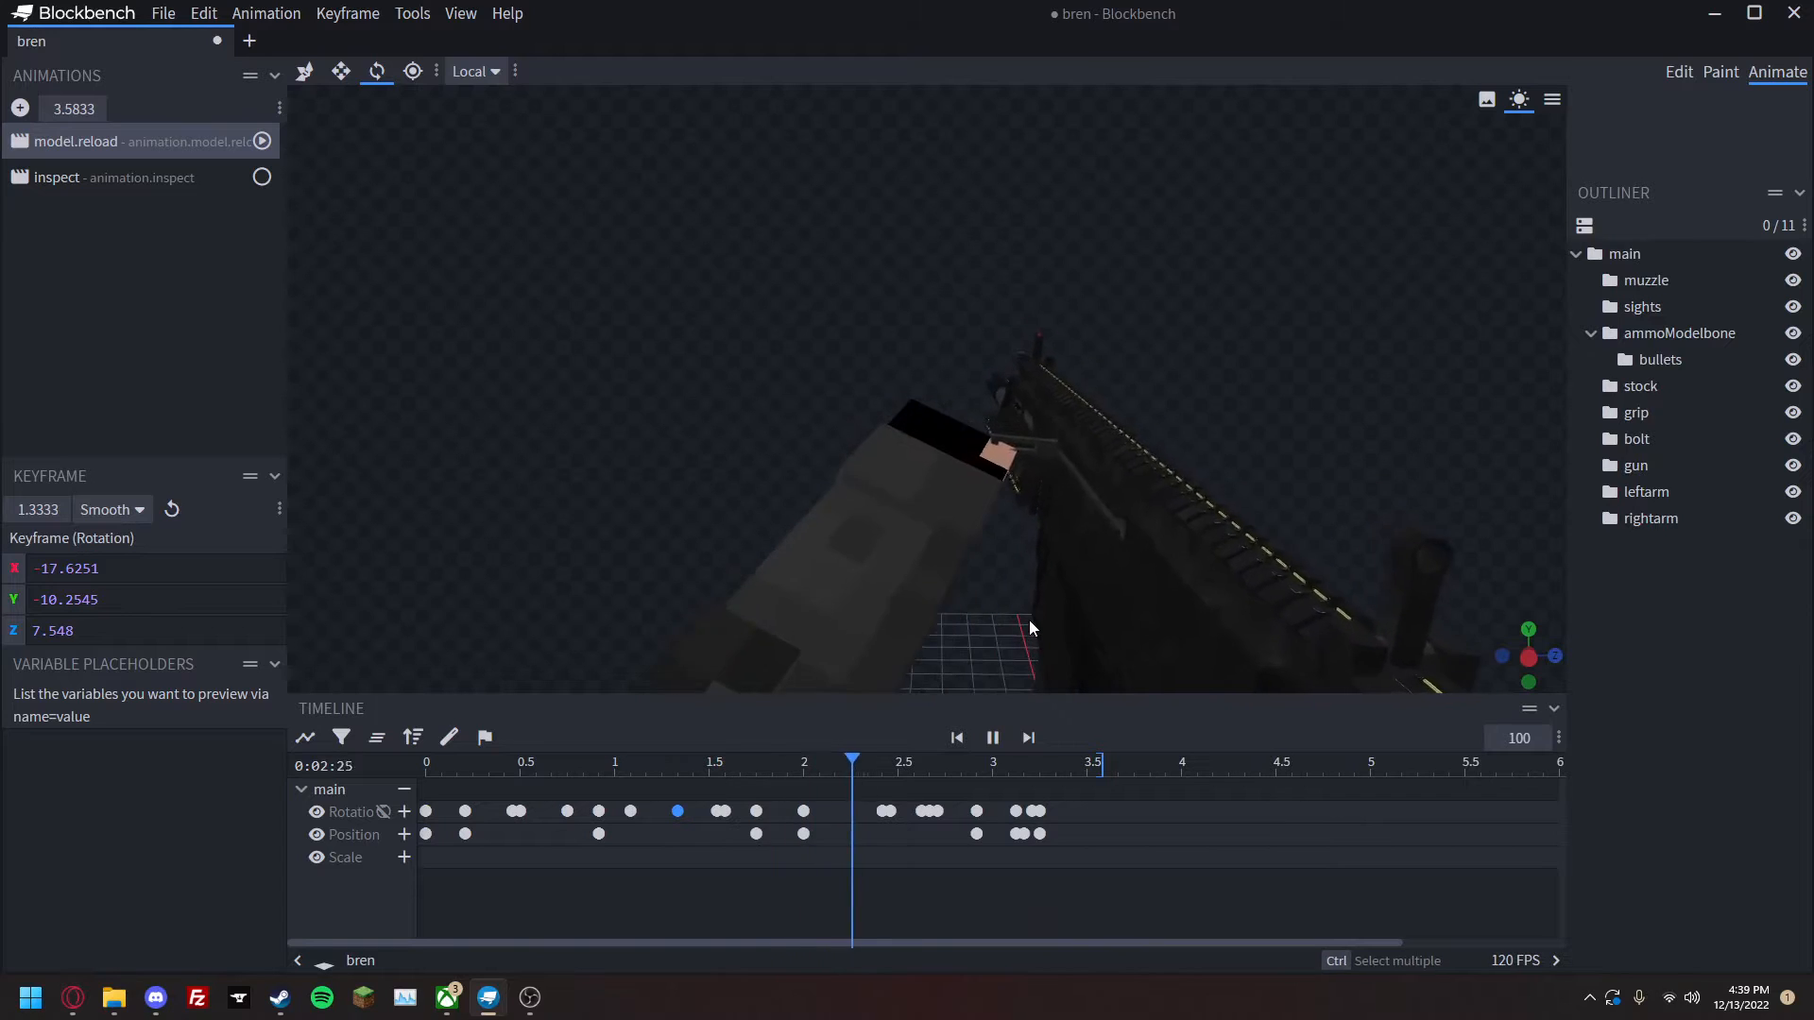
Look at the inspect animation, return to the reload animation, and duplicate the reload animation.
left_click(67, 192)
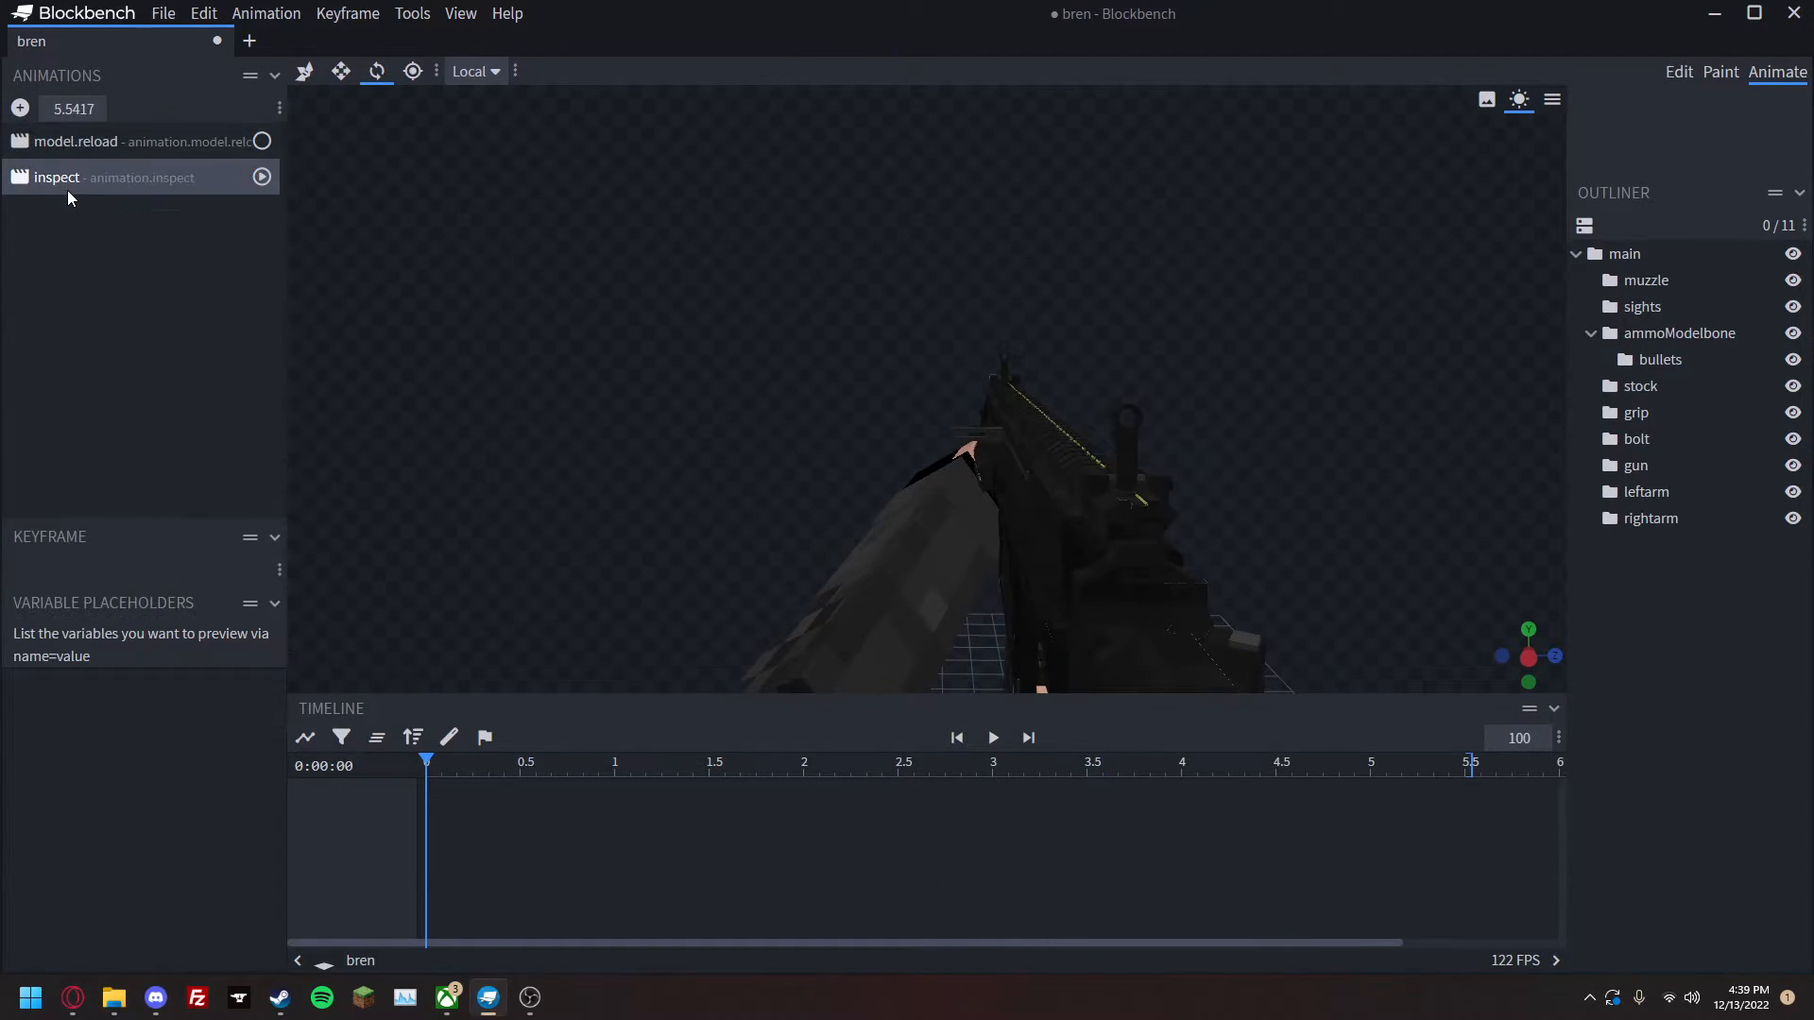
left_click(75, 140)
left_click_drag(581, 774, 302, 720)
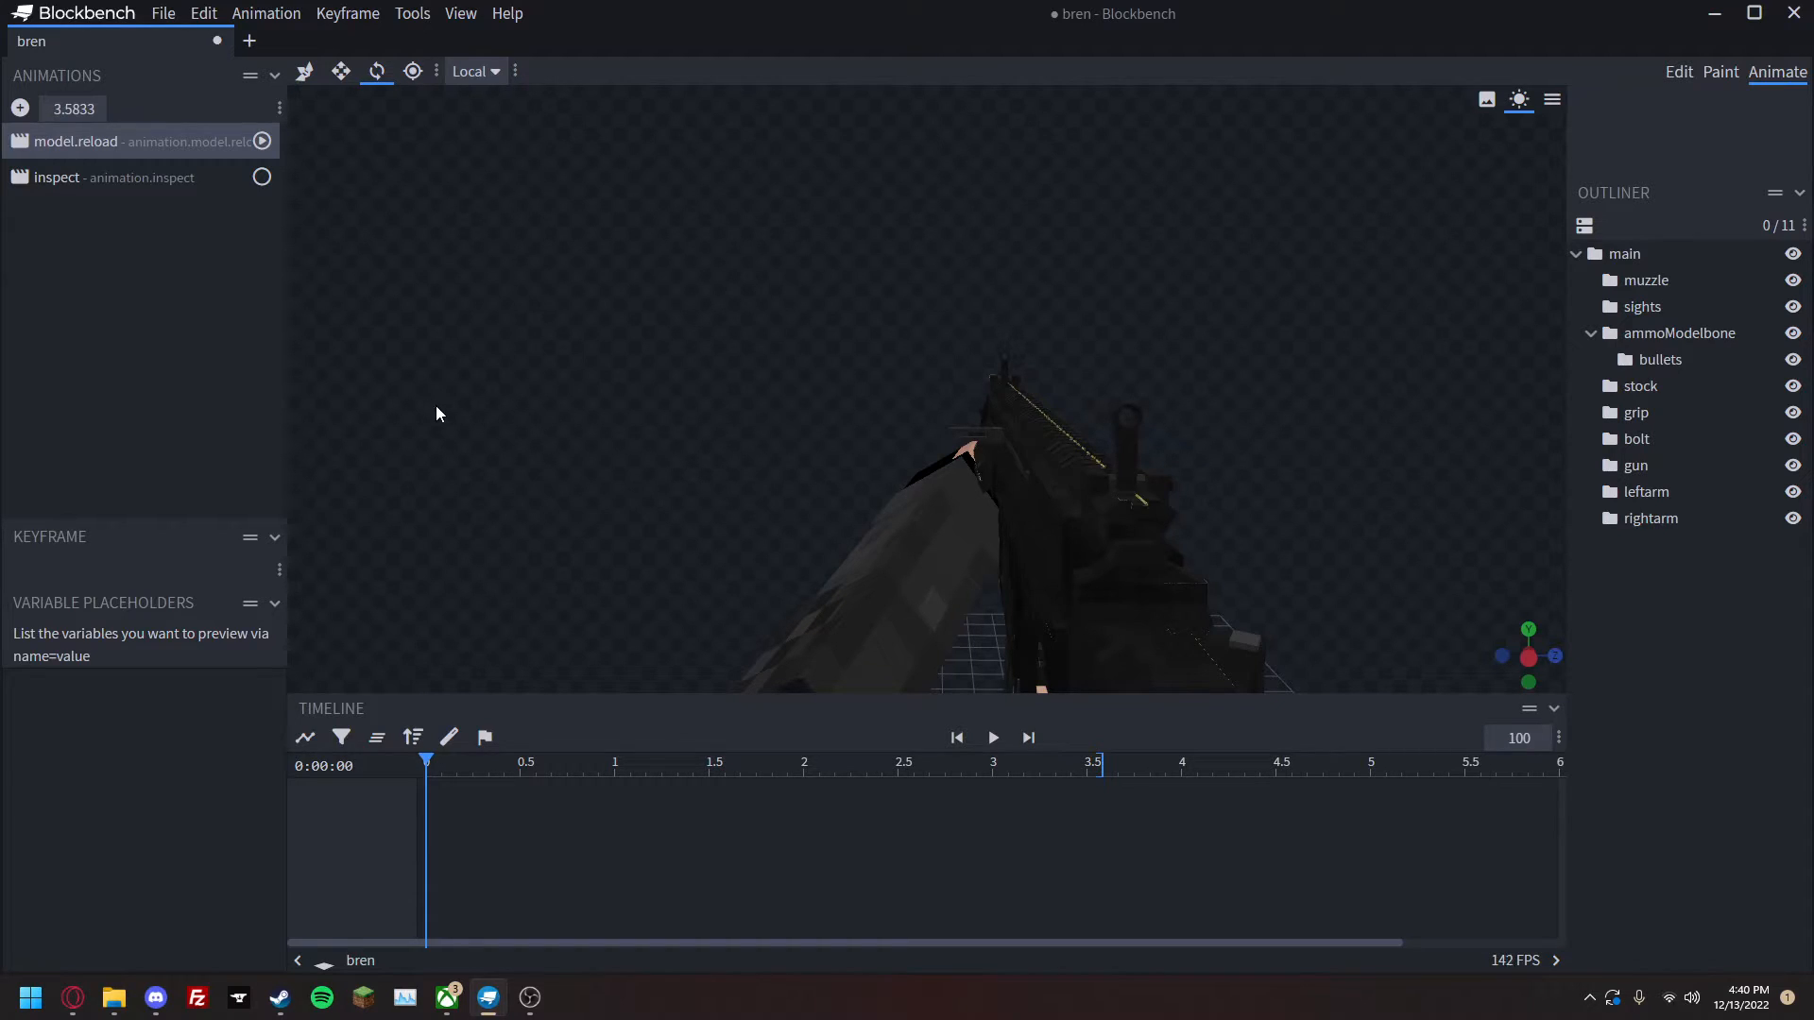
right_click(183, 133)
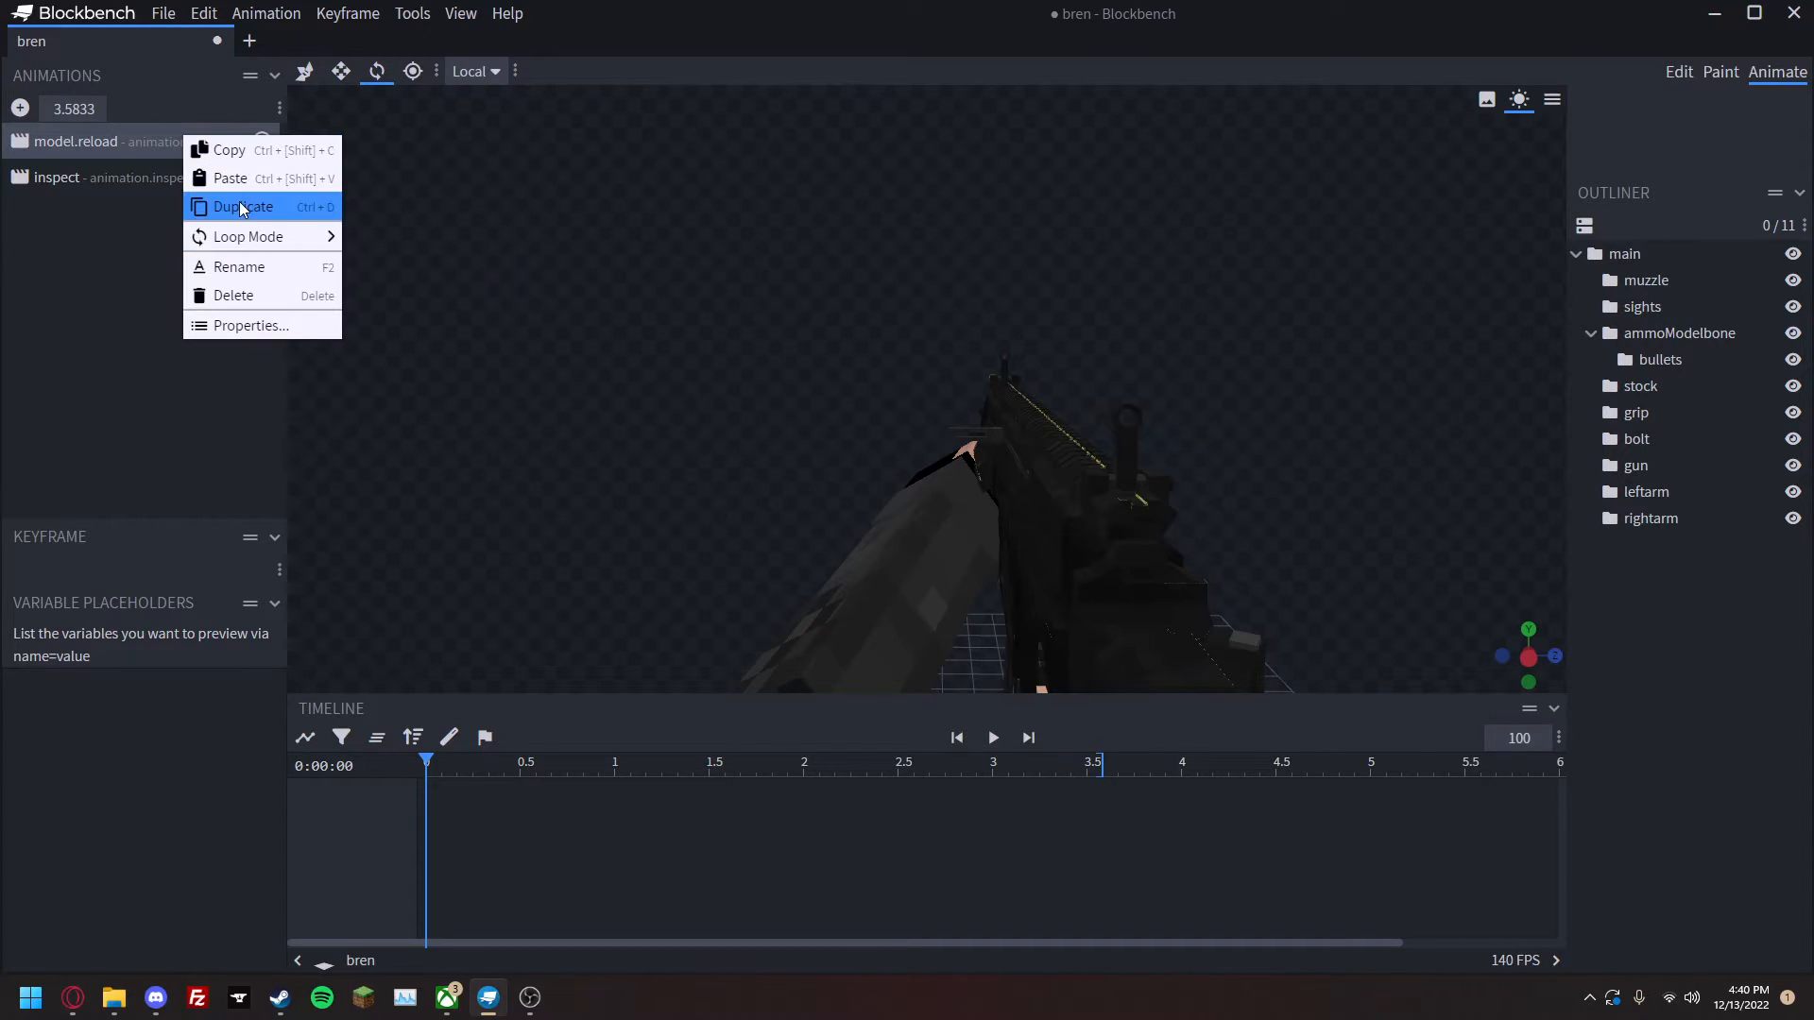
left_click(241, 208)
left_click(129, 183)
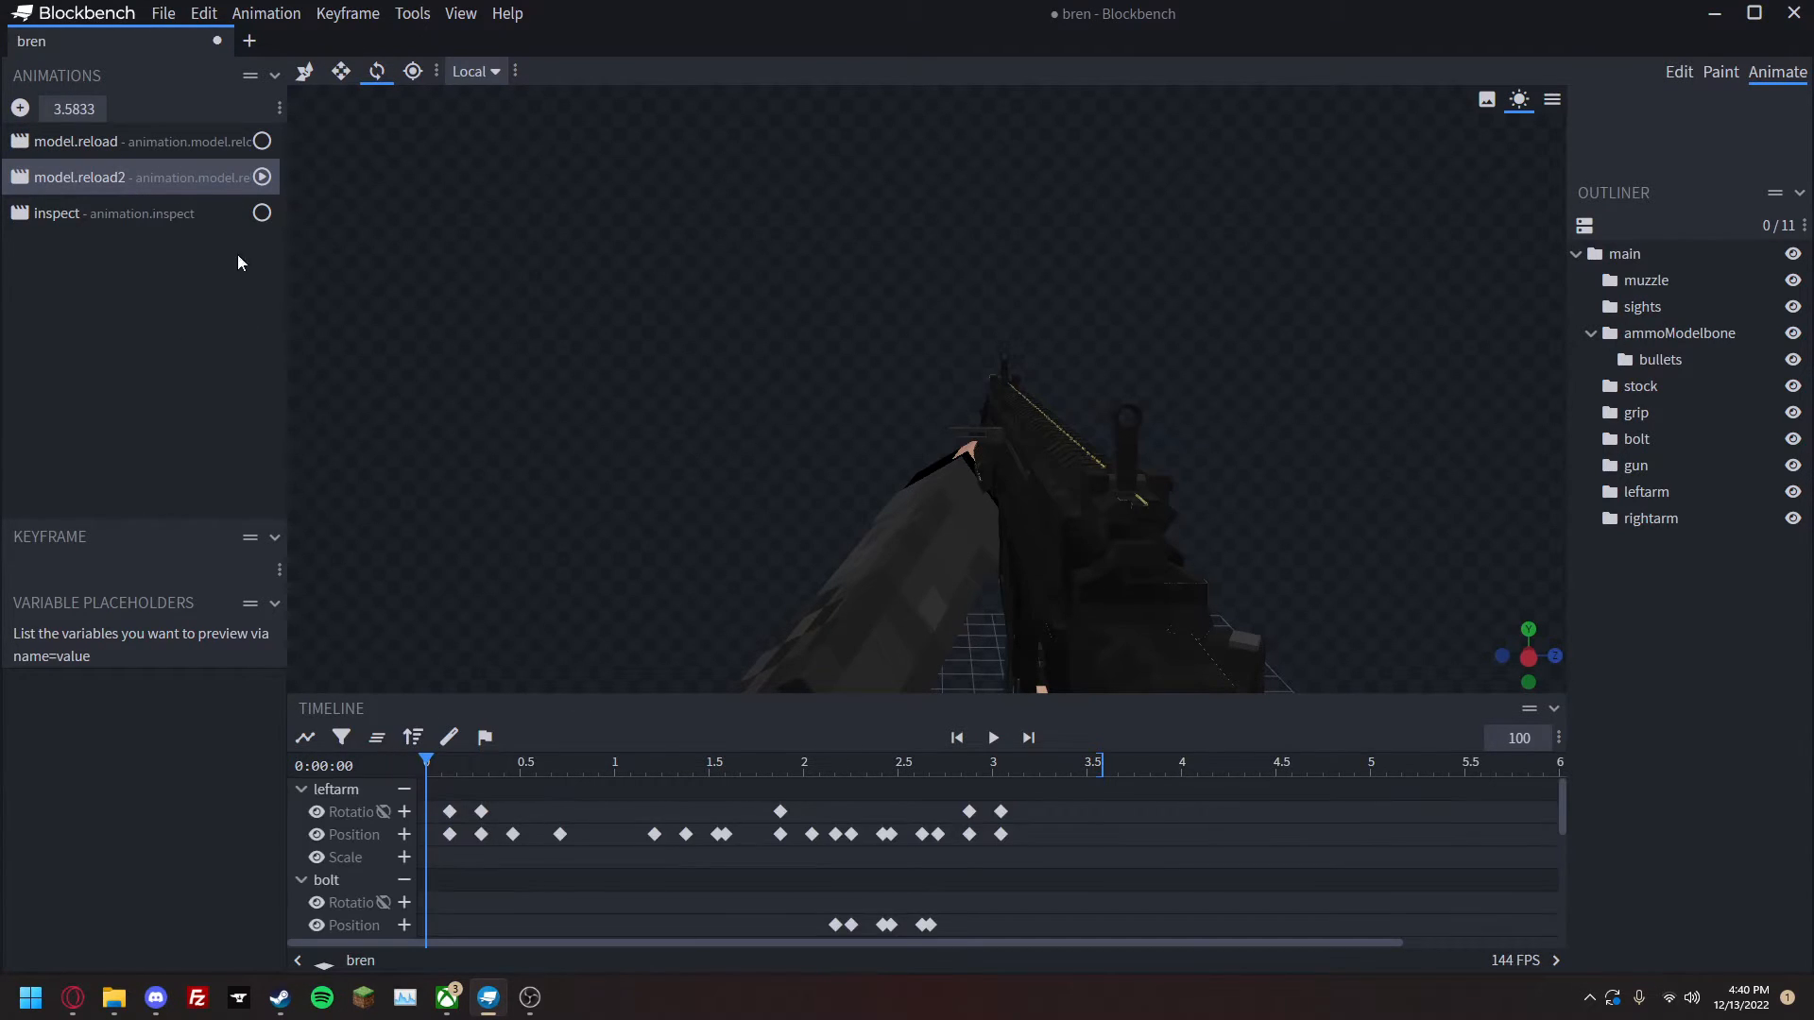
Rename the duplicated reload animation as animation.model.unload.
double_click(161, 172)
left_click_drag(919, 165, 868, 166)
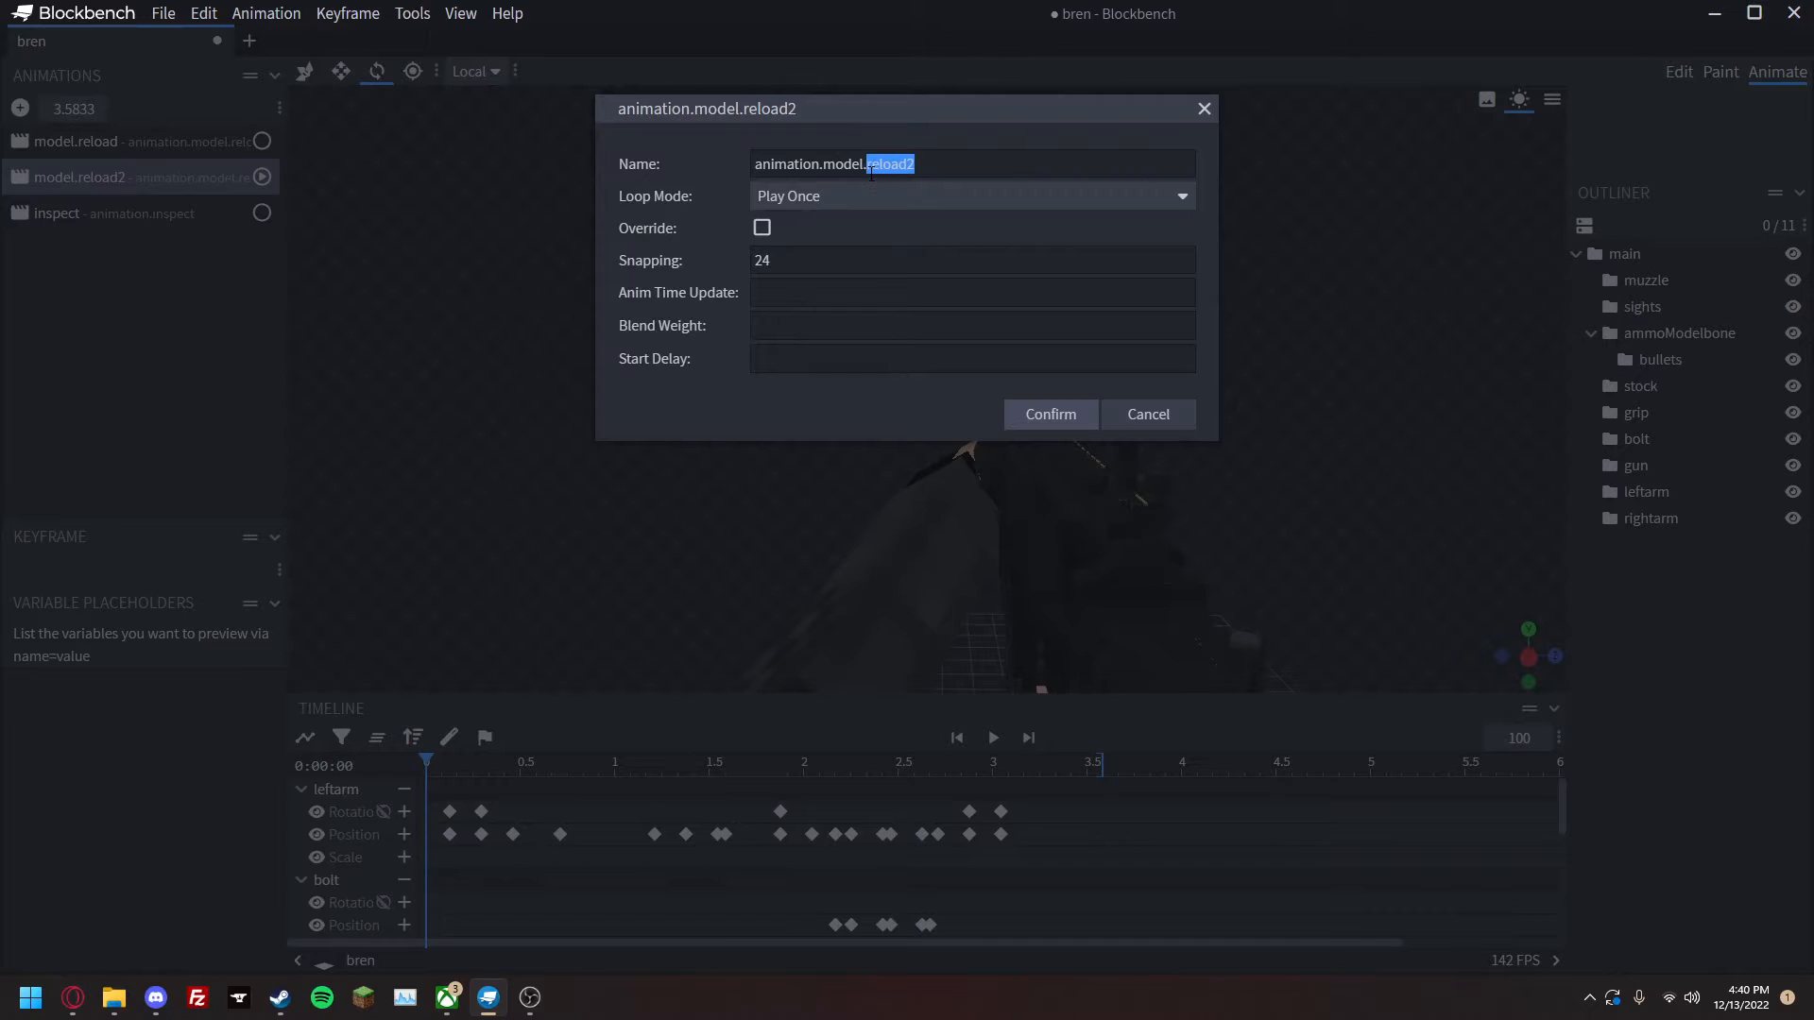
key("BackSpace")
key("Return")
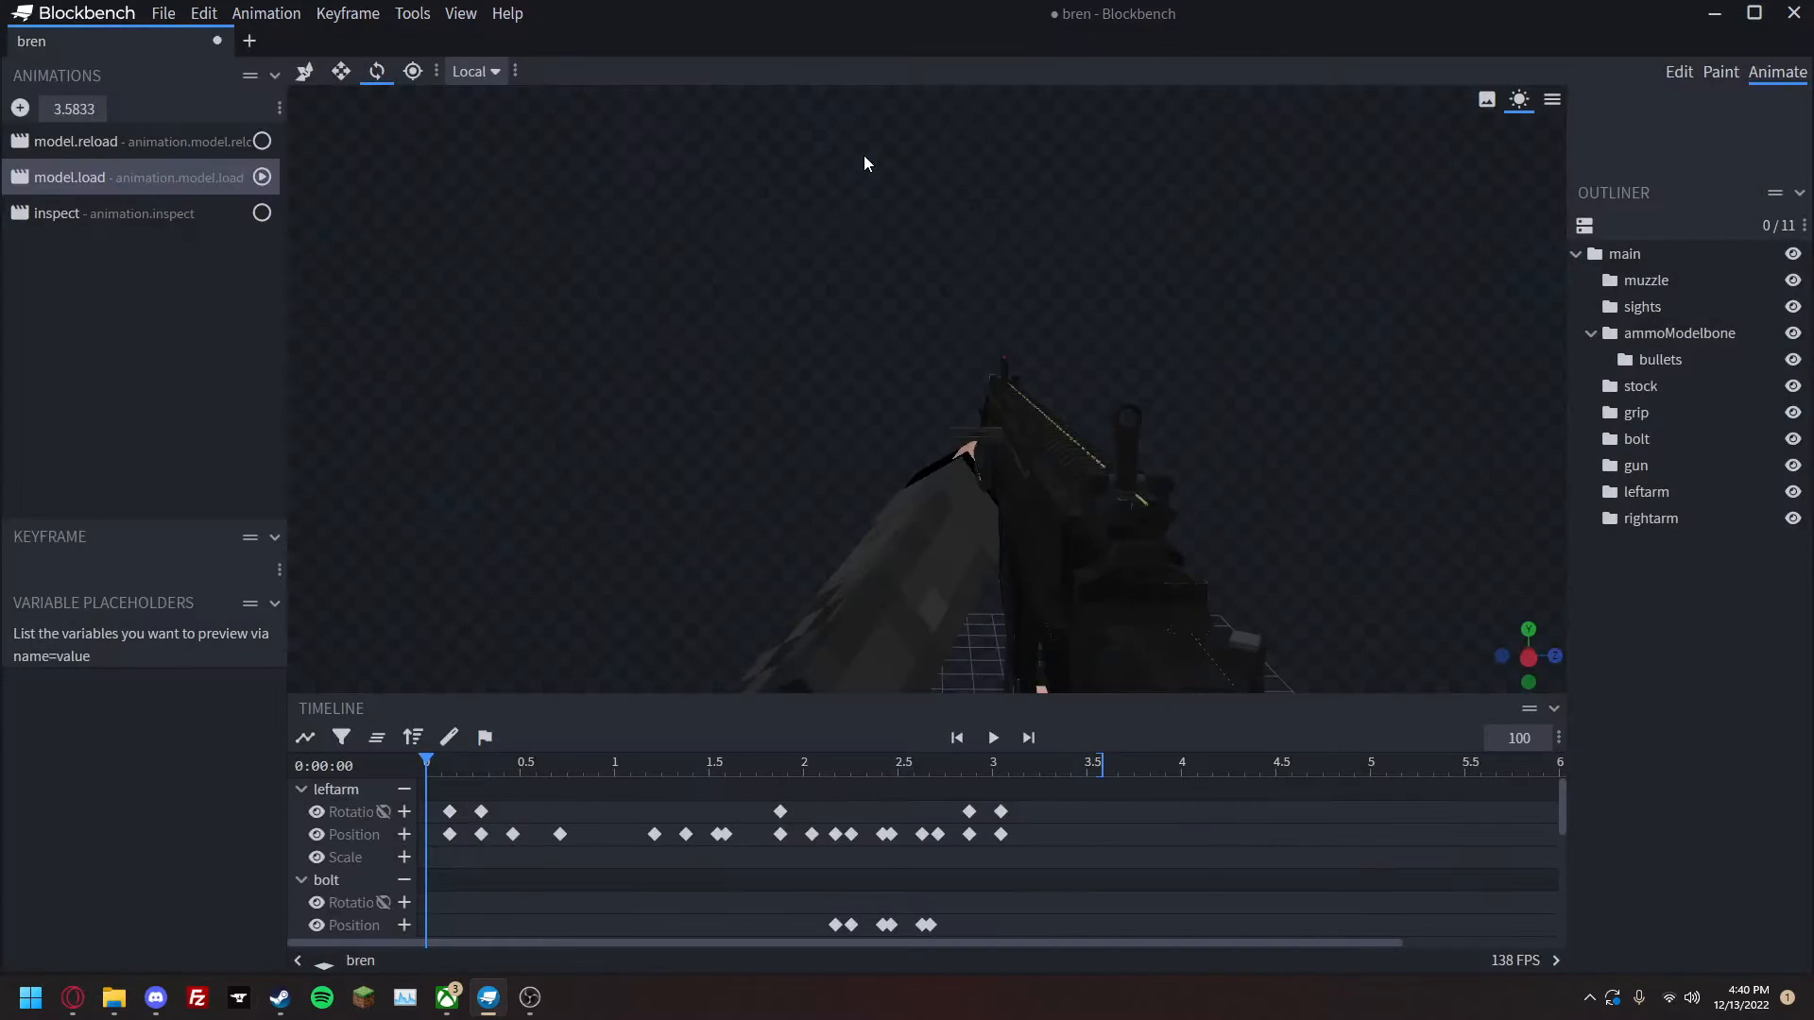
double_click(165, 189)
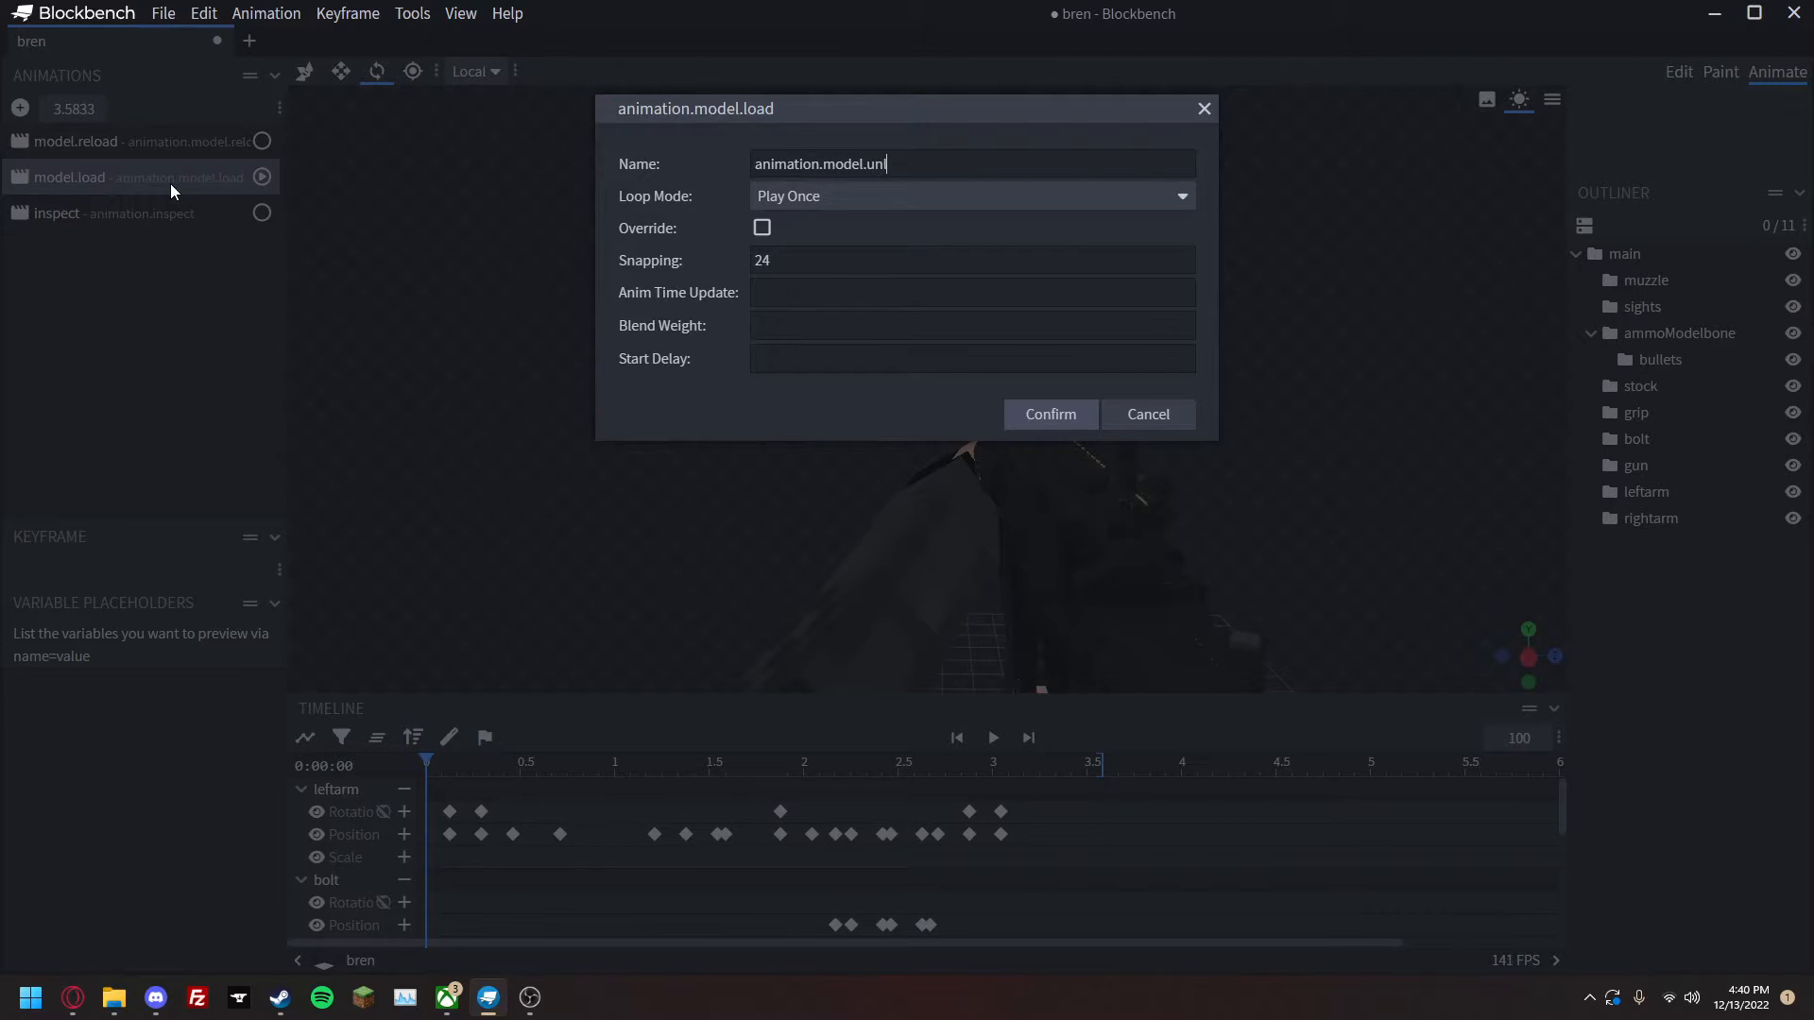
type("d")
key("Return")
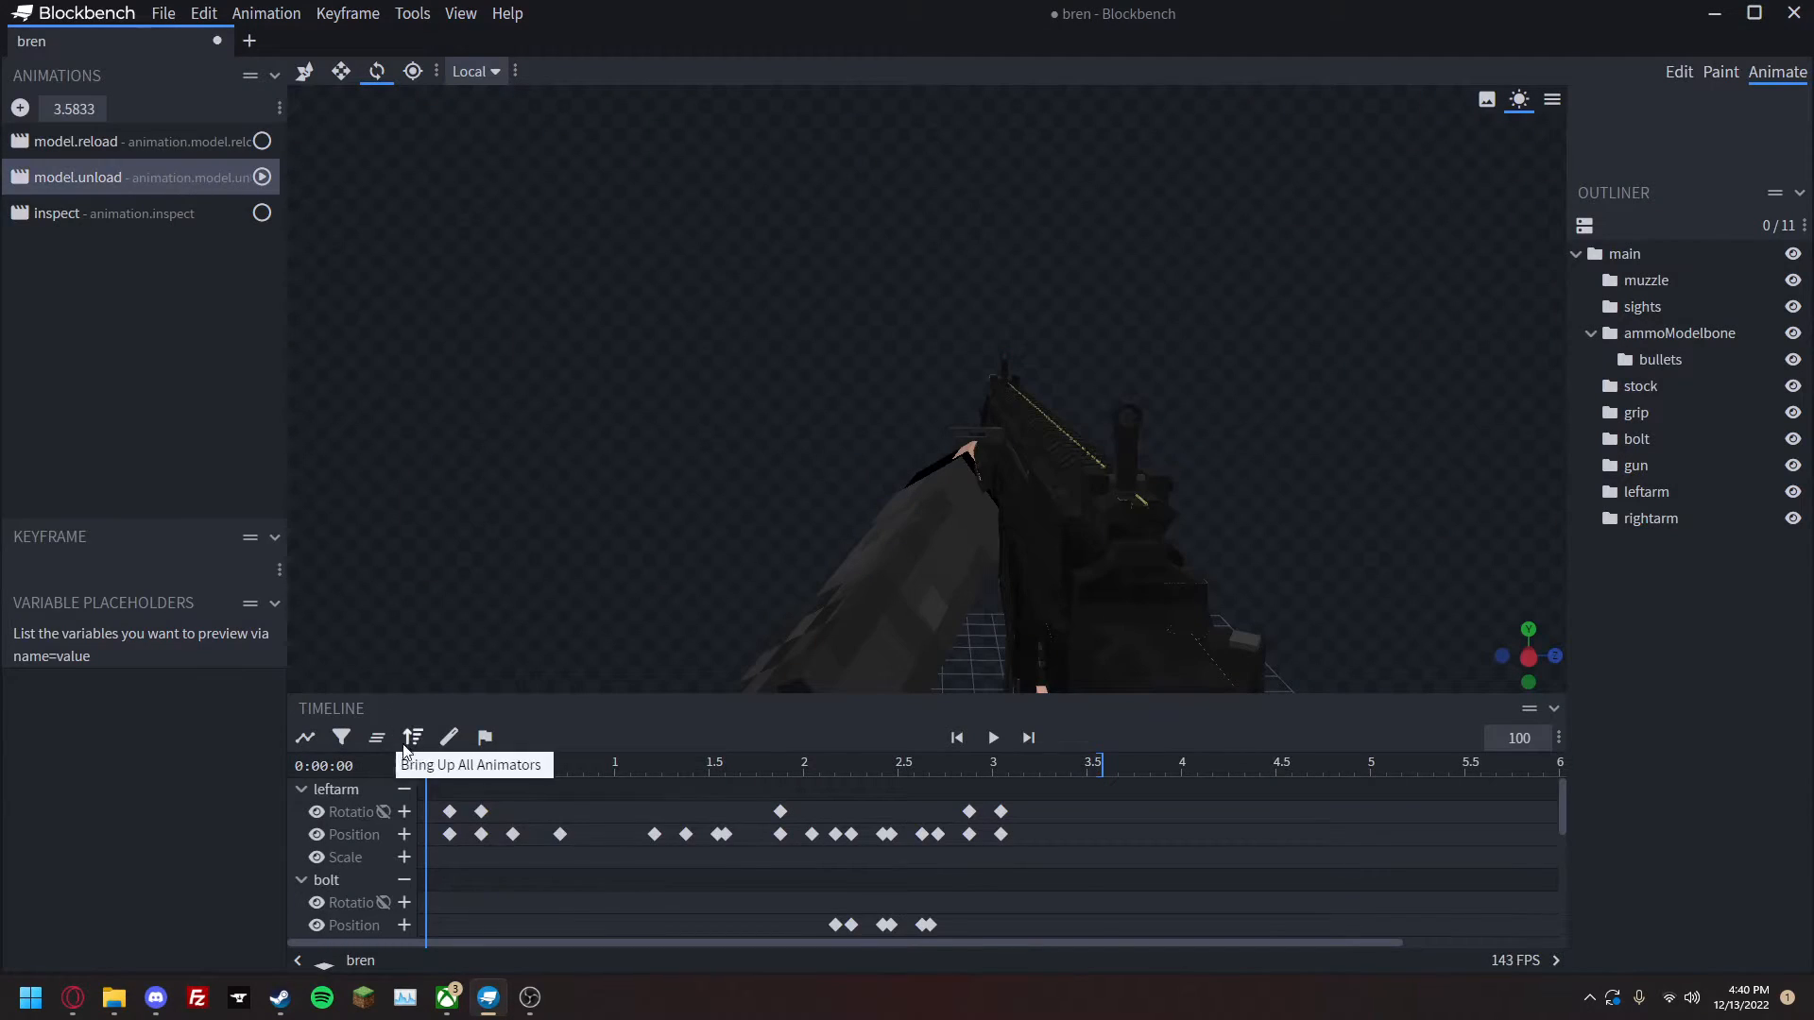
Try deleting the unload animation's keyframes from about 0.7 s onward through the magazine insertion, and play back.
left_click_drag(423, 762, 585, 856)
scroll(603, 852, "down", 5)
scroll(585, 856, "up", 1)
left_click_drag(573, 767, 567, 767)
scroll(599, 896, "down", 2)
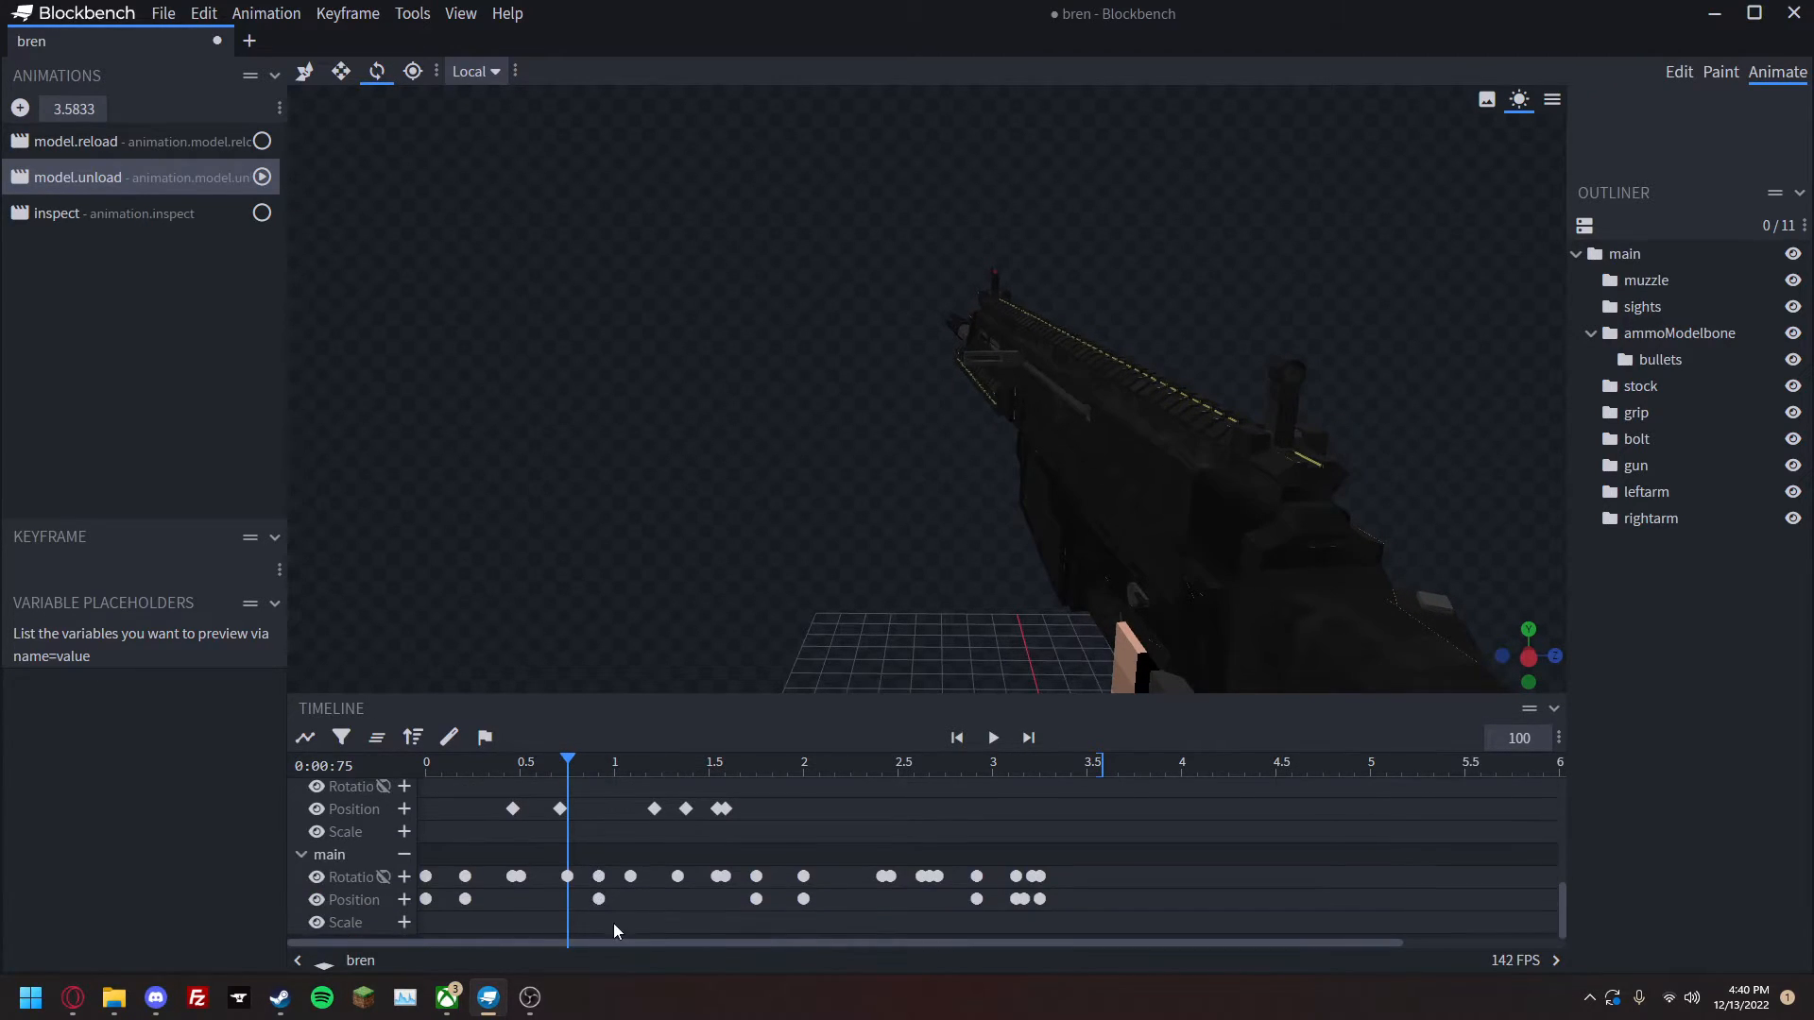
left_click_drag(560, 931, 768, 745)
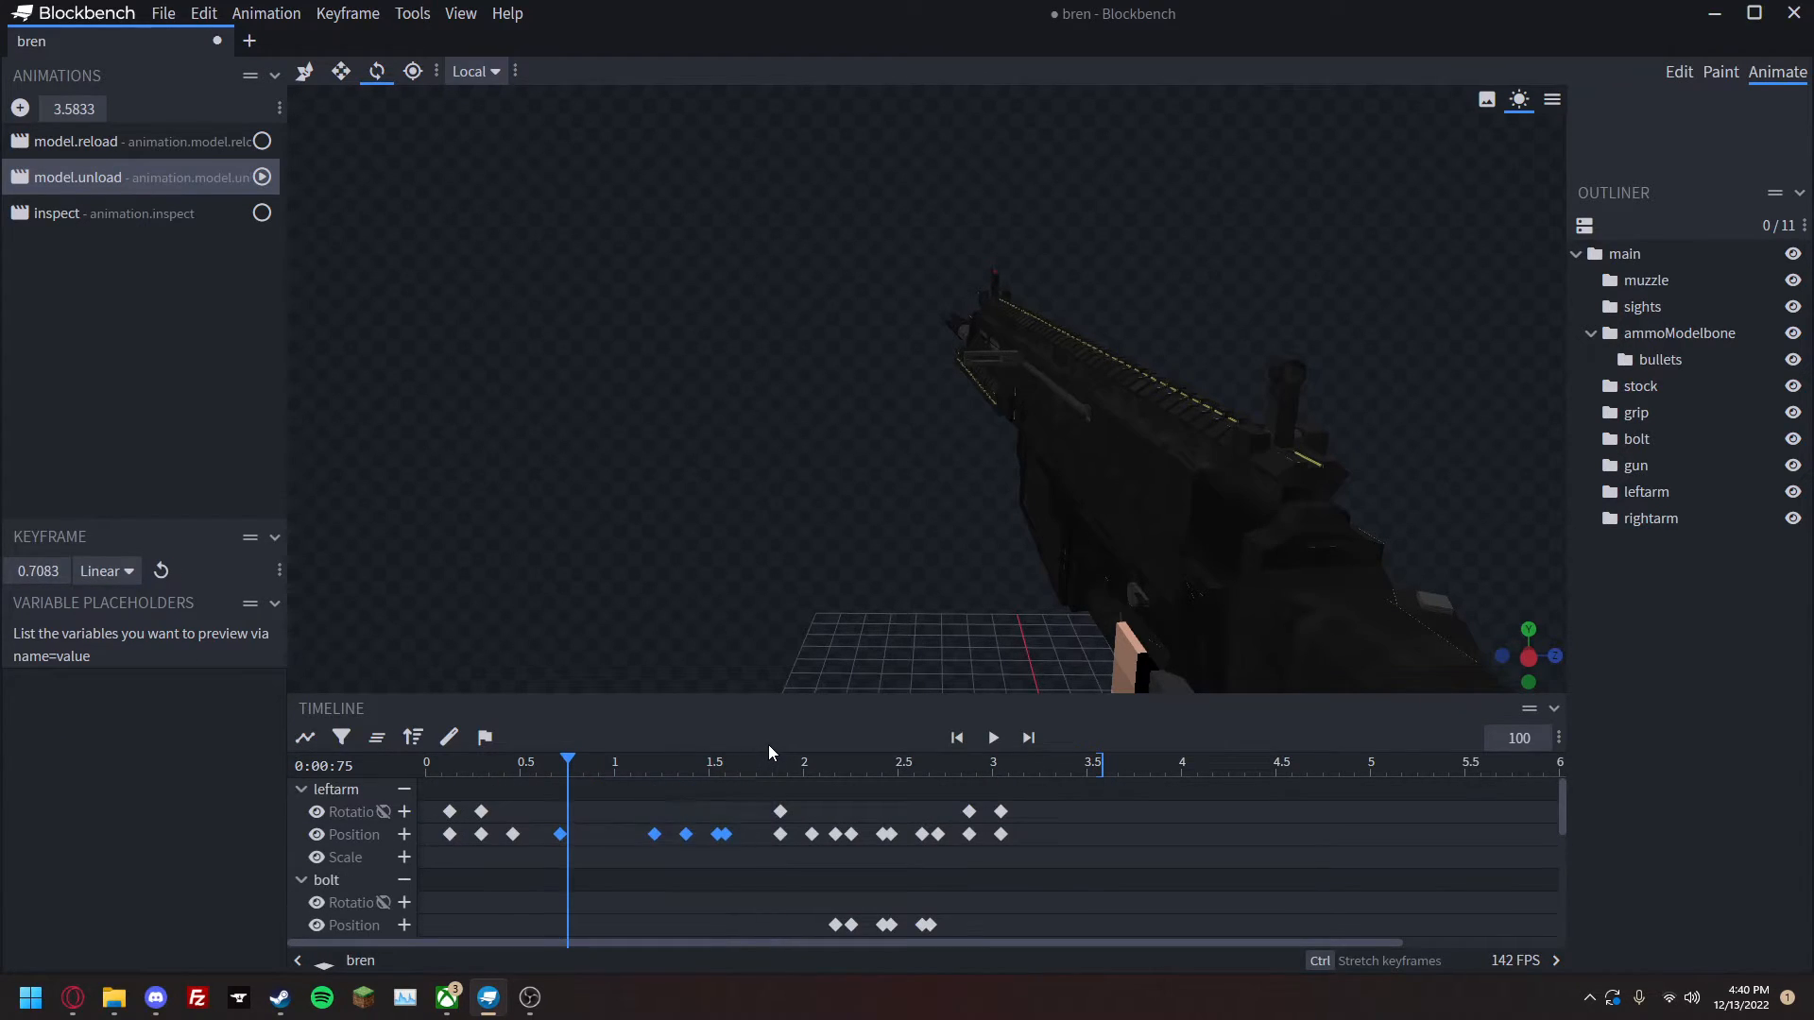
key("Delete")
key("space")
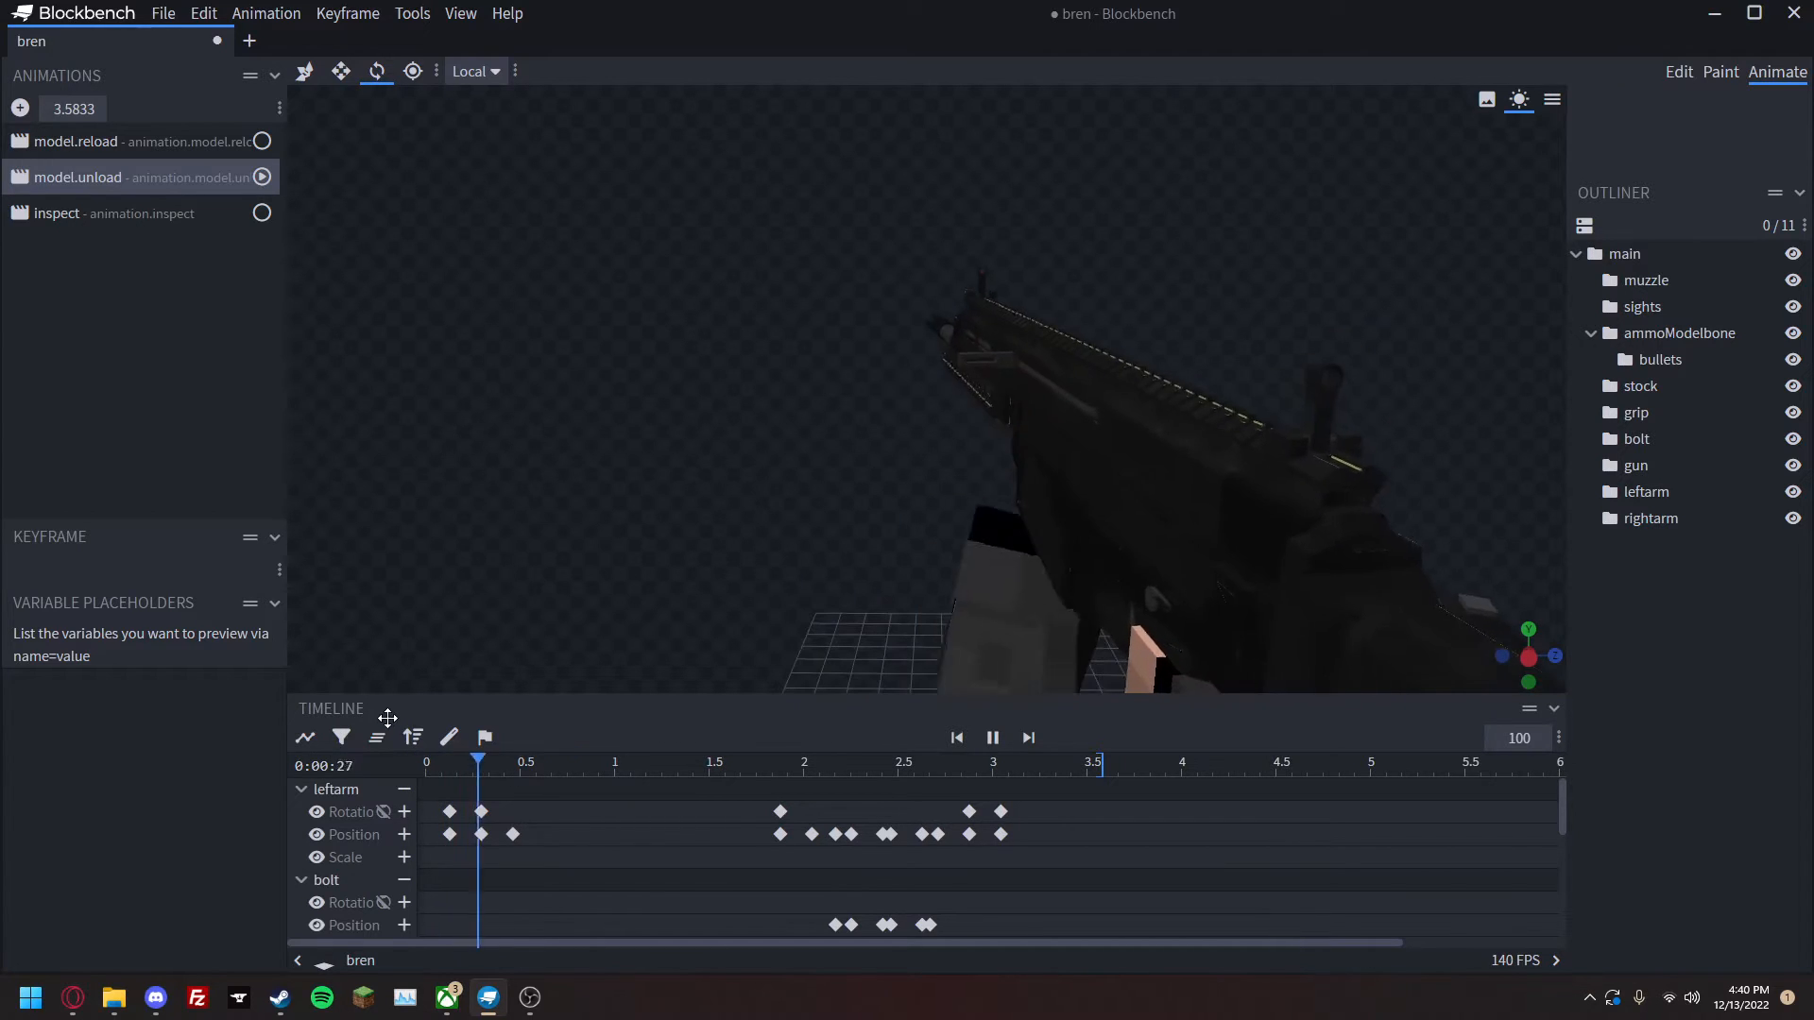
key("space")
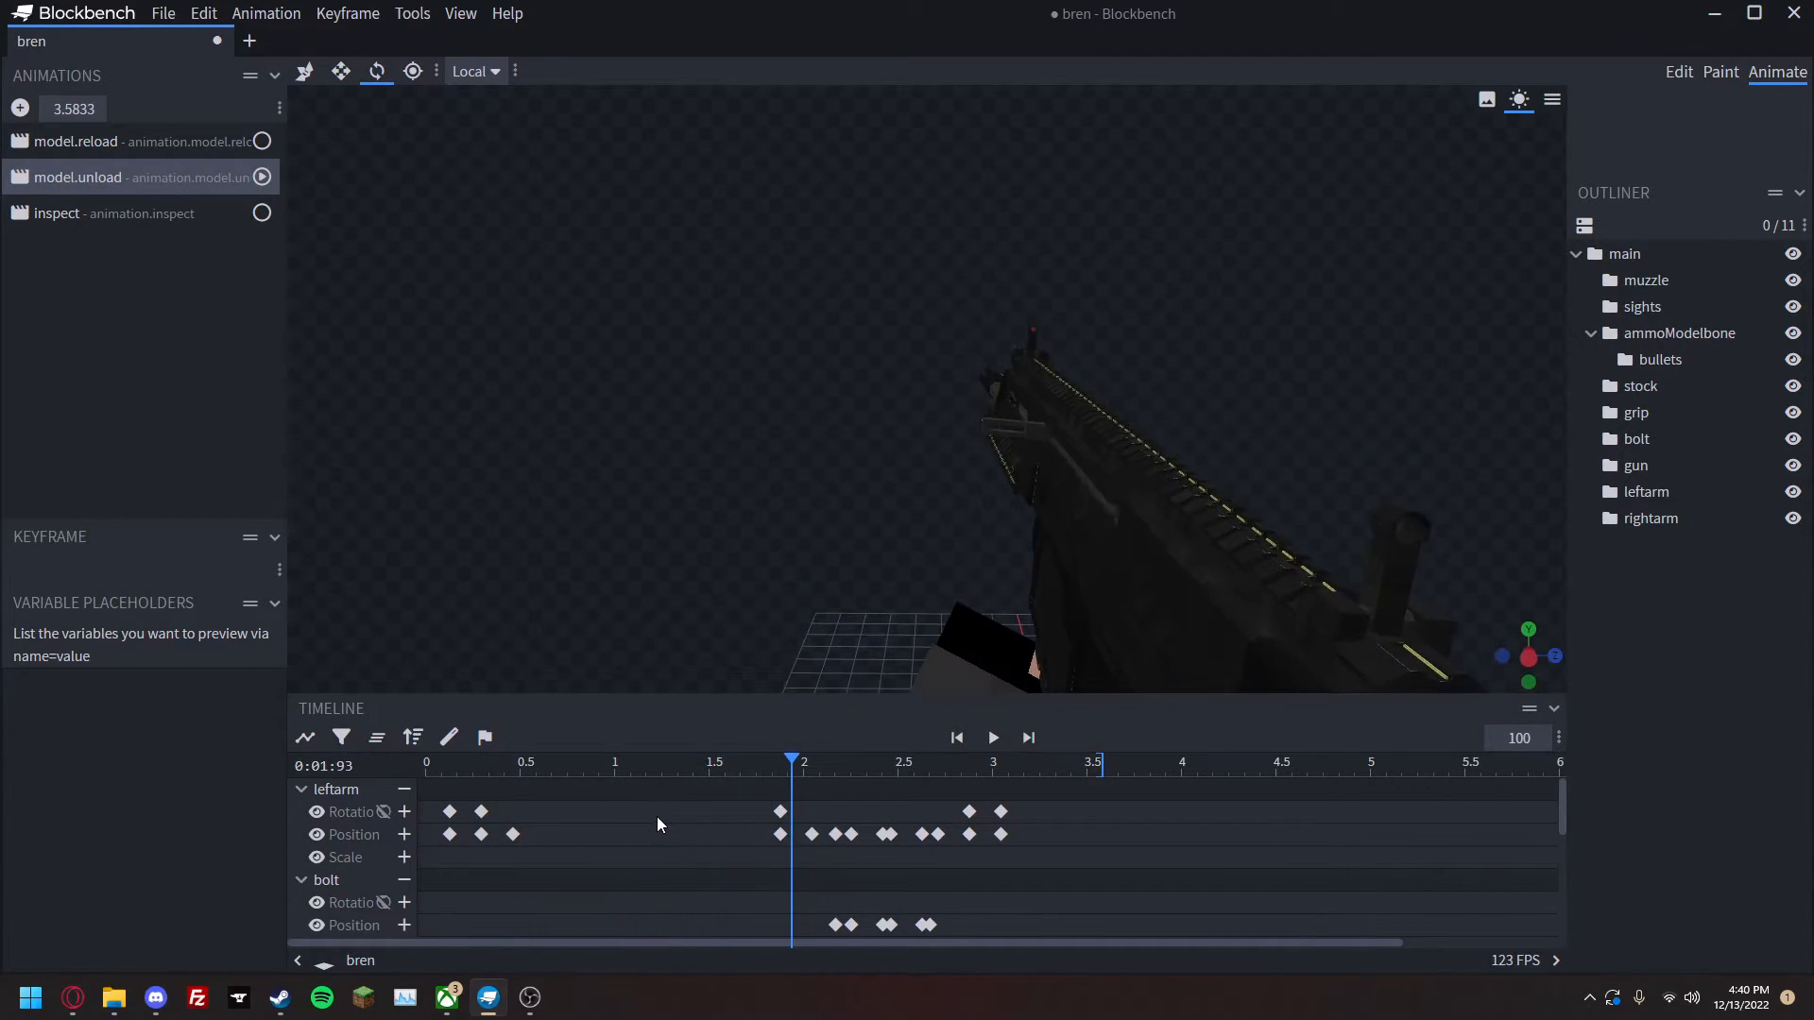
key("ctrl+z")
Delete the unload animation's keyframes from 1.2083 s to about 1.75 s across all bones, and play back.
left_click_drag(769, 793, 653, 779)
scroll(683, 790, "down", 3)
scroll(672, 784, "down", 1)
scroll(628, 879, "down", 2)
left_click_drag(664, 934, 756, 731)
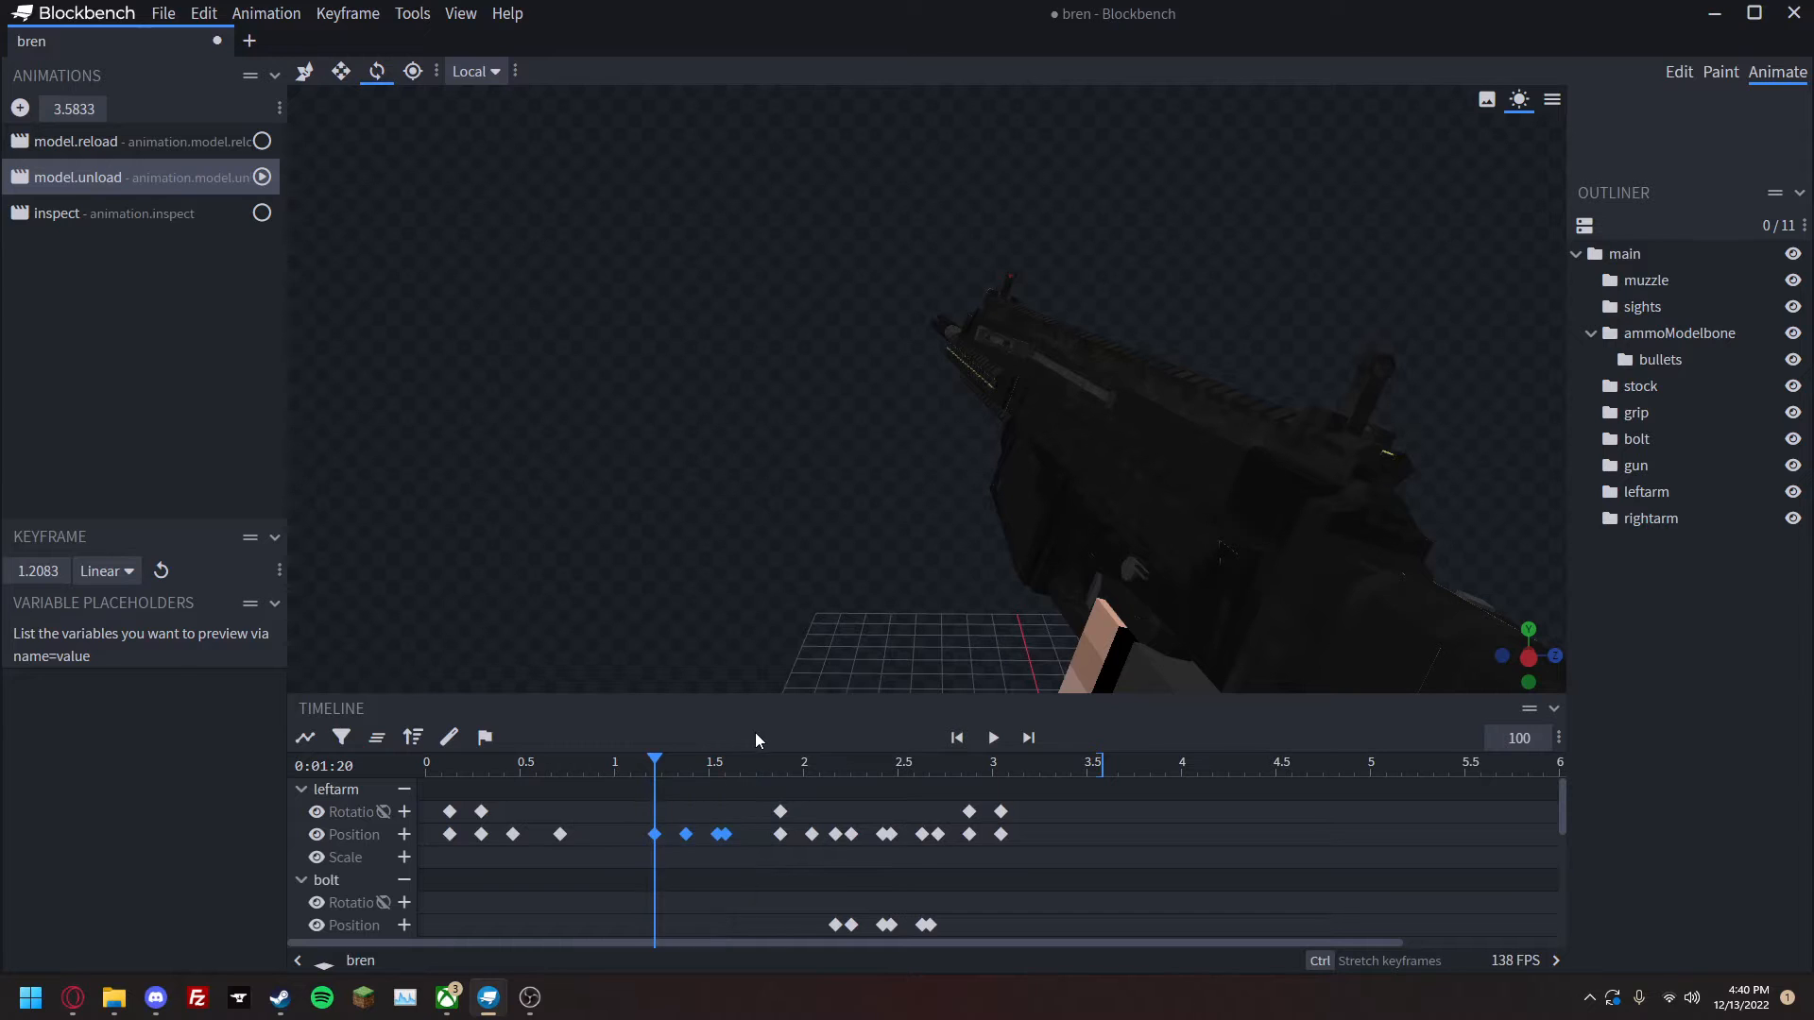
key("Delete")
key("space")
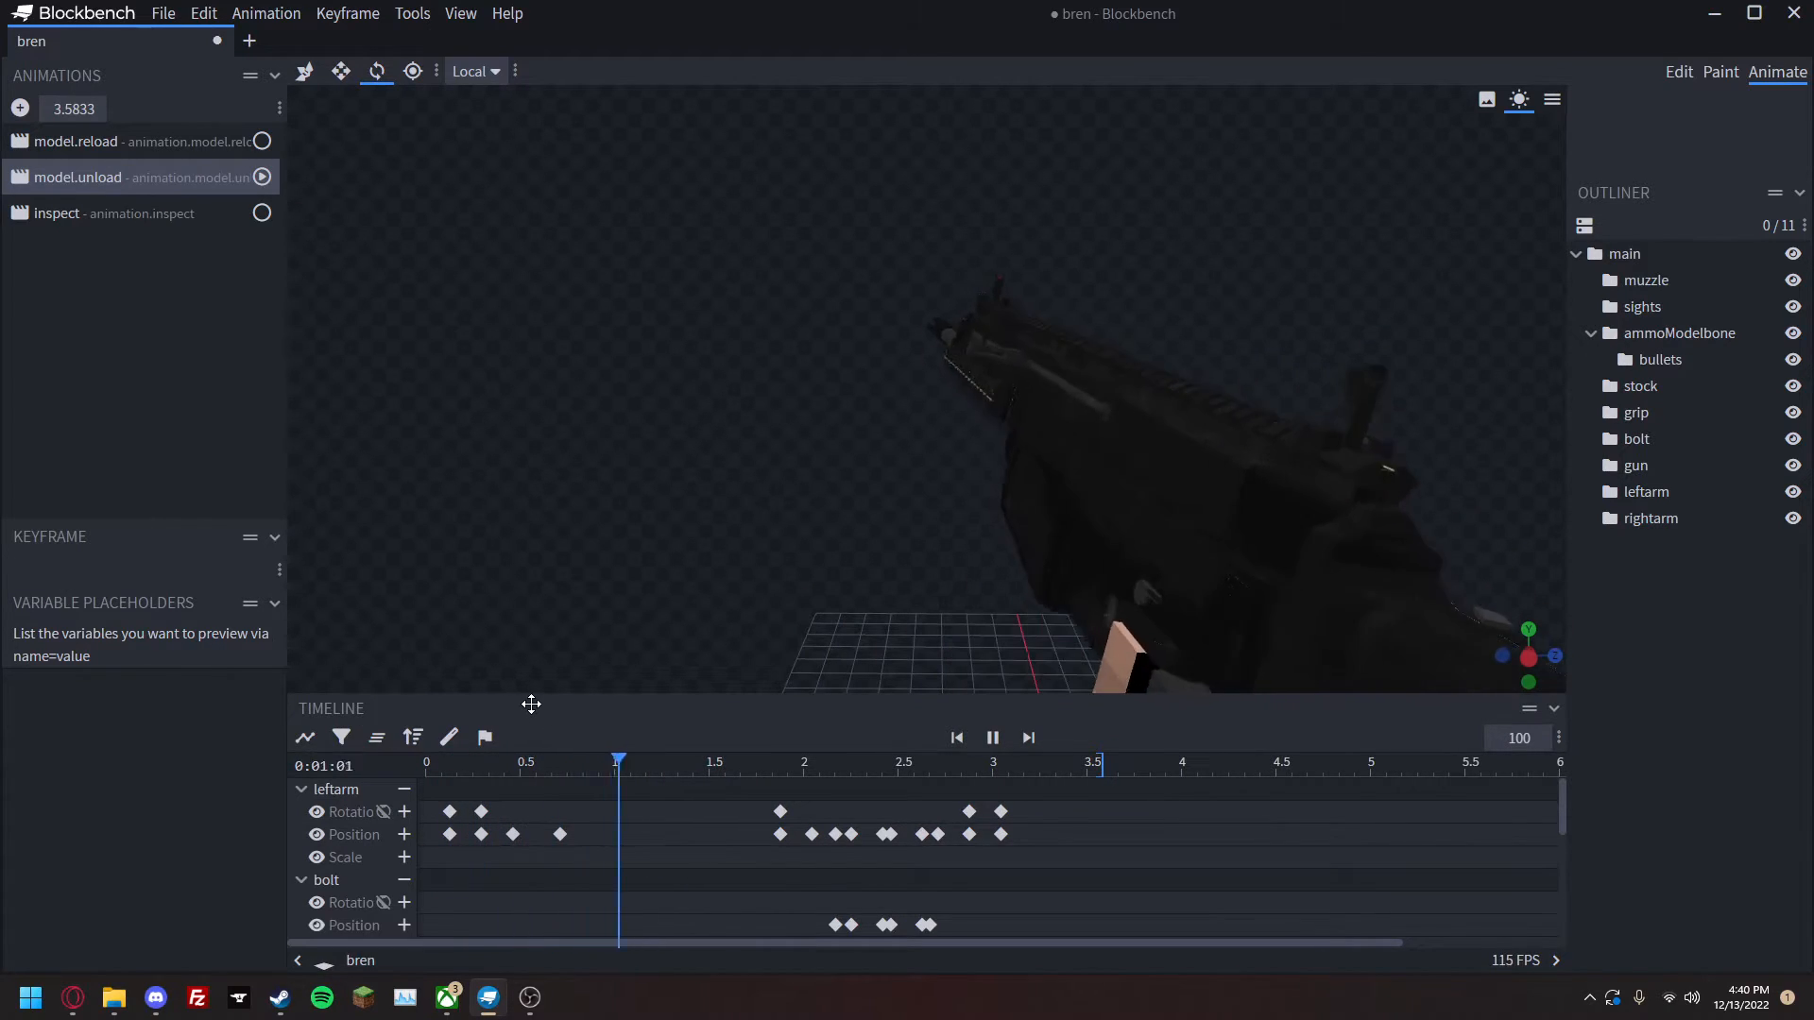
key("space")
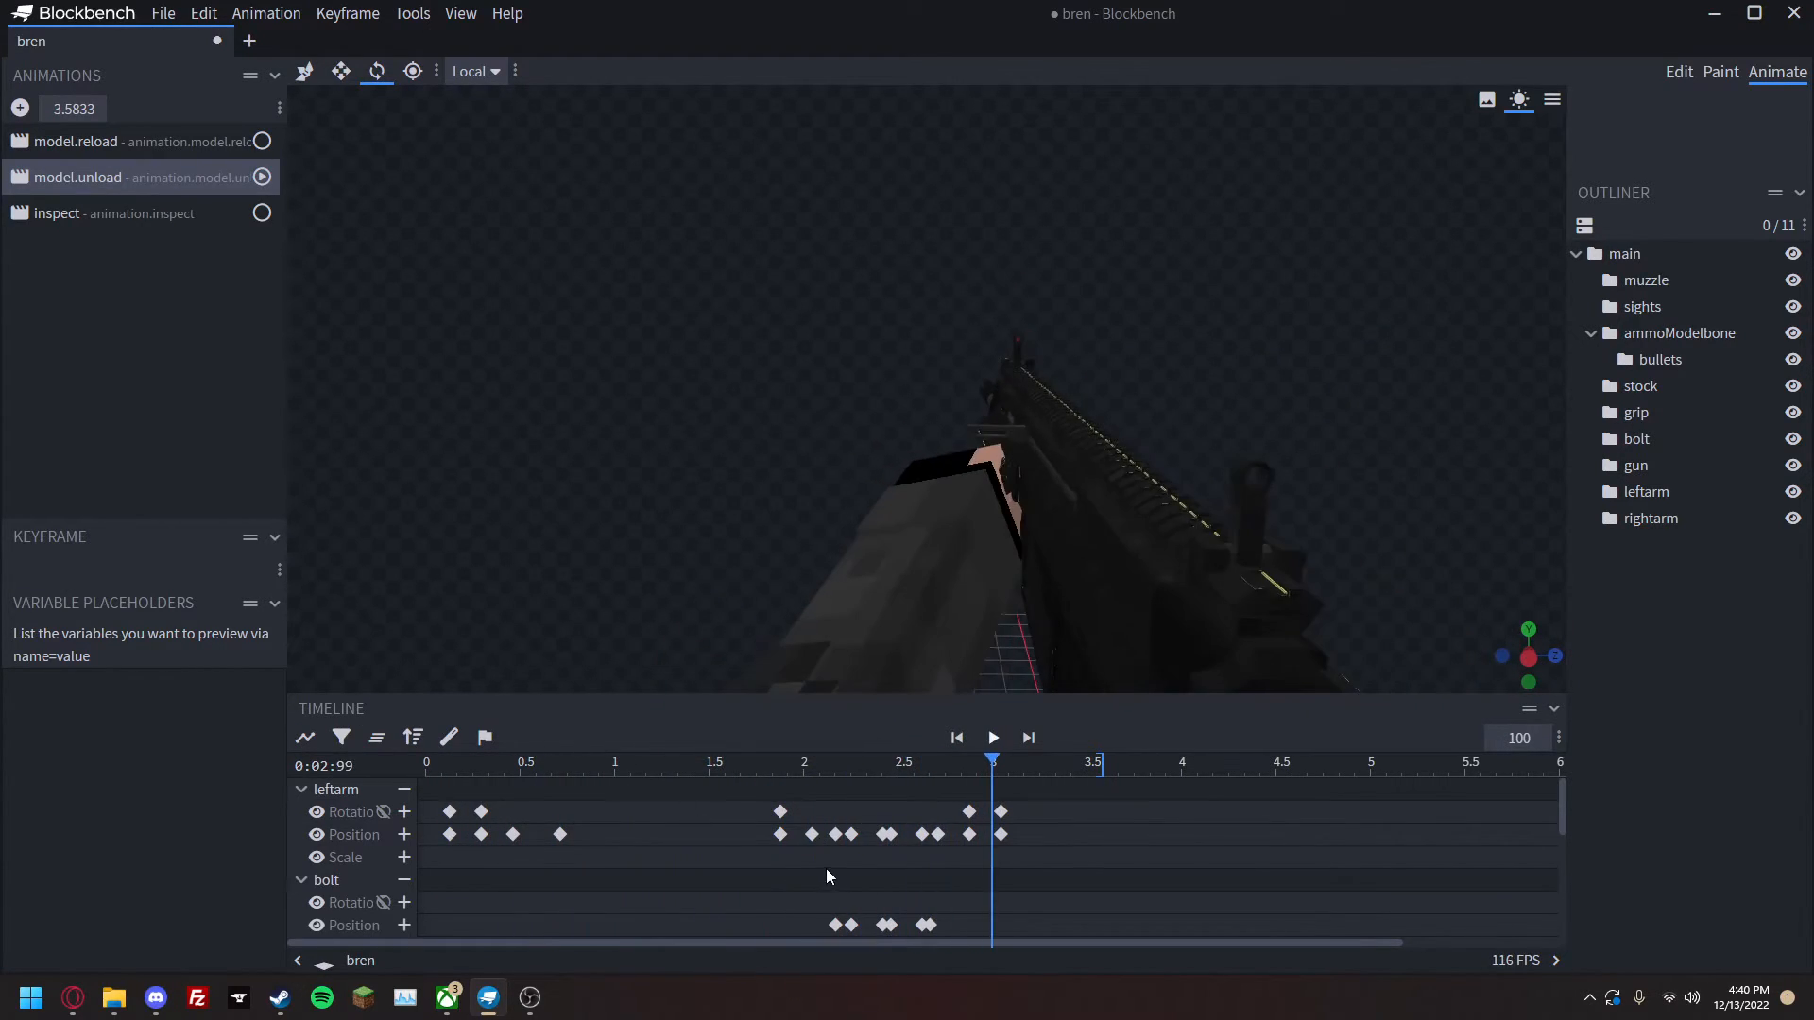
Shift all of the unload animation's remaining later keyframes earlier so the first one starts at 1.0833 s, and play back.
left_click_drag(956, 769, 561, 769)
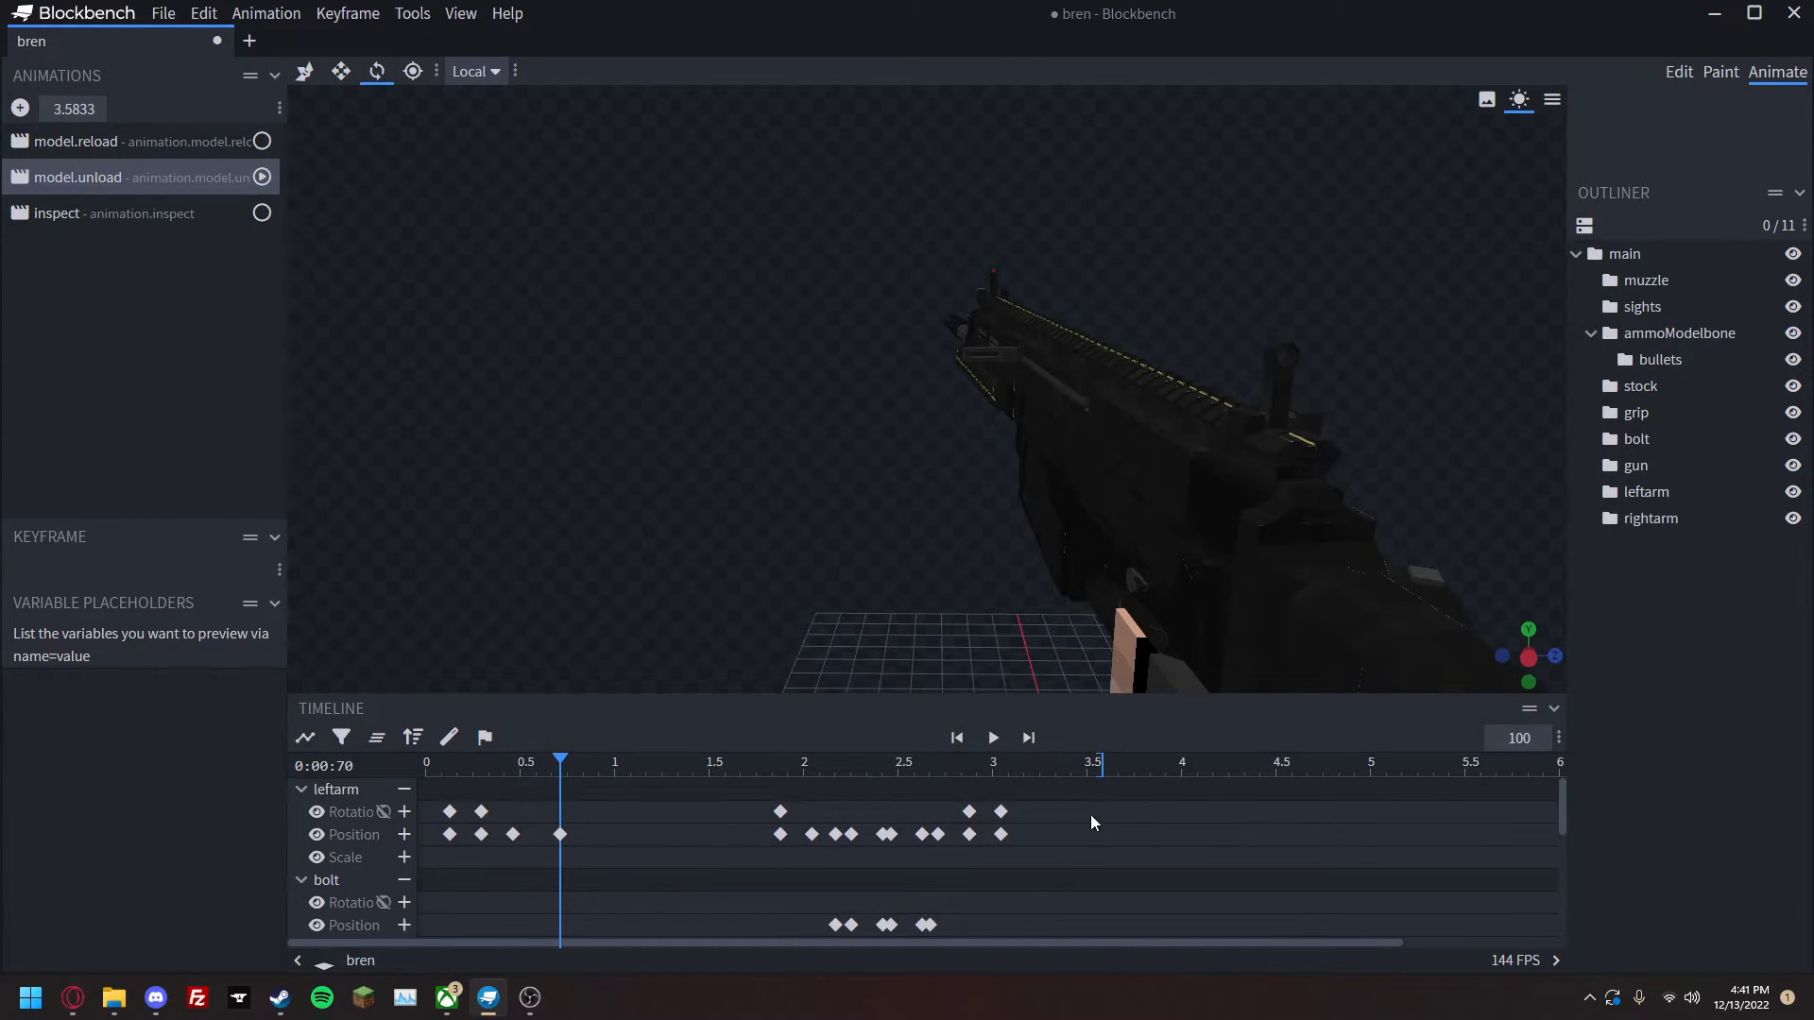
left_click_drag(1098, 807, 654, 903)
key("space")
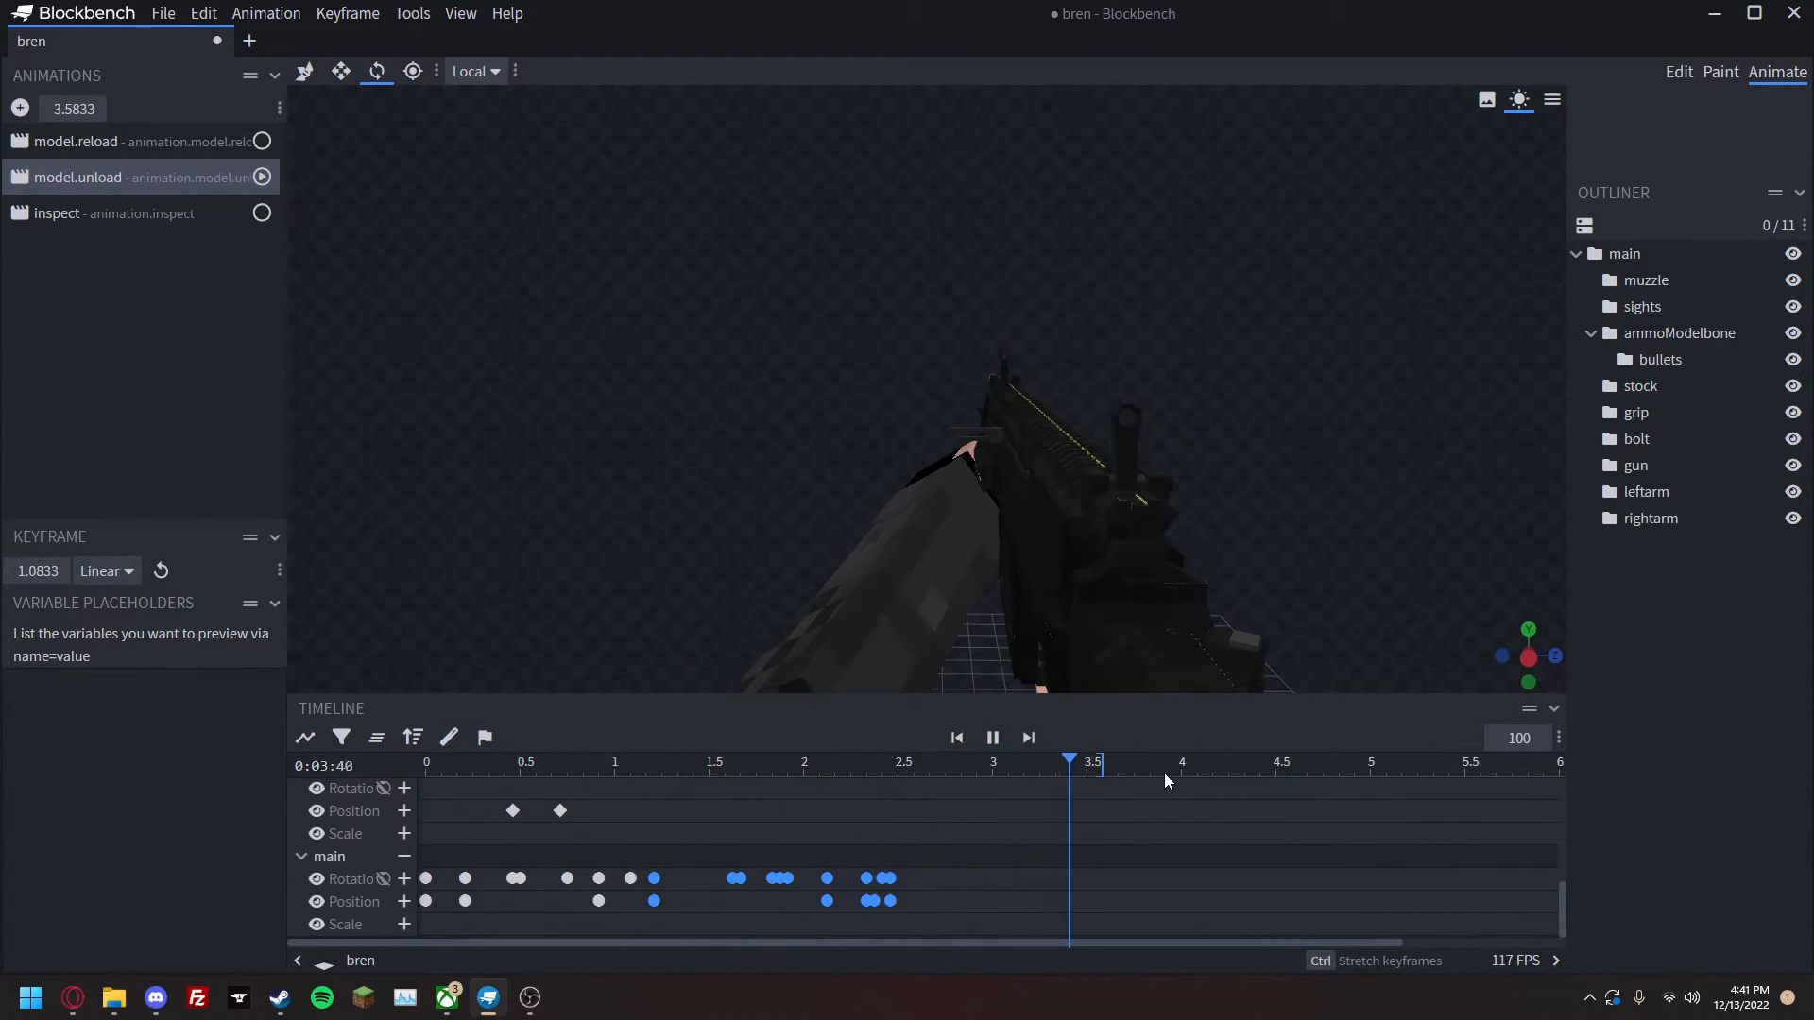
key("space")
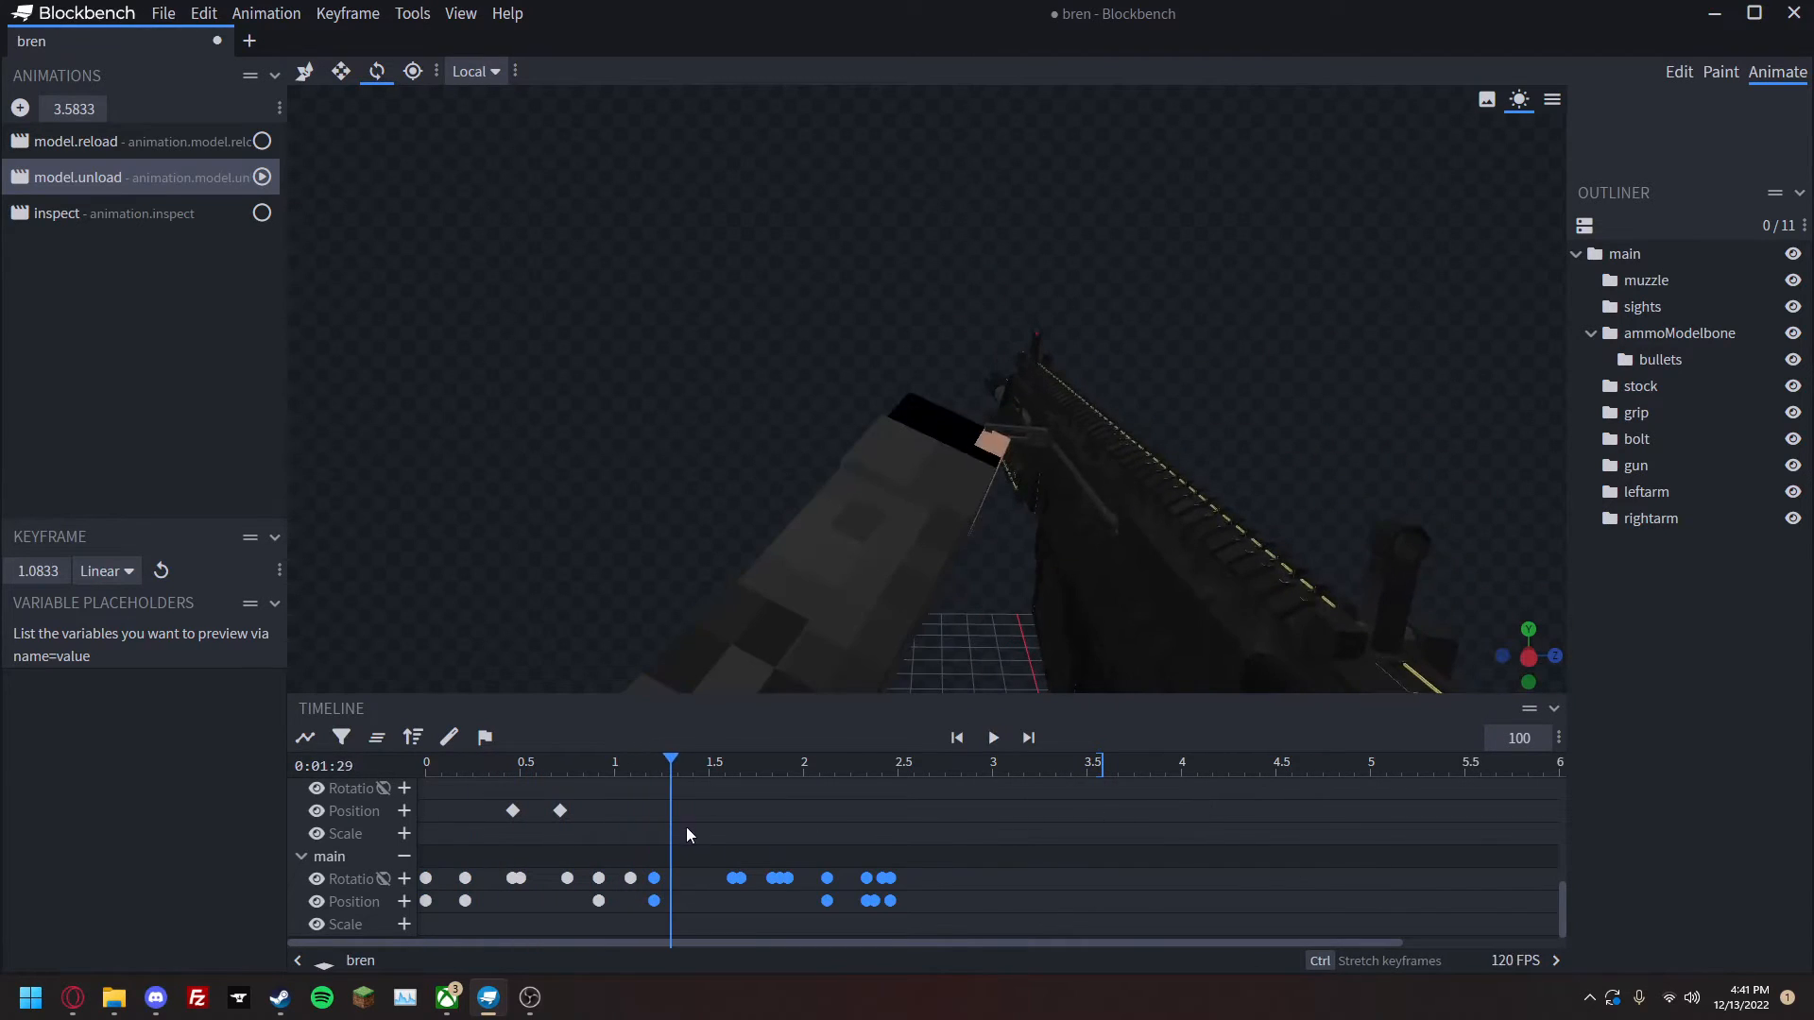
Delete main's rotation keyframe at about 1.08 s in the unload animation, and play back from the start.
left_click_drag(680, 789, 631, 879)
left_click(631, 878)
key("Delete")
left_click_drag(627, 769, 421, 772)
key("space")
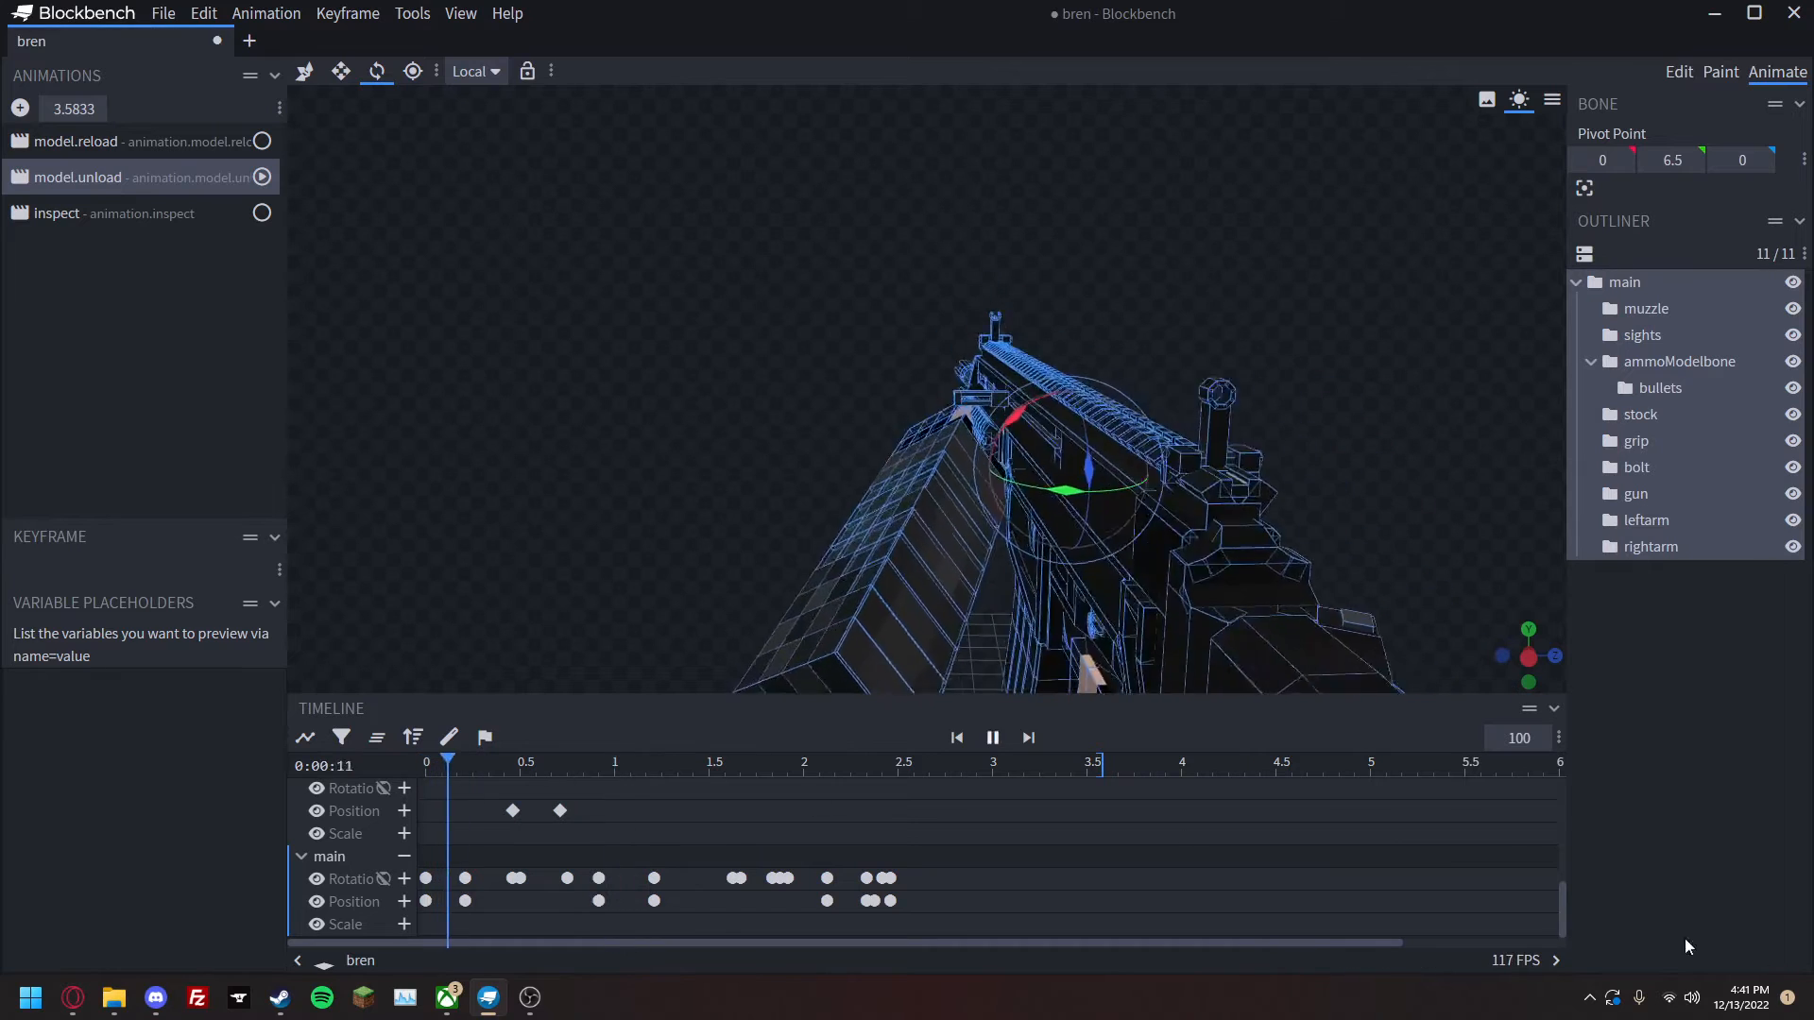
left_click(1714, 894)
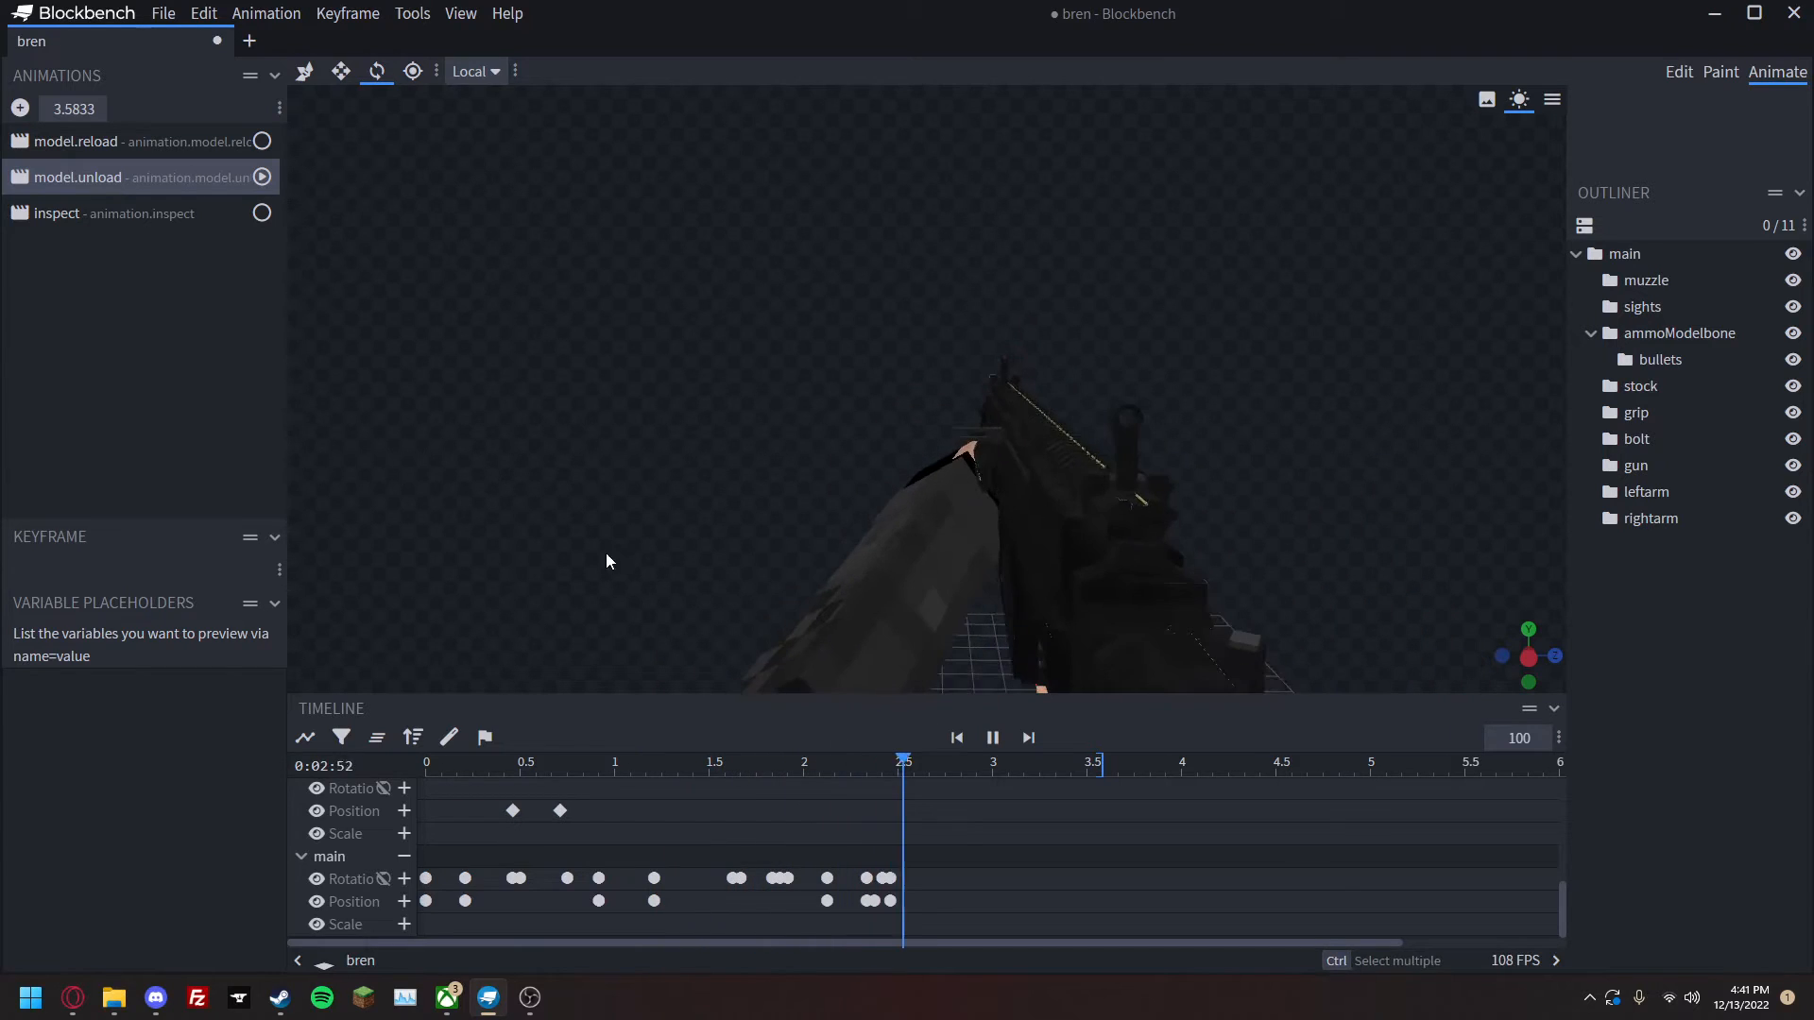
Duplicate the reload animation again and rename the copy as animation.model.load.
left_click(132, 155)
right_click(132, 155)
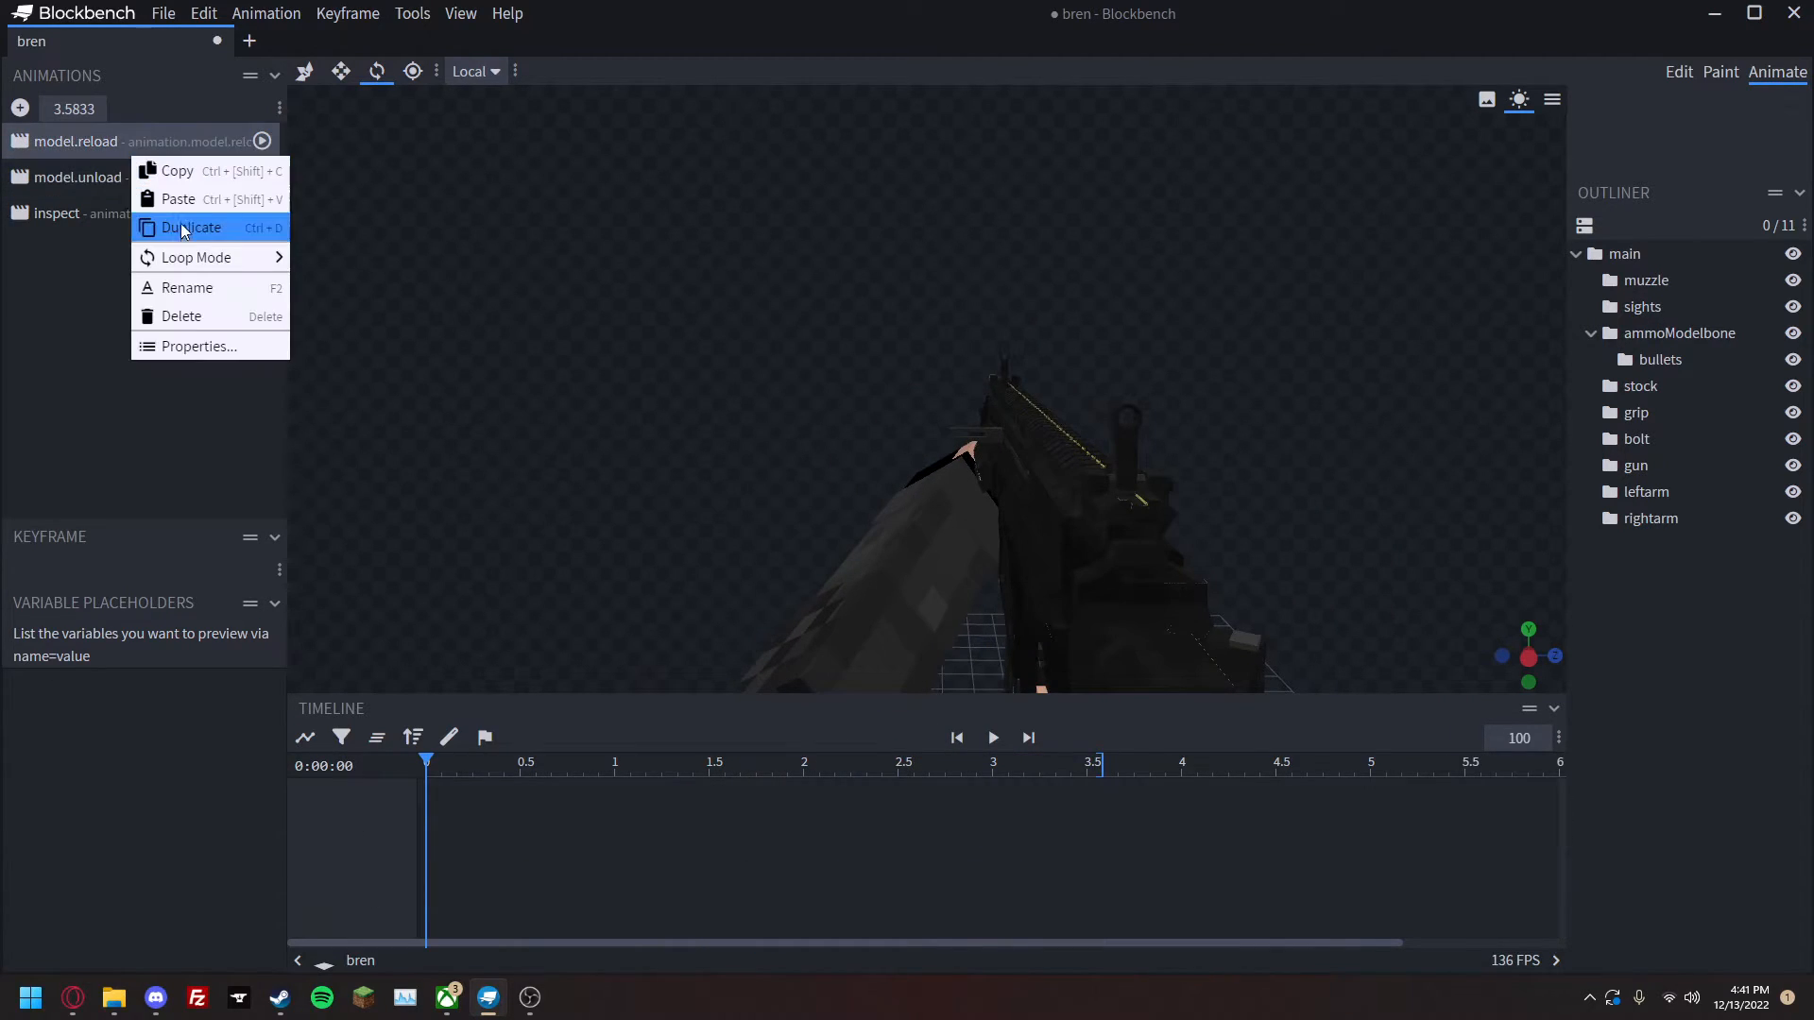
left_click(178, 228)
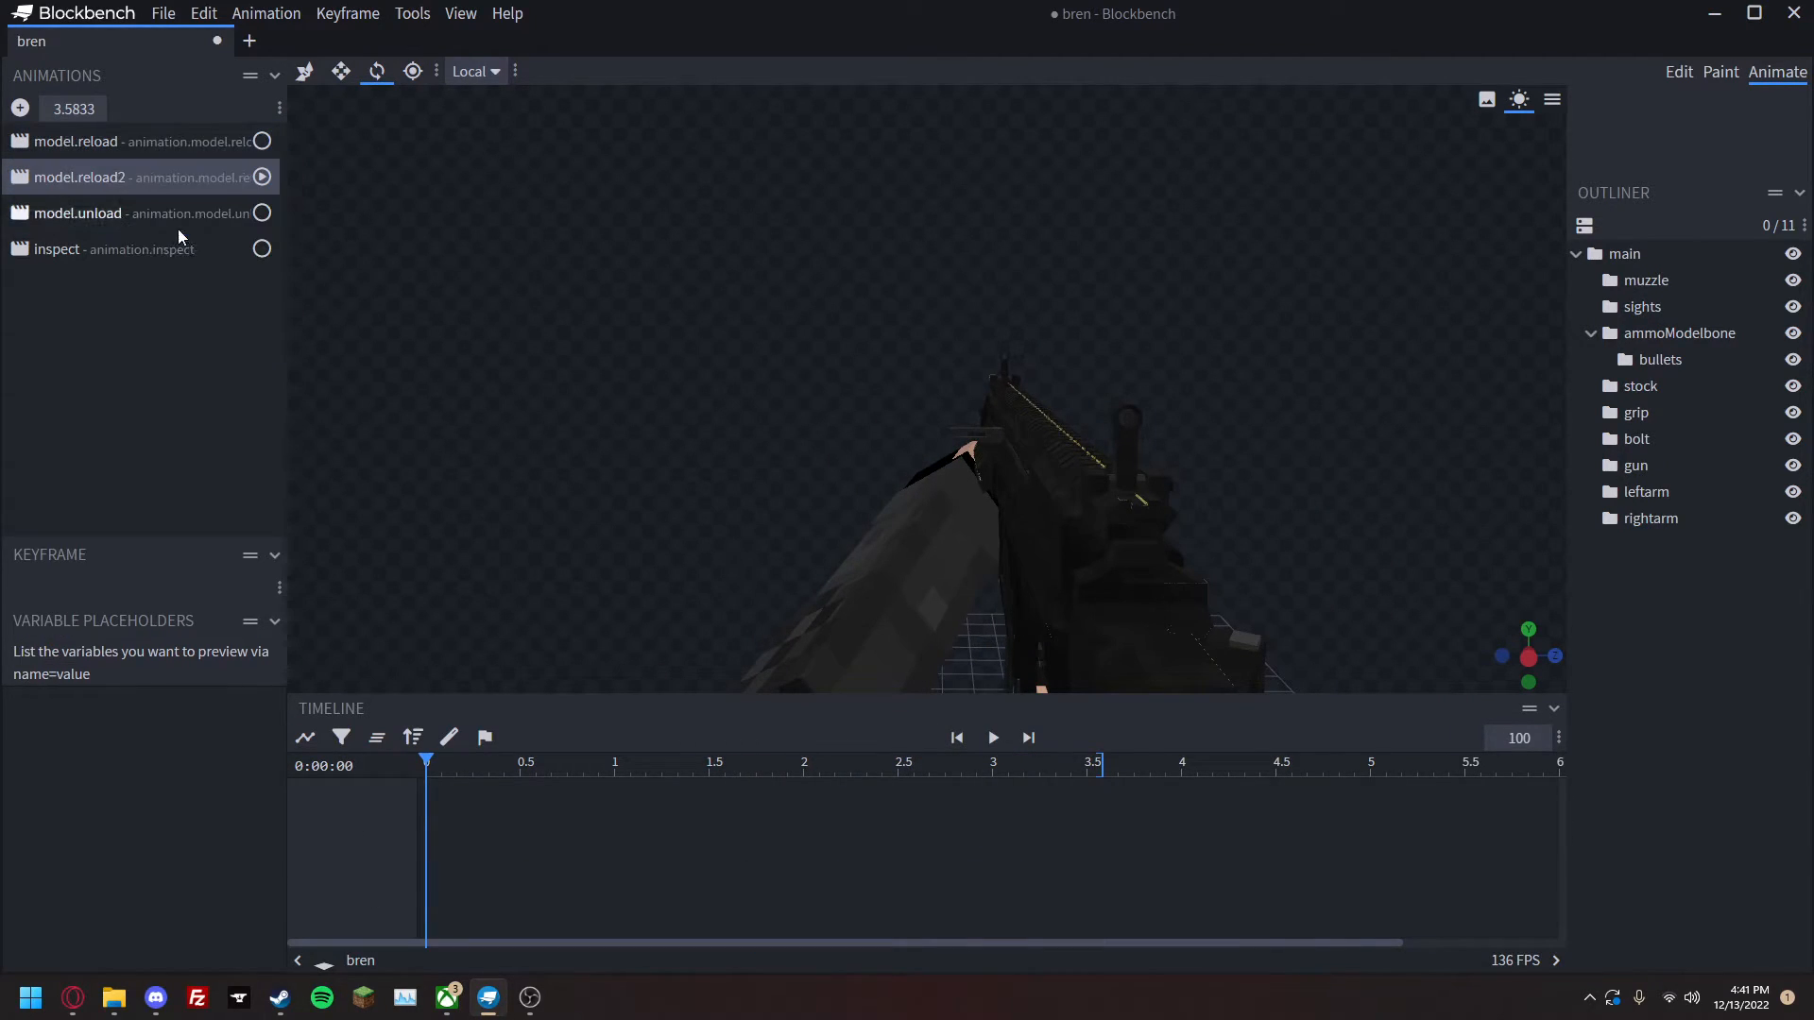
double_click(149, 185)
type("load")
key("Return")
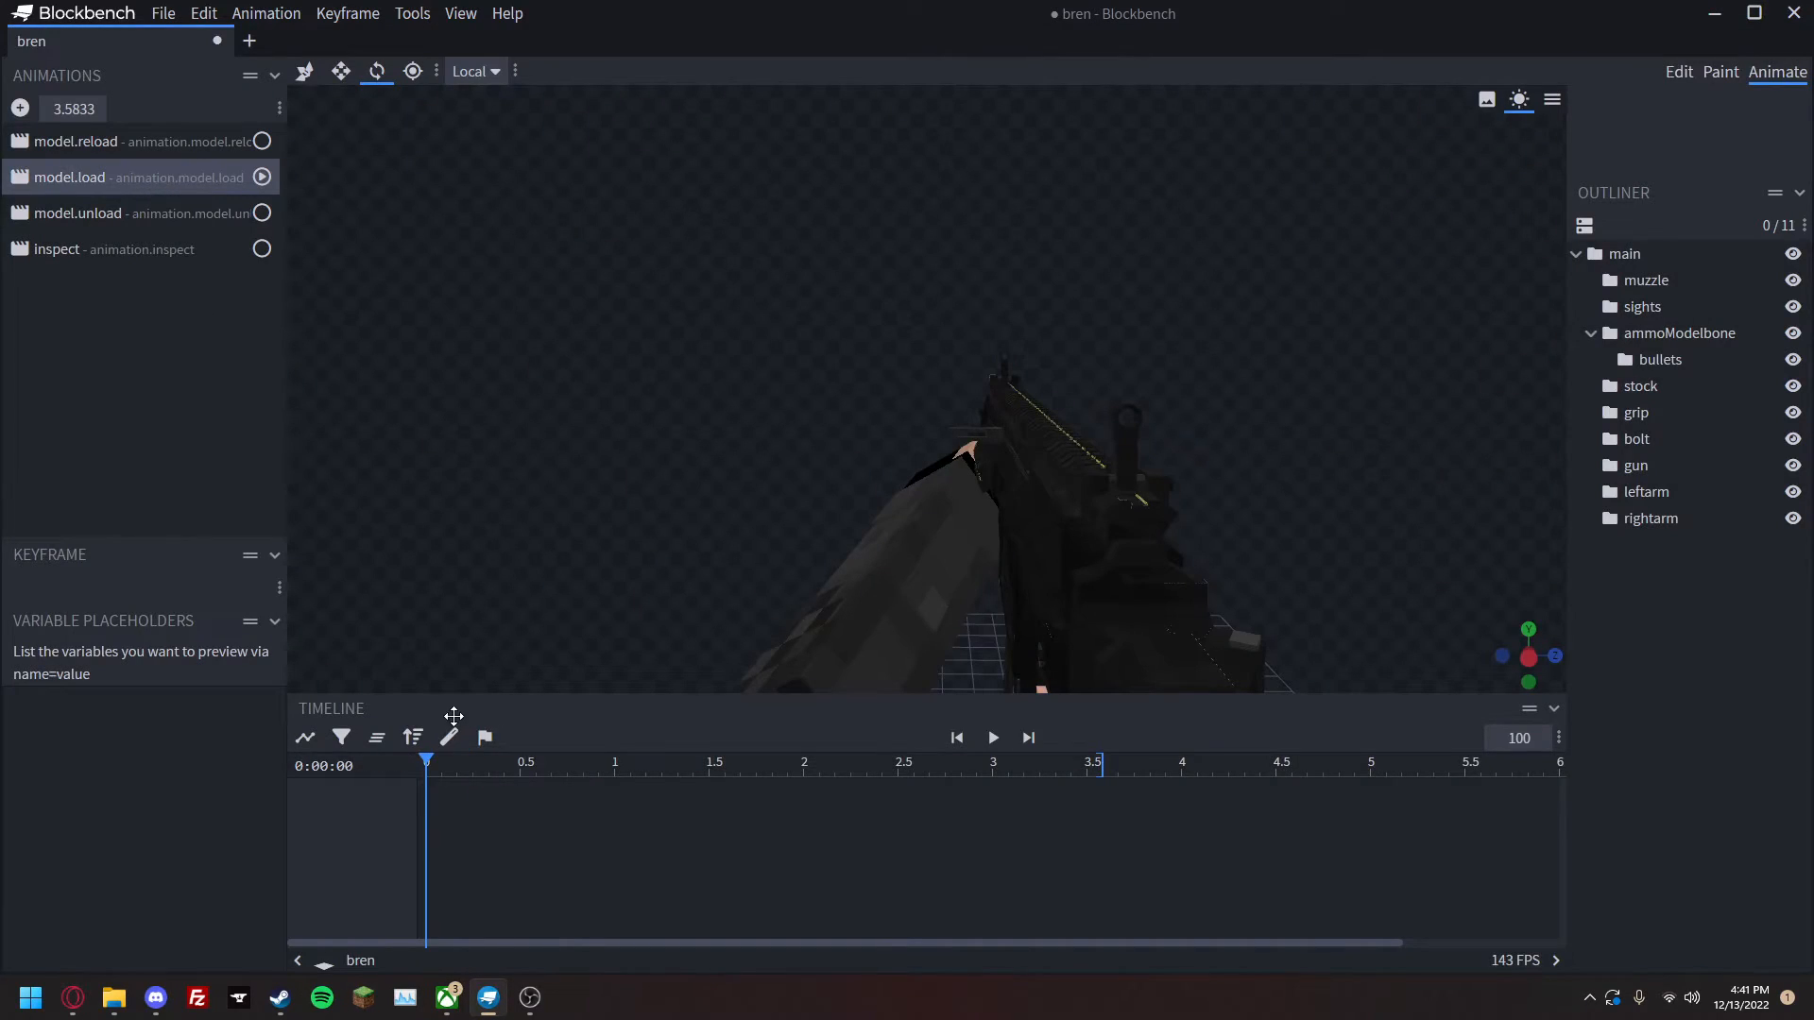
Delete the load animation's keyframes from 0.2917 s to about 0.75 s and shift all later ones about 0.54 s earlier.
left_click_drag(428, 761, 592, 1005)
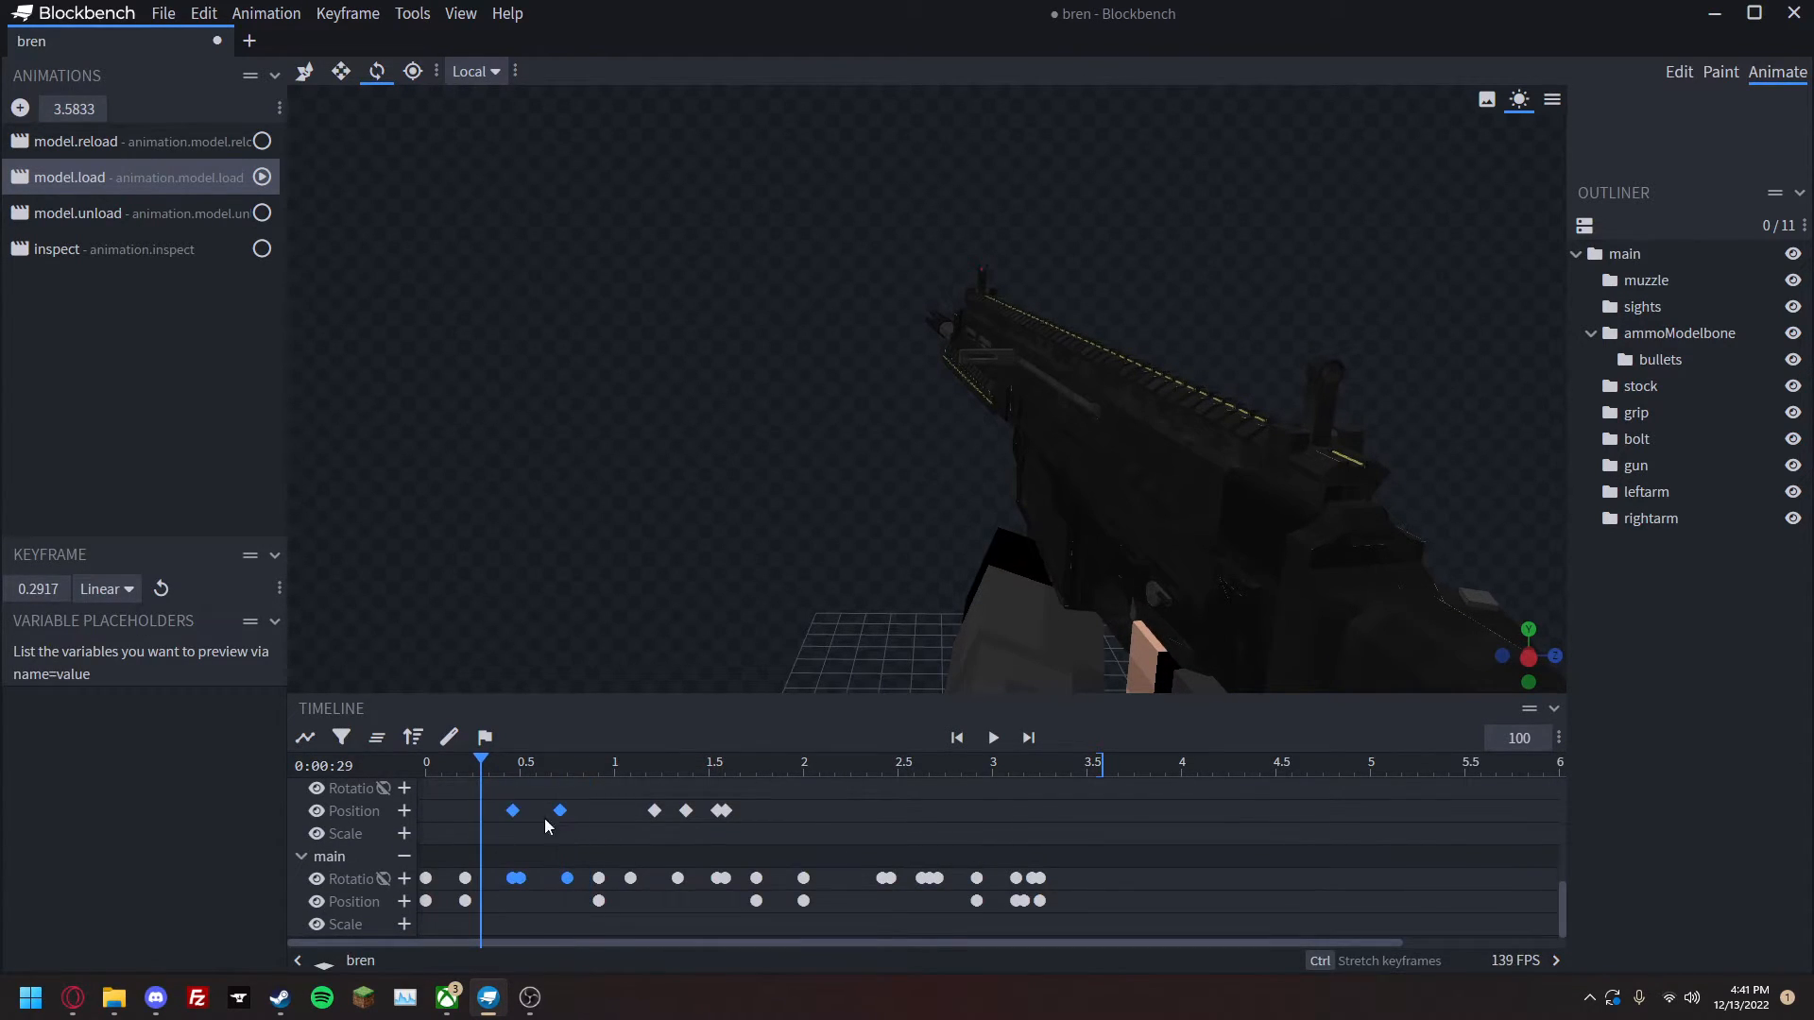
key("Delete")
left_click_drag(1123, 933, 565, 642)
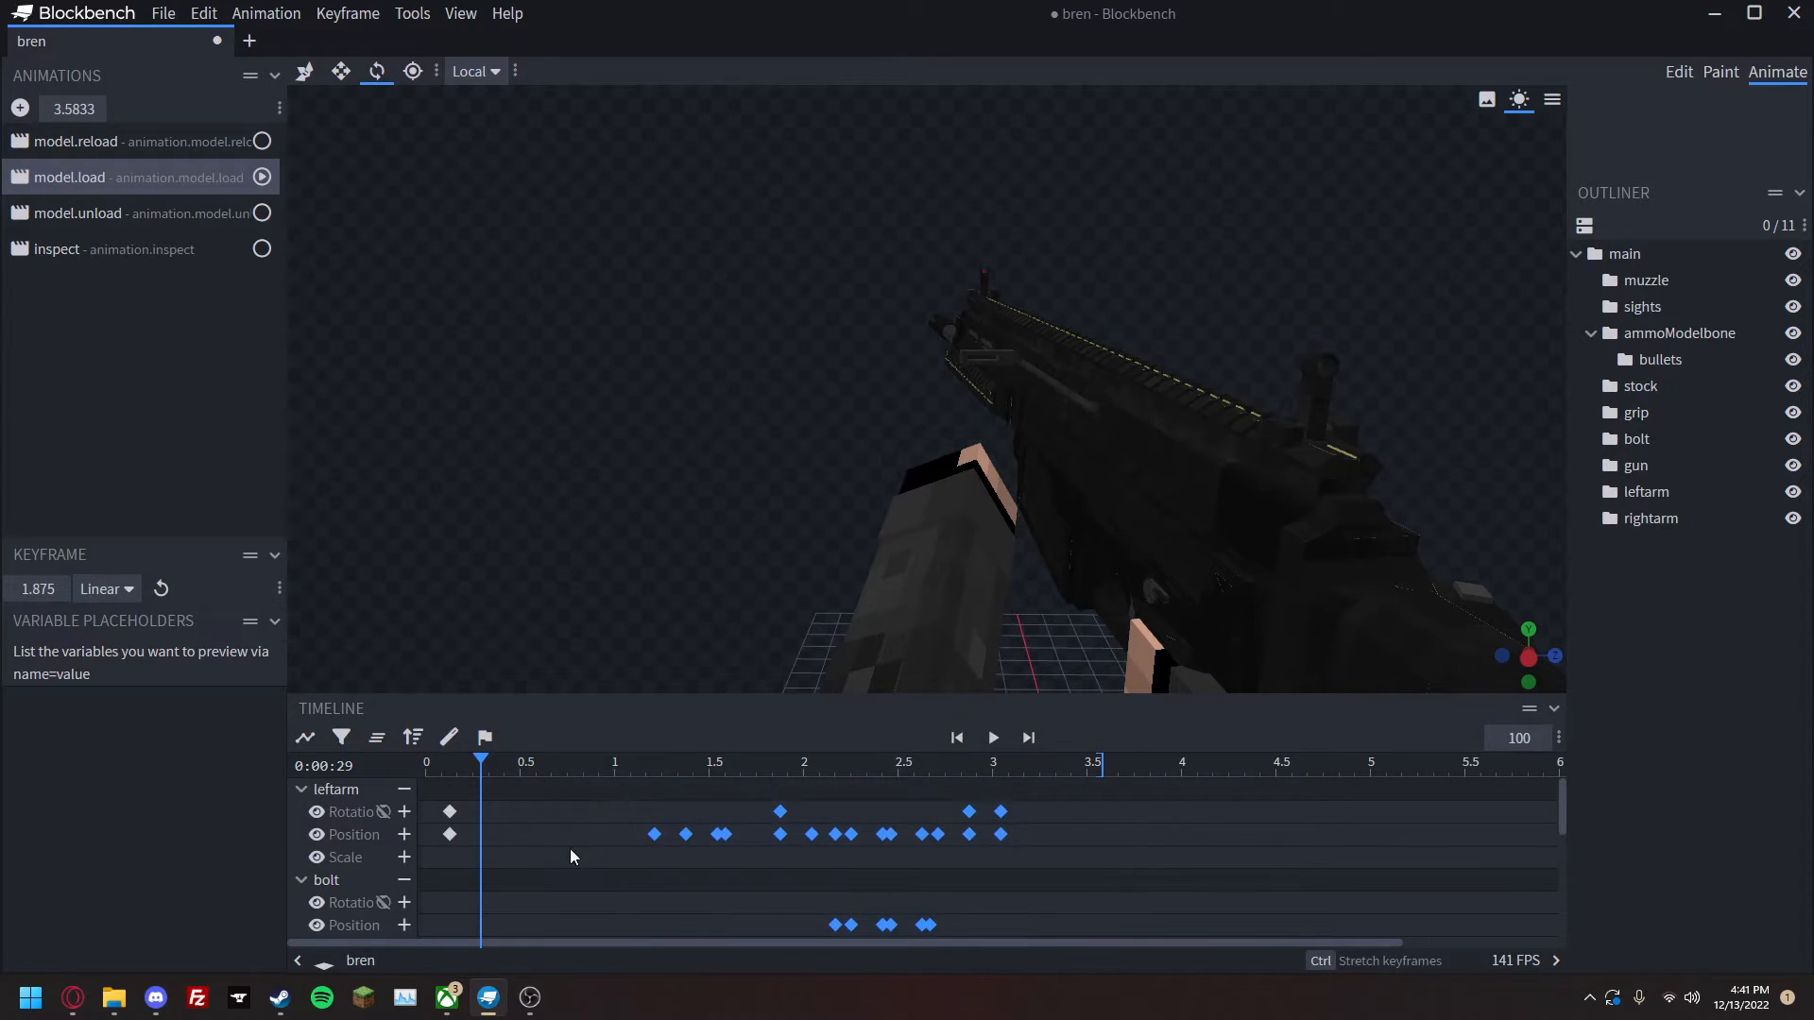
scroll(587, 865, "down", 4)
left_click_drag(599, 896, 491, 900)
left_click_drag(529, 759, 388, 747)
key("space")
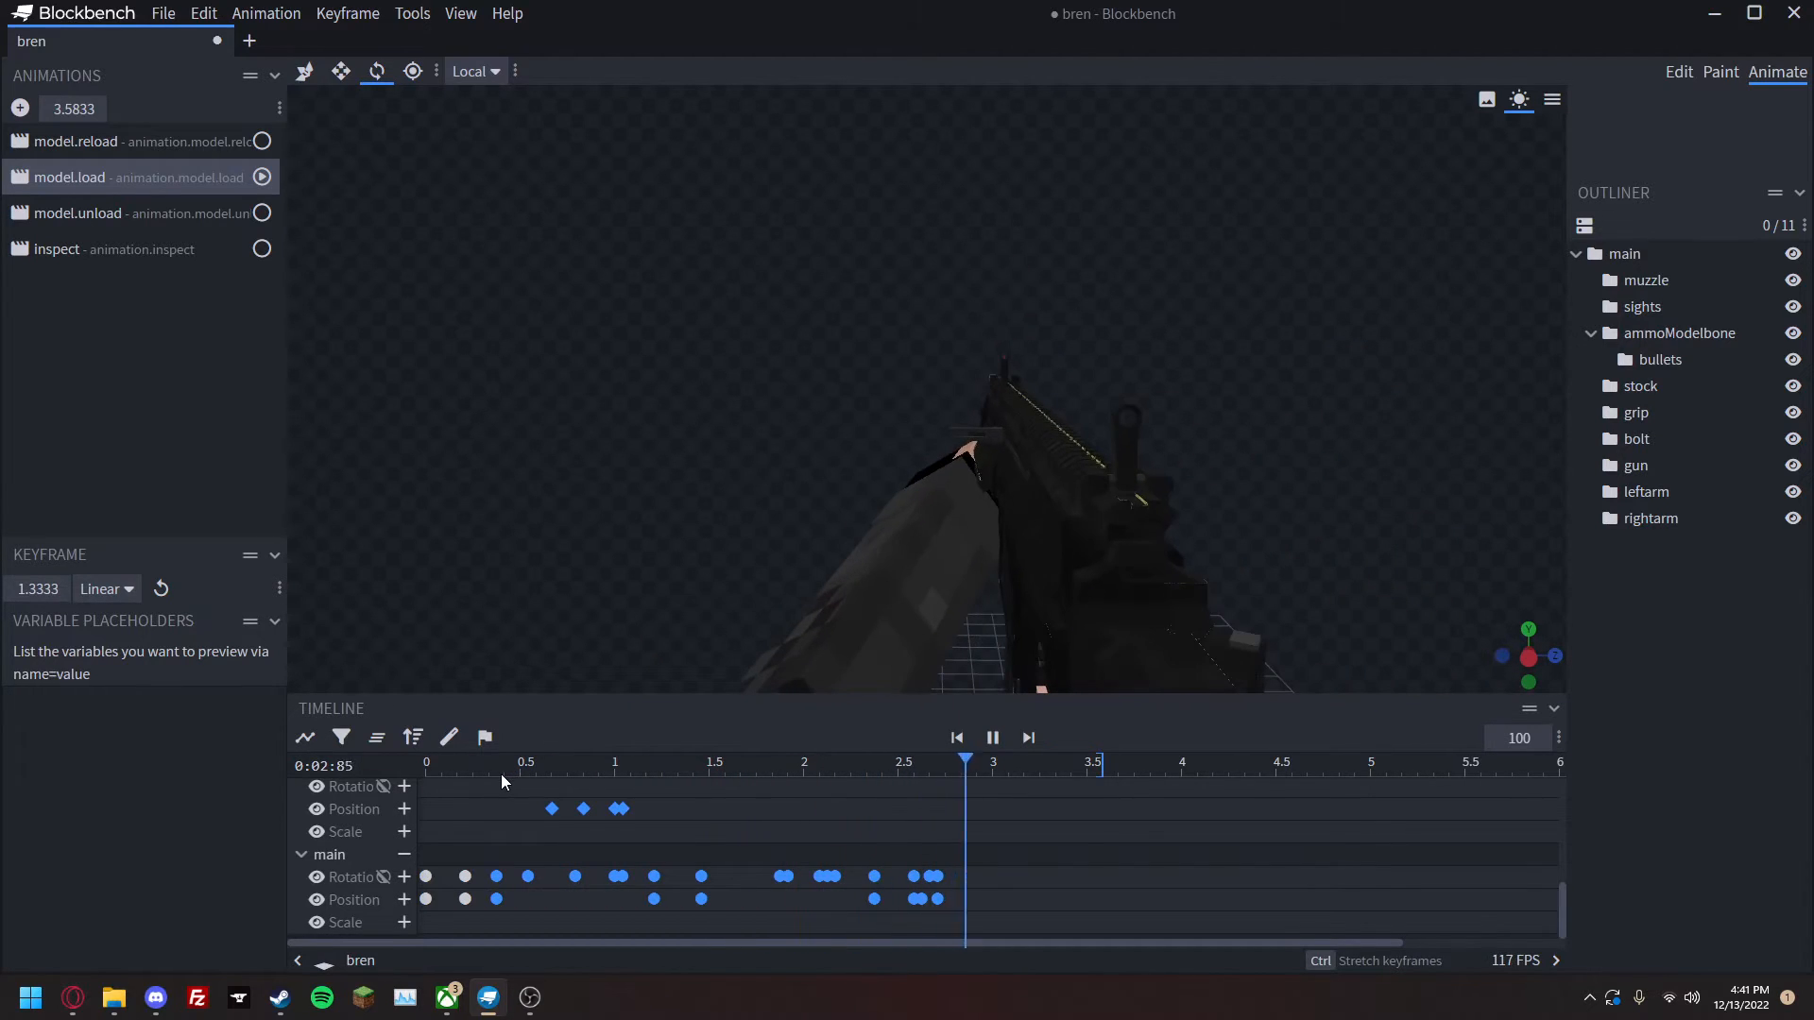
key("space")
Copy leftarm's position keyframe from about 0.67 s to 0.375 s in the load animation, and play back.
scroll(516, 820, "up", 2)
scroll(516, 820, "up", 1)
left_click_drag(539, 761, 497, 812)
left_click(963, 621)
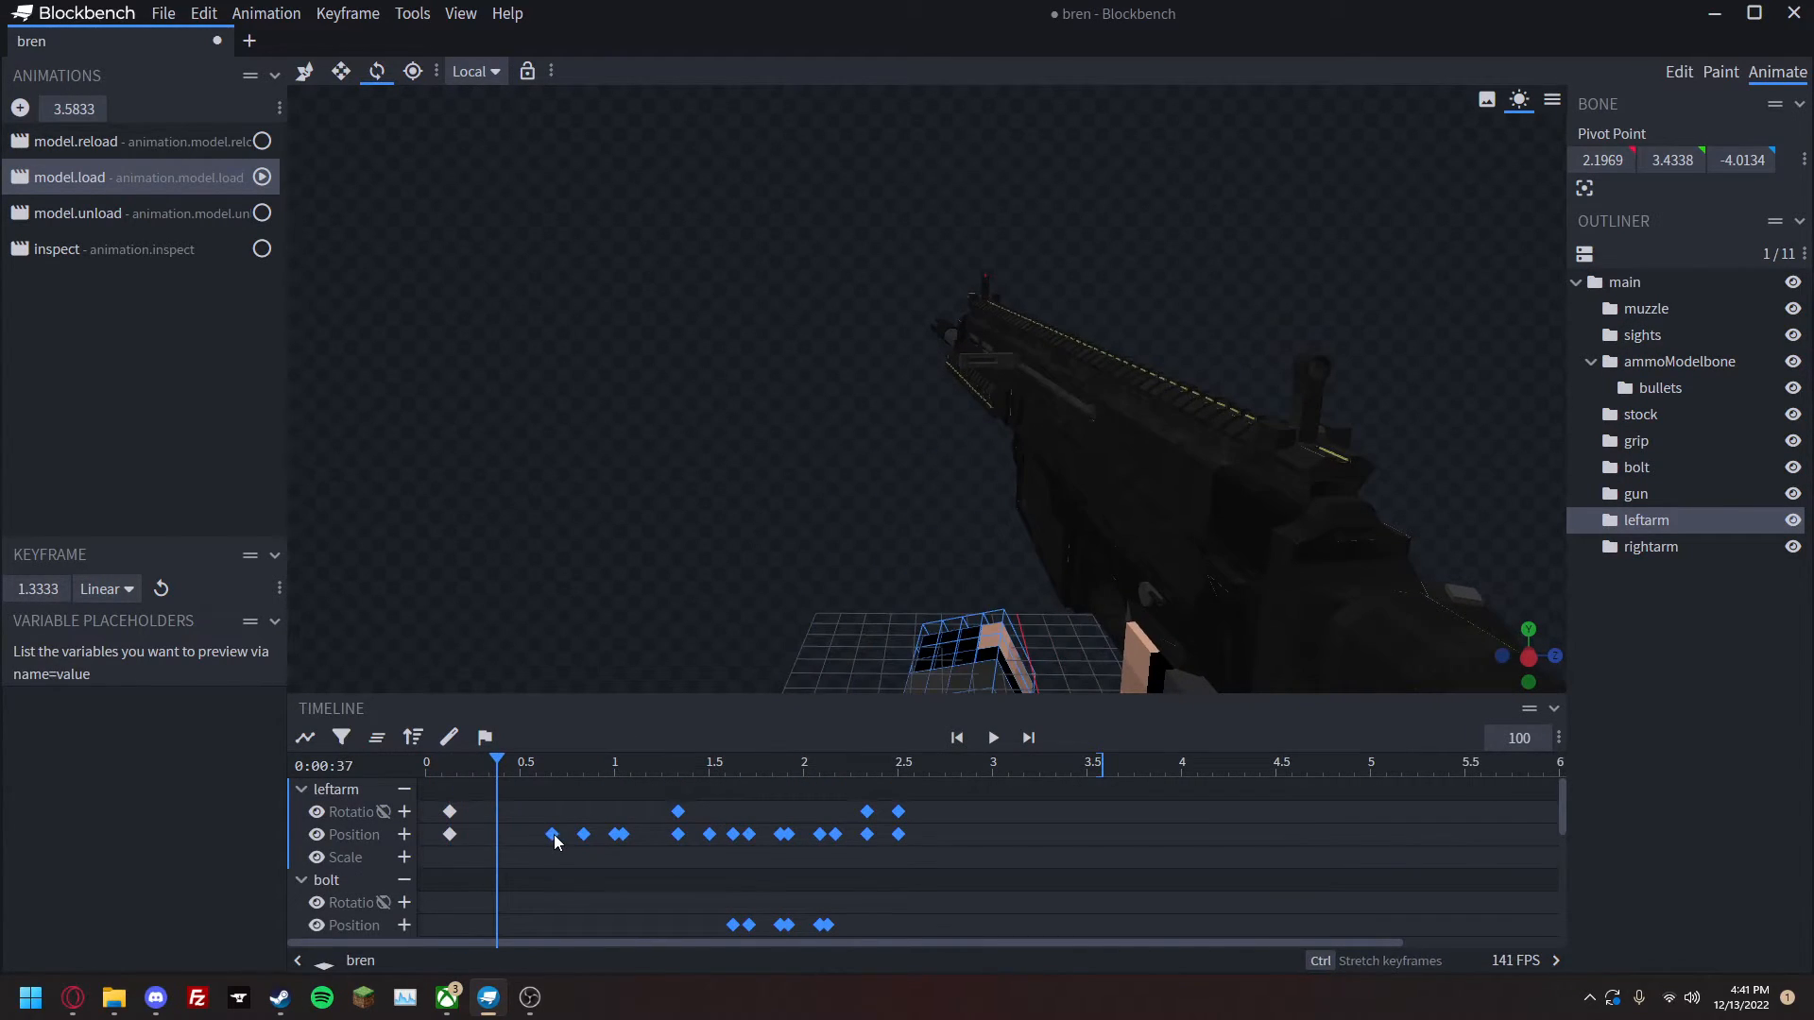
key("Delete")
key("v")
key("ctrl+z")
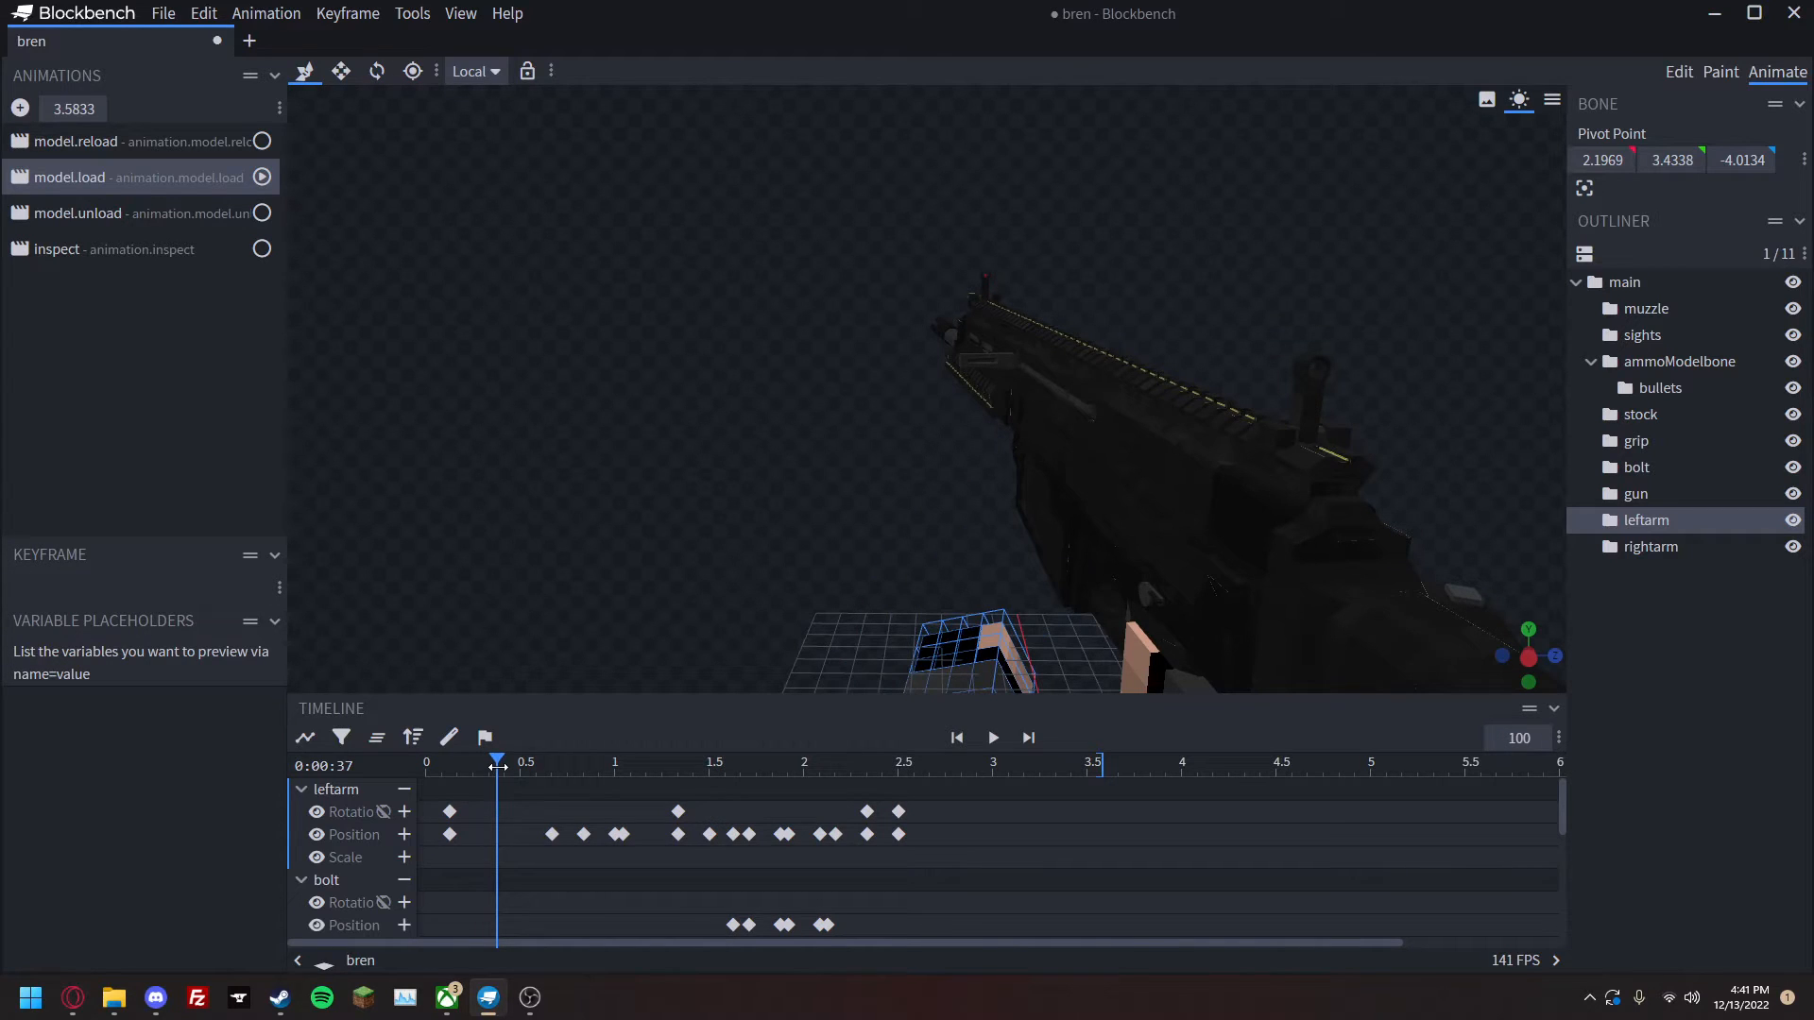
left_click(553, 834)
key("ctrl+c")
key("ctrl+v")
left_click_drag(480, 761, 398, 744)
key("space")
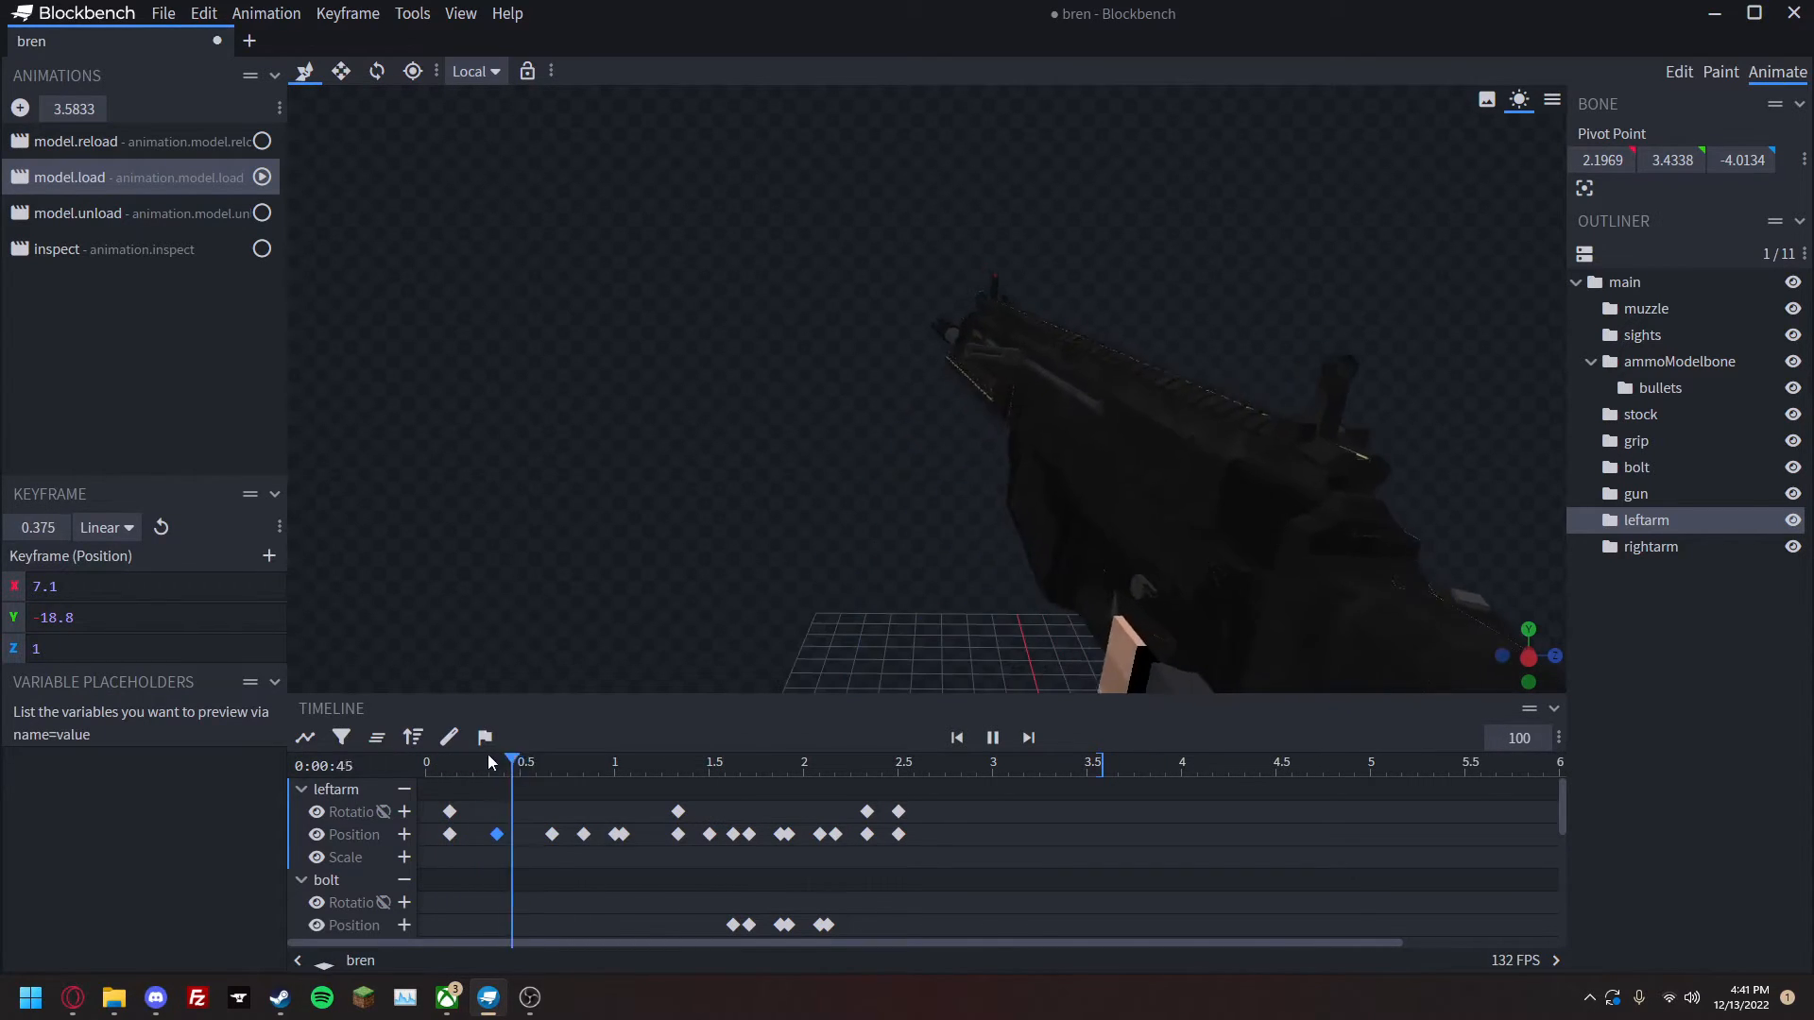
left_click(1610, 831)
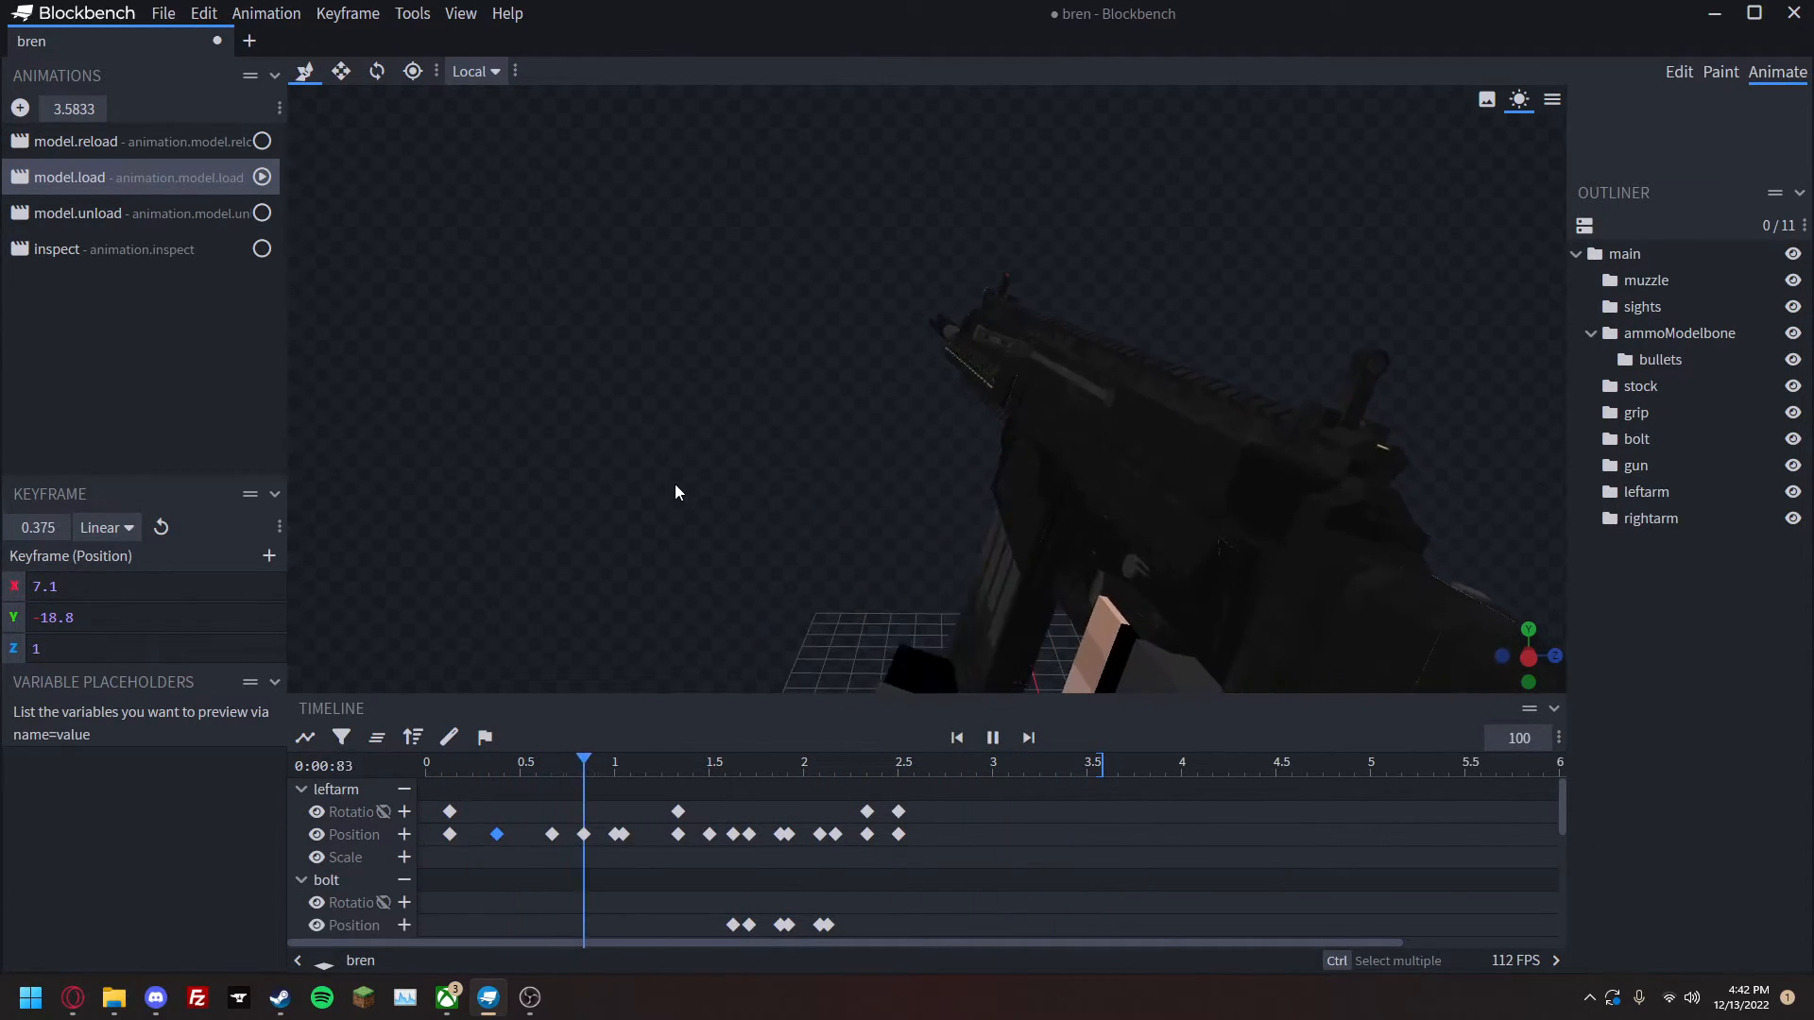
key("space")
Play the load animation from a side view, and delete the bullets bone's scale keyframes from 0 s to about 0.375 s.
left_click_drag(611, 761, 423, 764)
scroll(497, 861, "down", 4)
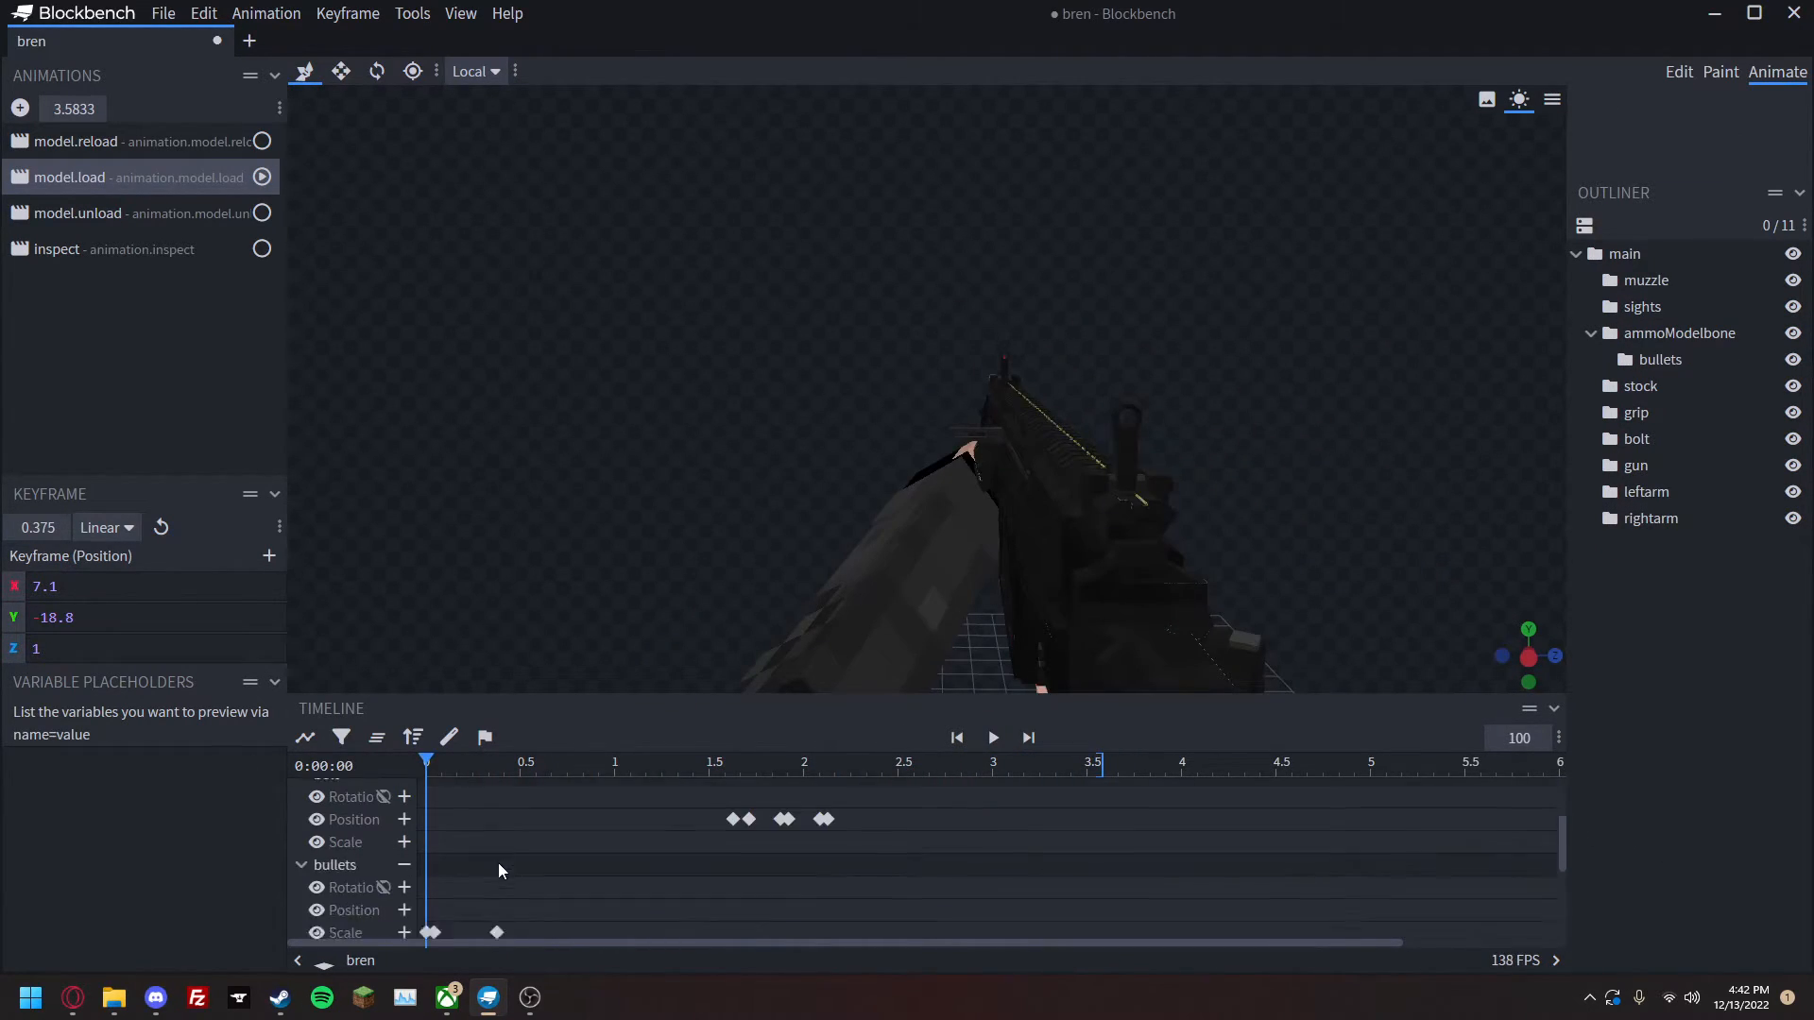
left_click_drag(547, 468, 898, 591)
key("space")
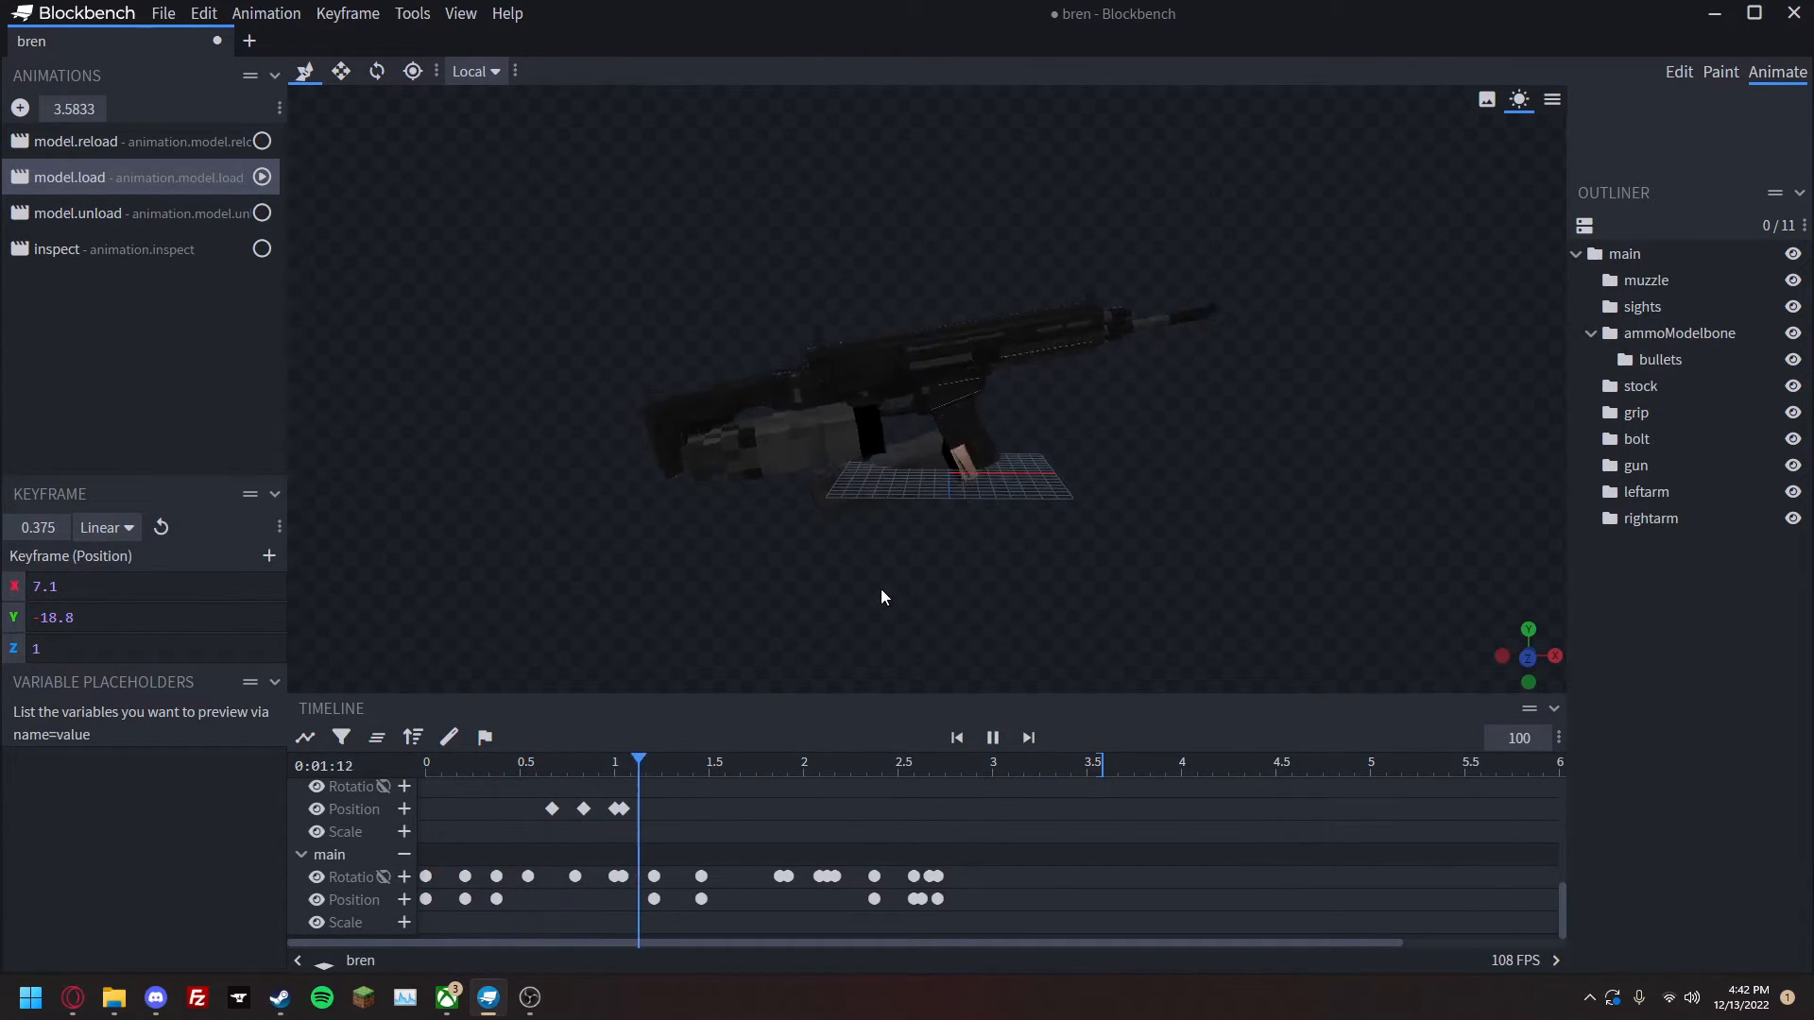
scroll(813, 605, "up", 5)
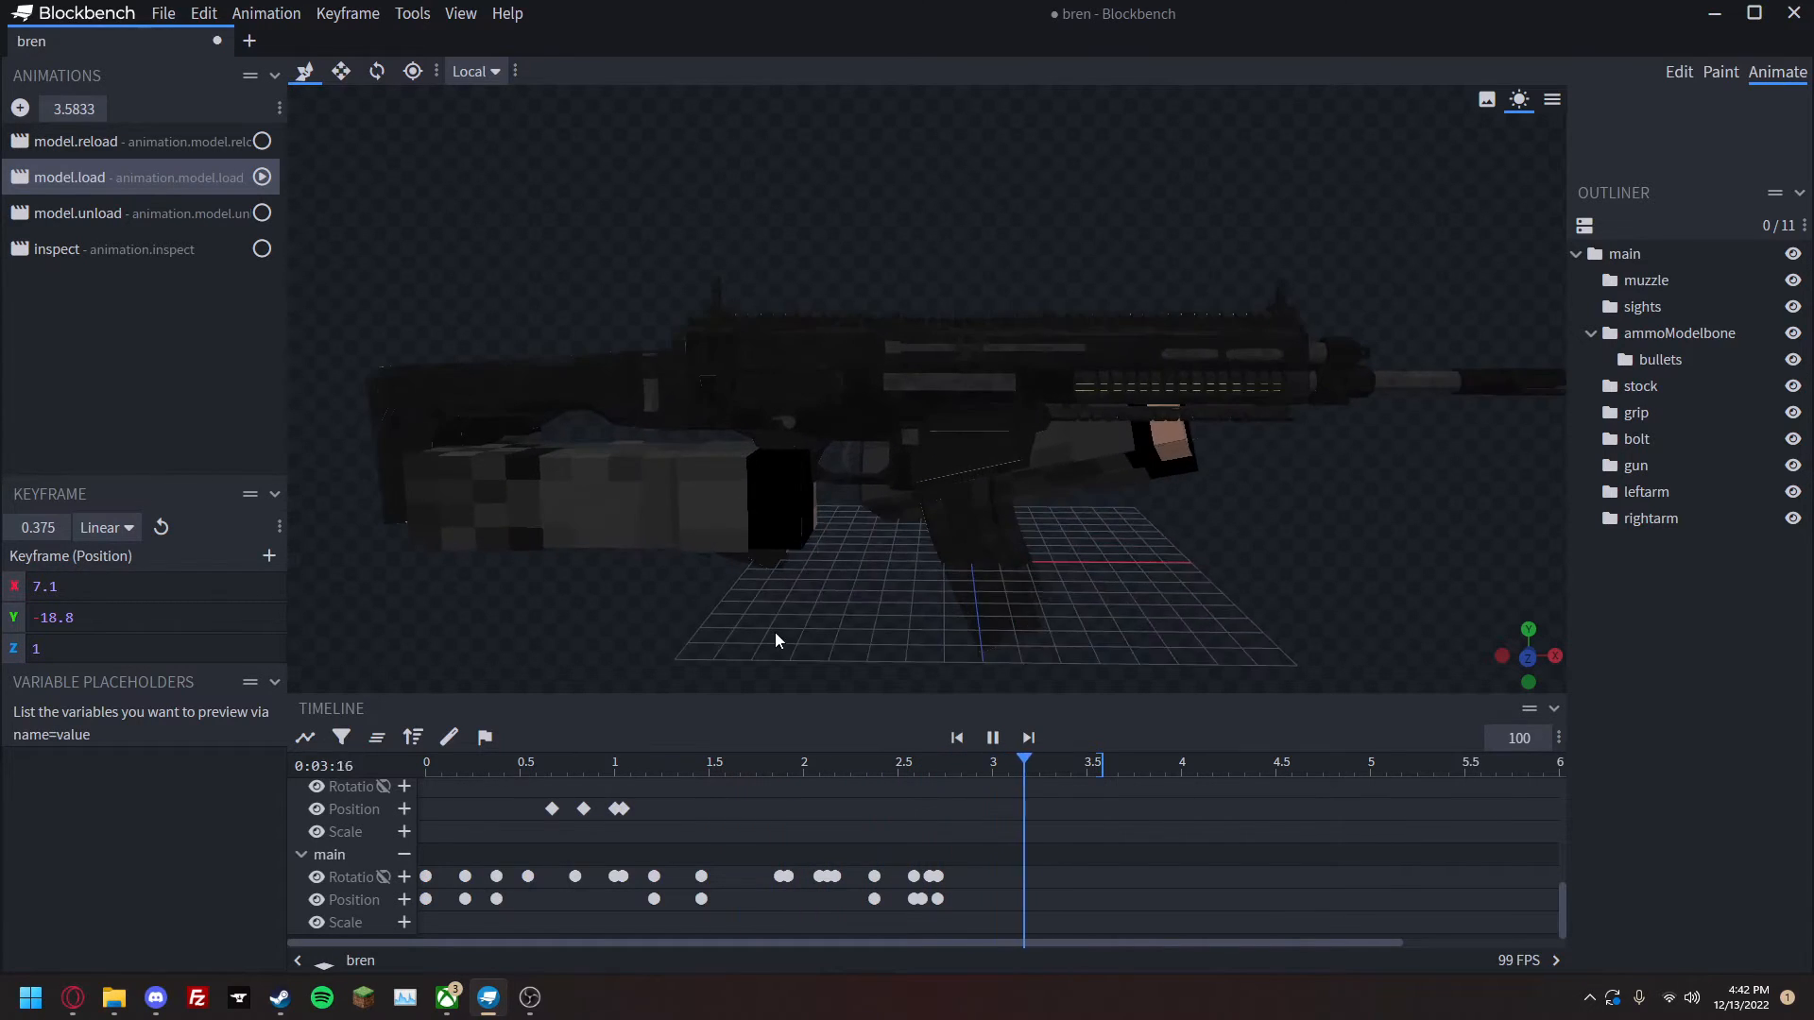
left_click_drag(775, 640, 1220, 565)
key("space")
left_click(1682, 356)
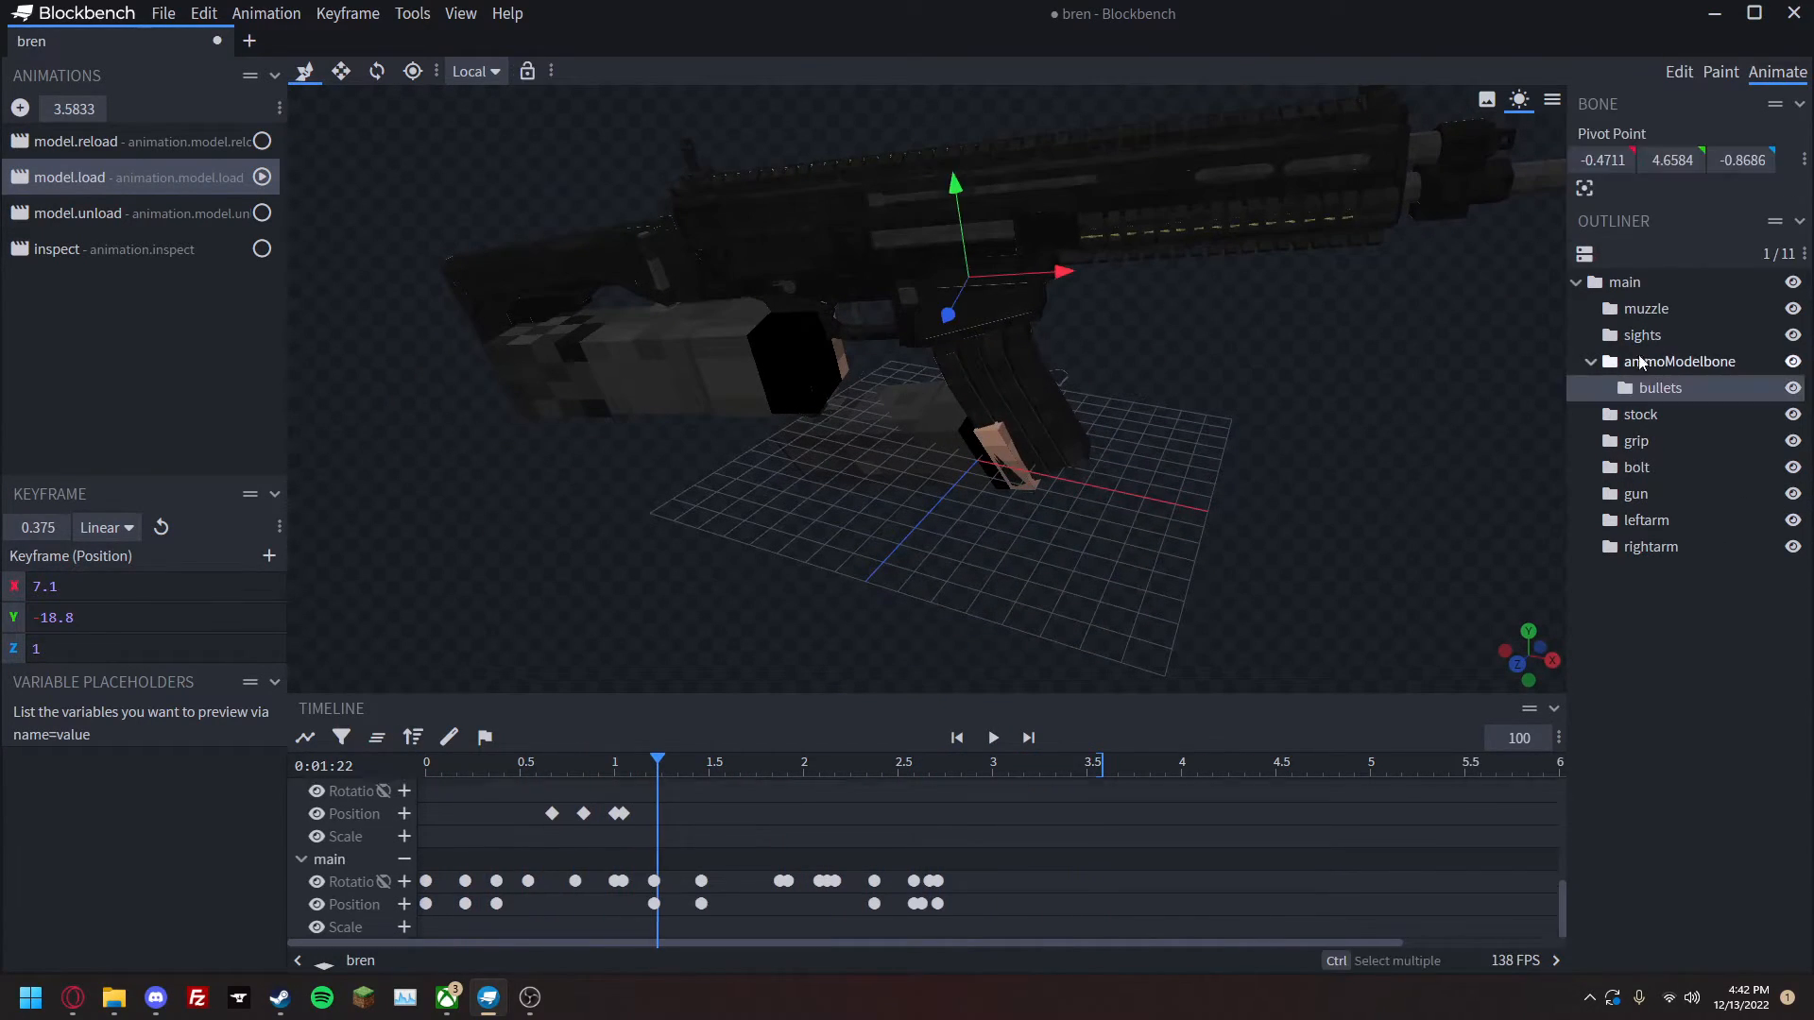
left_click_drag(653, 769, 416, 796)
left_click_drag(581, 871, 418, 846)
key("Delete")
key("space")
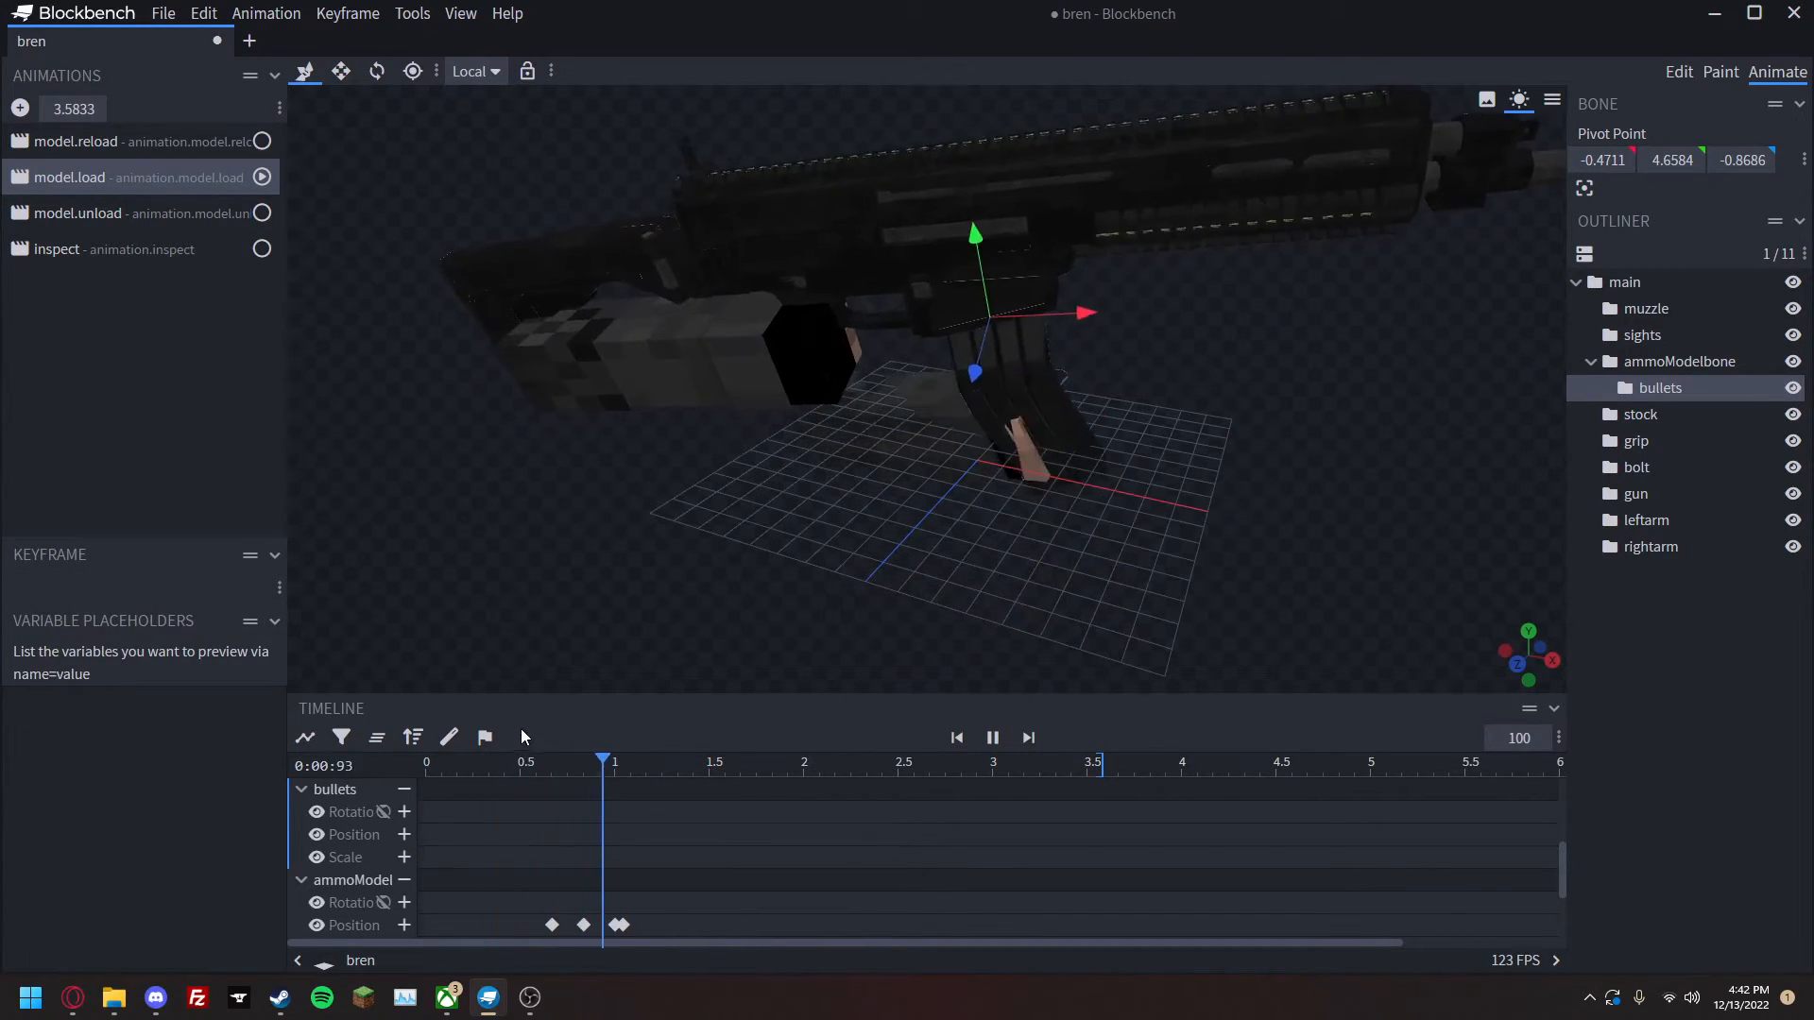
Delete all of the bullets bone's scale keyframes in the unload animation, and play it from the side.
left_click(66, 212)
left_click_drag(611, 875, 378, 835)
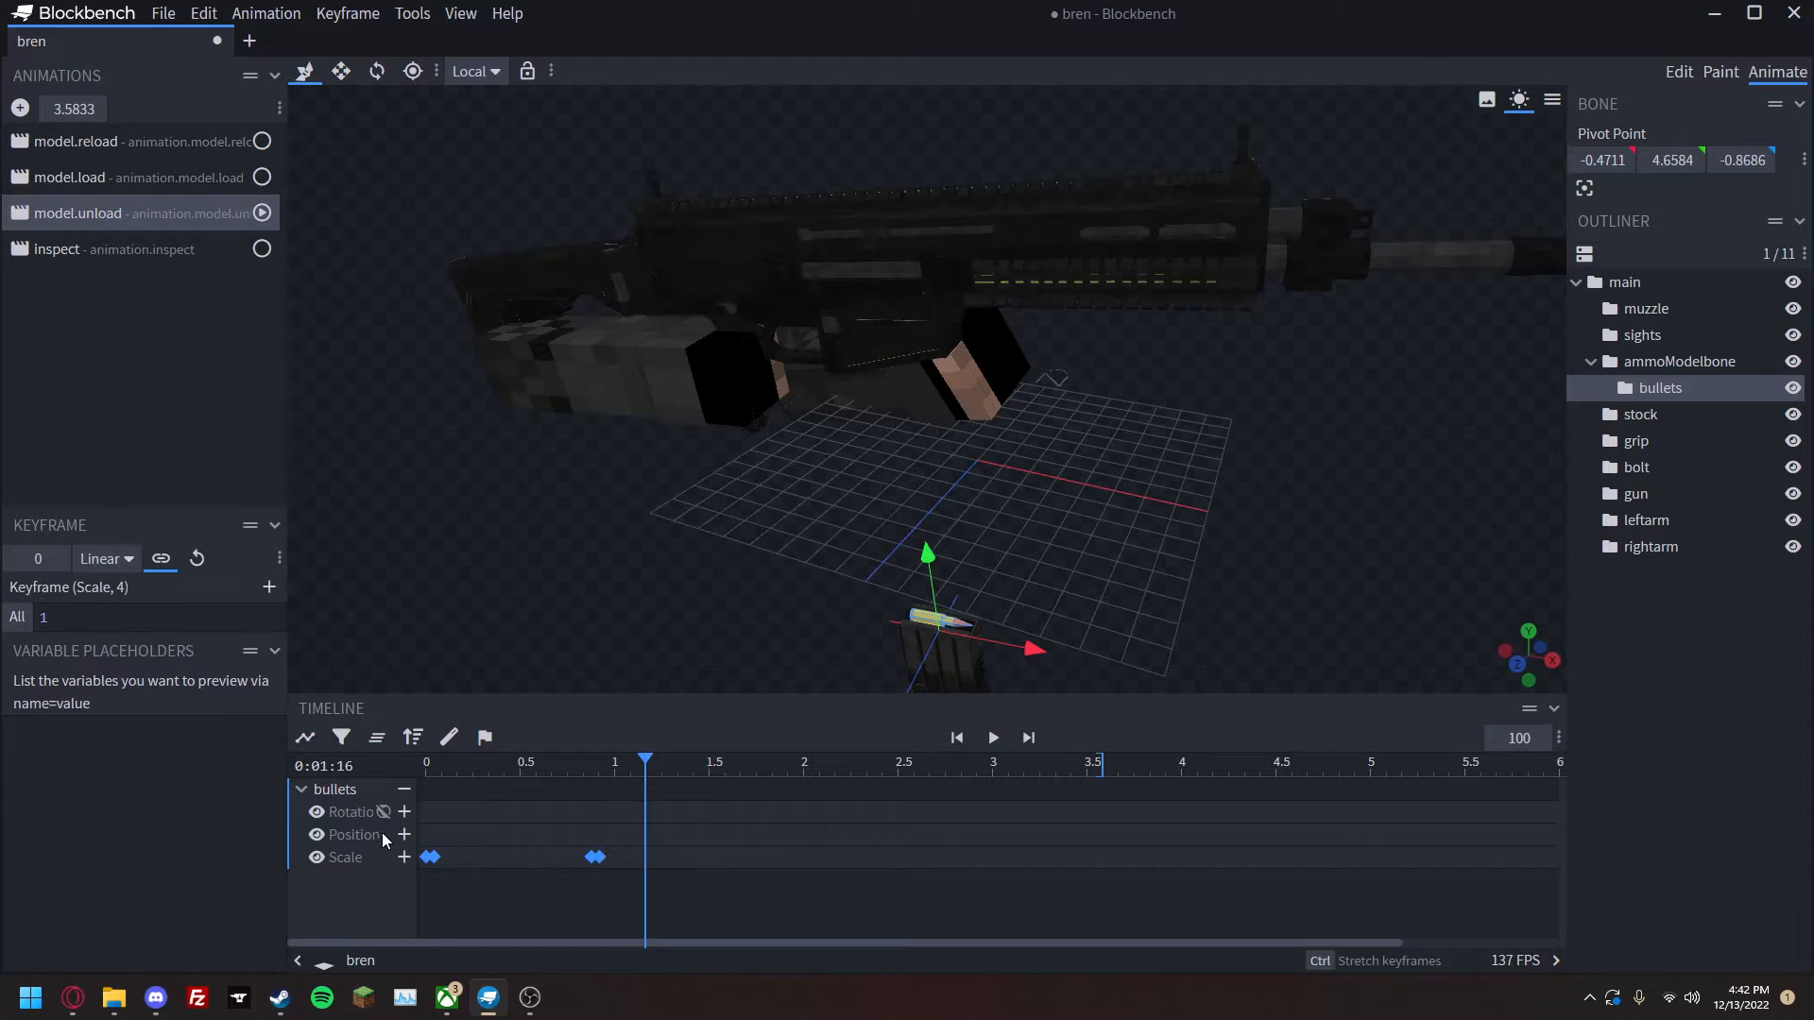
key("Delete")
left_click(1749, 812)
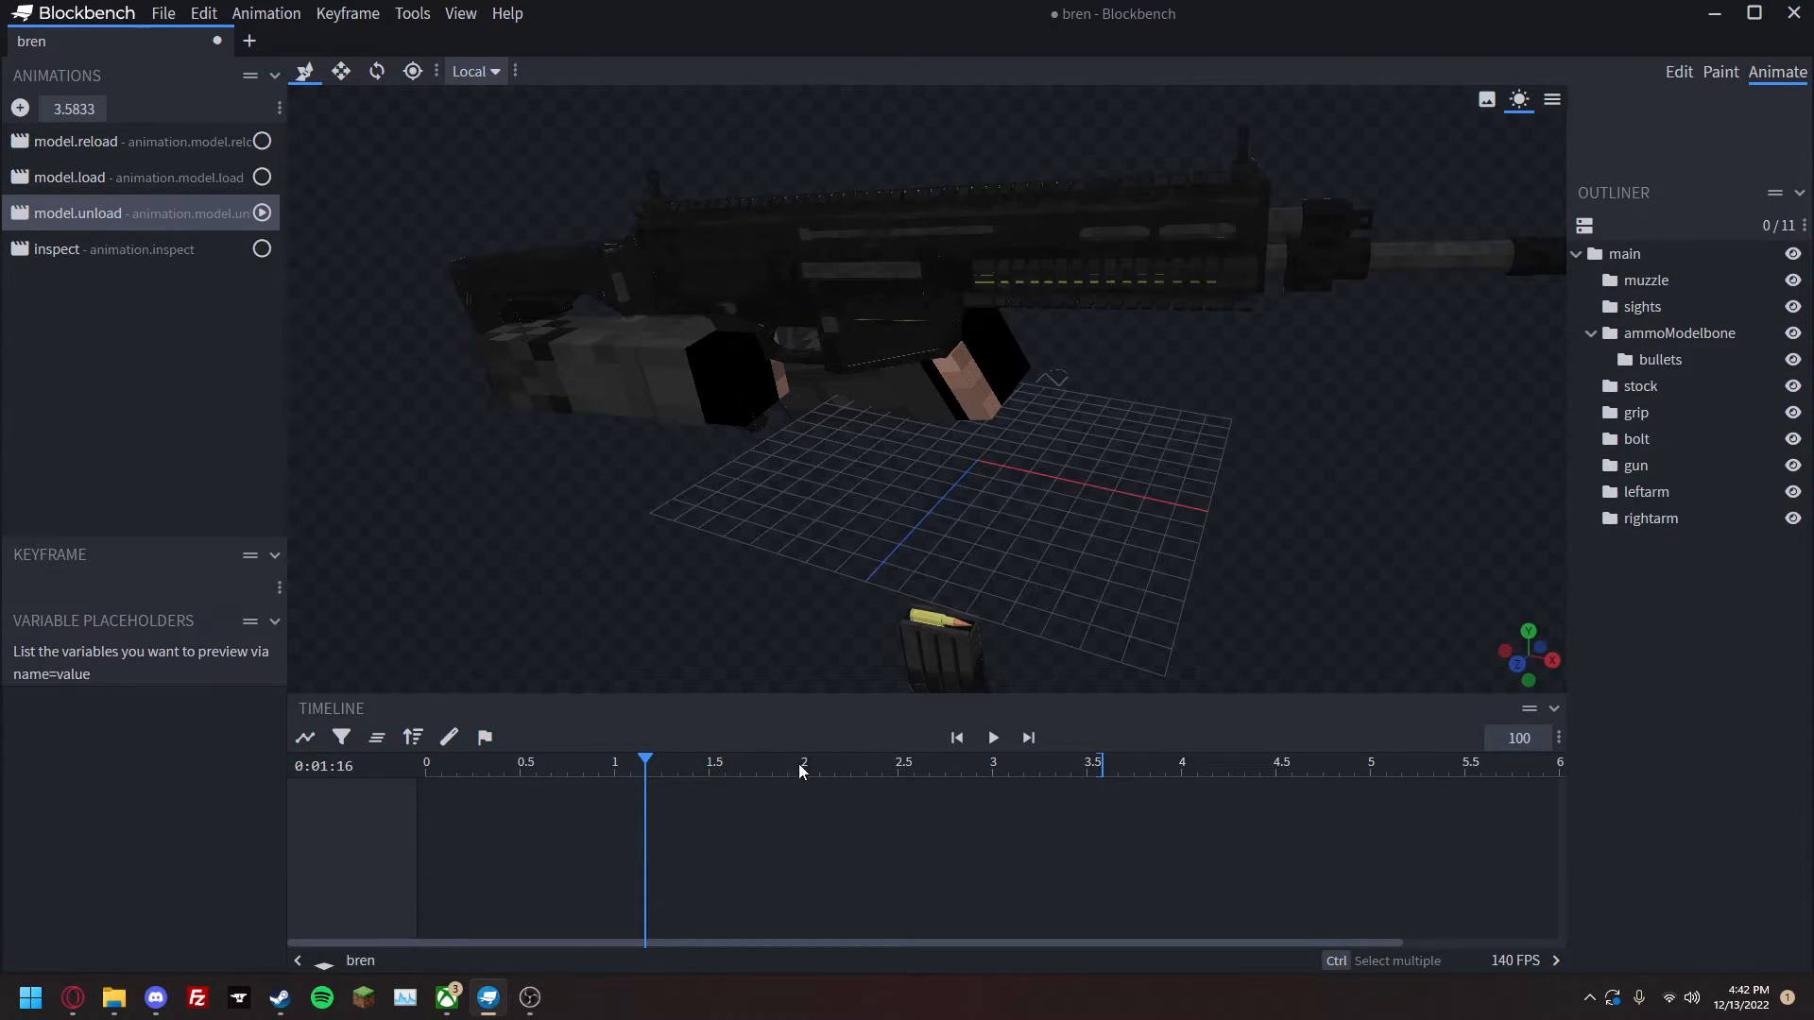
key("space")
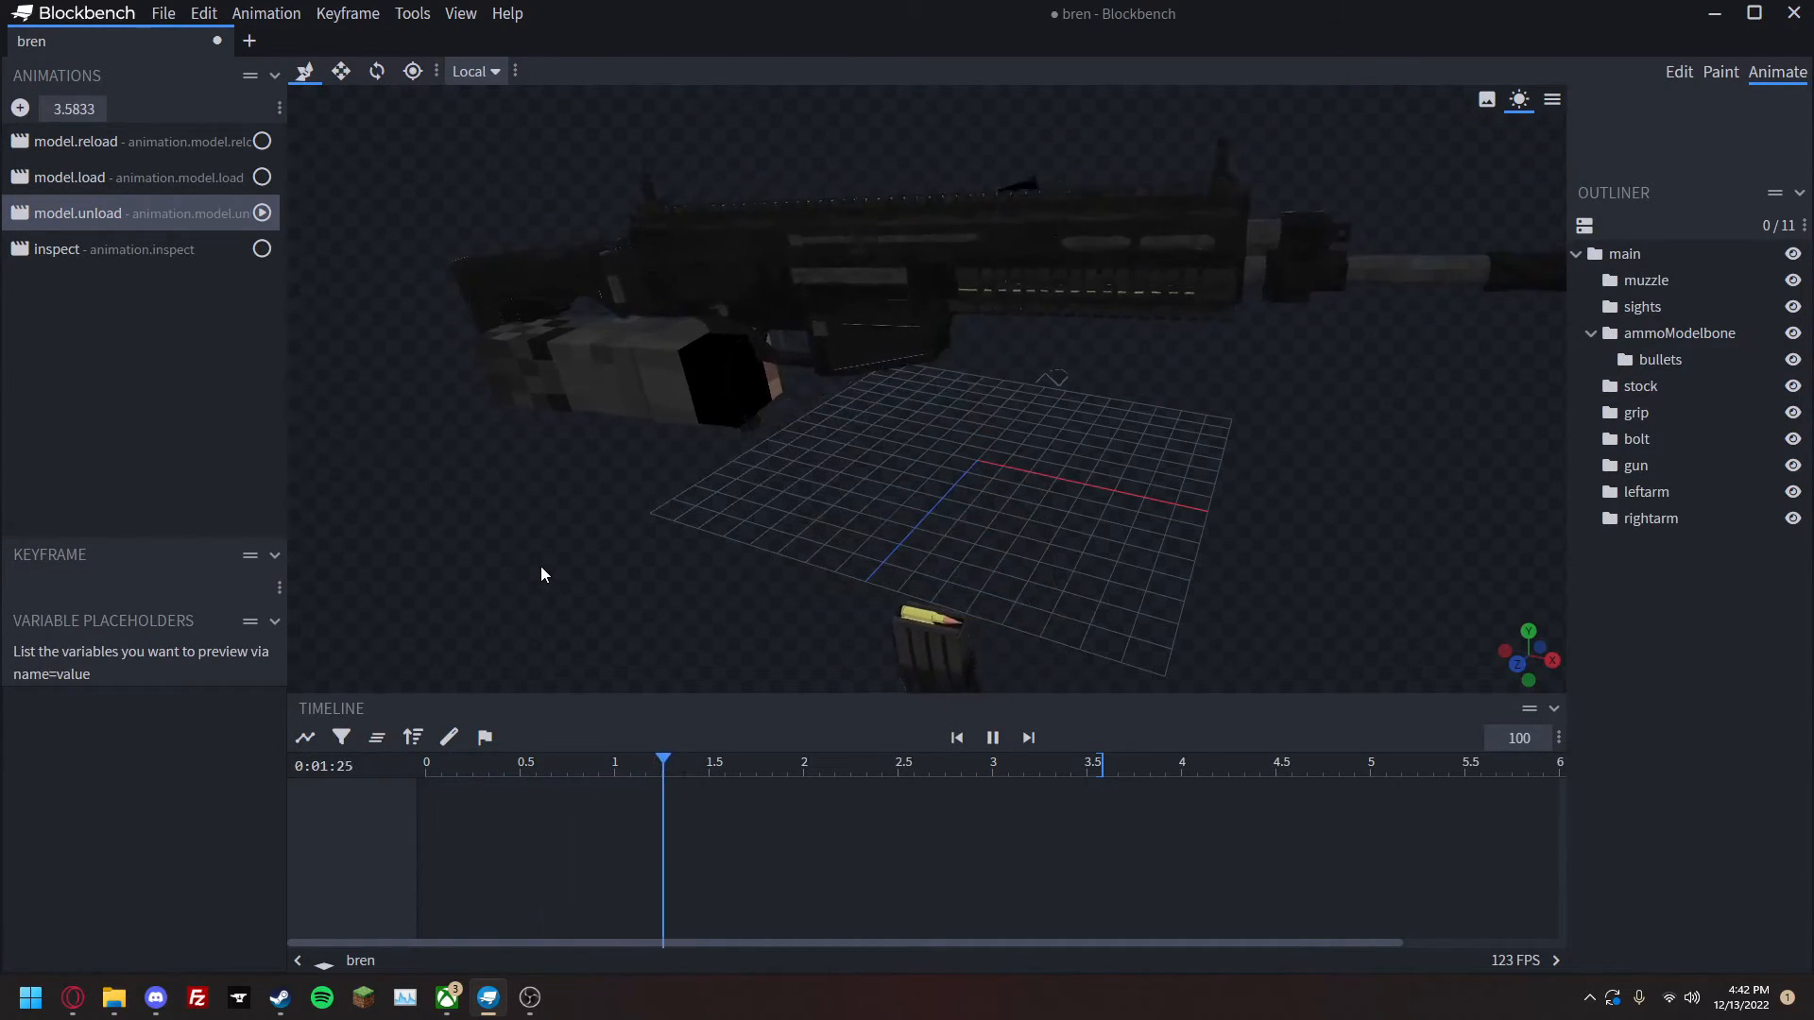
left_click_drag(757, 546, 819, 666)
left_click_drag(1221, 623, 1157, 583)
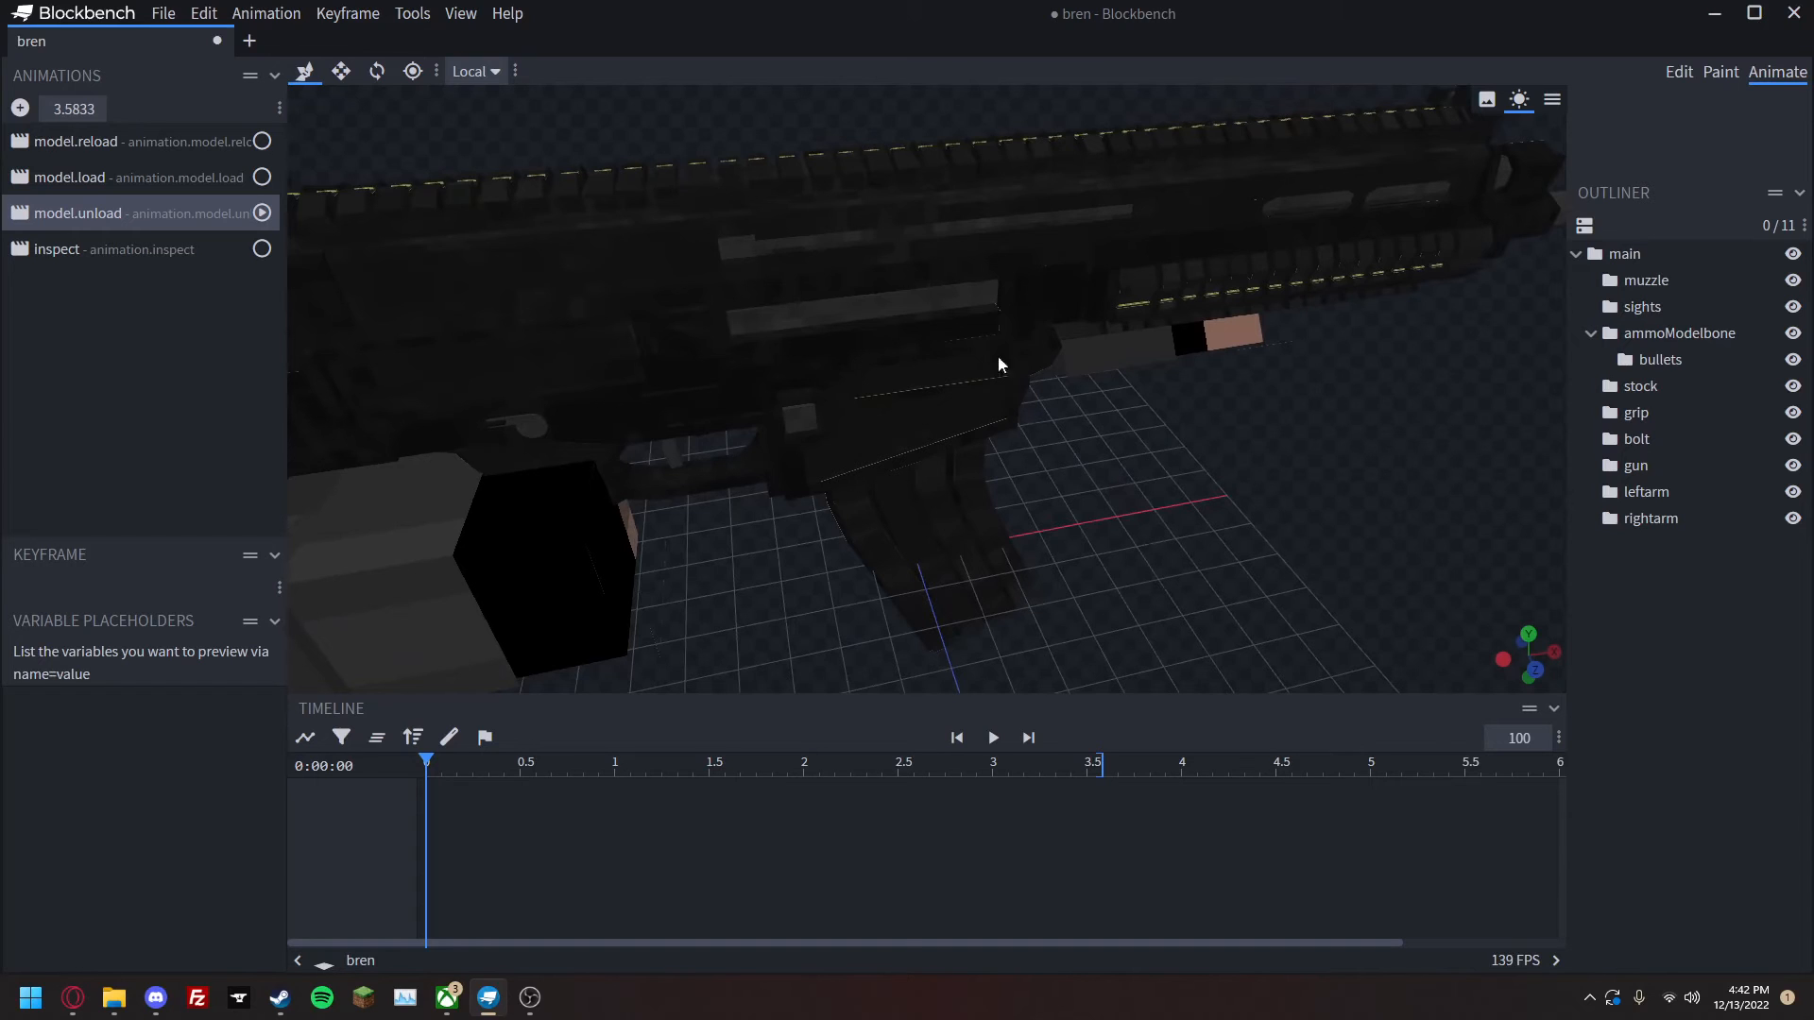
Return to the saved bren camera angle and look through the load, unload and inspect animations.
scroll(1075, 610, "down", 6)
left_click_drag(1075, 610, 1171, 521)
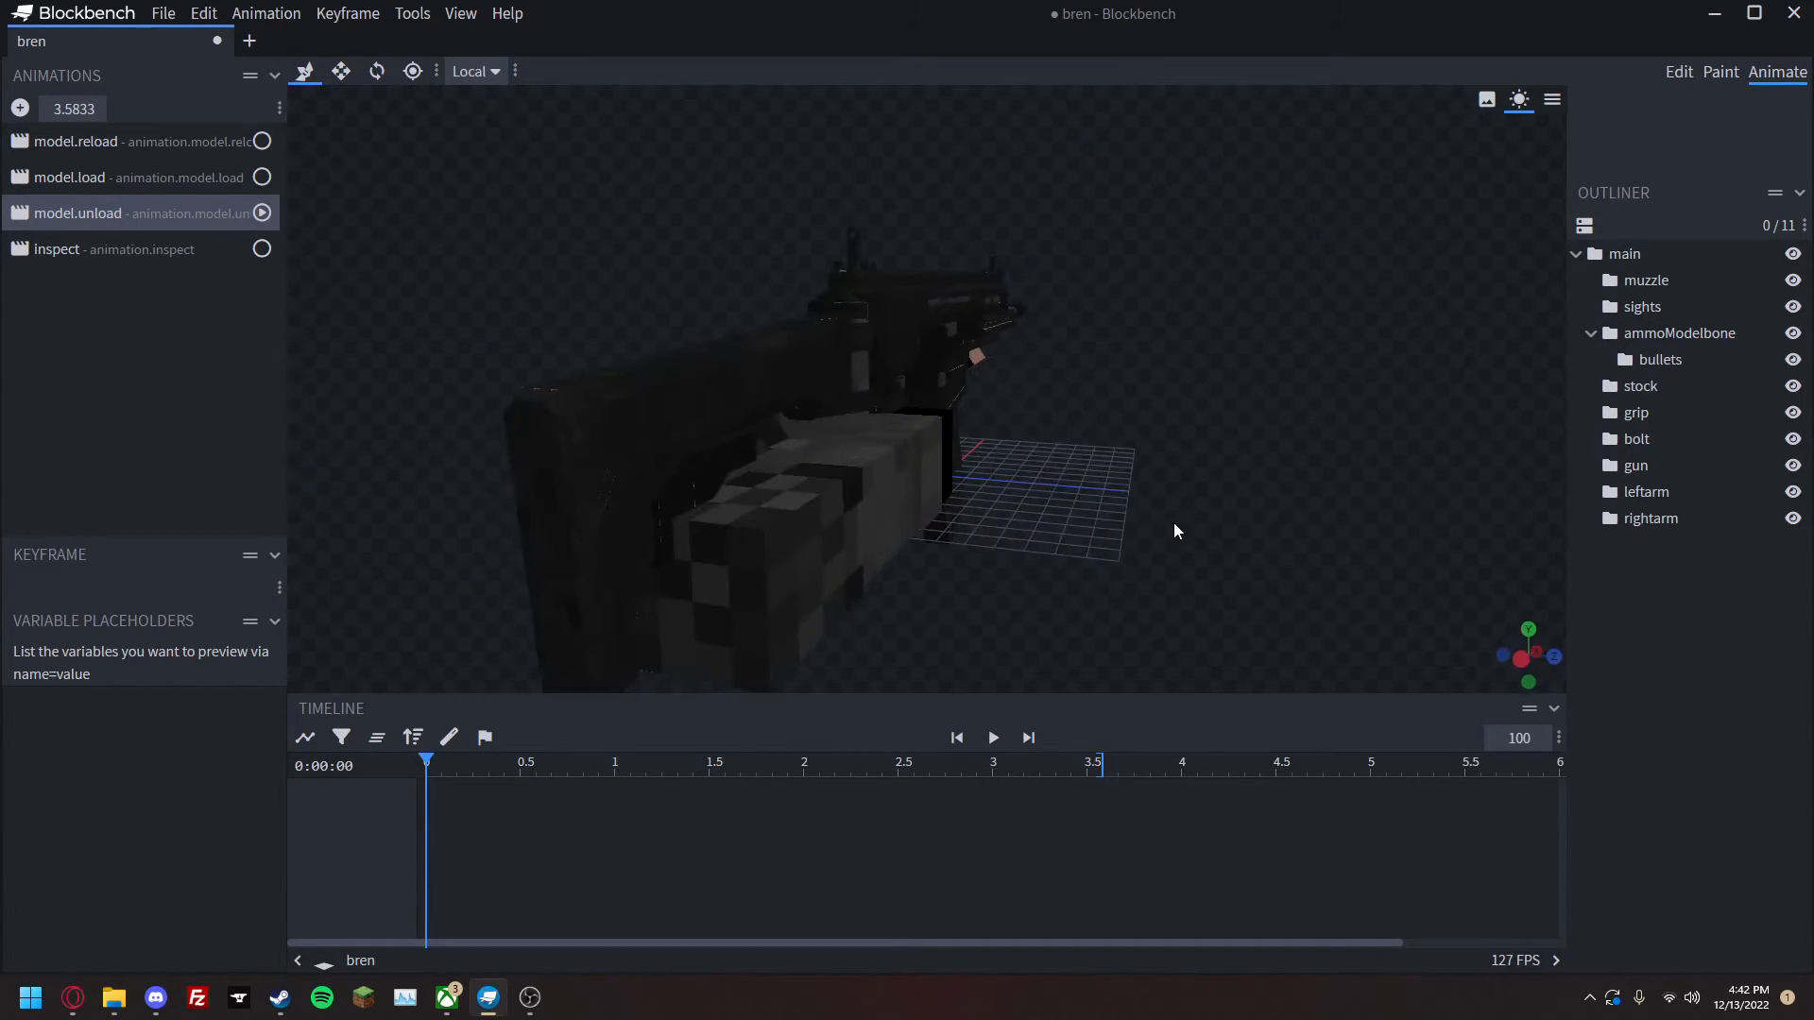
right_click(1171, 522)
mouse_move(1322, 681)
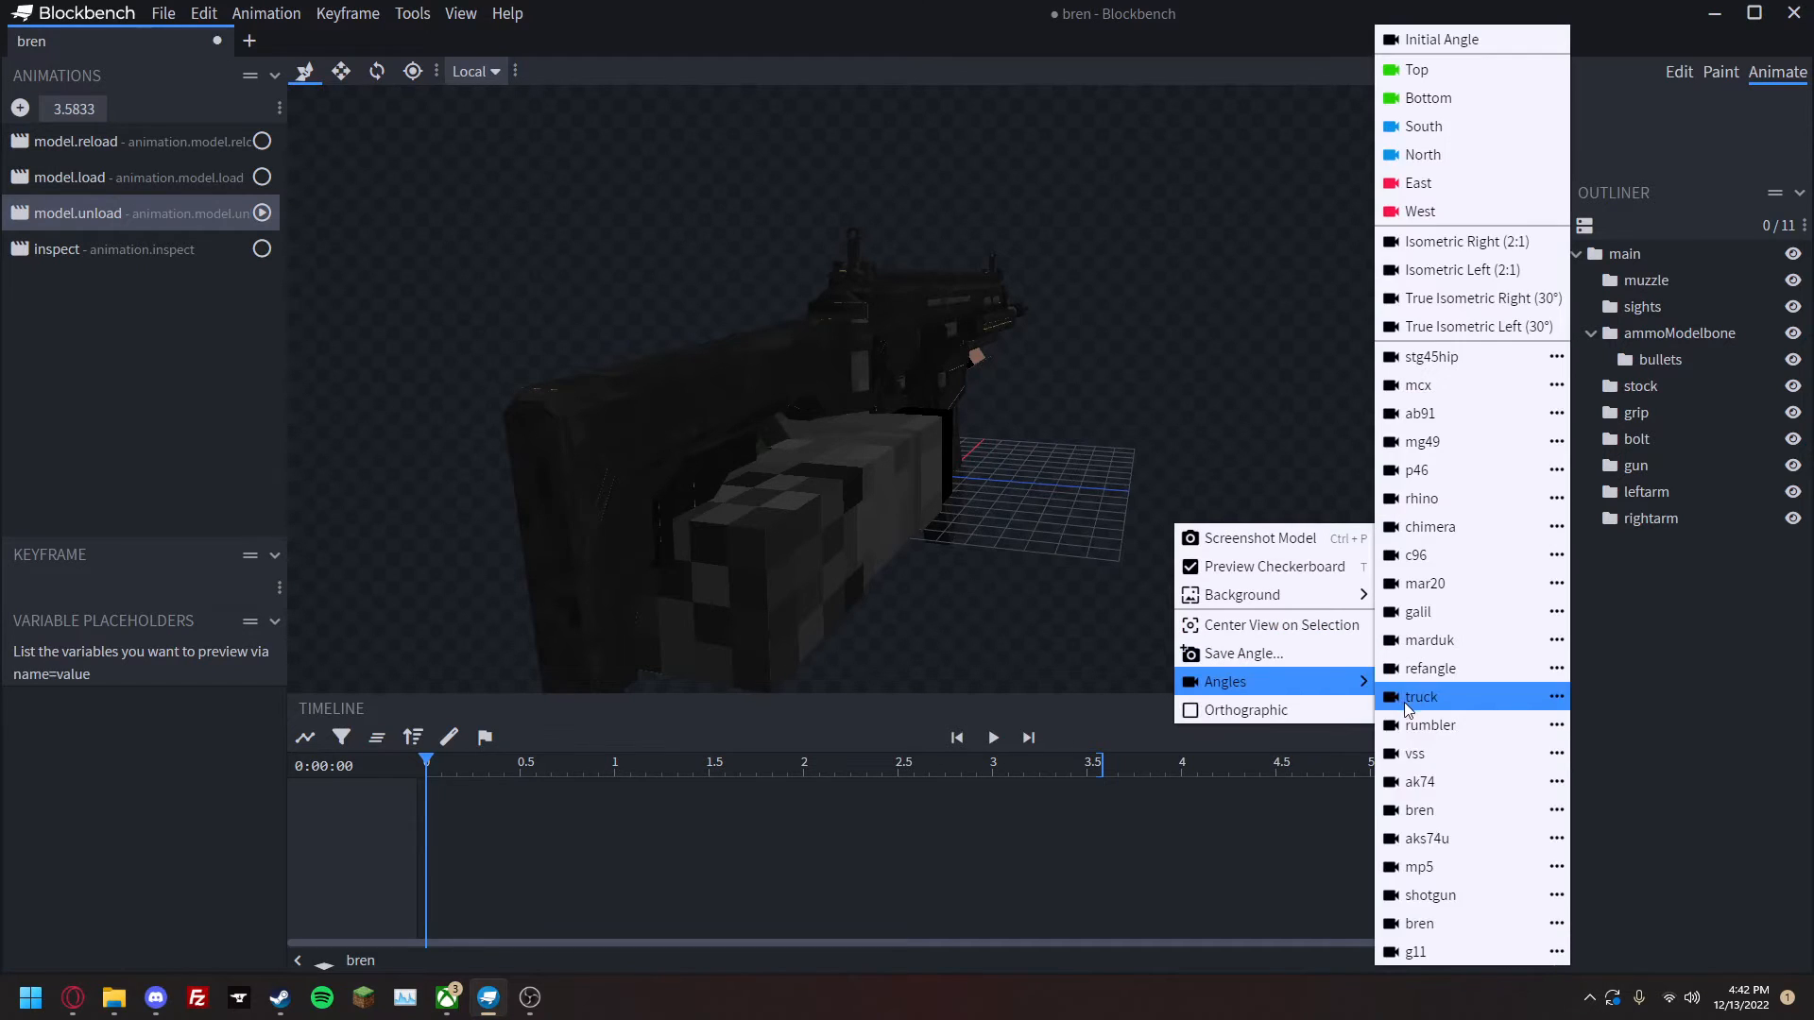
left_click(1431, 924)
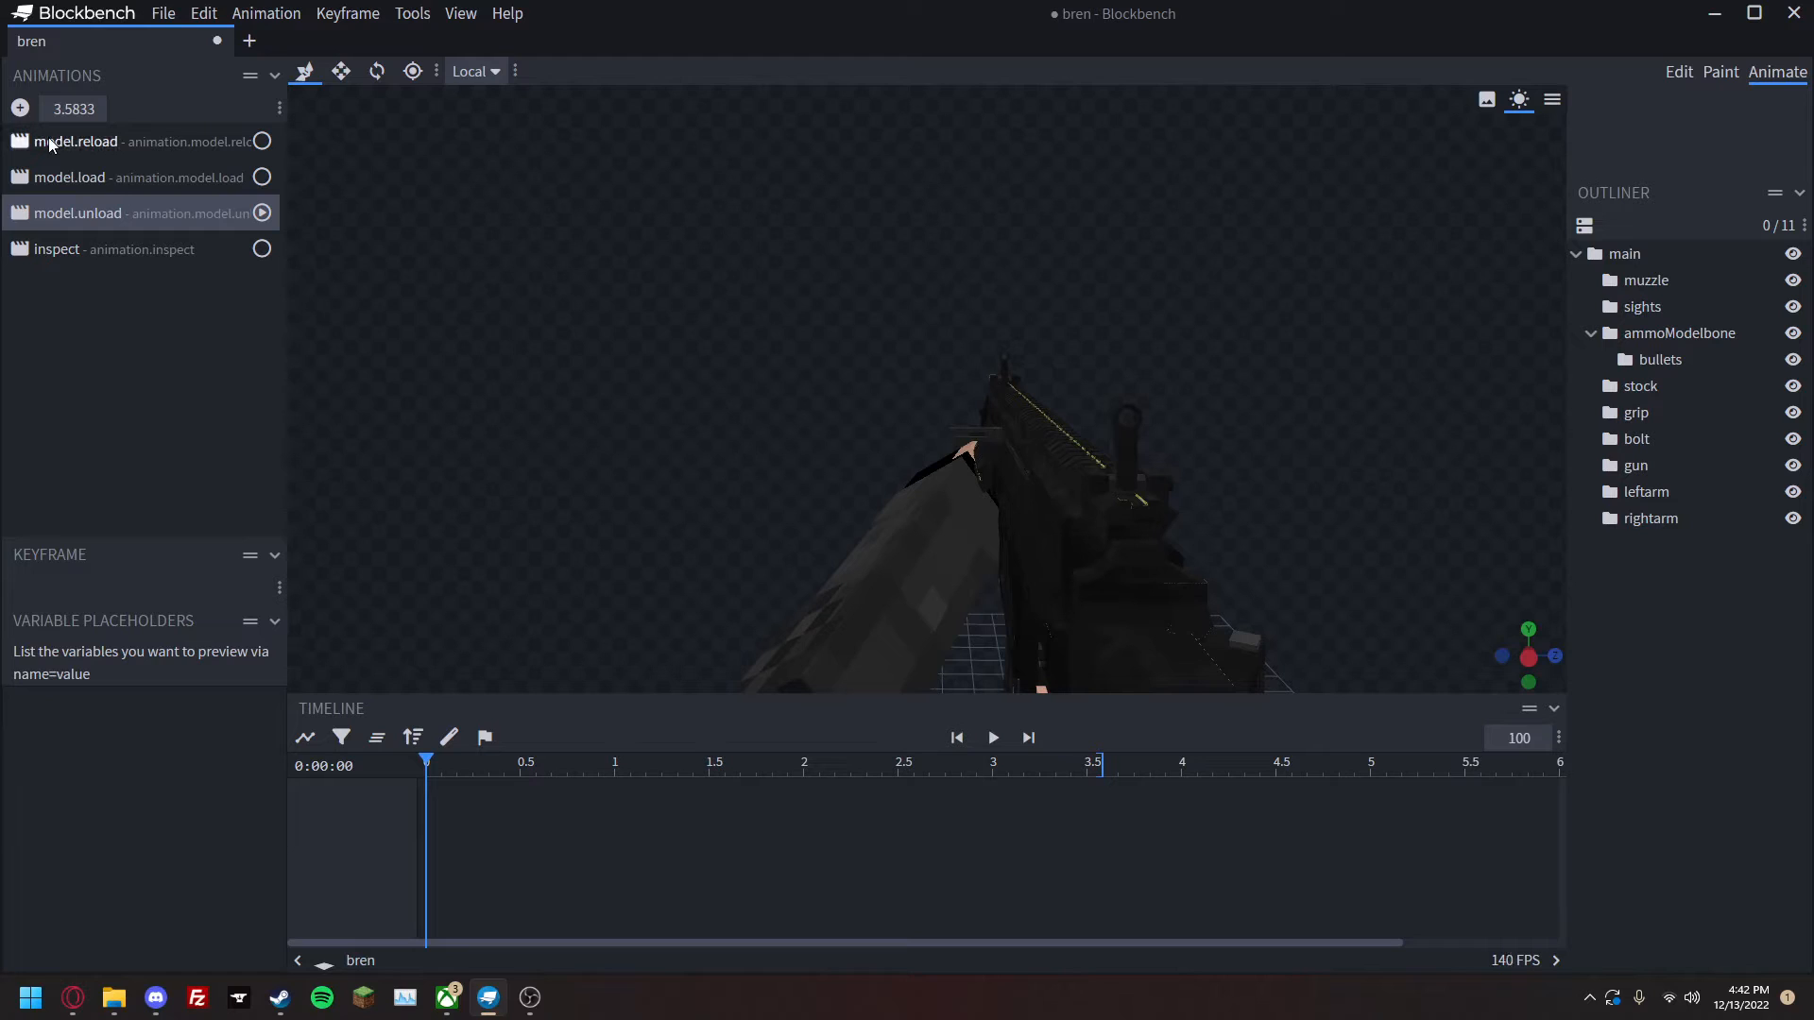
left_click(57, 176)
left_click(66, 214)
left_click(68, 248)
Create a new animation named animation.fire.
left_click(20, 107)
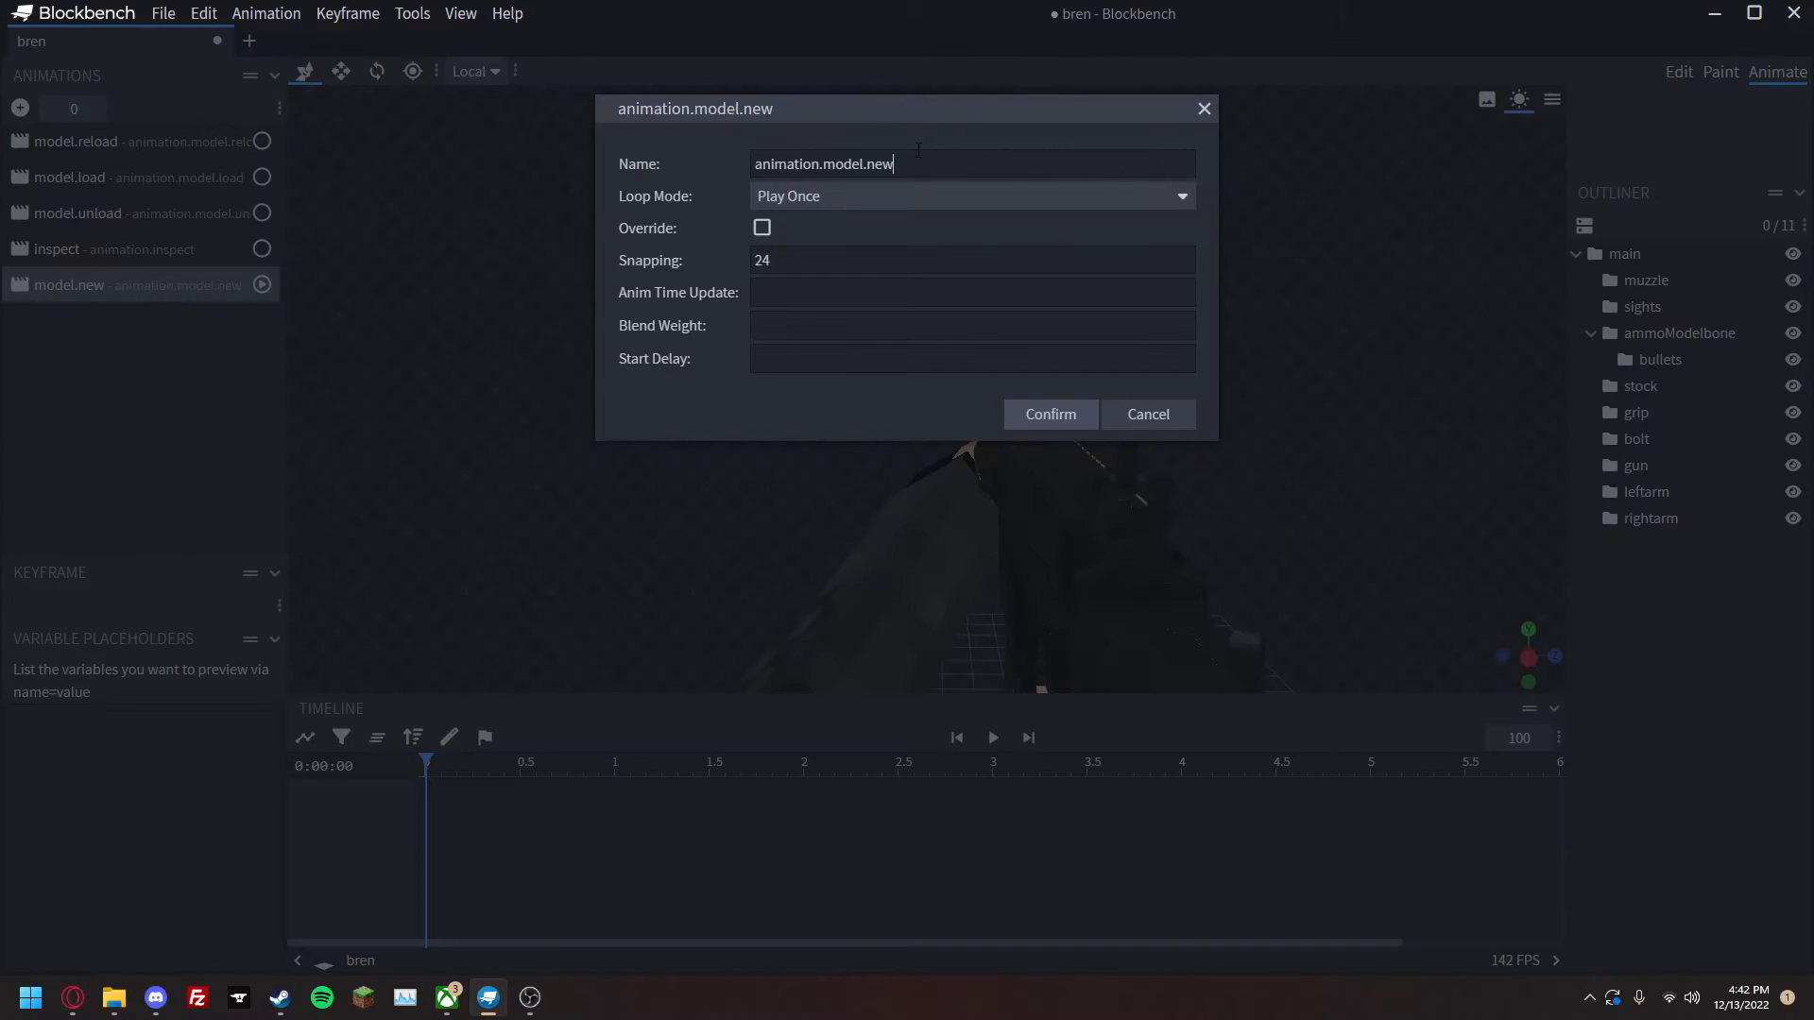
left_click_drag(833, 189, 816, 175)
type("fire")
key("Return")
double_click(39, 295)
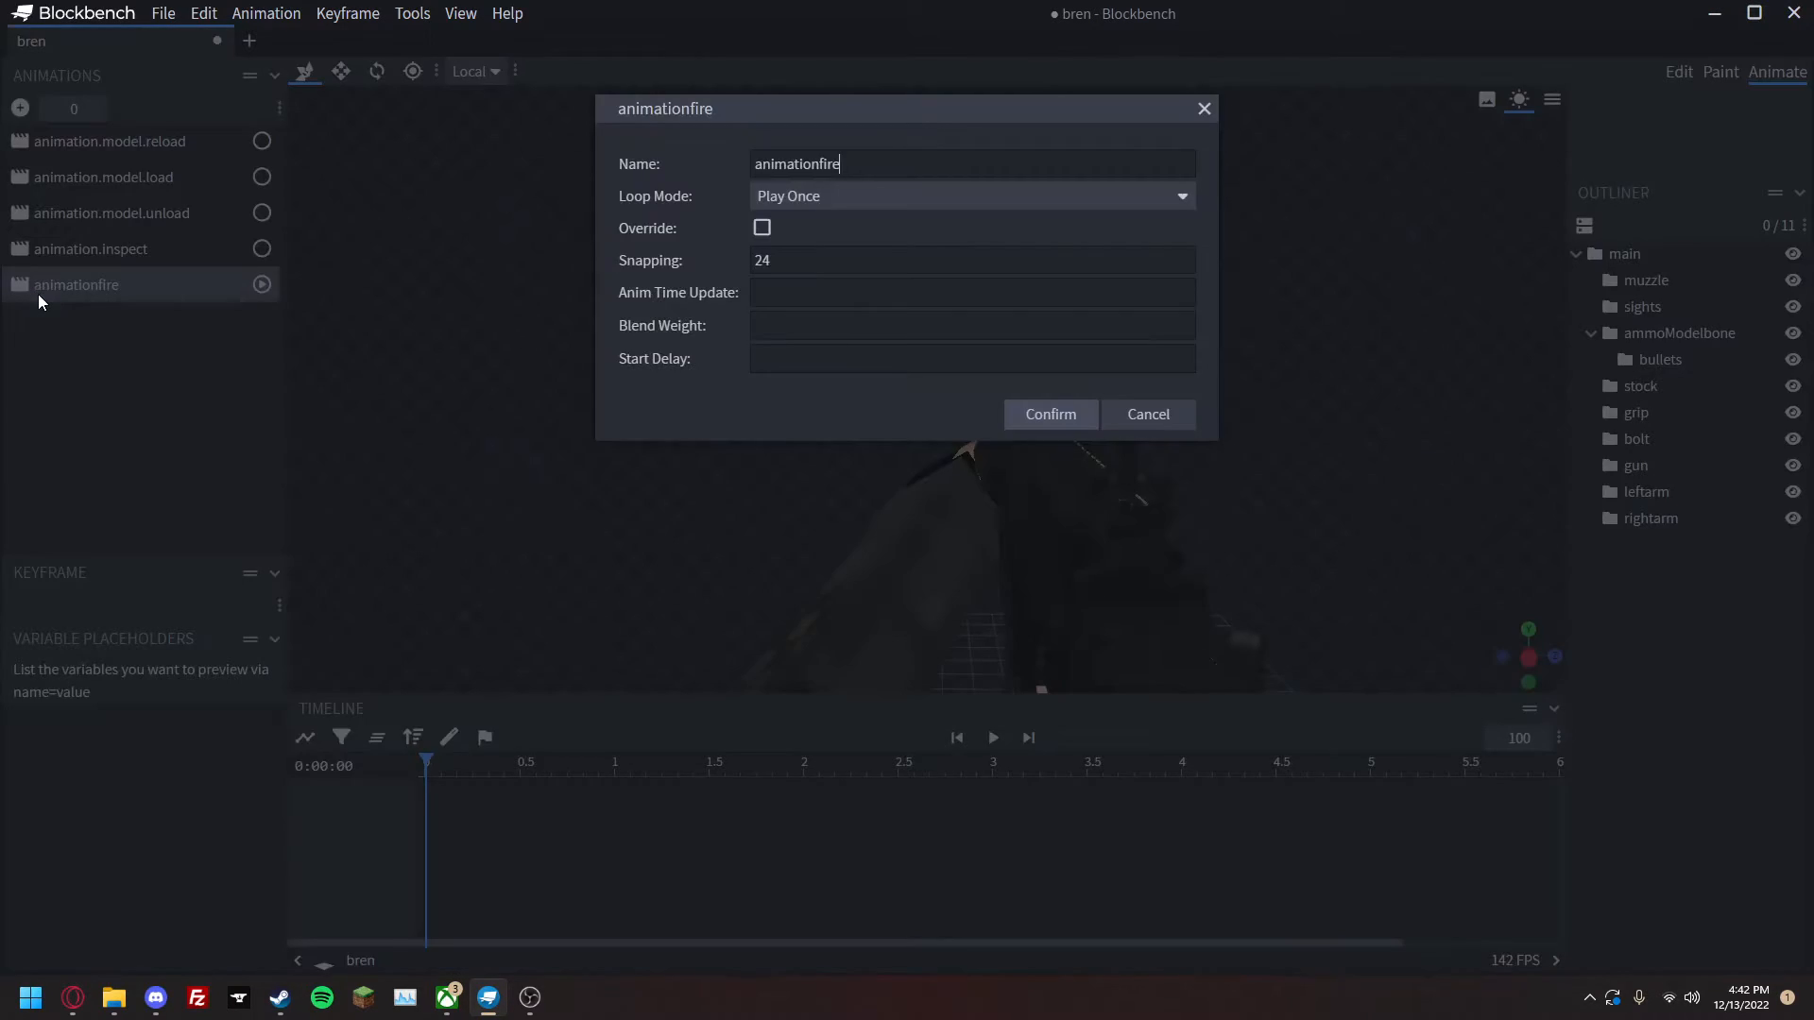
key("Left")
key("Left")
key("Left")
key("Left")
type(".")
key("Return")
Key the bolt's position at 0 s, and slide it back along the receiver to X 6 at 0.0833 s.
left_click_drag(1124, 409, 1078, 394)
left_click_drag(789, 425, 1086, 510)
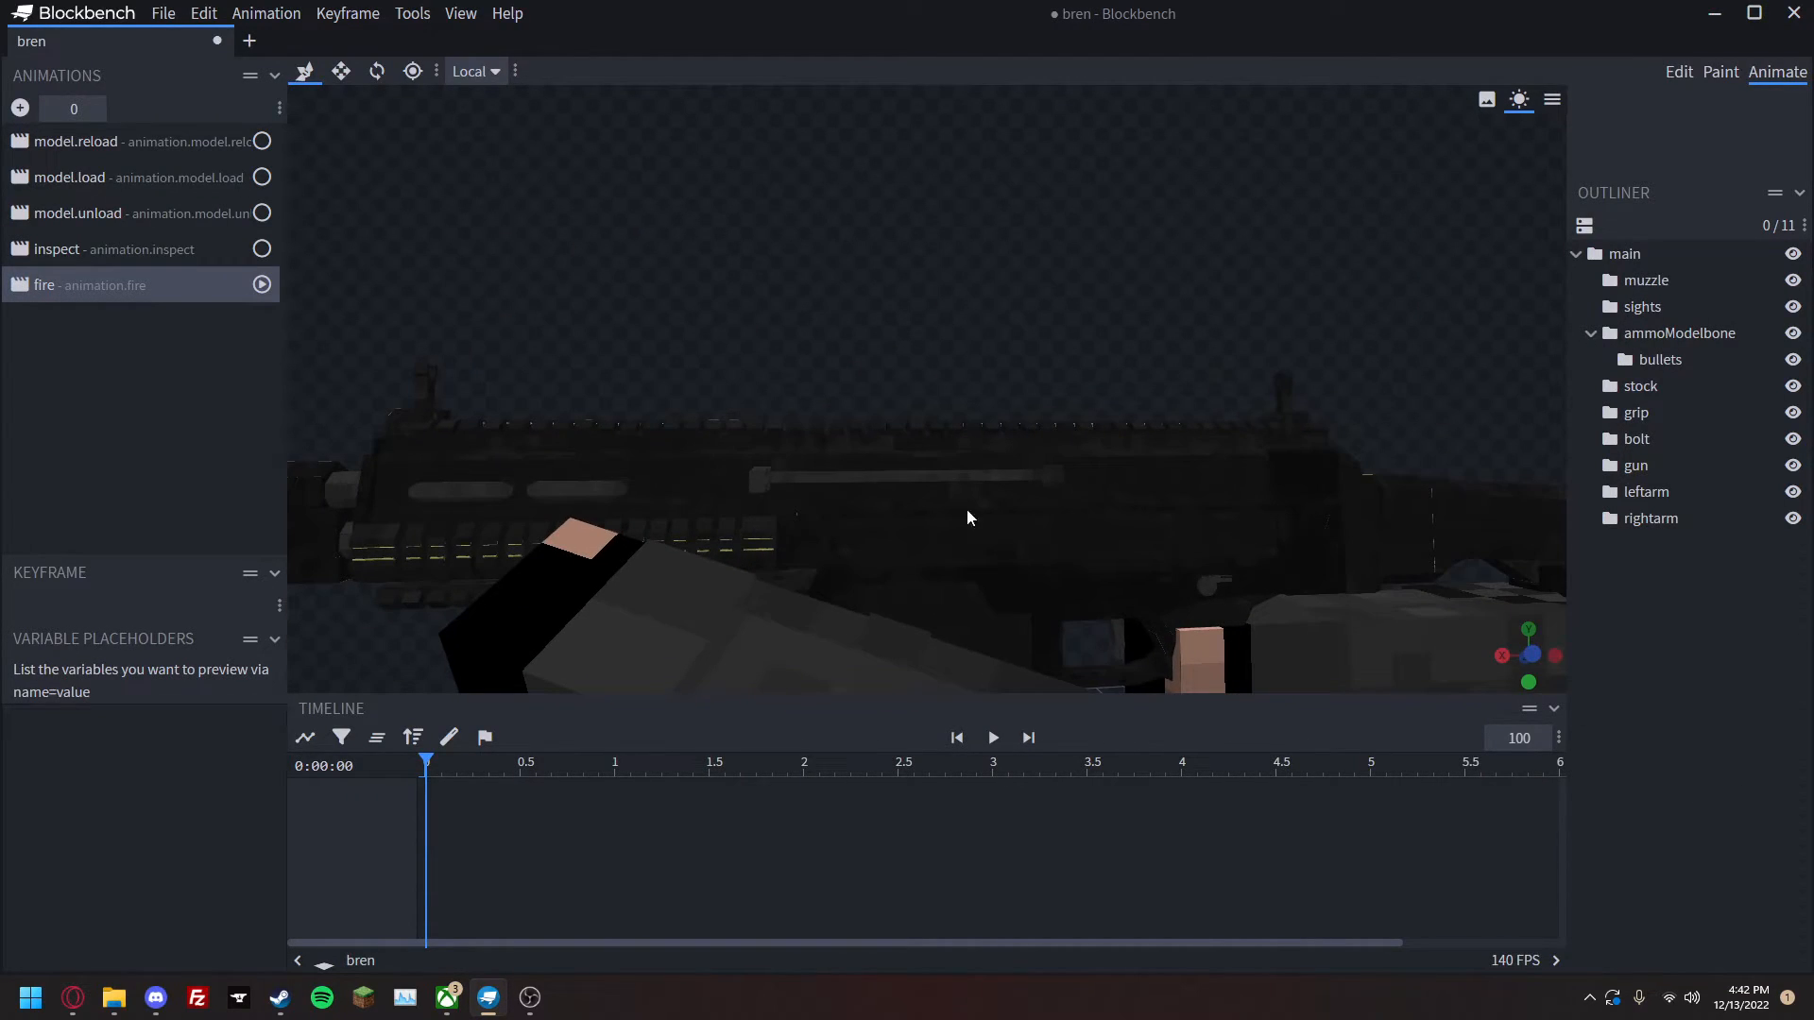
left_click(759, 482)
mouse_move(458, 763)
left_mouse_down()
mouse_move(504, 765)
mouse_move(426, 765)
left_mouse_up()
left_click(405, 834)
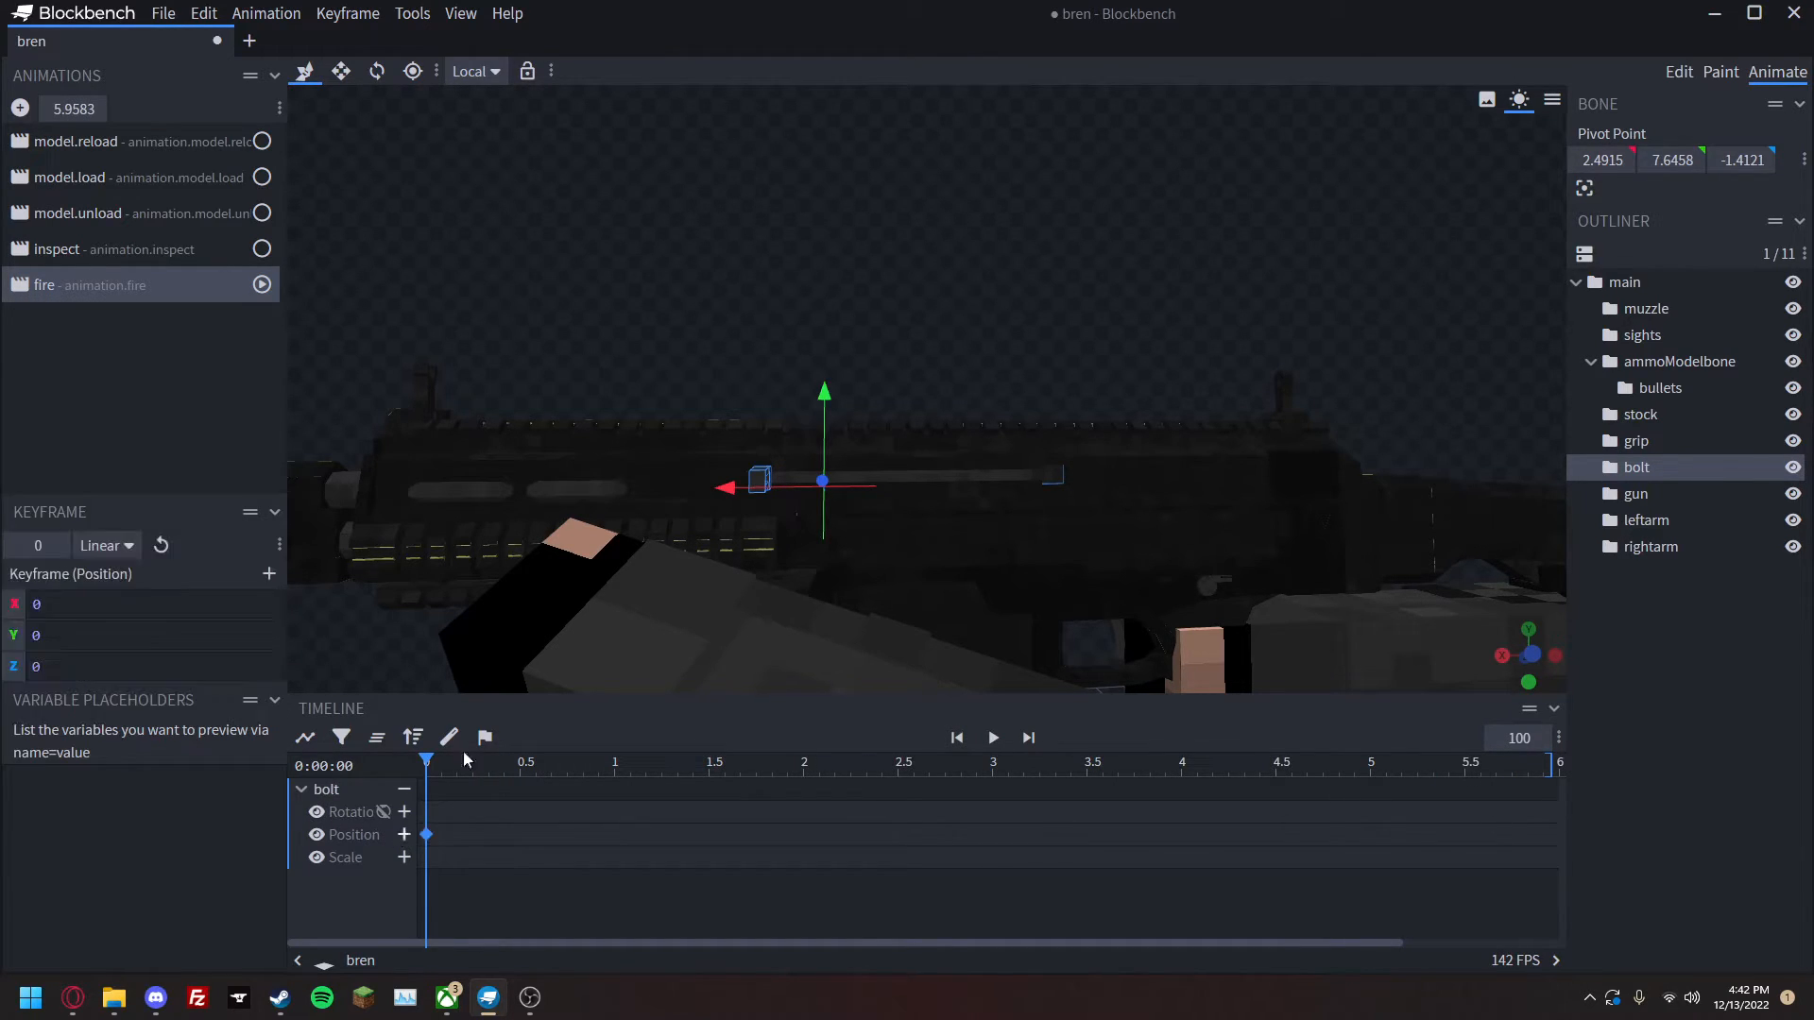
left_click_drag(626, 410, 482, 671)
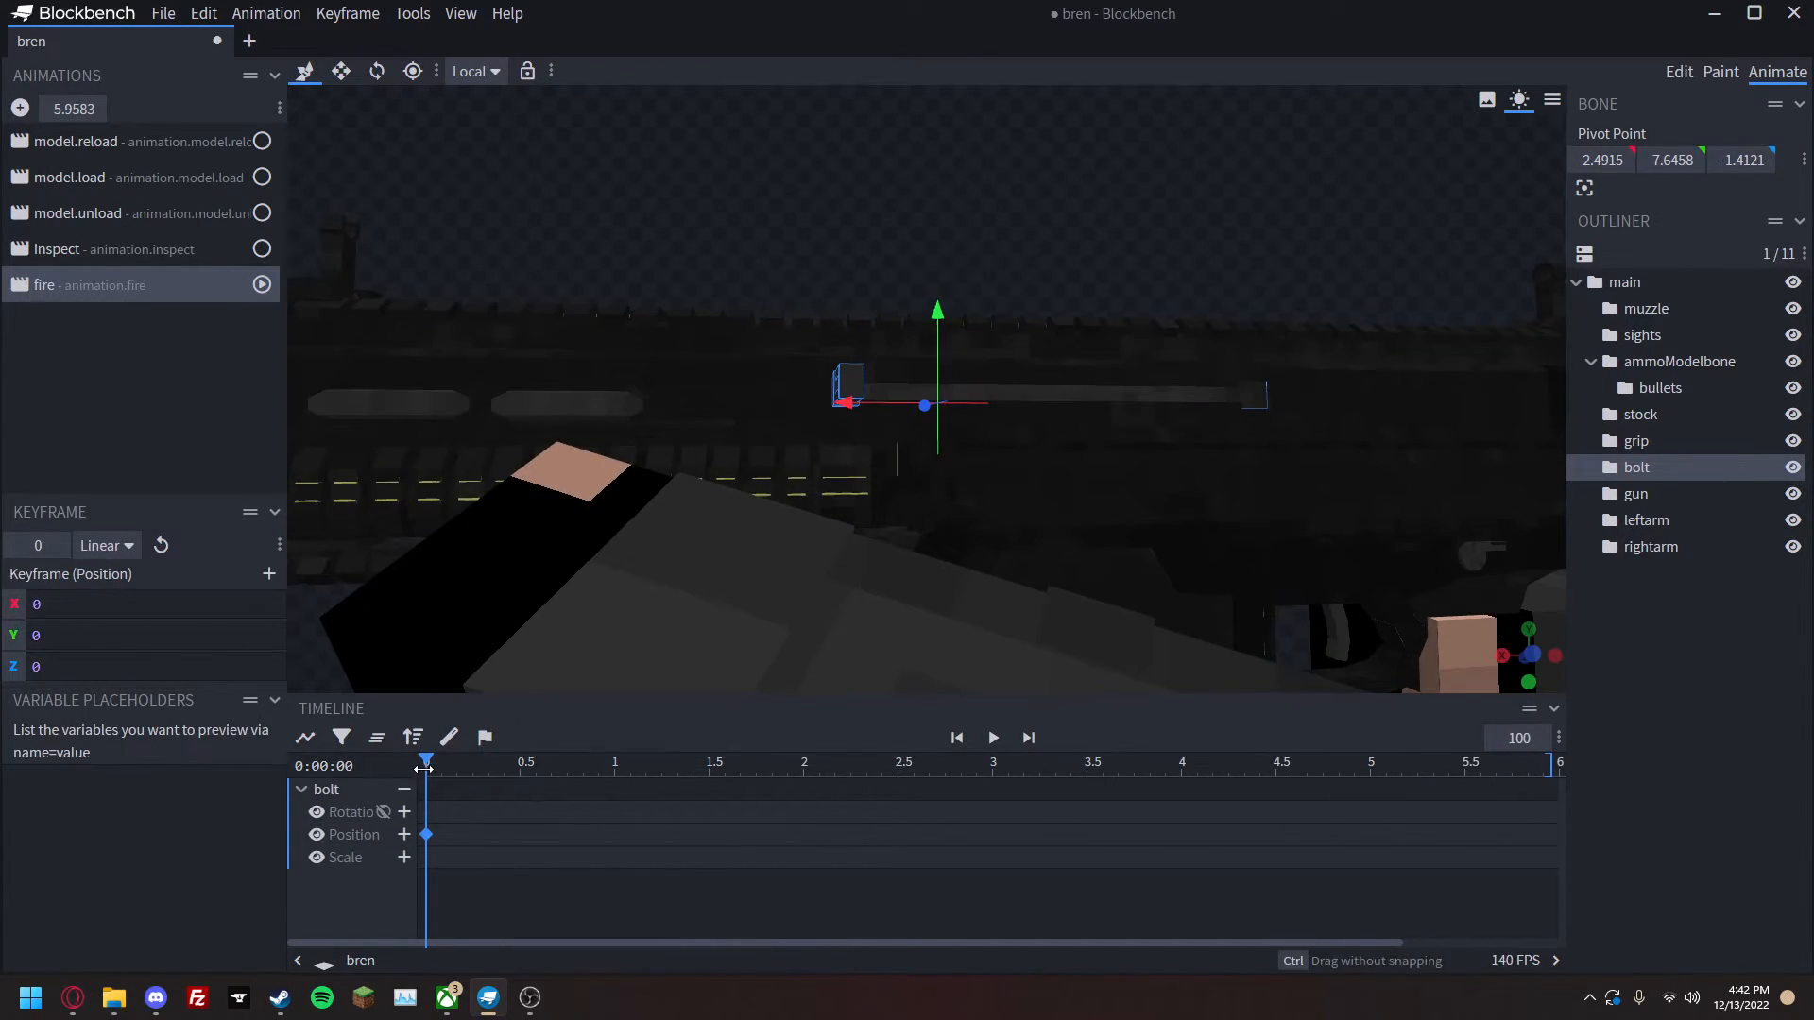
left_click_drag(849, 415, 1001, 420)
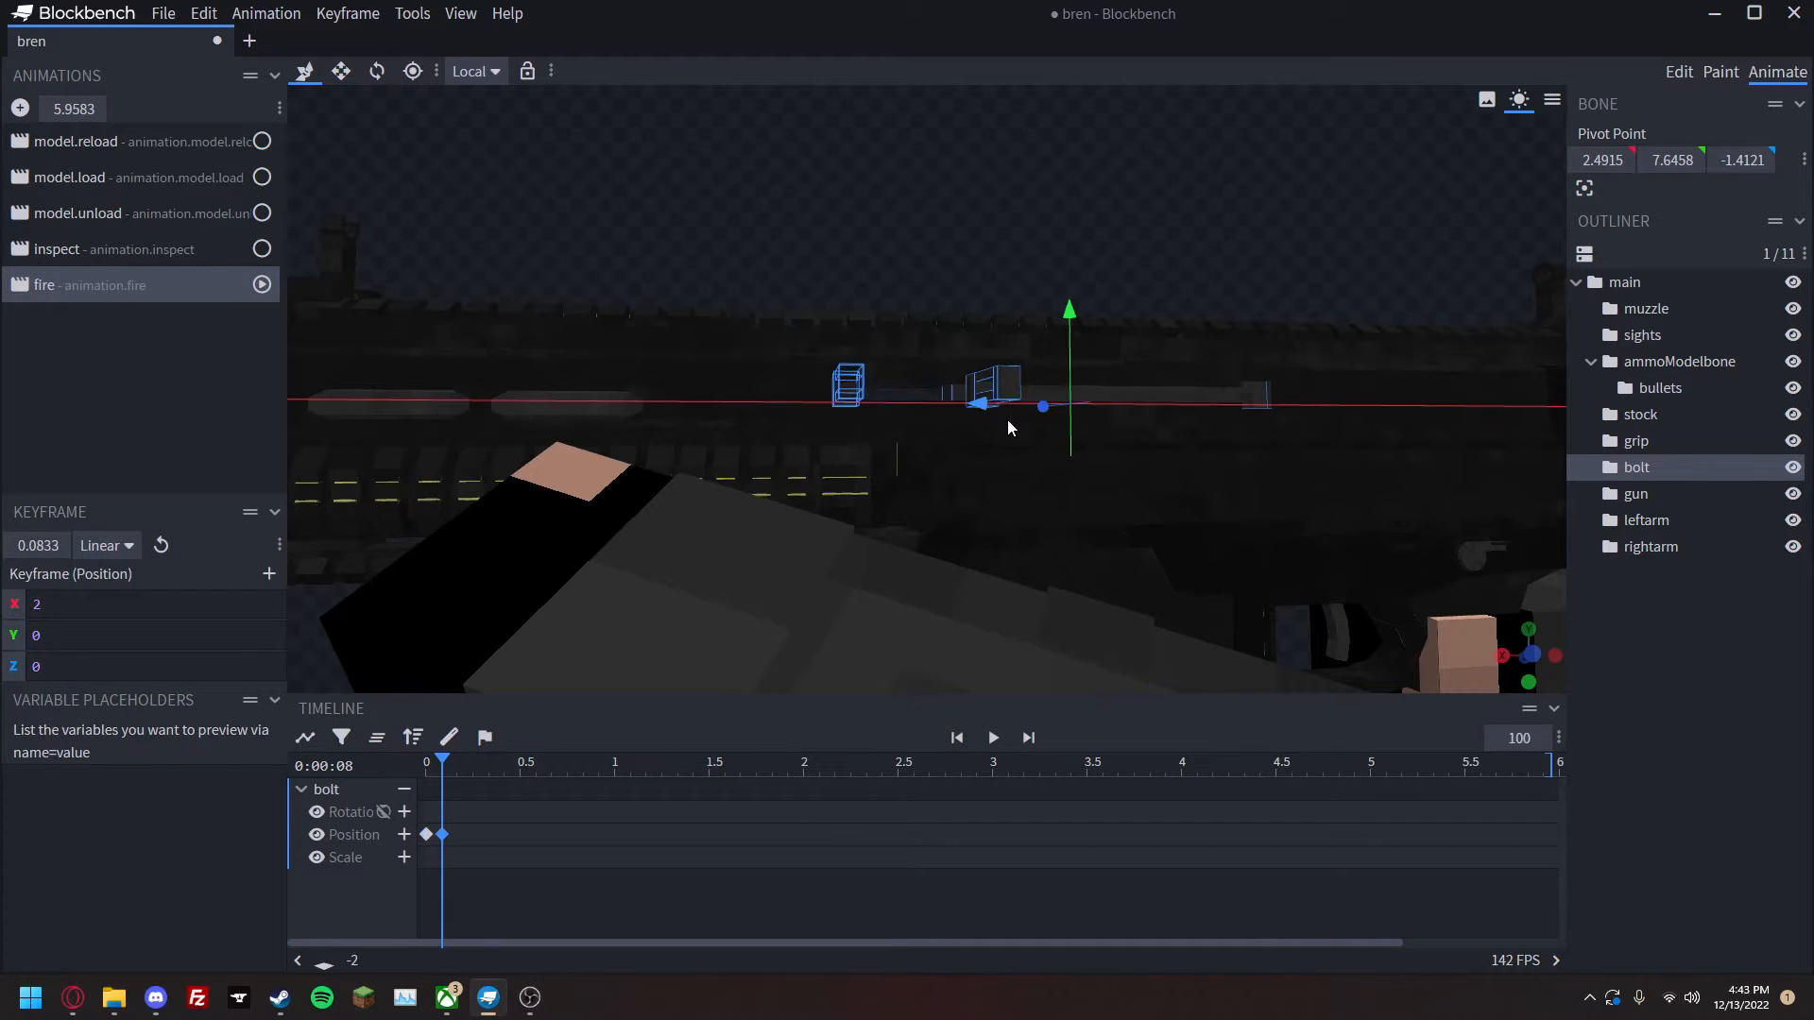
left_click_drag(1239, 423, 565, 393)
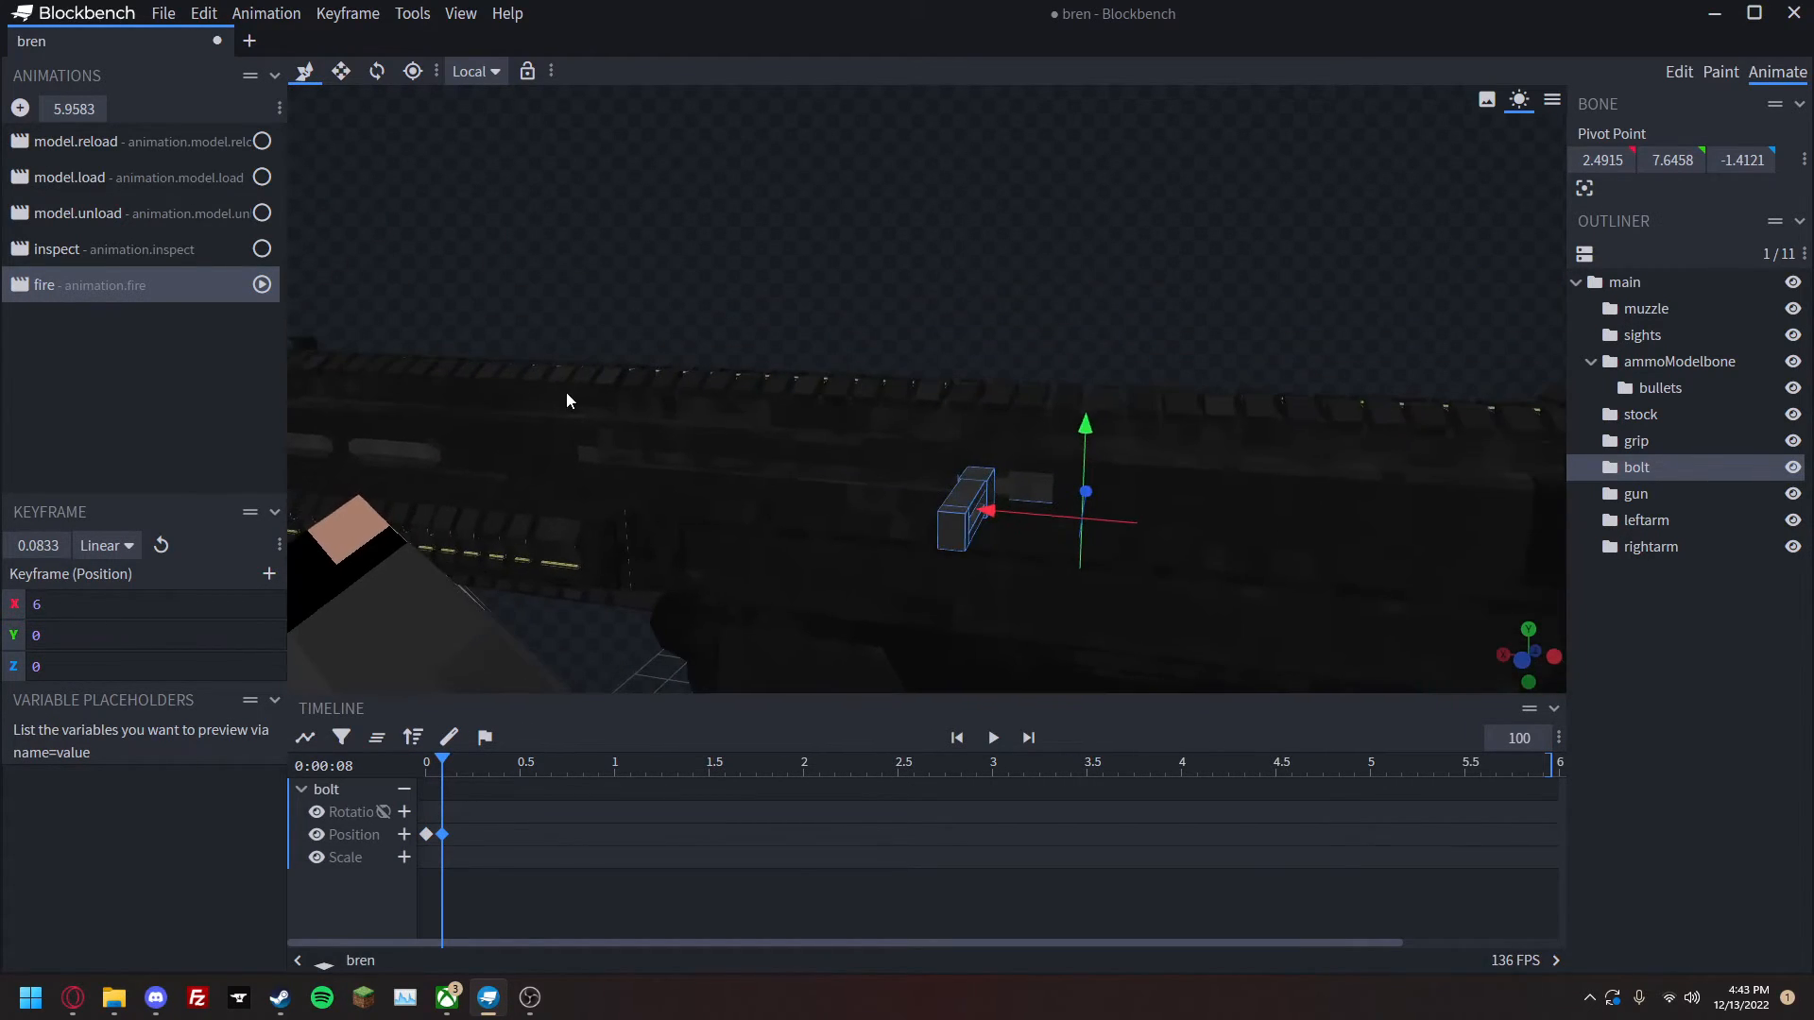
Copy the bolt's starting position keyframe to 0.1667 s in the fire animation, and play it back.
left_click_drag(442, 769, 321, 780)
key("ctrl+v")
key("space")
key("space")
key("space")
key("space")
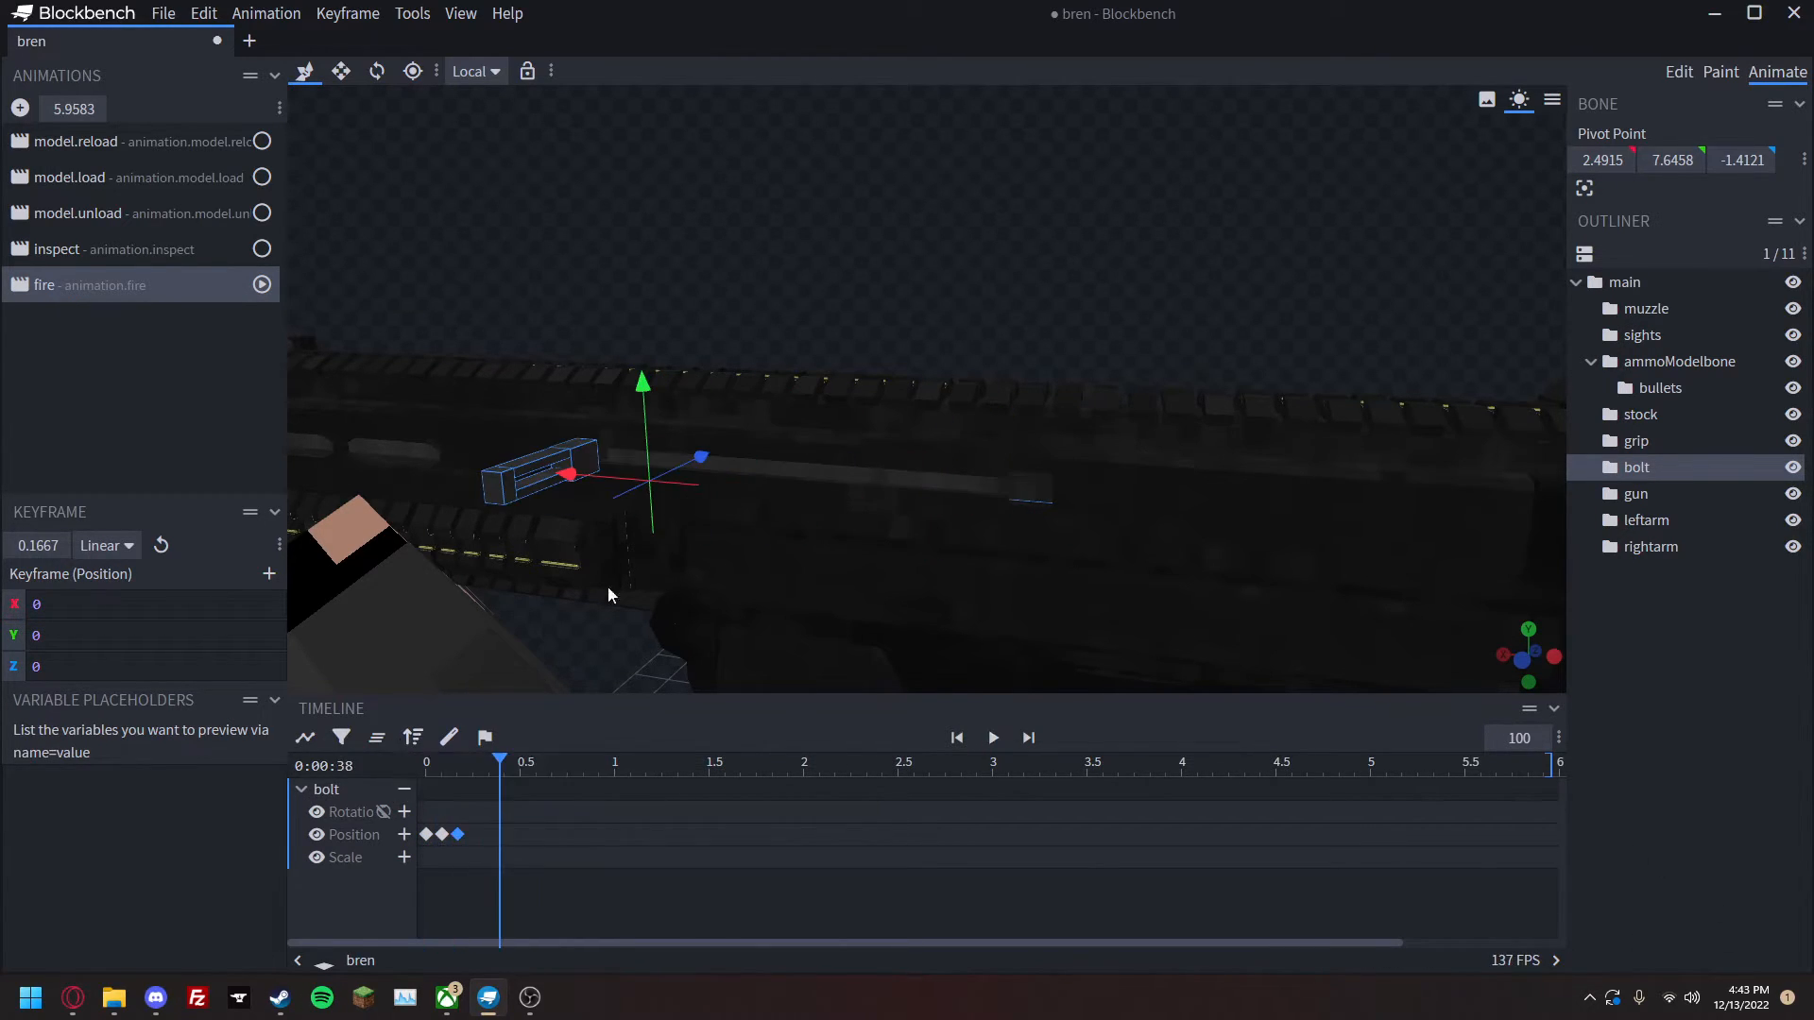
Review the fire animation from the rifle's other side, and restore the saved bren camera angle.
scroll(694, 350, "down", 5)
left_click_drag(694, 350, 652, 575)
key("space")
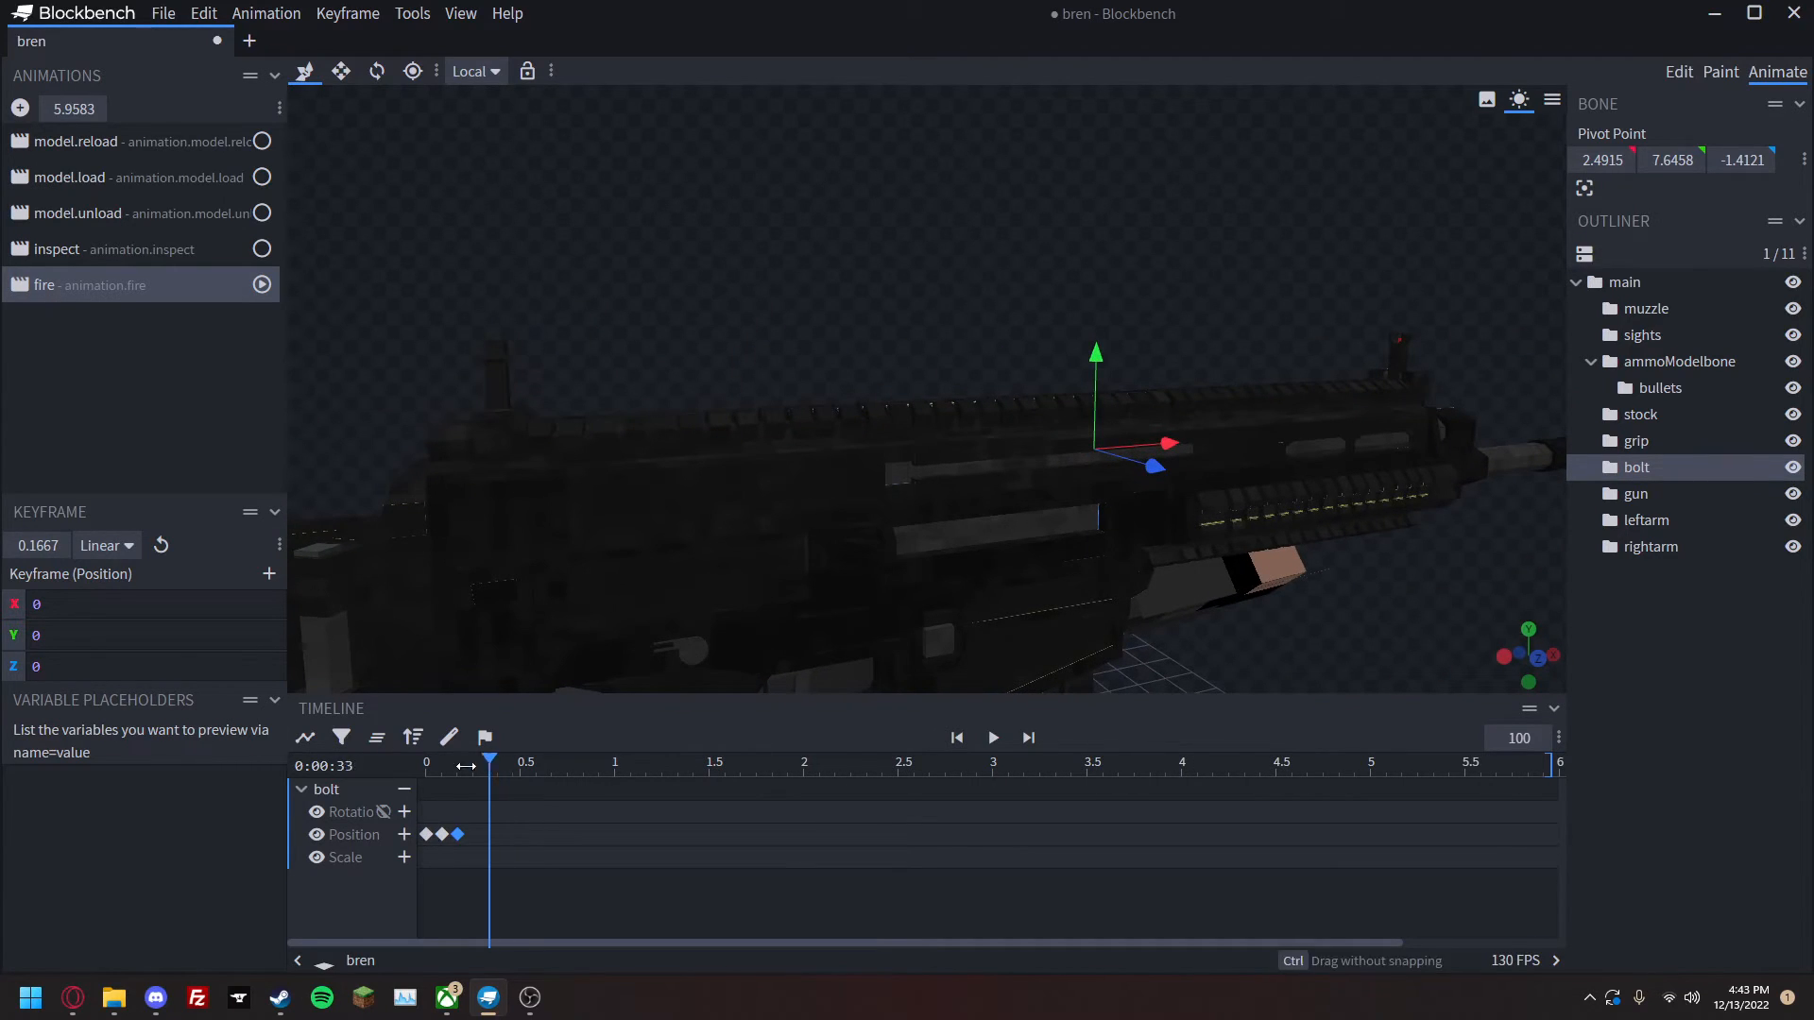
left_click_drag(1074, 499, 1670, 754)
left_click(1670, 754)
mouse_move(1075, 547)
left_mouse_down()
mouse_move(1152, 564)
mouse_move(1113, 520)
mouse_move(1078, 546)
left_mouse_up()
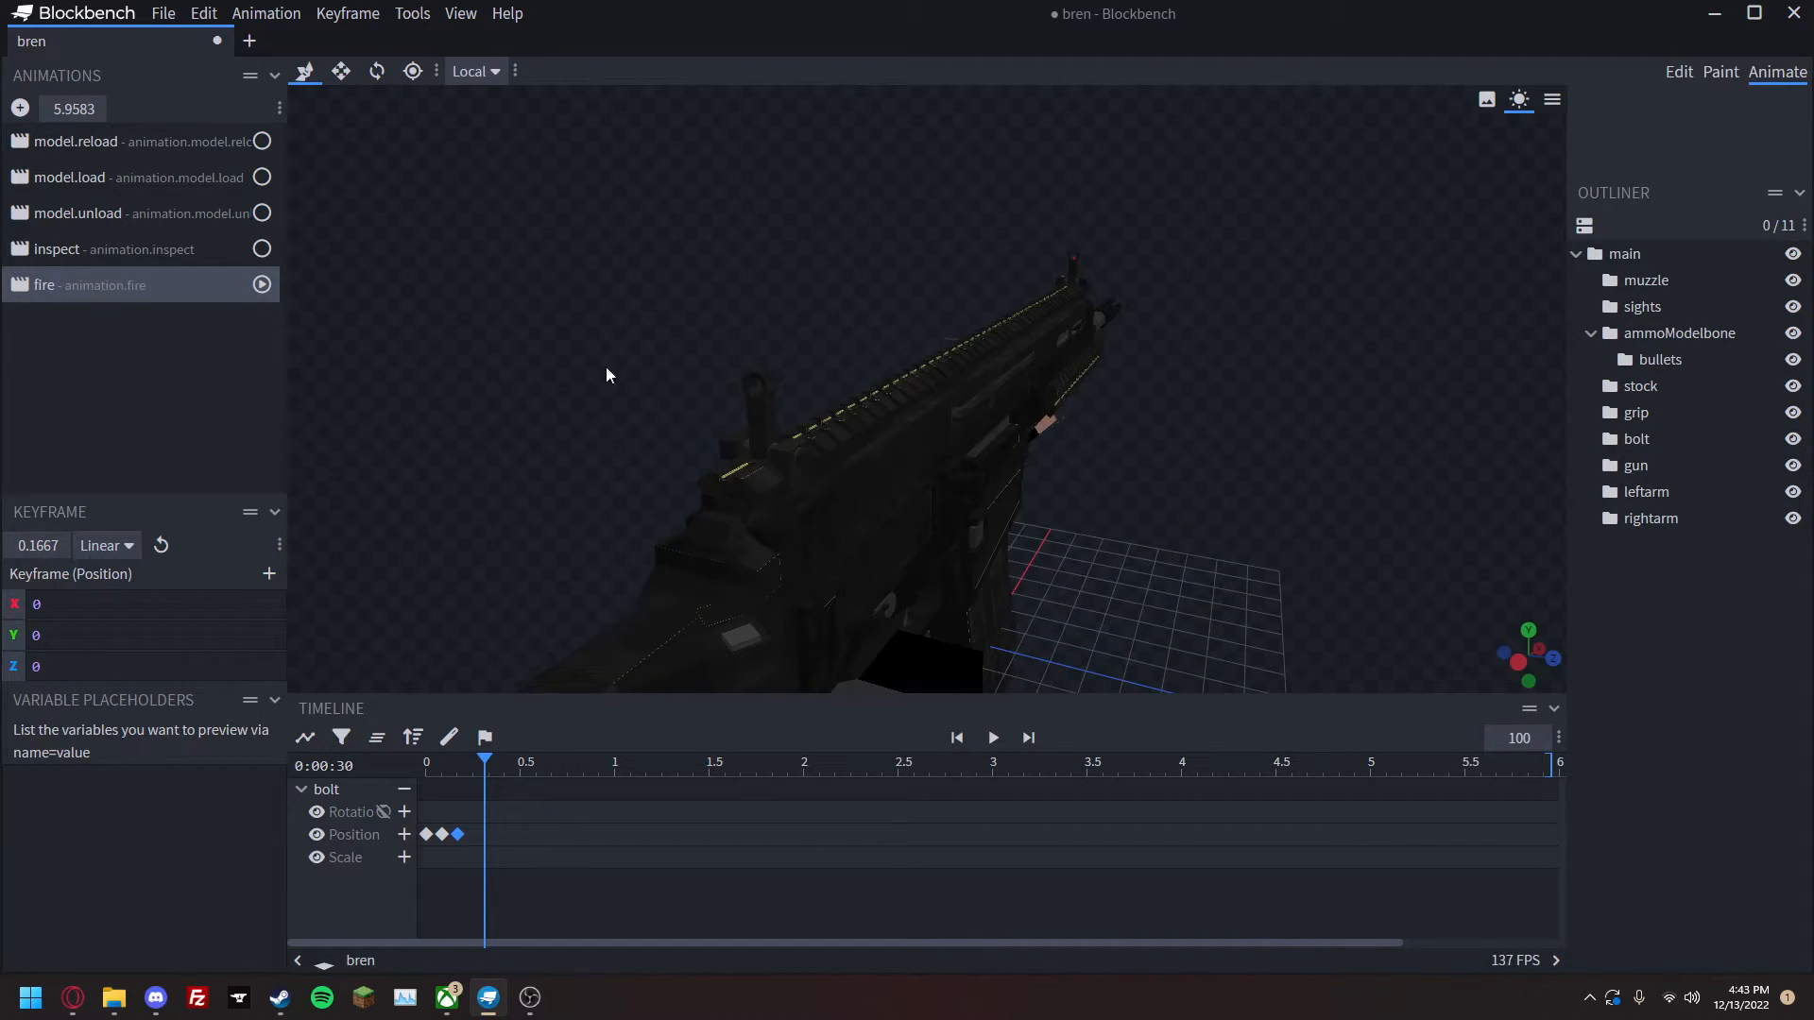
left_click_drag(400, 382, 626, 393)
right_click(625, 393)
mouse_move(801, 553)
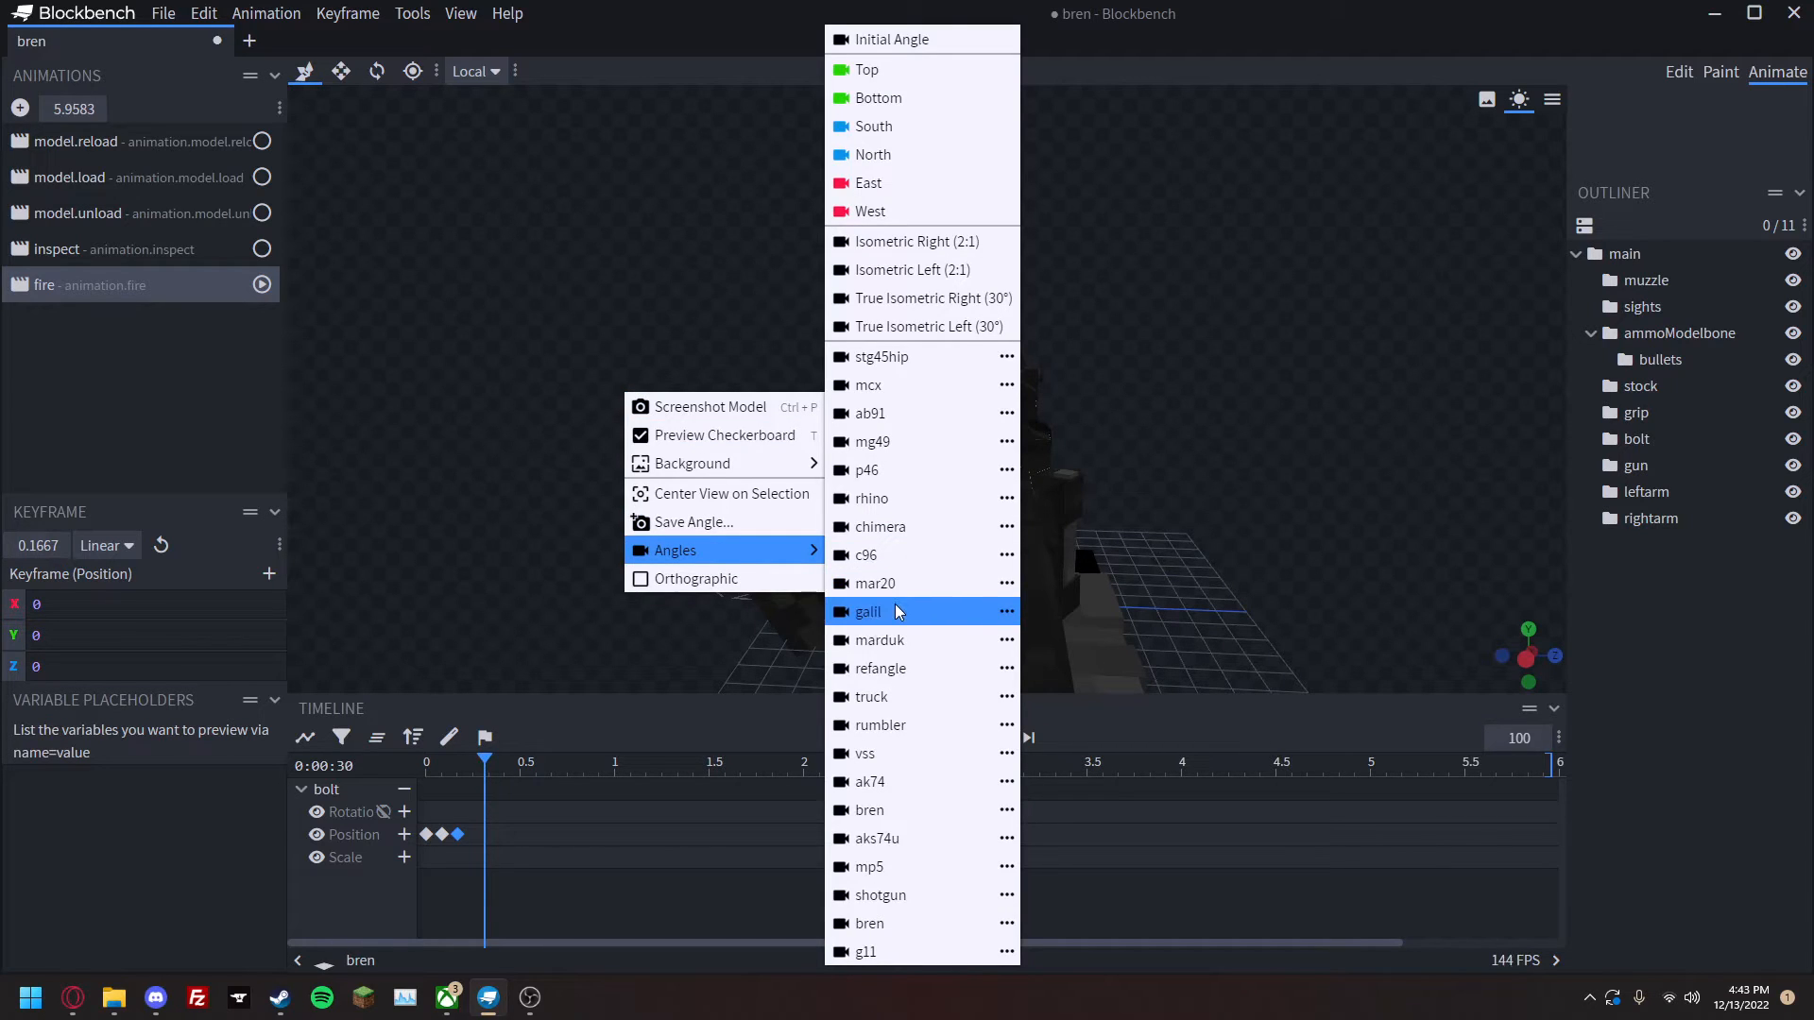
left_click(912, 925)
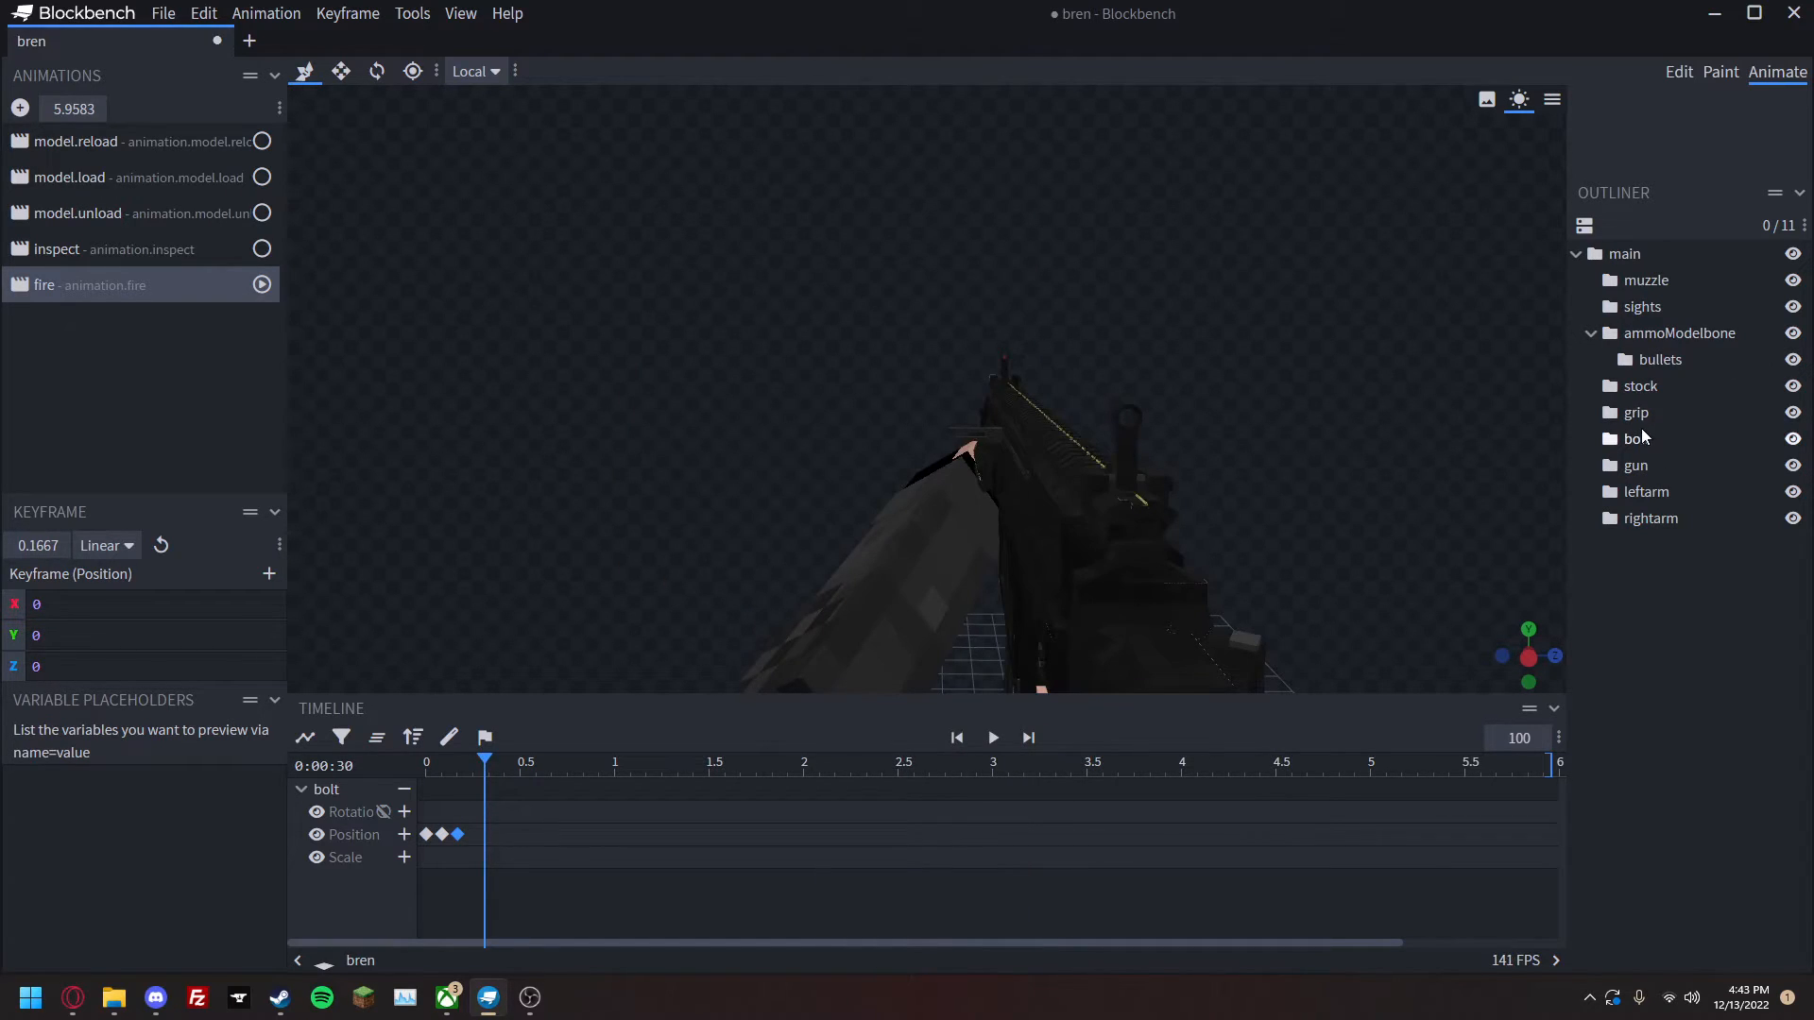
Move the stock bone's pivot point towards its hinge at X -11.3412, Z 0.5902.
left_click(1641, 387)
left_click_drag(1377, 442, 1041, 531)
left_click(1576, 186)
left_click_drag(1020, 612, 686, 357)
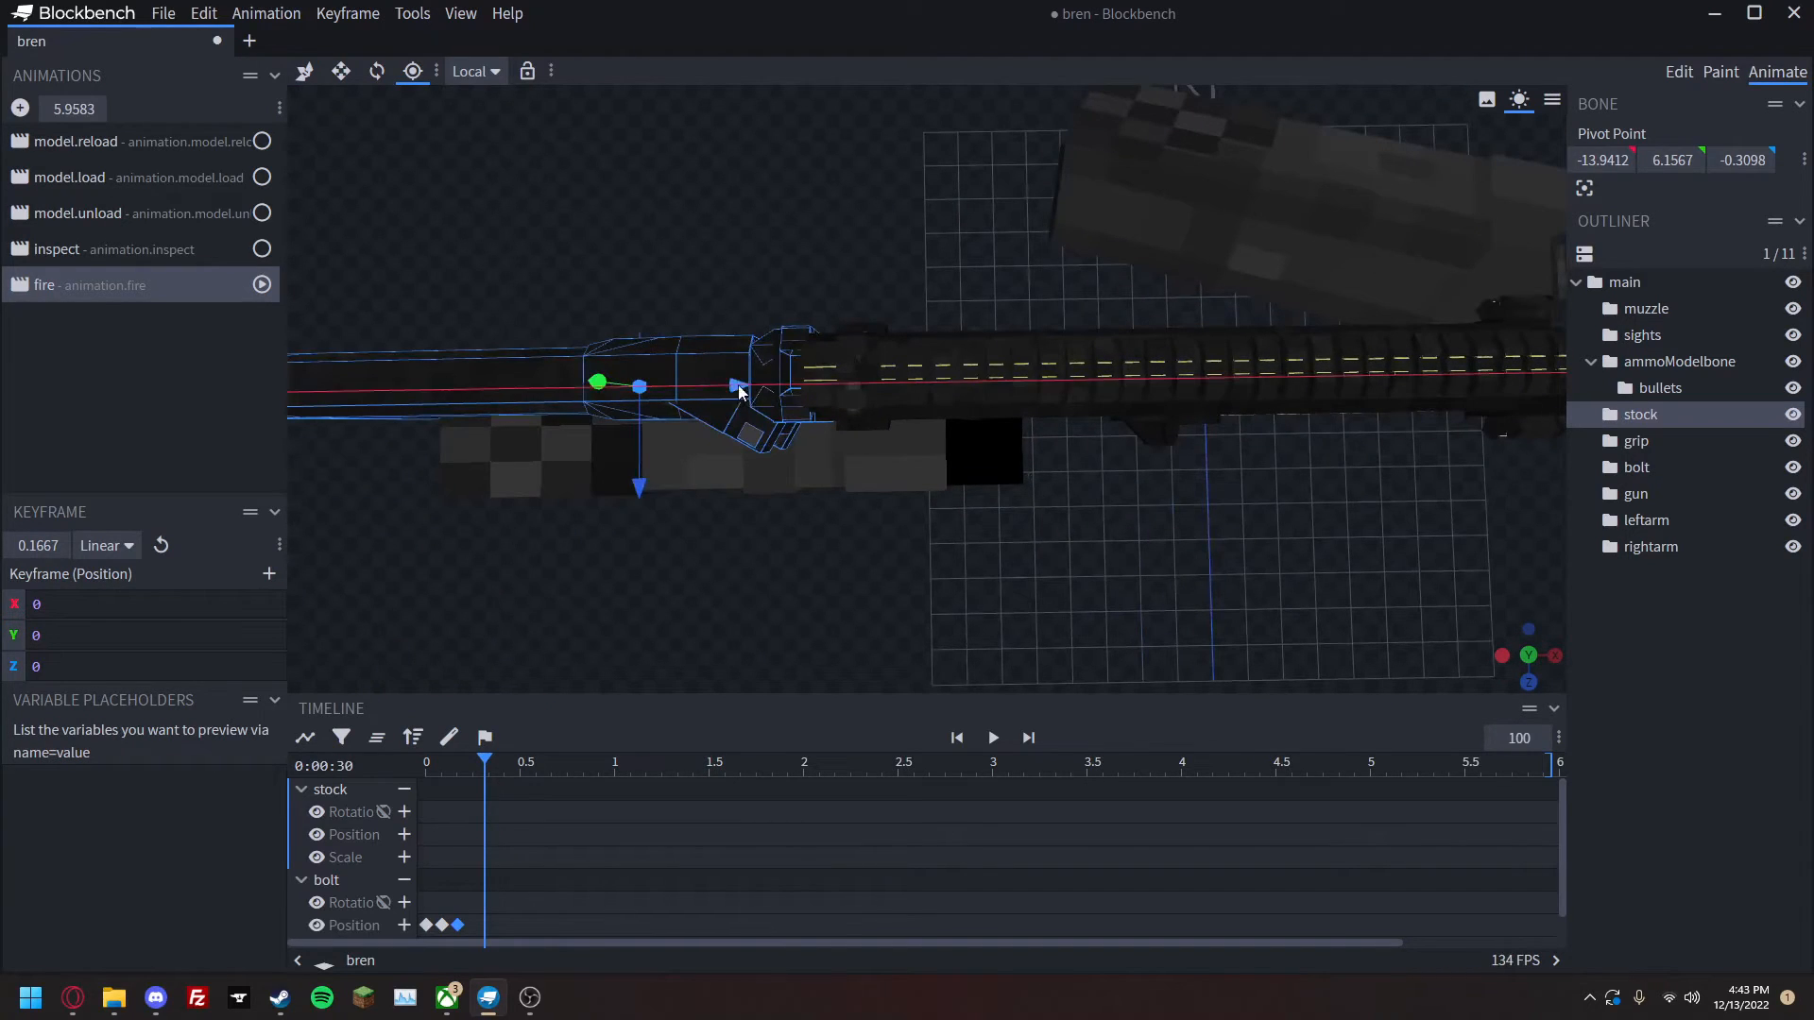
left_click_drag(847, 390, 843, 390)
left_click_drag(978, 652, 1082, 604)
left_click_drag(939, 477, 988, 455)
left_click_drag(1075, 617, 962, 535)
left_click_drag(872, 245, 877, 243)
Try folding the stock around its moved pivot, and undo the rotation.
key("r")
left_click_drag(932, 656, 1098, 677)
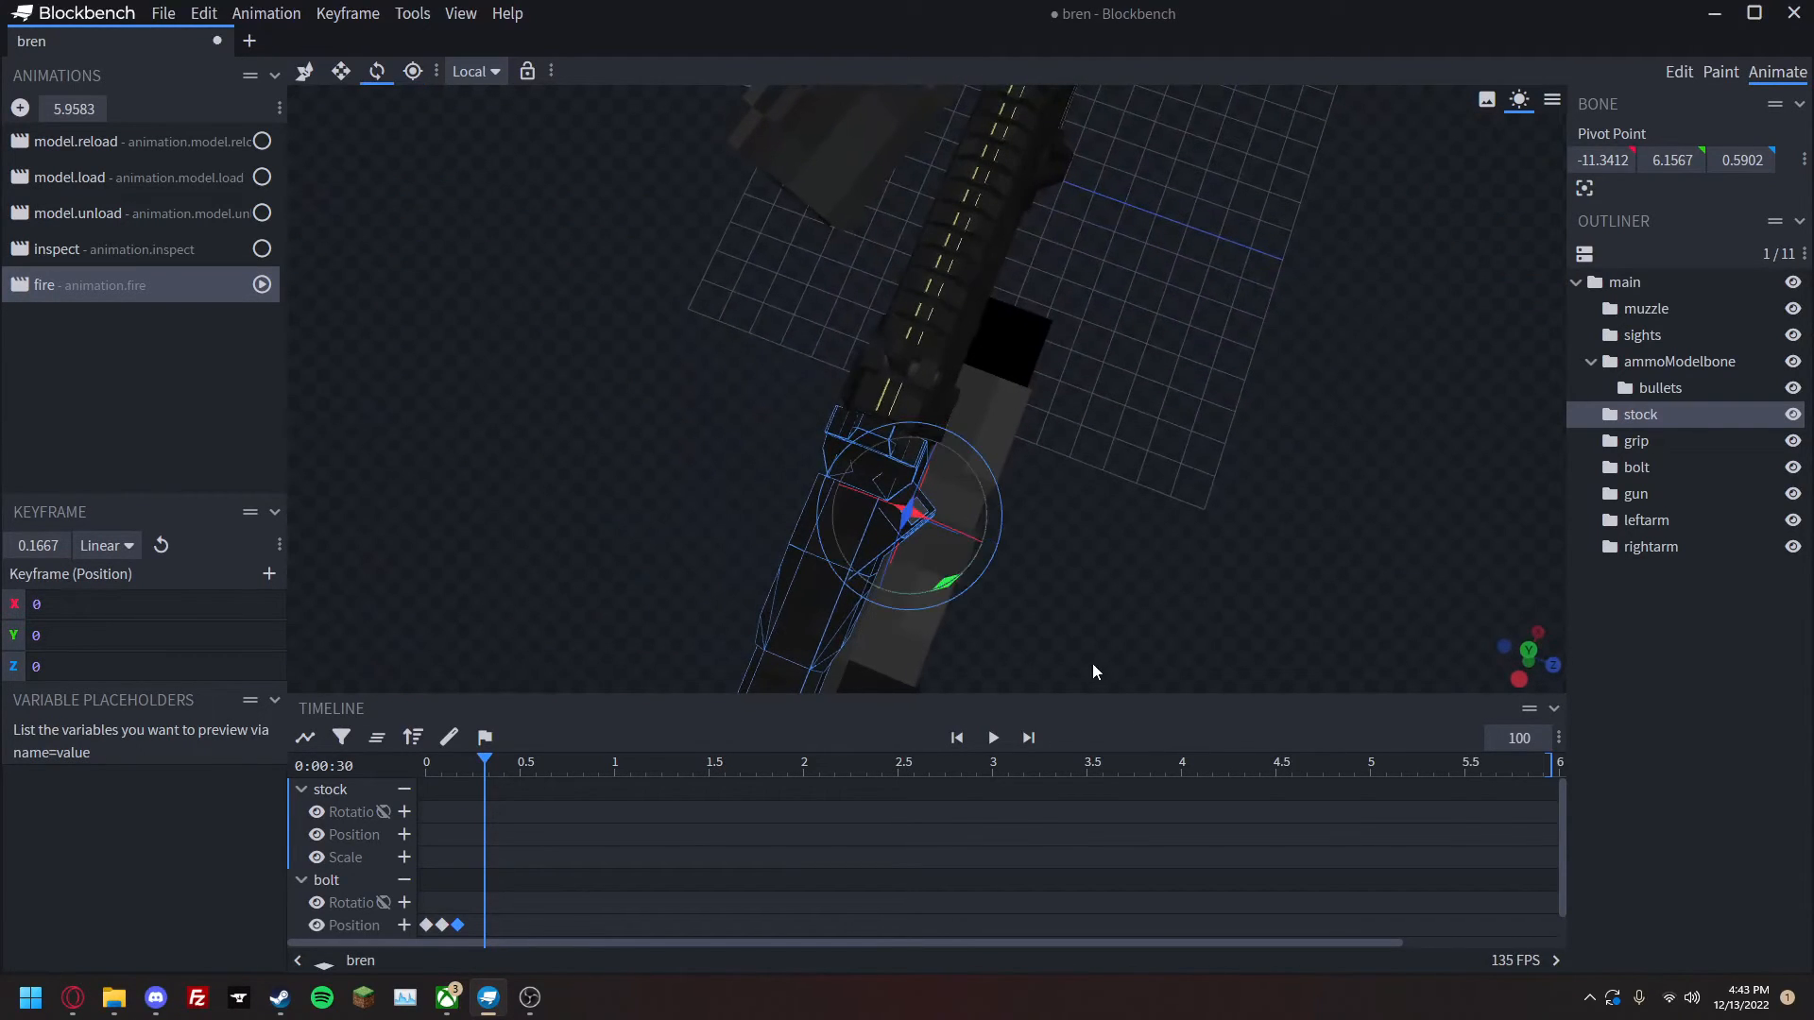
left_click_drag(945, 586, 930, 284)
key("ctrl+z")
Shift the stock bone's pivot point forward to X -10.2412.
left_click_drag(1049, 586, 907, 593)
key("p")
left_click_drag(878, 428, 920, 401)
Fold the stock by rotating it -180° around Y, and cycle through the view modes to check the fit.
key("r")
left_click_drag(899, 478, 992, 581)
key("v")
key("z")
key("z")
key("z")
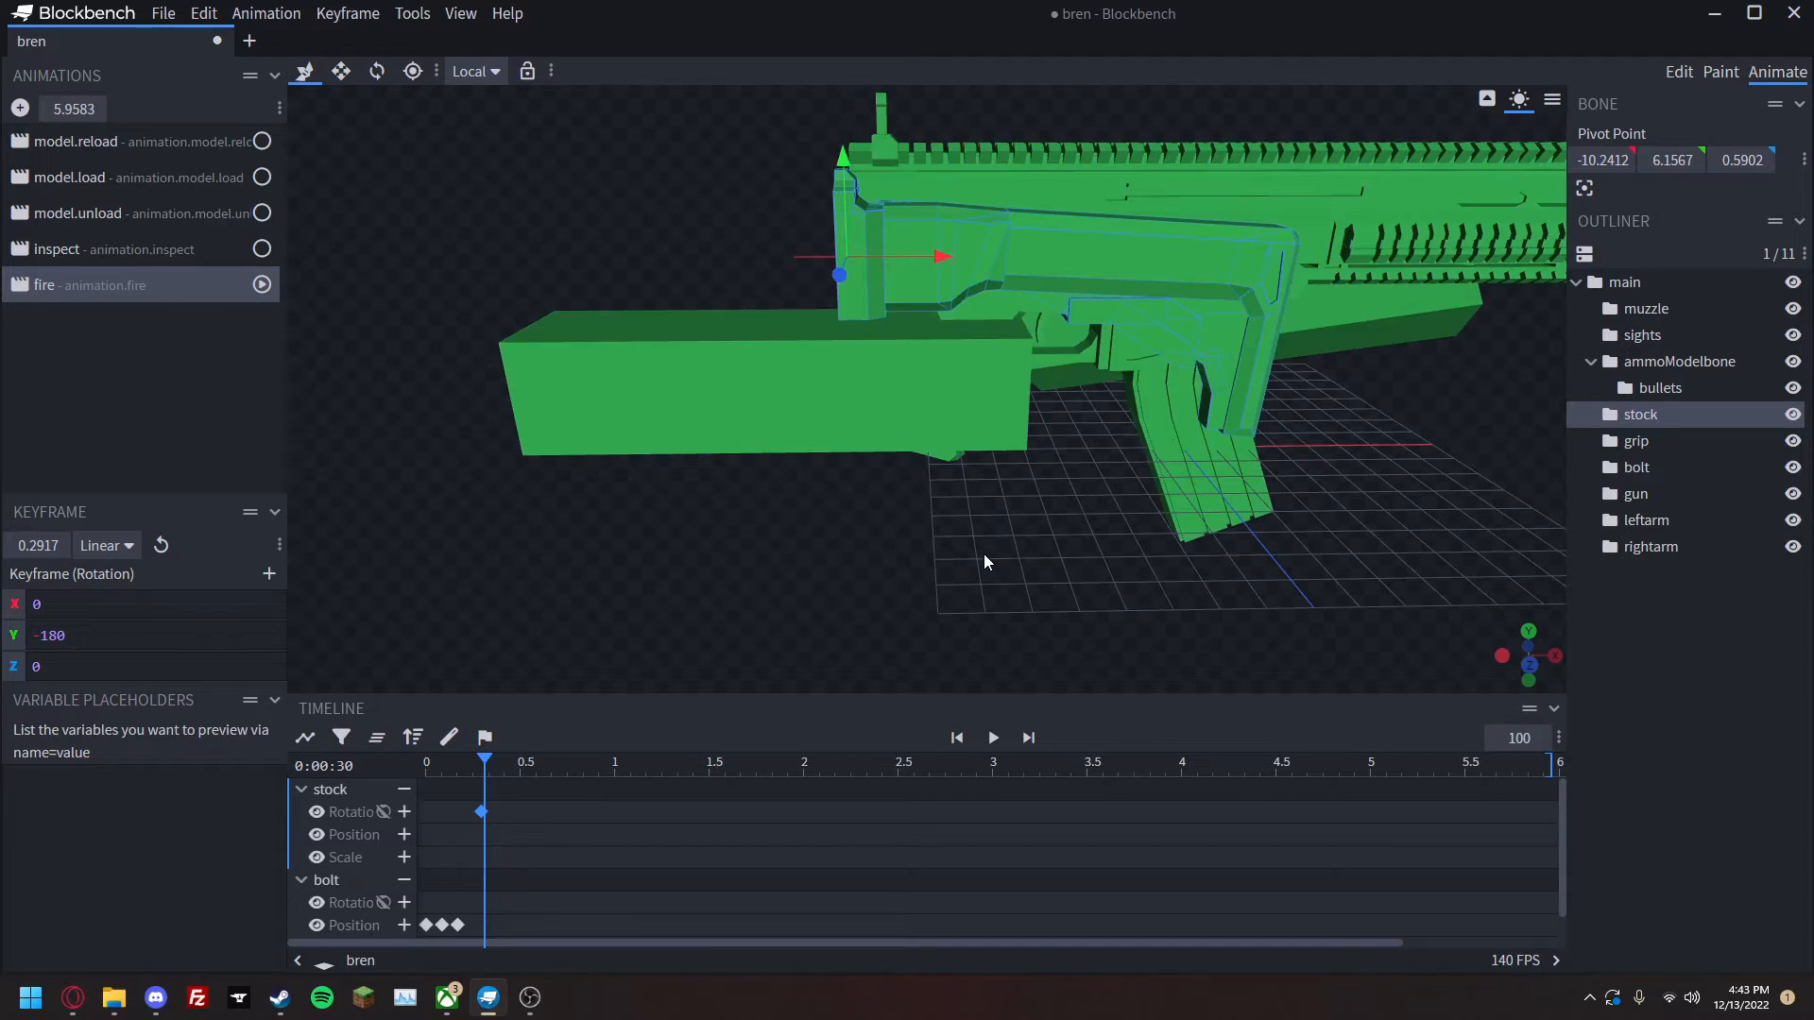
key("z")
Delete the stock's rotation keyframe from the fire animation, and restore the saved bren camera angle.
left_click_drag(984, 554, 958, 593)
left_click(1688, 697)
left_click_drag(1228, 615, 1278, 548)
key("Delete")
right_click(1278, 548)
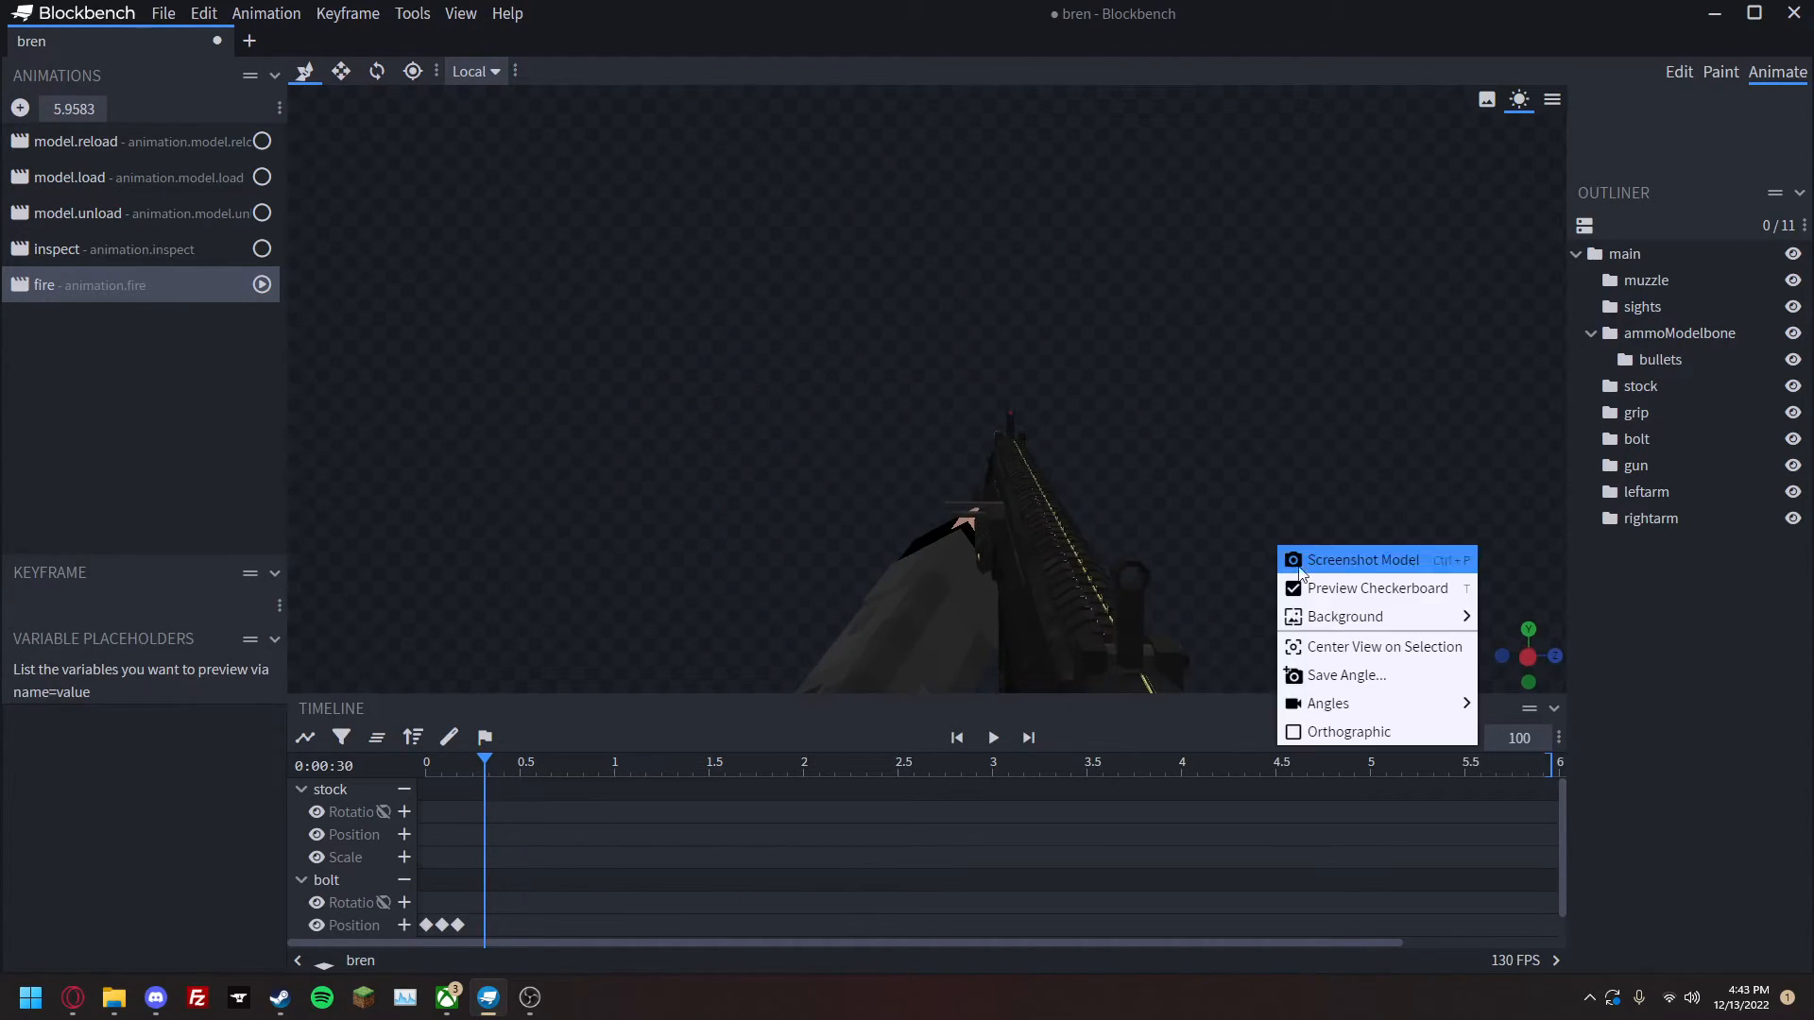
mouse_move(1438, 703)
left_click(1542, 897)
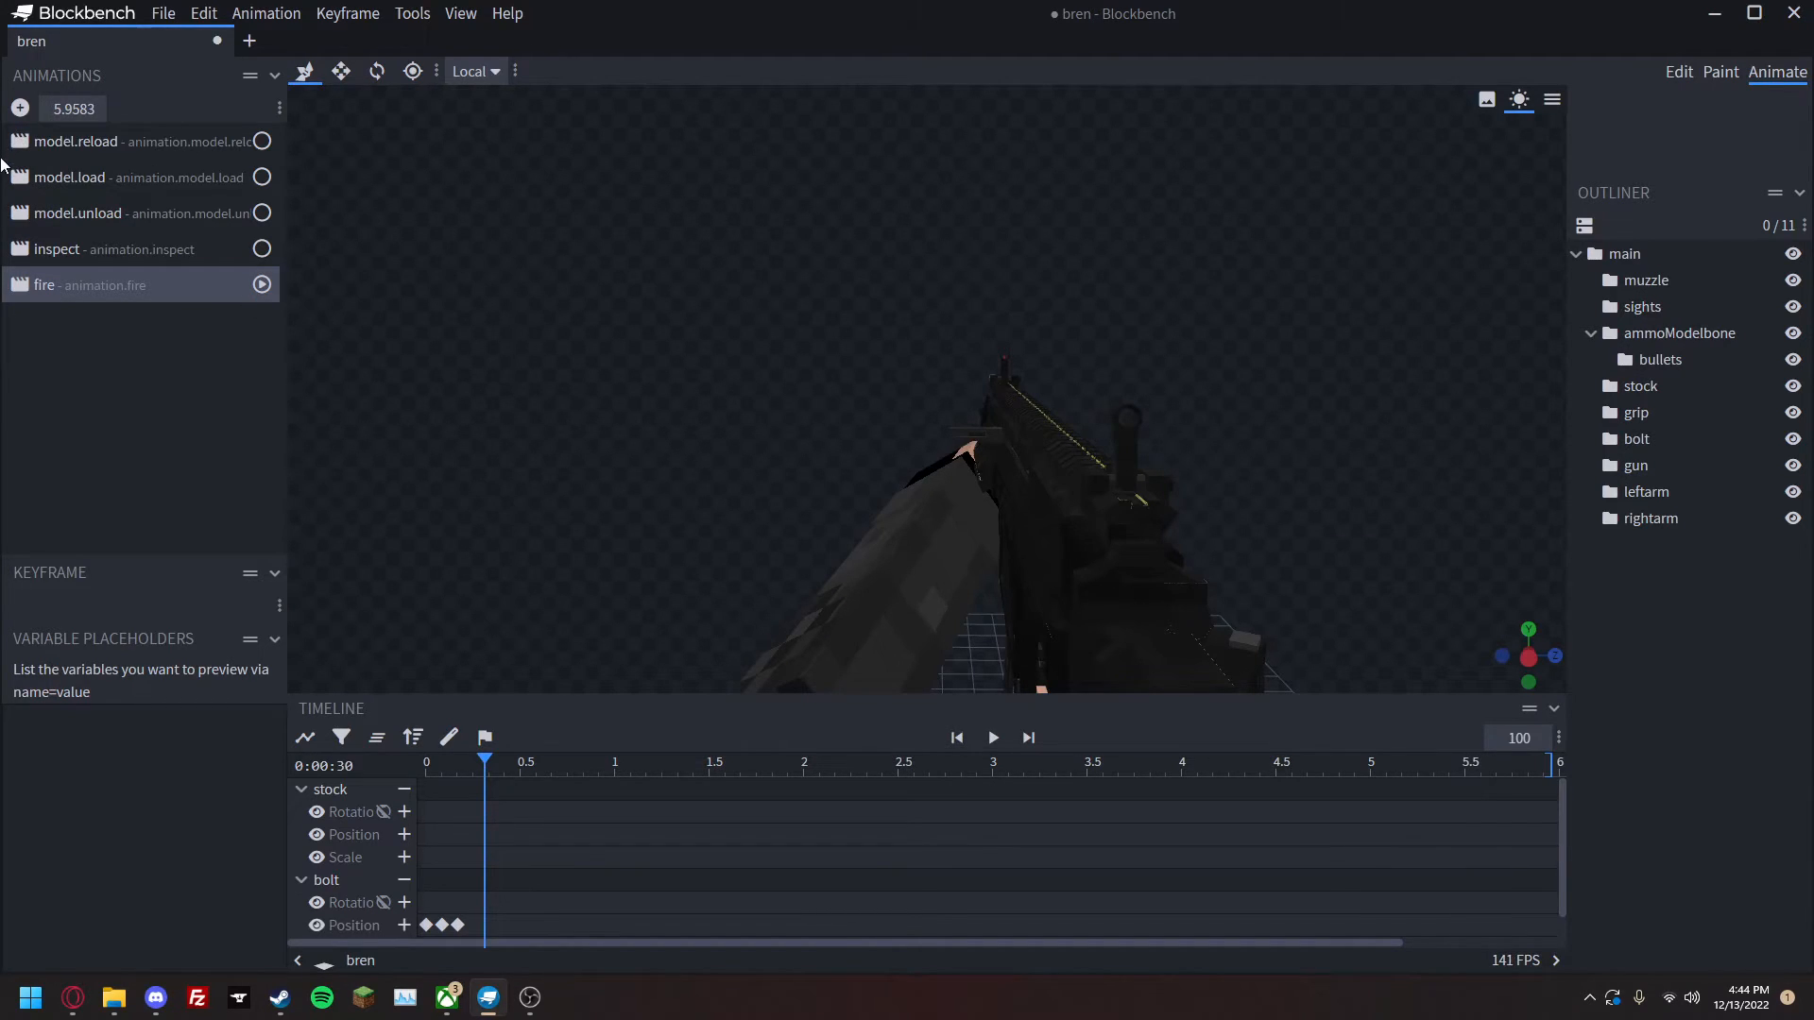
Create a new animation named animation.draw.
left_click(19, 108)
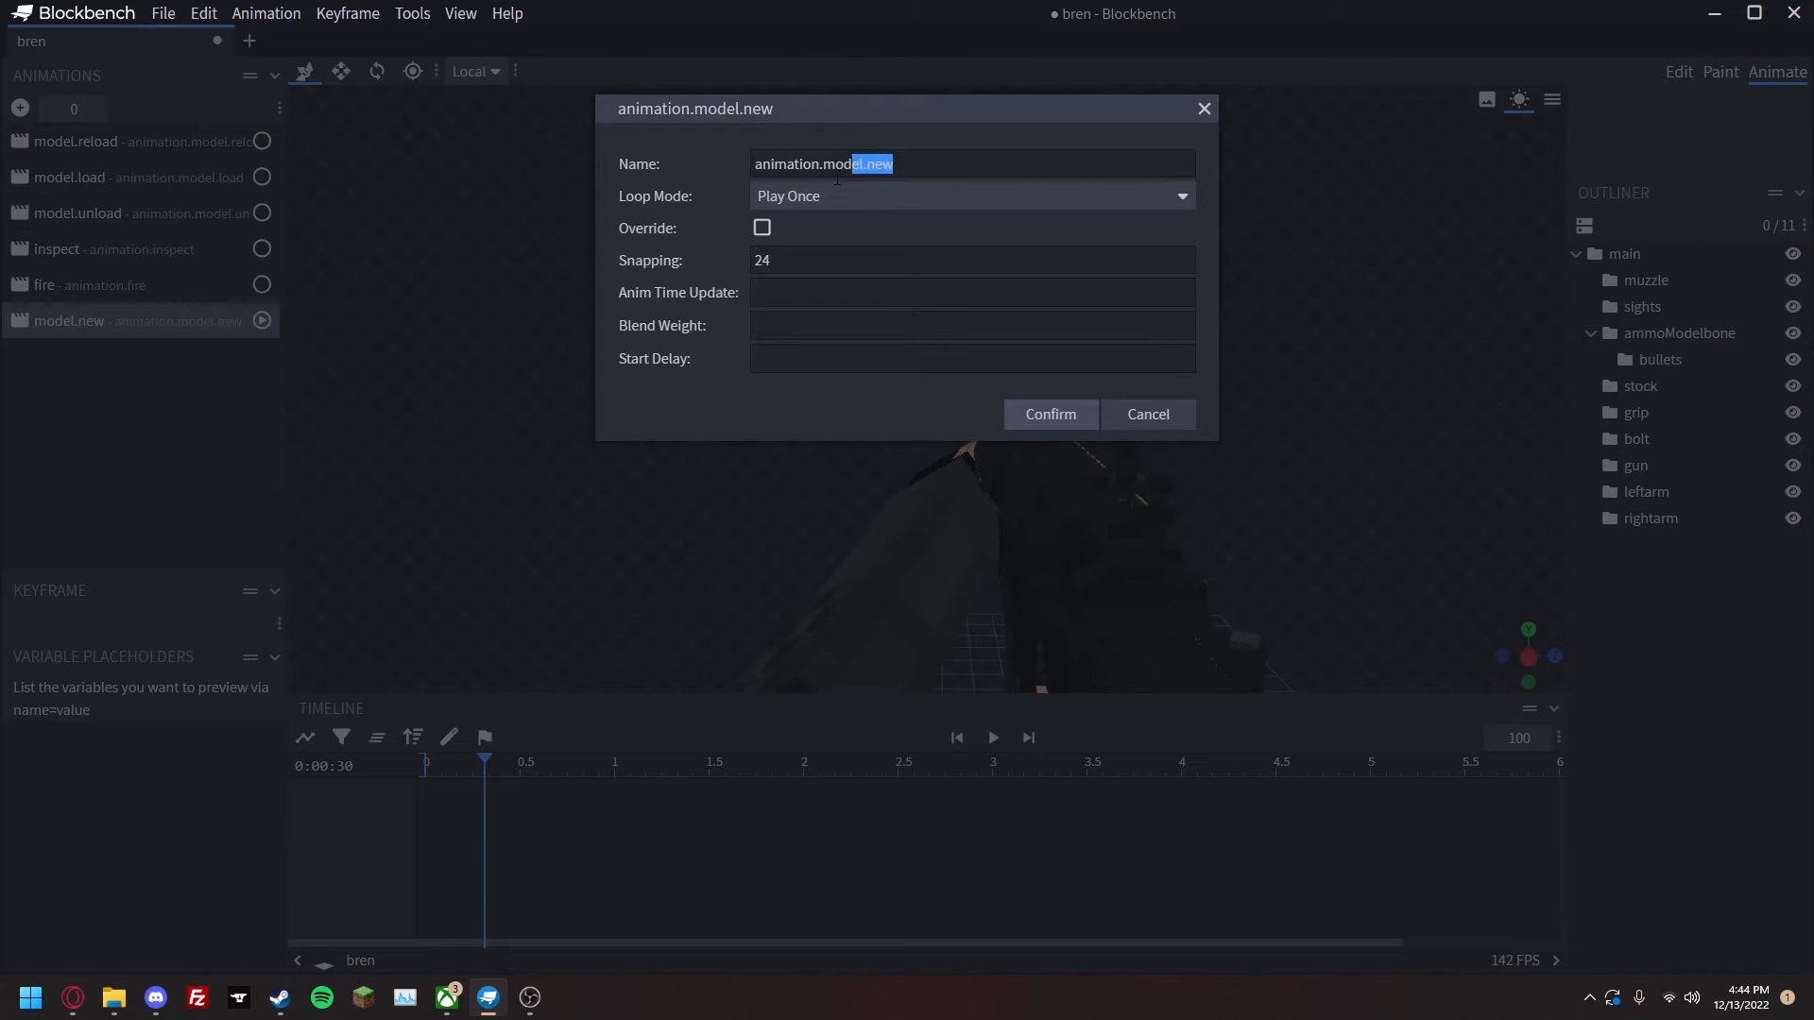
type("draw")
key("Return")
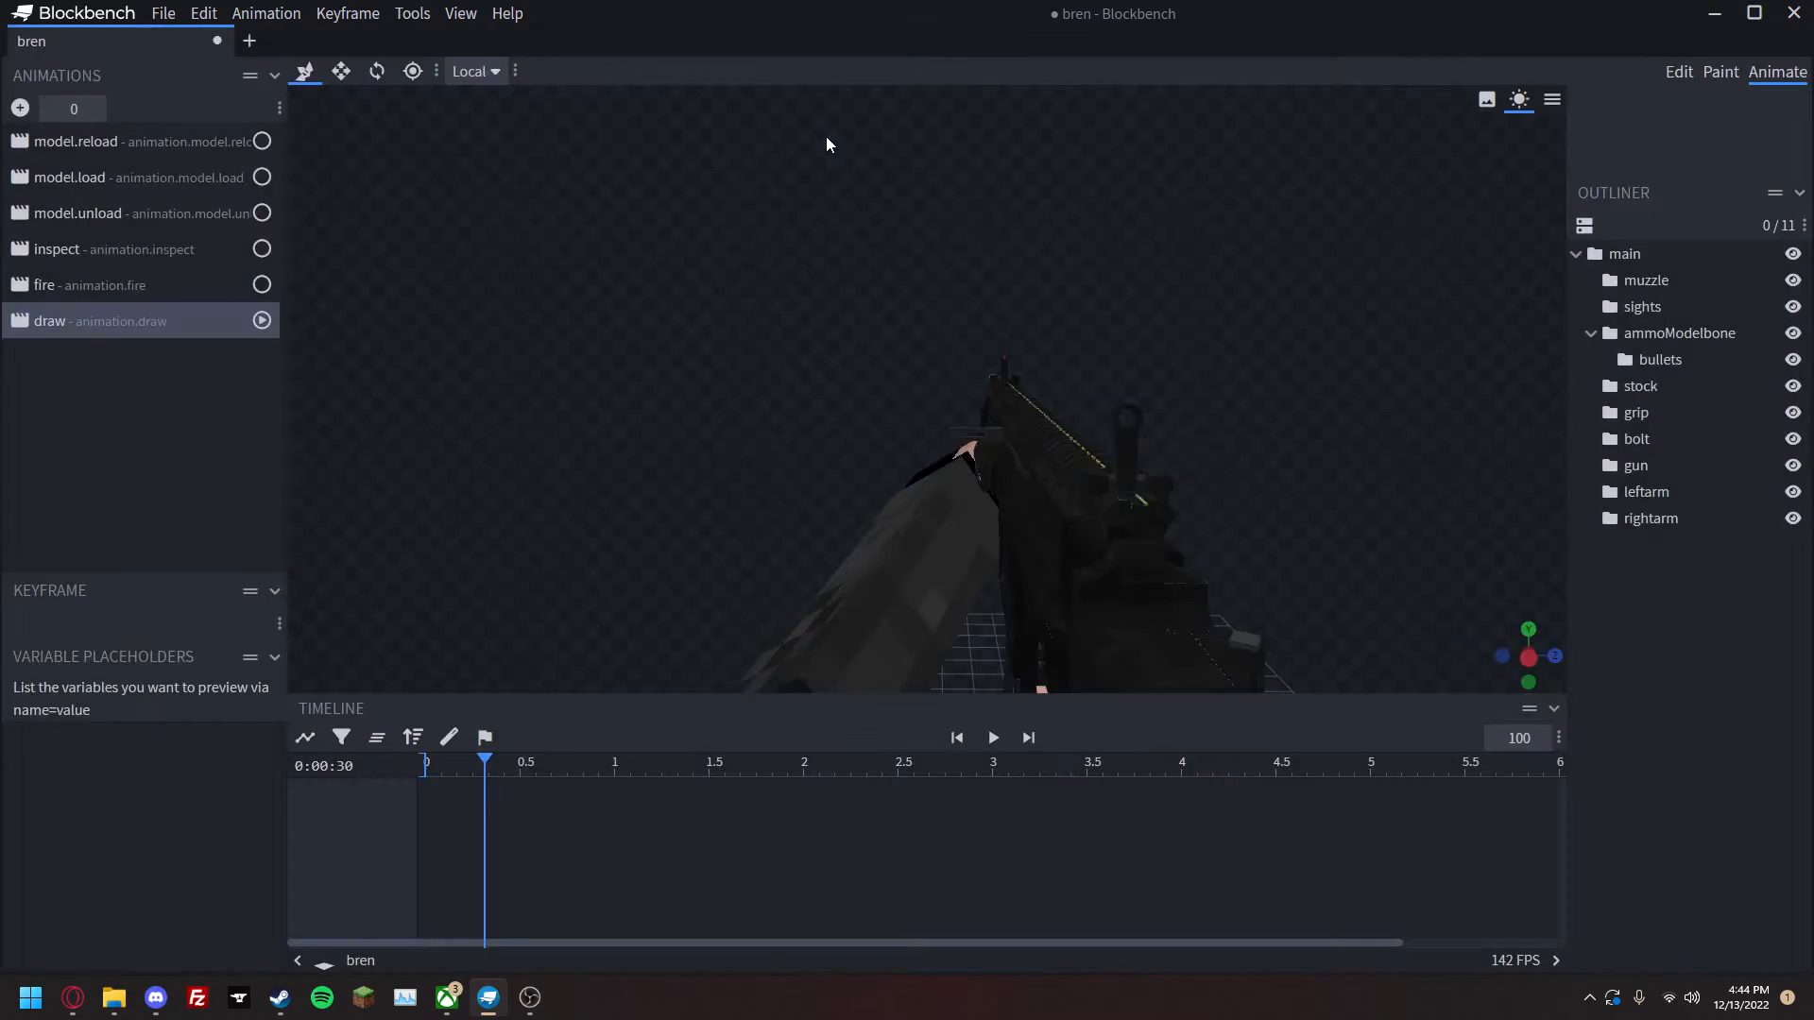
Add rotation and position keyframes to the main bone at 0 s, tilting the rifle and lowering it out of view to Y -14.4, Z -3.1.
left_click_drag(487, 754, 1165, 763)
left_click(1628, 260)
left_click(404, 813)
left_click(405, 835)
left_click_drag(505, 766, 478, 775)
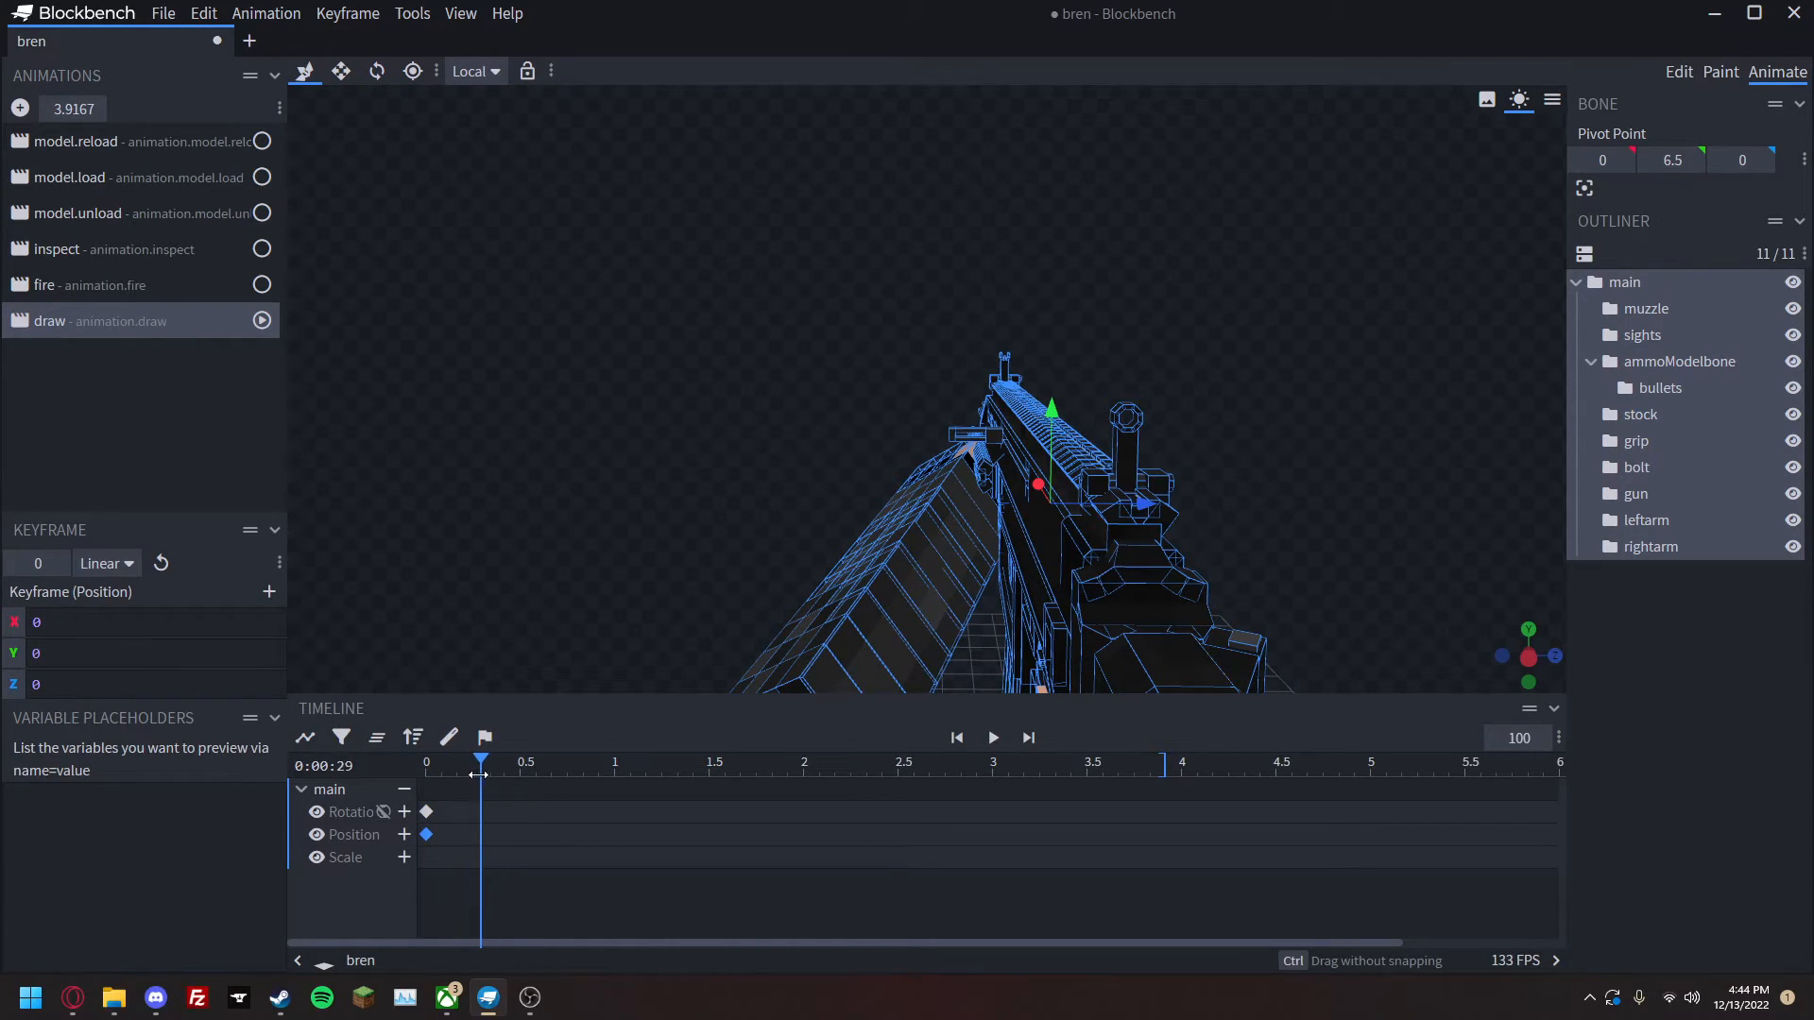
key("r")
left_click_drag(1028, 527, 925, 900)
key("v")
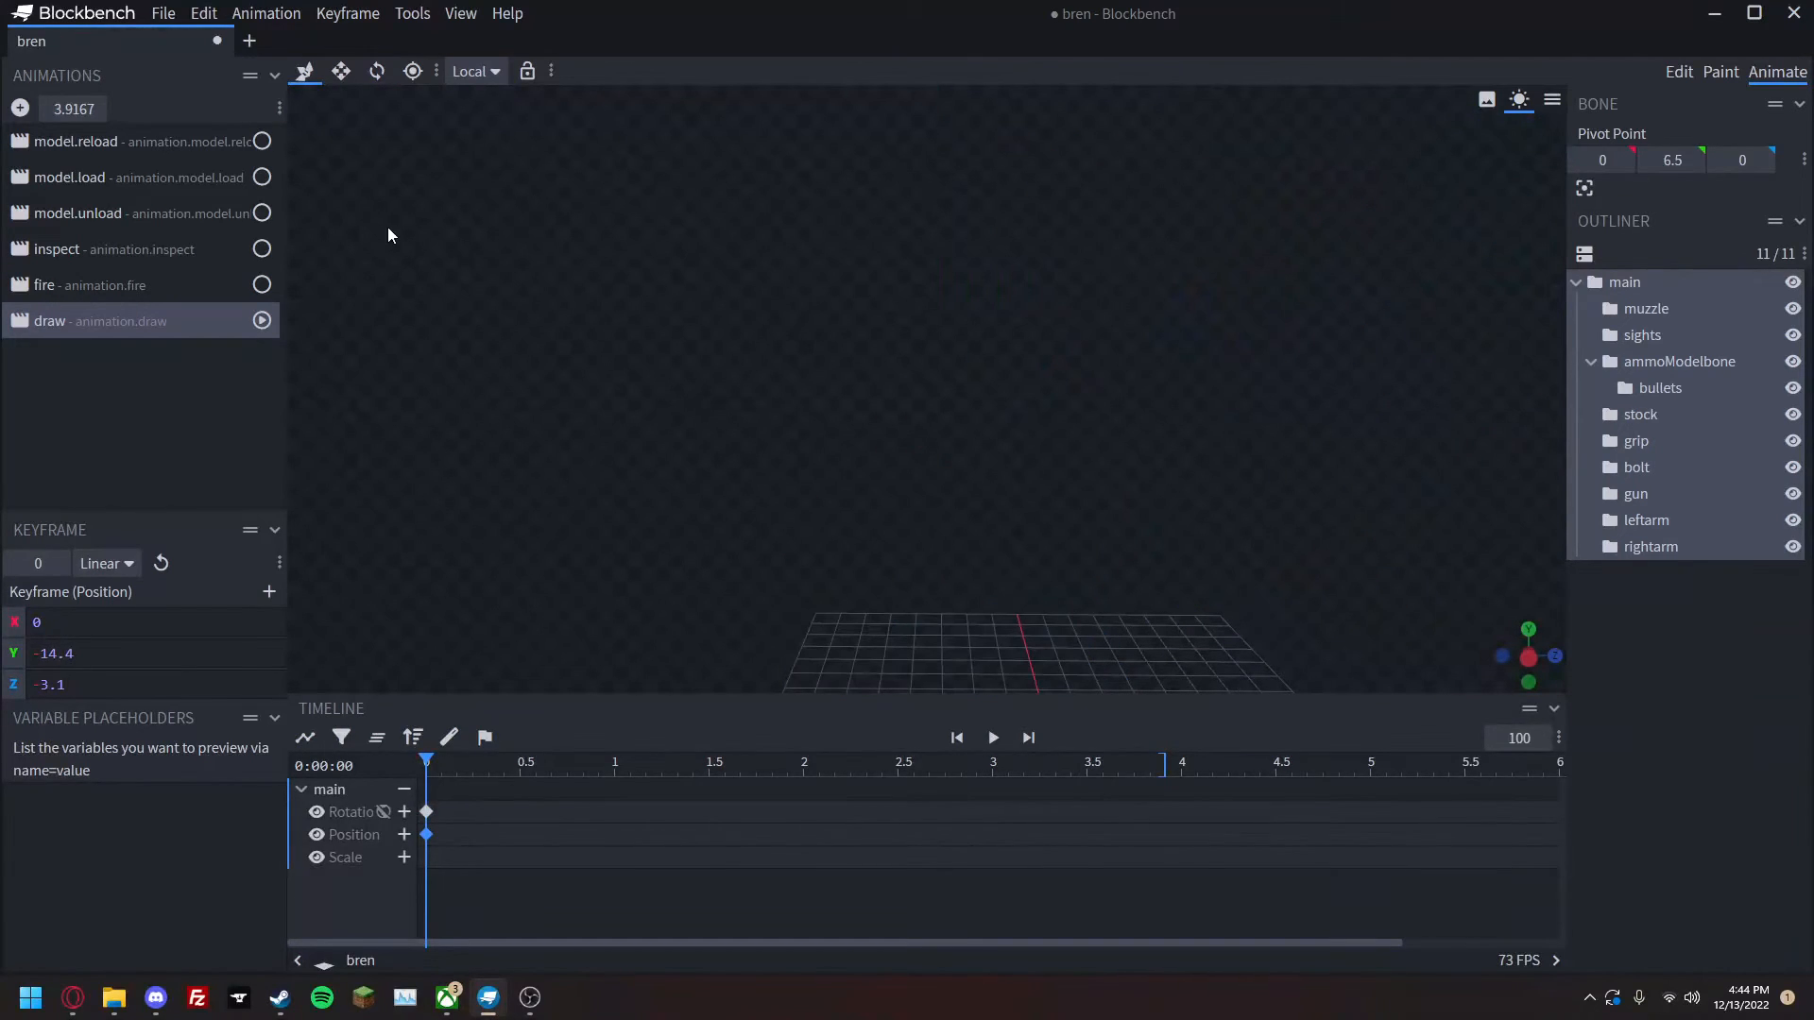
Copy the main bone's final keyframes from 3.125 s onwards in the reload animation to 0.3333 s in draw, and play back.
left_click(76, 141)
left_click_drag(1096, 902, 1013, 808)
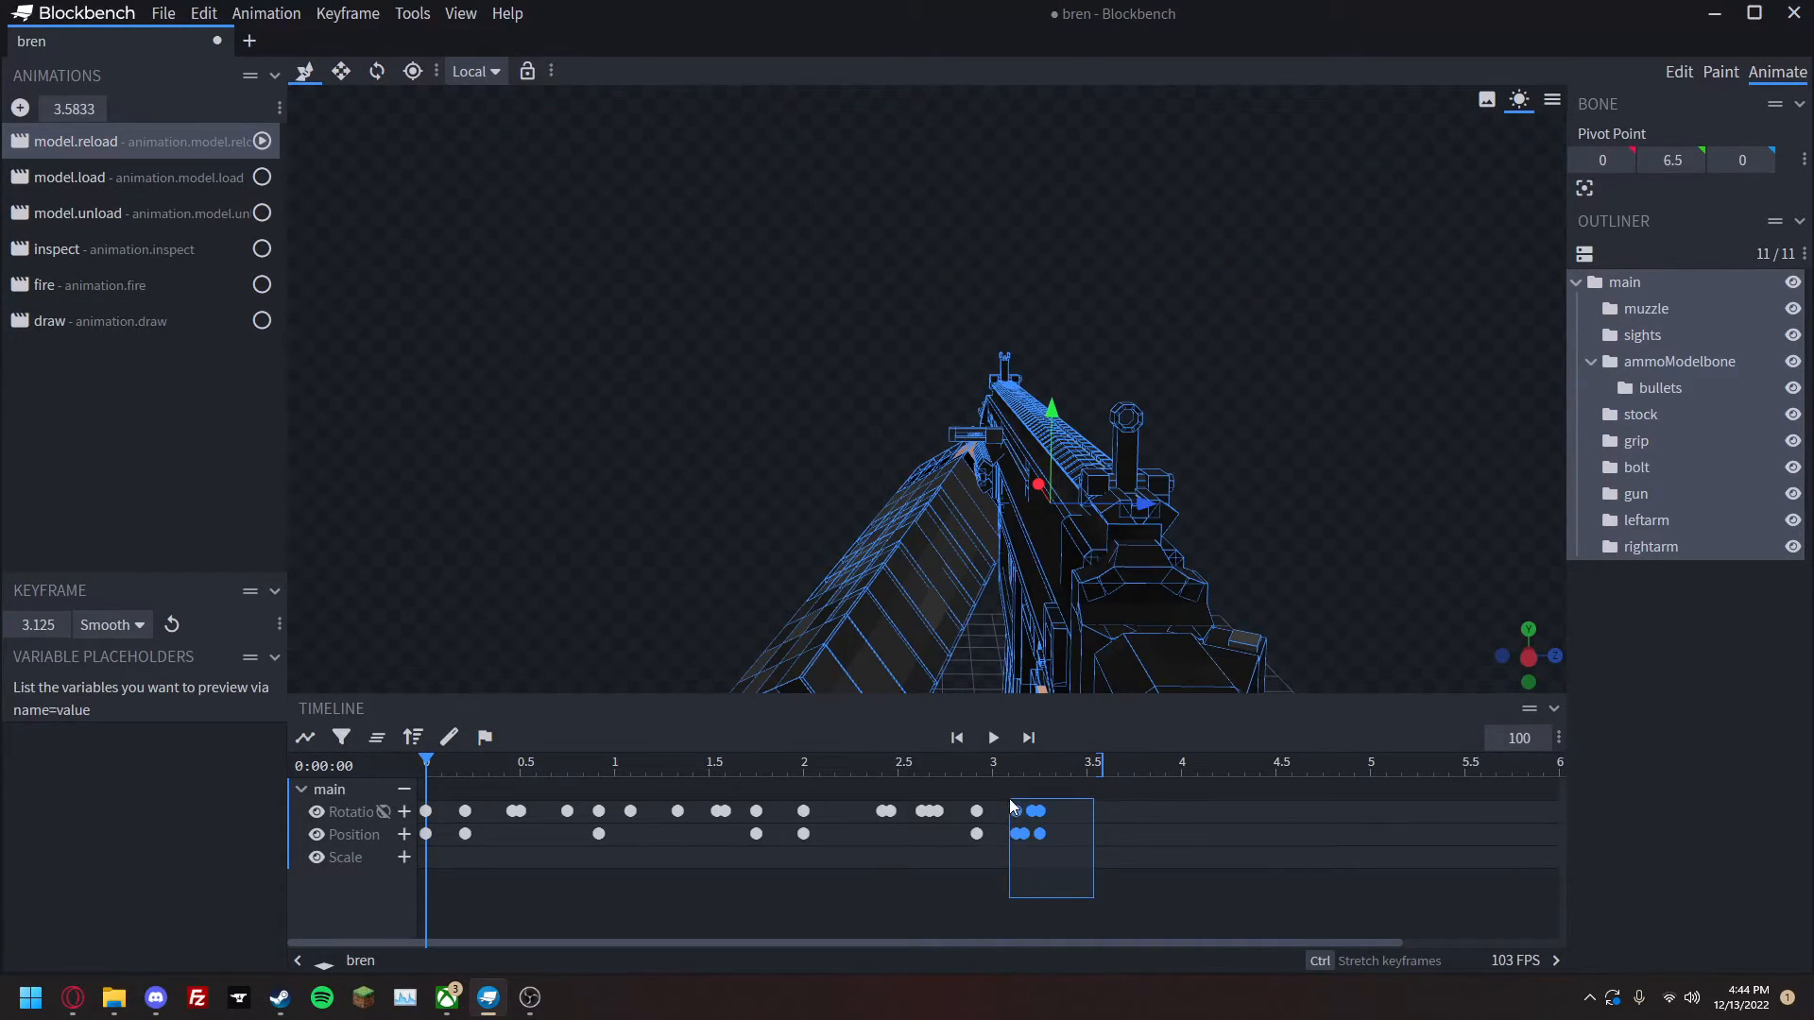
left_click(184, 324)
mouse_move(427, 762)
left_mouse_down()
mouse_move(453, 762)
mouse_move(344, 722)
left_mouse_up()
key("ctrl+v")
key("space")
key("space")
left_click_drag(575, 763, 328, 801)
key("space")
key("space")
left_click(1723, 774)
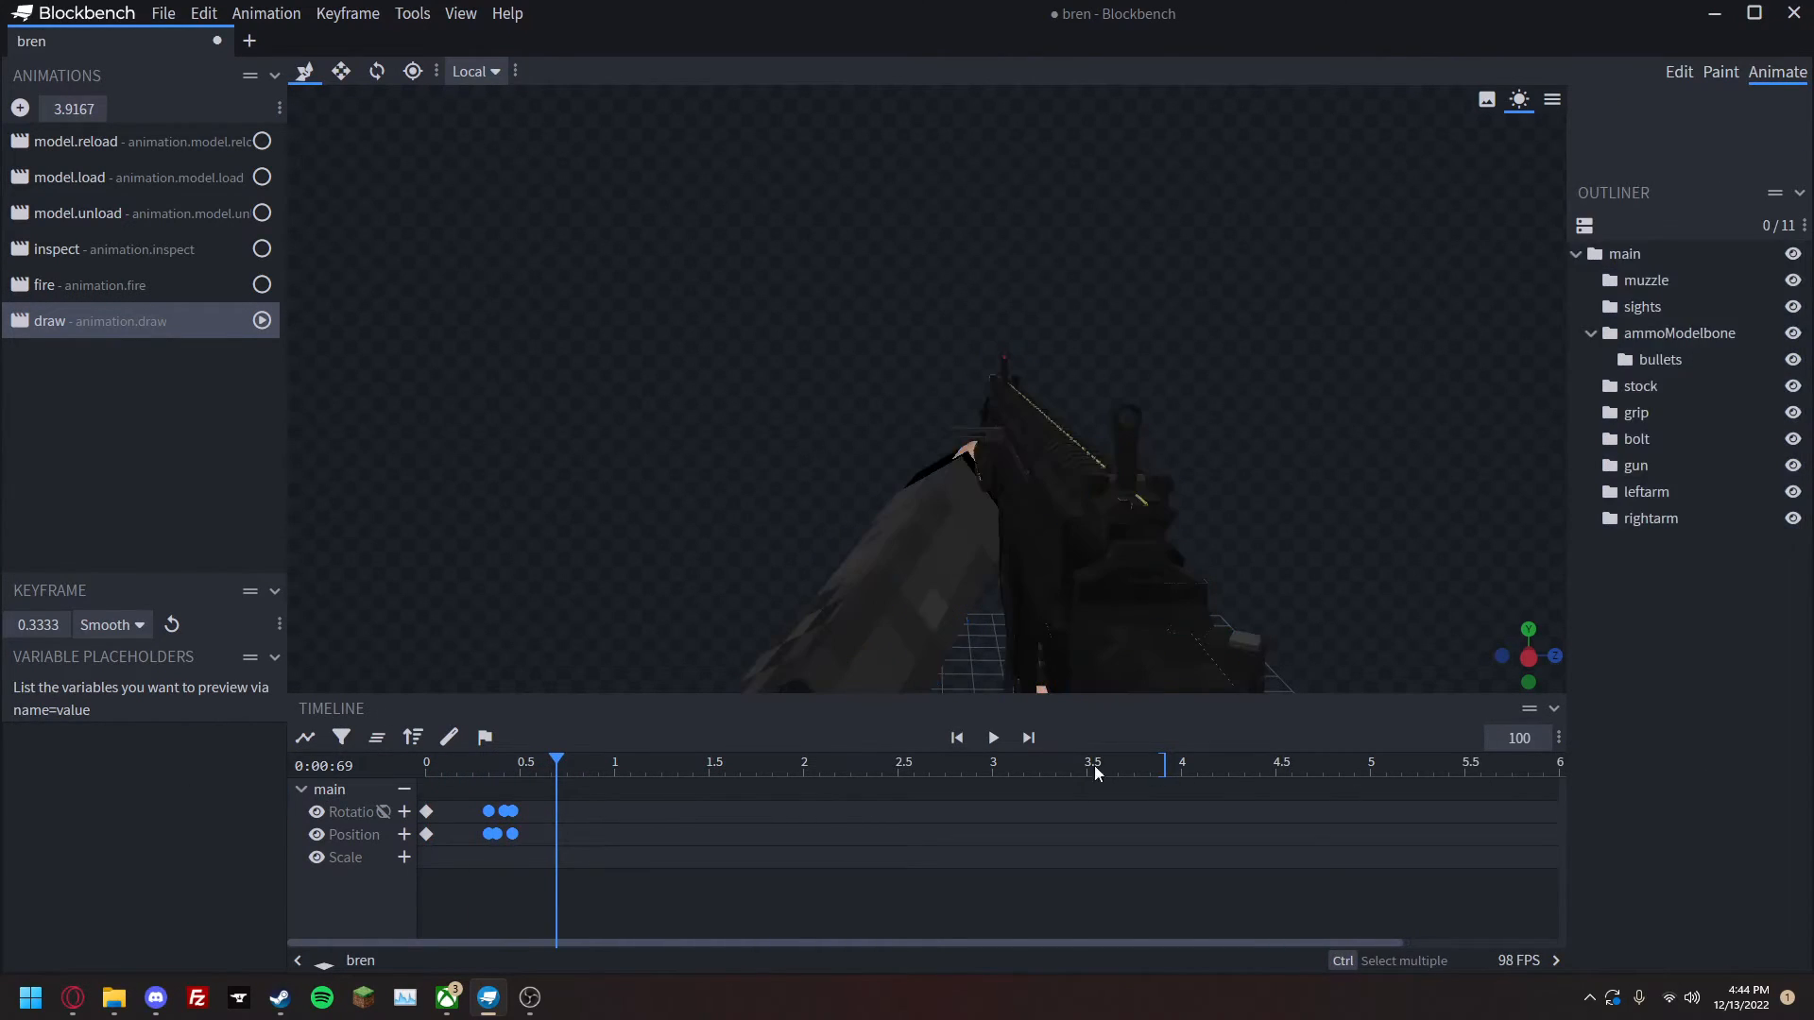
Shift the pasted main keyframes in the draw animation to start at 0.1667 s, and play back.
left_click_drag(608, 858, 480, 817)
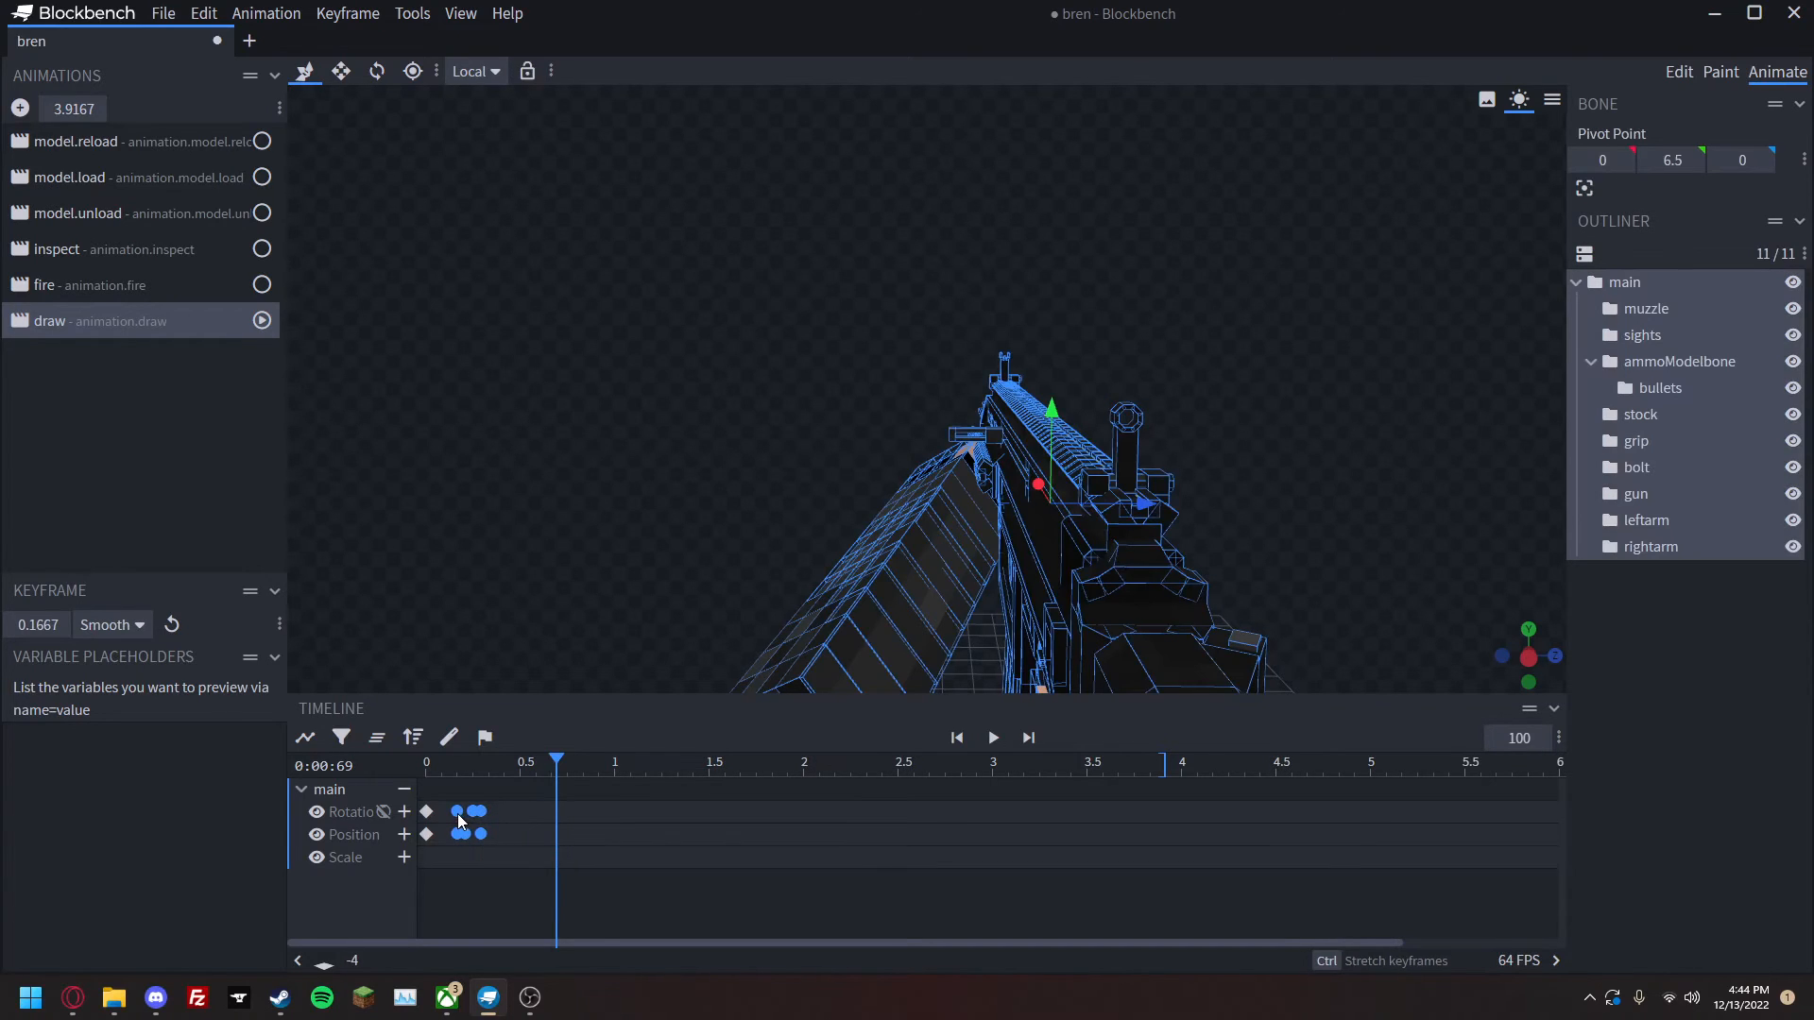
key("Home")
left_click(1651, 838)
key("space")
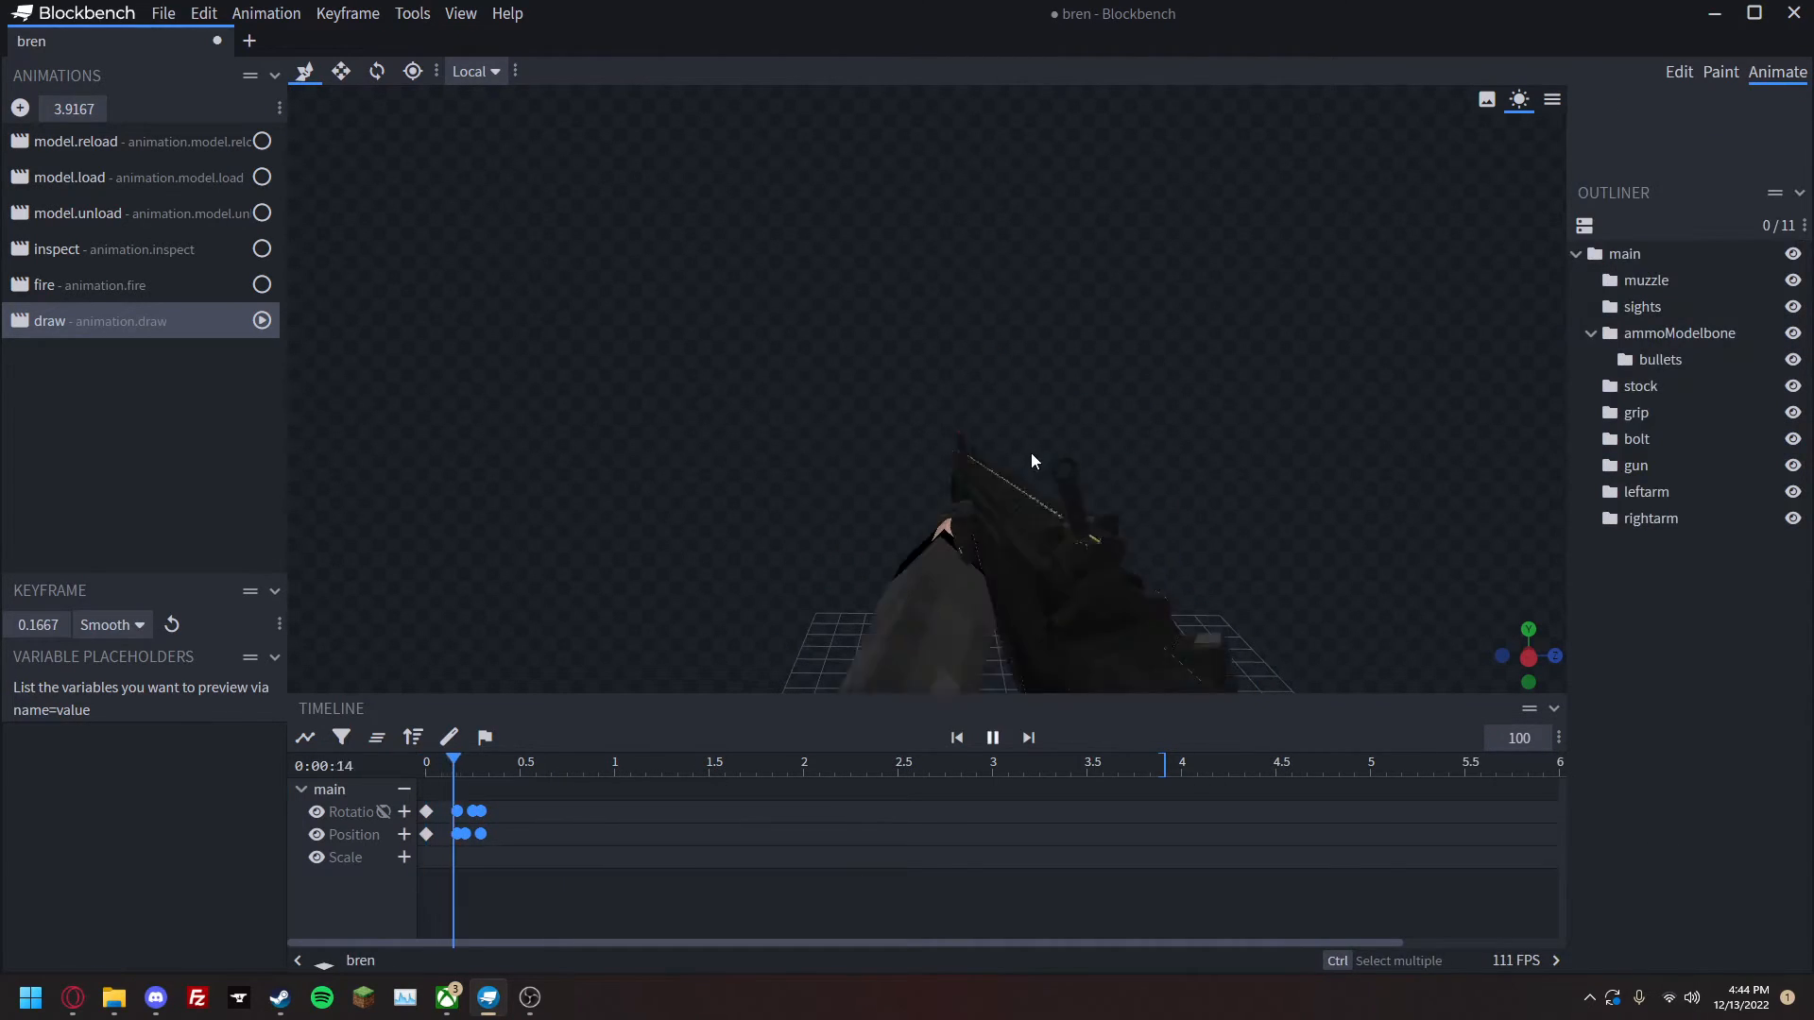
key("space")
Retime the draw animation's pasted main keyframes to run from about 0.25 s to about 0.46 s, and play back.
left_click_drag(561, 766, 473, 811)
key("space")
key("space")
key("space")
key("space")
left_click(1741, 851)
left_click_drag(550, 766, 423, 799)
key("space")
key("space")
Move the main bone's middle position keyframe to 0.3333 s, and play the draw animation from the start.
left_click(487, 834)
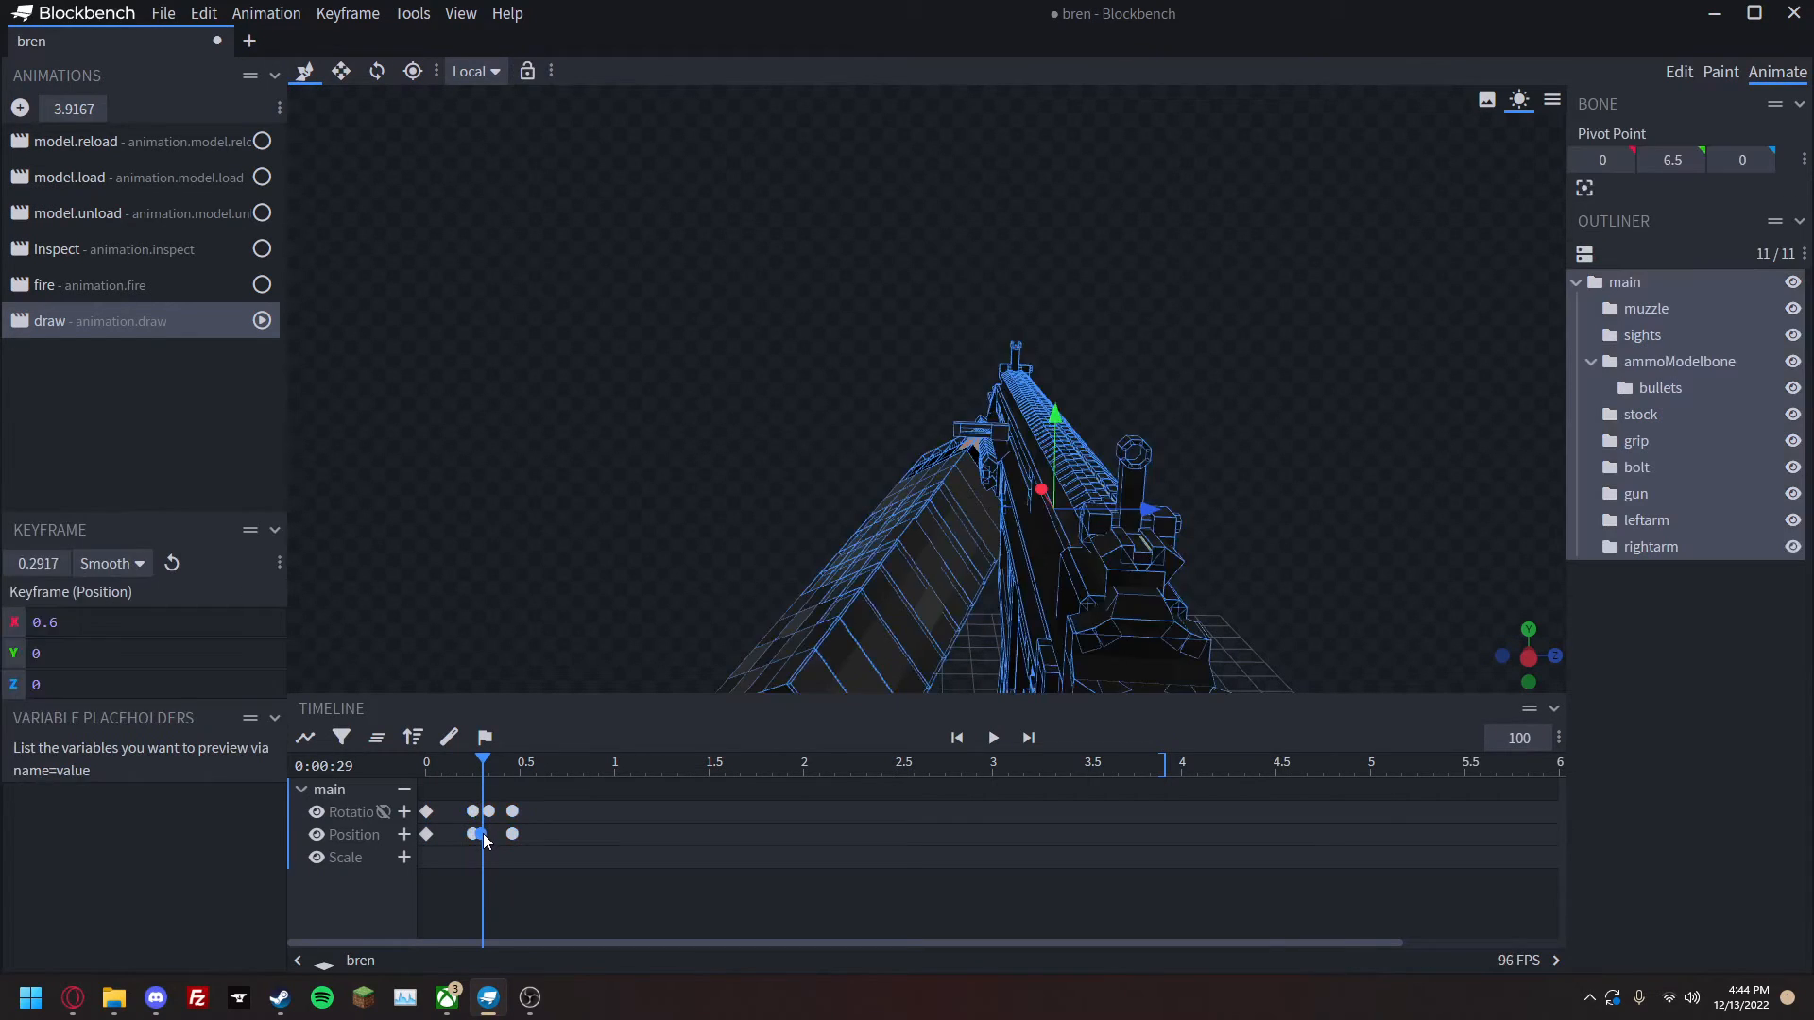
key("space")
left_click_drag(480, 769, 383, 769)
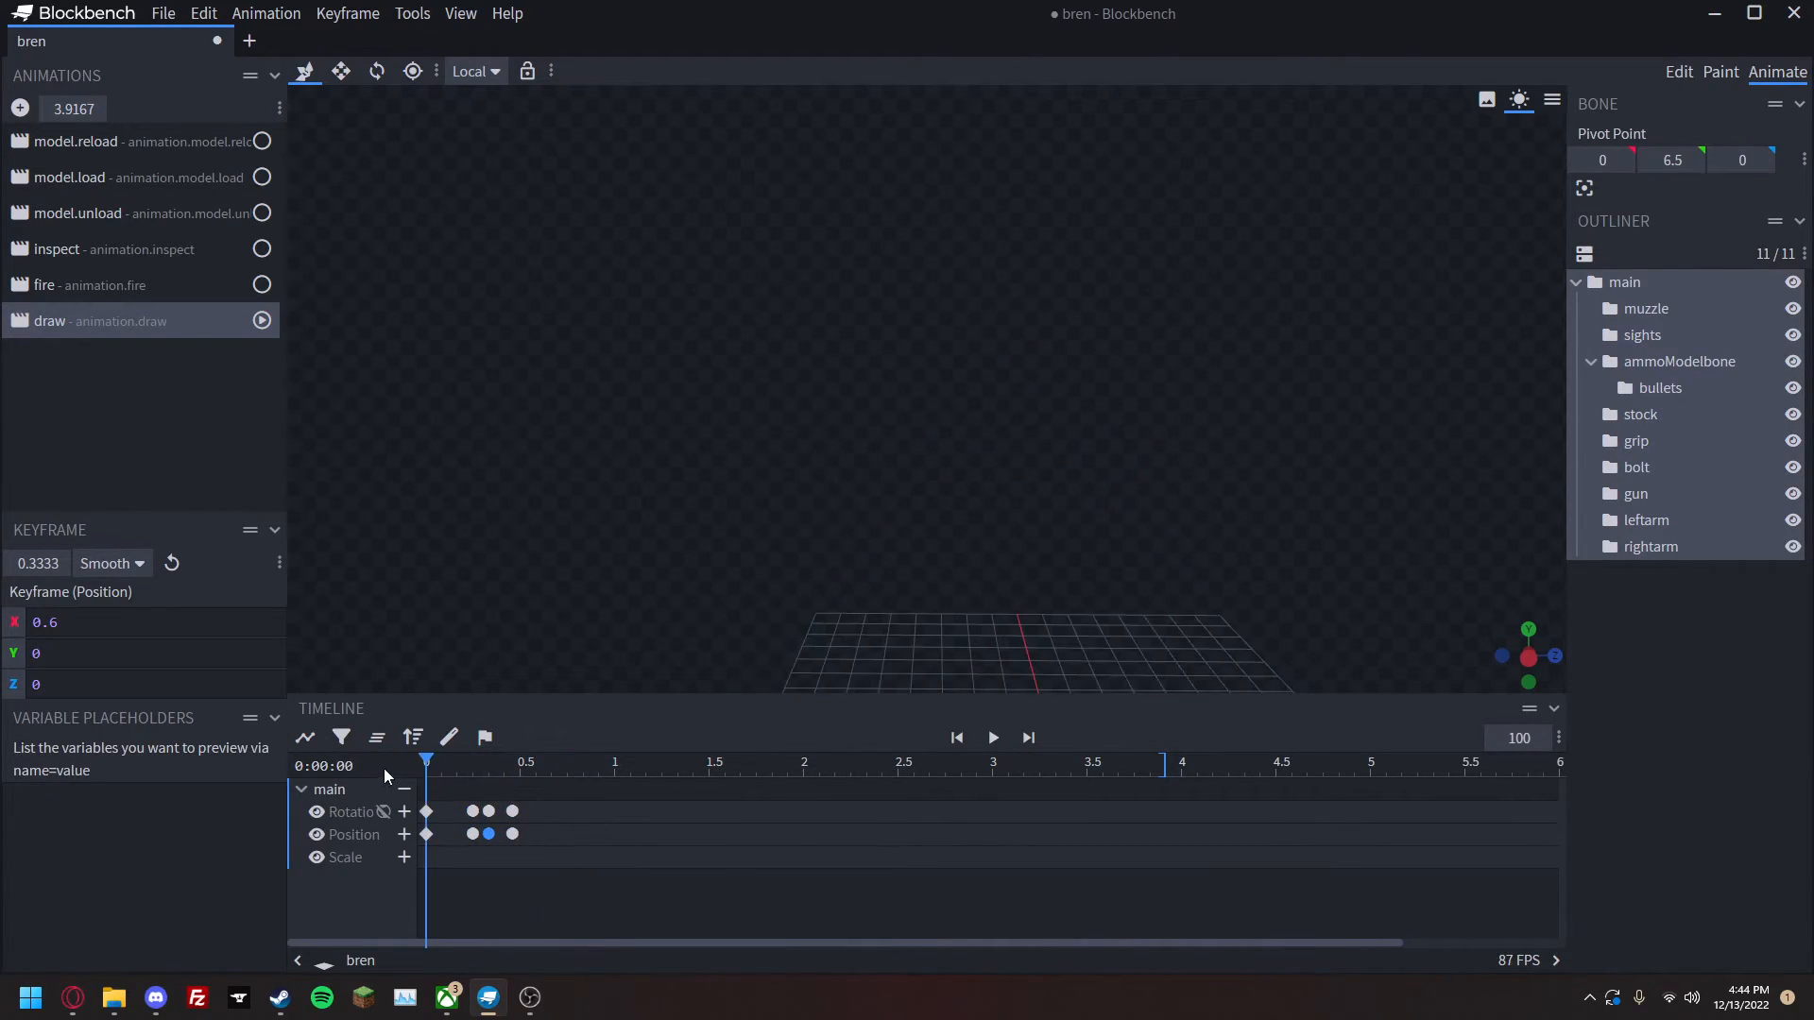
key("space")
left_click(602, 421)
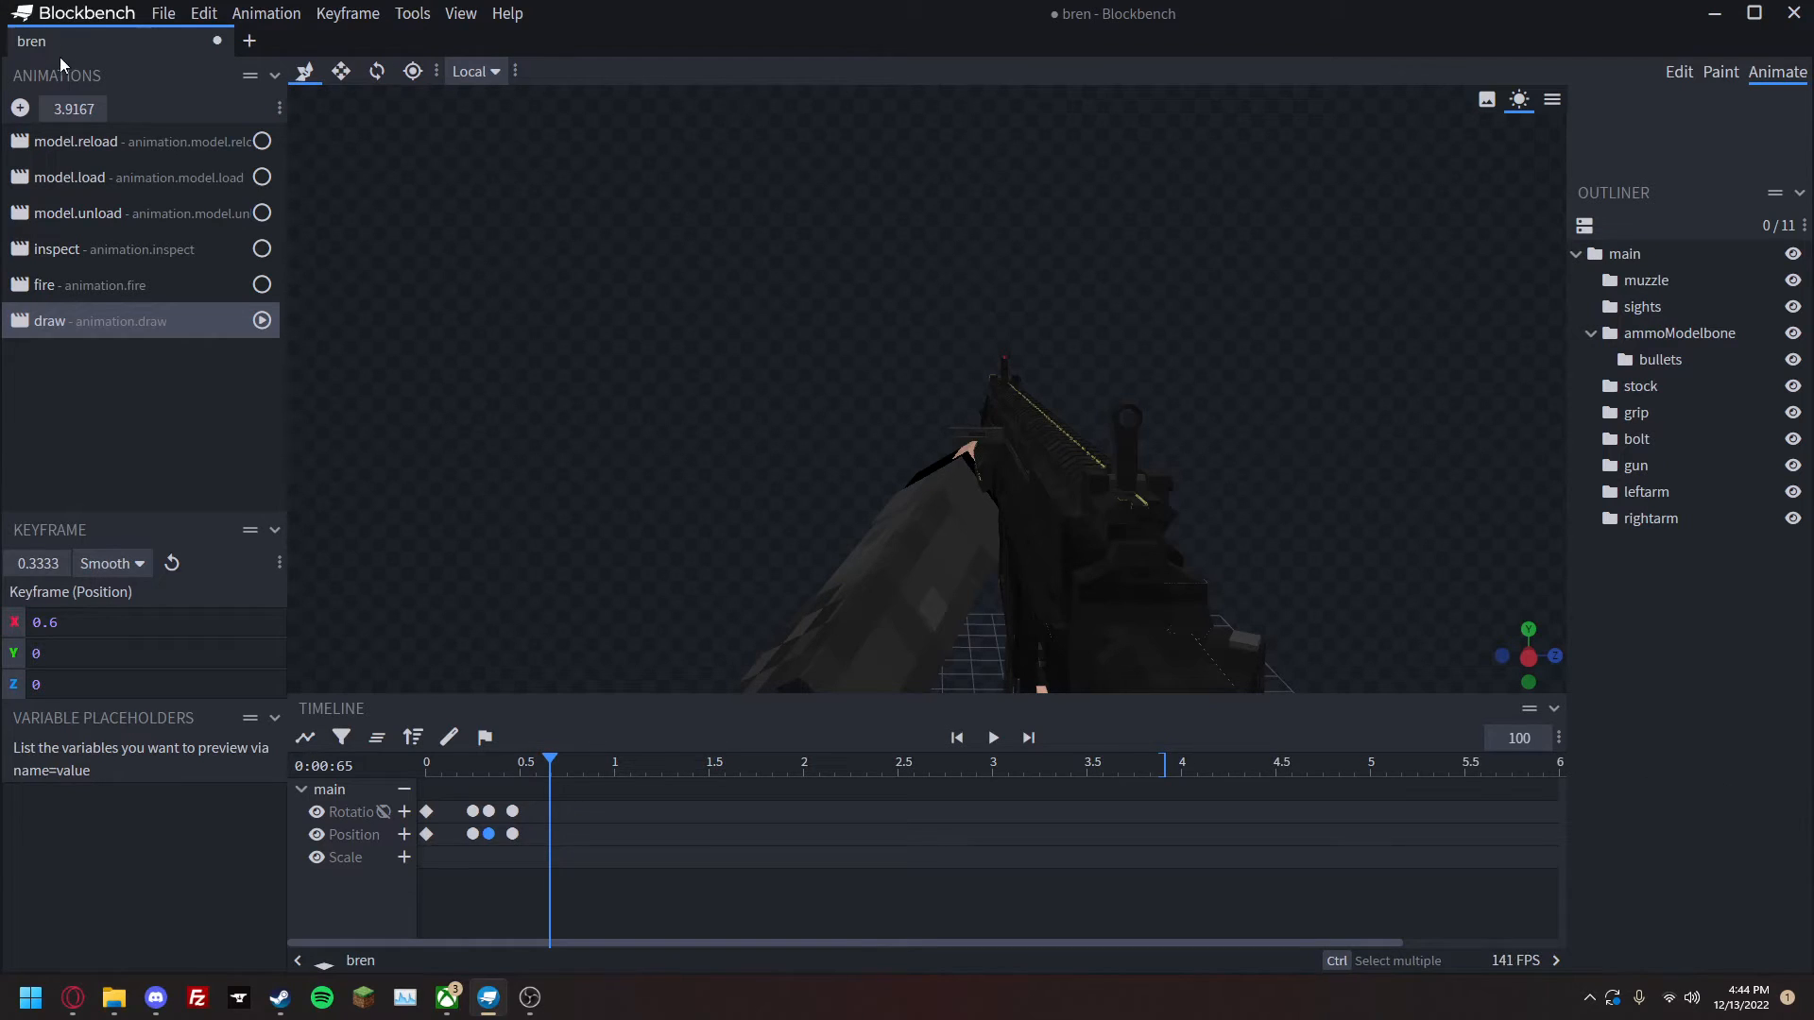
Create a new animation named animation.animations and set its length to 18, with the main bone selected.
left_click(20, 108)
left_click_drag(915, 169, 827, 167)
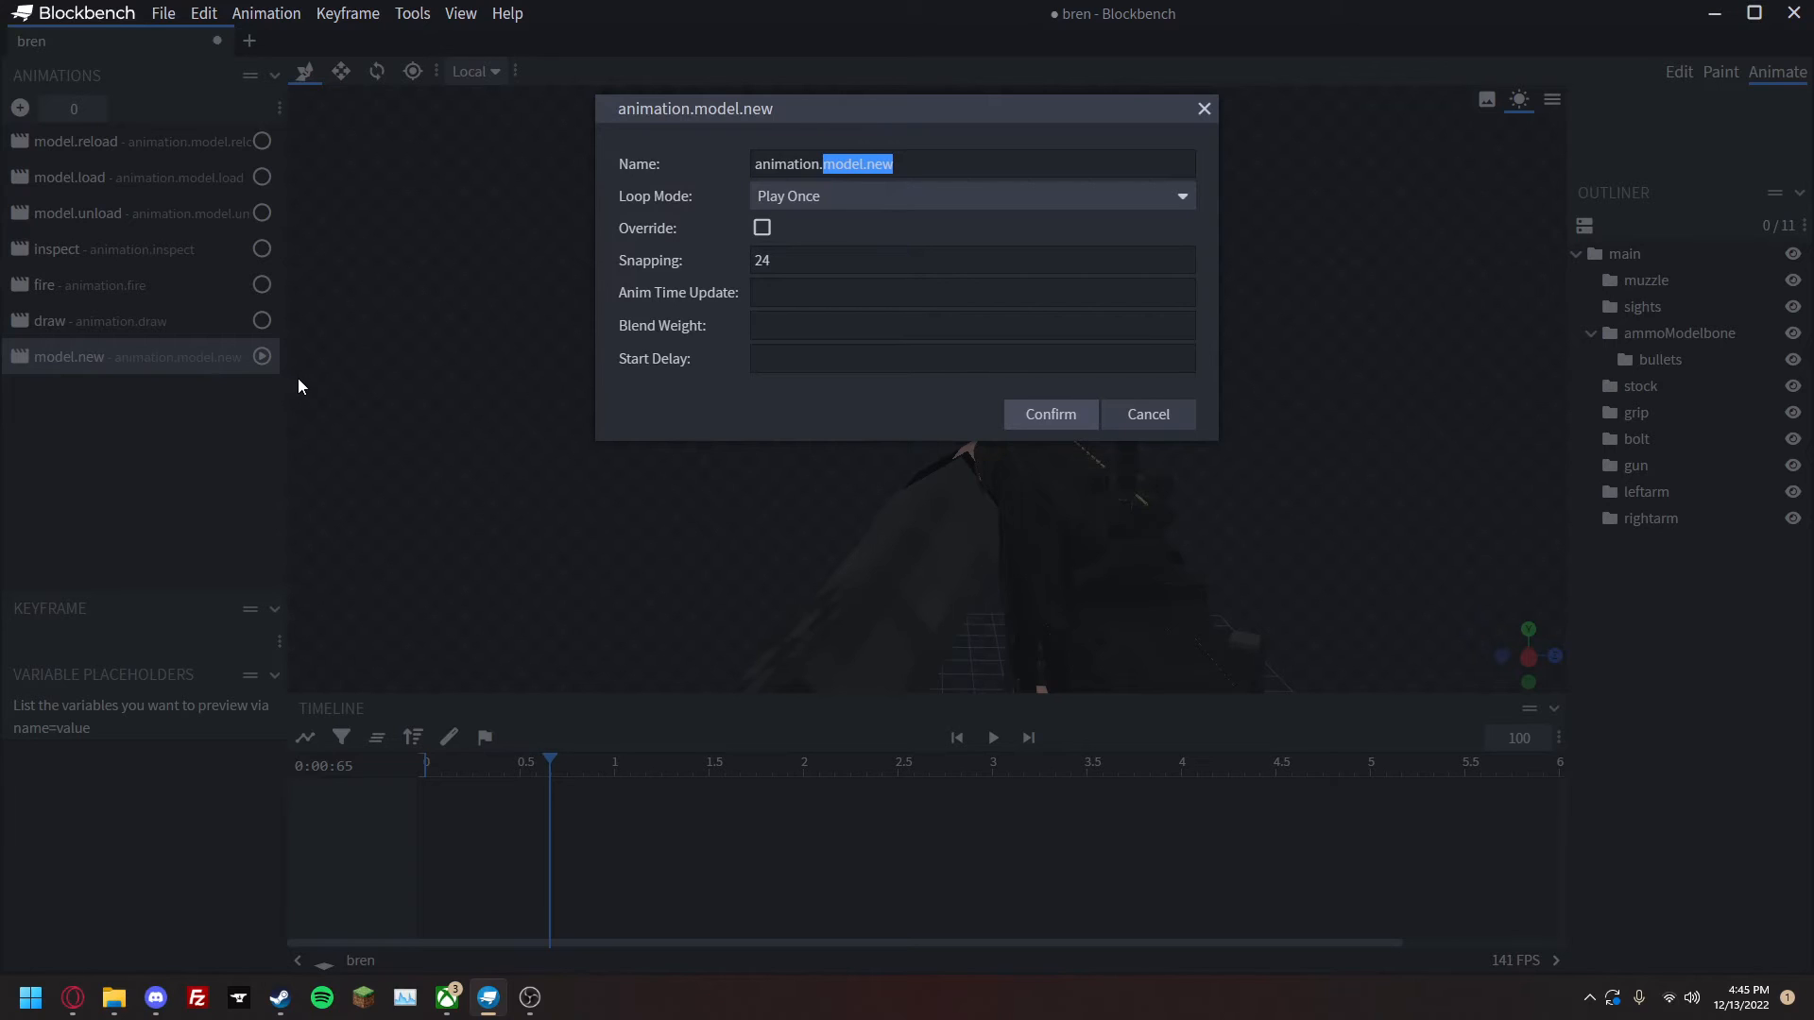
type("animations")
key("Return")
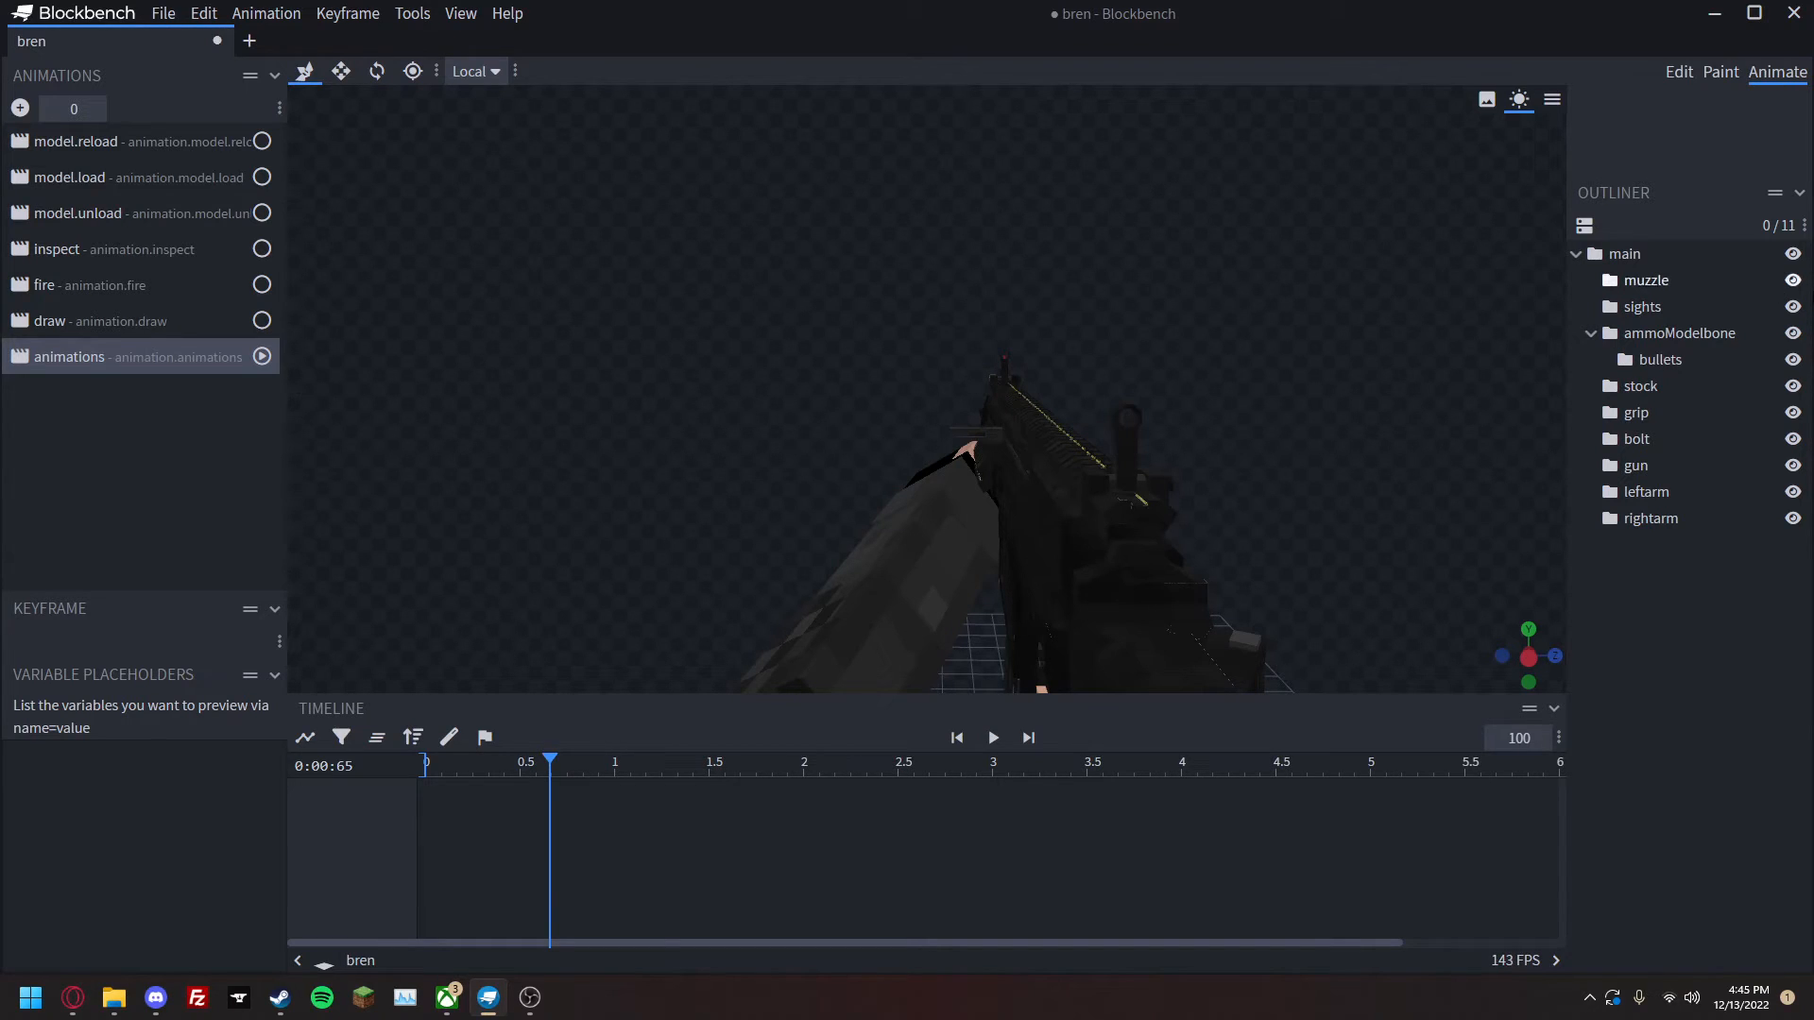
left_click(1618, 256)
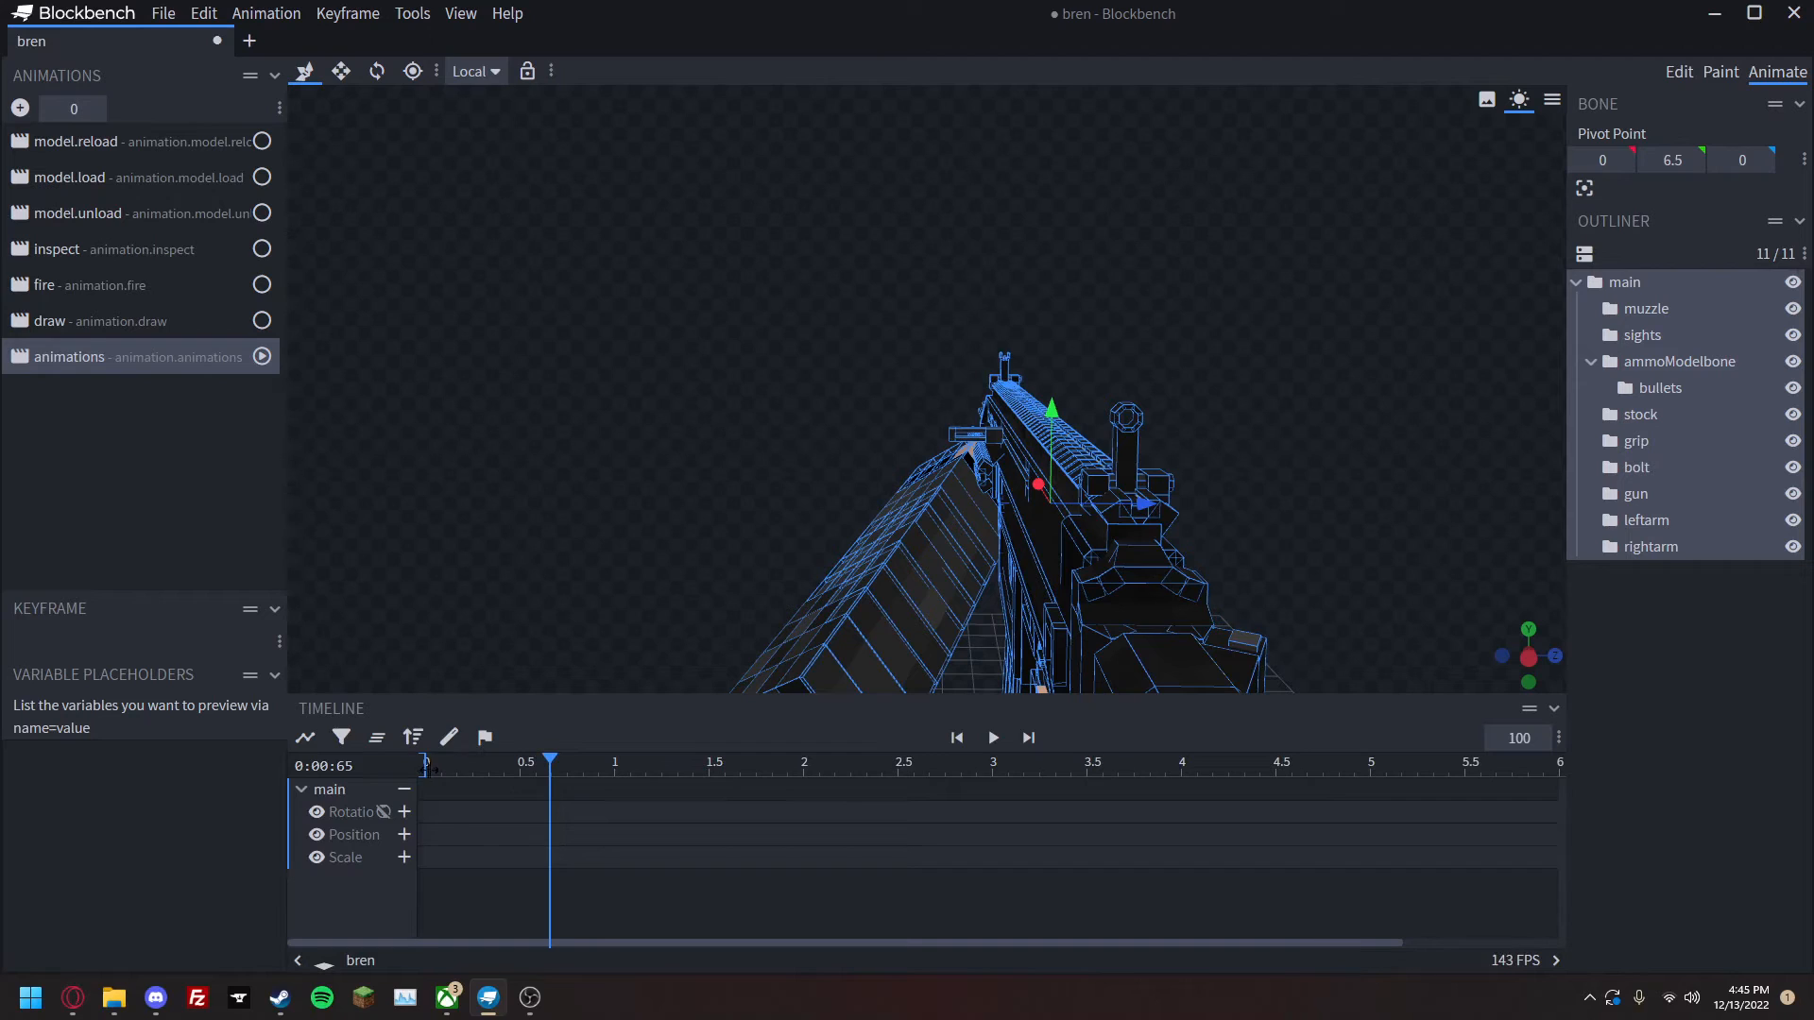
left_click(71, 108)
key("BackSpace")
Add rotation and position keyframes for the main bone at 0.5 s in the animations timeline.
left_click_drag(550, 760, 521, 761)
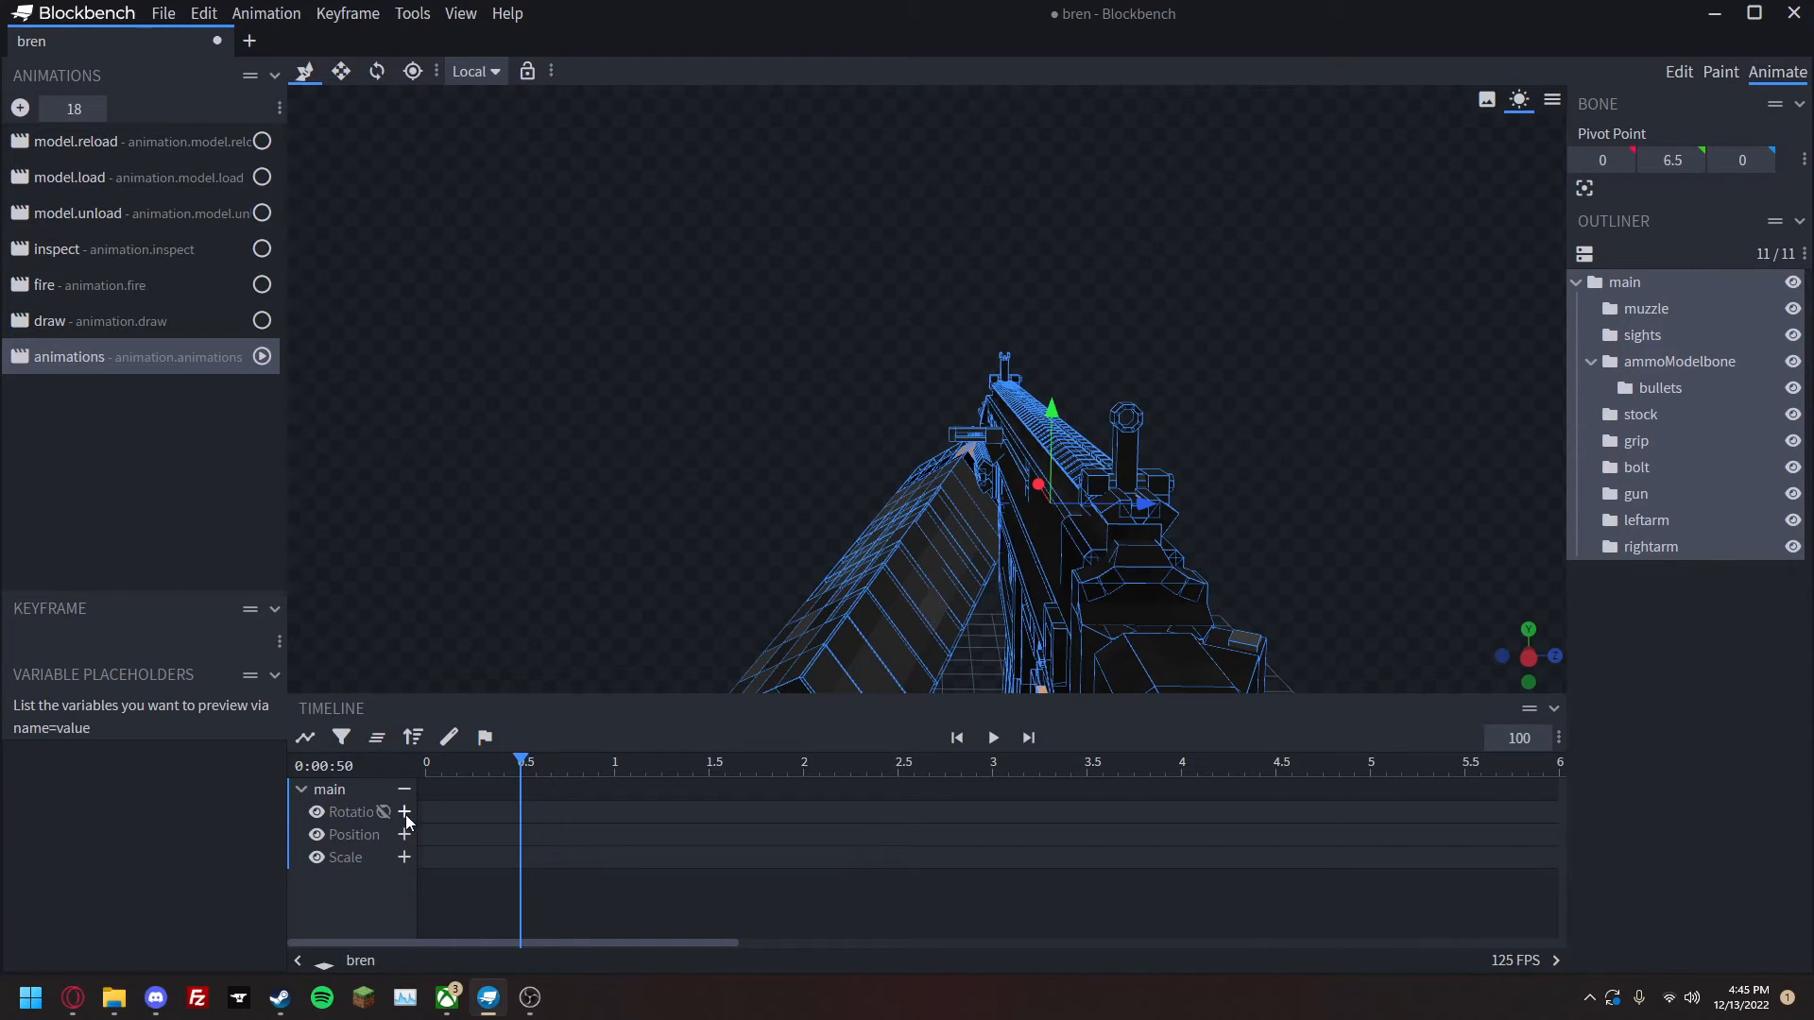
left_click(404, 811)
left_click(404, 834)
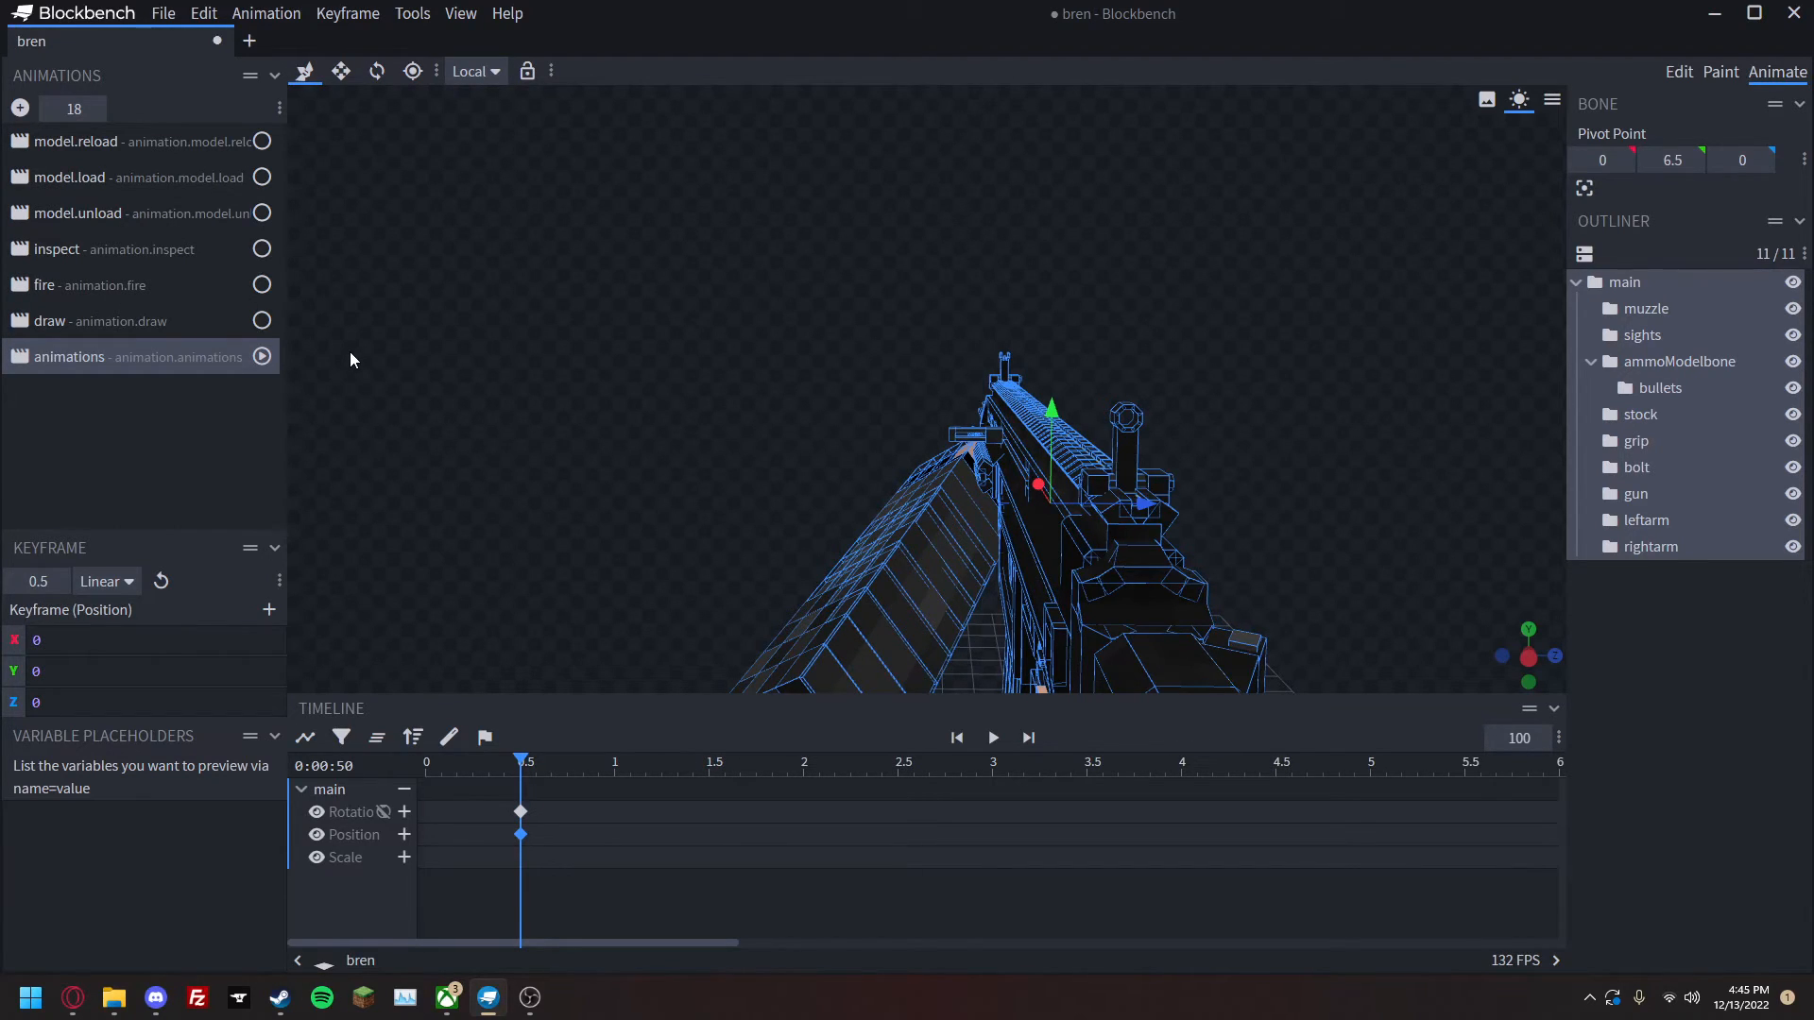
Copy all keyframes of the inspect animation, including the left arm's, into the animations timeline starting at 0.5 s.
left_click(89, 247)
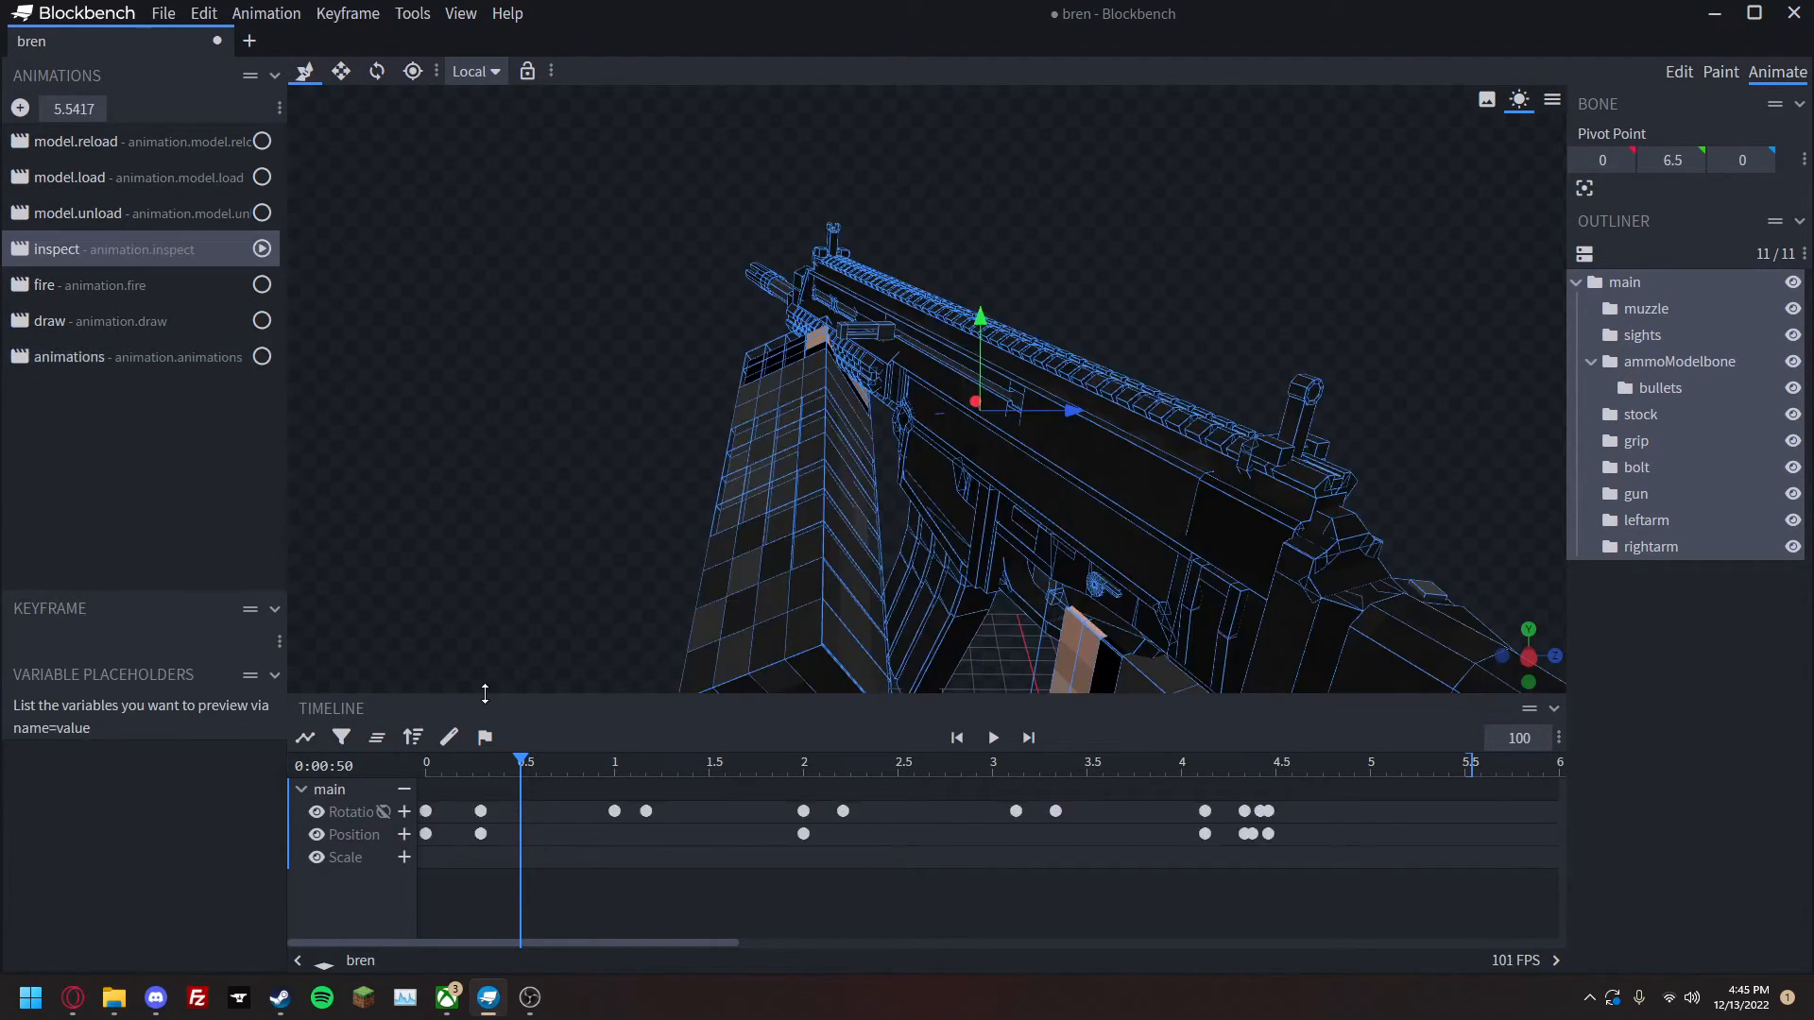
left_click(413, 737)
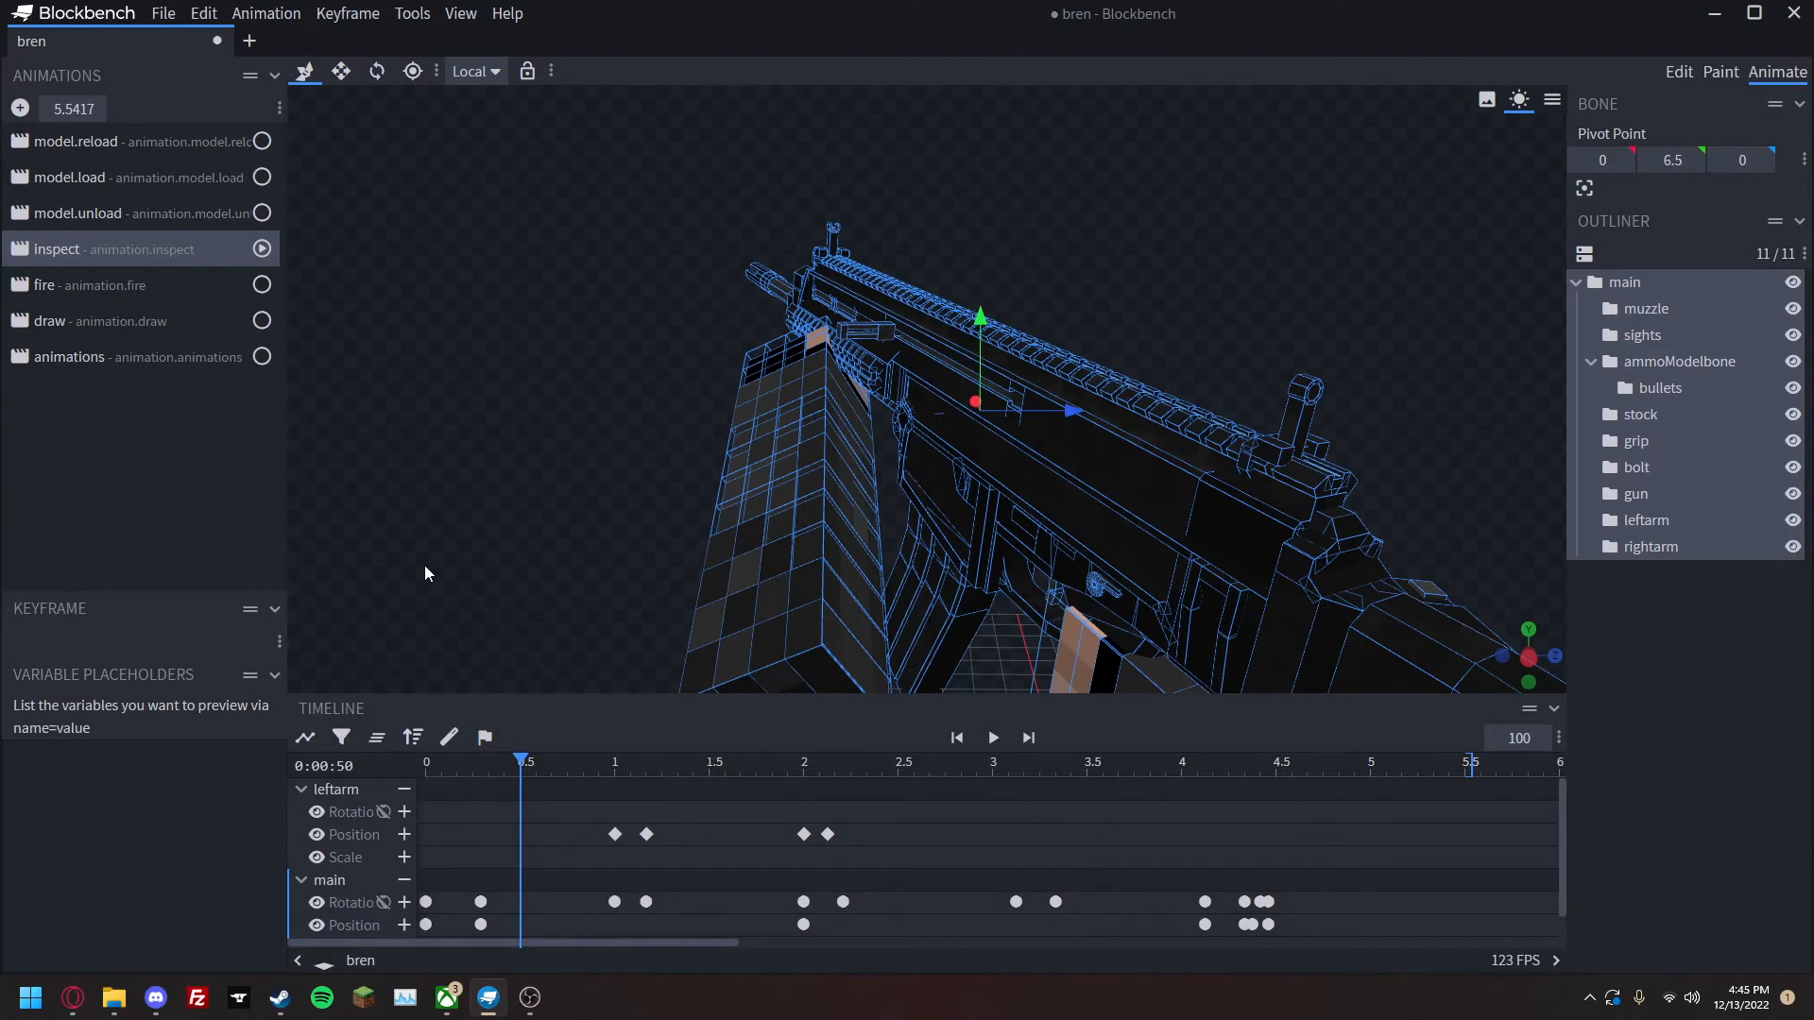
key("ctrl+a")
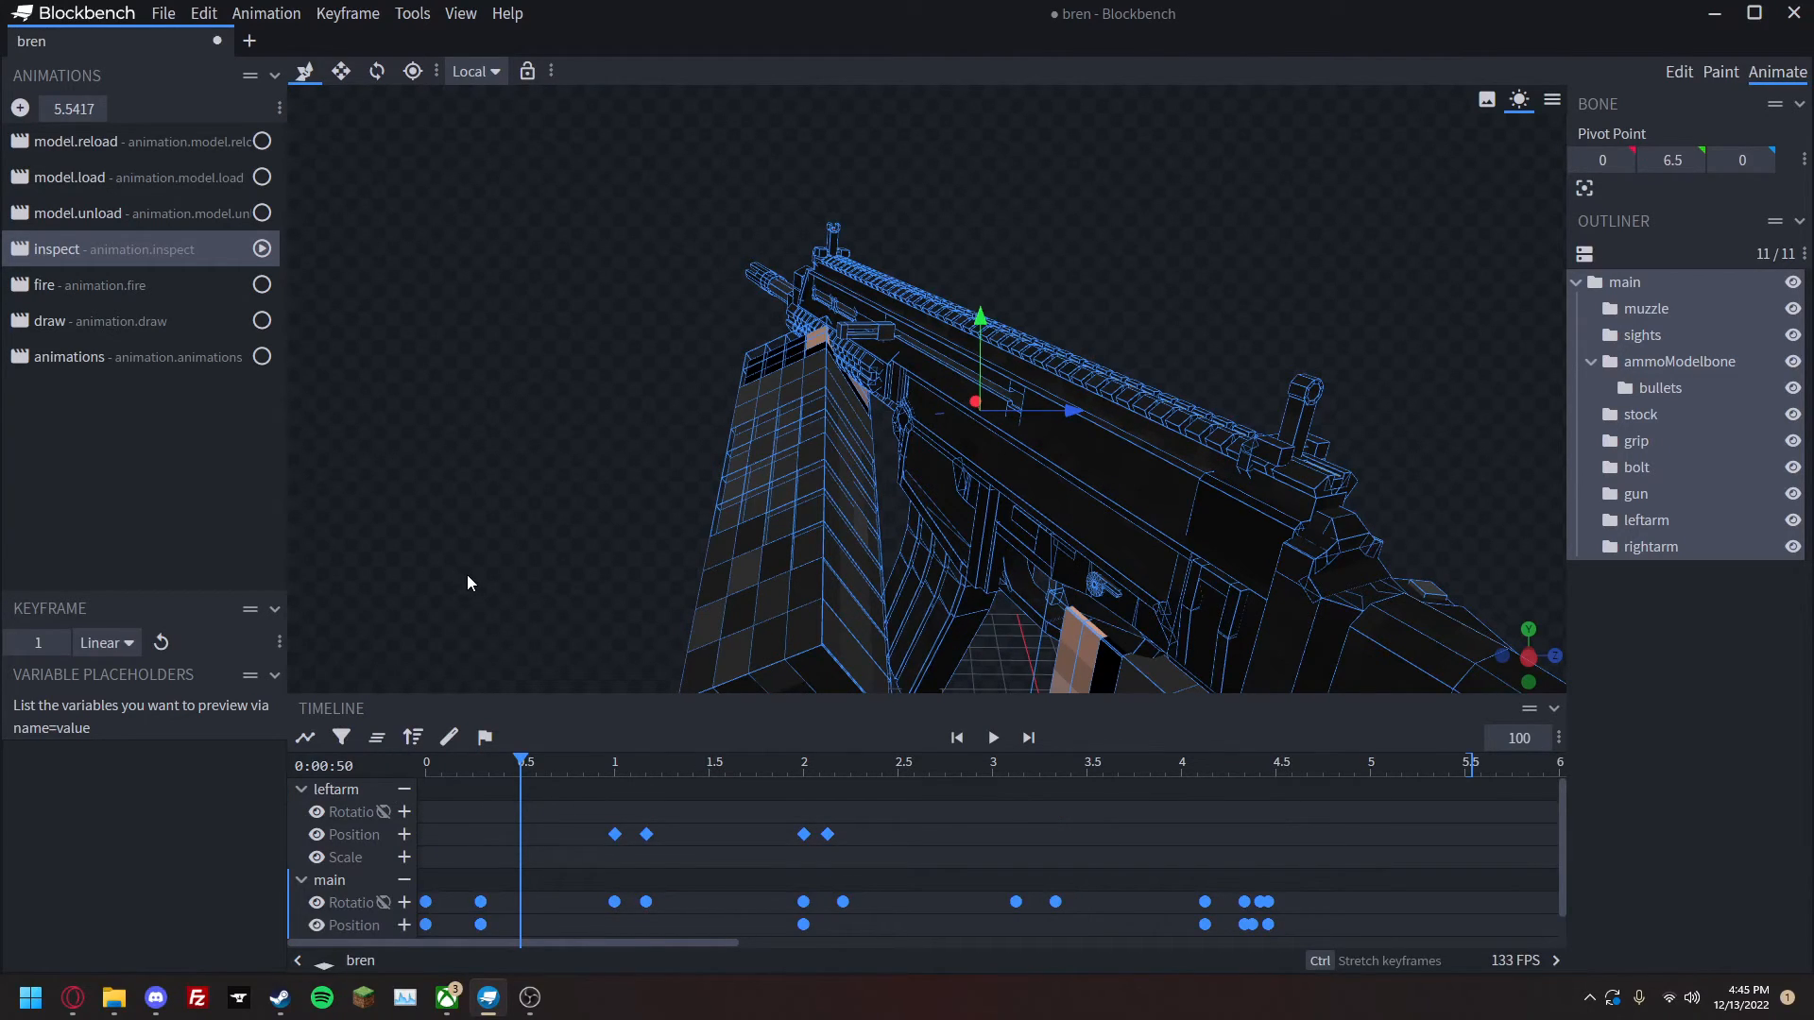
left_click(49, 368)
left_click(535, 846)
key("ctrl+v")
key("ctrl+v")
Set the main bone's rotation and position keyframes at 0.5 s to linear interpolation, and play back the start.
left_click_drag(512, 763, 381, 746)
left_click_drag(497, 890, 526, 932)
left_click(137, 644)
left_click(104, 666)
key("space")
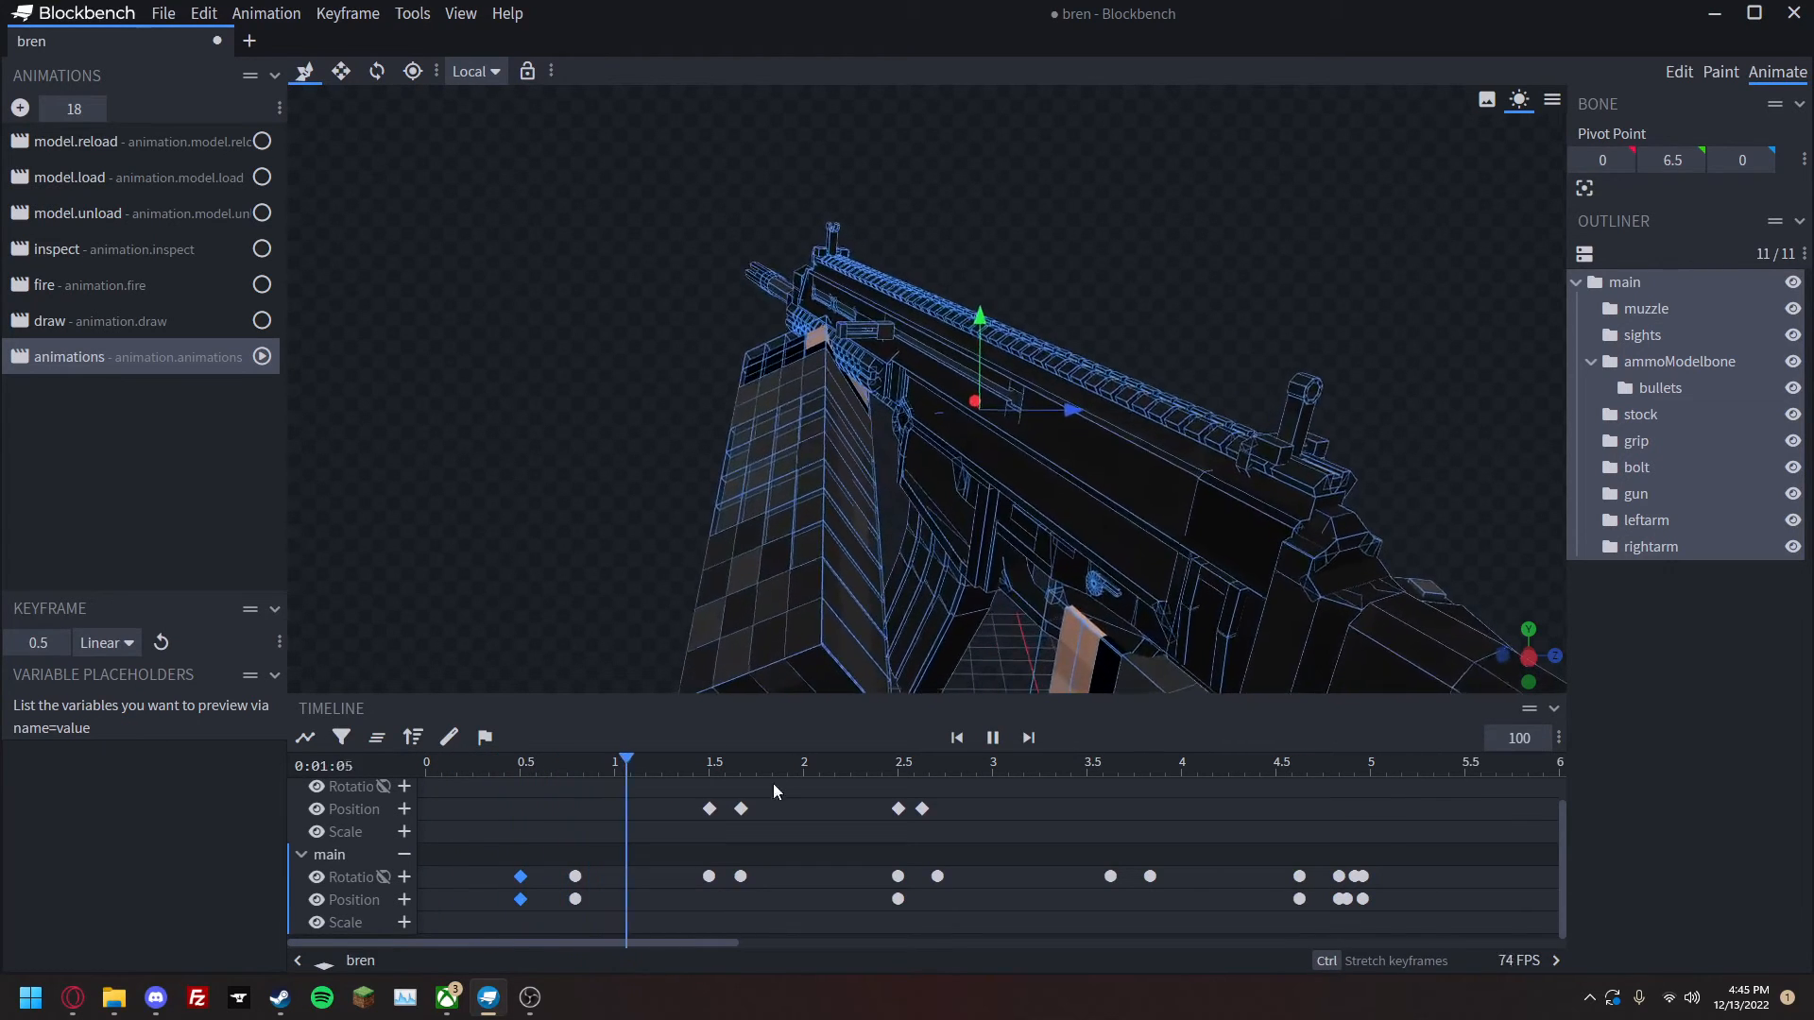
key("space")
Add rotation and position keyframes for the main bone at 5.1667 s, just after the inspect section.
left_click_drag(646, 937, 793, 938)
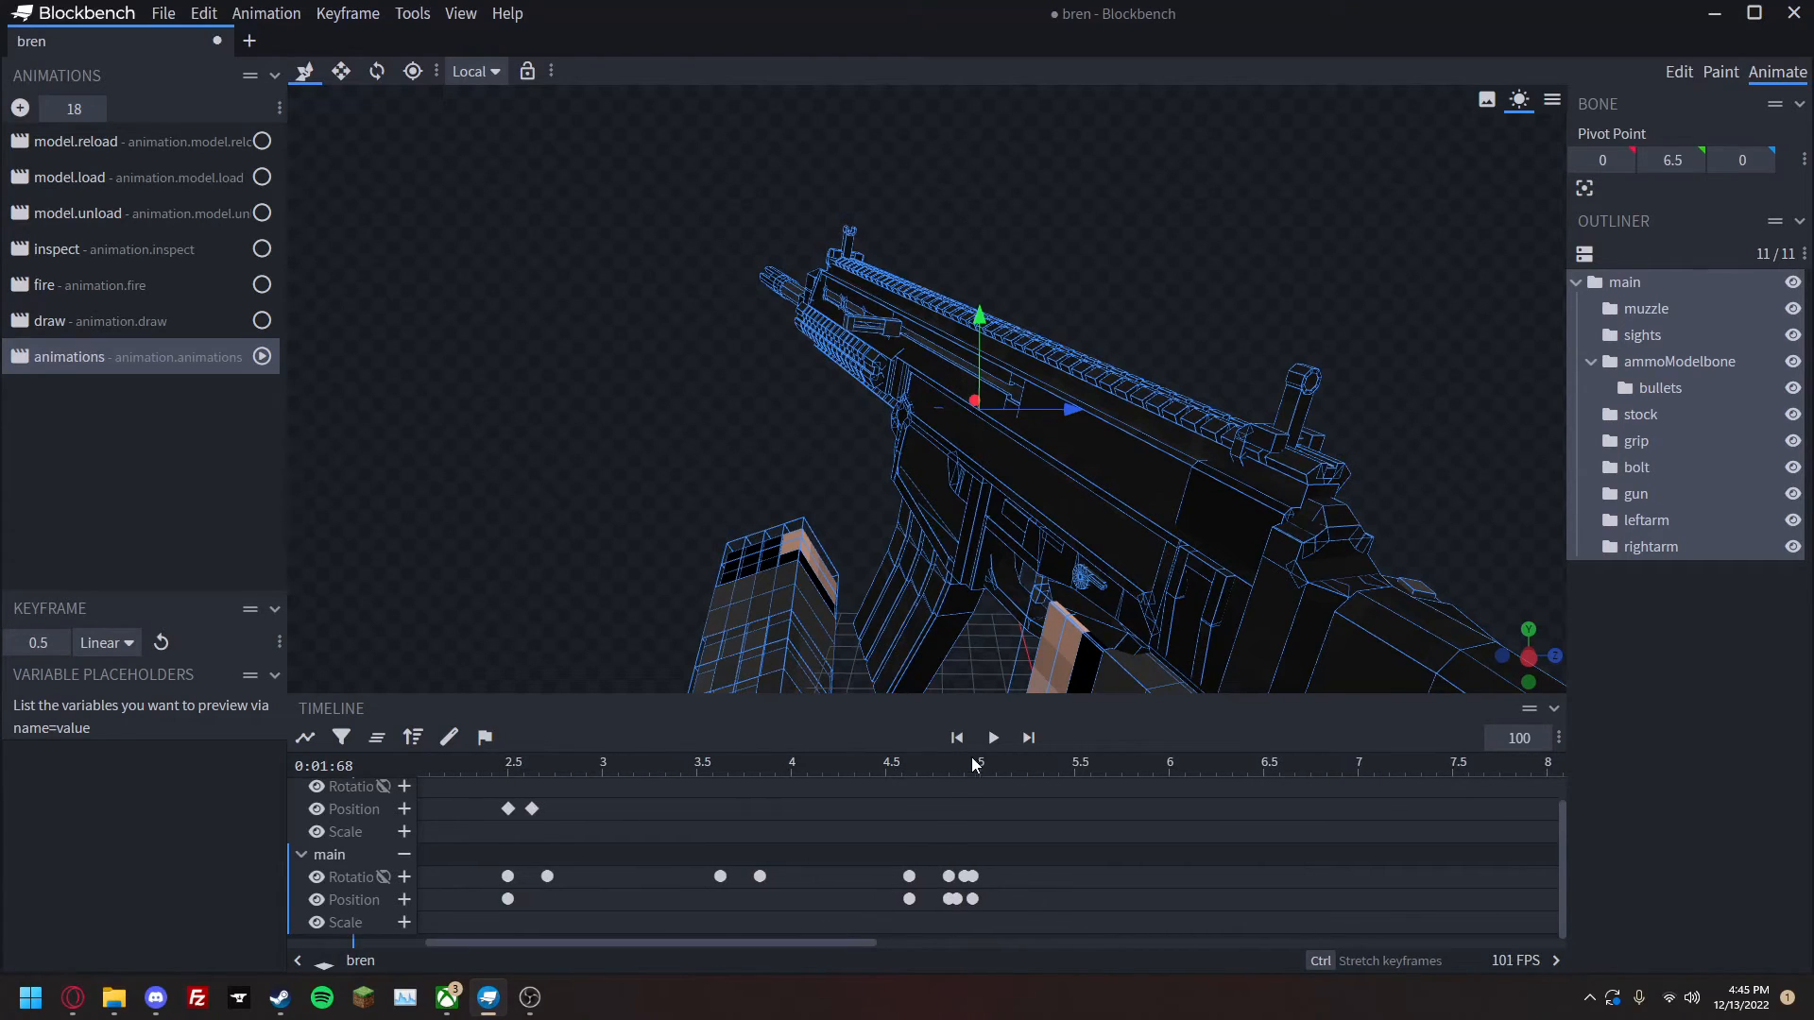
left_click_drag(1030, 765, 1007, 770)
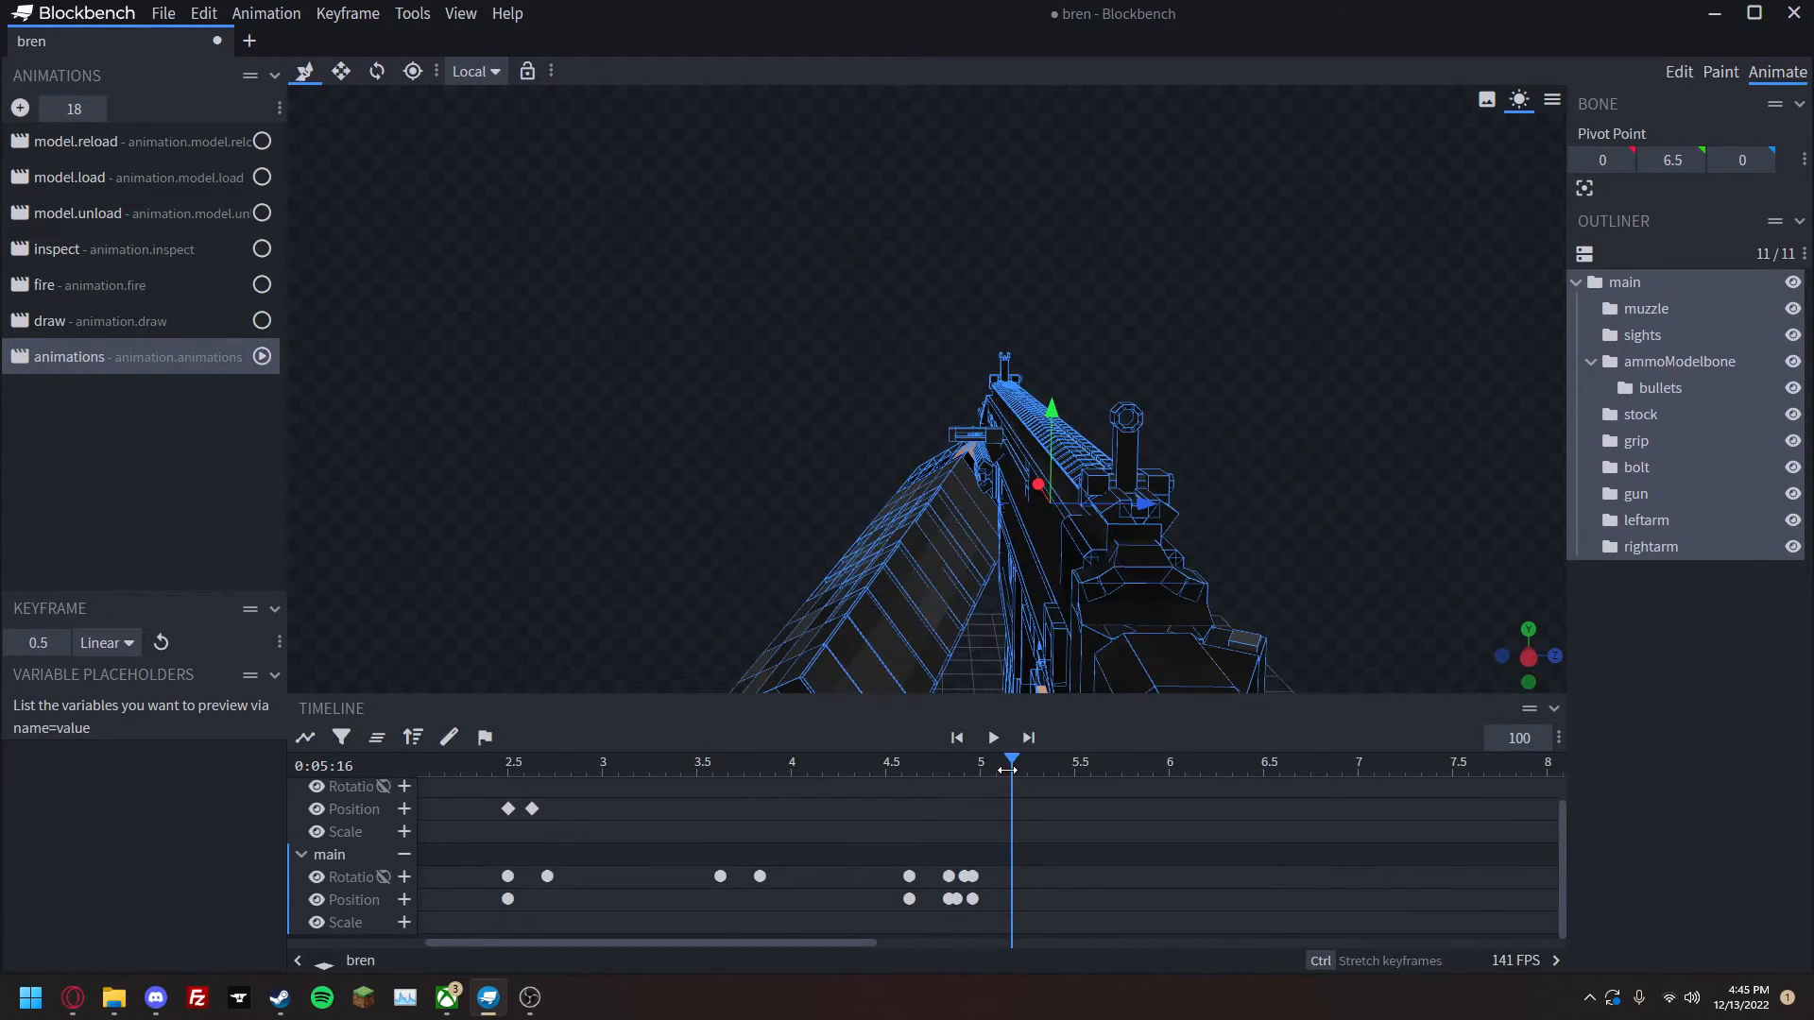
left_click(410, 880)
left_click(409, 896)
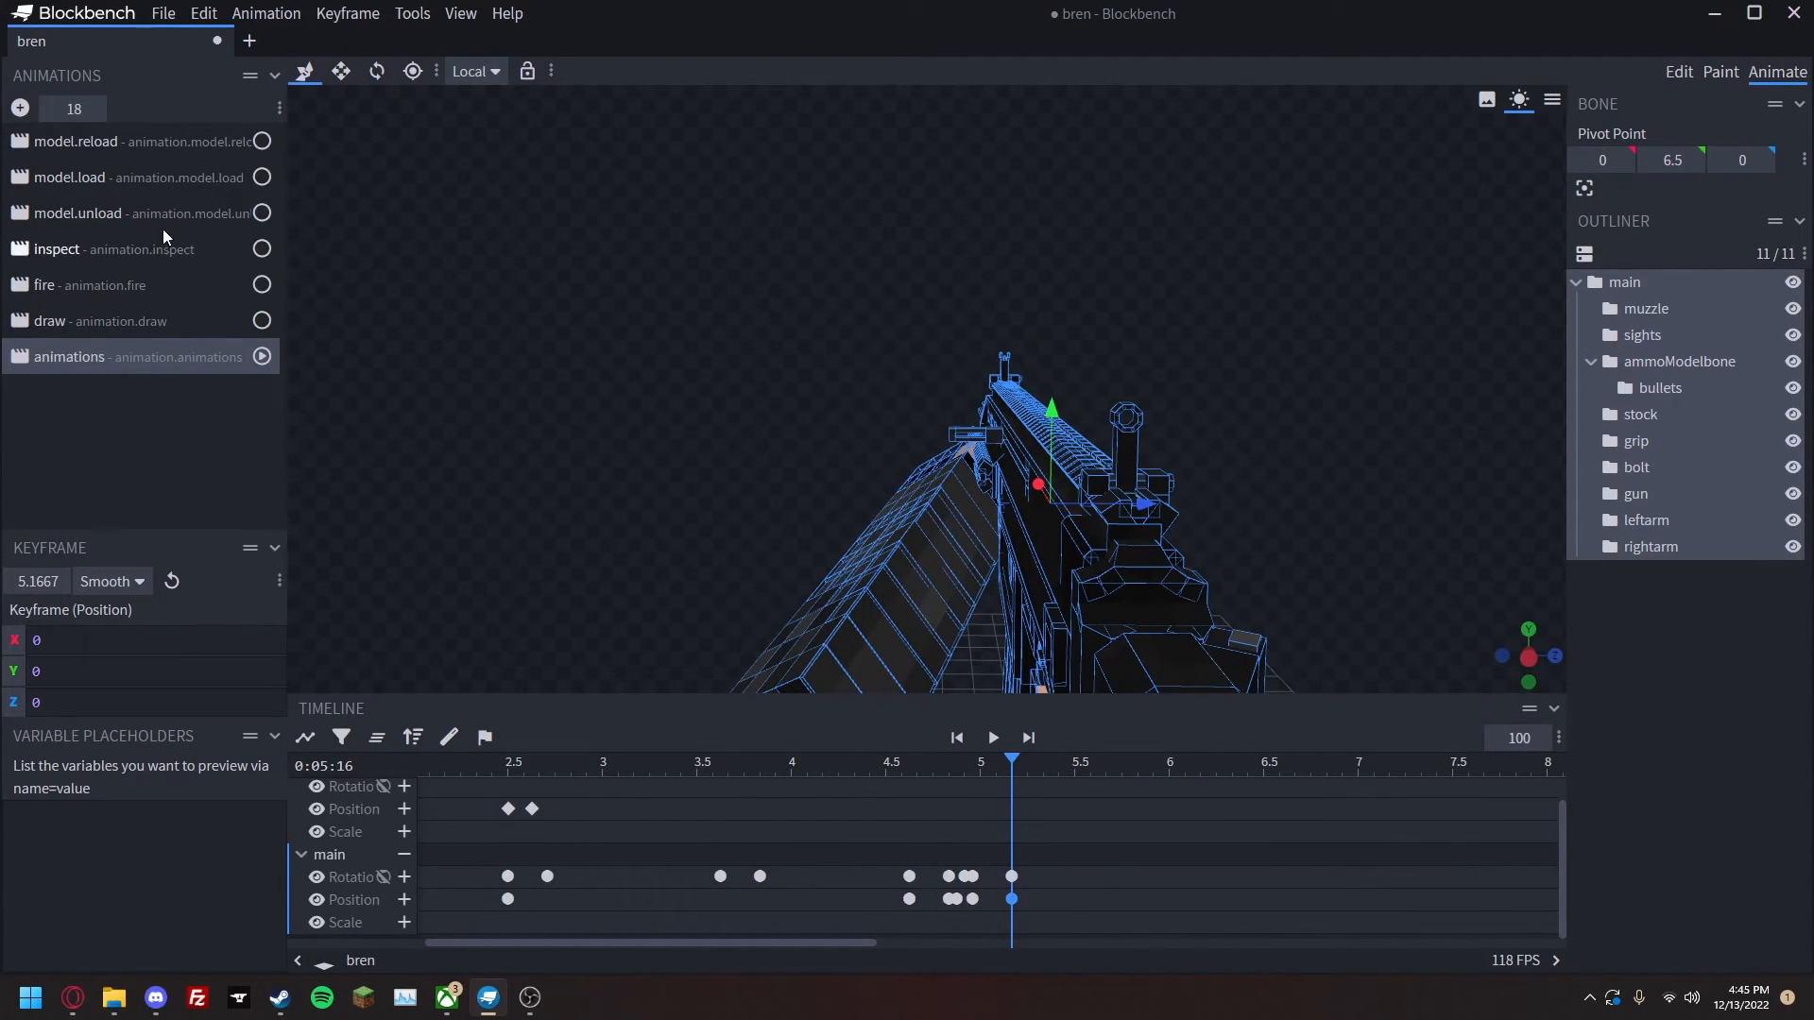
Copy all model.reload keyframes into the animations timeline starting at 5.1667 s, and play back the transition.
left_click(170, 144)
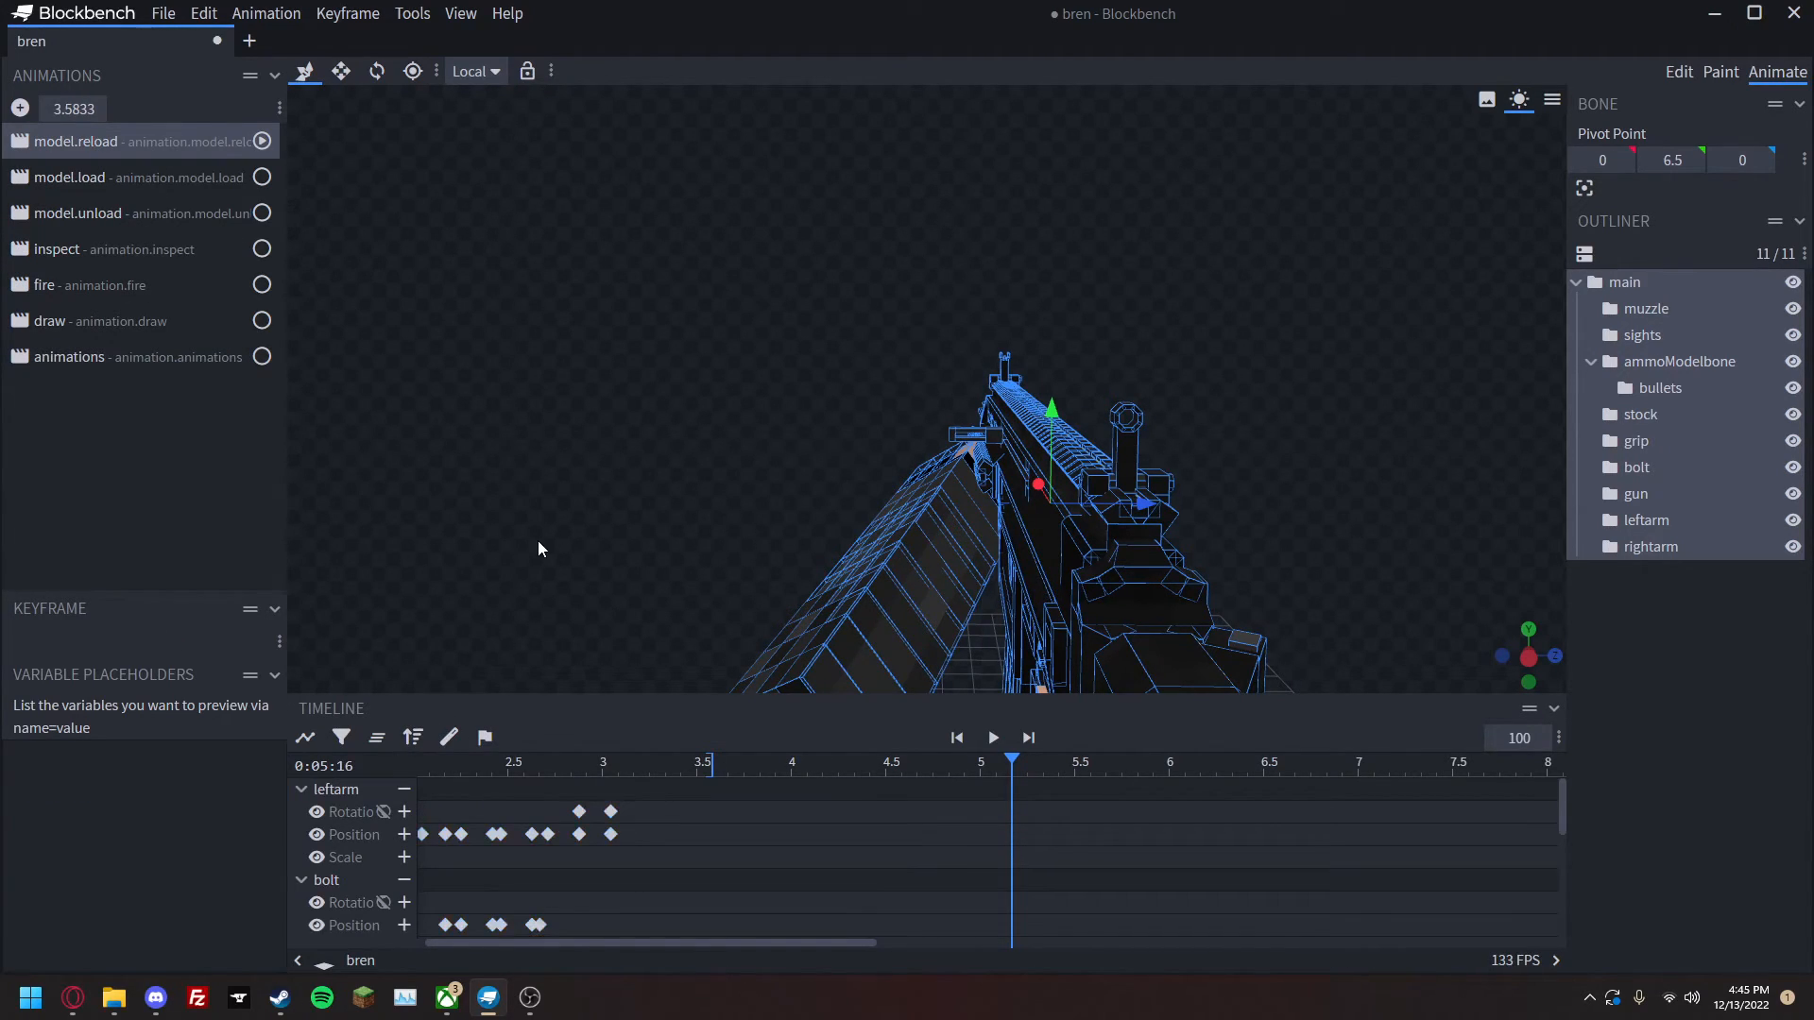
left_click(132, 359)
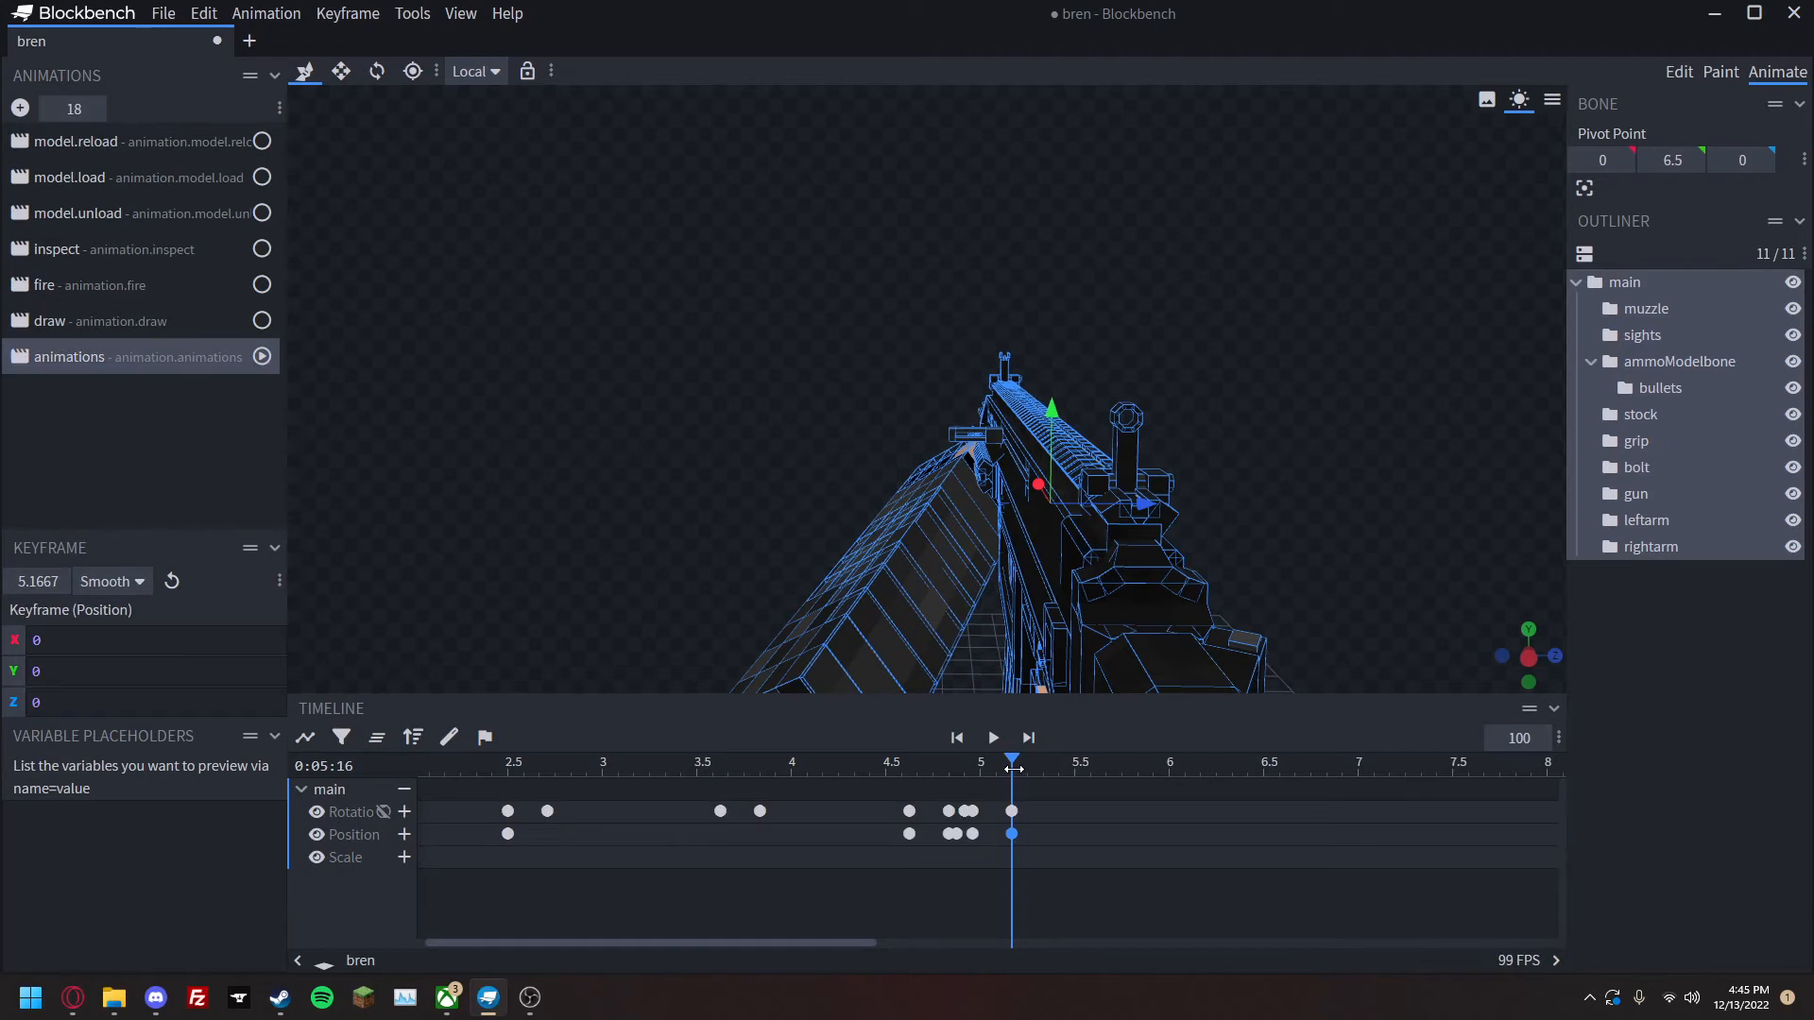
left_click(1023, 803)
key("ctrl+a")
left_click_drag(1009, 762, 948, 765)
key("space")
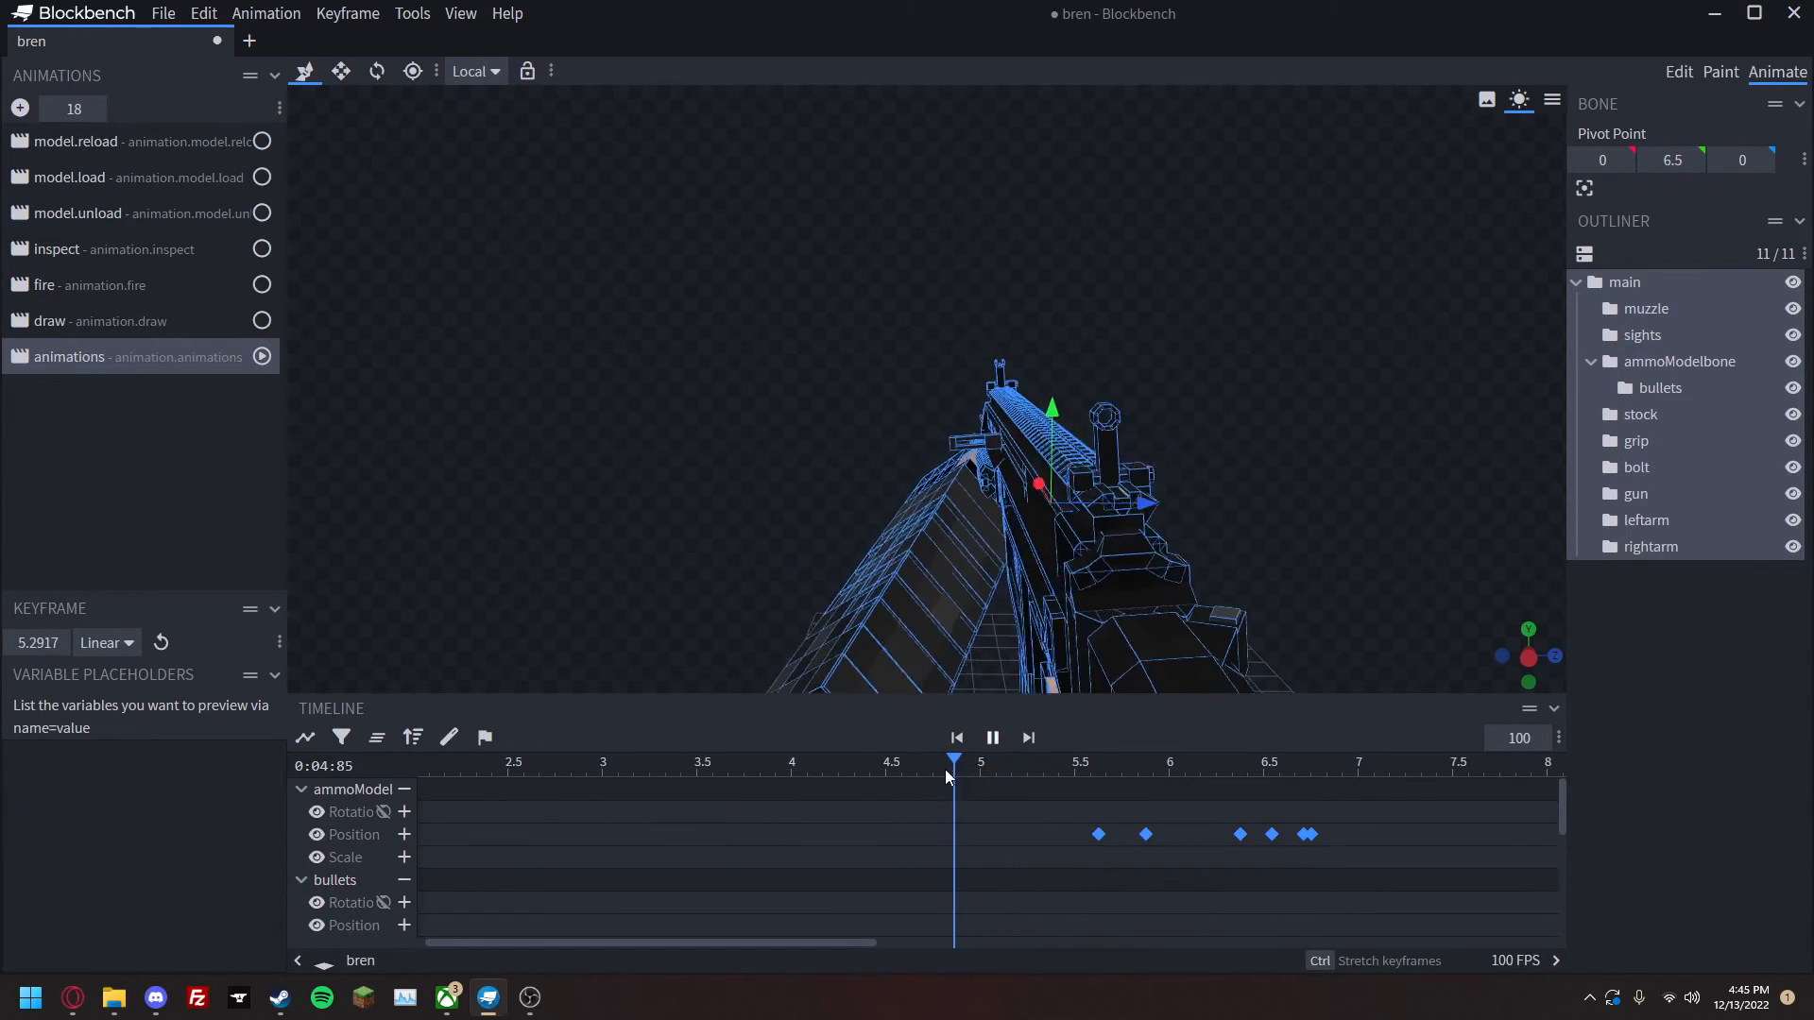
key("space")
scroll(939, 831, "down", 4)
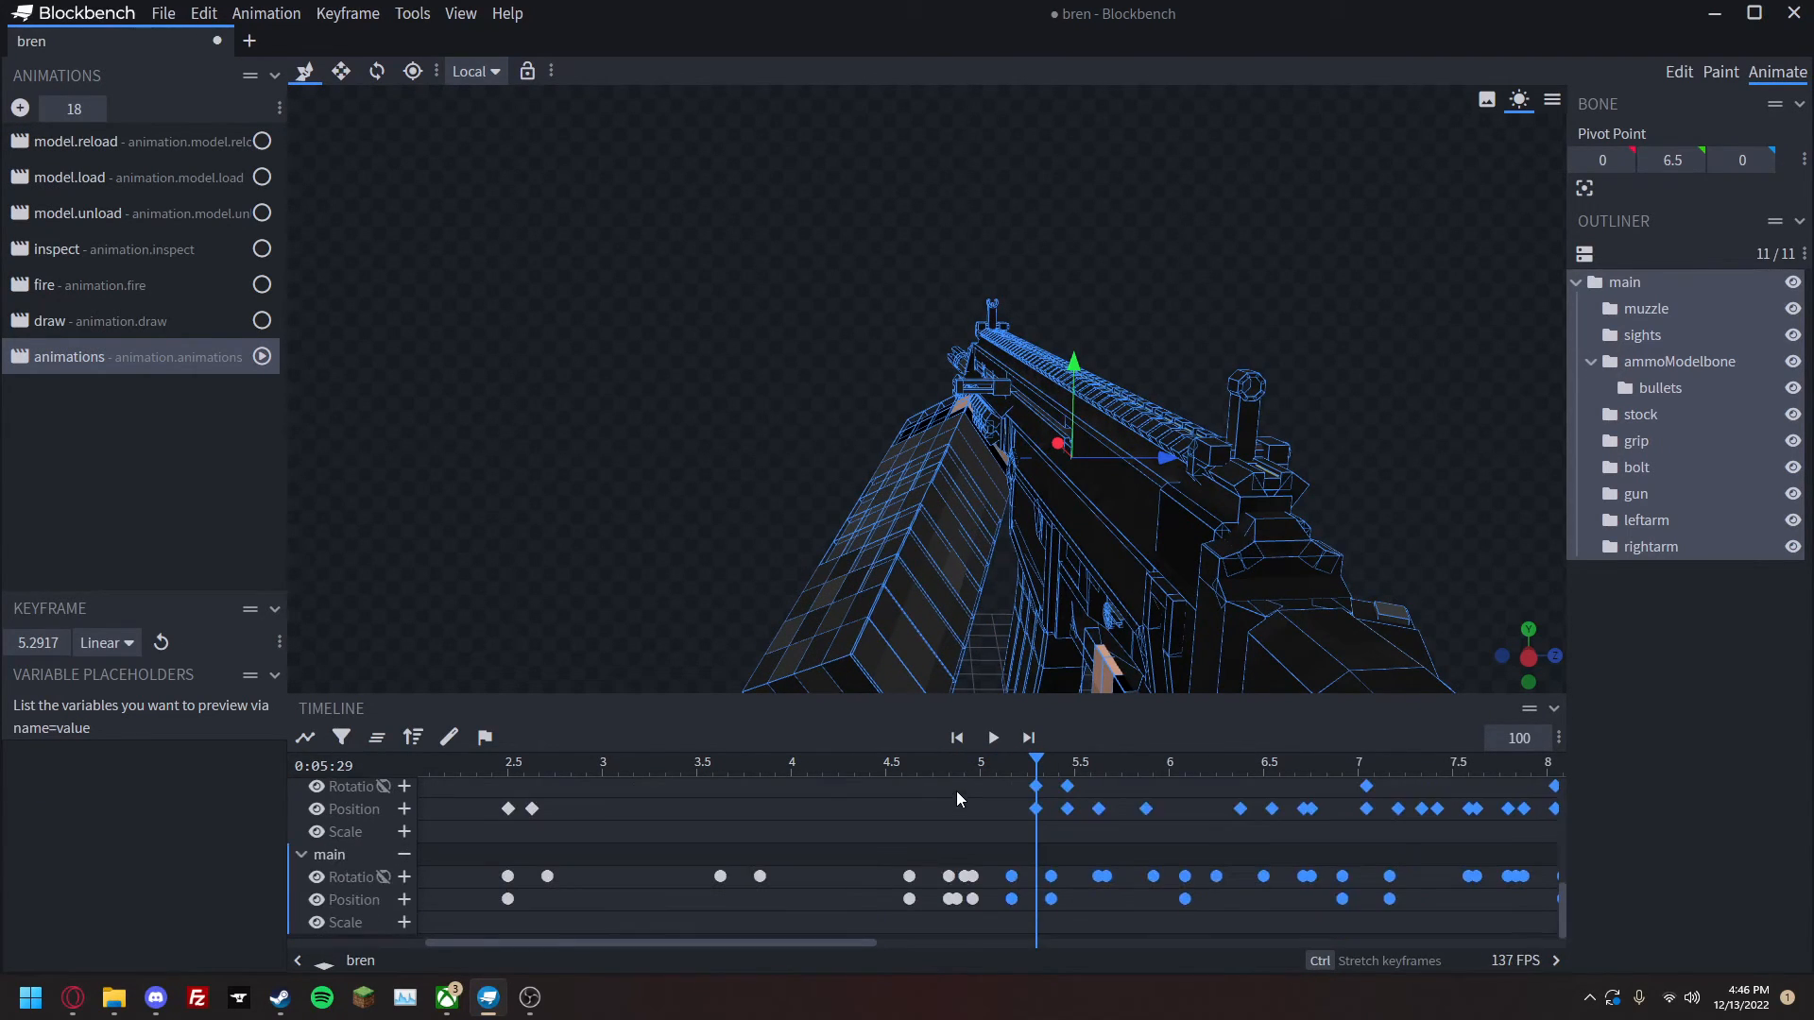
Set the main bone's rotation and position keyframes at 4.9583 s and 5.1667 s to linear, and play back the reload section.
left_click_drag(1025, 767, 994, 770)
left_click_drag(981, 854, 975, 907)
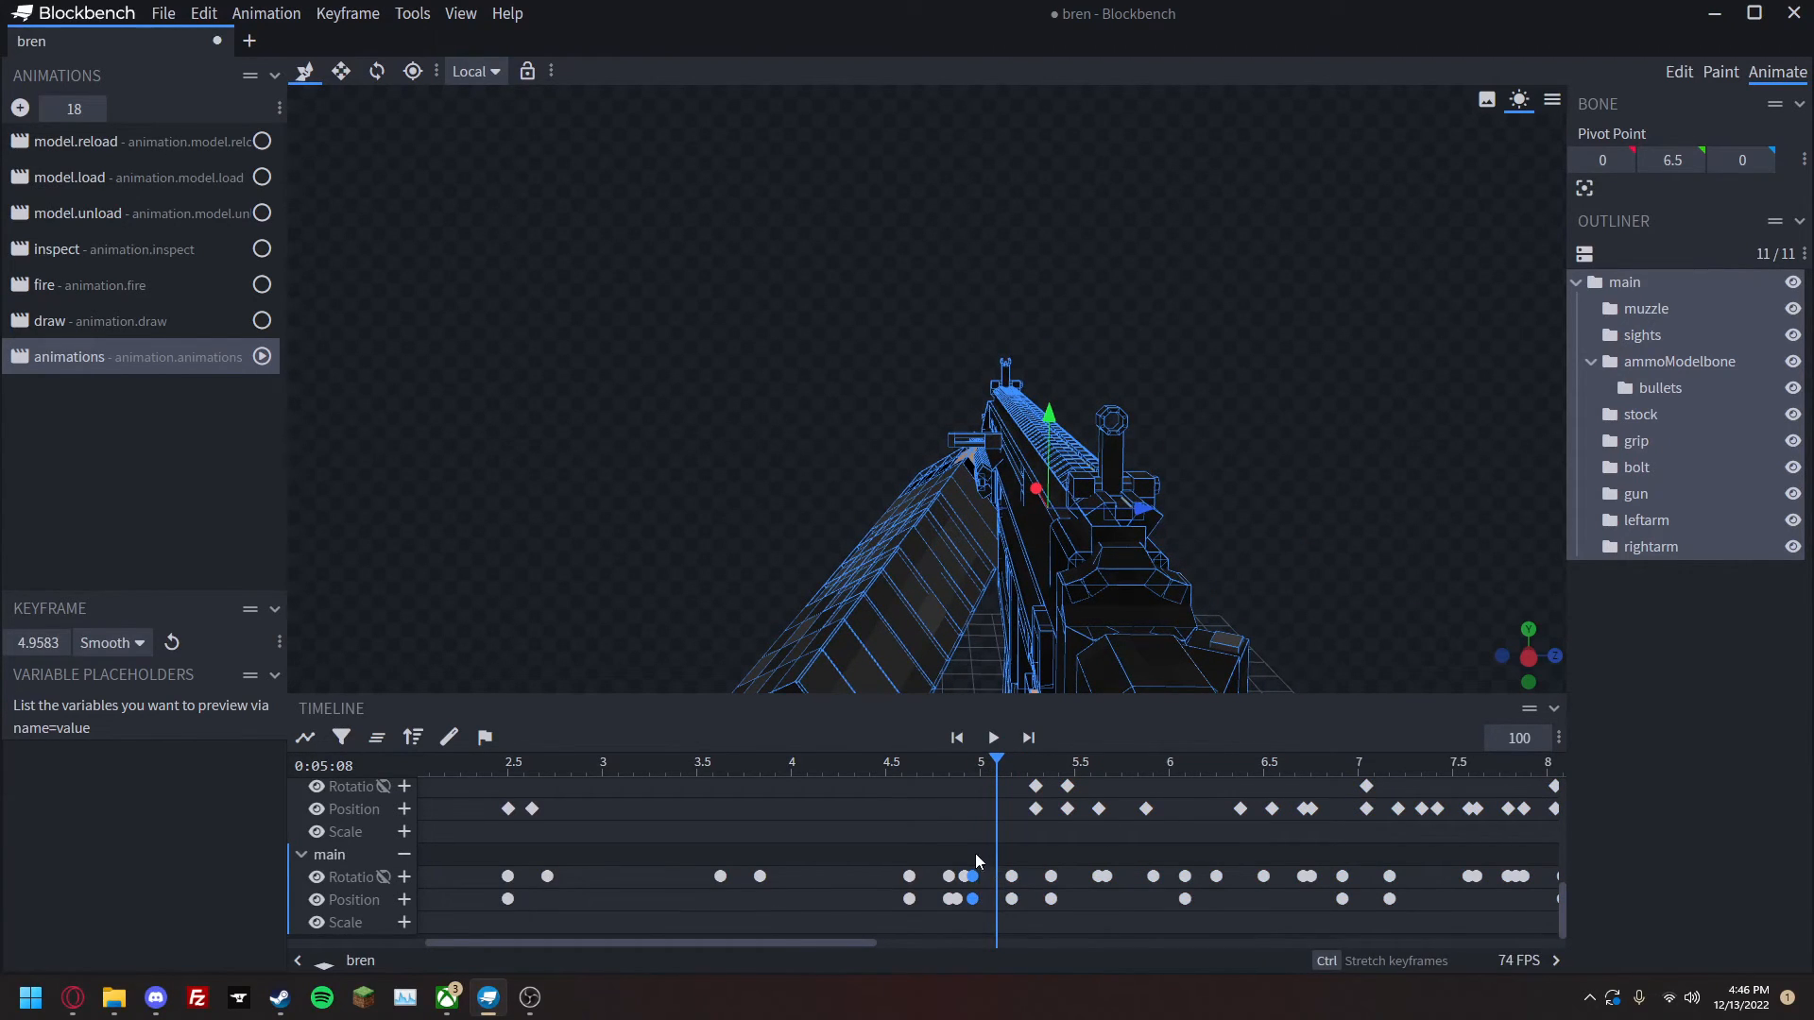
left_click(112, 642)
left_click(119, 673)
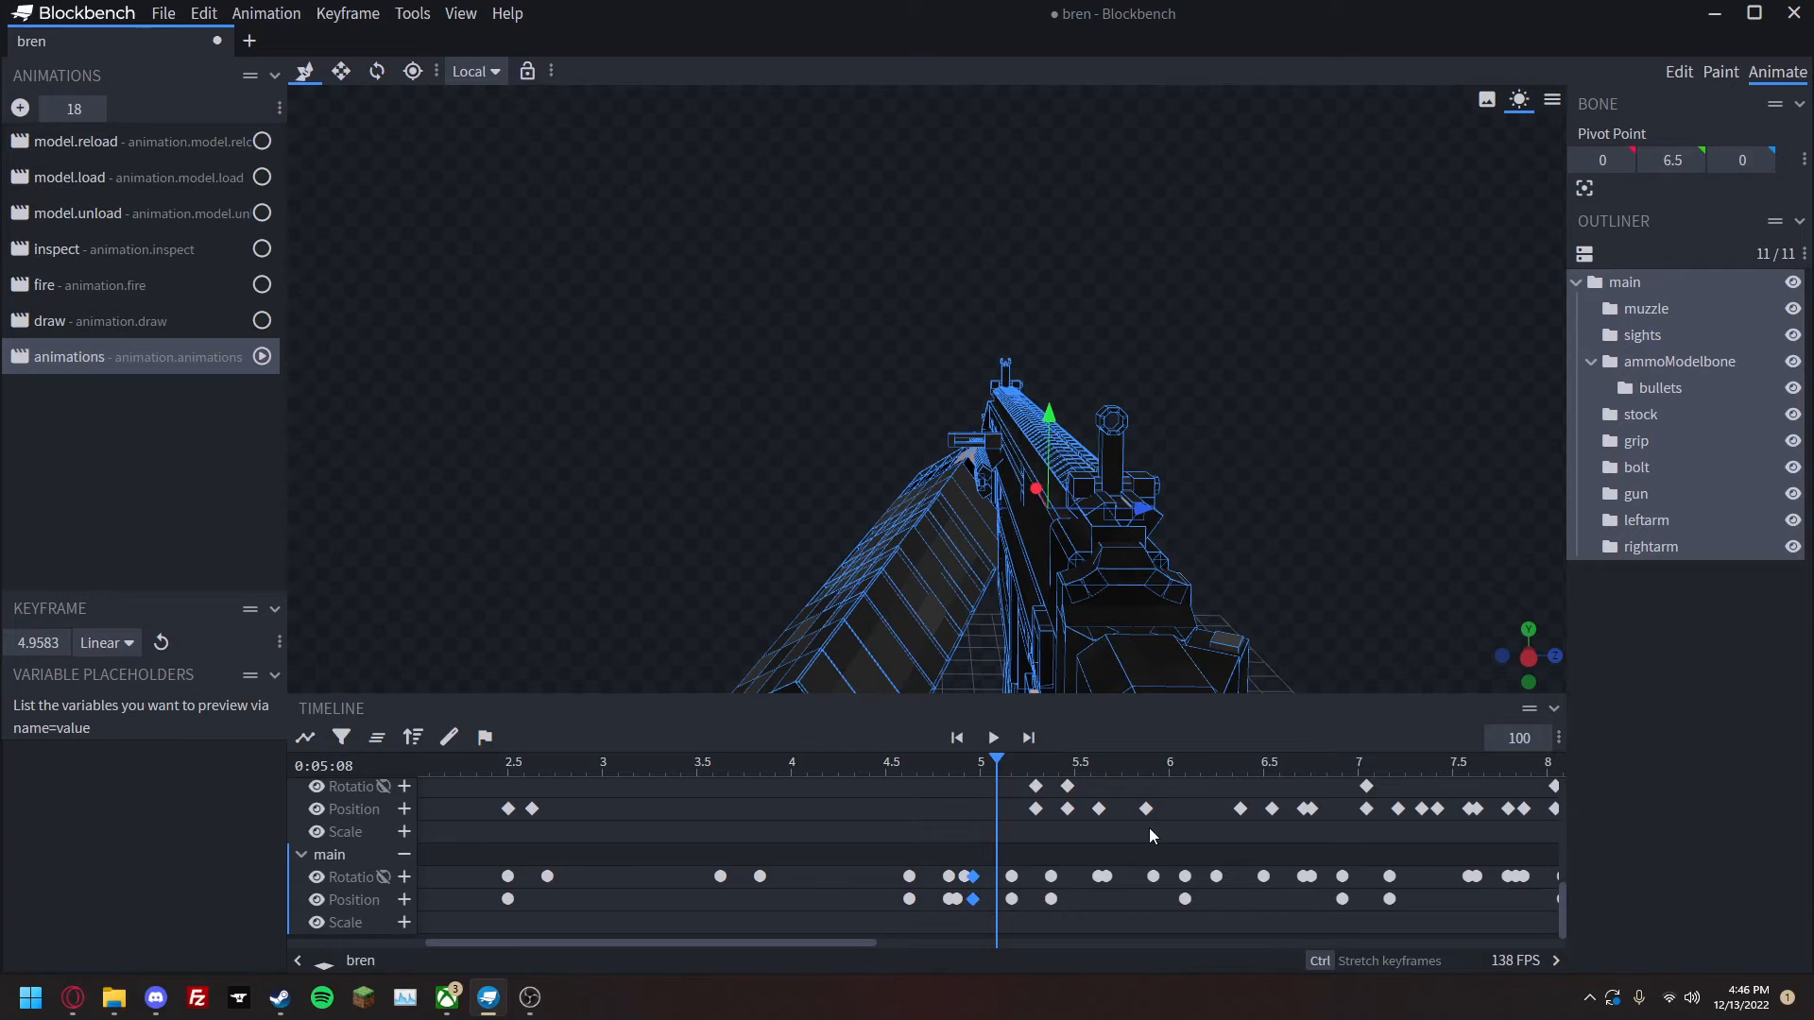
left_click_drag(998, 859, 1017, 903)
left_click(112, 643)
left_click(113, 673)
left_click_drag(1001, 771, 702, 767)
key("space")
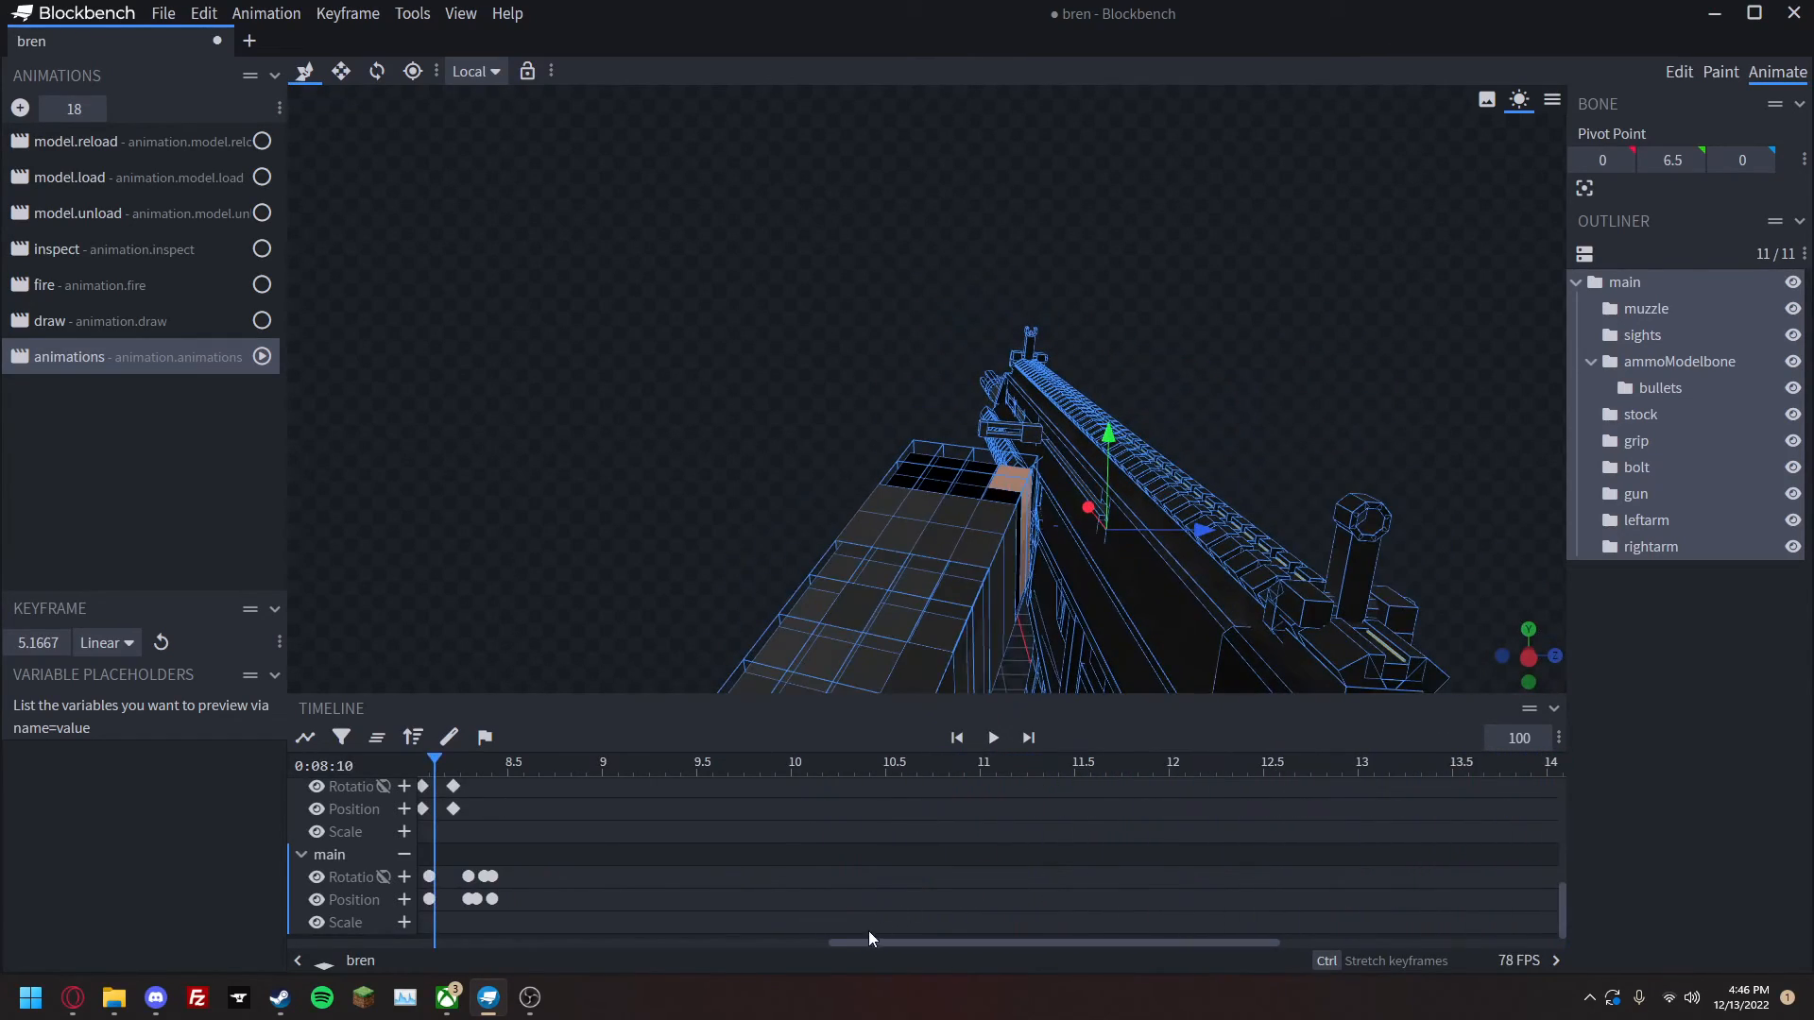
Set the main bone's keyframes at 8.4167 s to linear and add rotation and position keyframes at 8.625 s.
left_click_drag(478, 765, 503, 770)
left_click_drag(550, 860, 489, 898)
left_click(129, 650)
left_click(112, 673)
left_click_drag(517, 761, 532, 763)
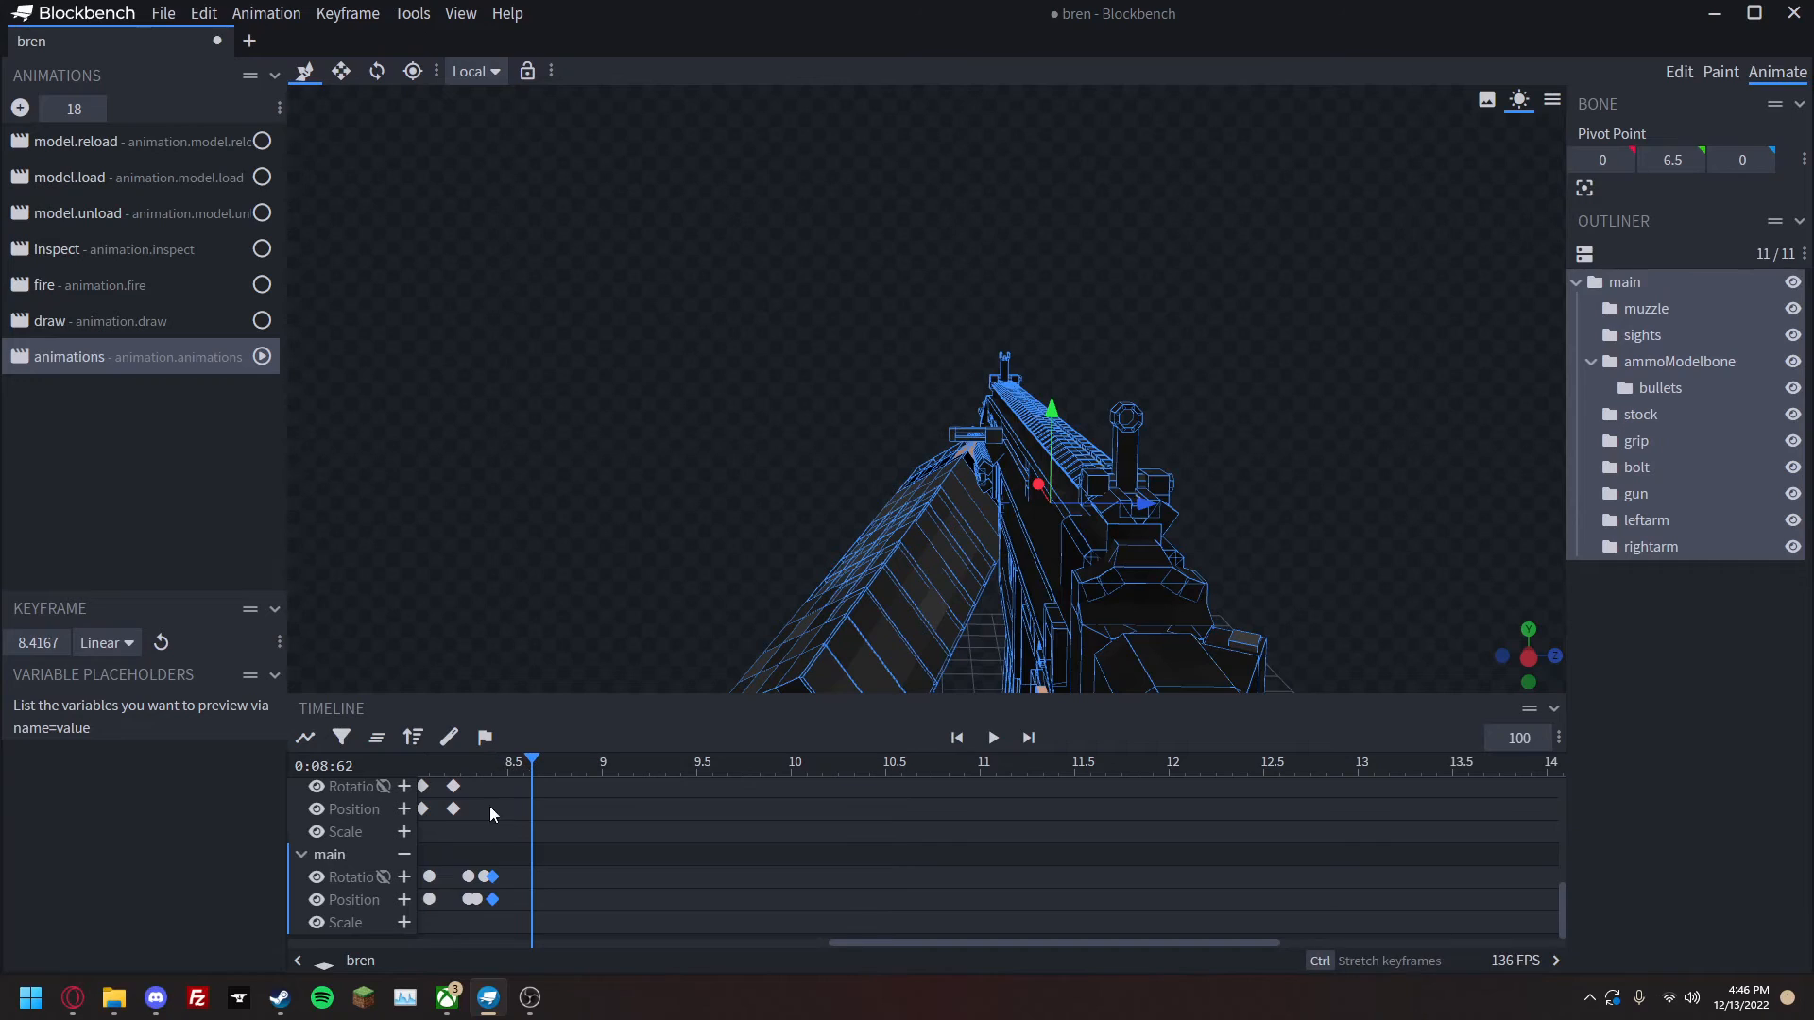
left_click(403, 877)
left_click(403, 899)
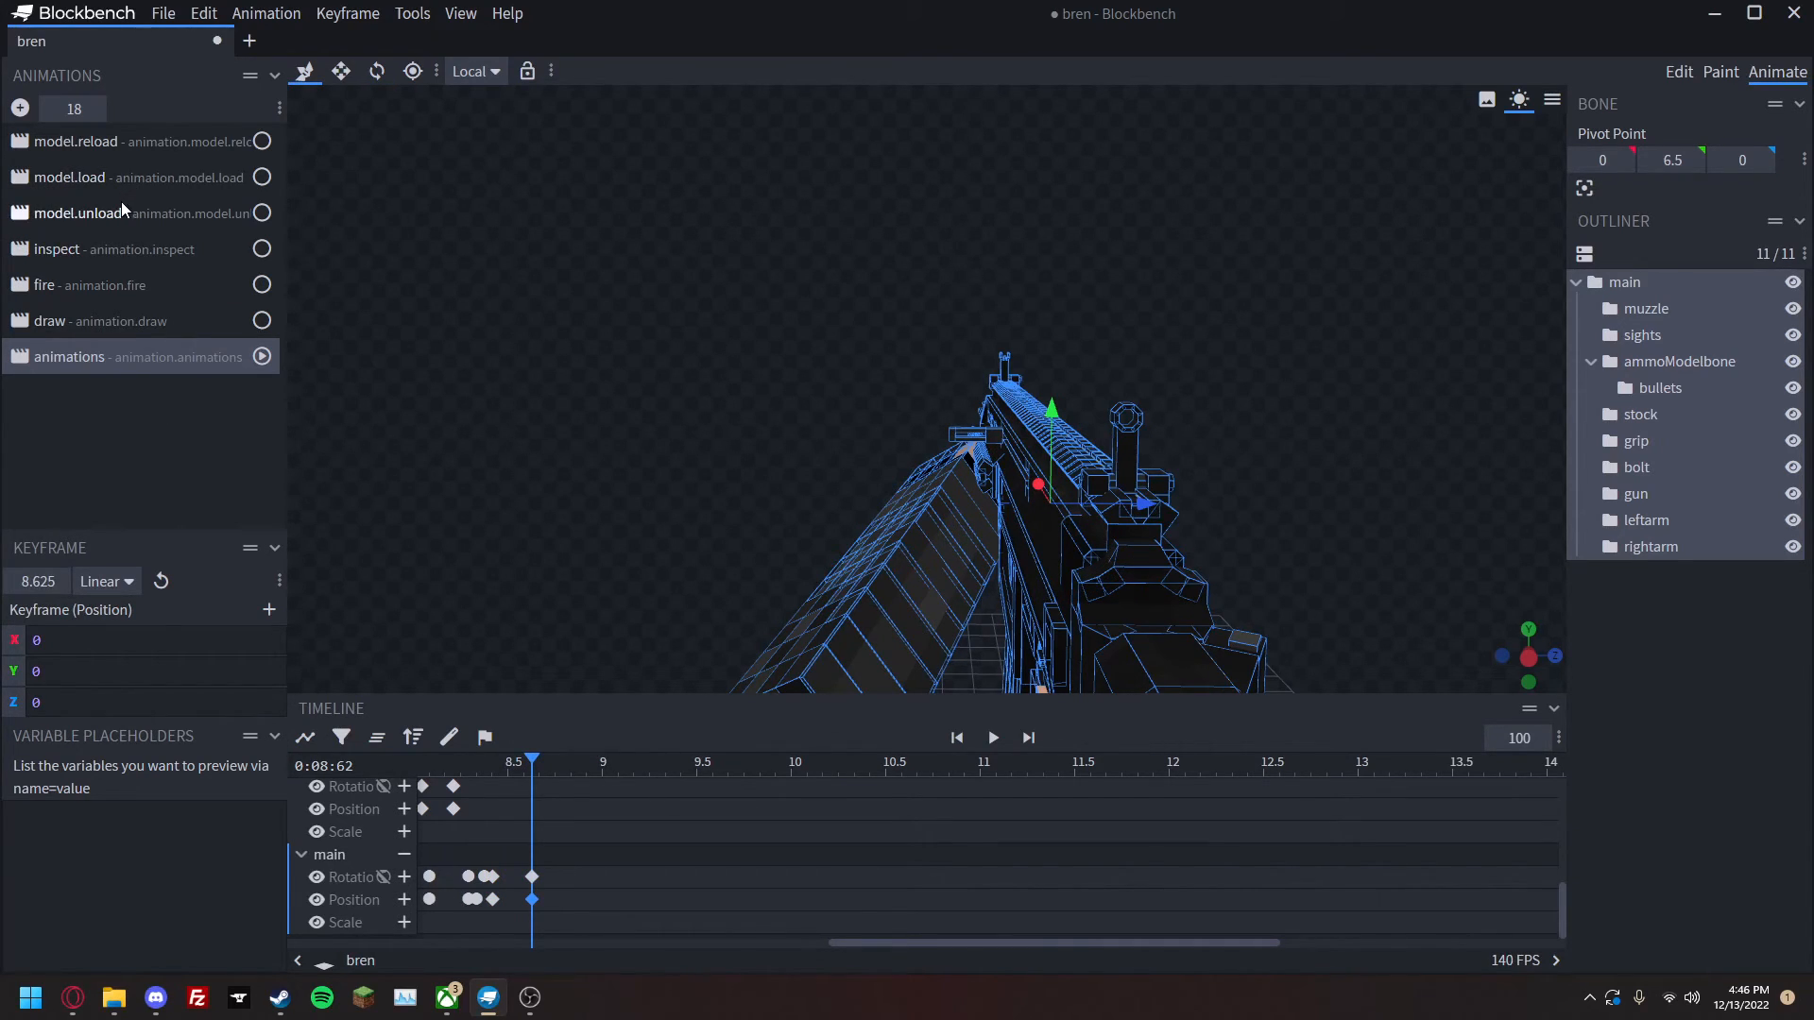
Copy all model.unload keyframes into the animations timeline starting at 8.625 s.
left_click(142, 214)
left_click(413, 737)
key("ctrl+a")
key("ctrl+a")
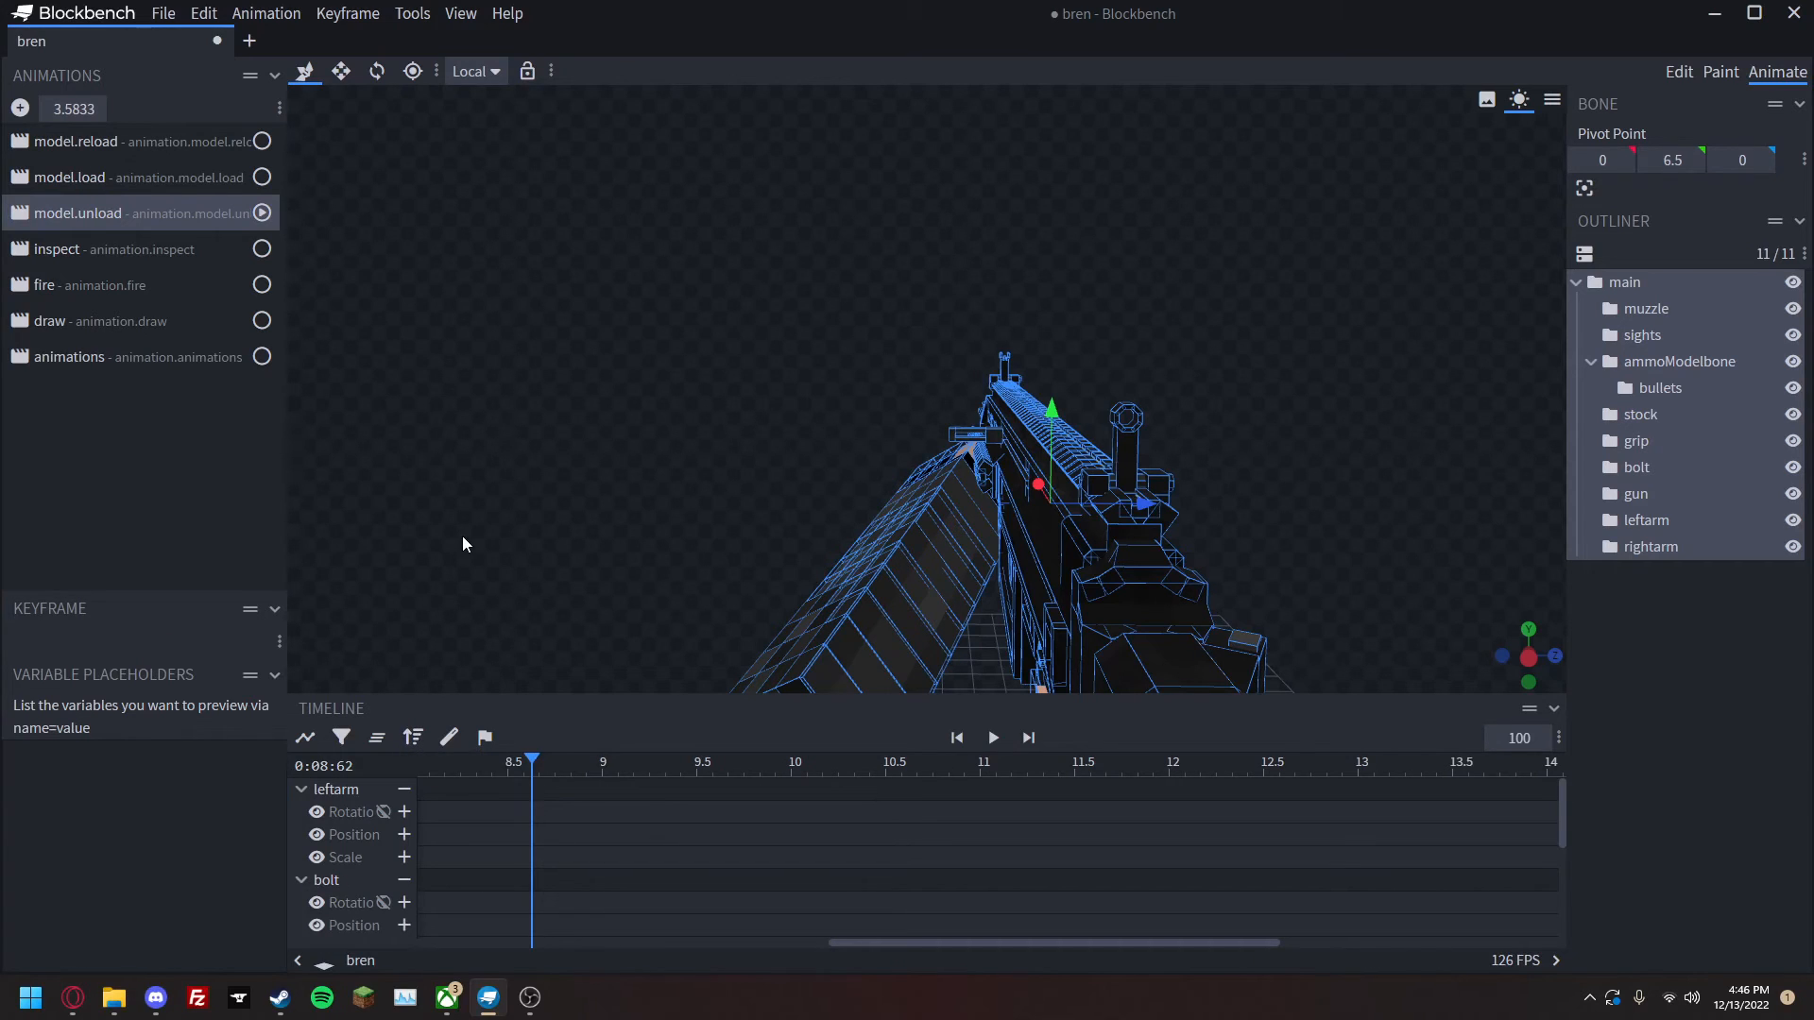
key("ctrl+a")
left_click(116, 359)
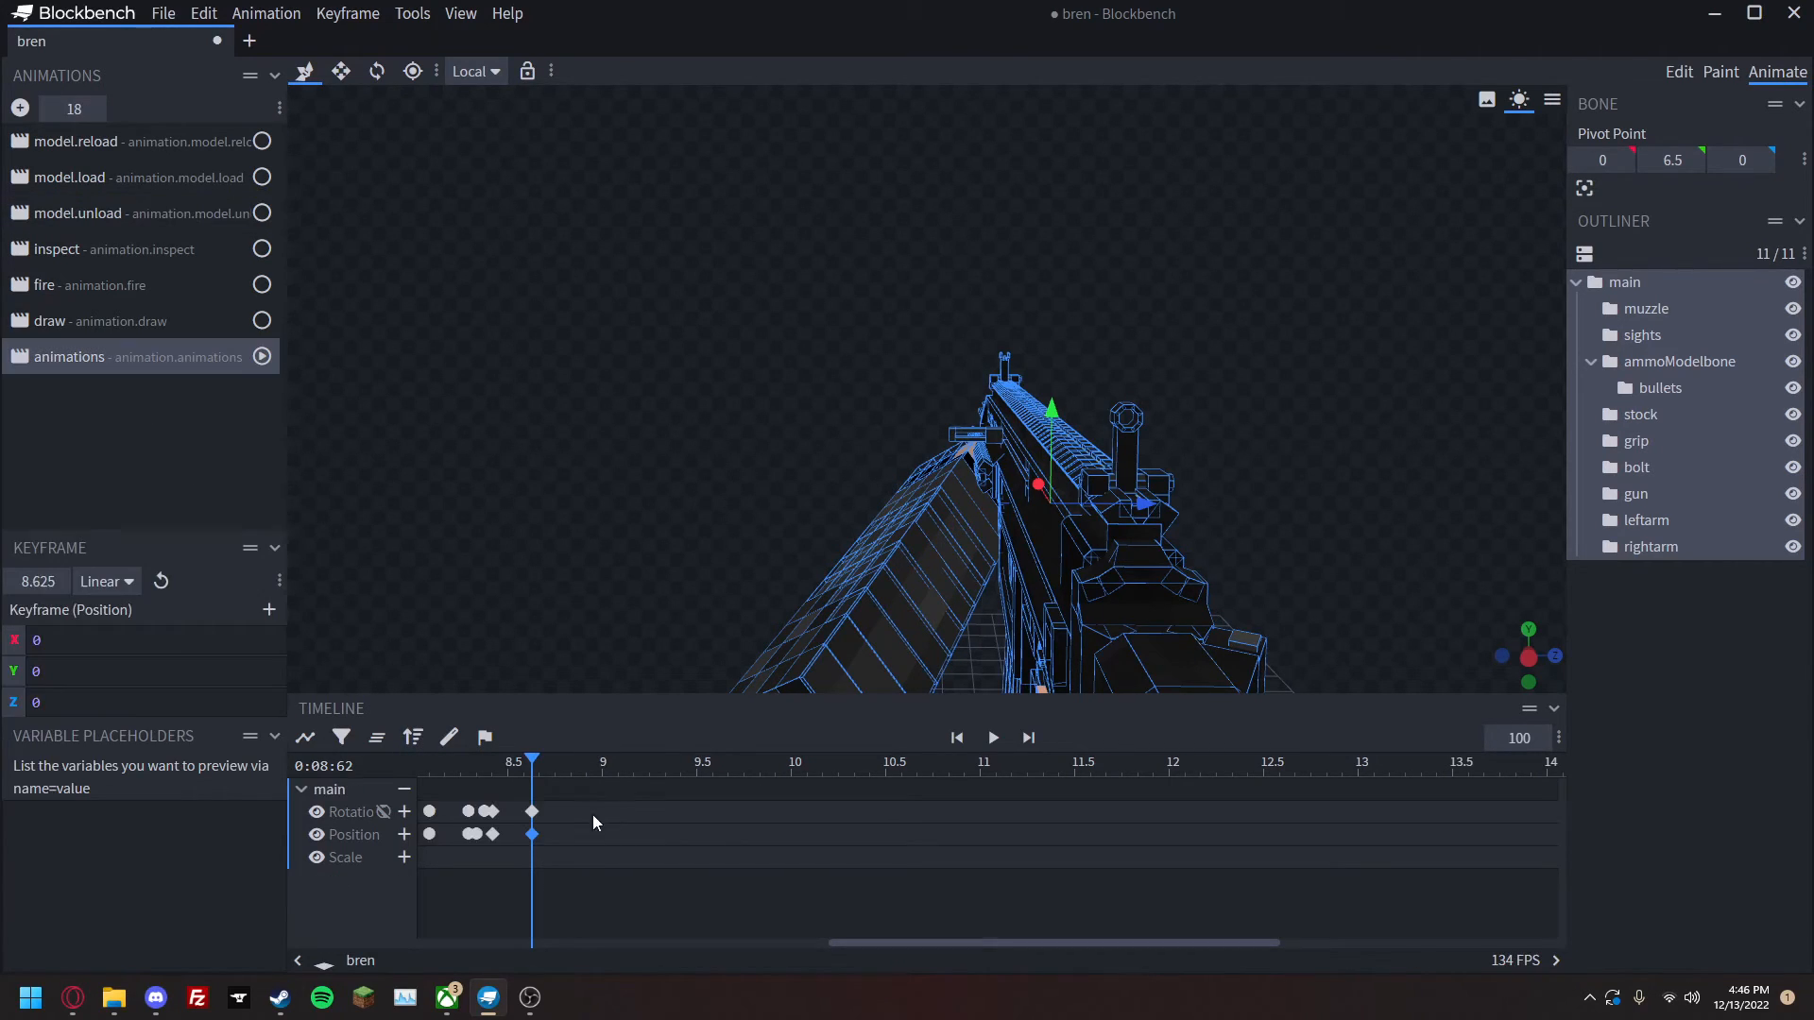
left_click(542, 789)
key("ctrl+v")
Set the main bone's rotation and position keyframes at 8.625 s to linear, and play back the unload section.
key("space")
left_click_drag(533, 763, 542, 902)
key("space")
scroll(524, 832, "down", 1)
scroll(529, 835, "down", 3)
left_click(106, 643)
left_click(131, 681)
left_click_drag(897, 945, 805, 941)
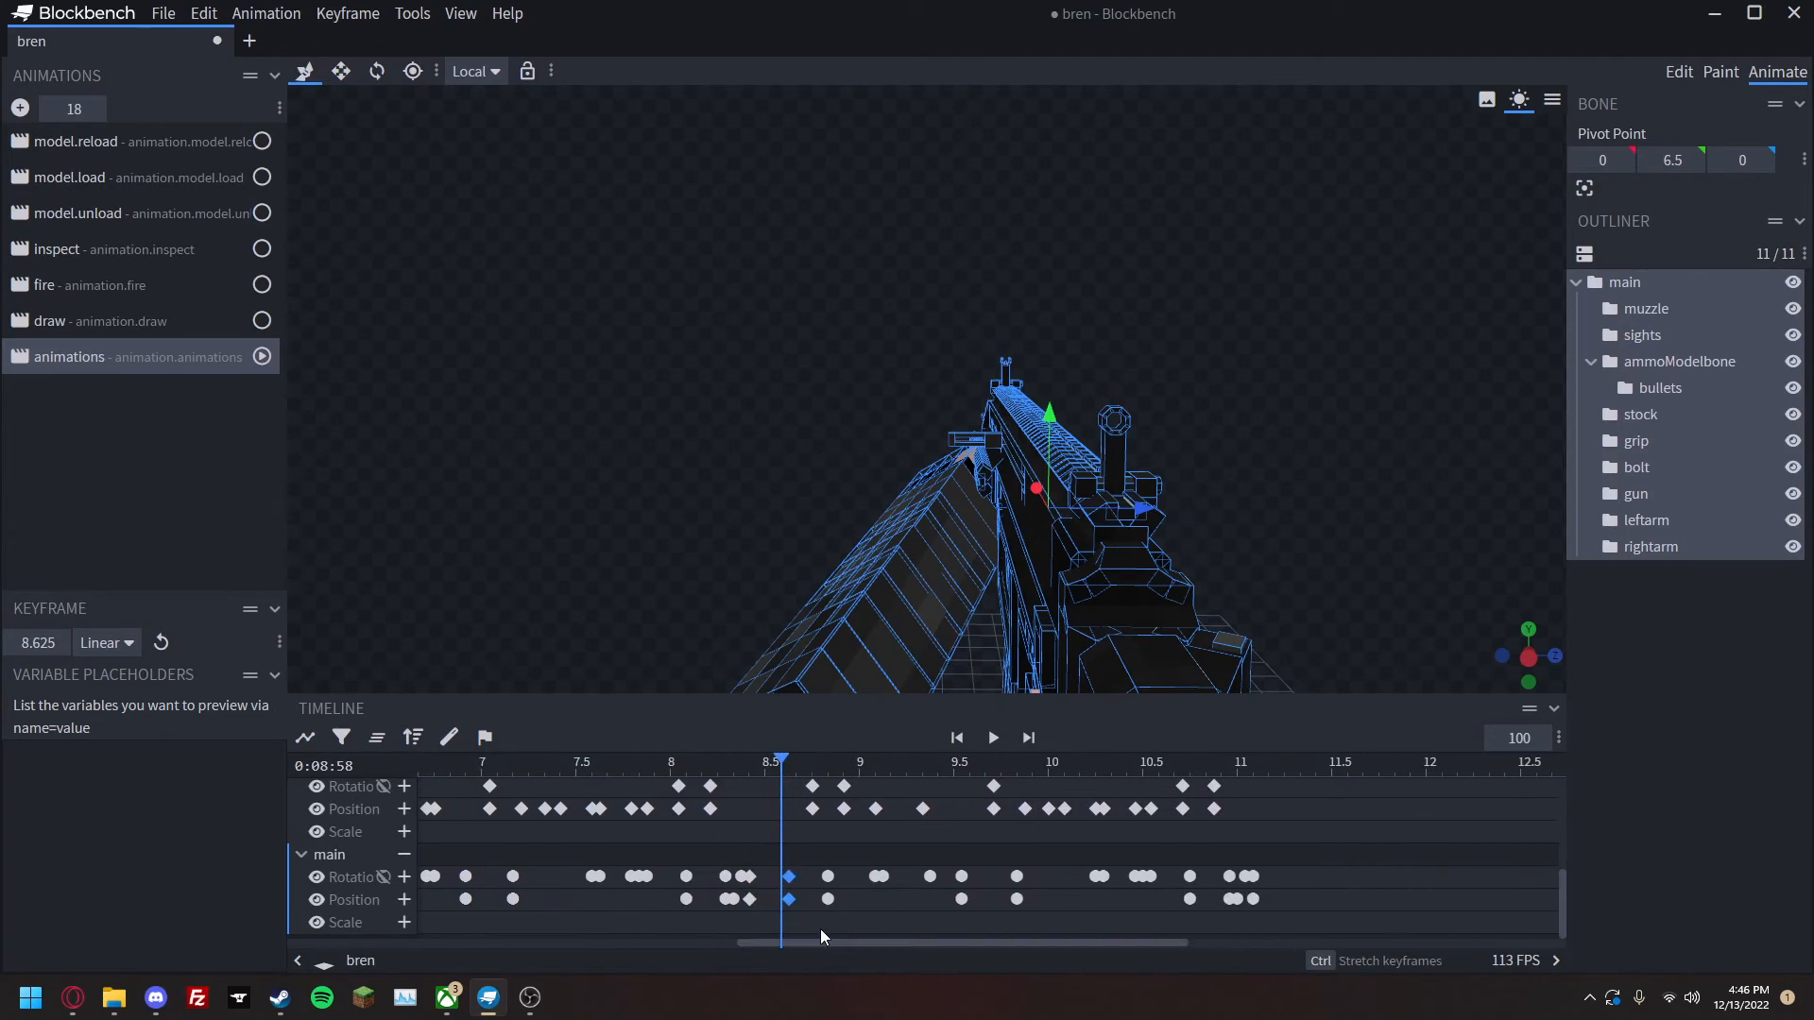
key("space")
key("space")
left_click(718, 761)
key("space")
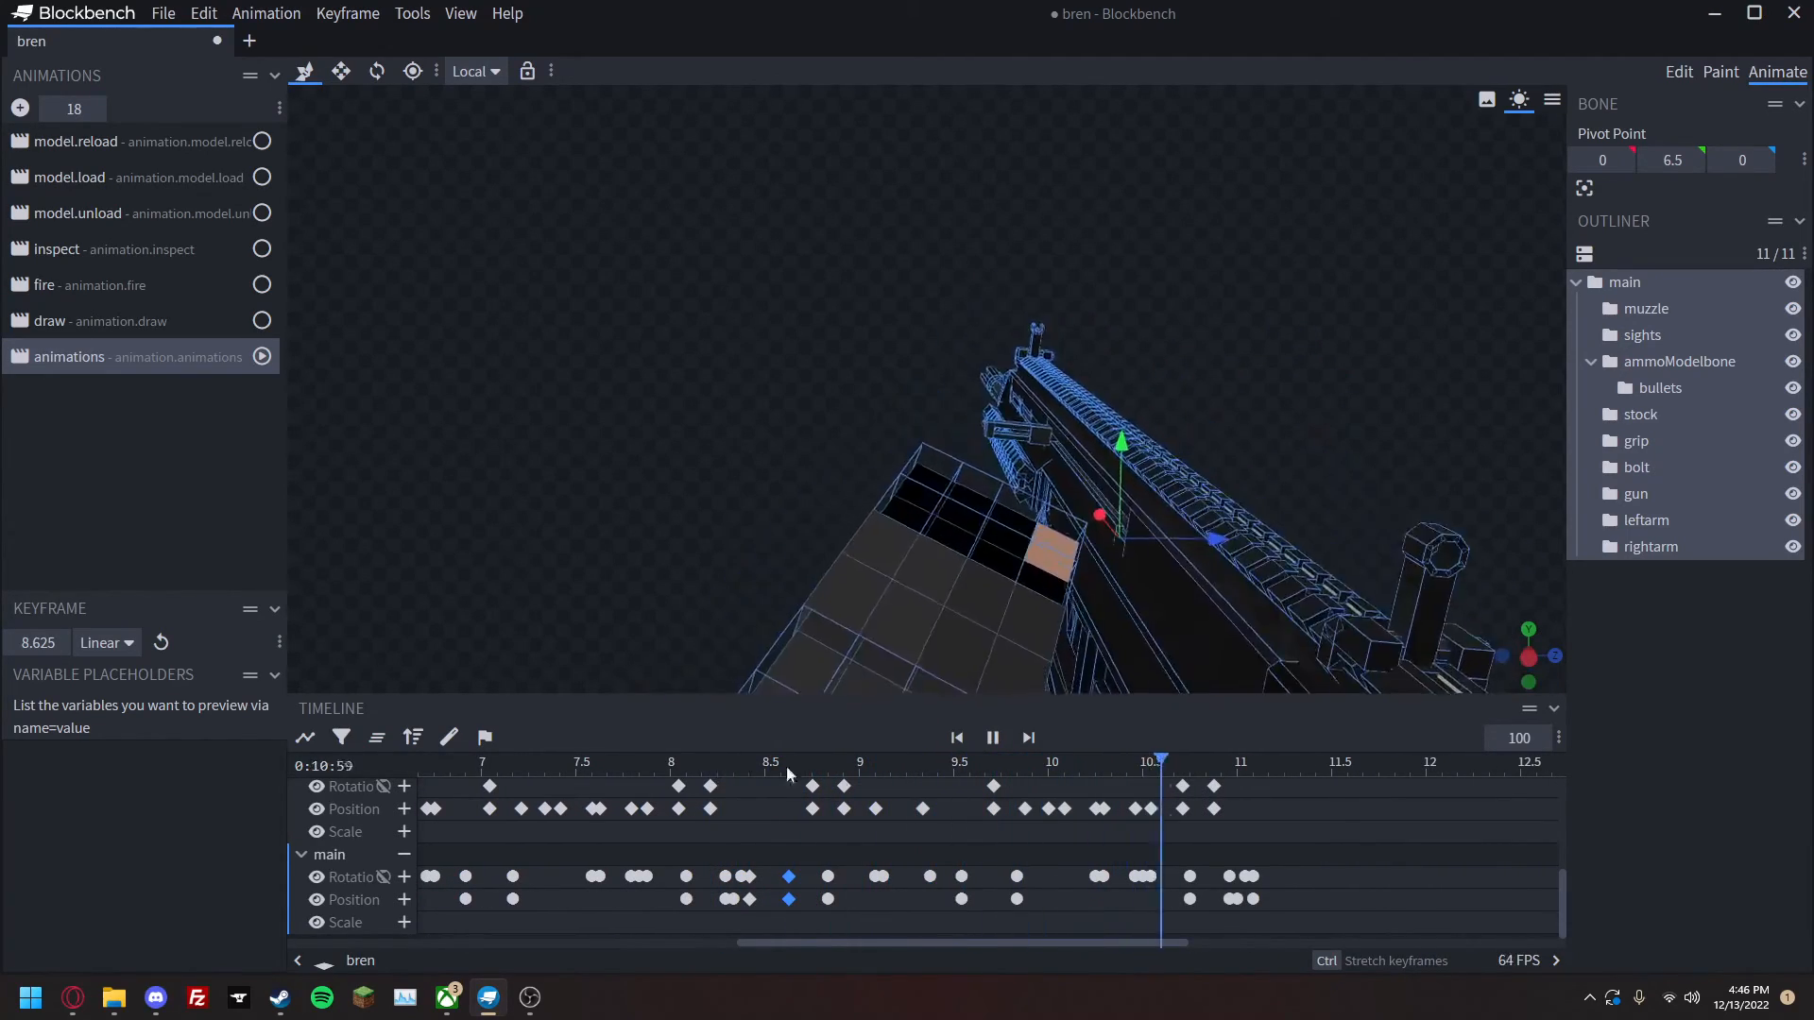
Set the main bone's keyframes at 11.0833 s to linear and add rotation and position keyframes at 11.25 s.
left_click(1267, 875)
left_click_drag(1268, 874, 1253, 903)
left_click(112, 642)
left_click(121, 671)
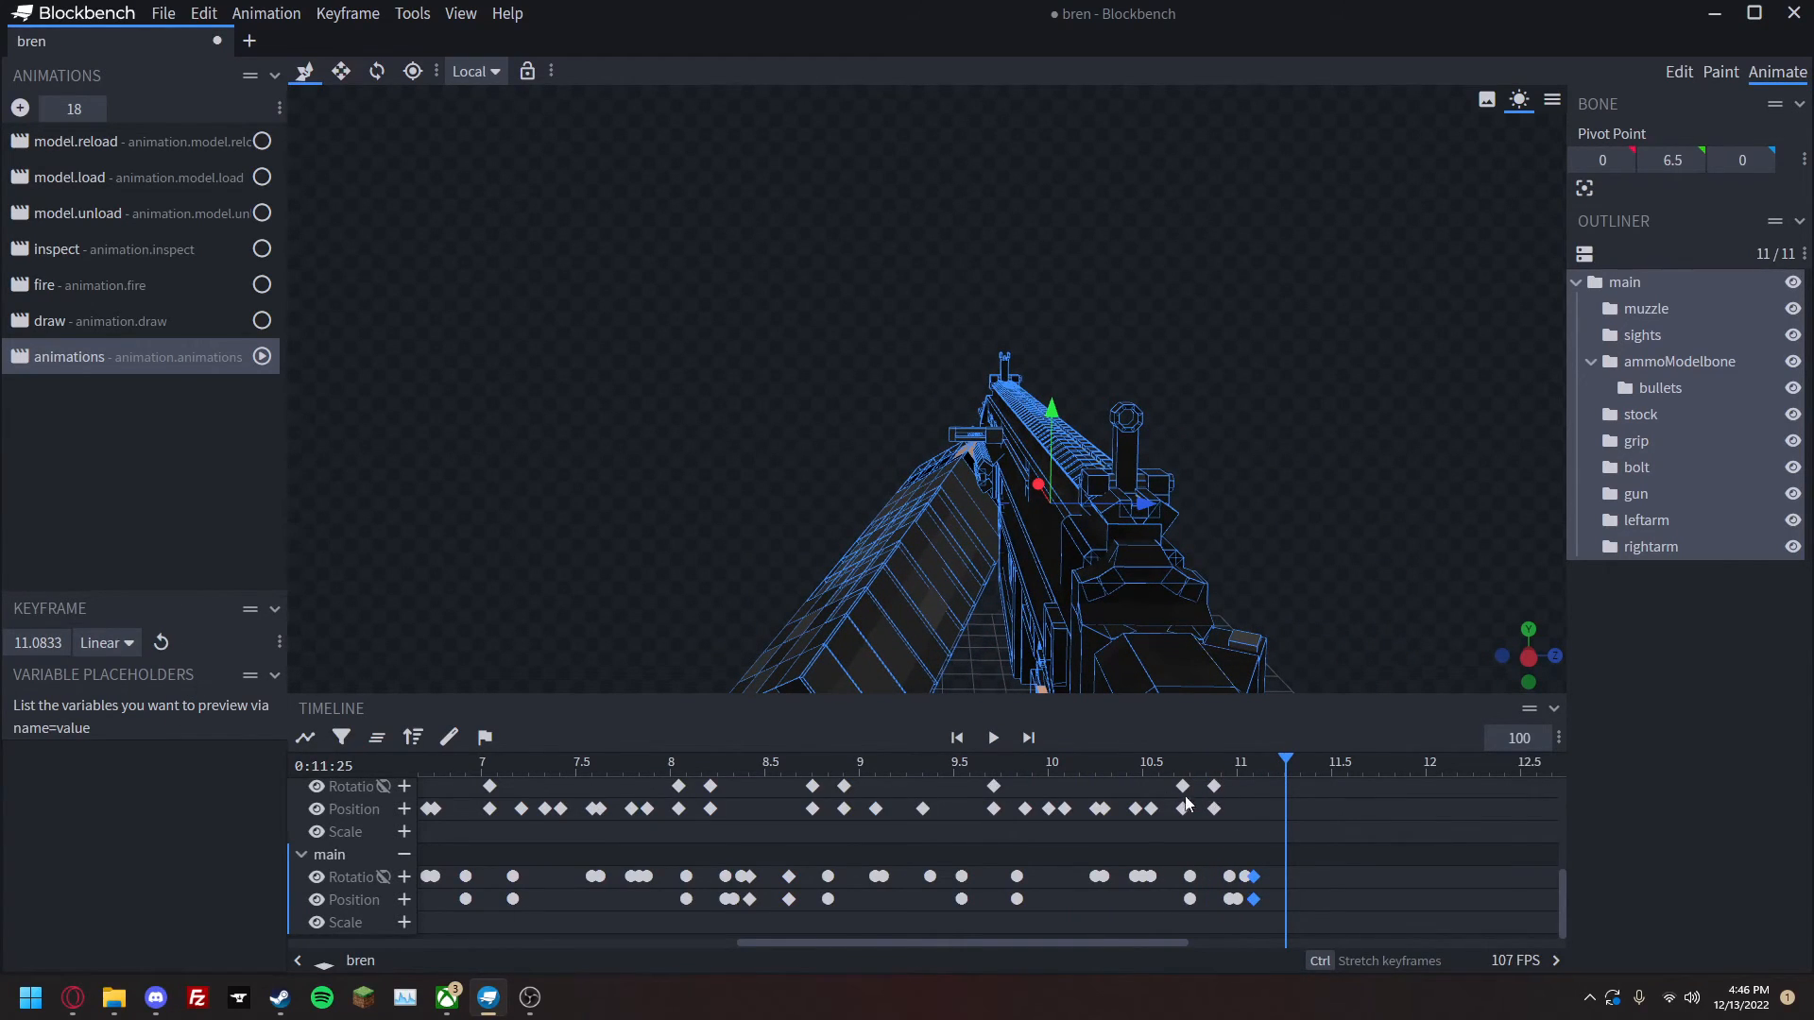
left_click(404, 877)
left_click(404, 900)
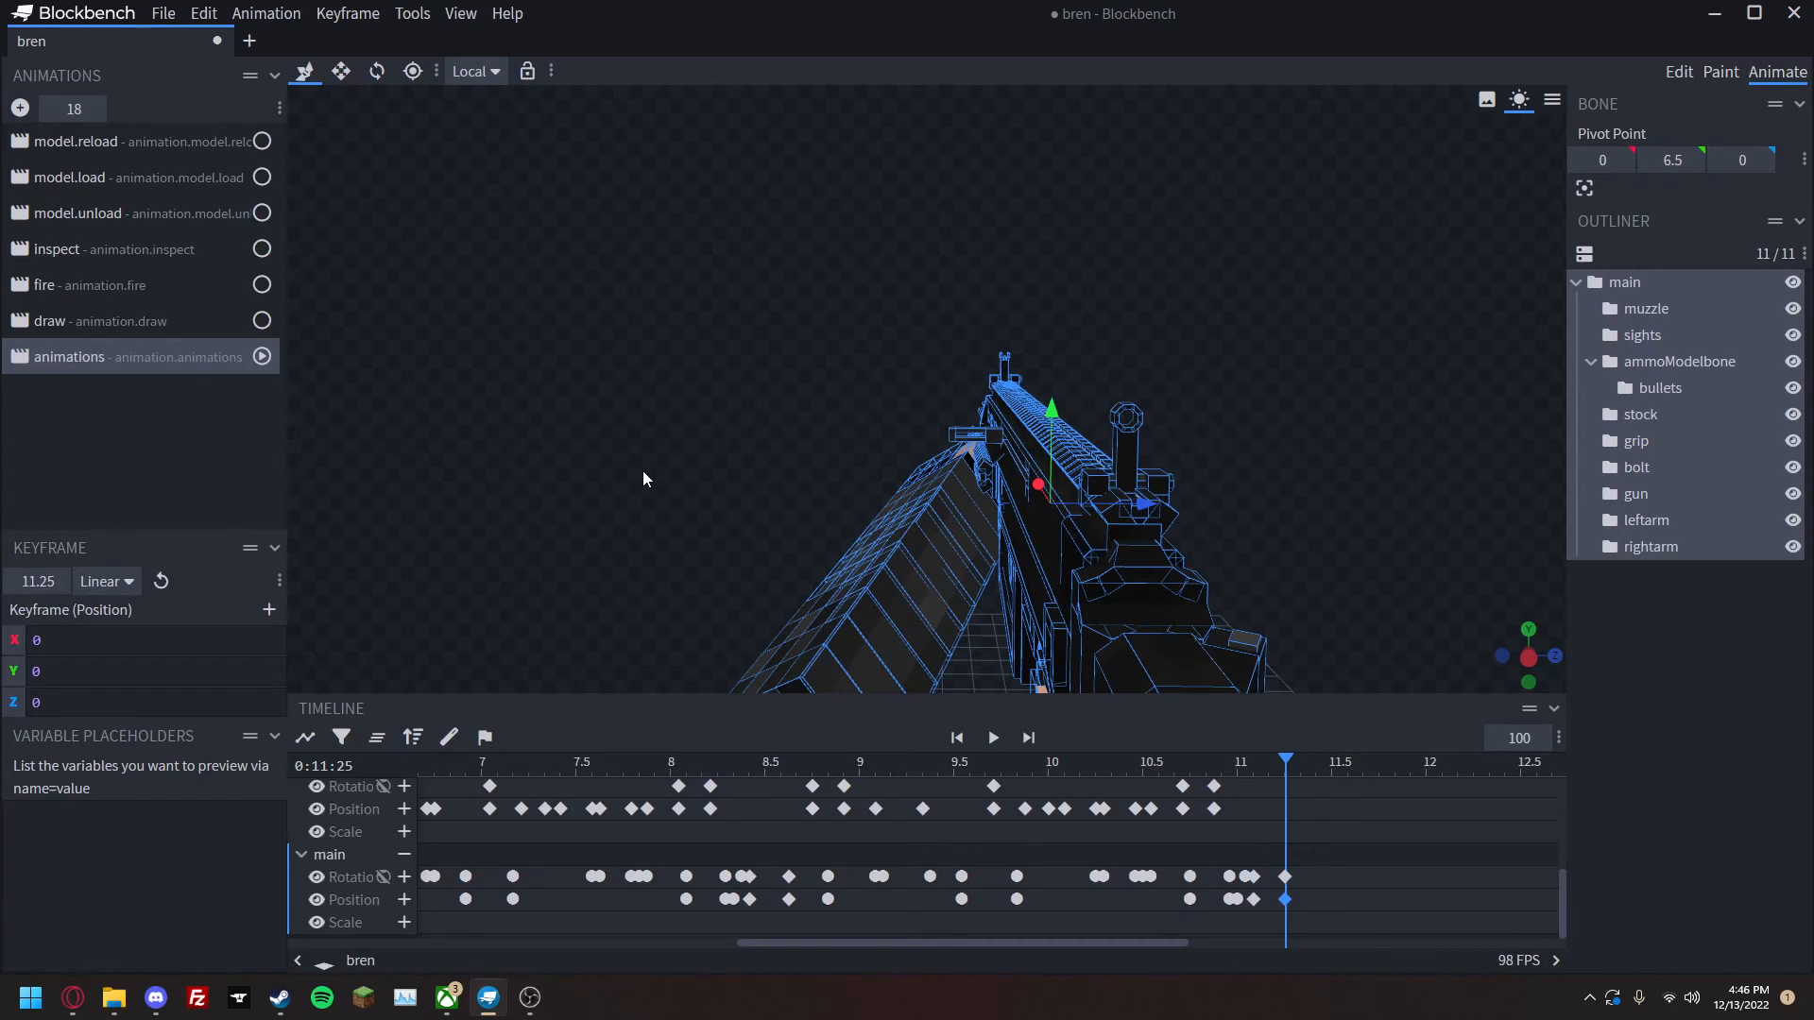
Try copying the model.unload keyframes to 11.25 s in animations with the first main keyframes set to linear, and play back.
left_click(162, 213)
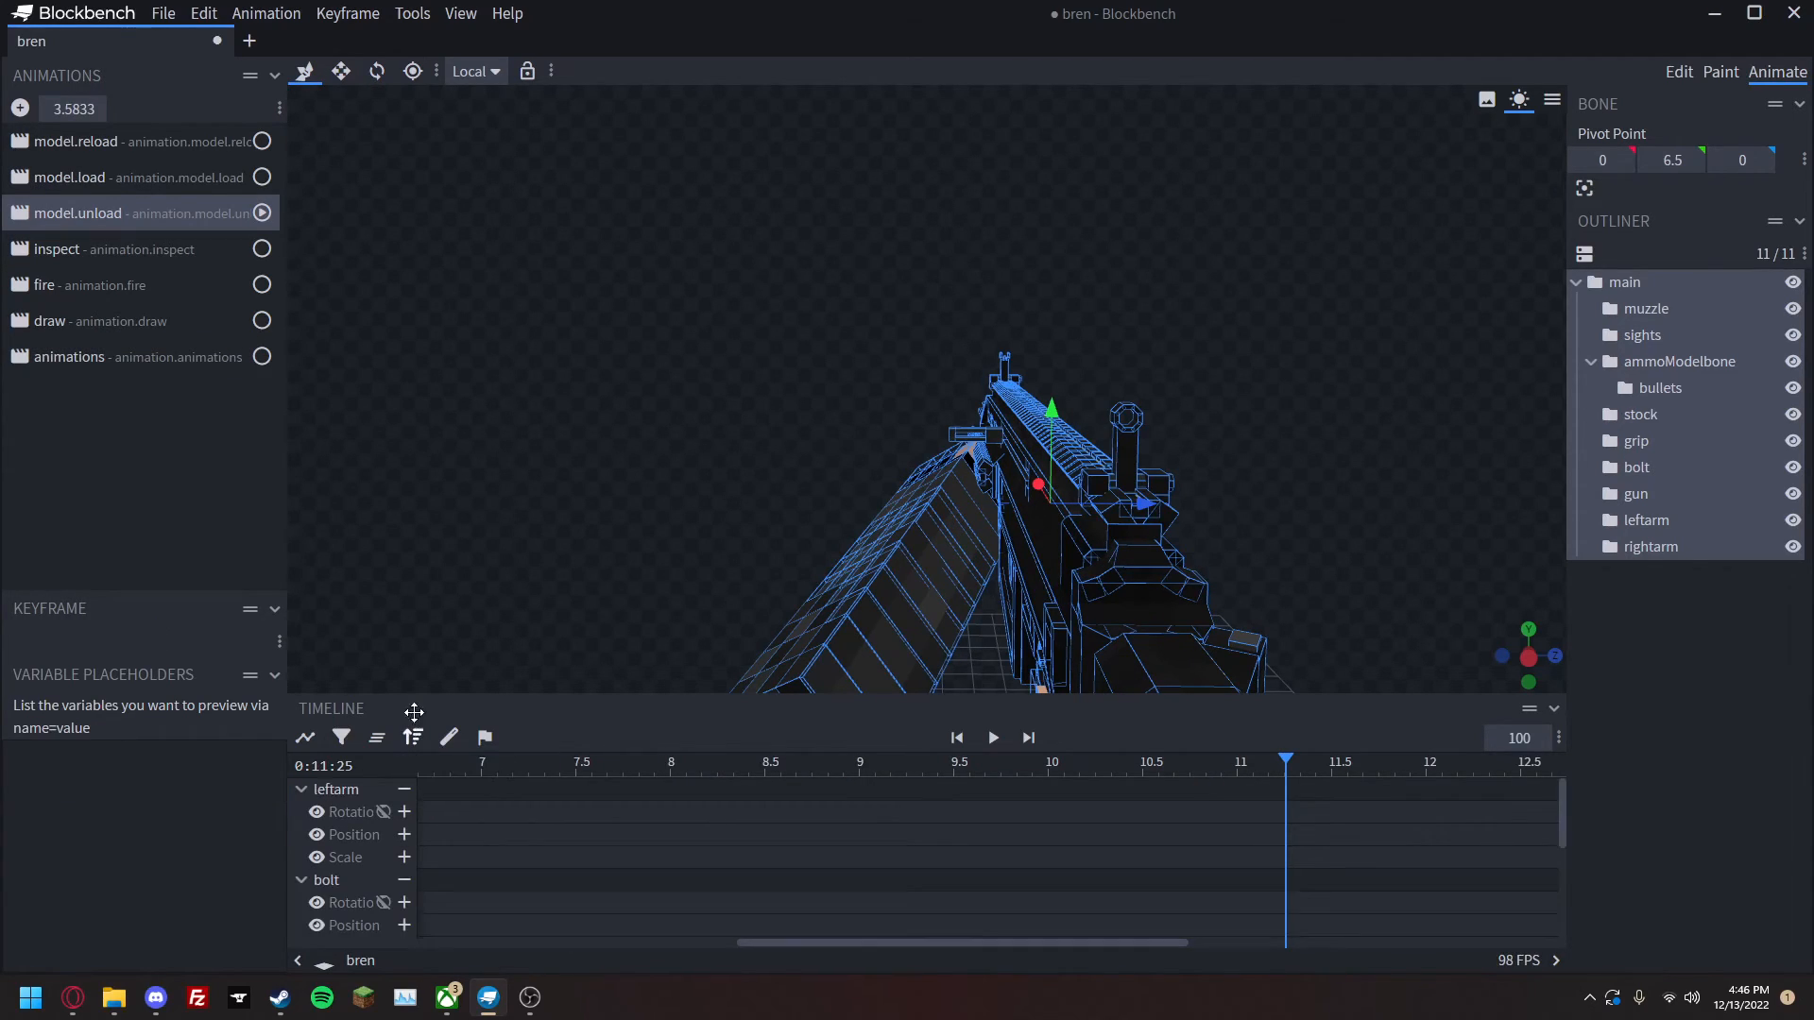
key("ctrl+a")
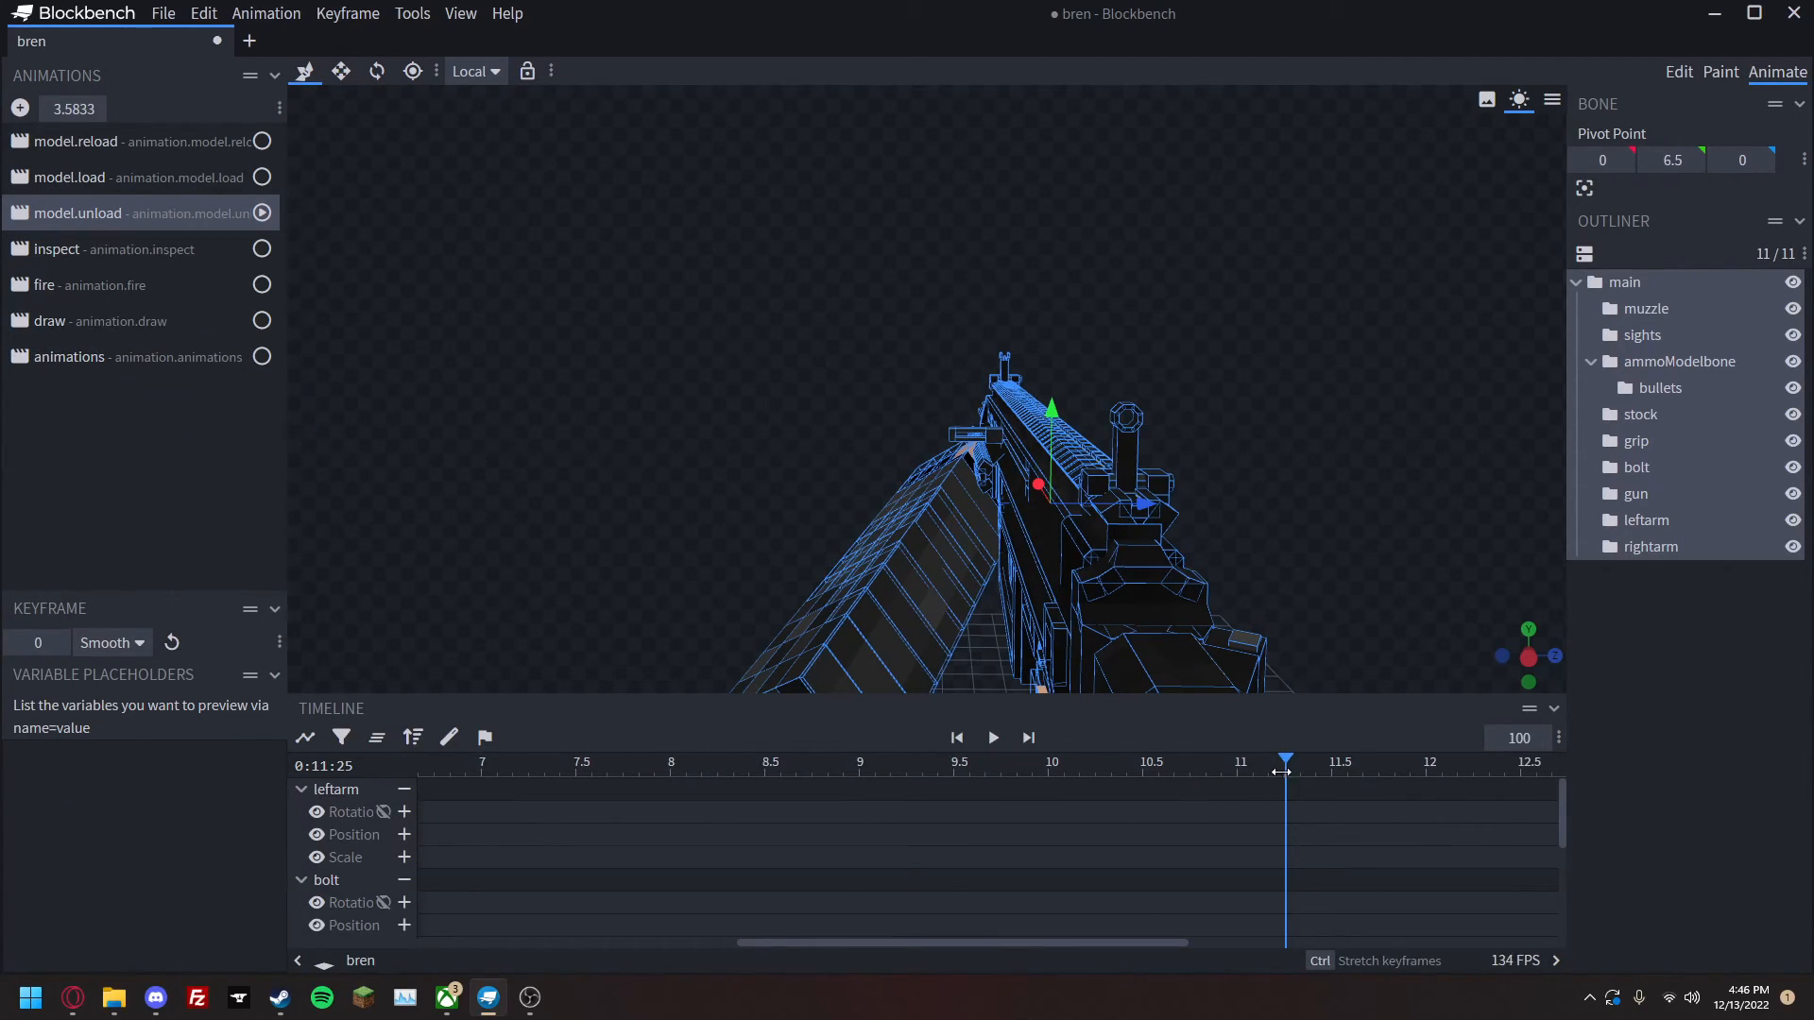
left_click(137, 363)
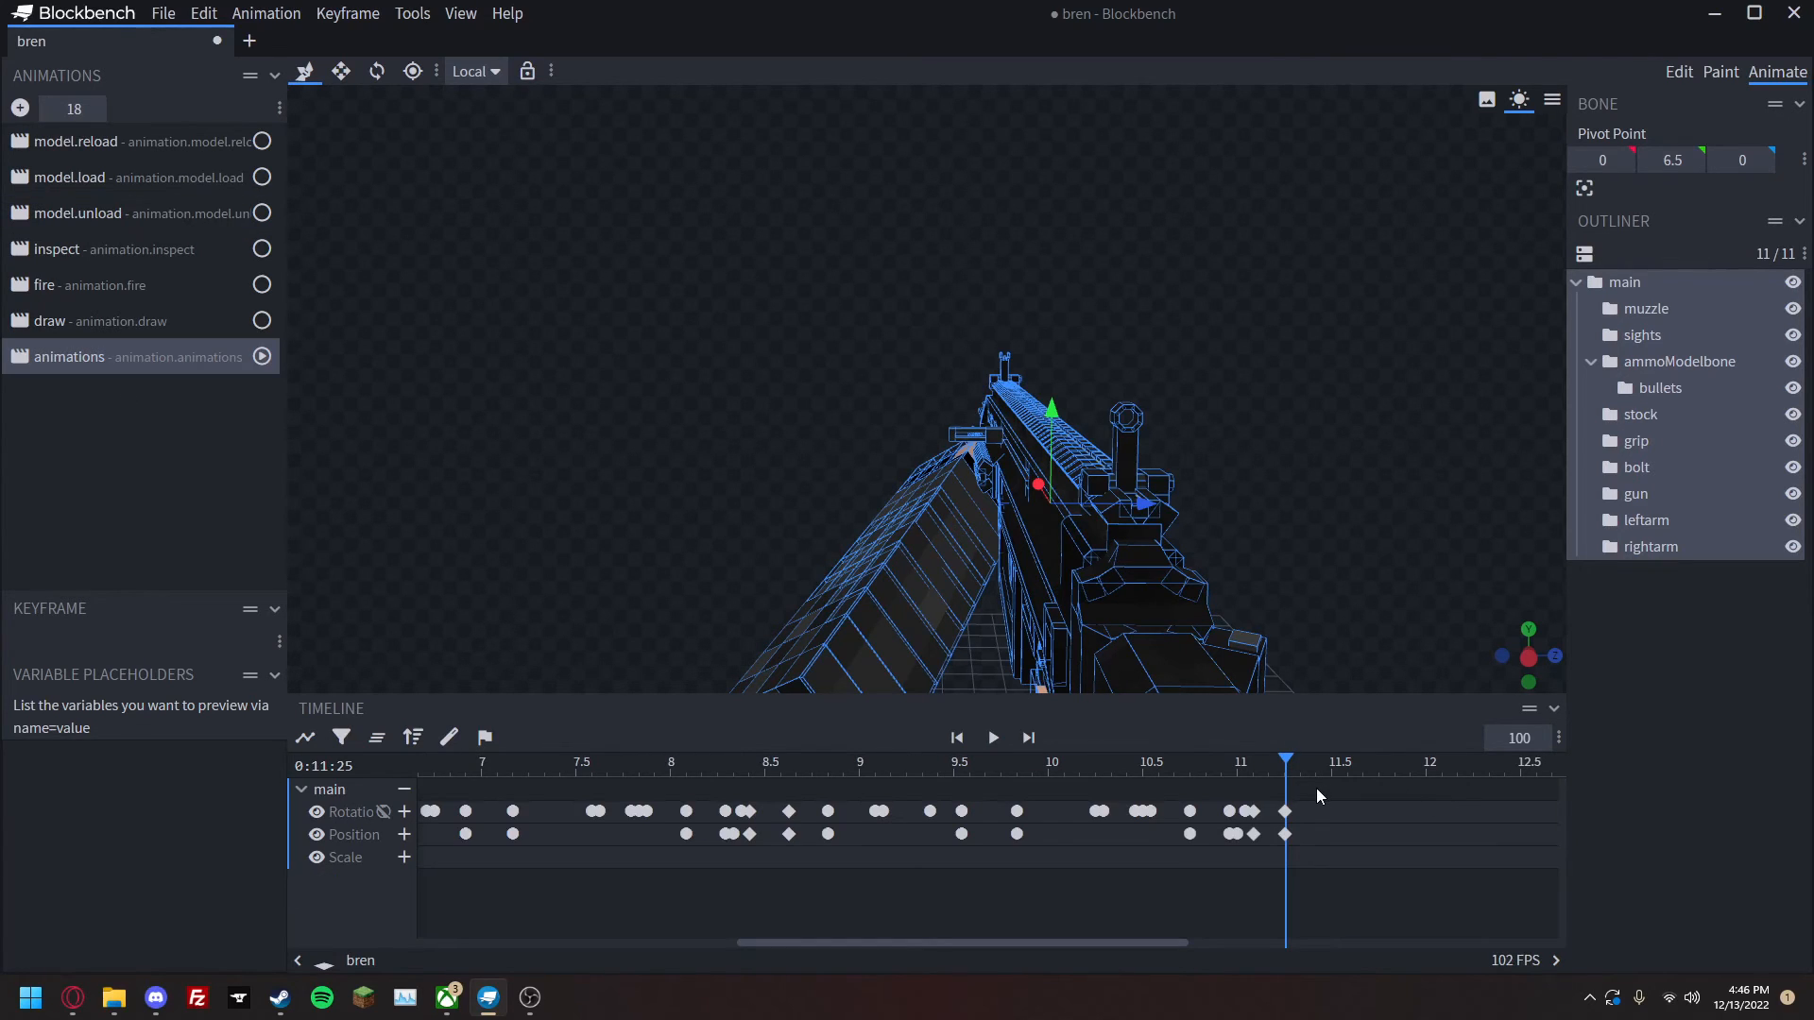
key("ctrl+v")
left_click_drag(1288, 764, 1280, 860)
left_click(118, 645)
left_click(117, 671)
key("space")
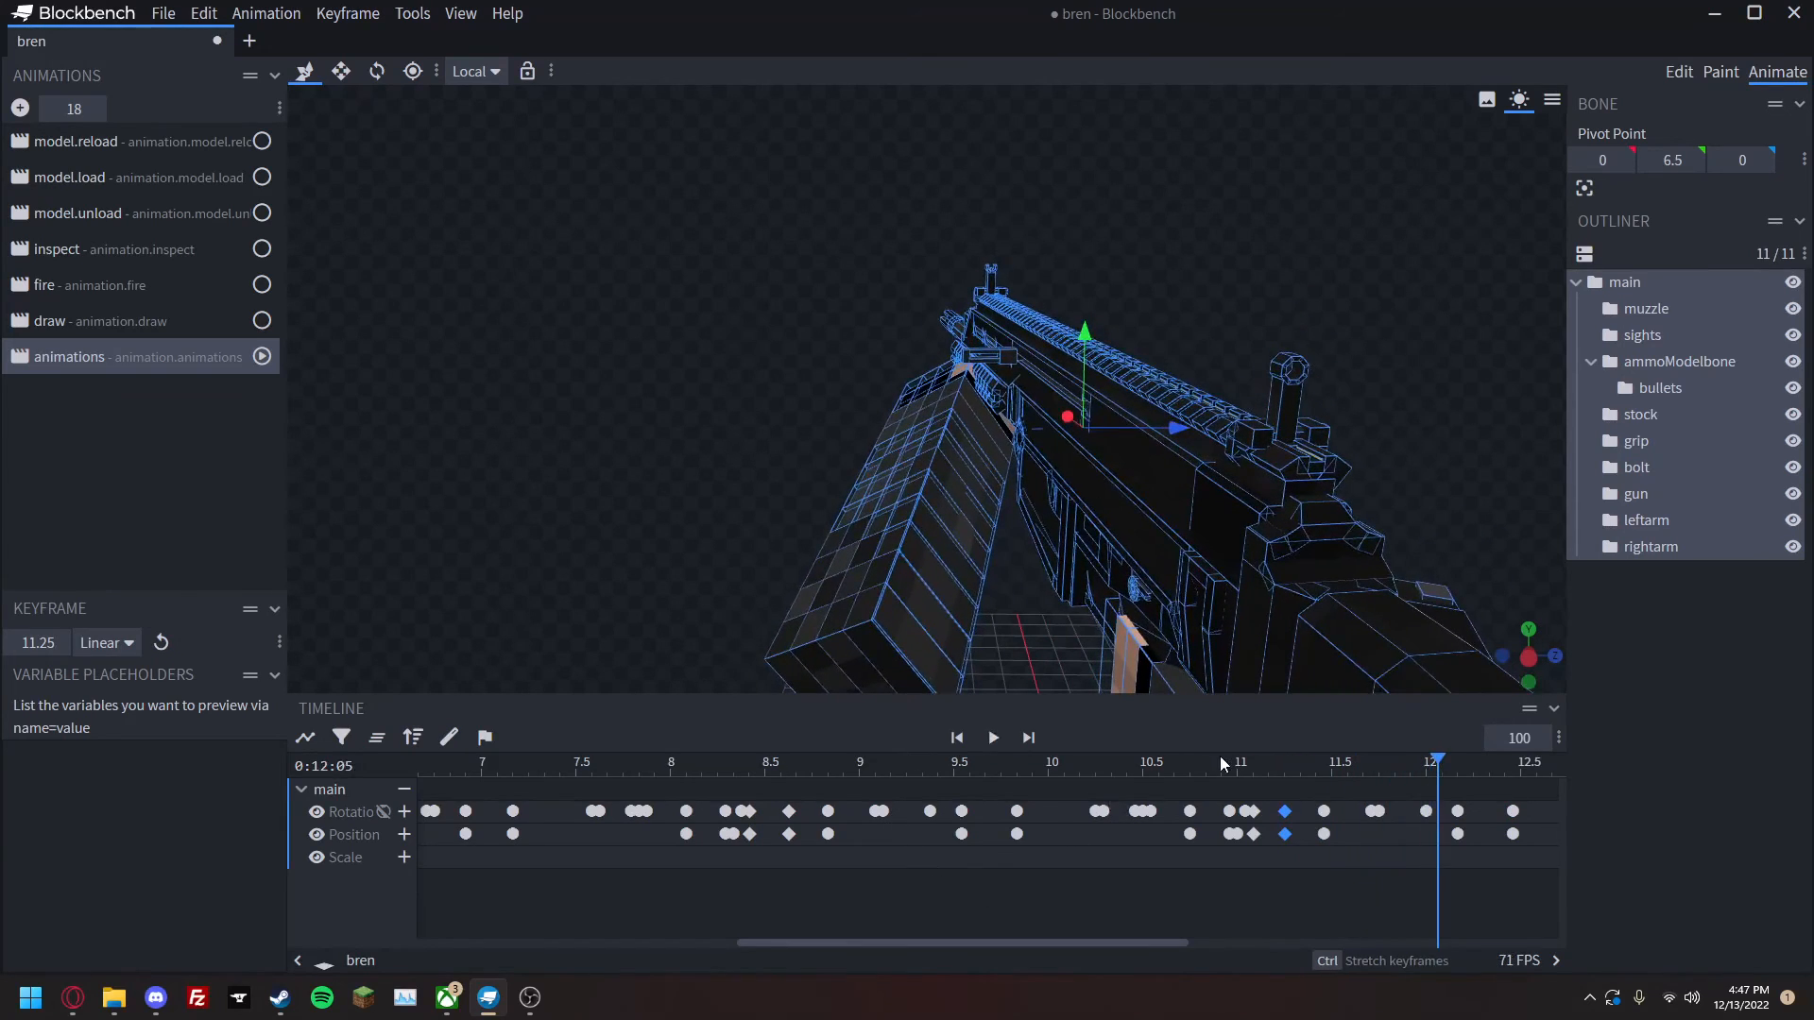
left_click(1205, 765)
key("space")
key("space")
Undo the linear change and the pasted unload keyframes, and return the playhead to 11.25 s.
key("ctrl+z")
key("ctrl+z")
left_click_drag(1352, 767, 1284, 765)
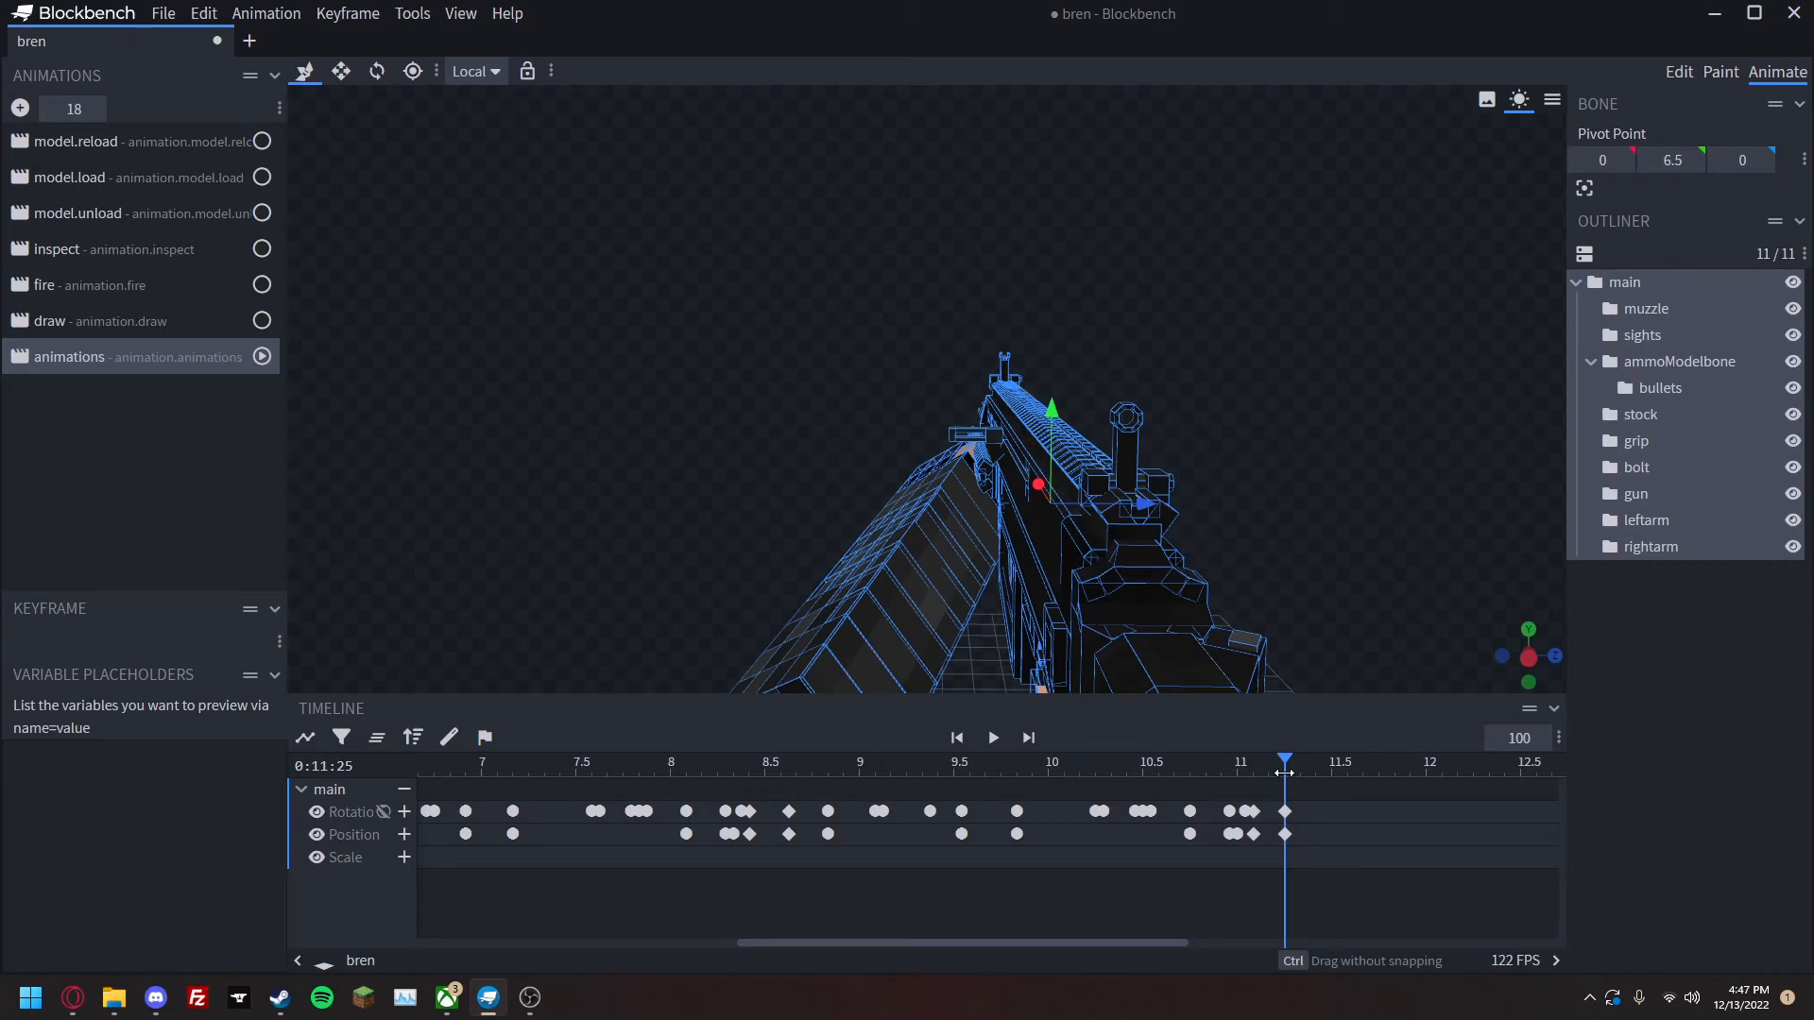
Copy all model.load keyframes into the animations timeline starting at 11.25 s.
left_click(176, 179)
key("ctrl+a")
key("ctrl+a")
key("ctrl+a")
key("ctrl+a")
key("ctrl+a")
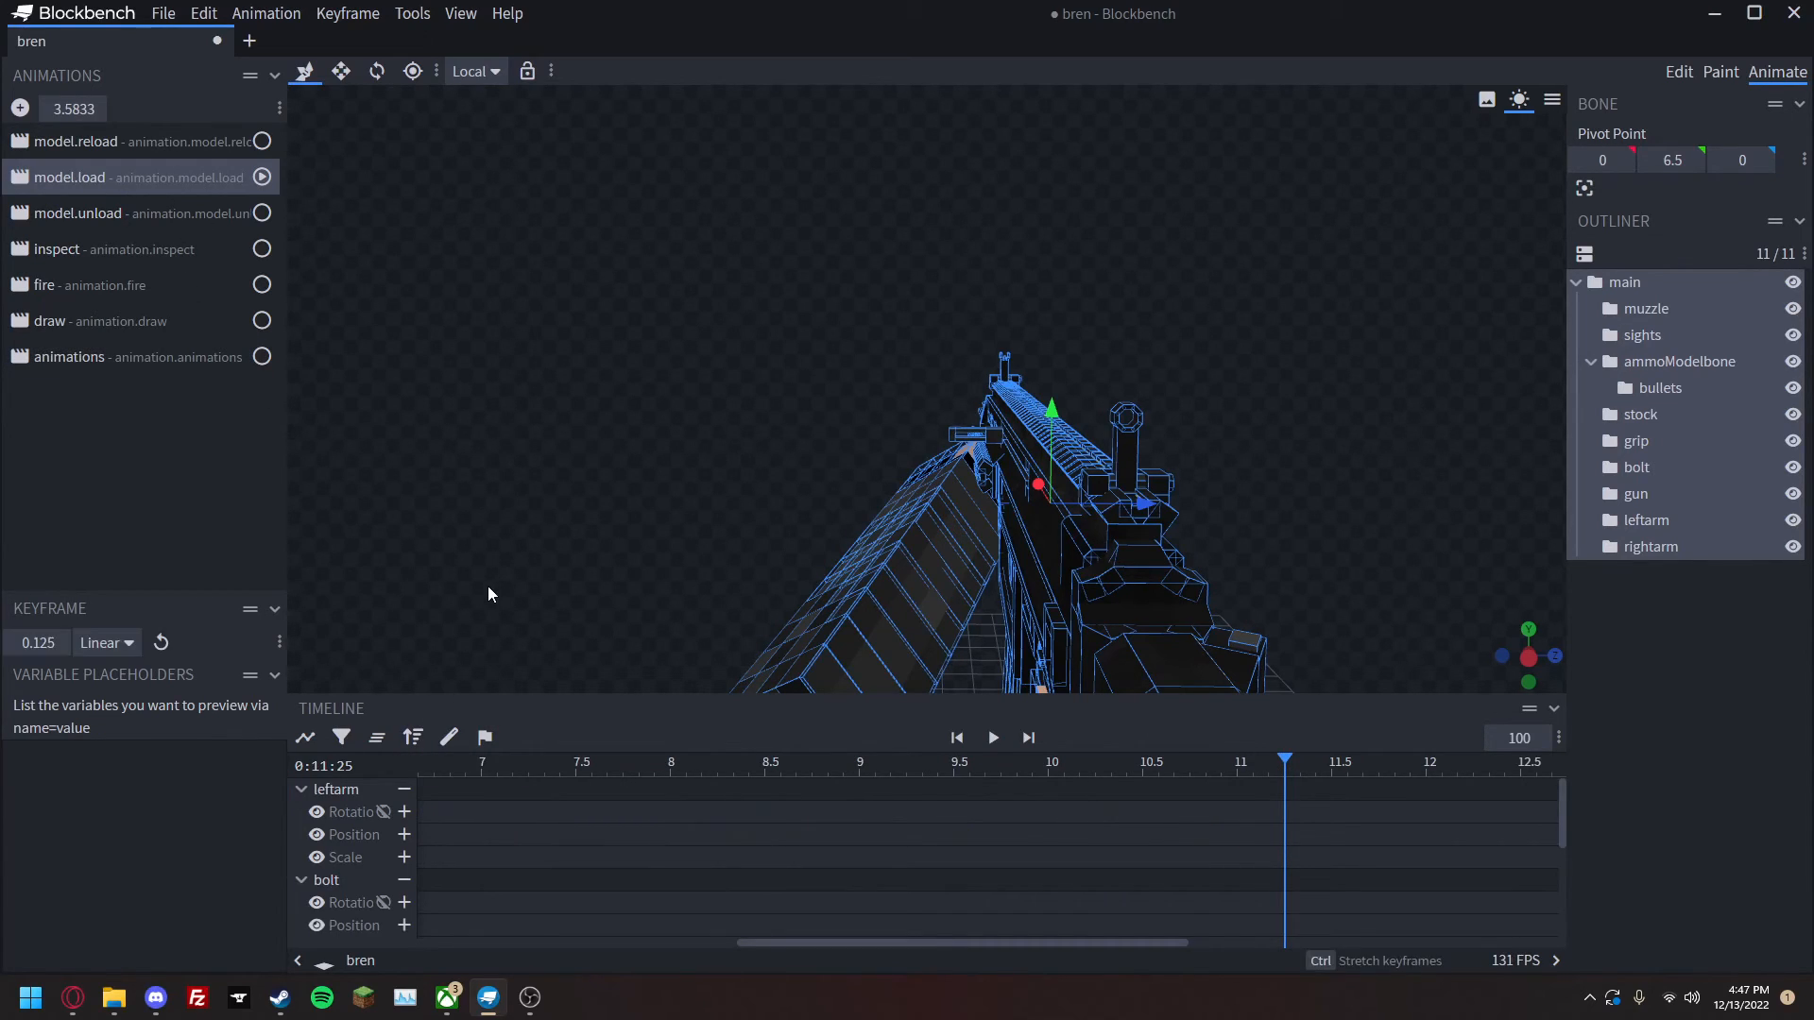
left_click(131, 359)
left_click(1317, 848)
key("ctrl+v")
Set the main bone's rotation and position keyframes at 11.25 s to linear, and play back the load section.
scroll(1268, 907, "down", 4)
left_click_drag(1302, 912, 1269, 869)
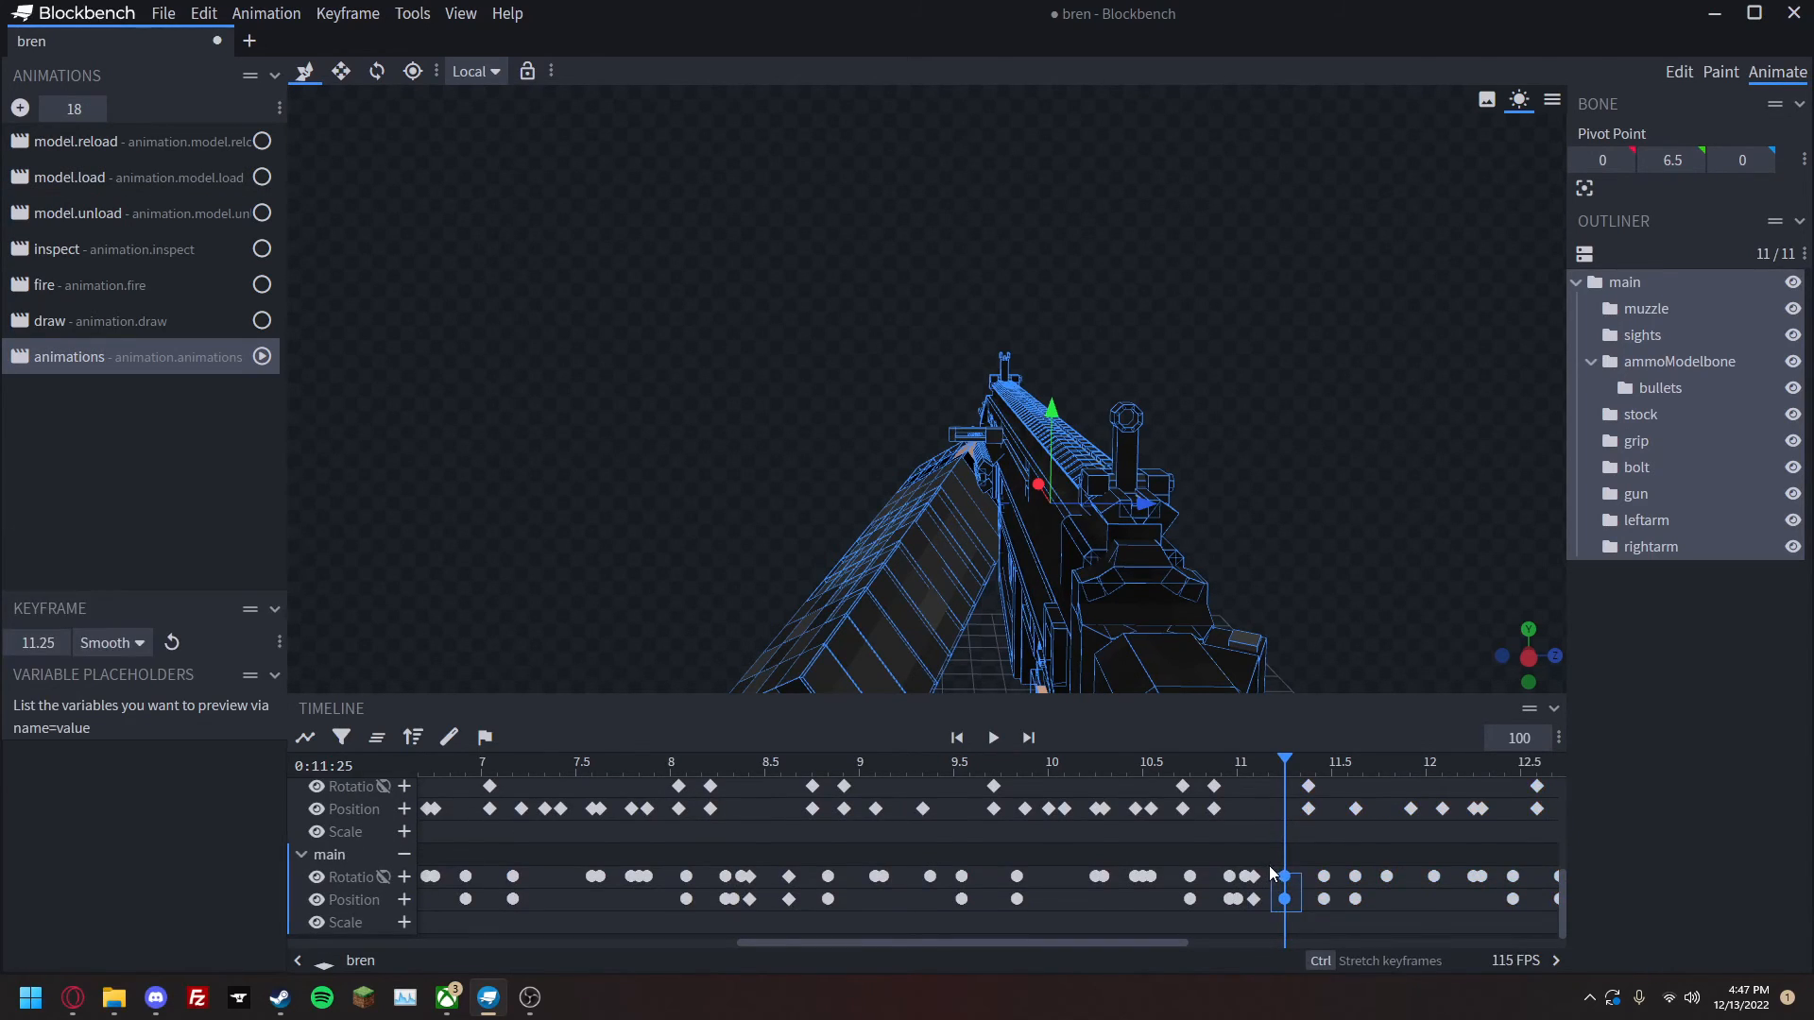
left_click(111, 643)
left_click(136, 666)
left_click_drag(886, 939, 1152, 937)
key("space")
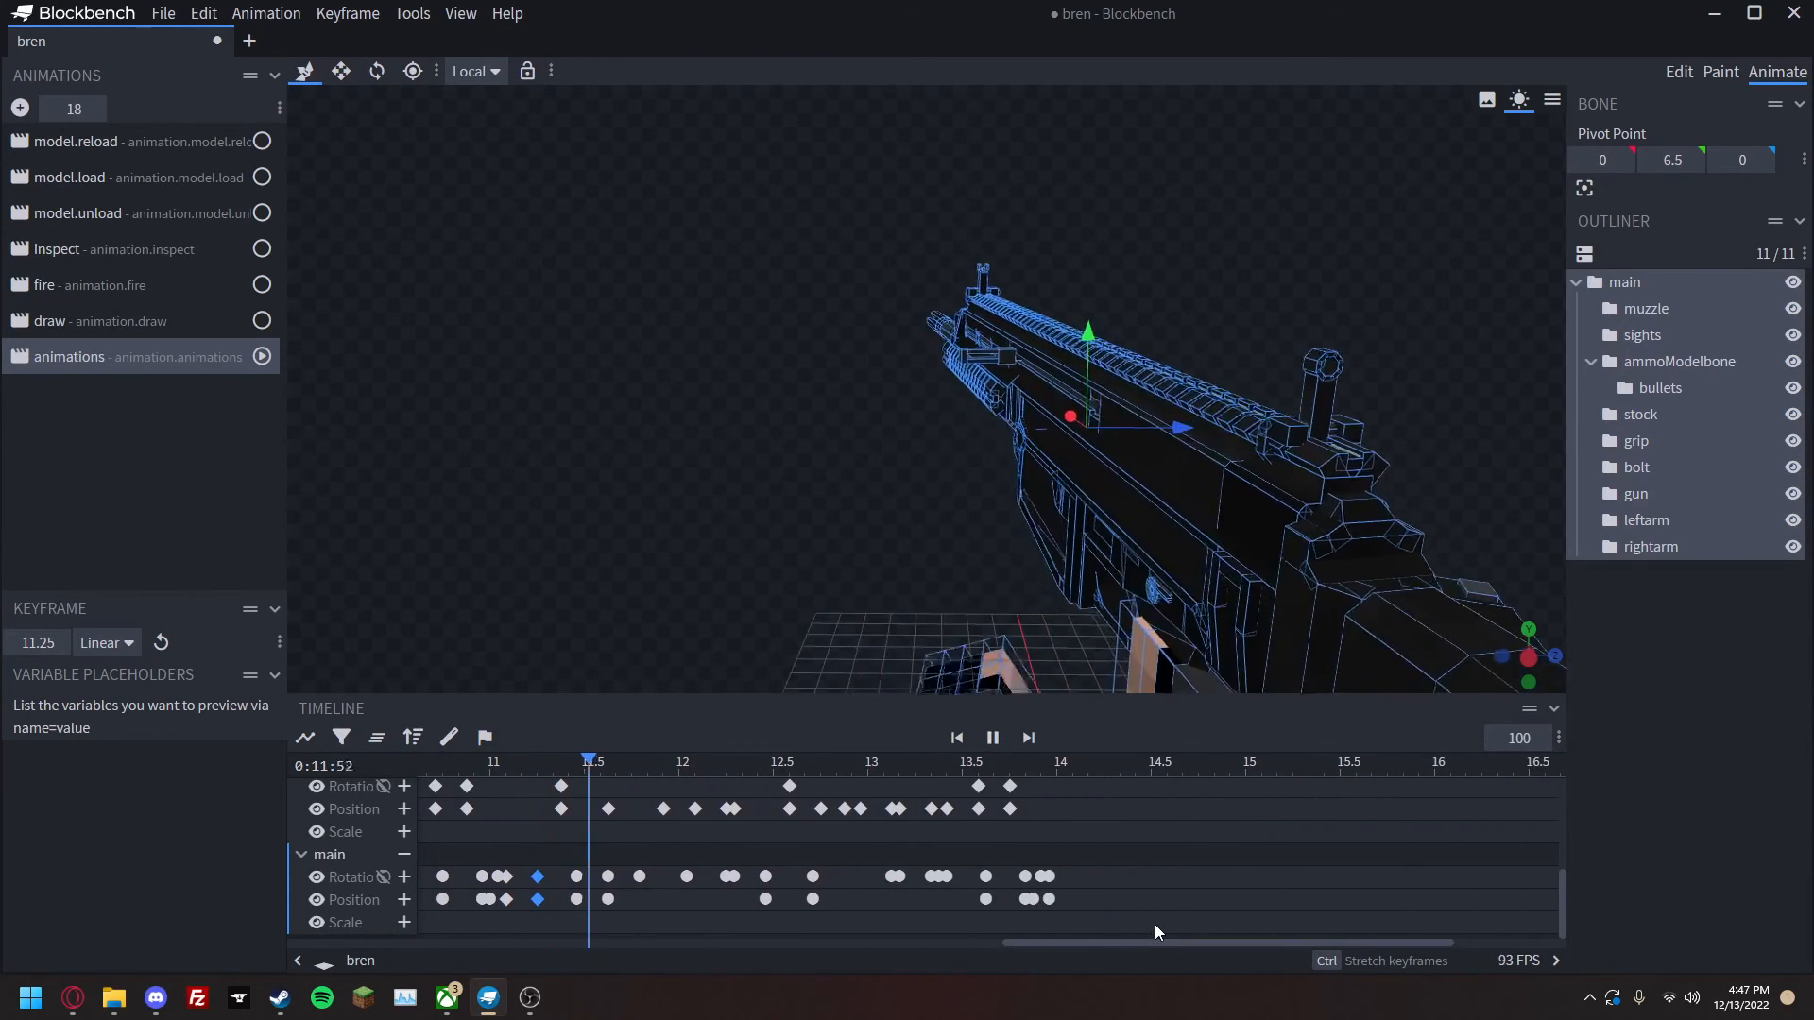
Set the last main rotation and position keyframes at 13.9583 s to linear and add new ones at 14.0833 s.
key("space")
left_click_drag(1120, 845, 1051, 903)
left_click(123, 643)
left_click(123, 672)
left_click_drag(1064, 778, 1076, 779)
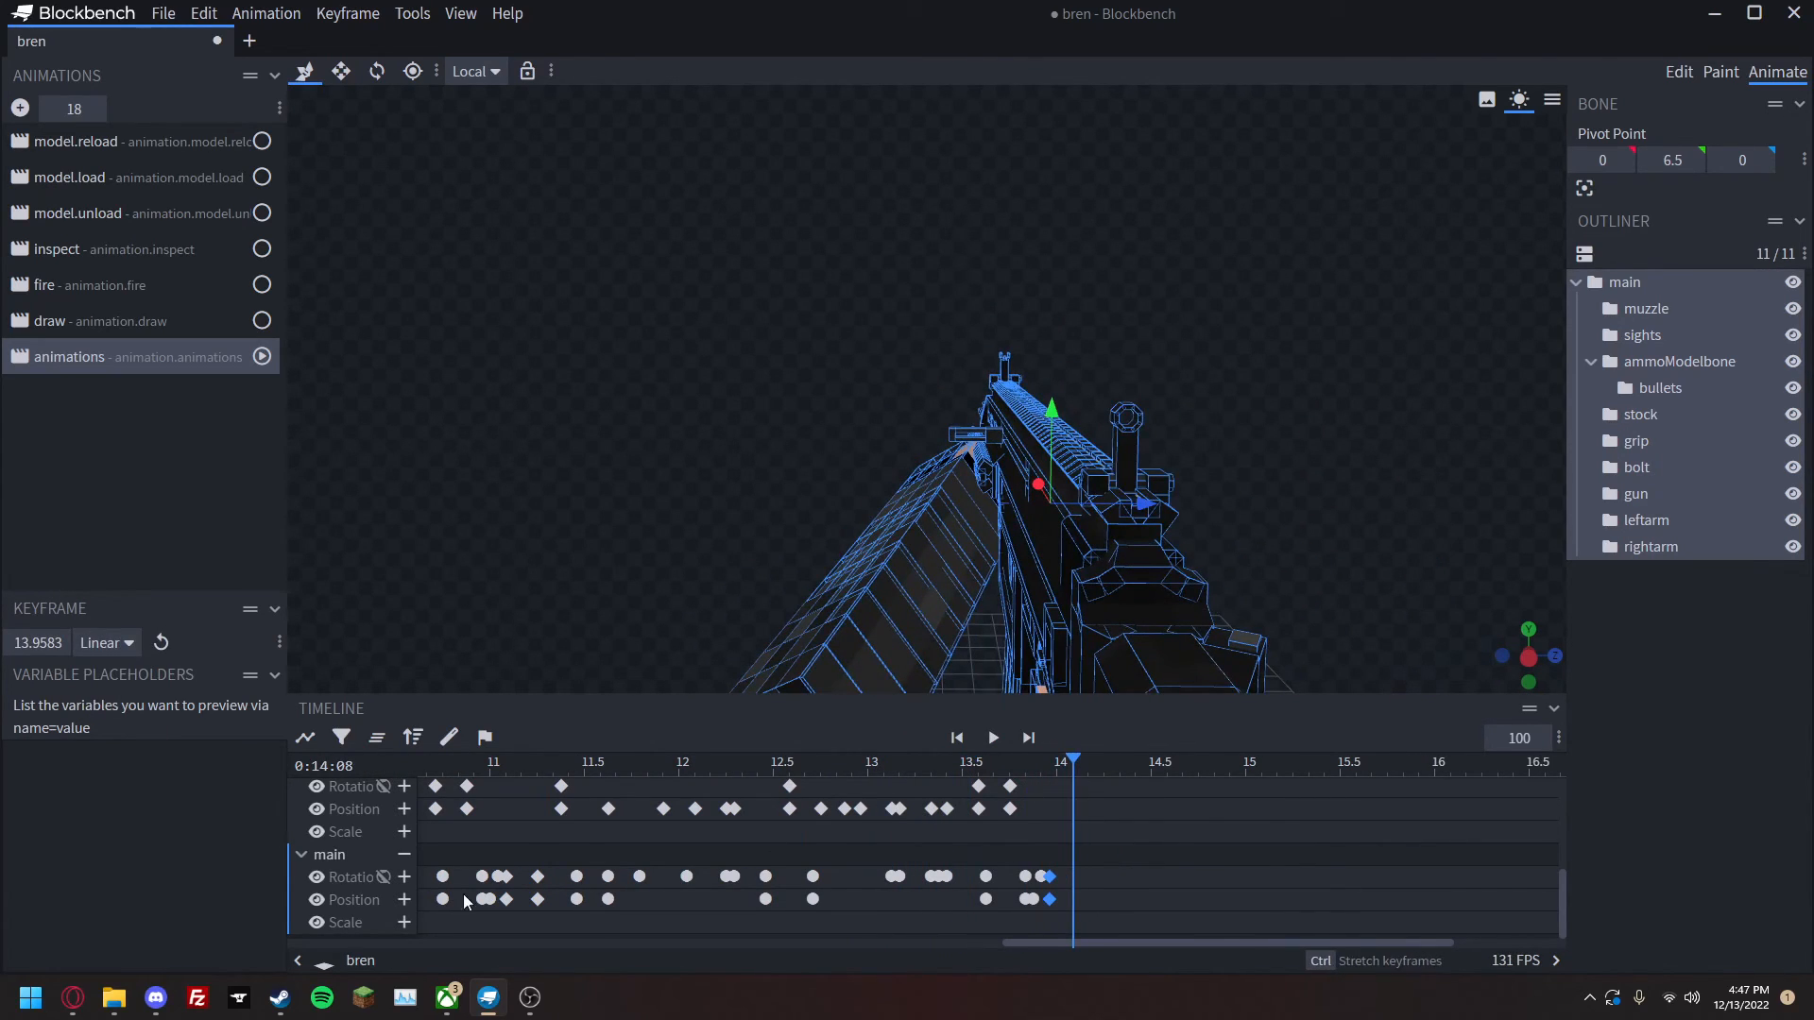
left_click(404, 877)
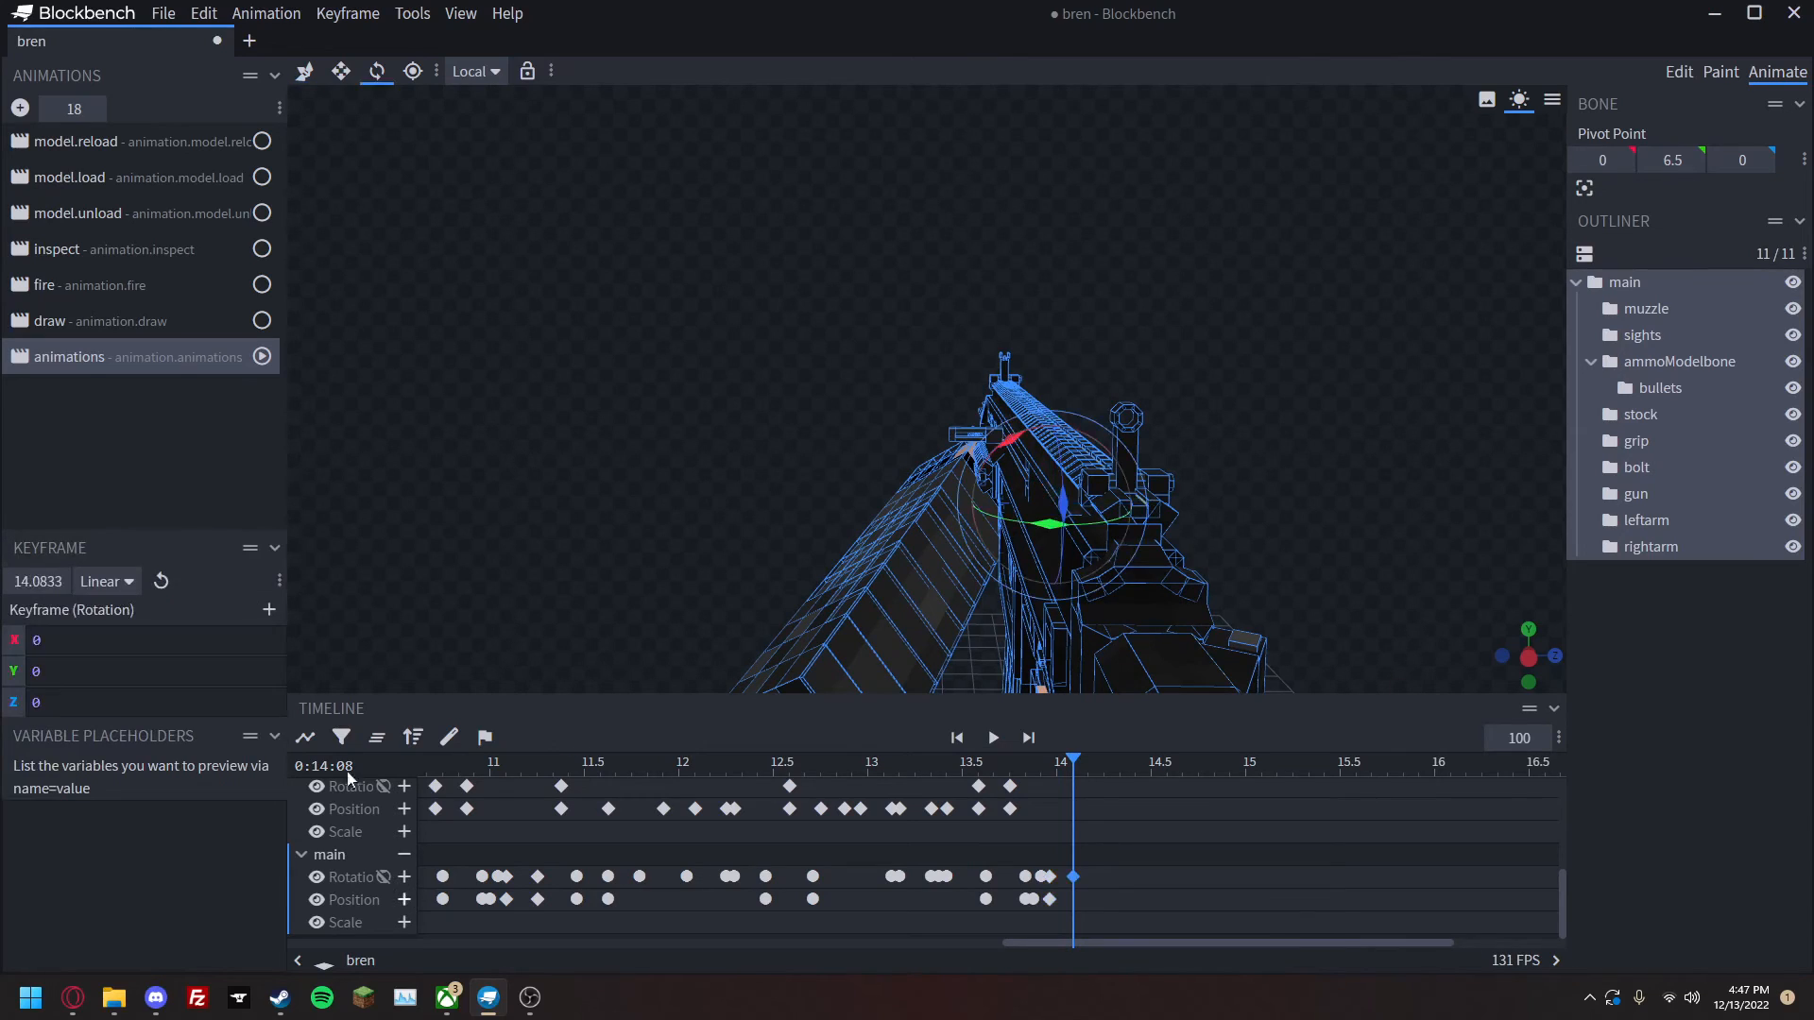
Copy the fire keyframes onto the bolt at 14.2083 s in the animations timeline and play back the section.
left_click(113, 287)
left_click(404, 736)
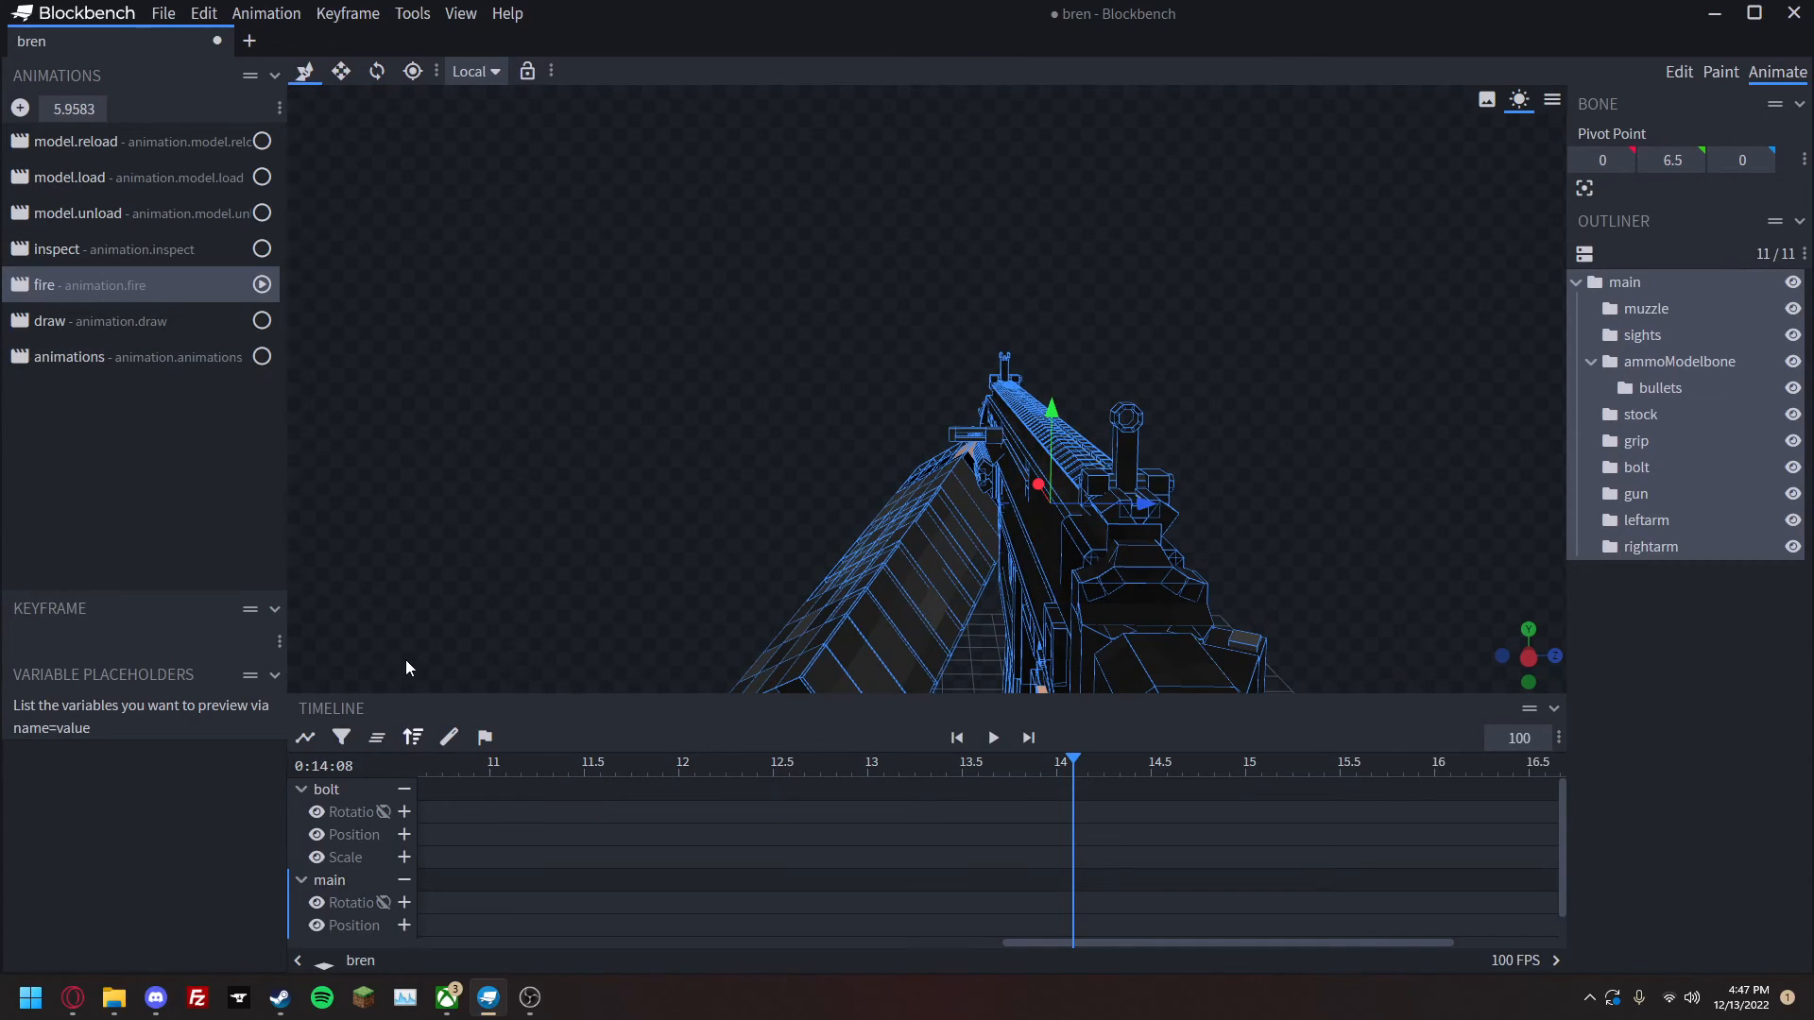
left_click(68, 359)
left_click_drag(1074, 763, 1097, 762)
key("ctrl+v")
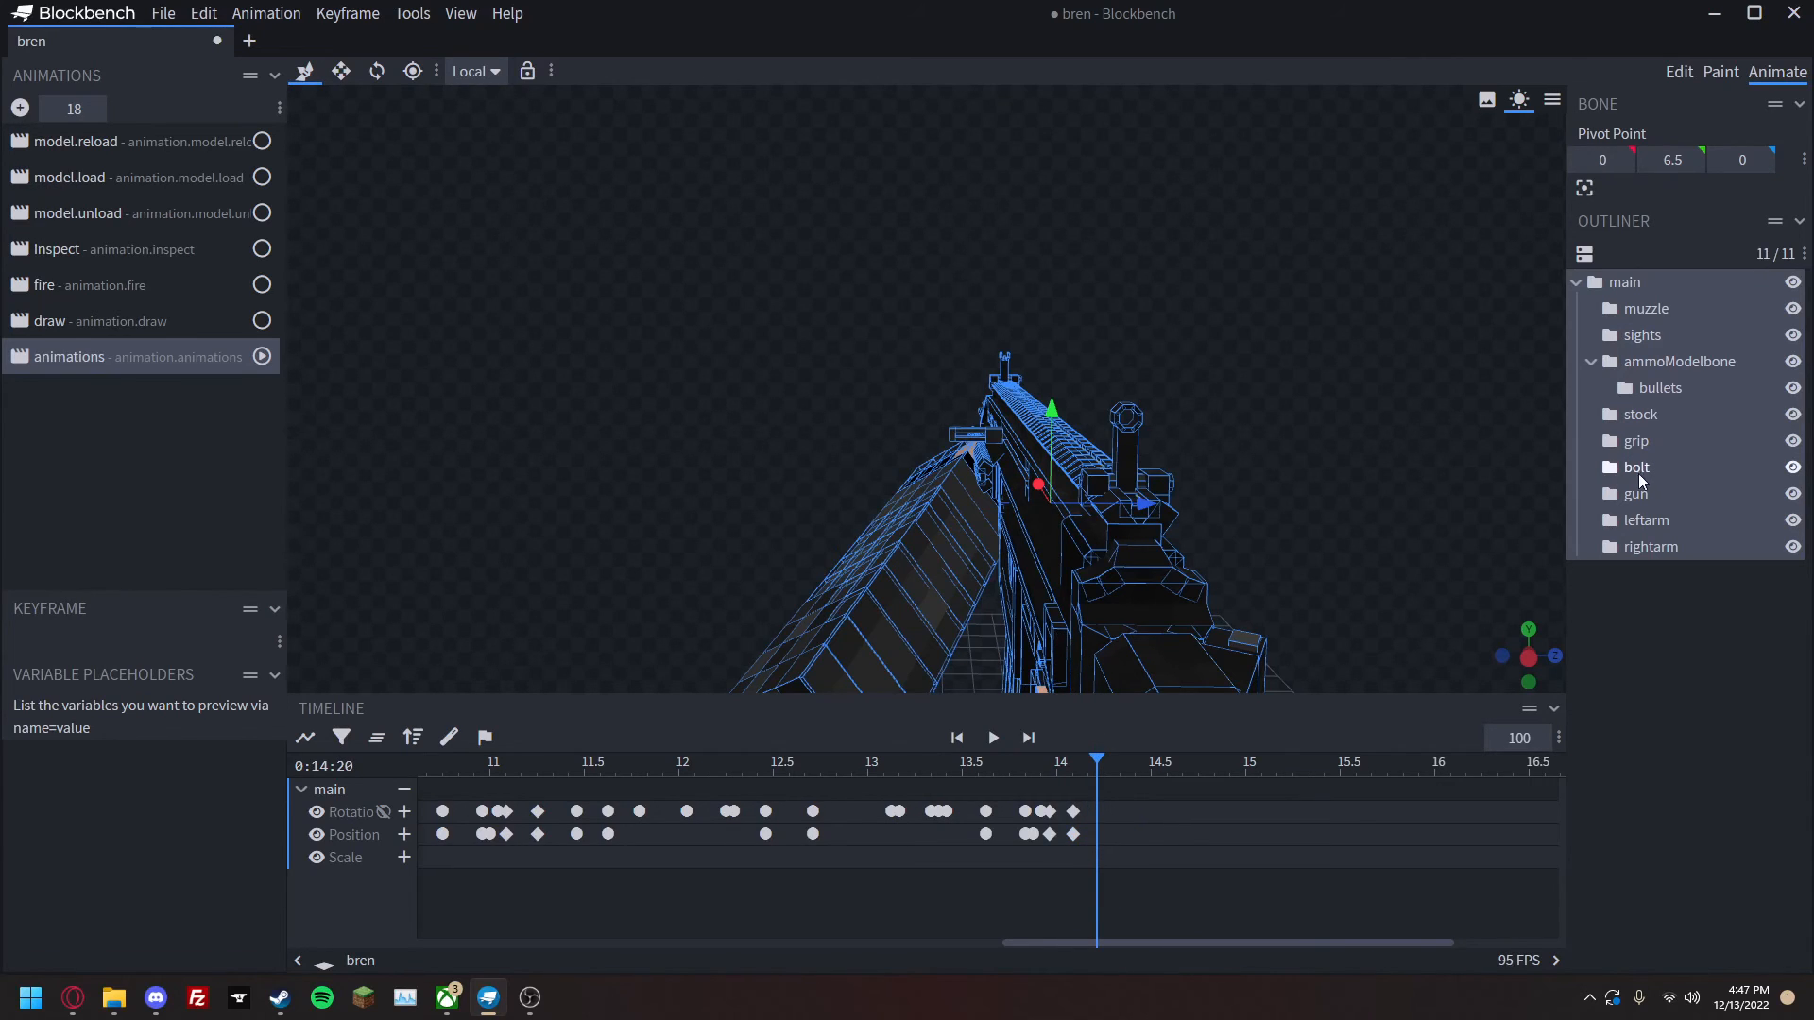
left_click(1637, 467)
key("ctrl+v")
key("space")
left_click(1048, 763)
key("space")
Add rotation and position keyframes to the main bone at 14.5 s.
left_click_drag(1187, 763, 1152, 765)
scroll(952, 833, "down", 1)
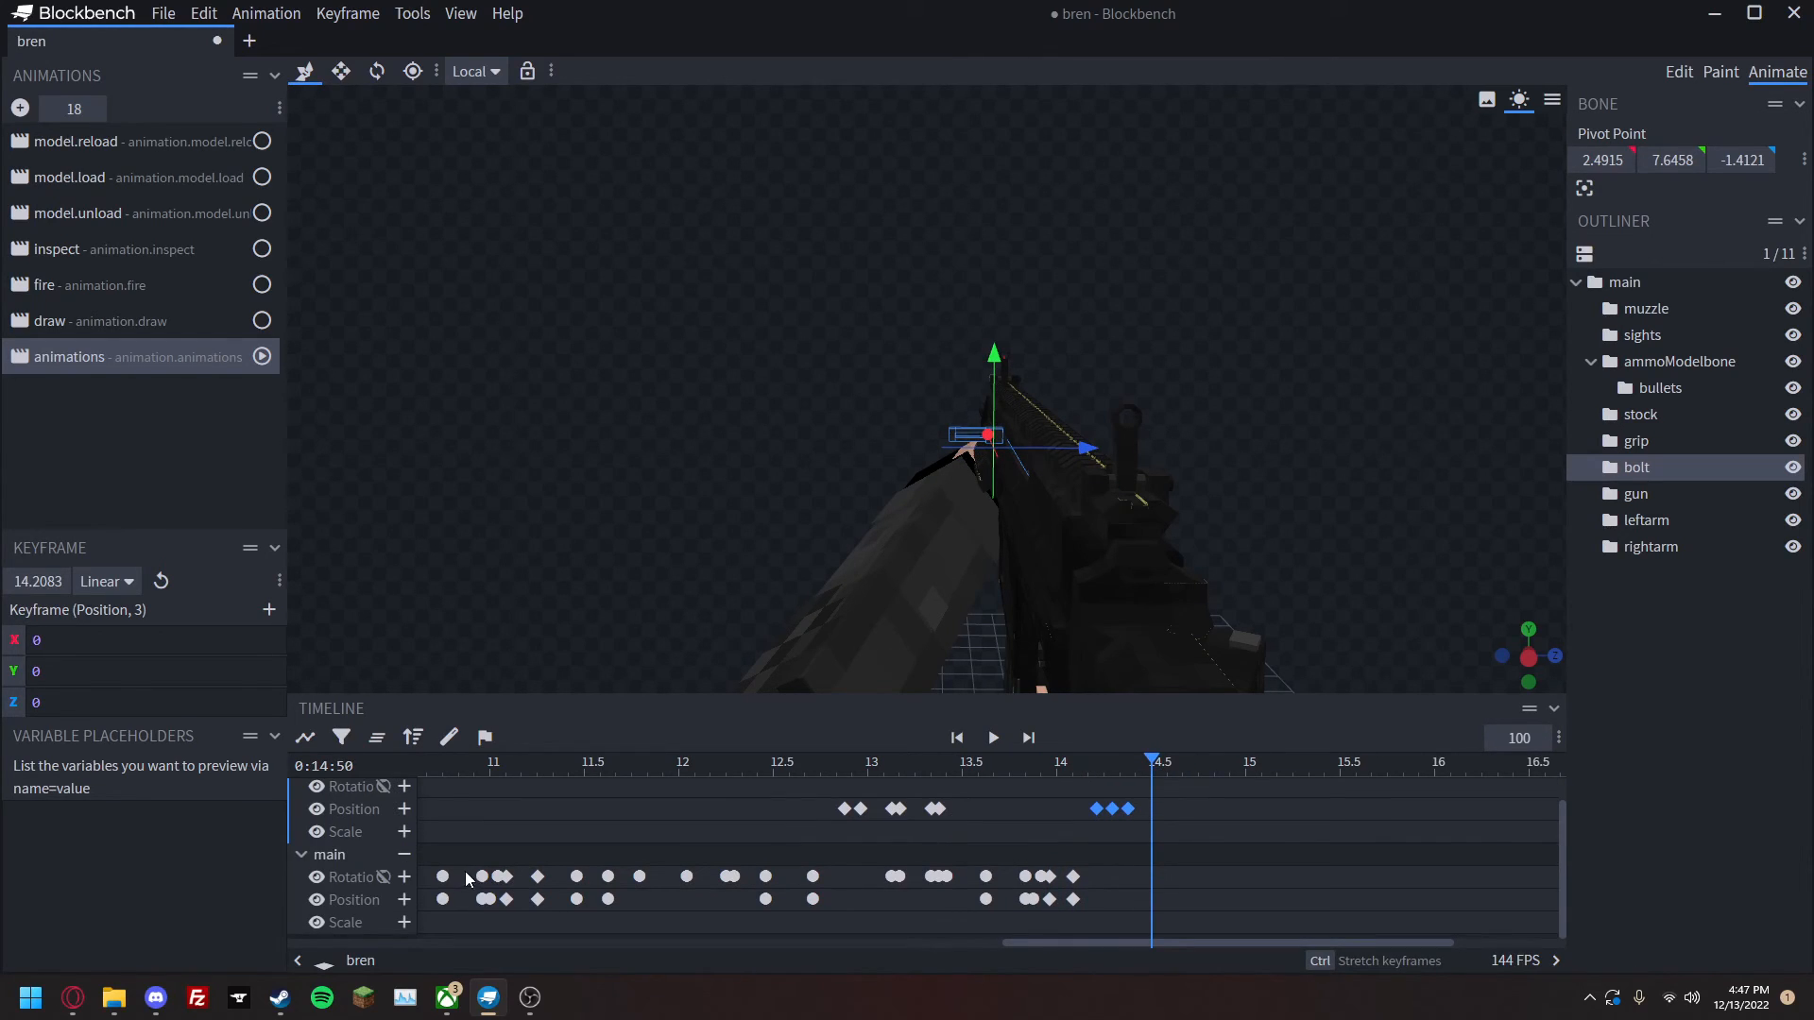
left_click(404, 877)
left_click(404, 899)
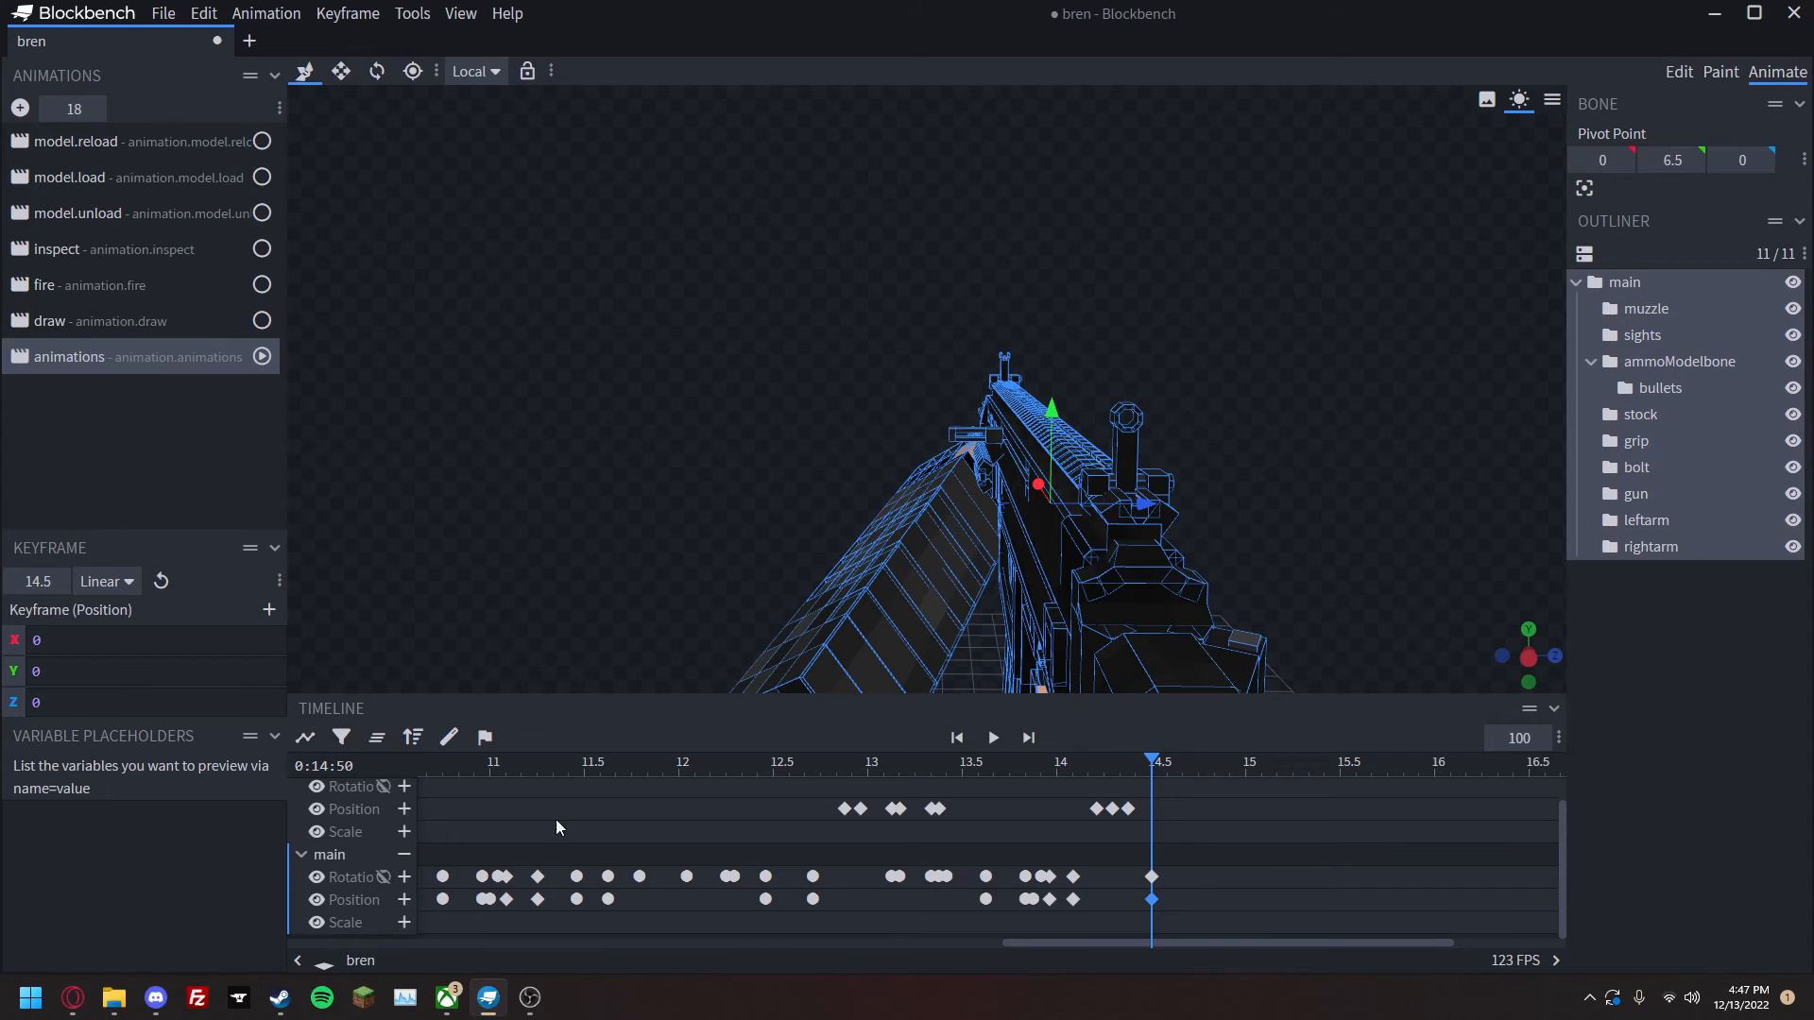
Copy the draw keyframes into the animations timeline at 14.625 s and play back the draw section.
left_click_drag(911, 767, 1144, 837)
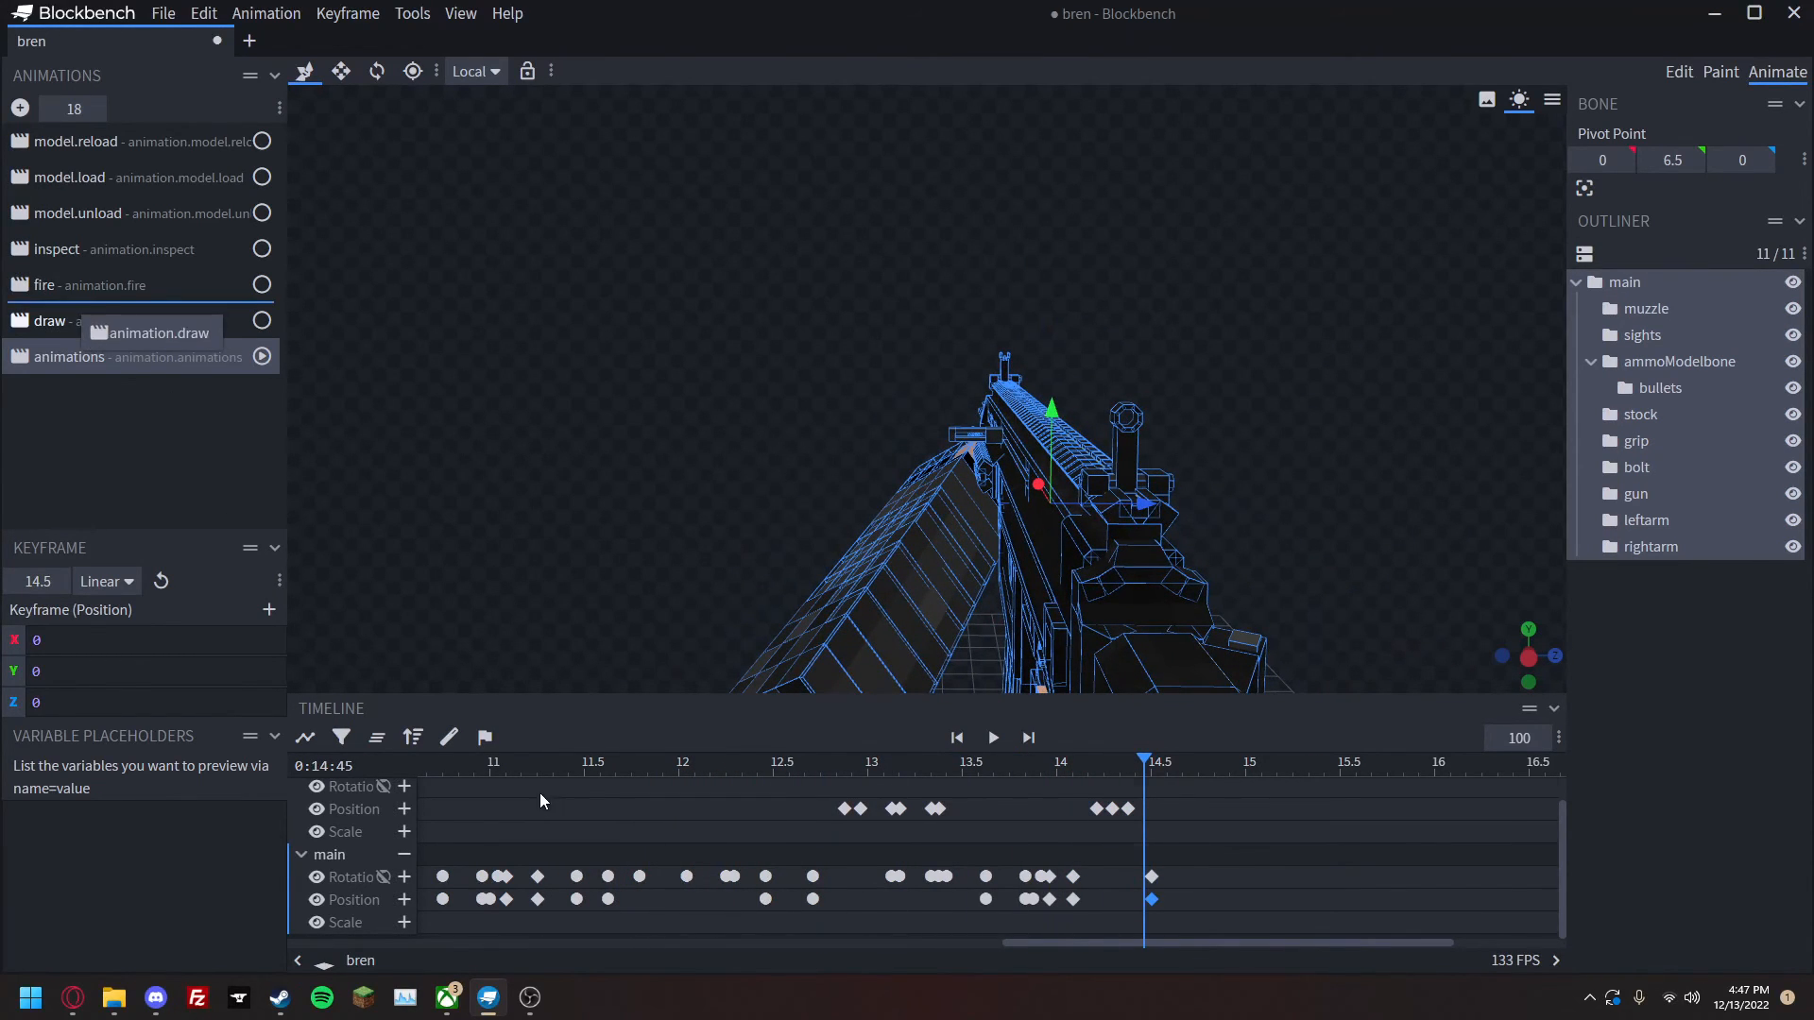
left_click(90, 320)
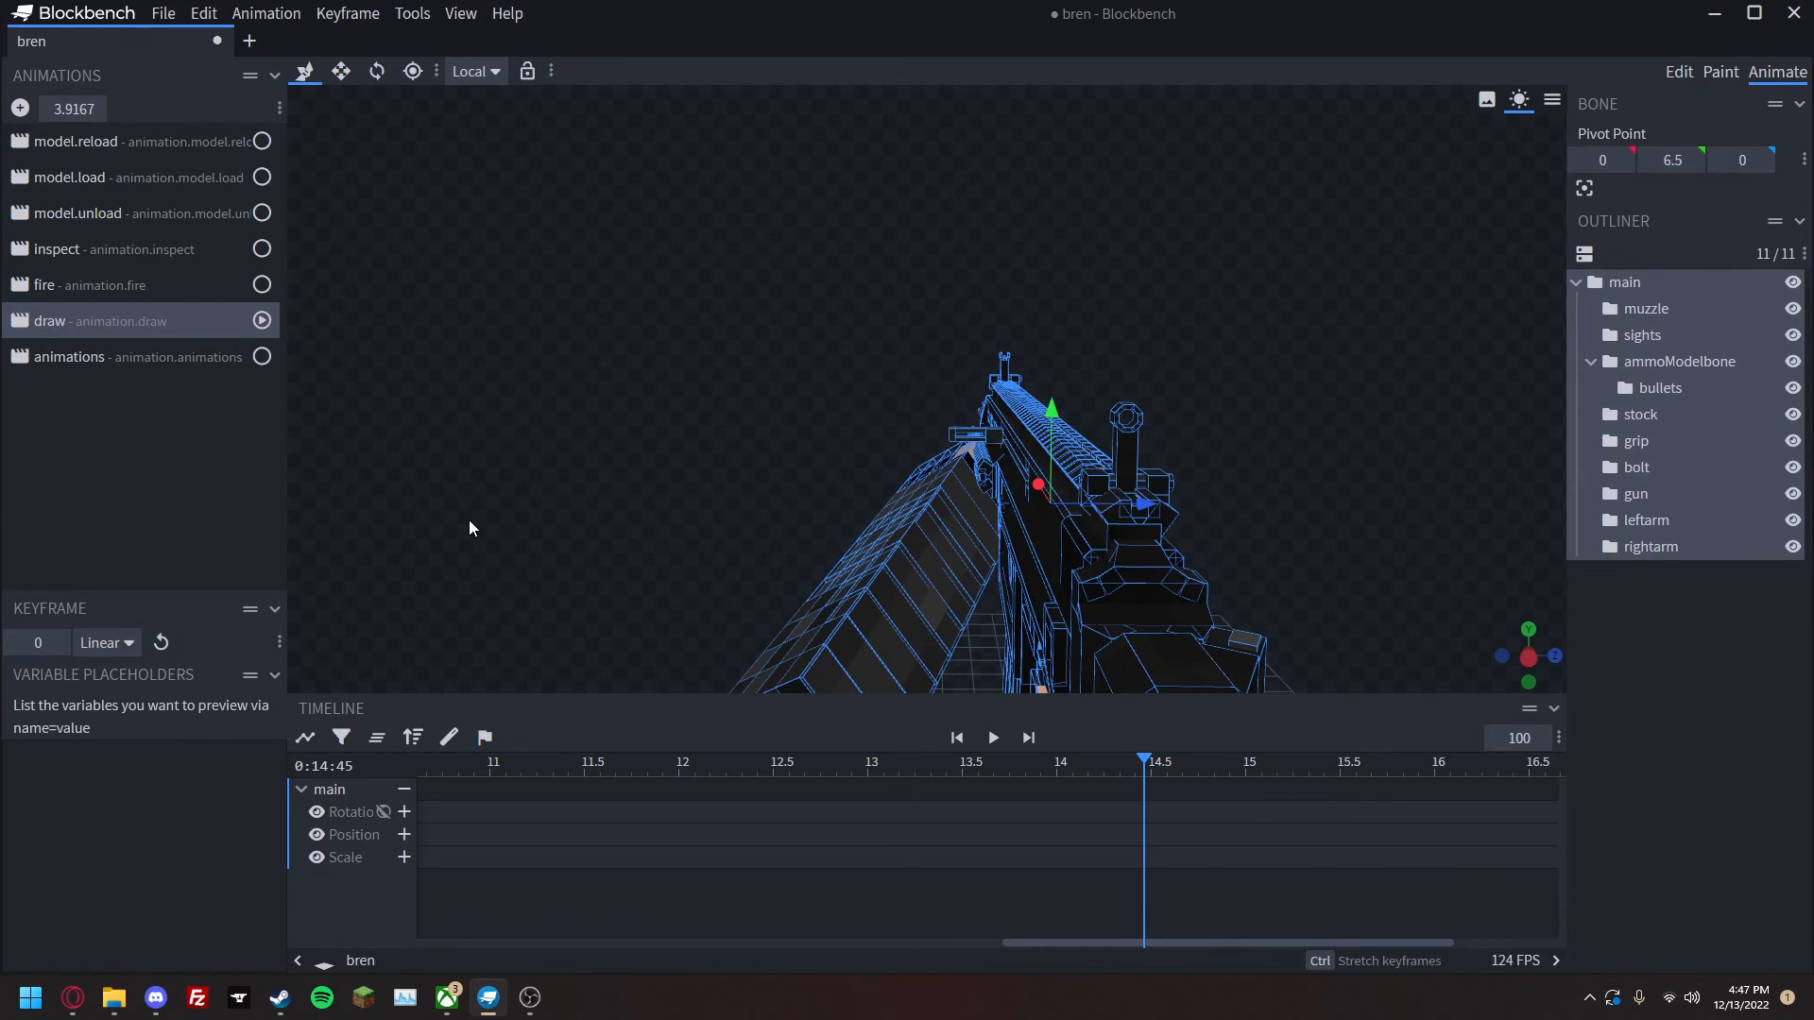
left_click(142, 357)
mouse_move(1145, 761)
left_mouse_down()
mouse_move(1175, 763)
mouse_move(1109, 764)
left_mouse_up()
key("ctrl+v")
key("space")
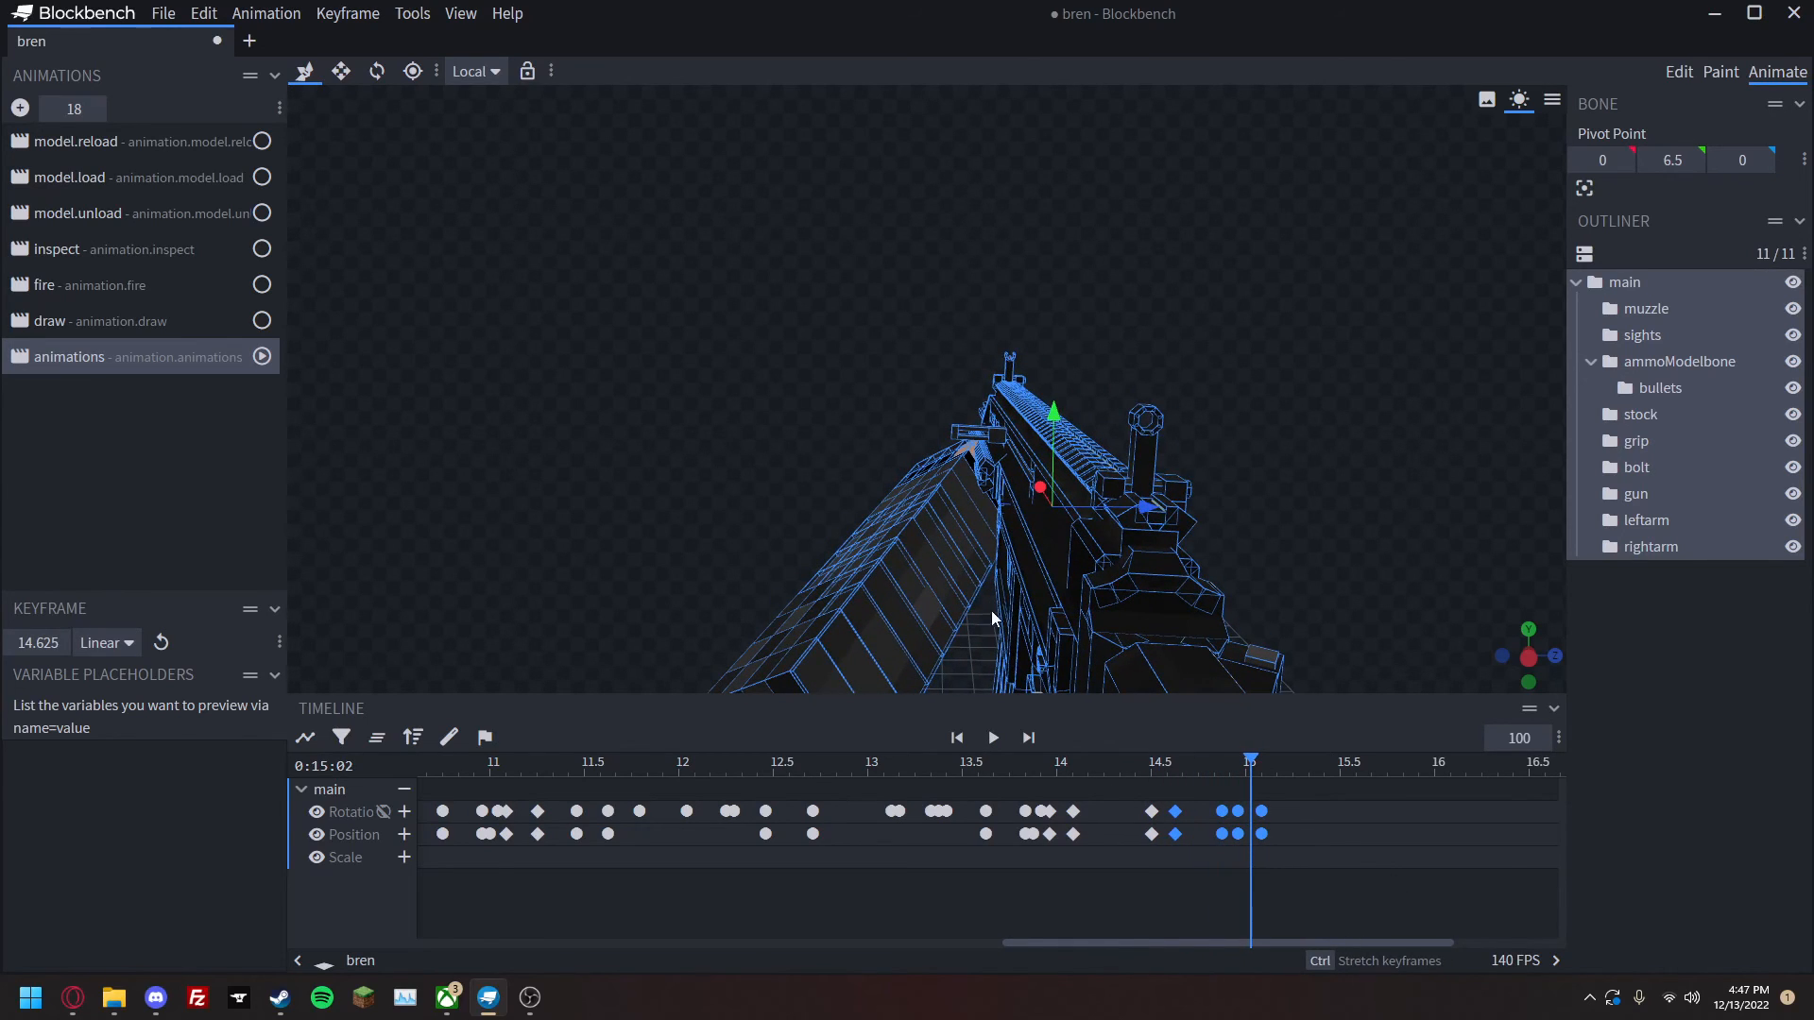
Check the bolt's fire keyframes, move the playhead to the last main keyframes and save the project.
left_click(990, 434)
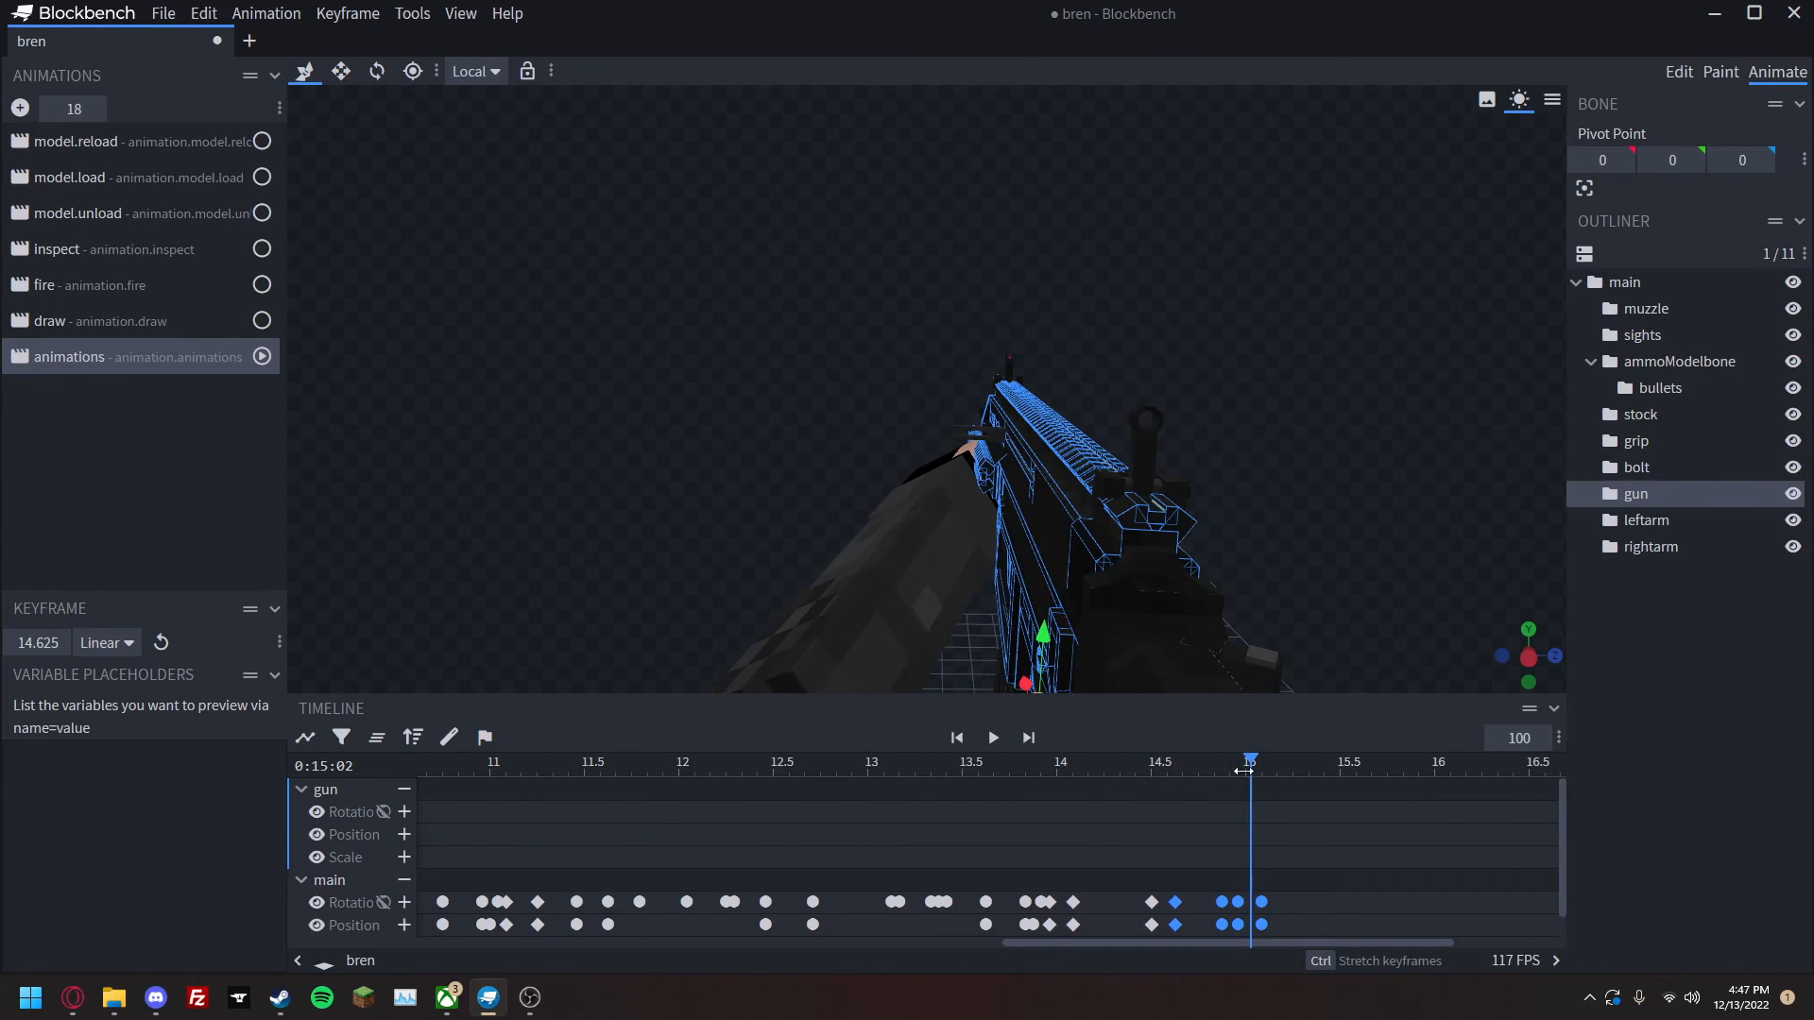
left_click_drag(1243, 771, 1115, 784)
left_click(1005, 482)
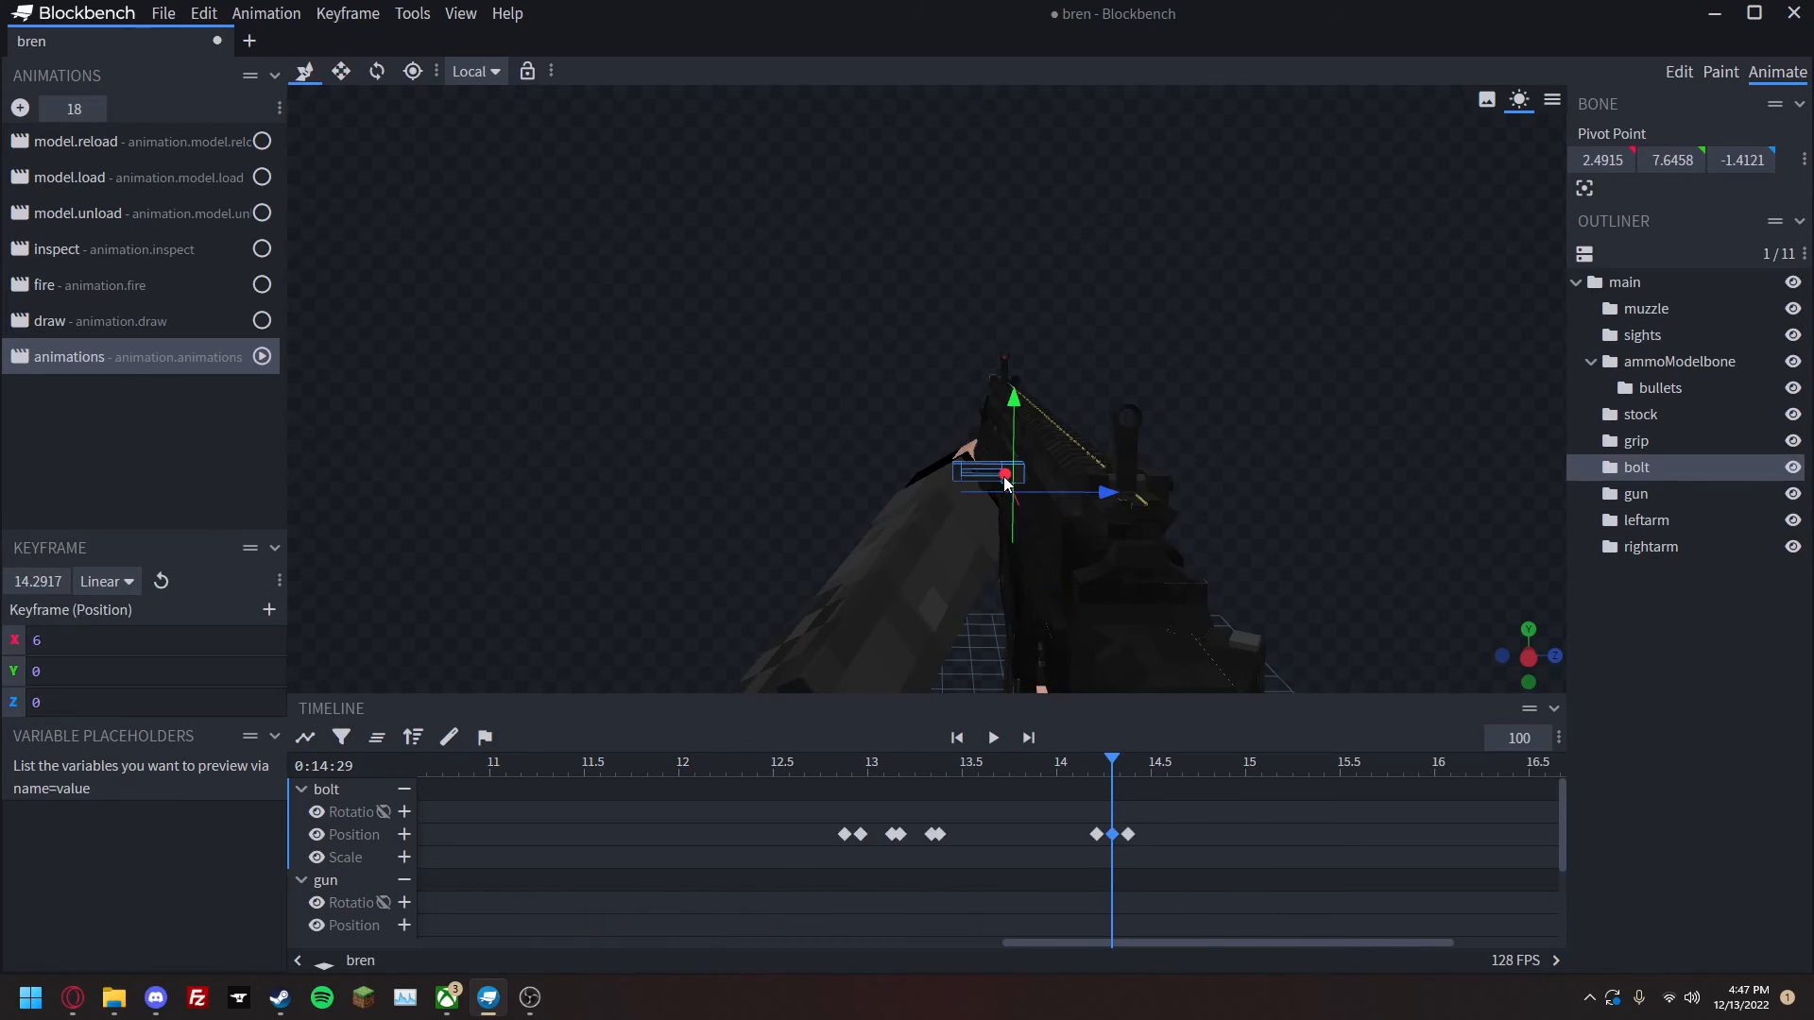
scroll(937, 867, "down", 2)
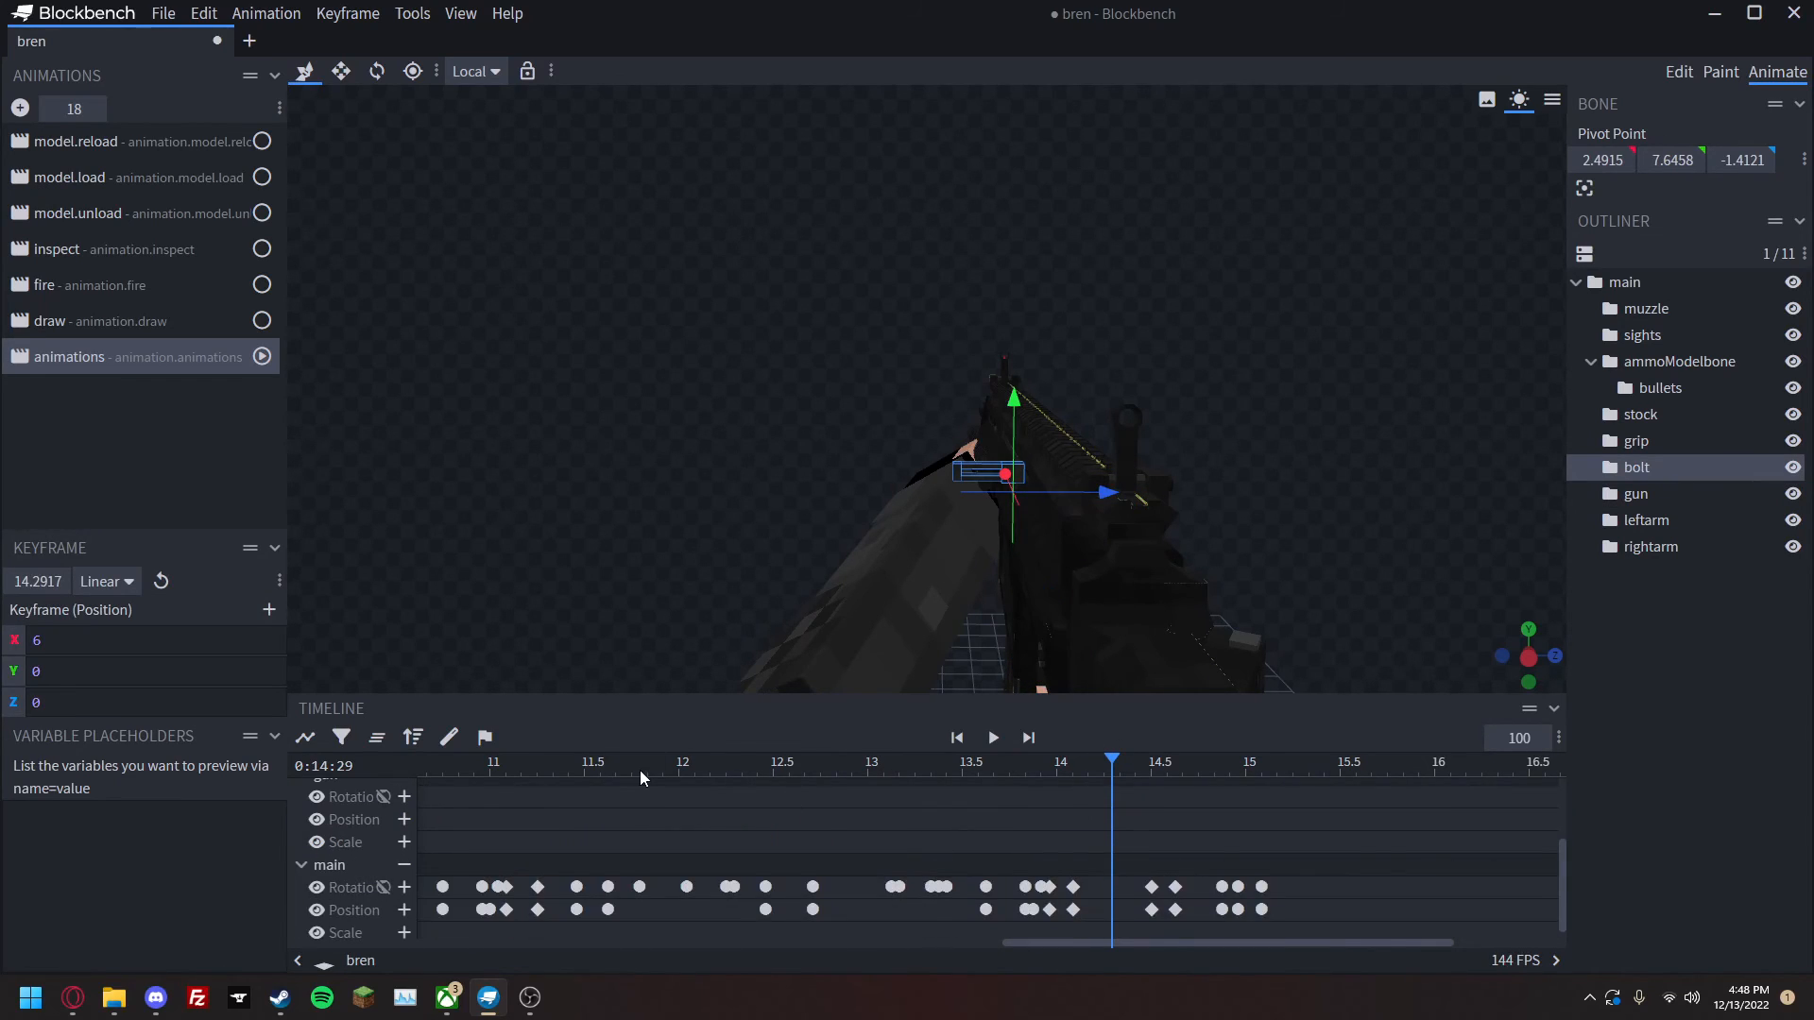
left_click(405, 819)
left_click_drag(1107, 765, 1262, 779)
key("ctrl+s")
left_click_drag(657, 468, 373, 222)
left_click(1629, 750)
left_click_drag(1322, 603, 1163, 636)
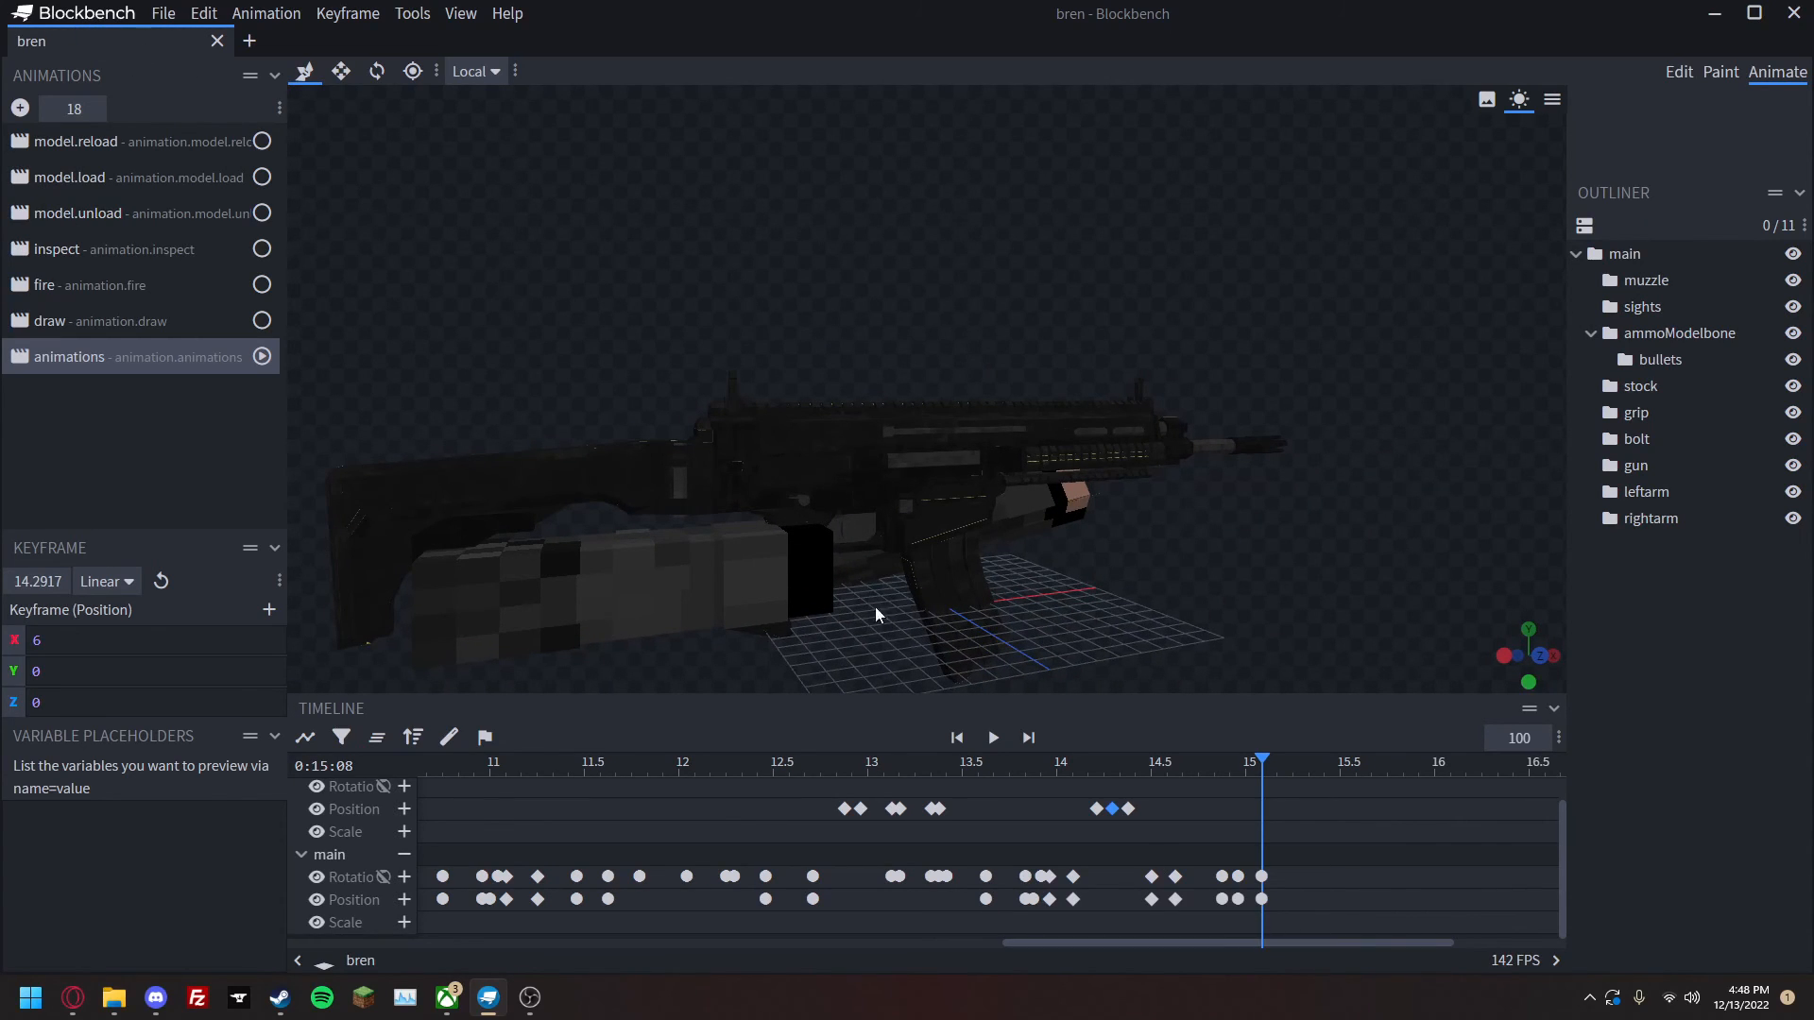
Delete the model.reload, model.load, model.unload, inspect, fire and draw animations, keeping only animations.
left_click(101, 151)
key("Delete")
left_click(95, 145)
key("Delete")
left_click(87, 140)
key("Delete")
left_click(89, 144)
key("Delete")
left_click(82, 140)
key("Delete")
left_click(83, 140)
key("Delete")
left_click(82, 140)
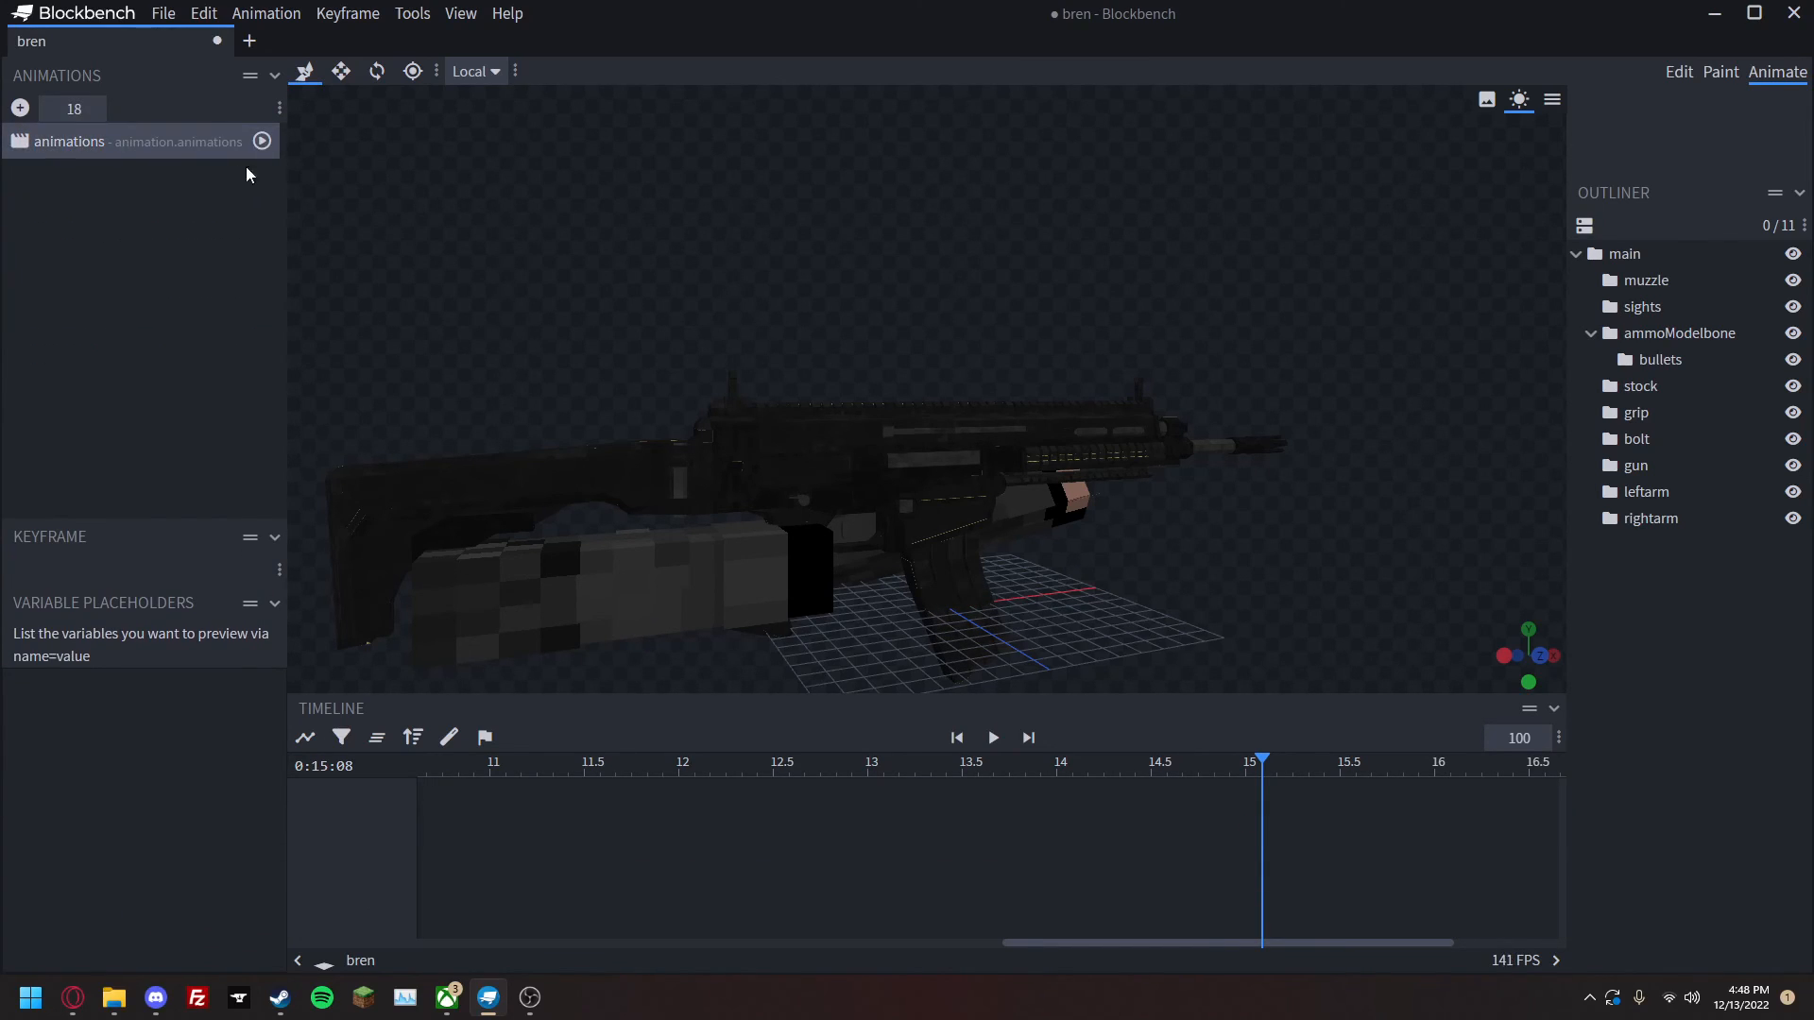
Shorten the animations length to 15.1667 s and return the playhead to the start.
left_click_drag(1089, 944, 1295, 944)
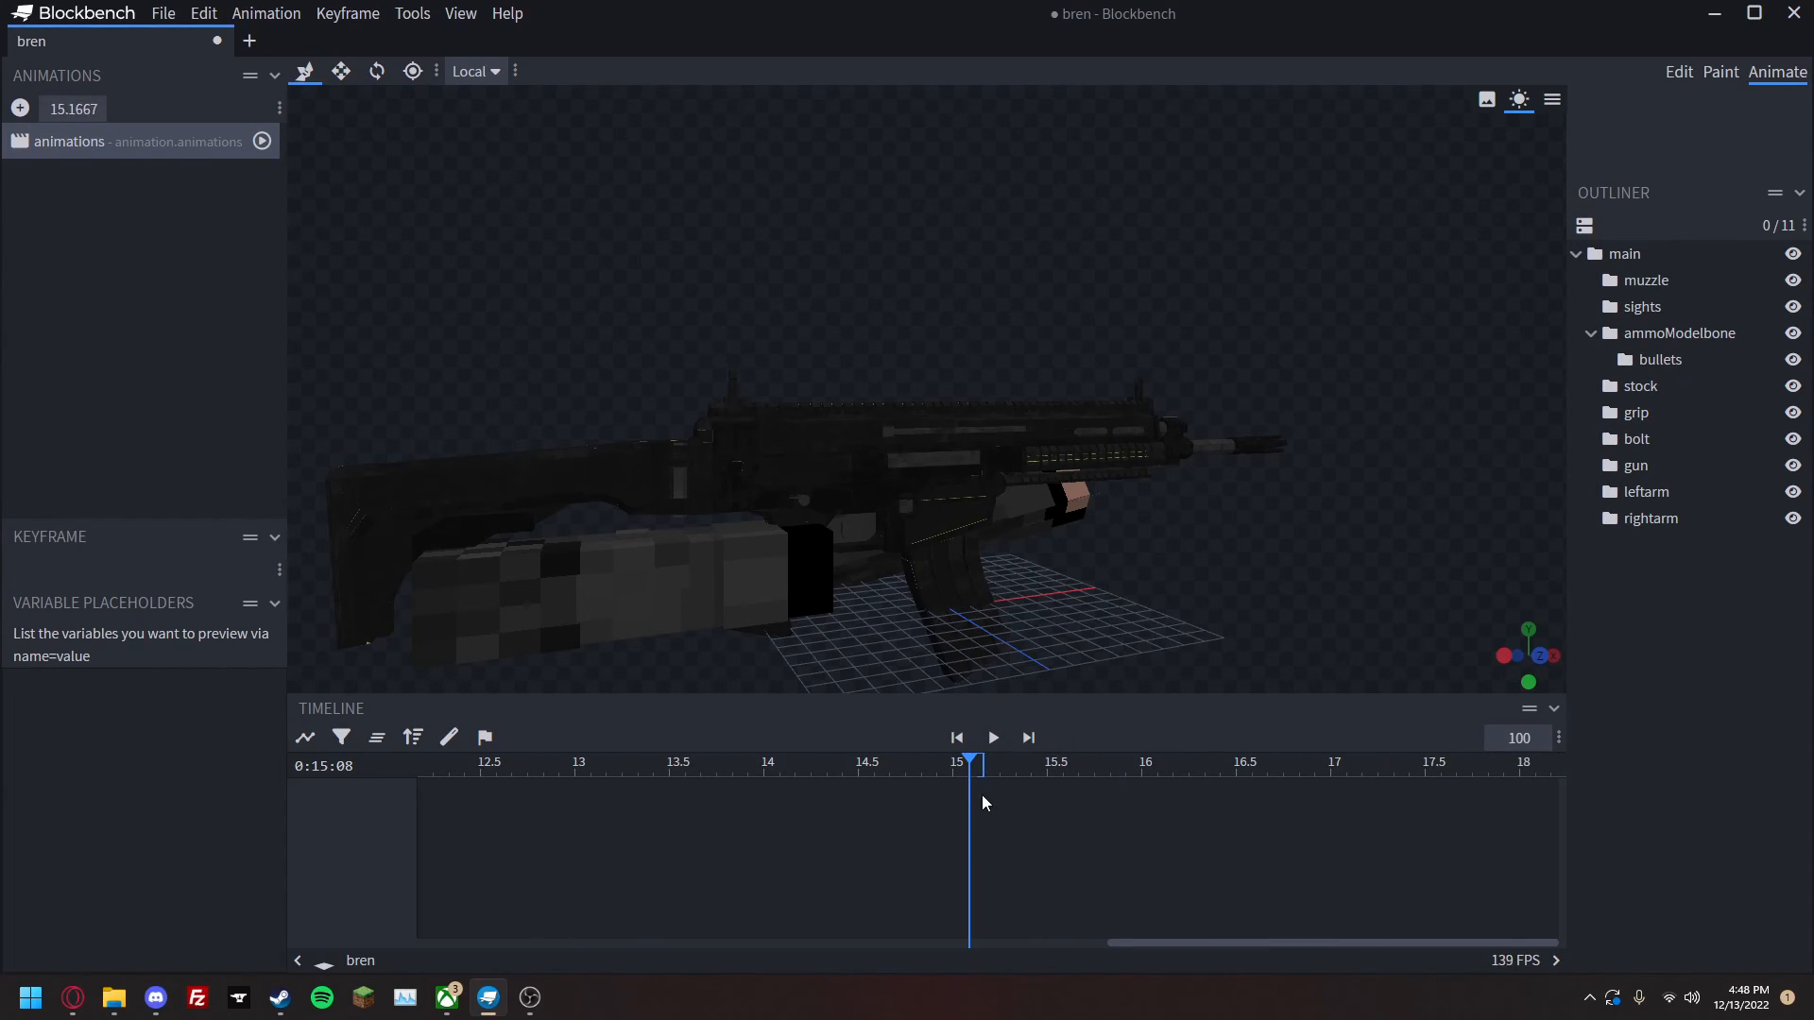
key("Home")
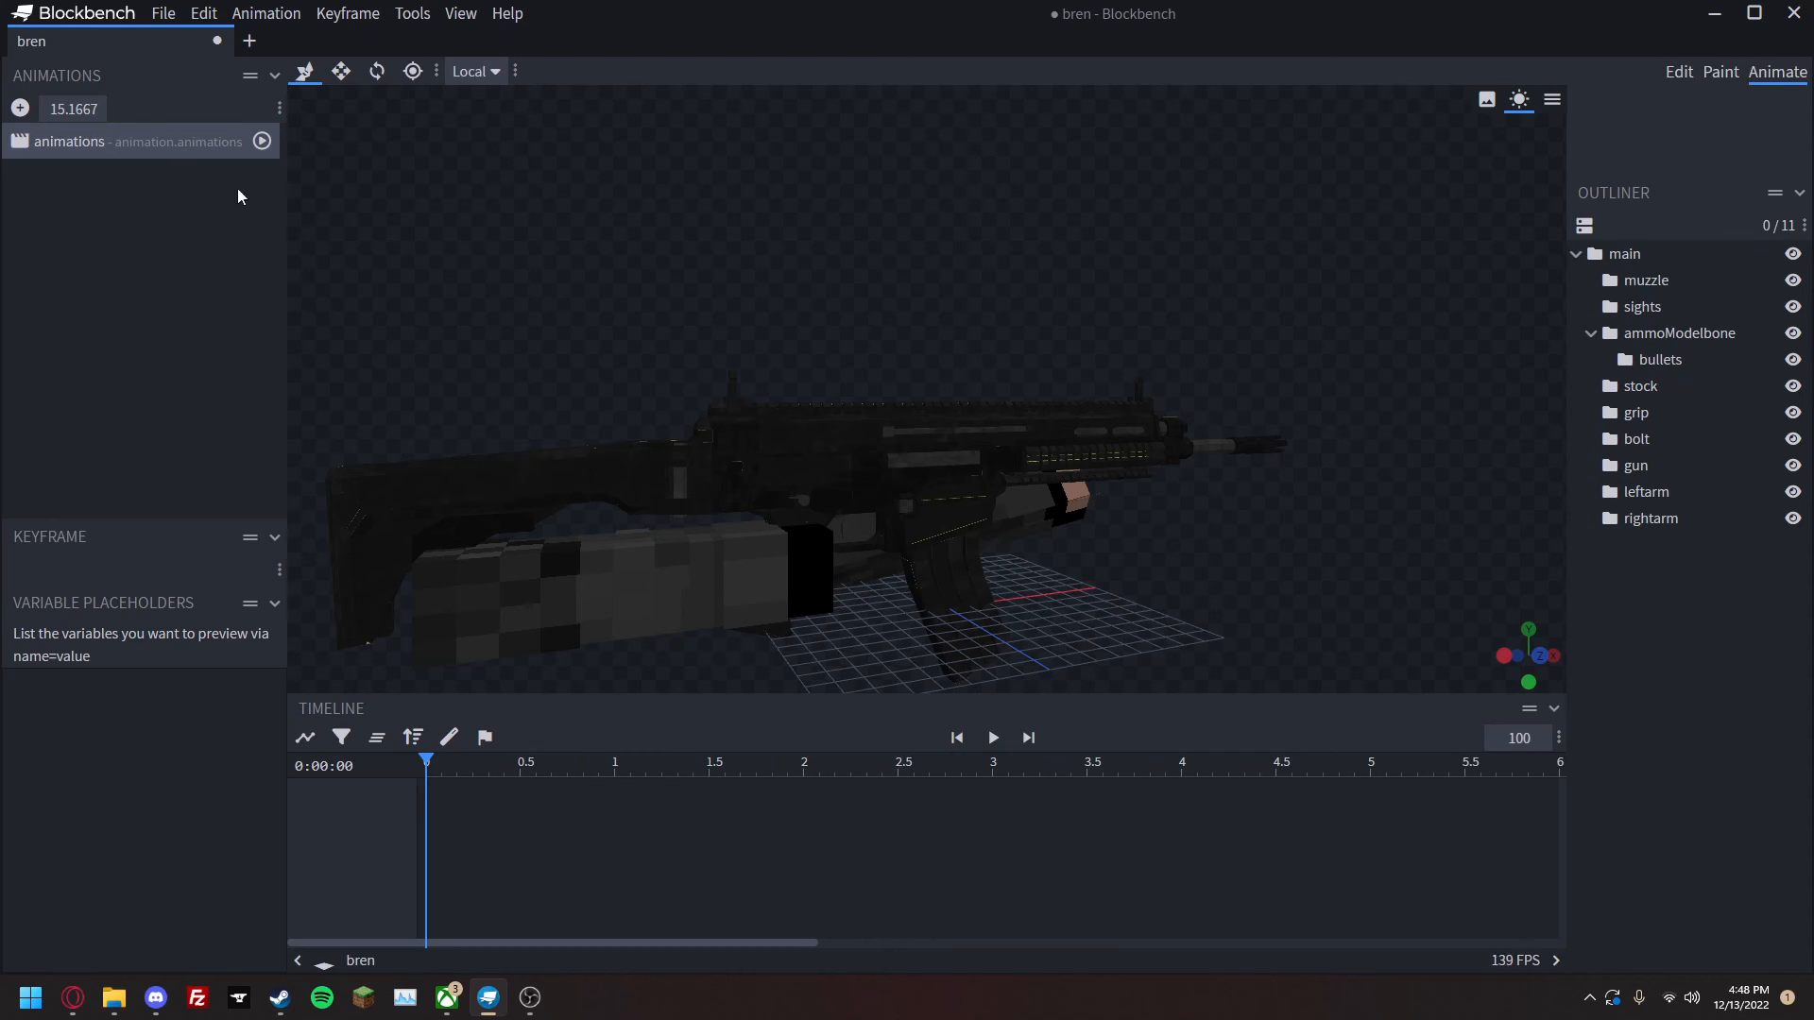
Switch to the saved first-person camera angle and play back the whole combined animation.
right_click(668, 324)
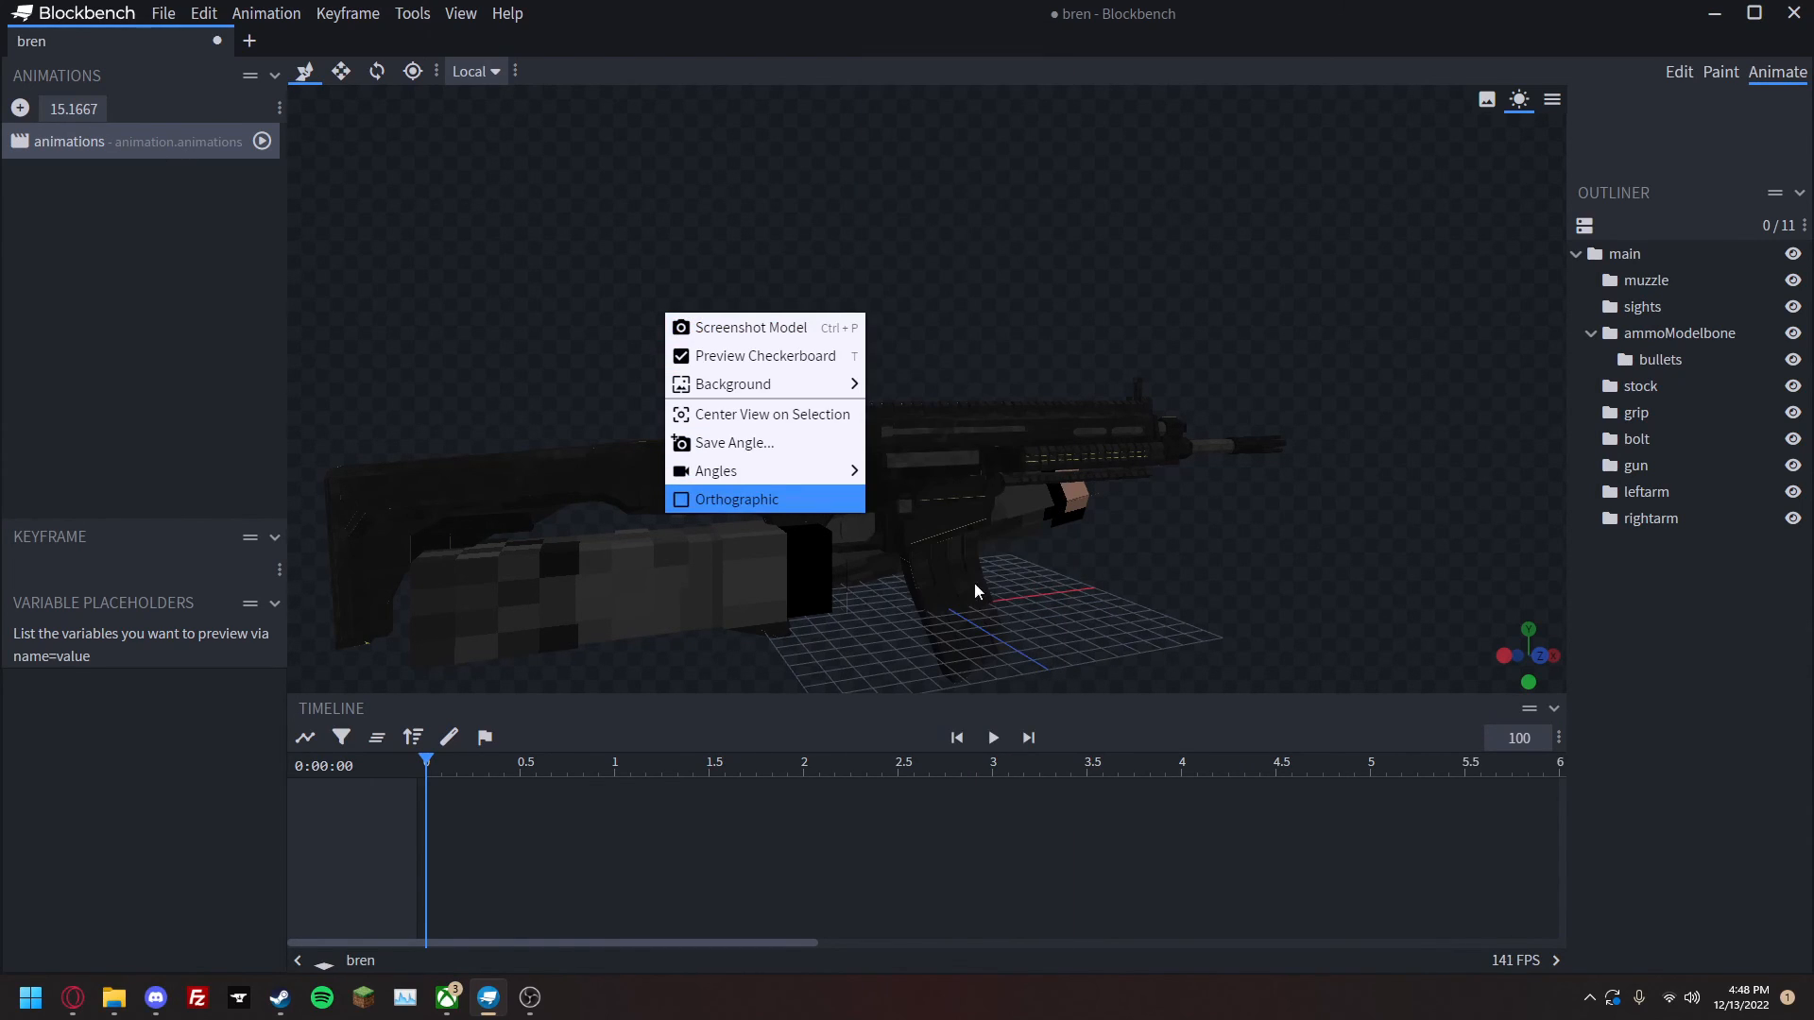
mouse_move(756, 470)
left_click(987, 921)
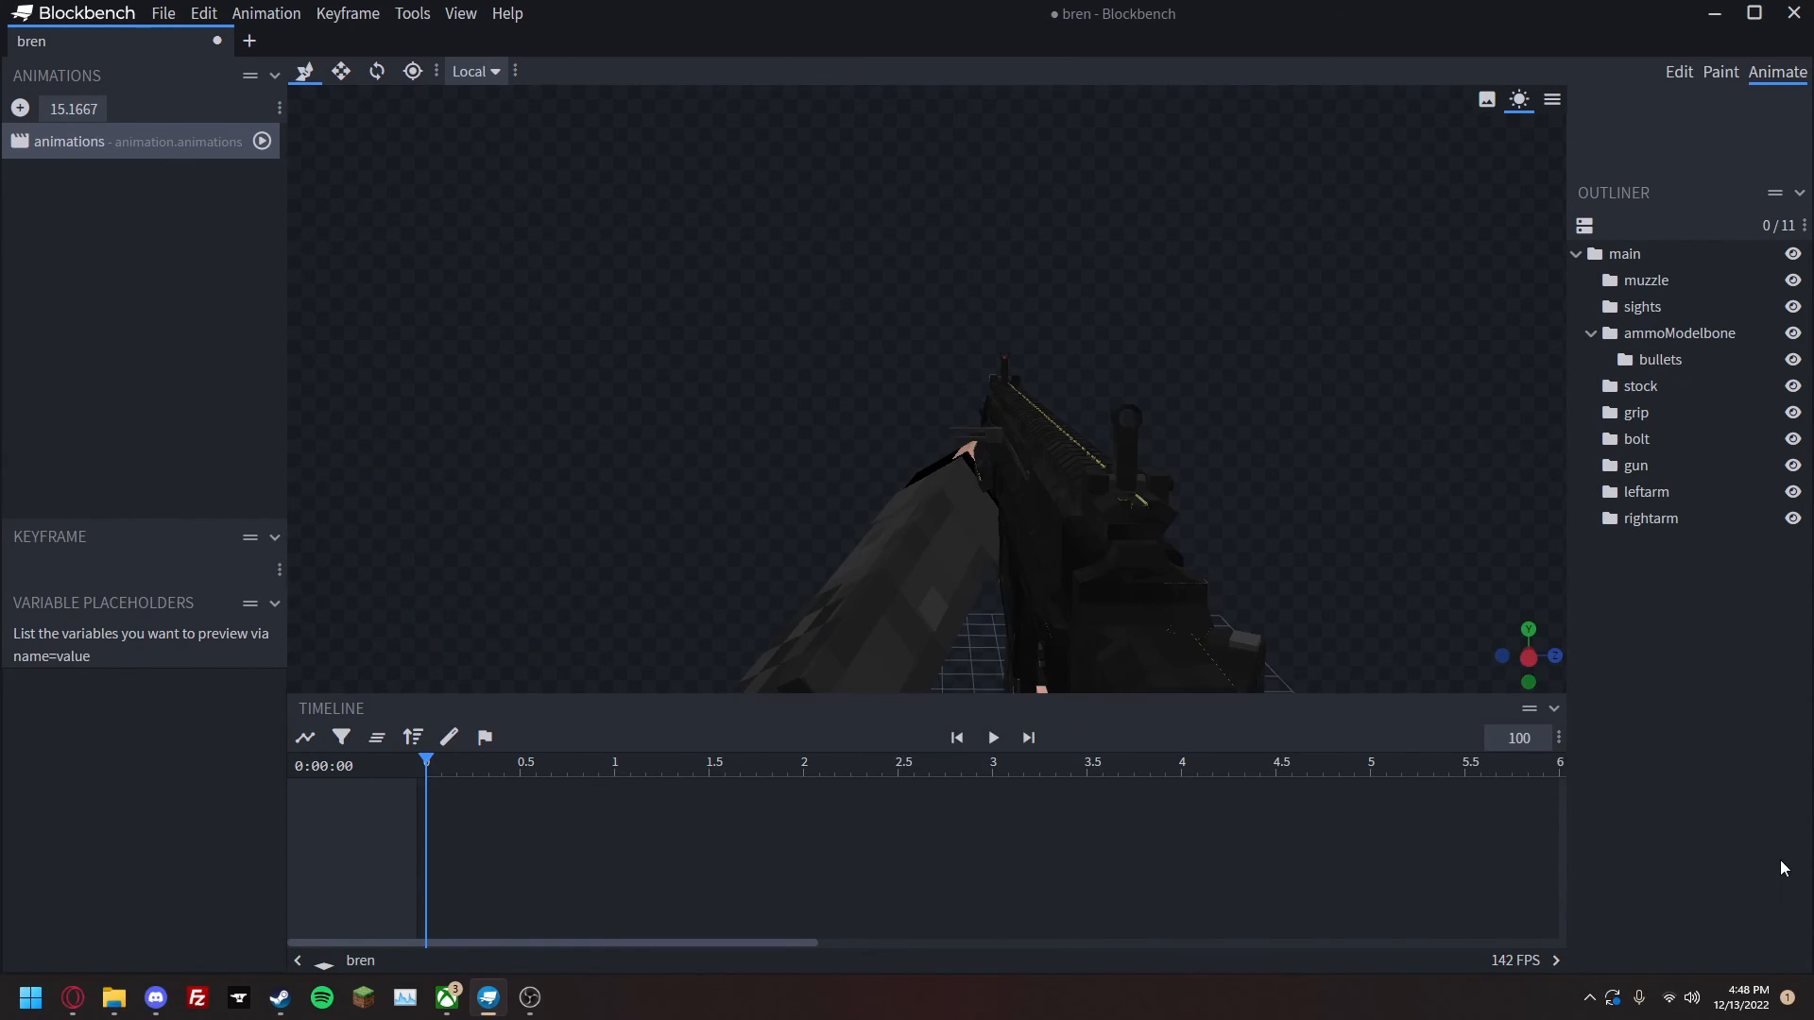
key("space")
left_click_drag(457, 539, 1107, 652)
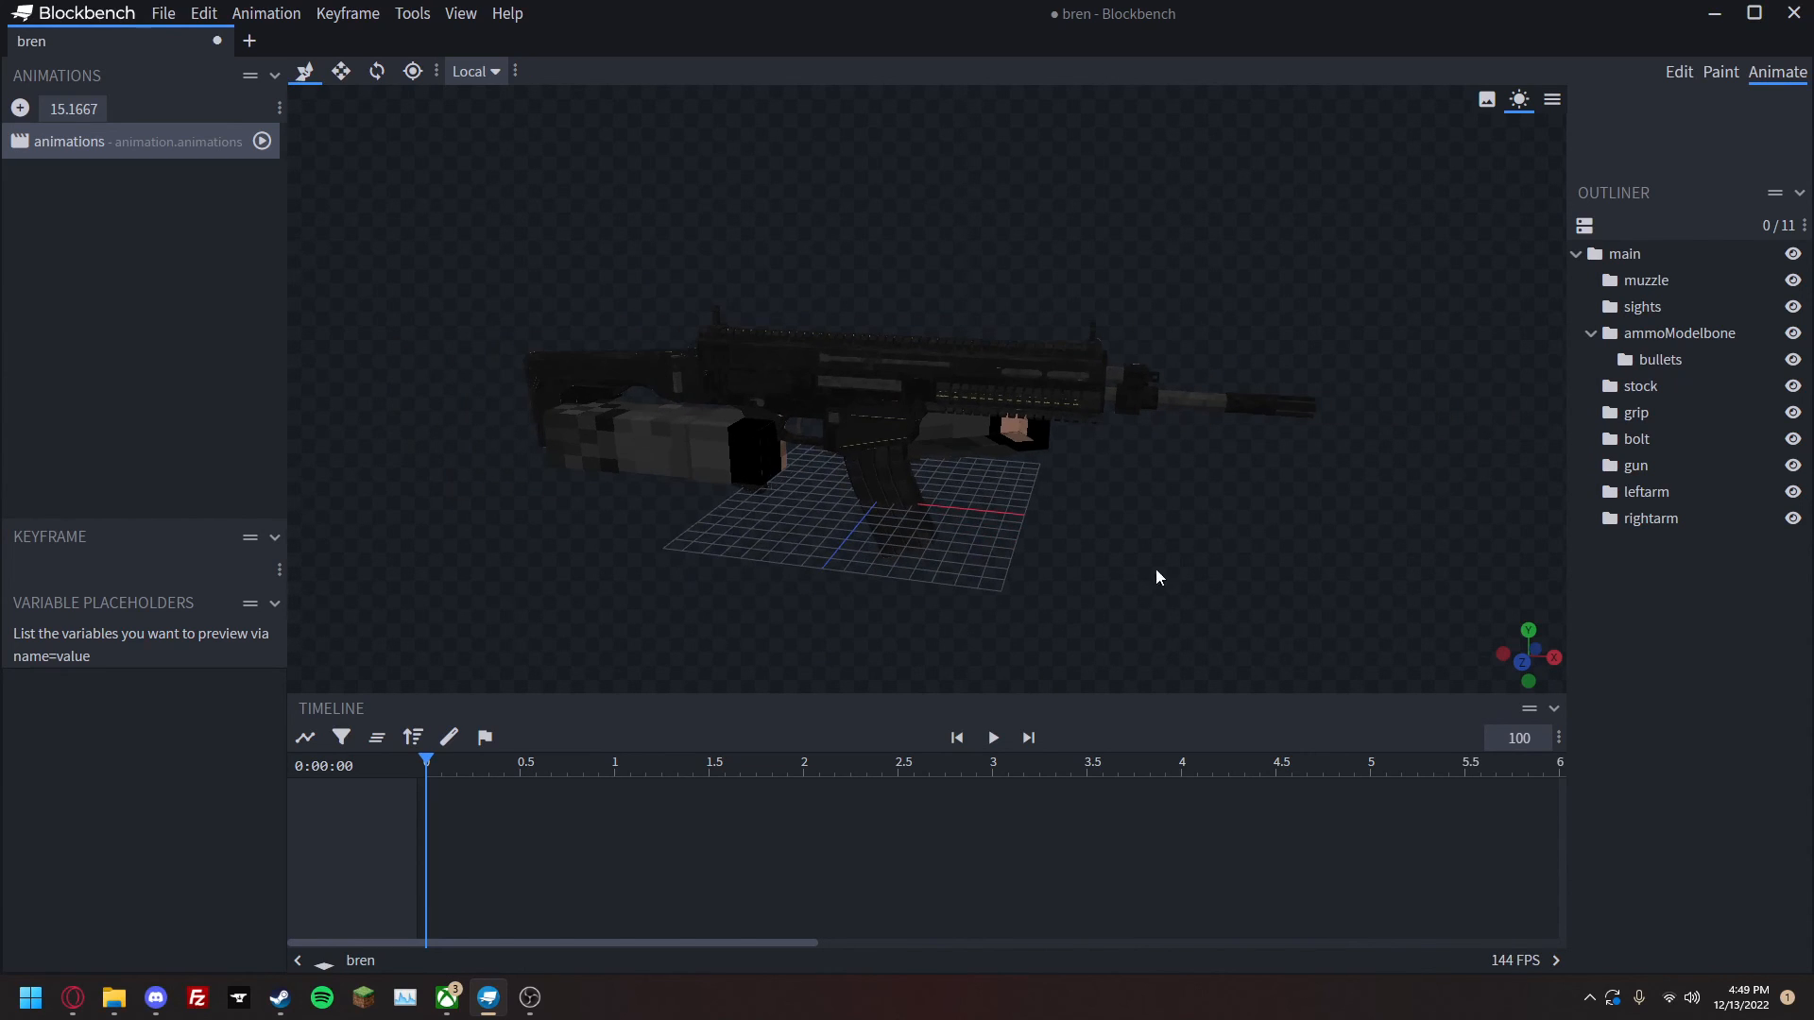
scroll(553, 591, "up", 5)
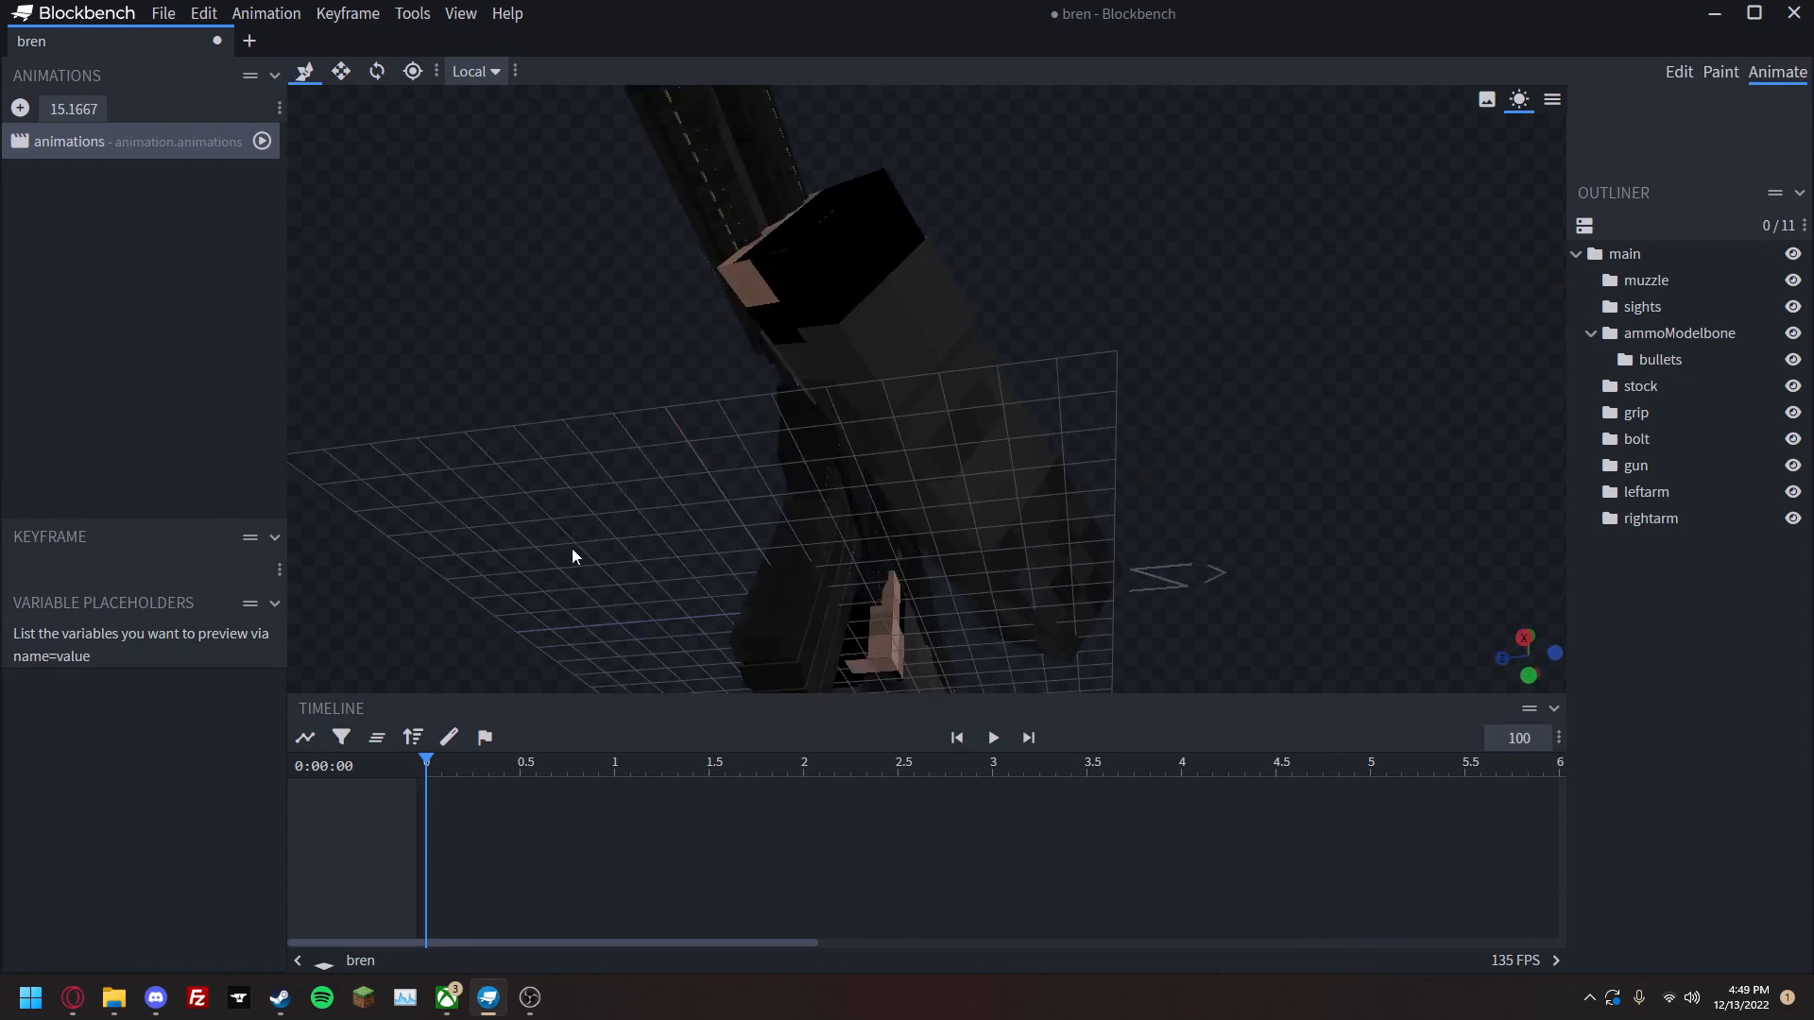